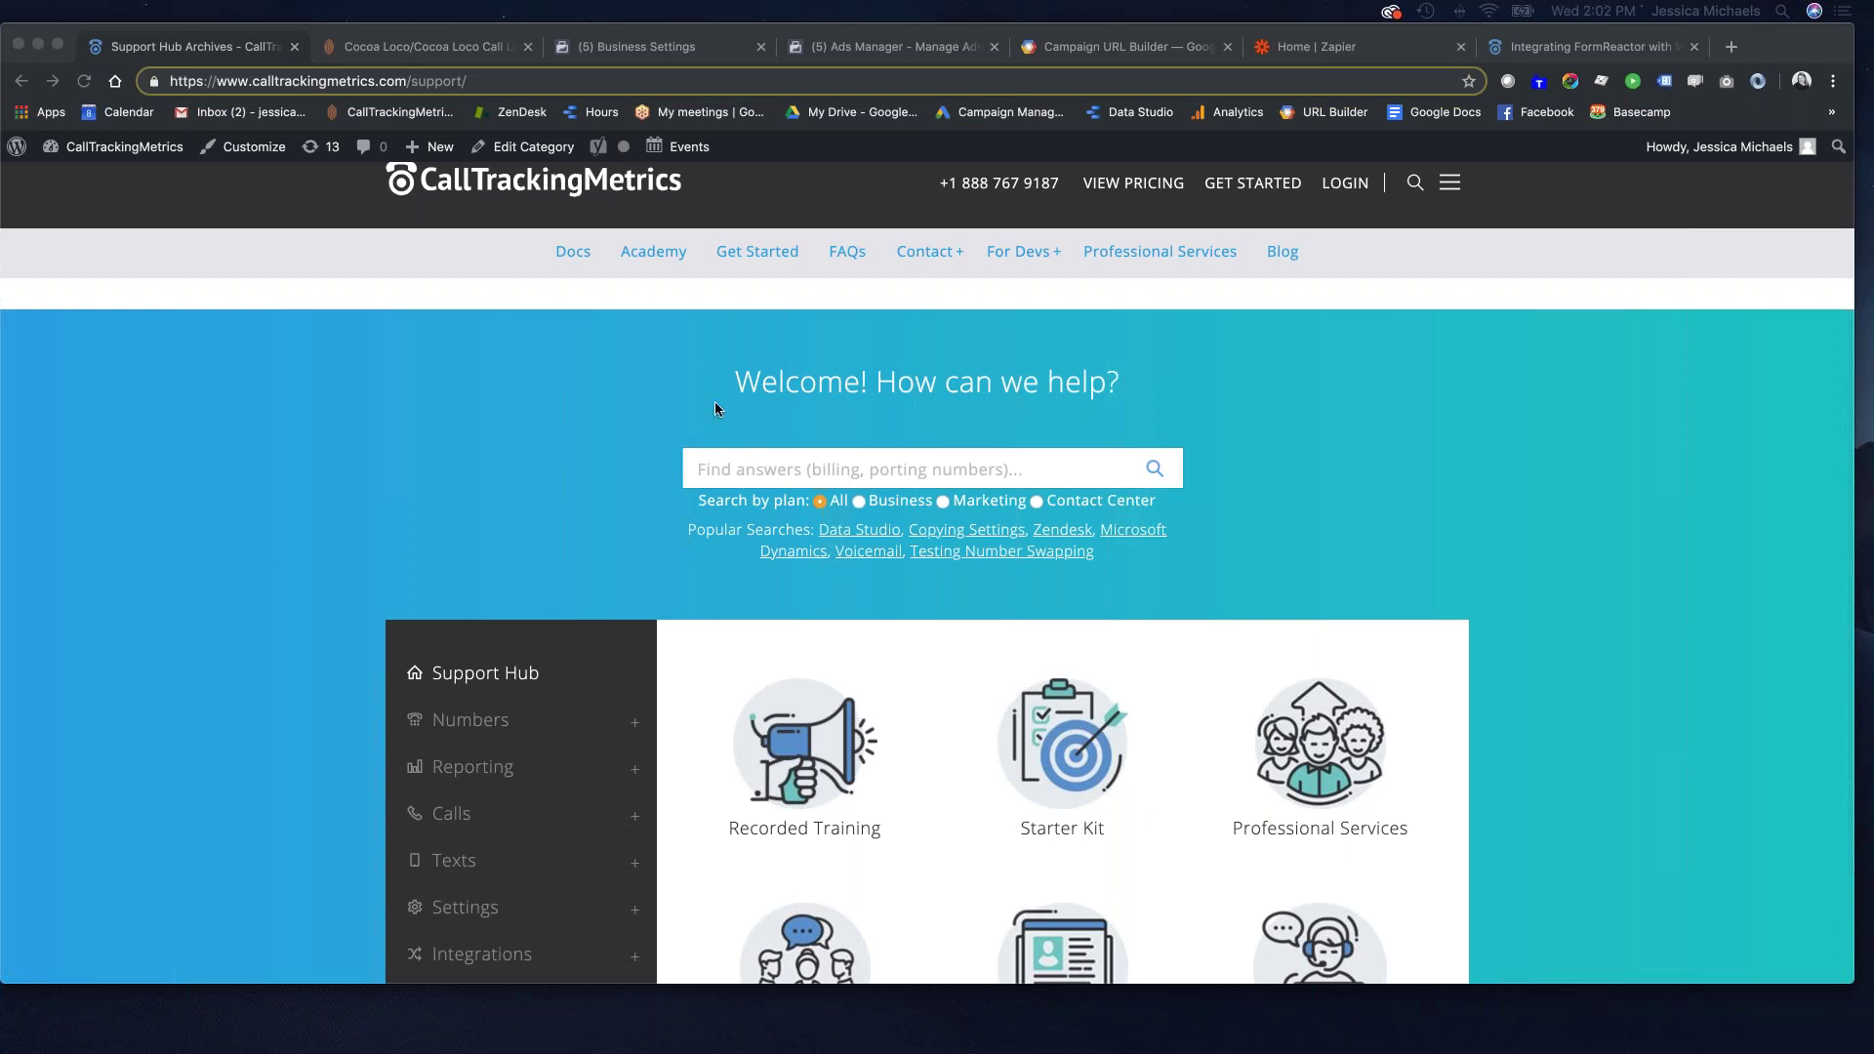
Open the Recorded Training page from the CallTrackingMetrics support hub.
{"action": "scroll", "coordinate": [483, 402], "scroll_direction": "down", "scroll_amount": 3}
{"action": "scroll", "coordinate": [482, 402], "scroll_direction": "up", "scroll_amount": 2}
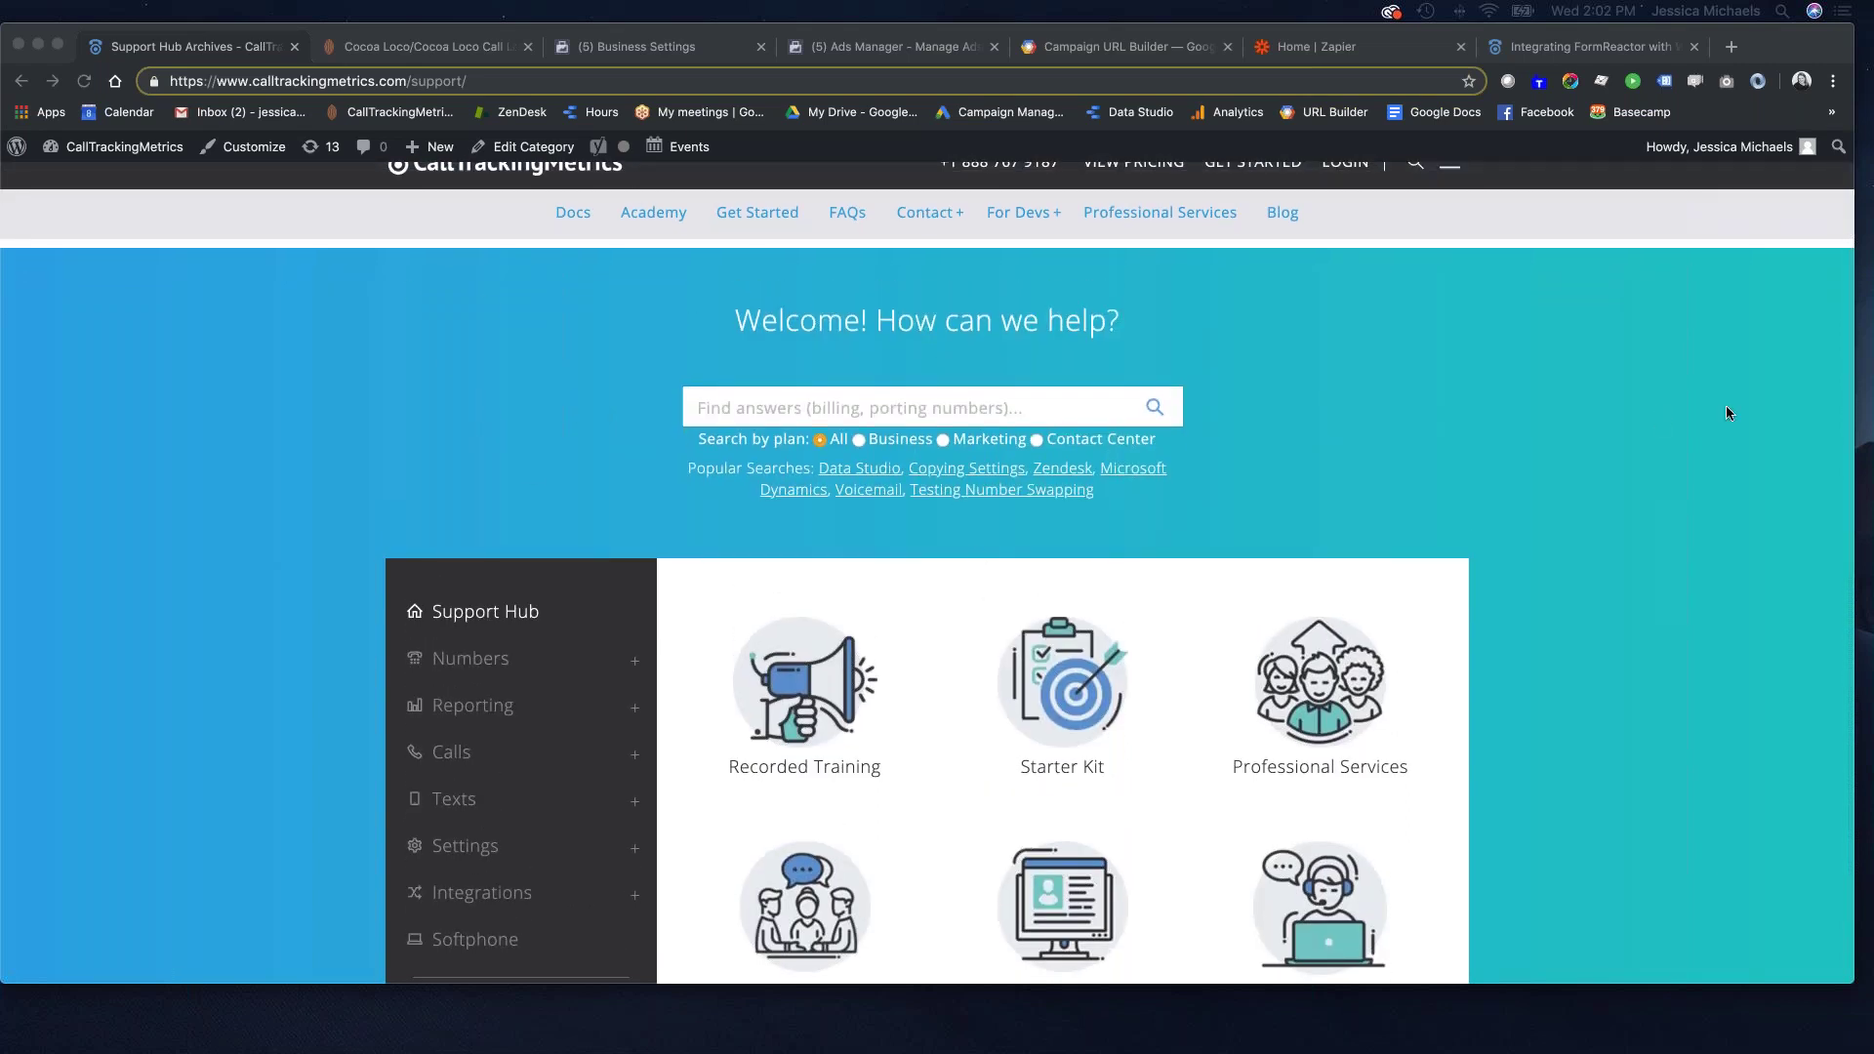
{"action": "scroll", "coordinate": [1533, 431], "scroll_direction": "down", "scroll_amount": 3}
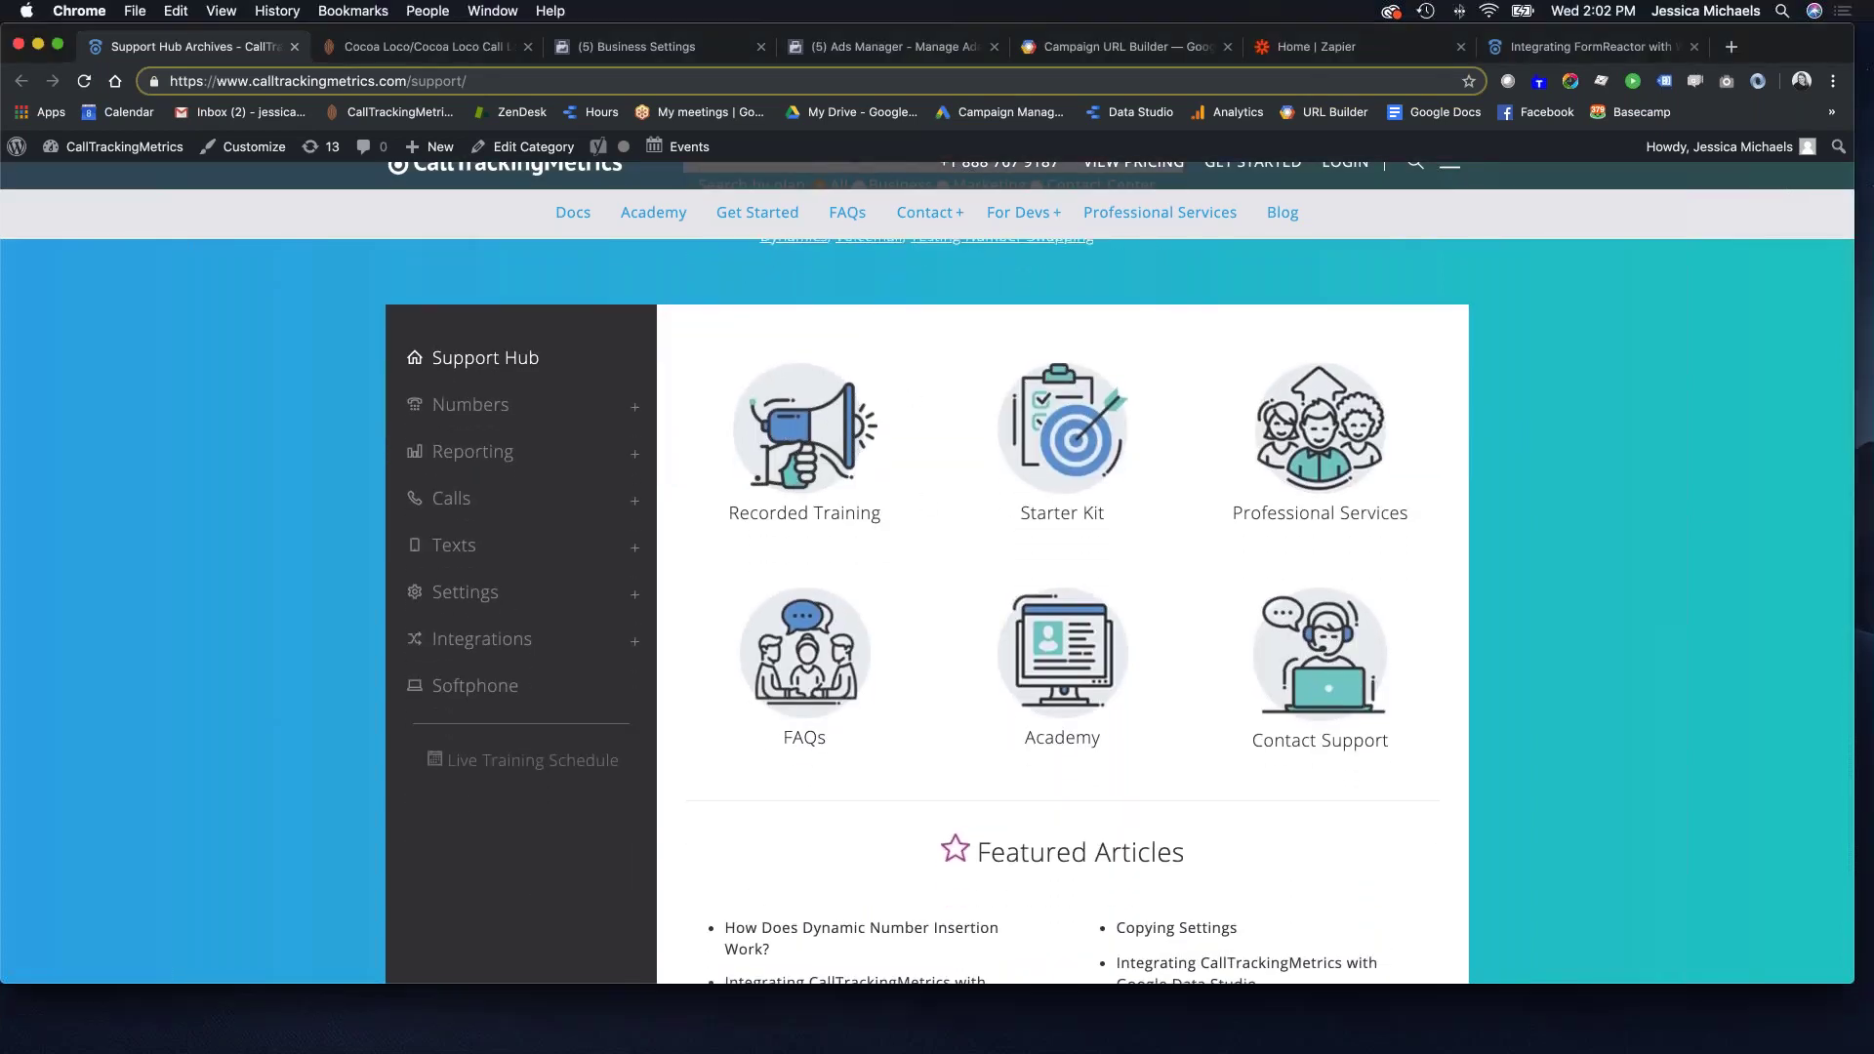
{"action": "left_click", "coordinate": [799, 462]}
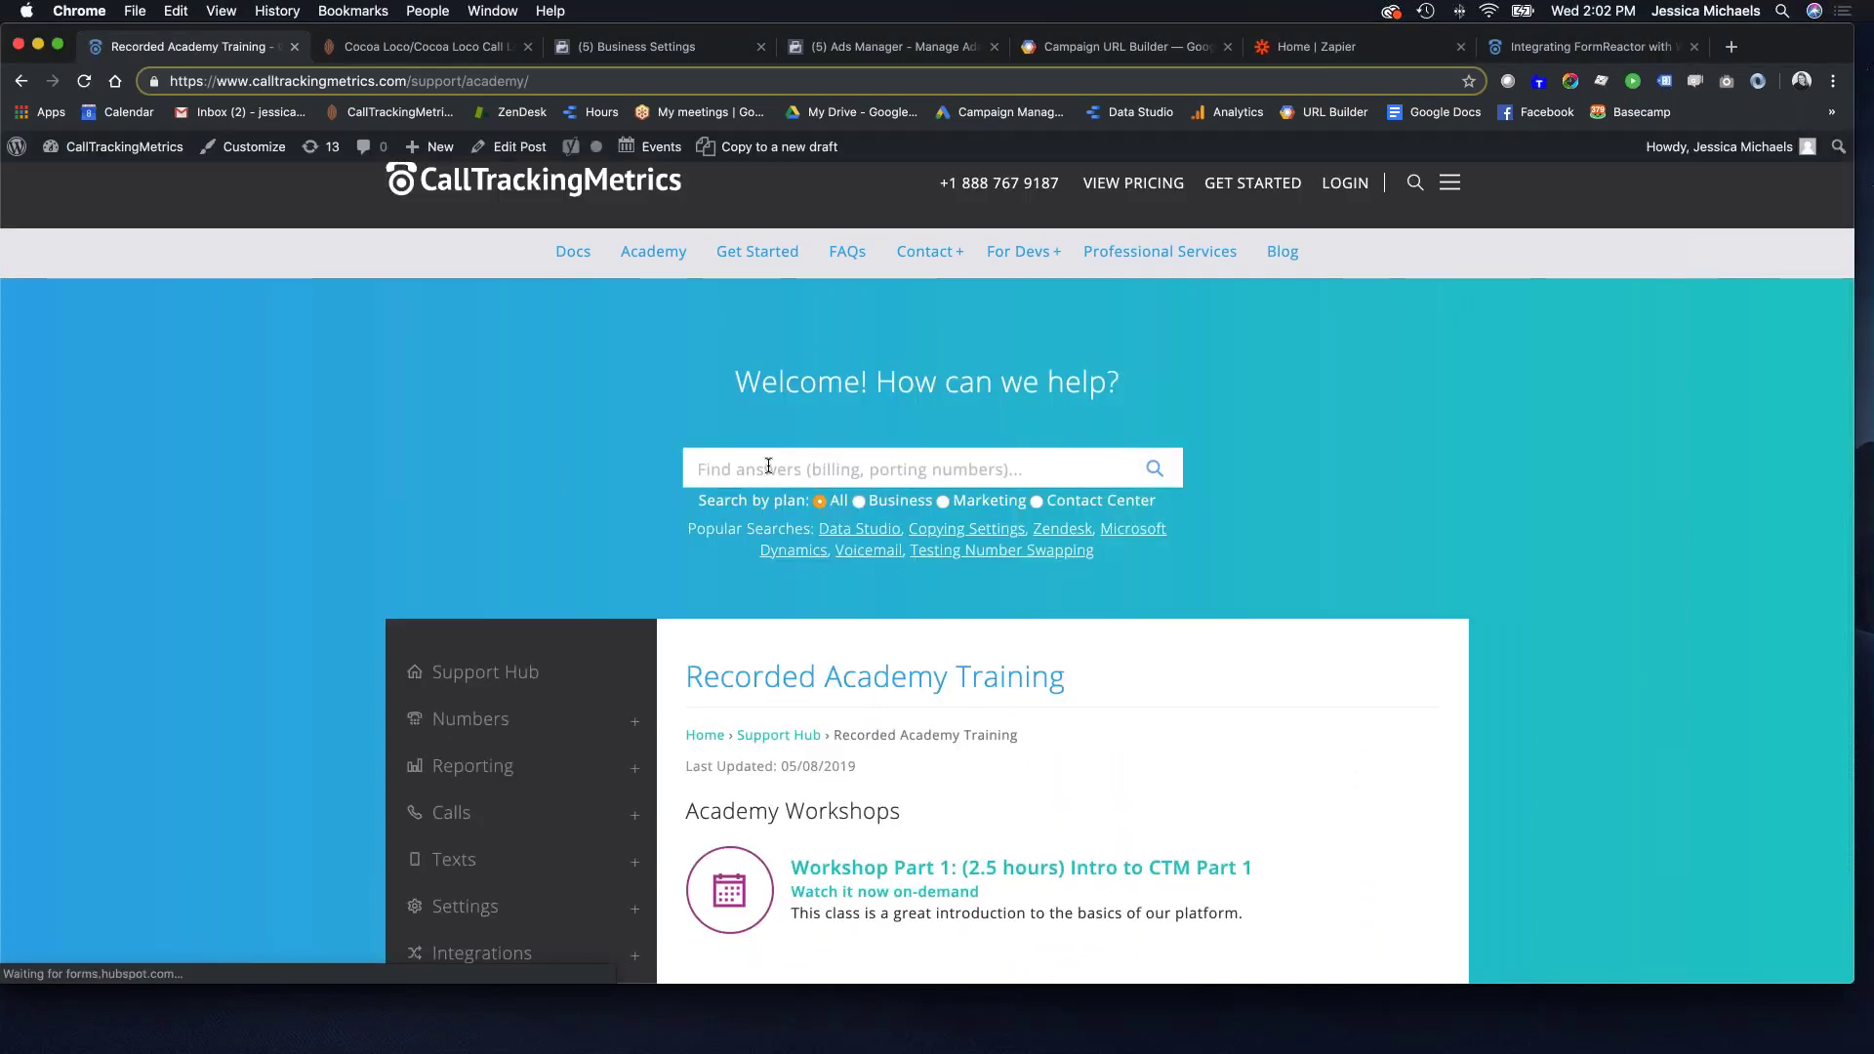
Look through the recorded academy workshops, fundamentals and spotlight webinars, and close the support page.
{"action": "scroll", "coordinate": [785, 461], "scroll_direction": "down", "scroll_amount": 4}
{"action": "scroll", "coordinate": [879, 489], "scroll_direction": "down", "scroll_amount": 3}
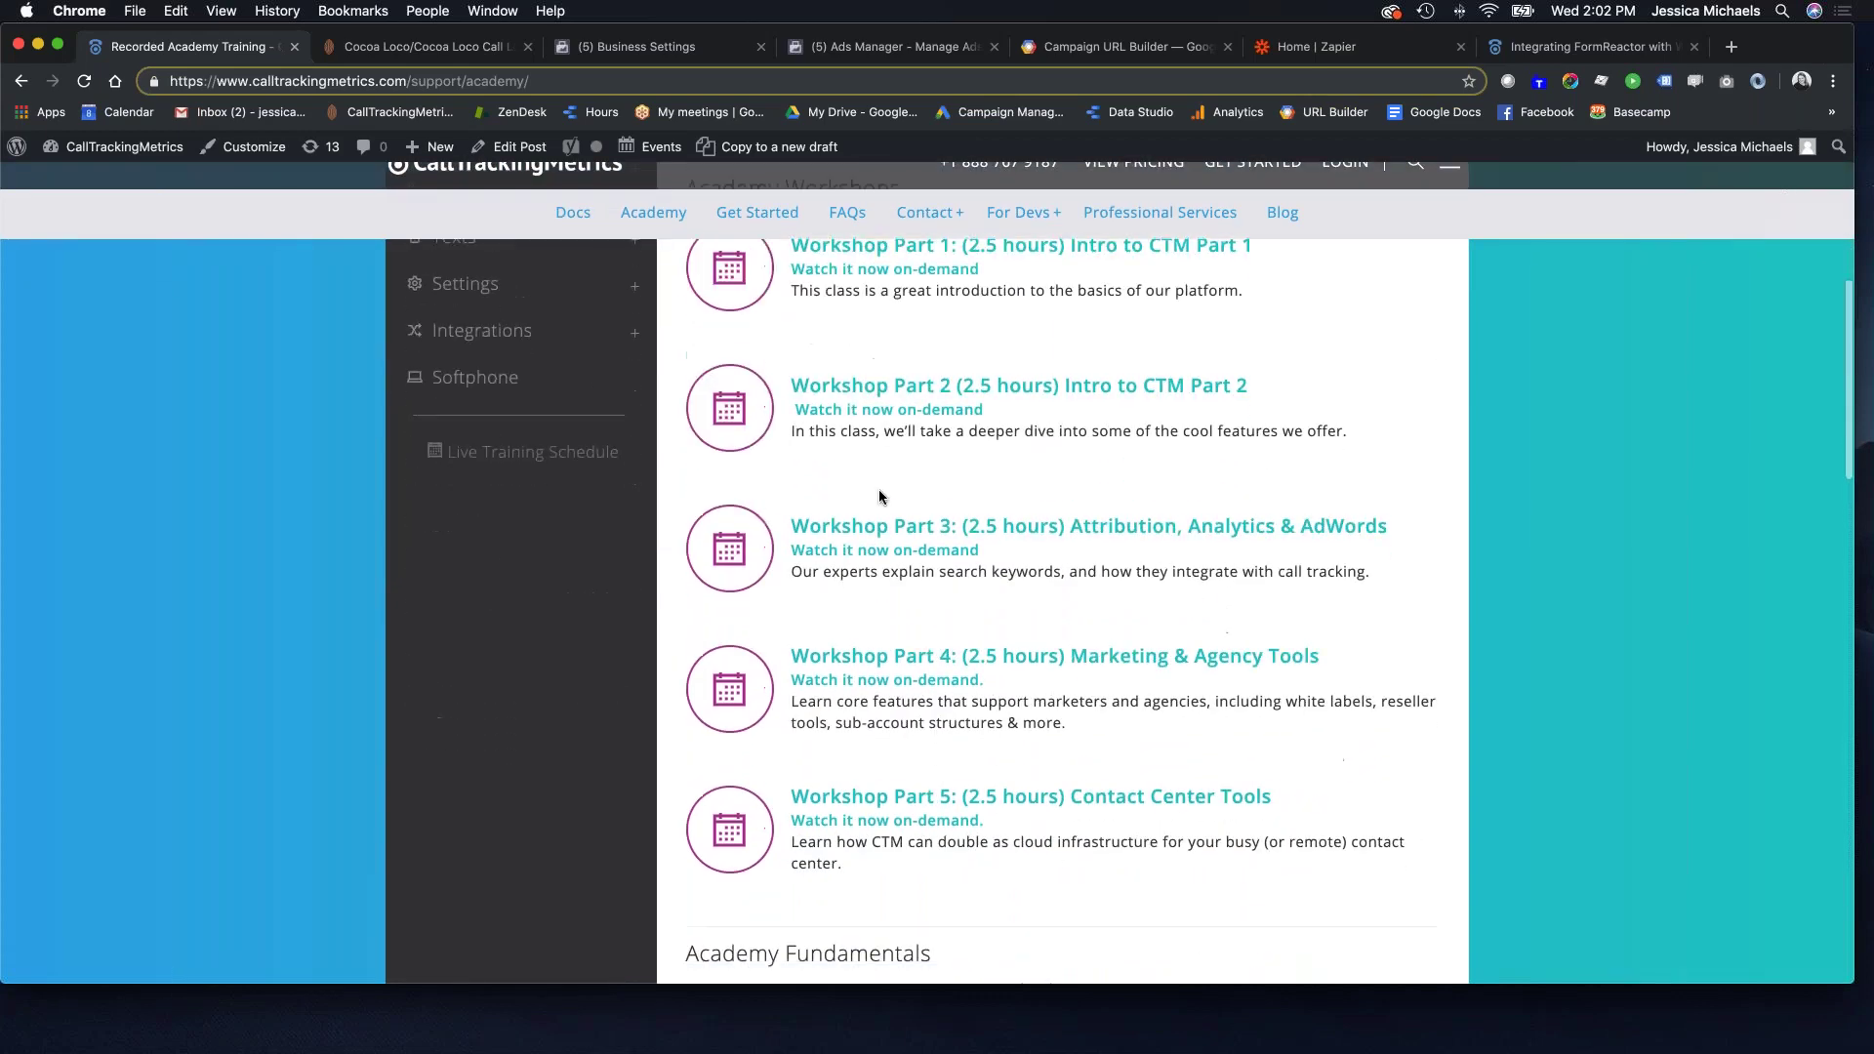
{"action": "scroll", "coordinate": [855, 734], "scroll_direction": "down", "scroll_amount": 6}
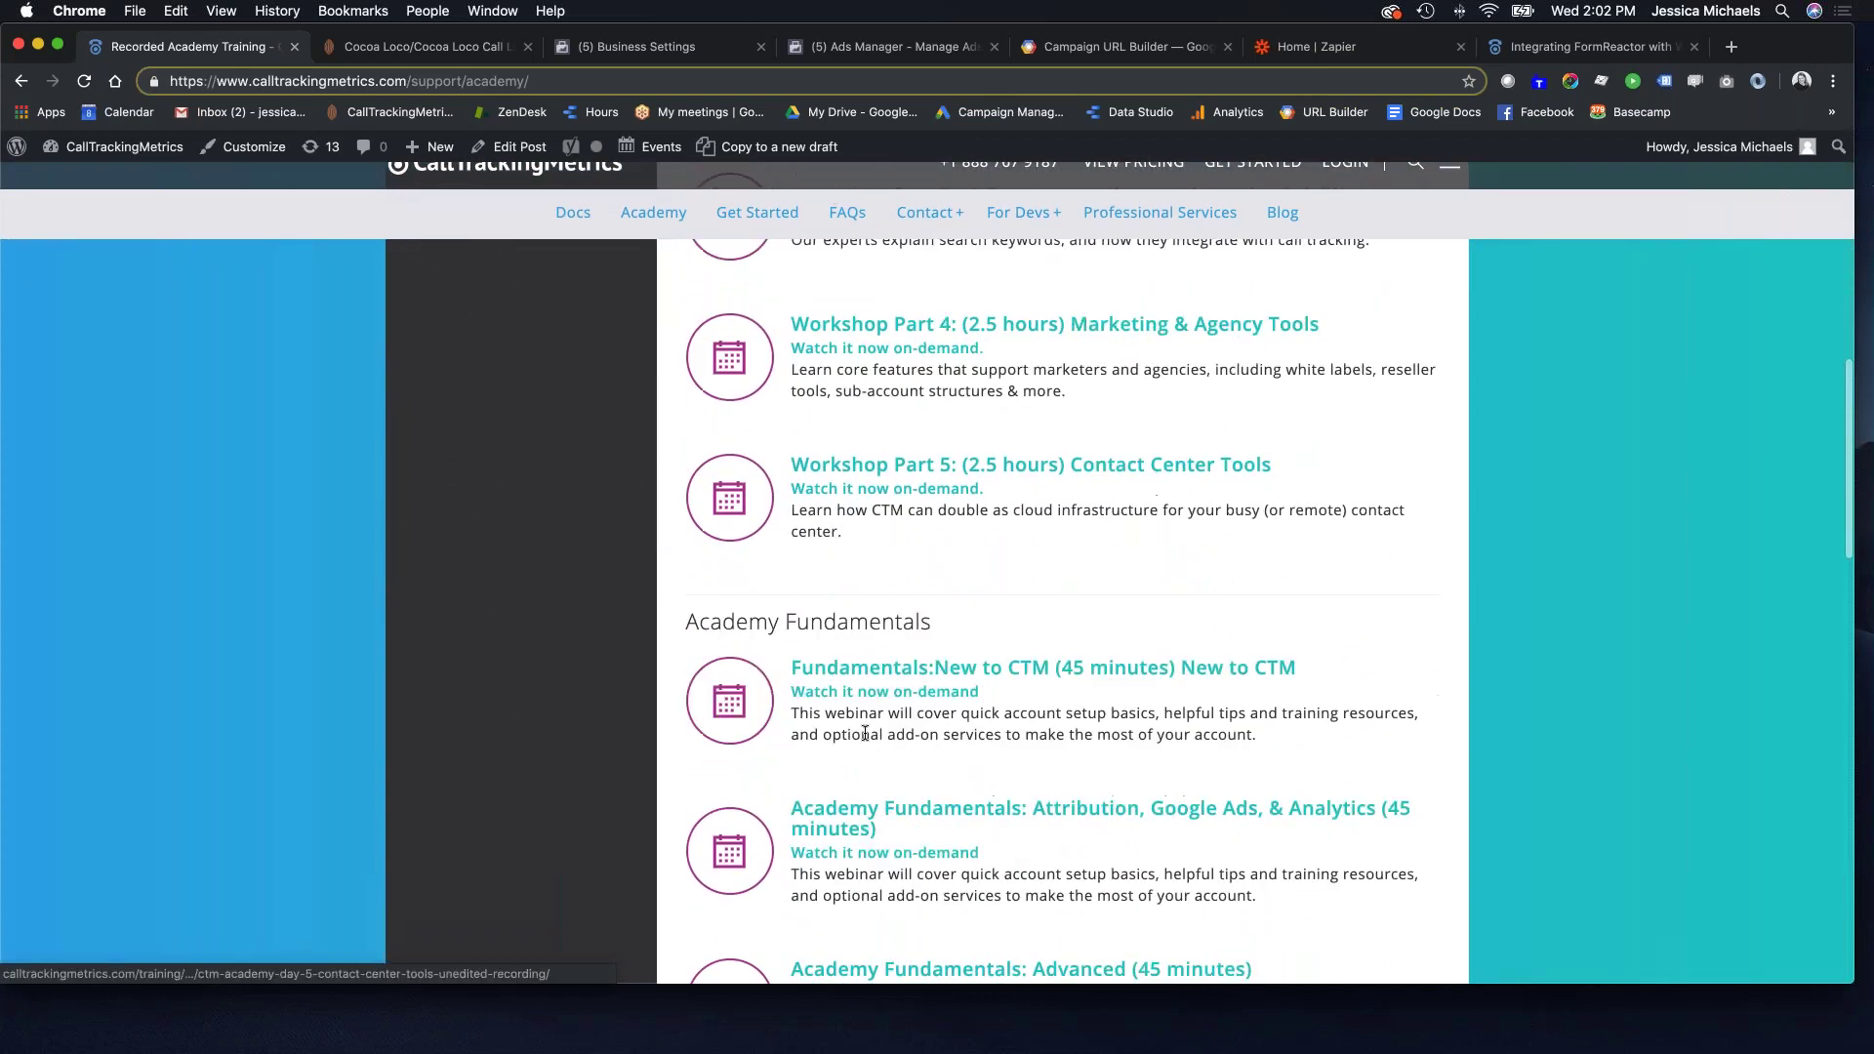
{"action": "scroll", "coordinate": [937, 713], "scroll_direction": "down", "scroll_amount": 3}
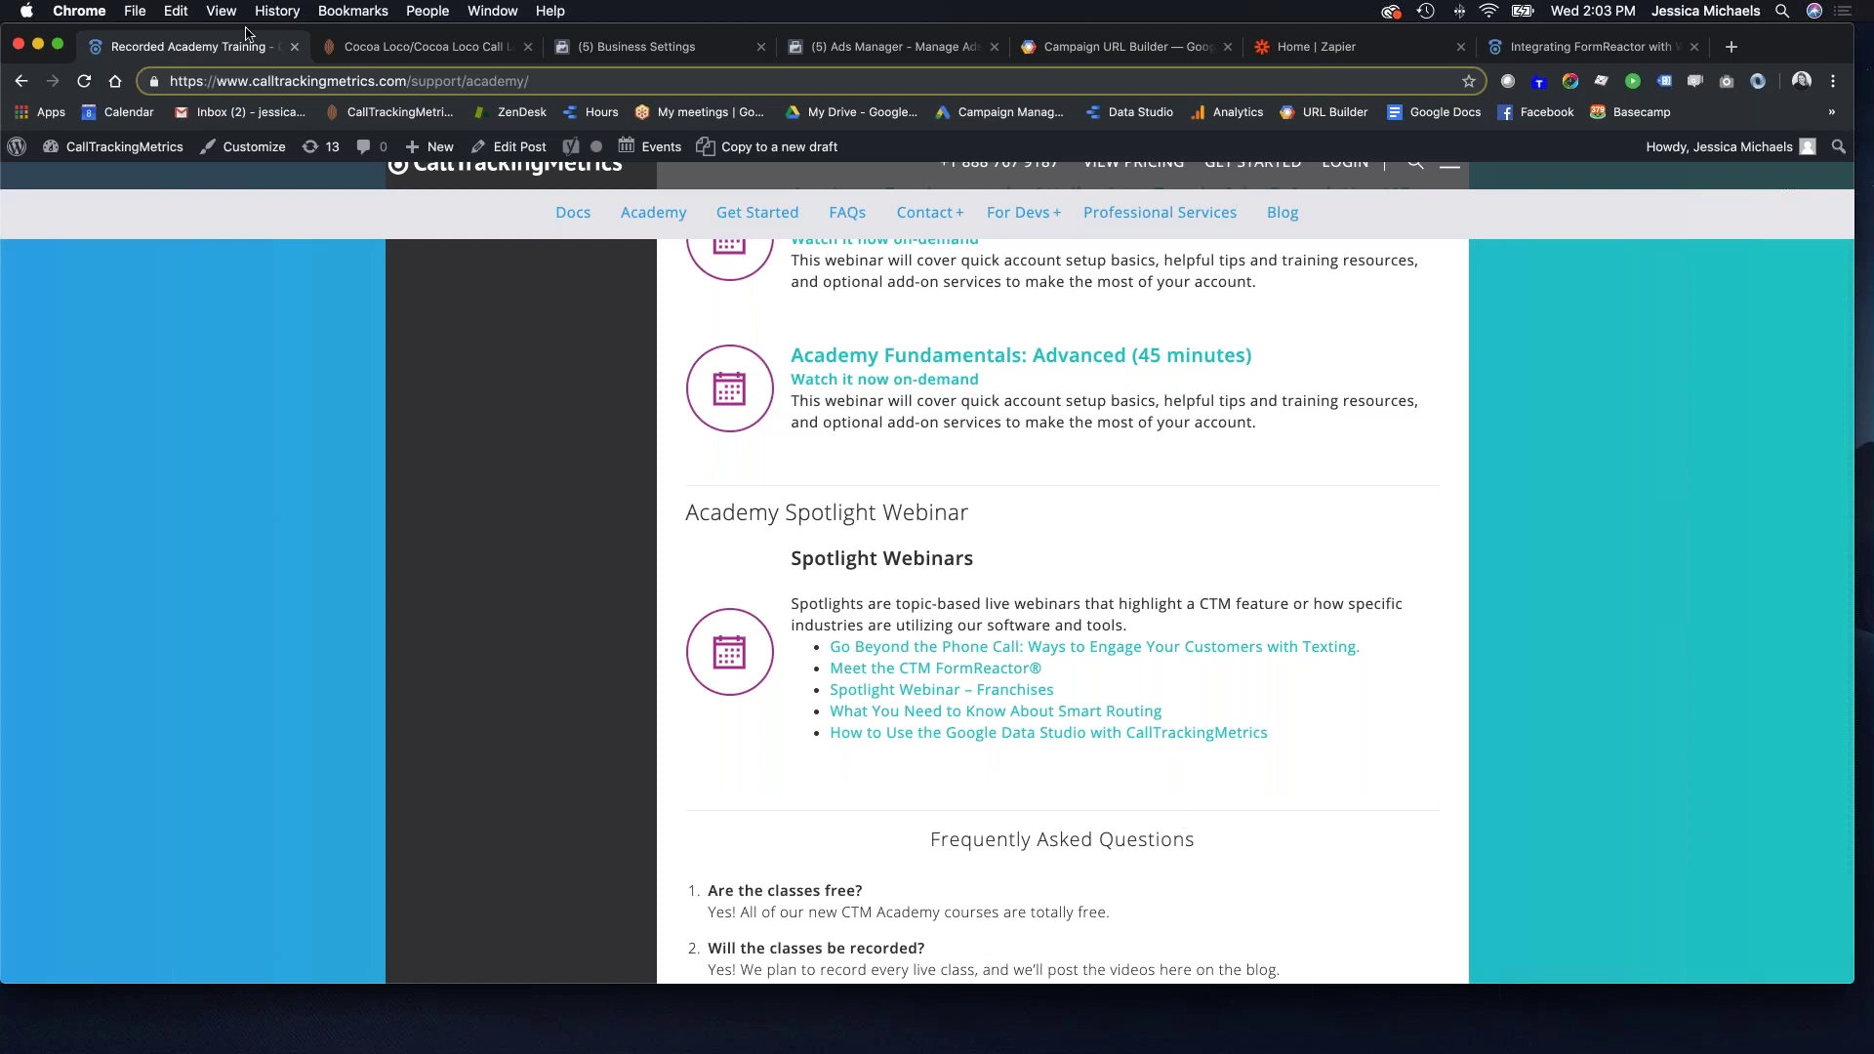
{"action": "left_click", "coordinate": [295, 46]}
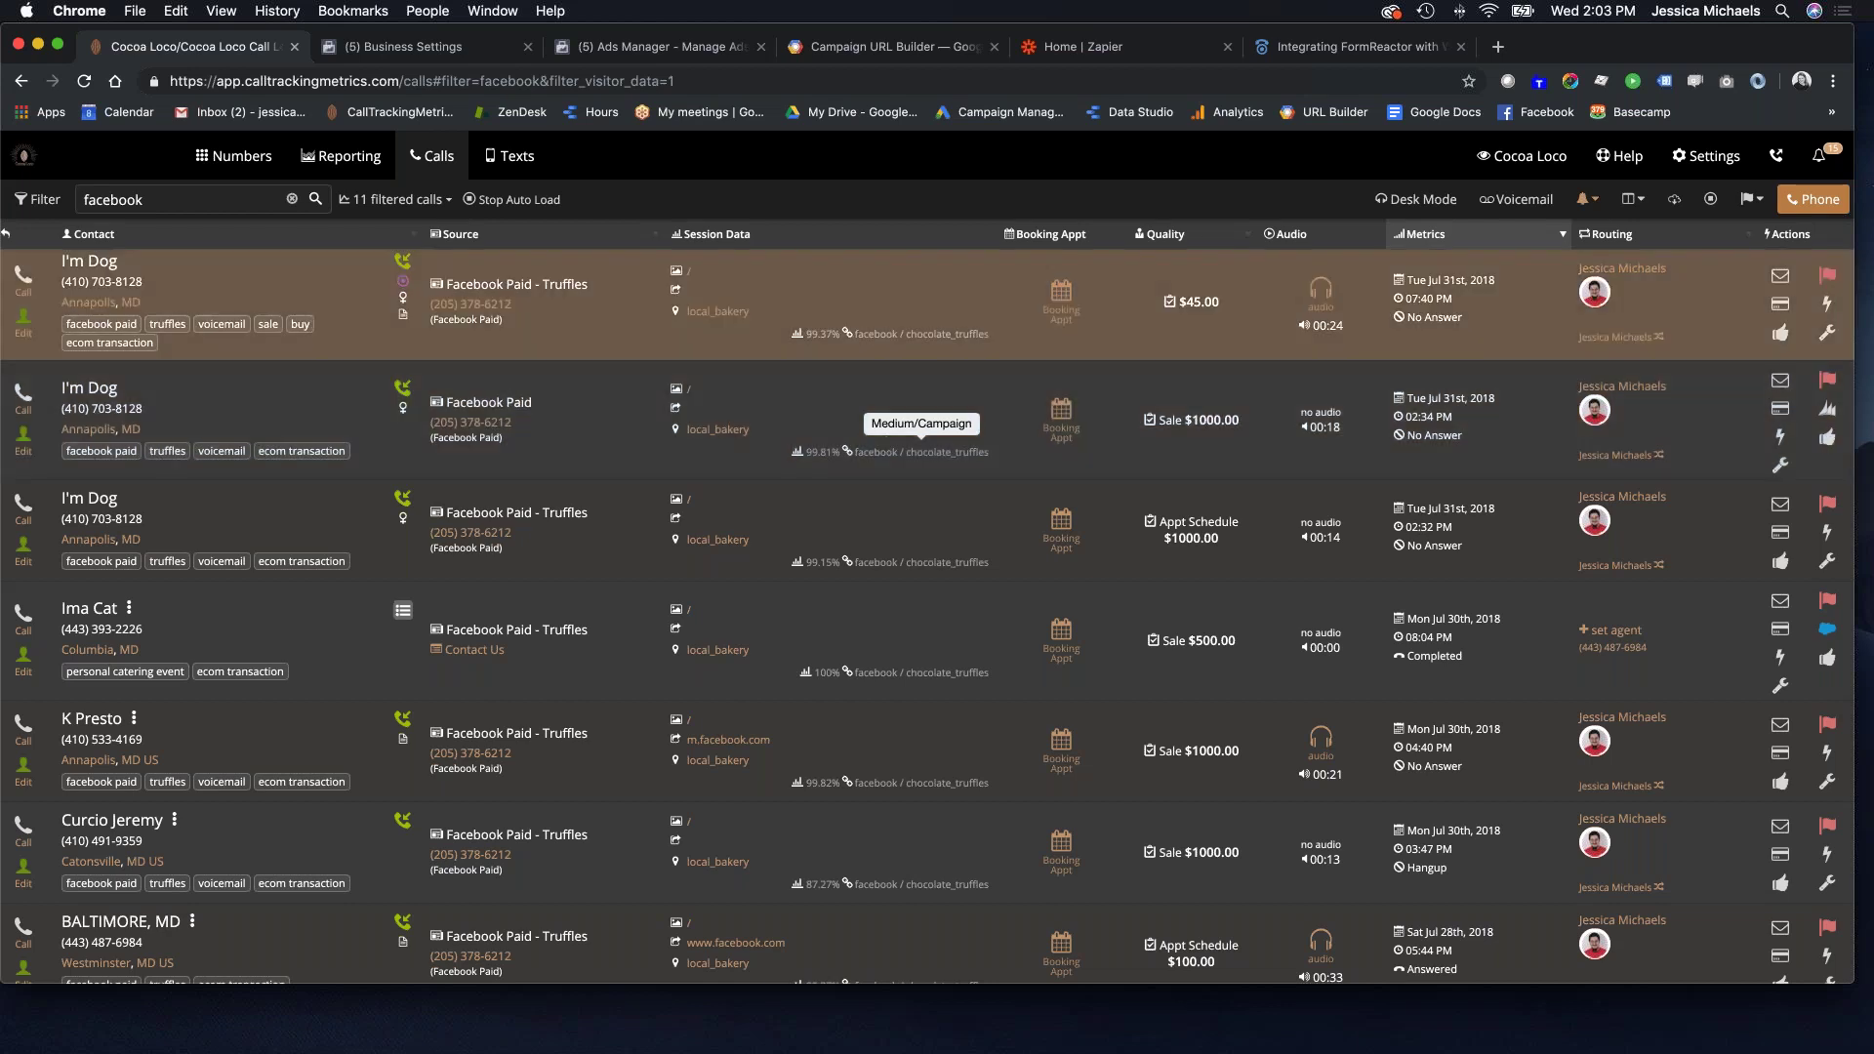
Open the account's tracking sources and filter the list by "facebook".
{"action": "left_click", "coordinate": [244, 161]}
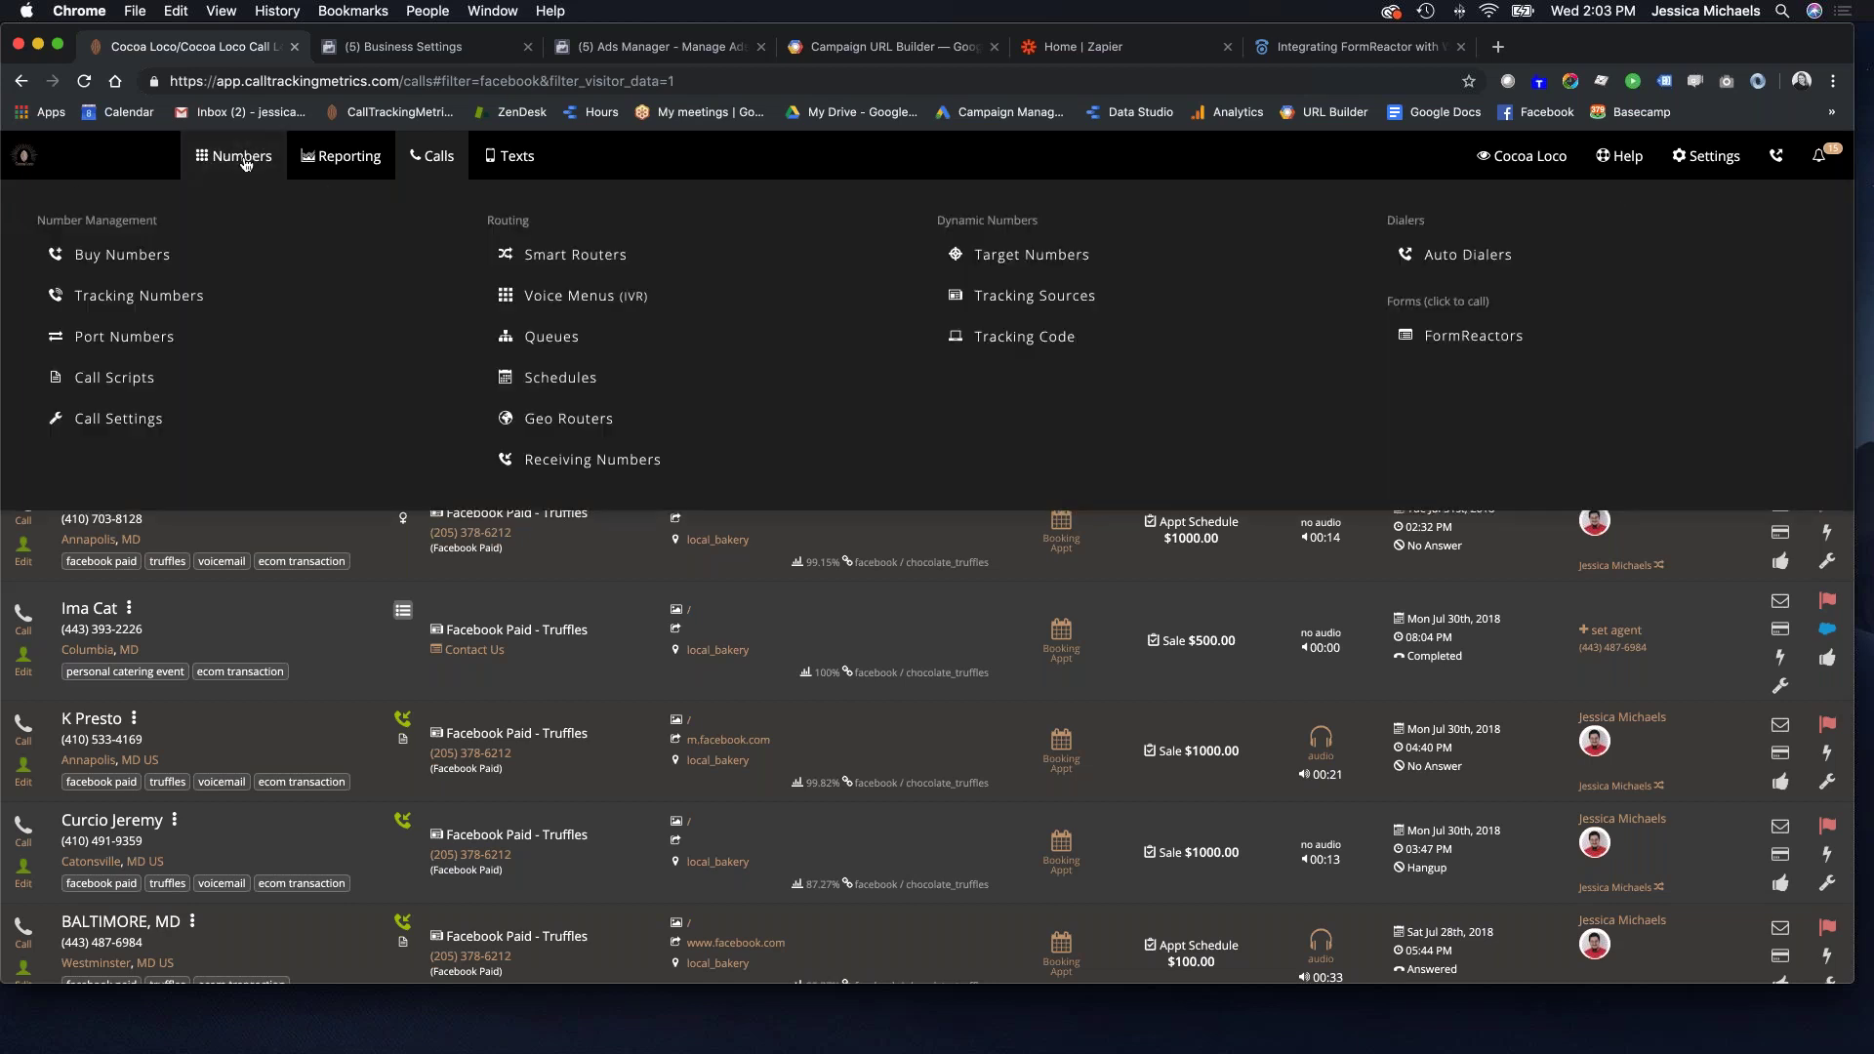
{"action": "left_click", "coordinate": [1097, 306]}
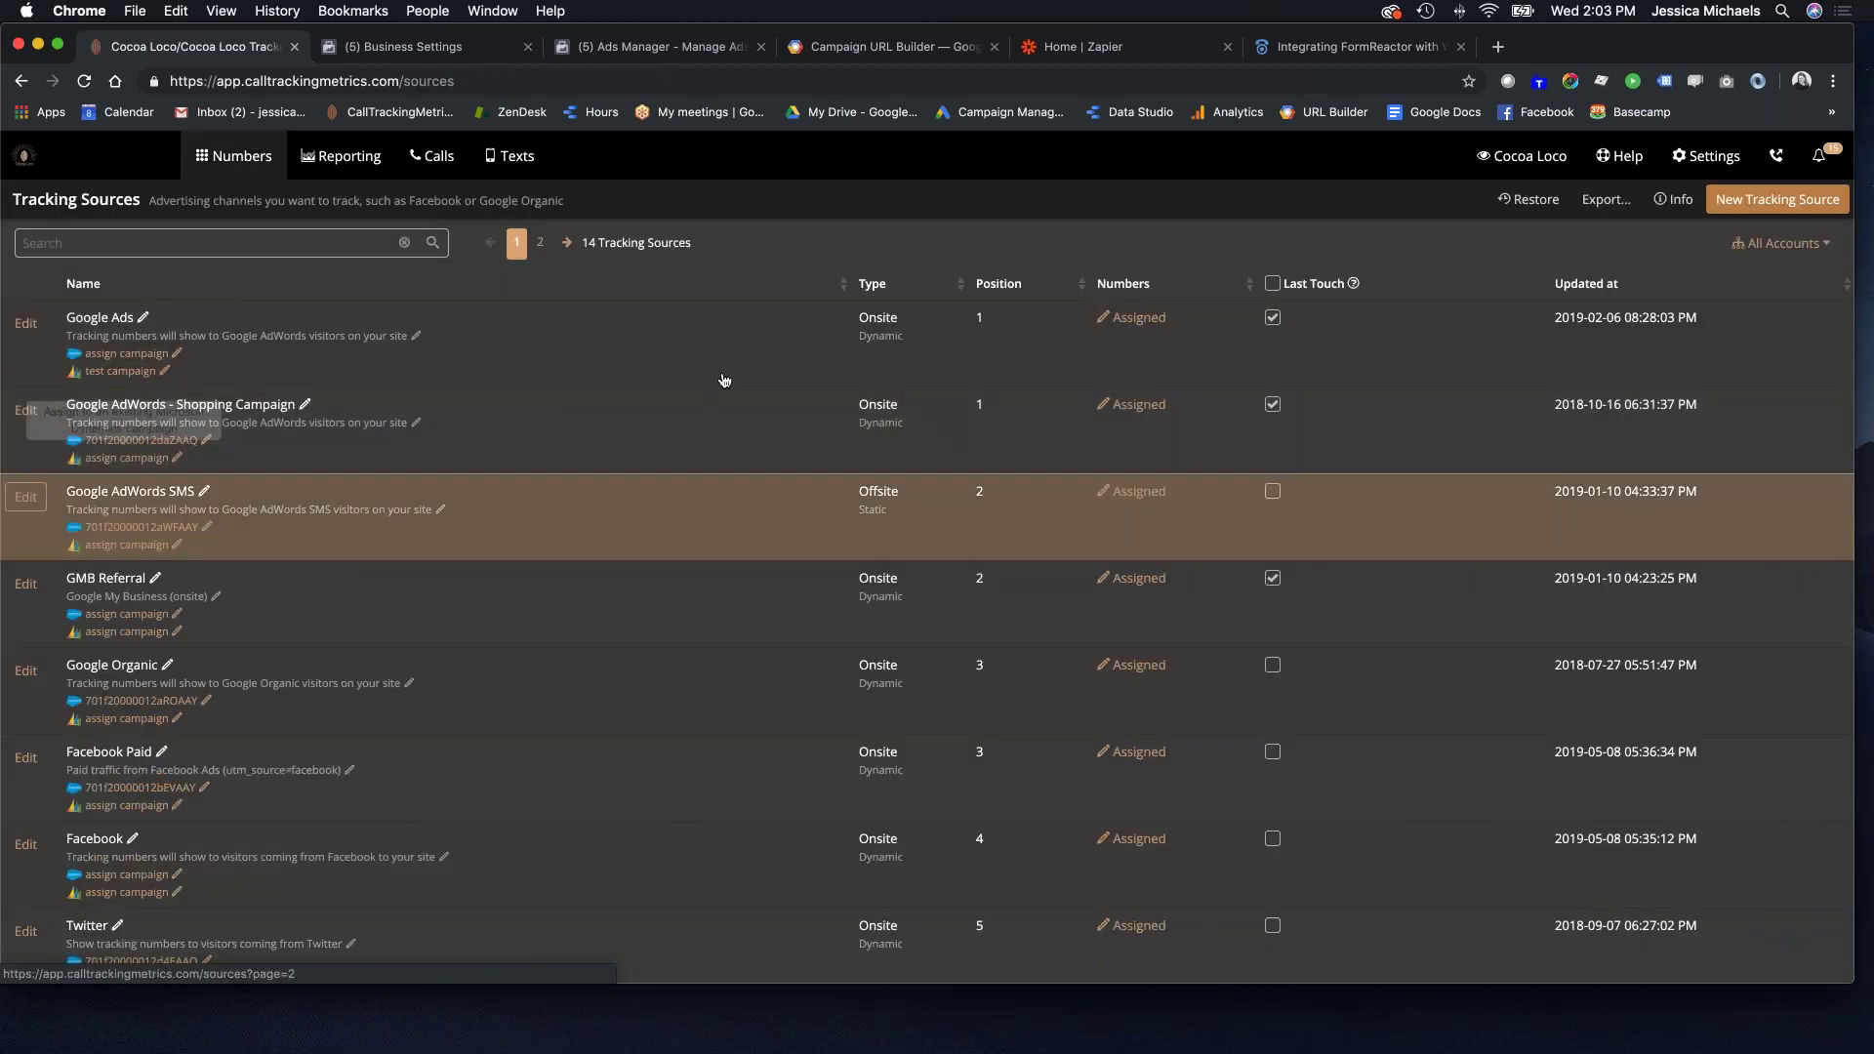
{"action": "left_click", "coordinate": [271, 235]}
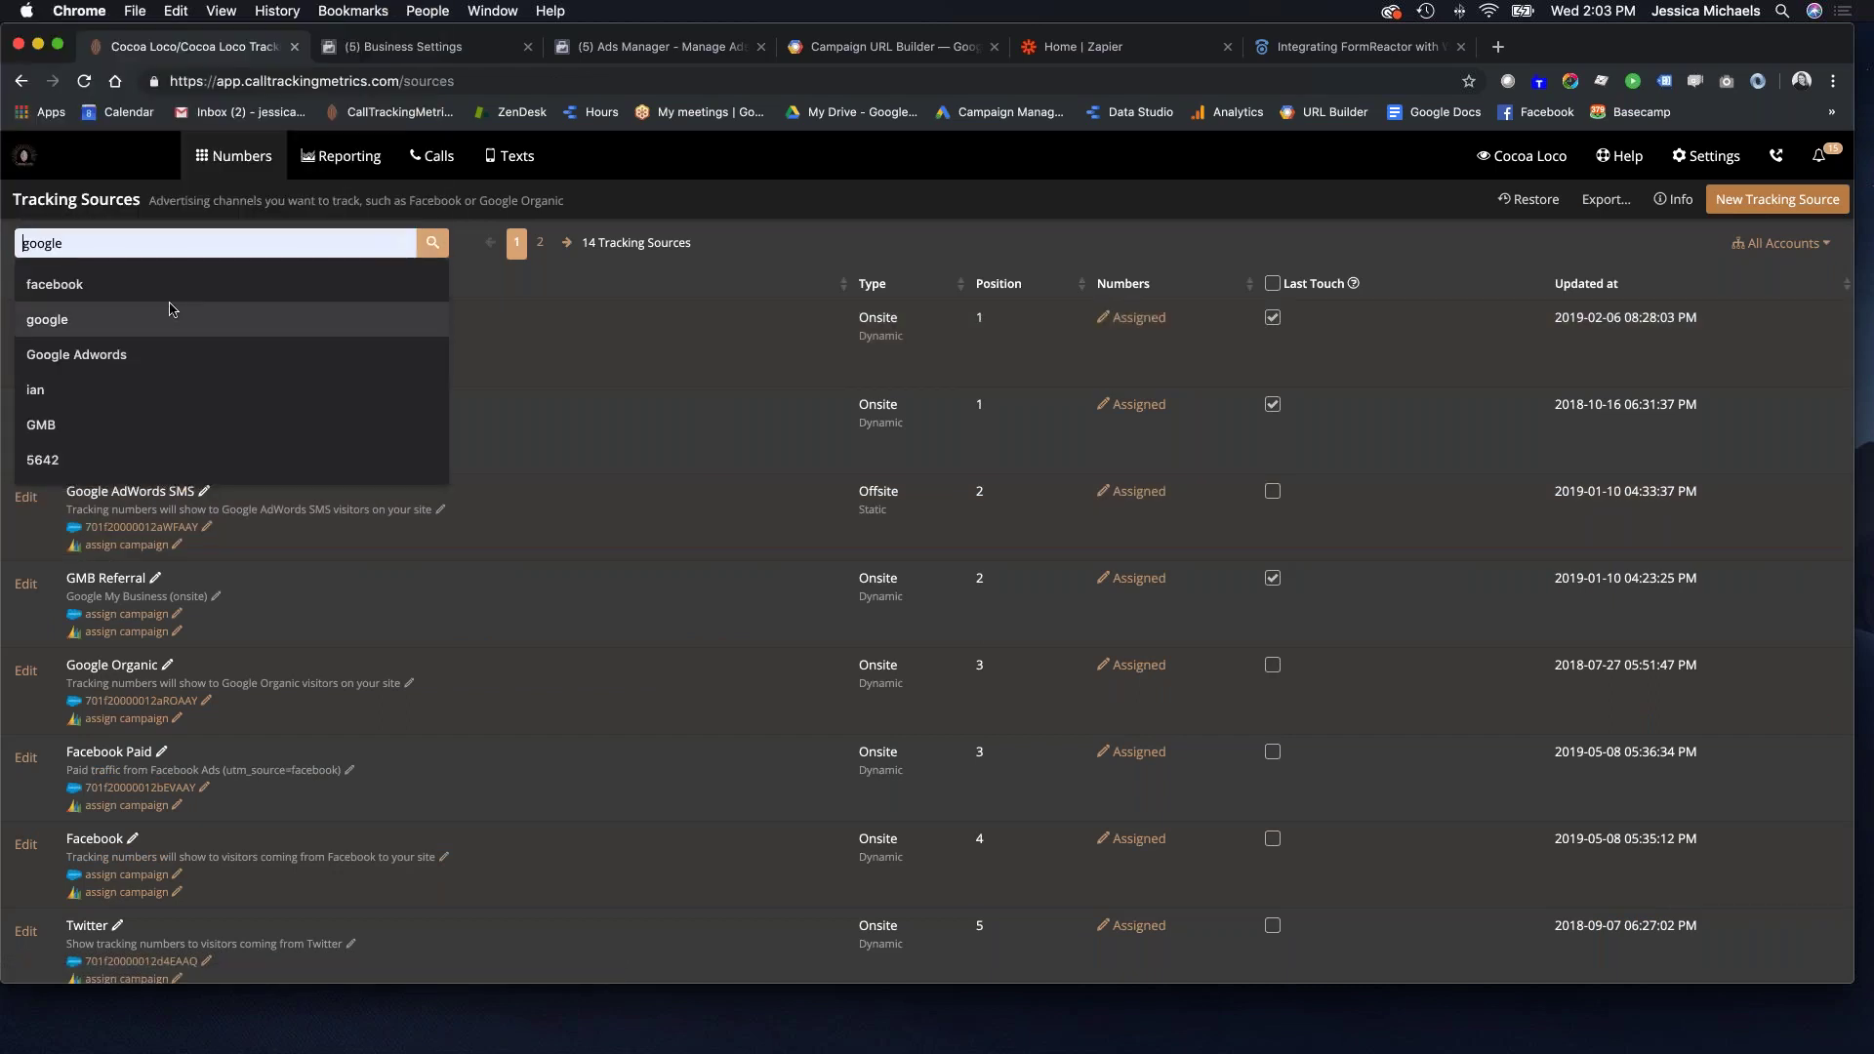
{"action": "left_click", "coordinate": [170, 312]}
{"action": "left_click_drag", "start_coordinate": [183, 243], "coordinate": [22, 233]}
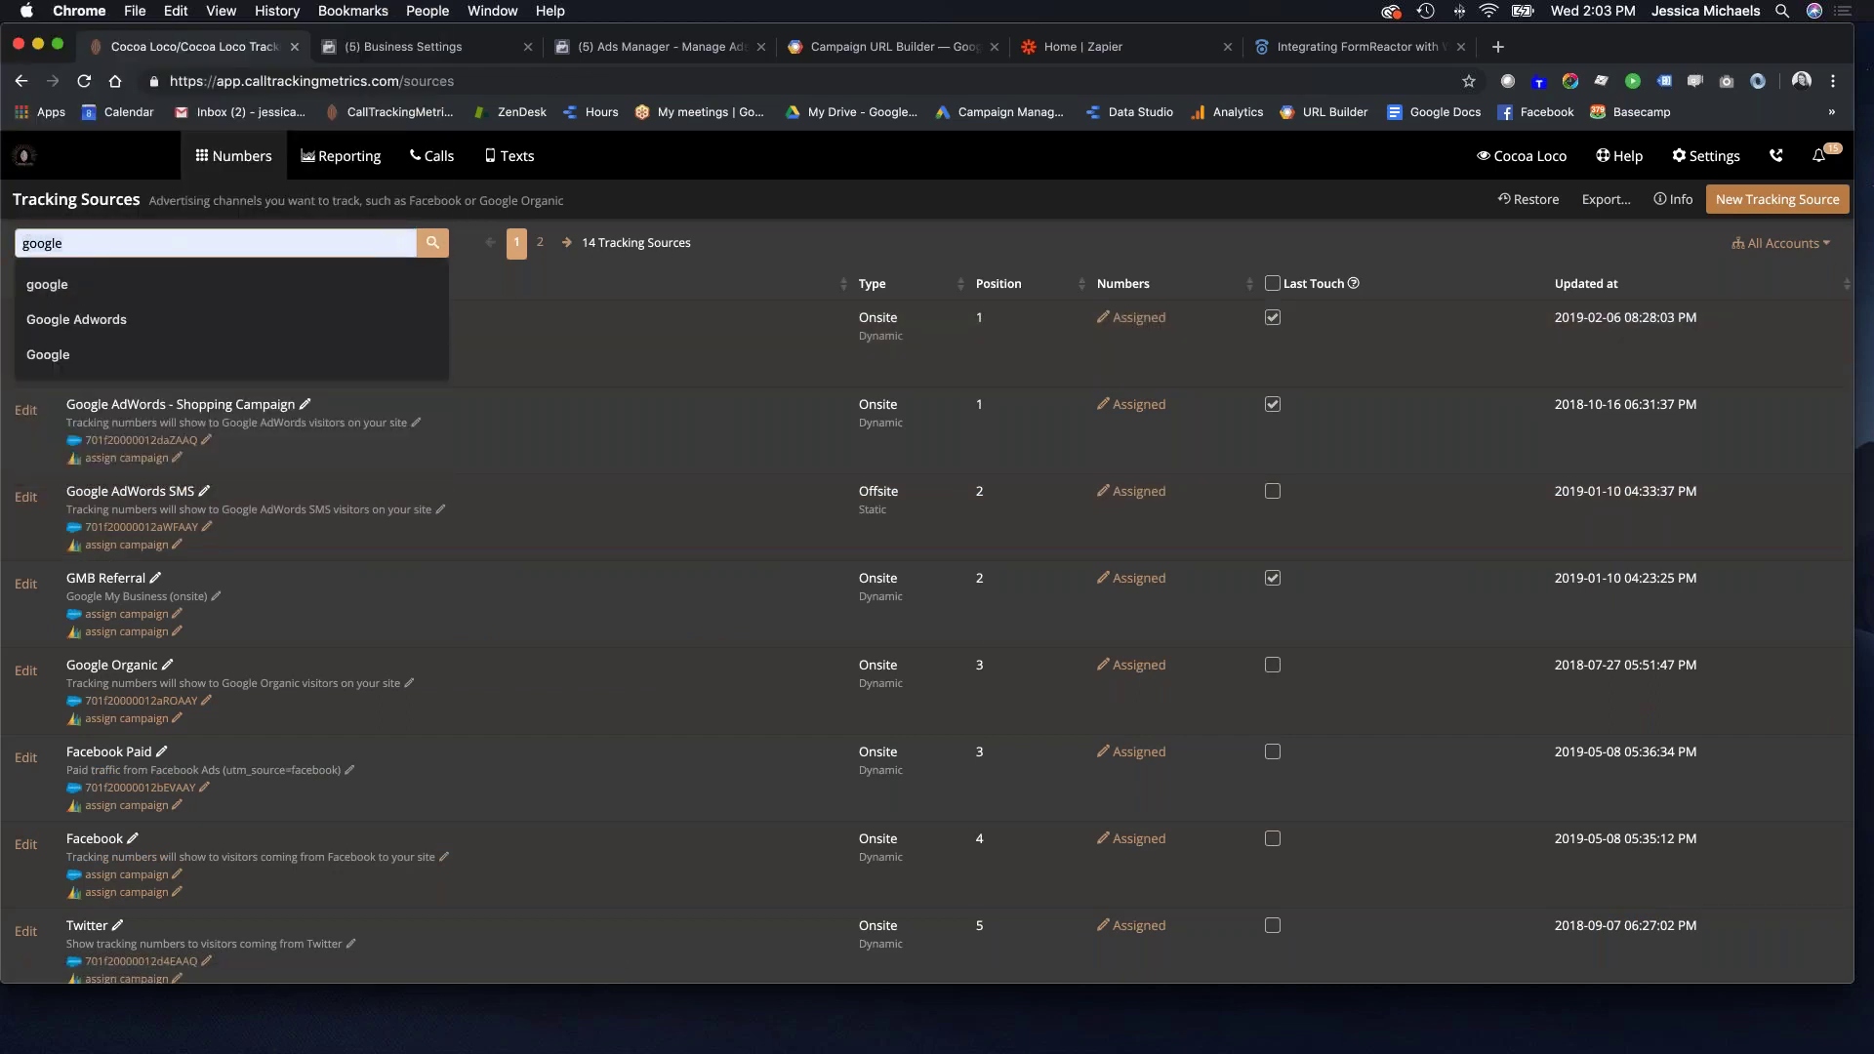
{"action": "type", "text": "facebook"}
{"action": "key", "text": "Return"}
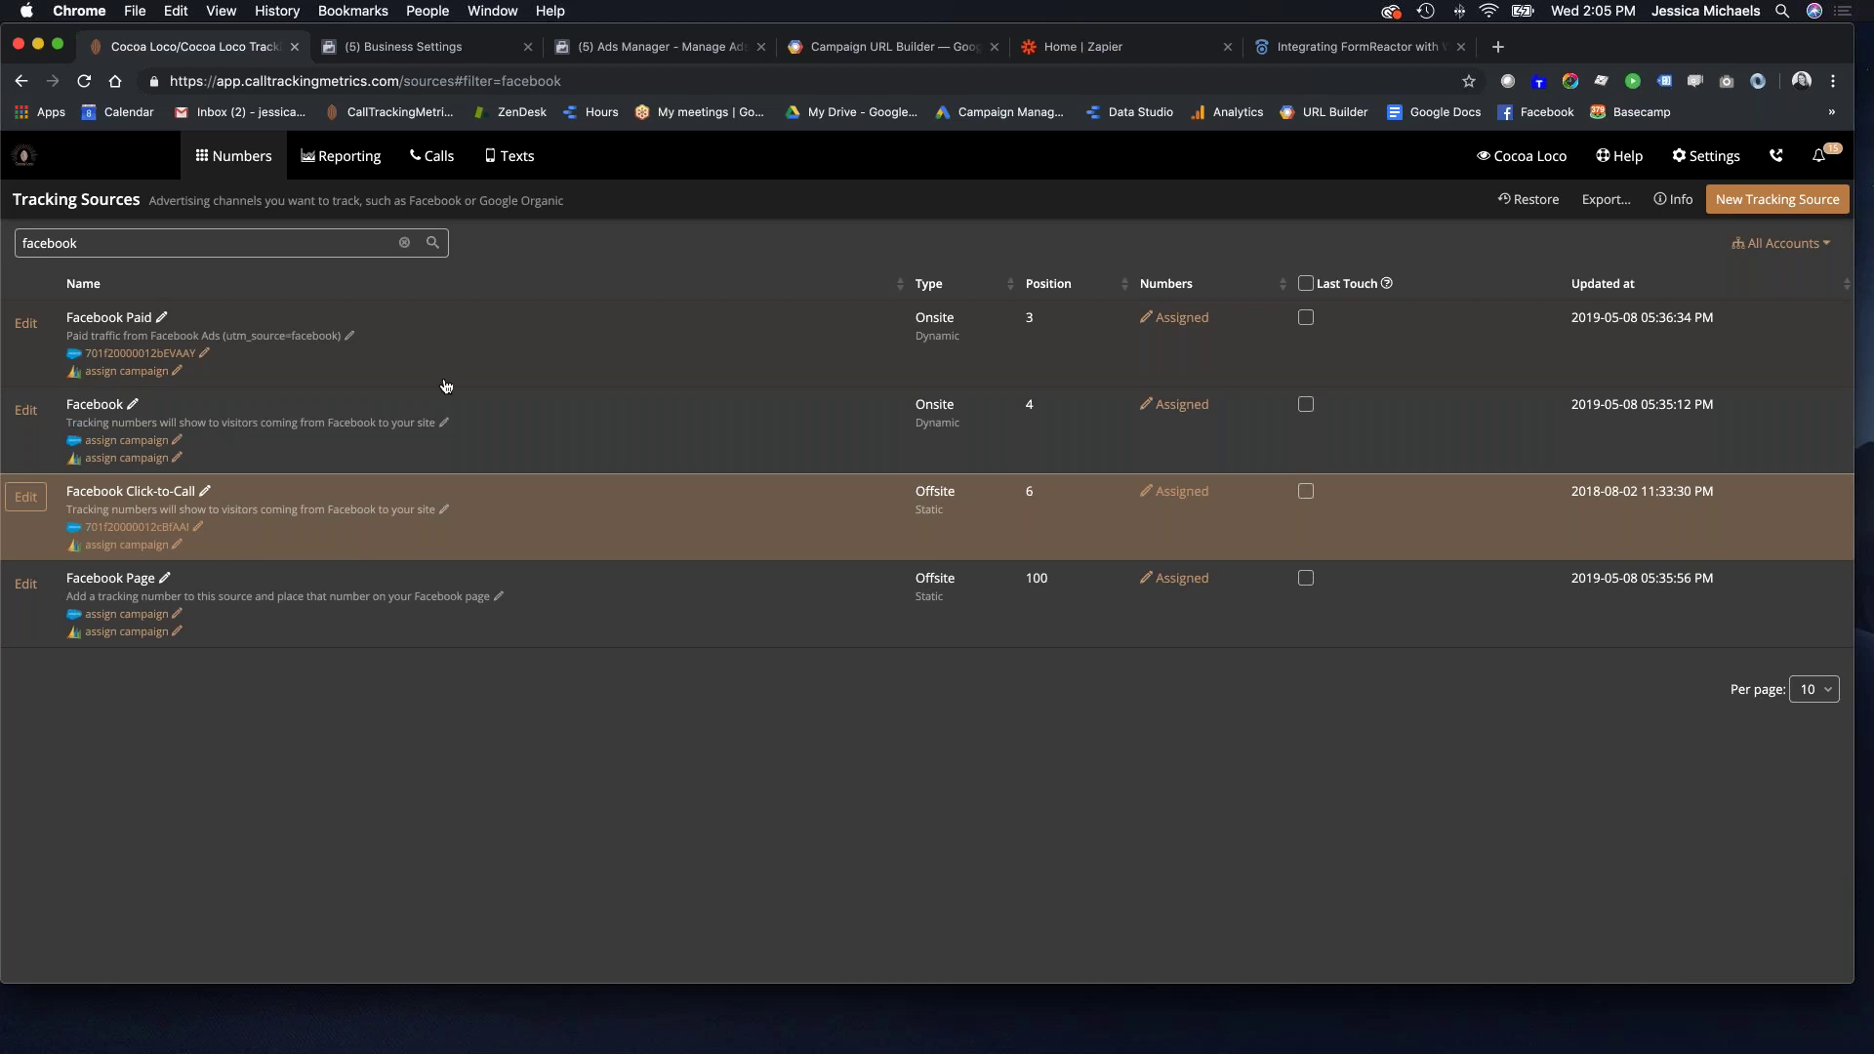
Open the Facebook Paid tracking source for editing and apply the Facebook Paid preset to it.
{"action": "left_click", "coordinate": [27, 325]}
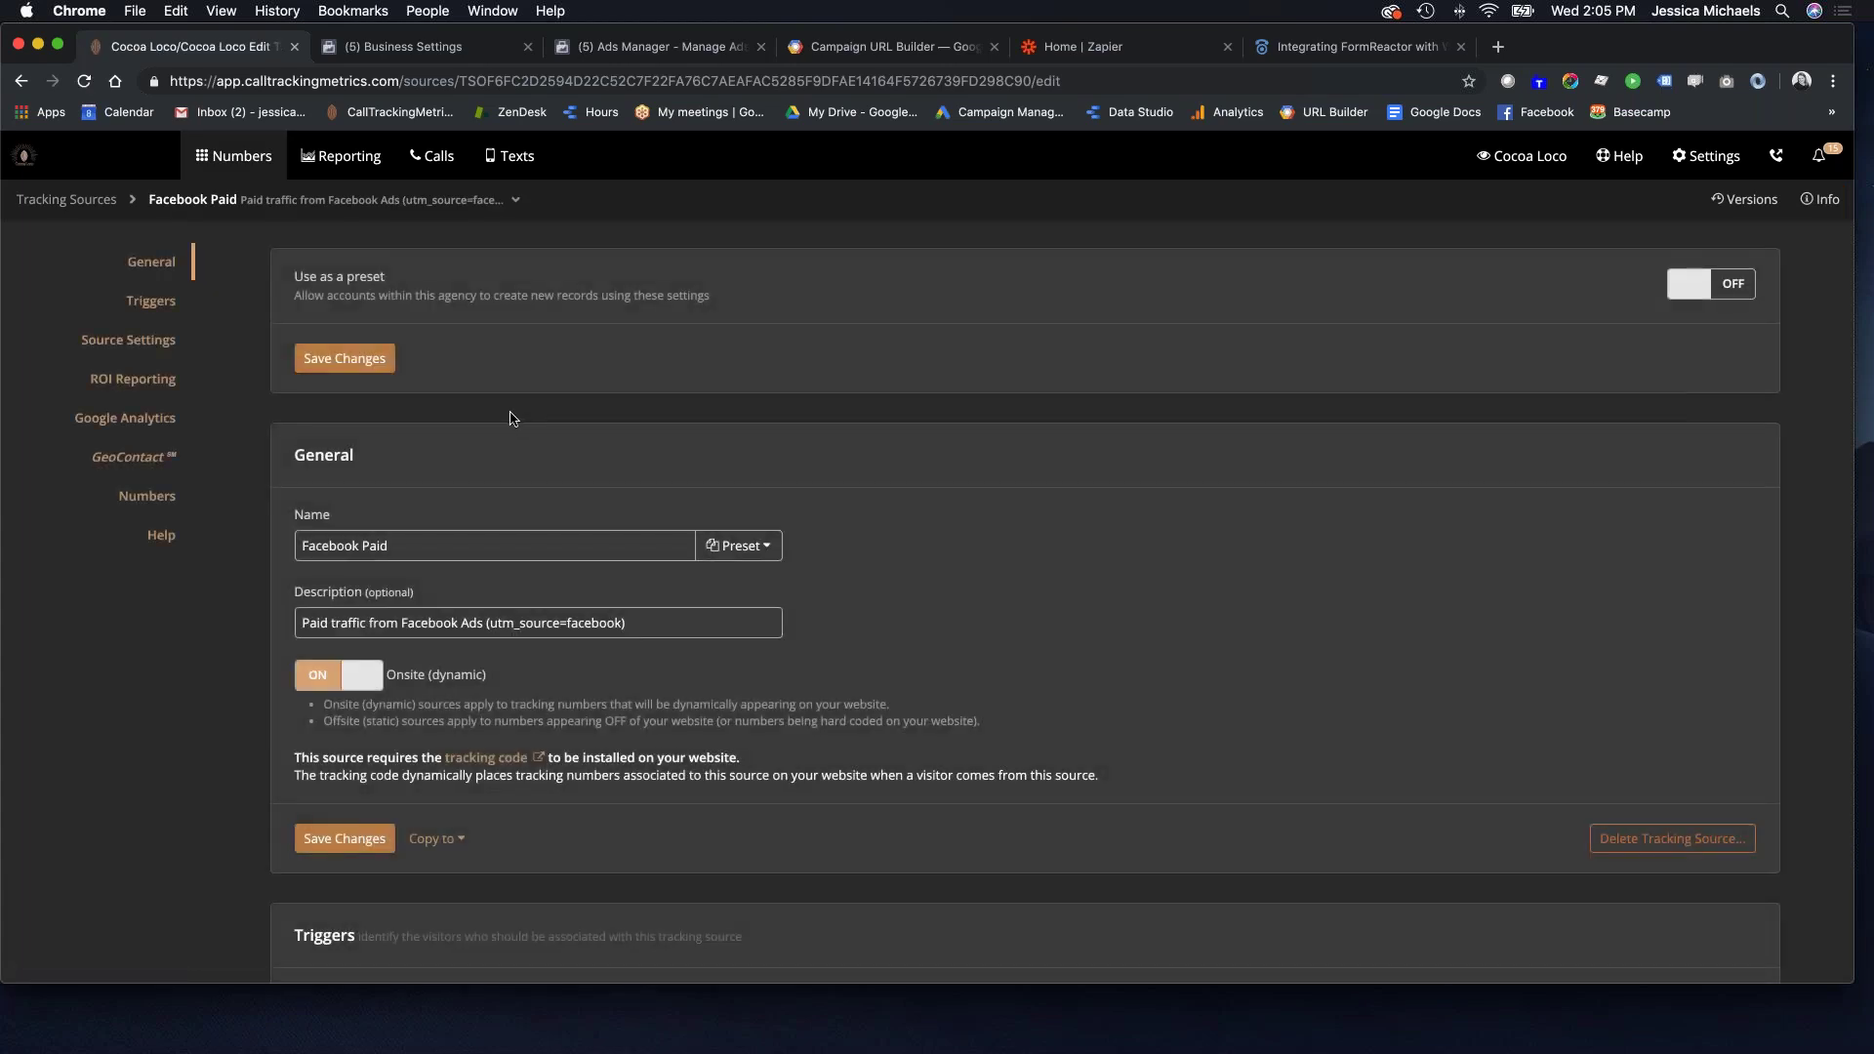
{"action": "scroll", "coordinate": [512, 419], "scroll_direction": "down", "scroll_amount": 1}
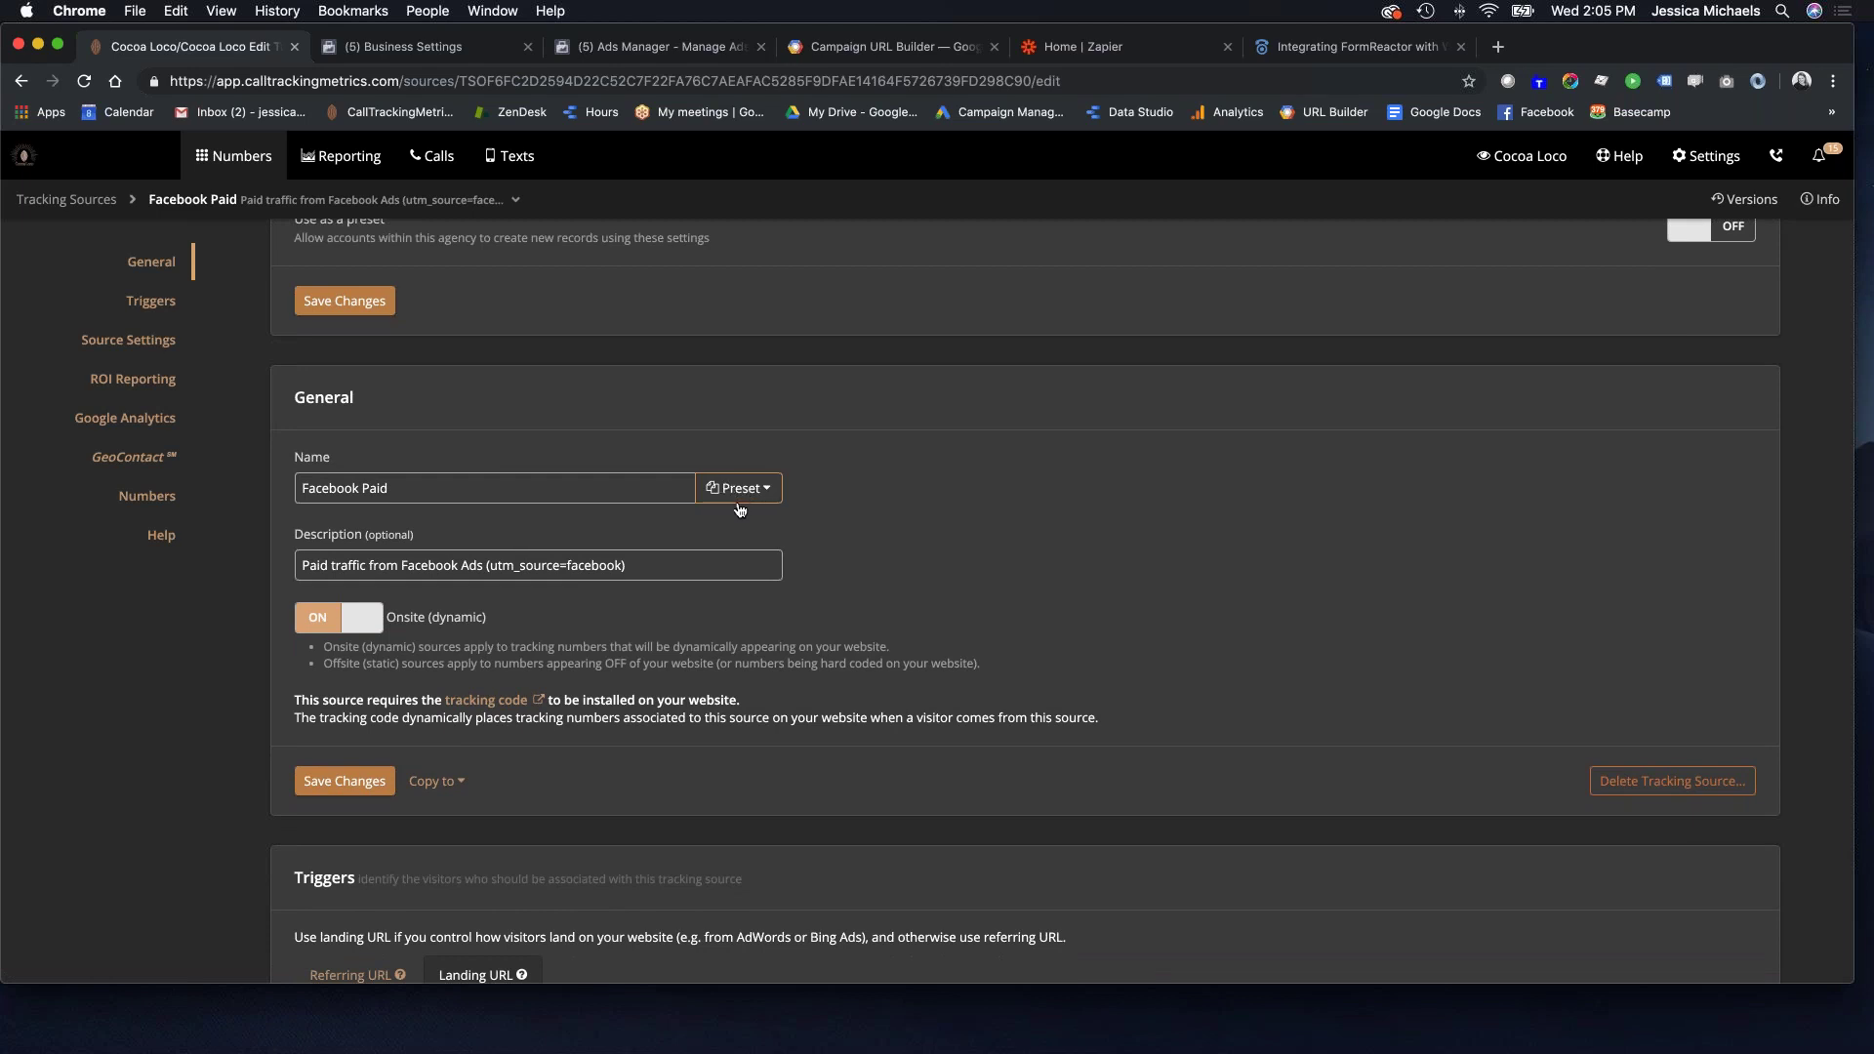
{"action": "scroll", "coordinate": [740, 510], "scroll_direction": "down", "scroll_amount": 3}
{"action": "left_click", "coordinate": [738, 350]}
{"action": "scroll", "coordinate": [771, 471], "scroll_direction": "down", "scroll_amount": 2}
{"action": "scroll", "coordinate": [771, 472], "scroll_direction": "down", "scroll_amount": 1}
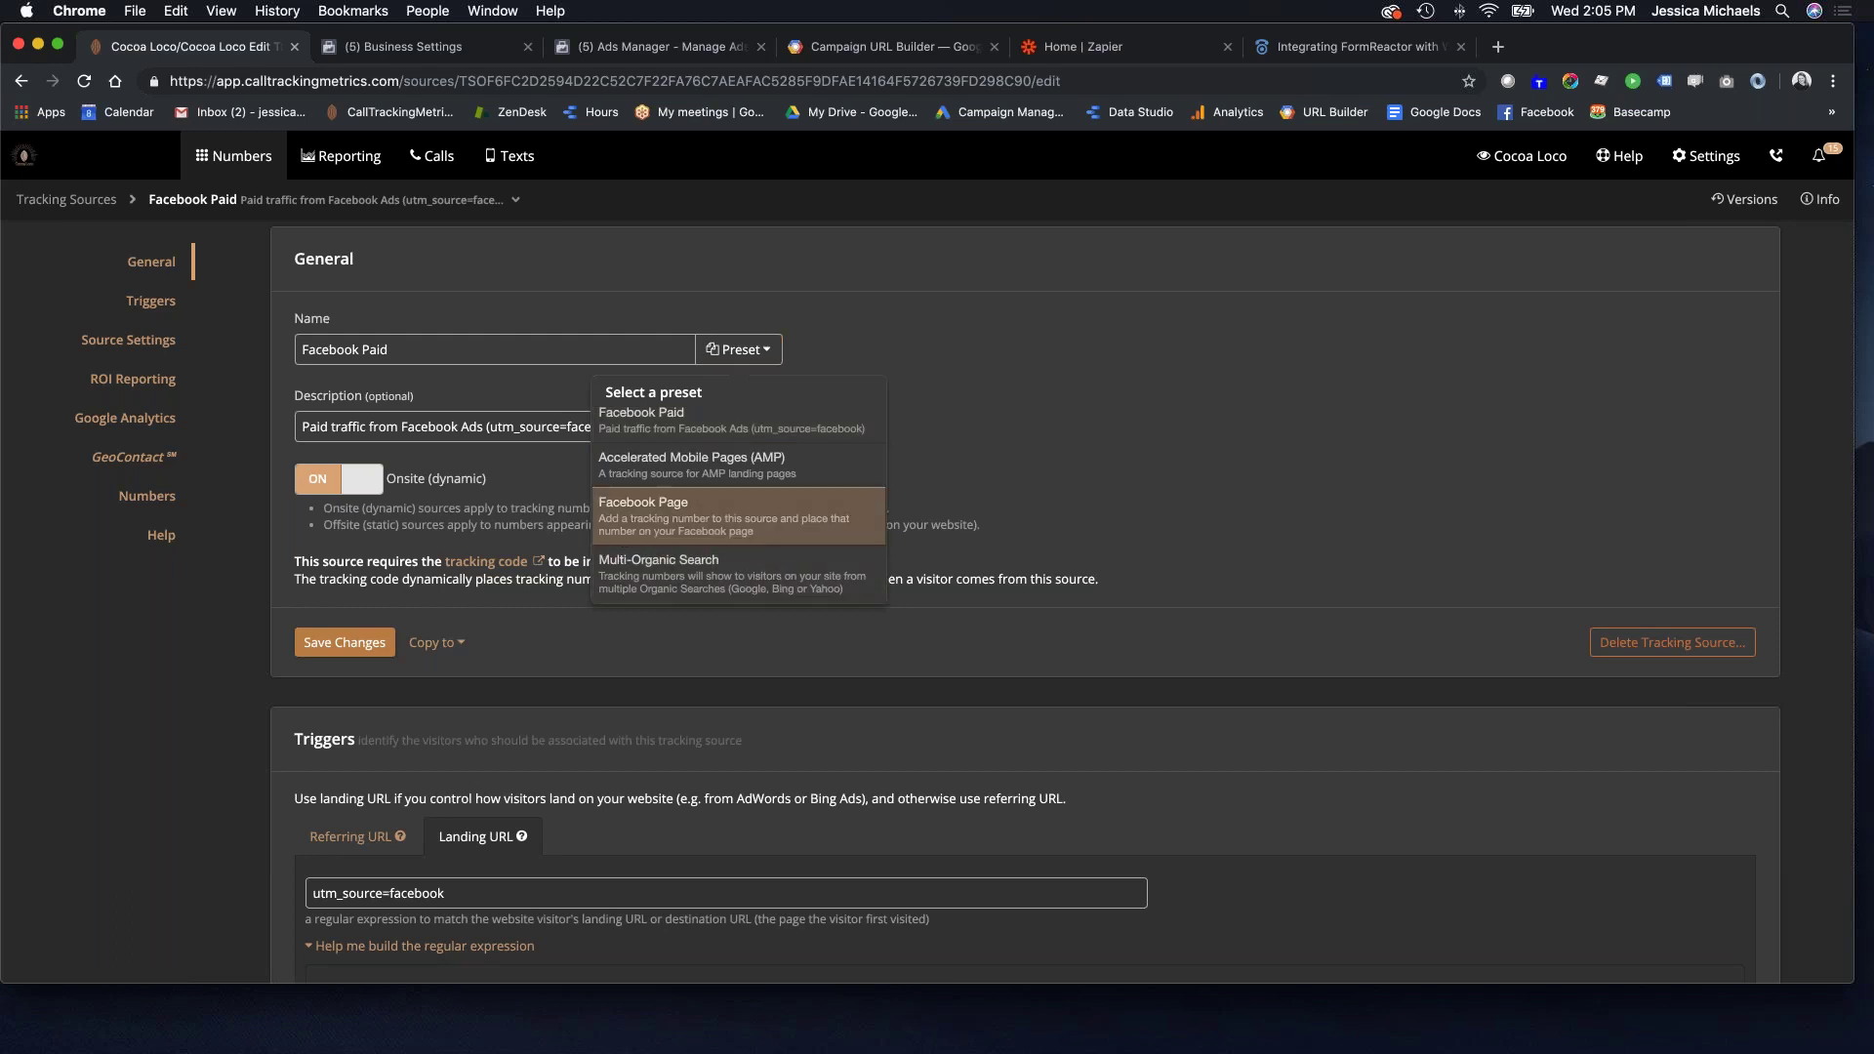
{"action": "scroll", "coordinate": [718, 488], "scroll_direction": "up", "scroll_amount": 4}
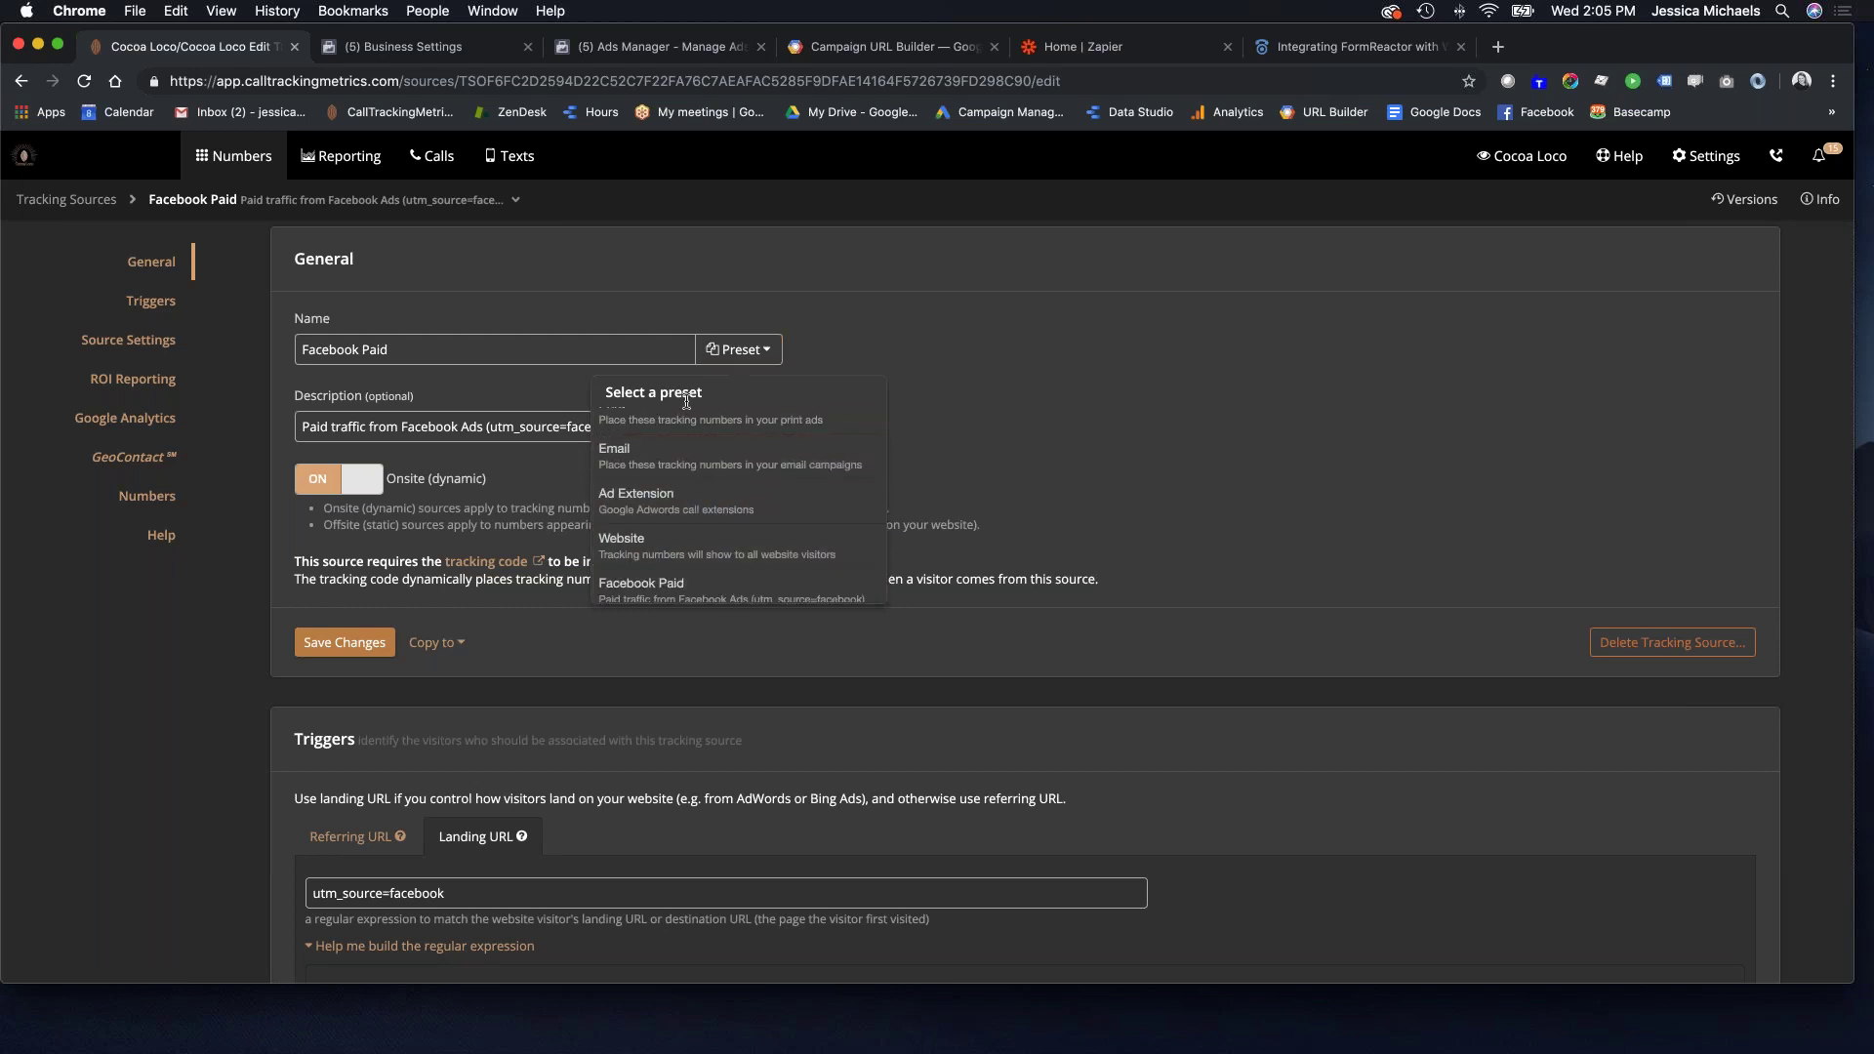
{"action": "scroll", "coordinate": [668, 507], "scroll_direction": "down", "scroll_amount": 2}
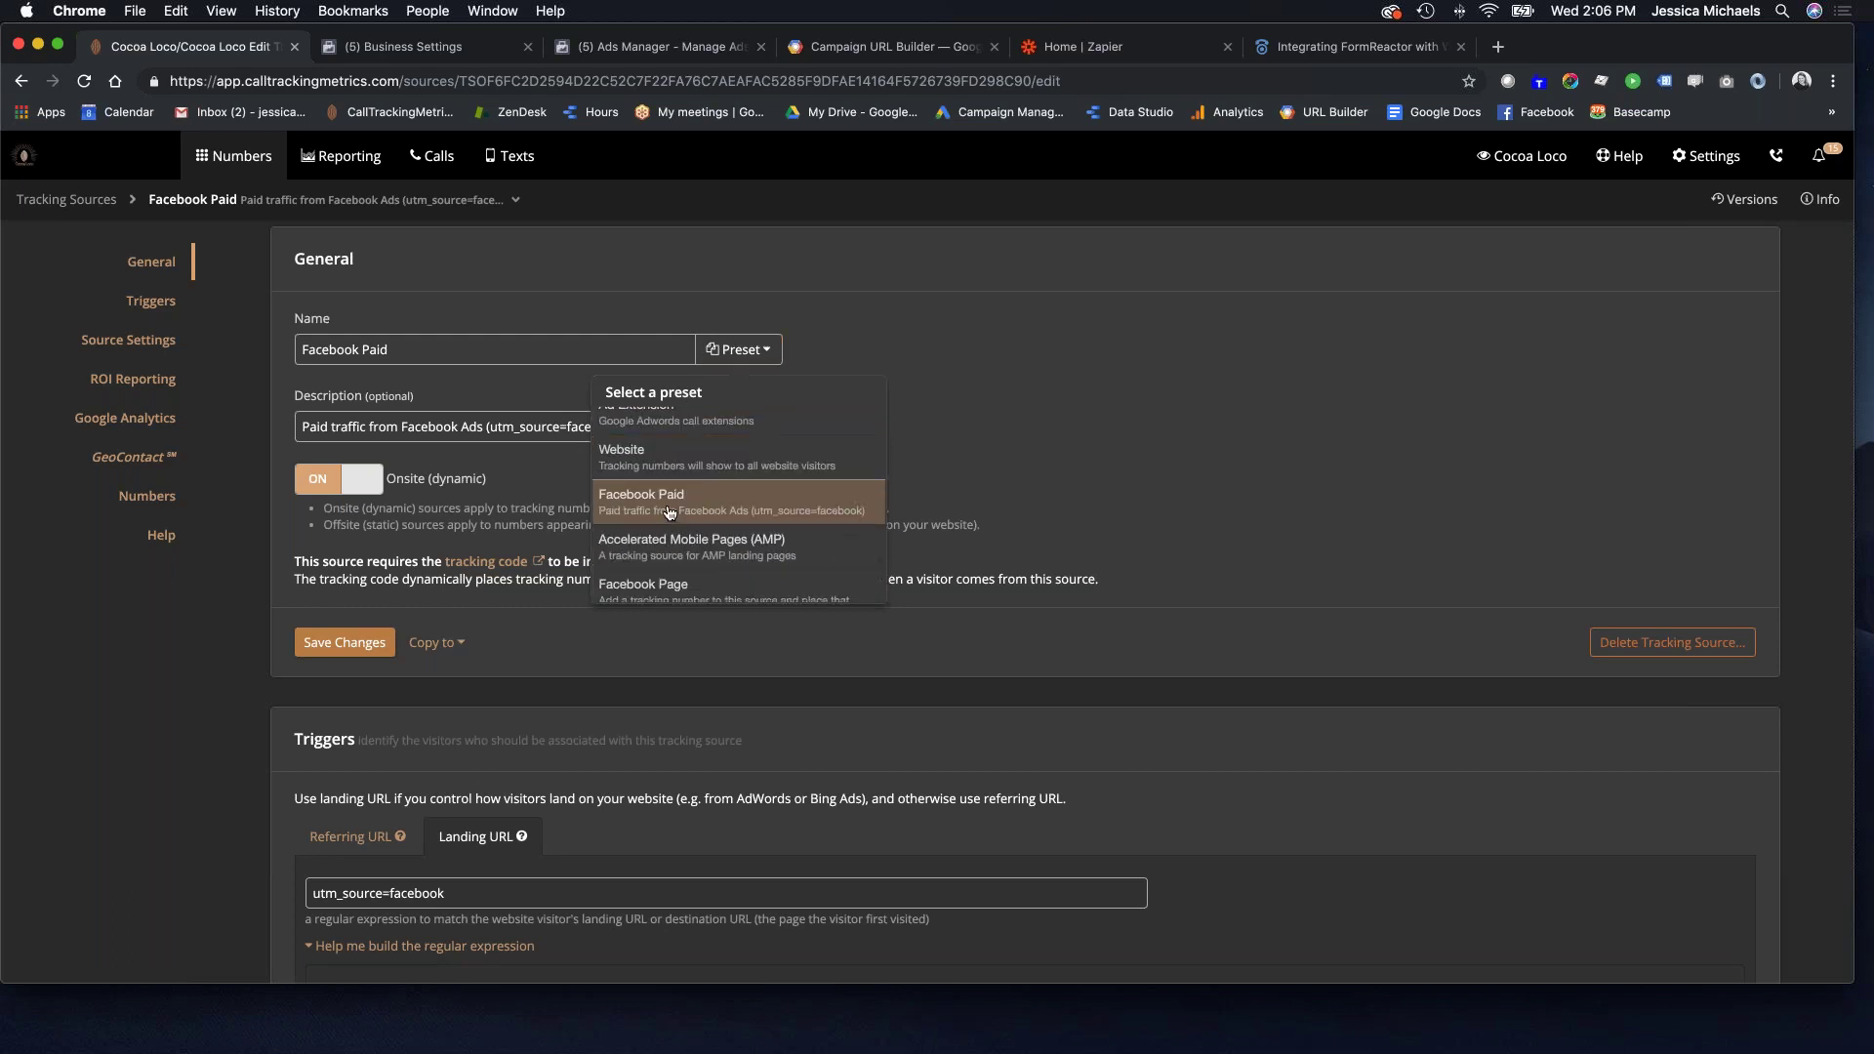
{"action": "left_click", "coordinate": [669, 512]}
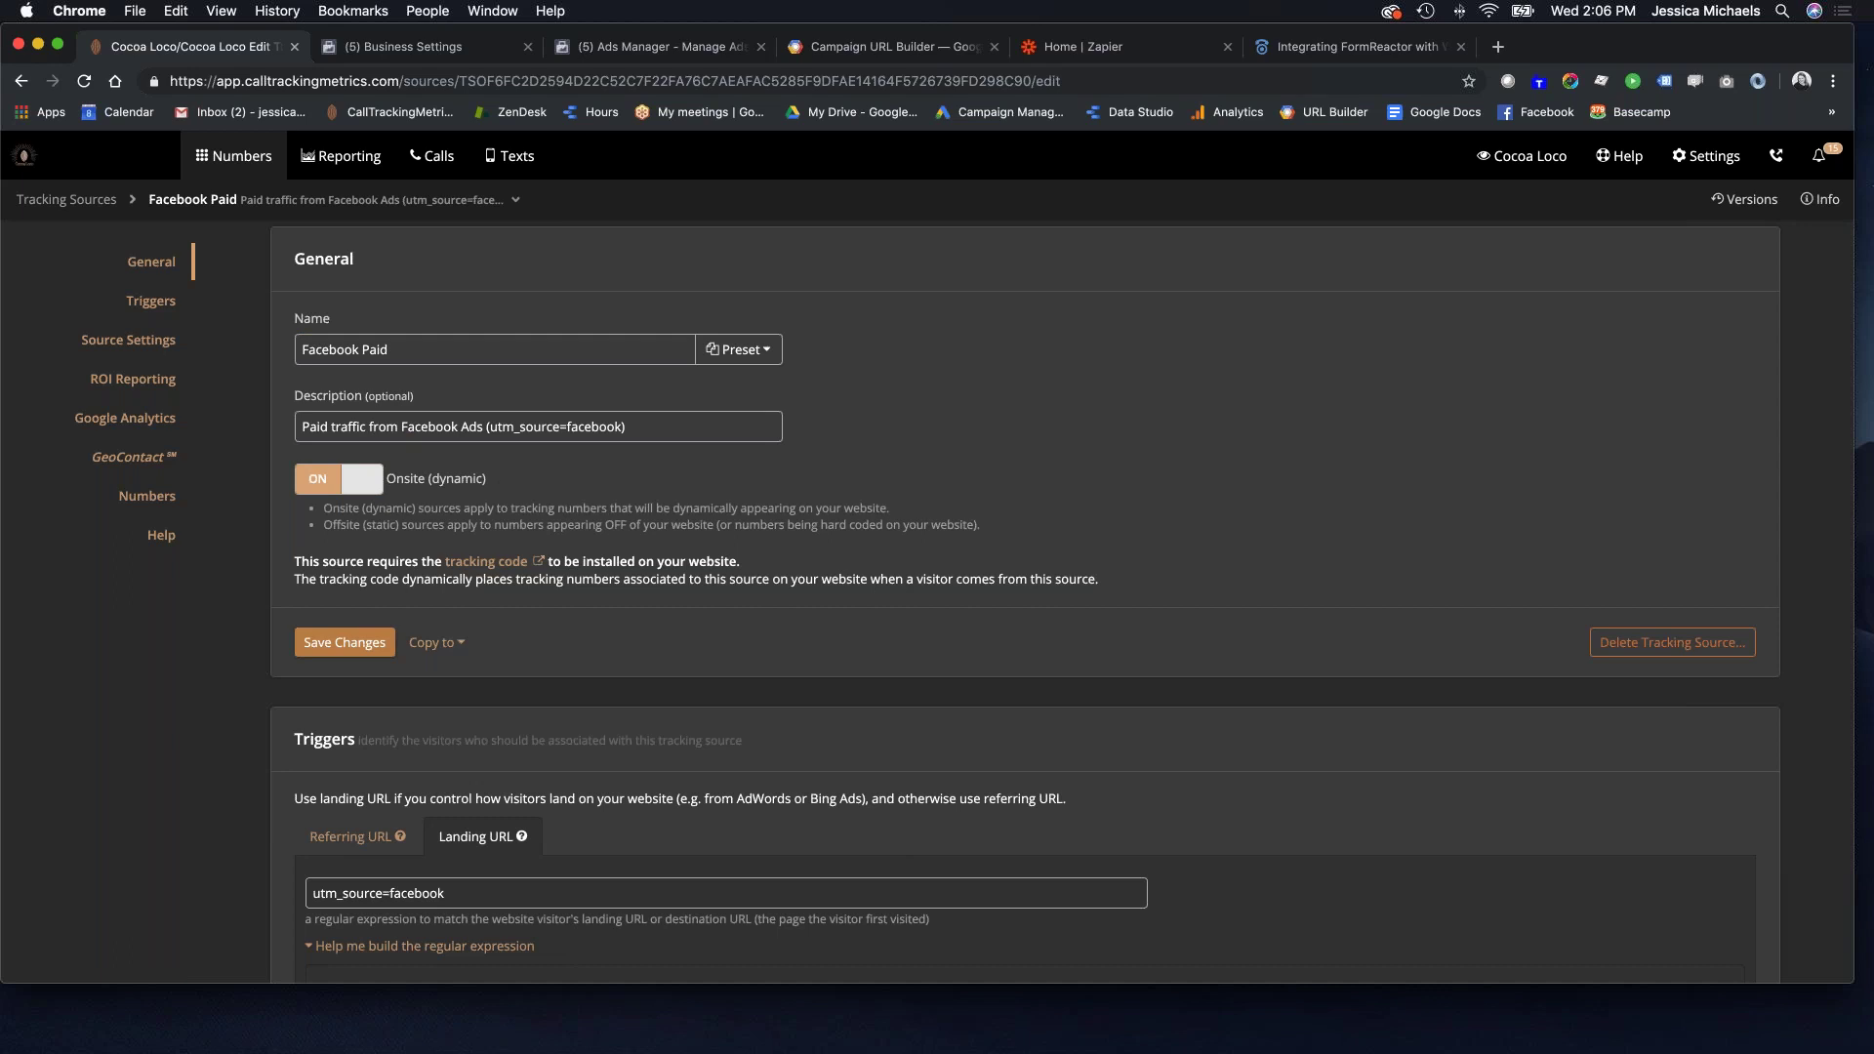
Check the source's landing URL trigger and examine the campaign parameters and generated link in the Google Campaign URL Builder.
{"action": "scroll", "coordinate": [859, 634], "scroll_direction": "down", "scroll_amount": 5}
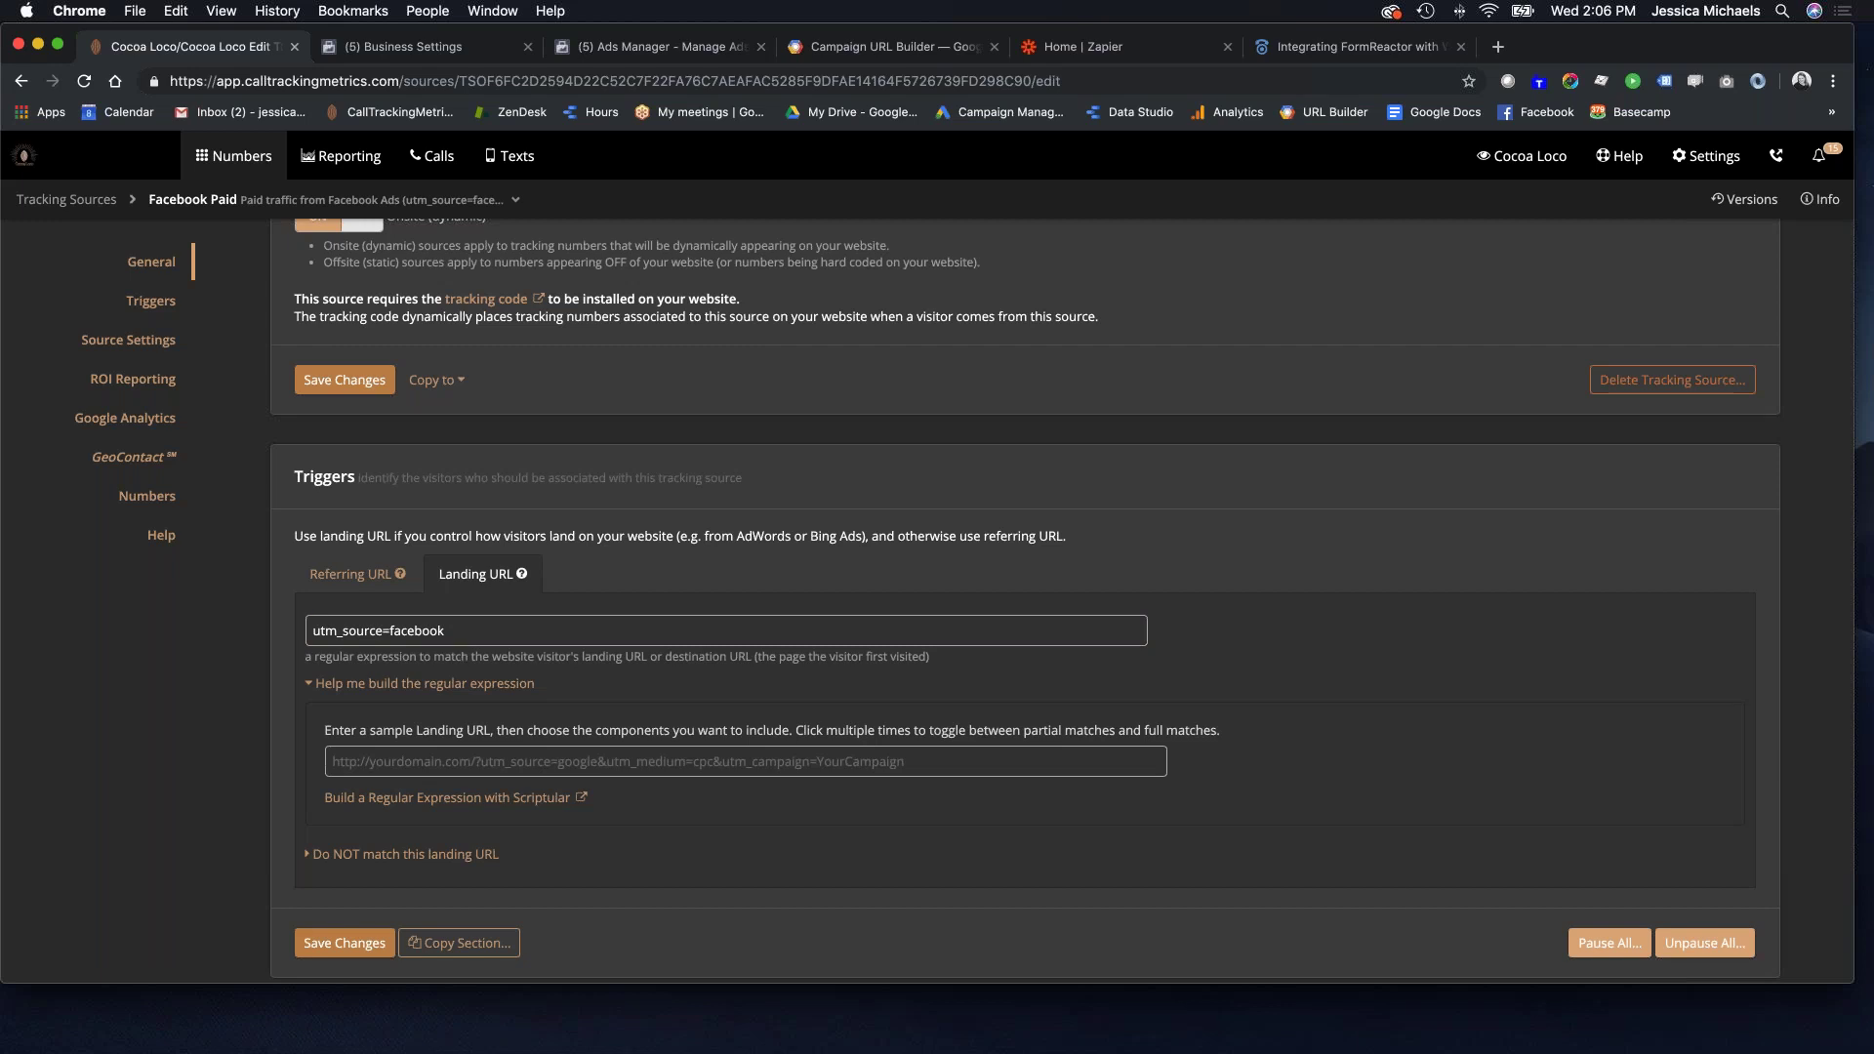
{"action": "left_click", "coordinate": [875, 54]}
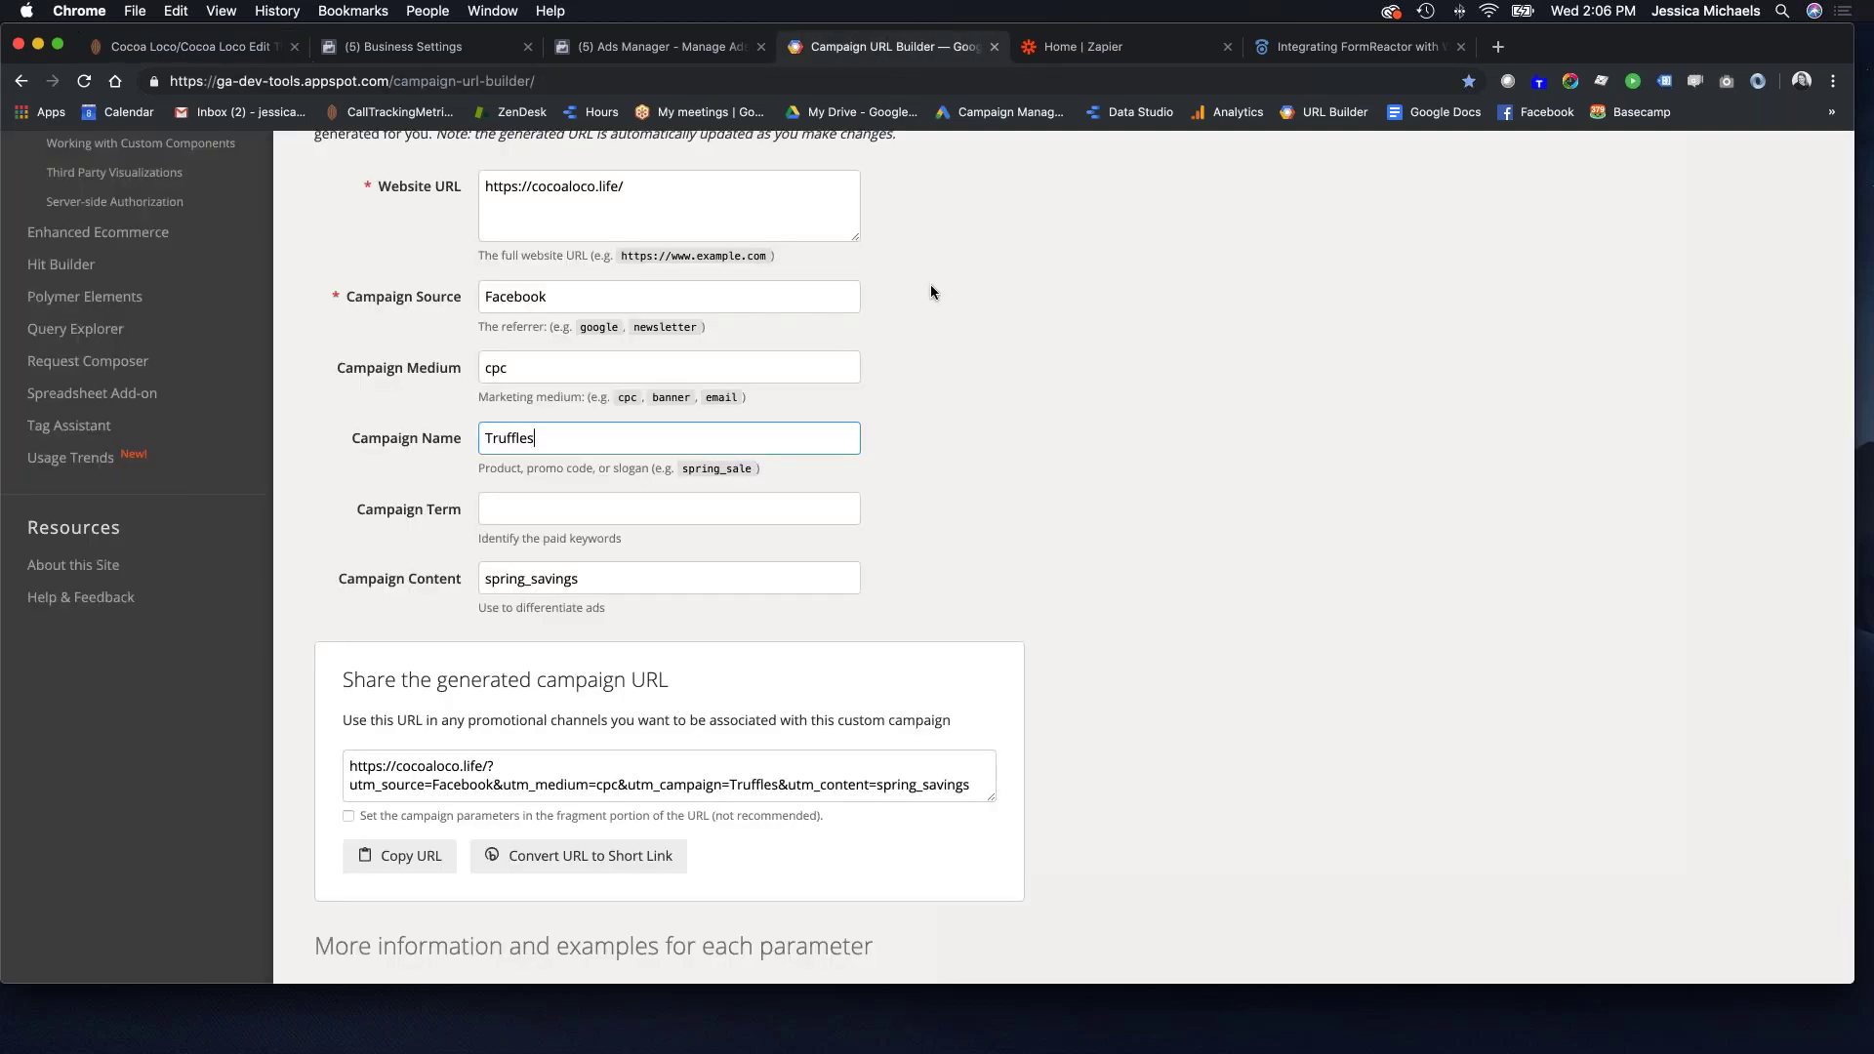
{"action": "scroll", "coordinate": [970, 313], "scroll_direction": "up", "scroll_amount": 5}
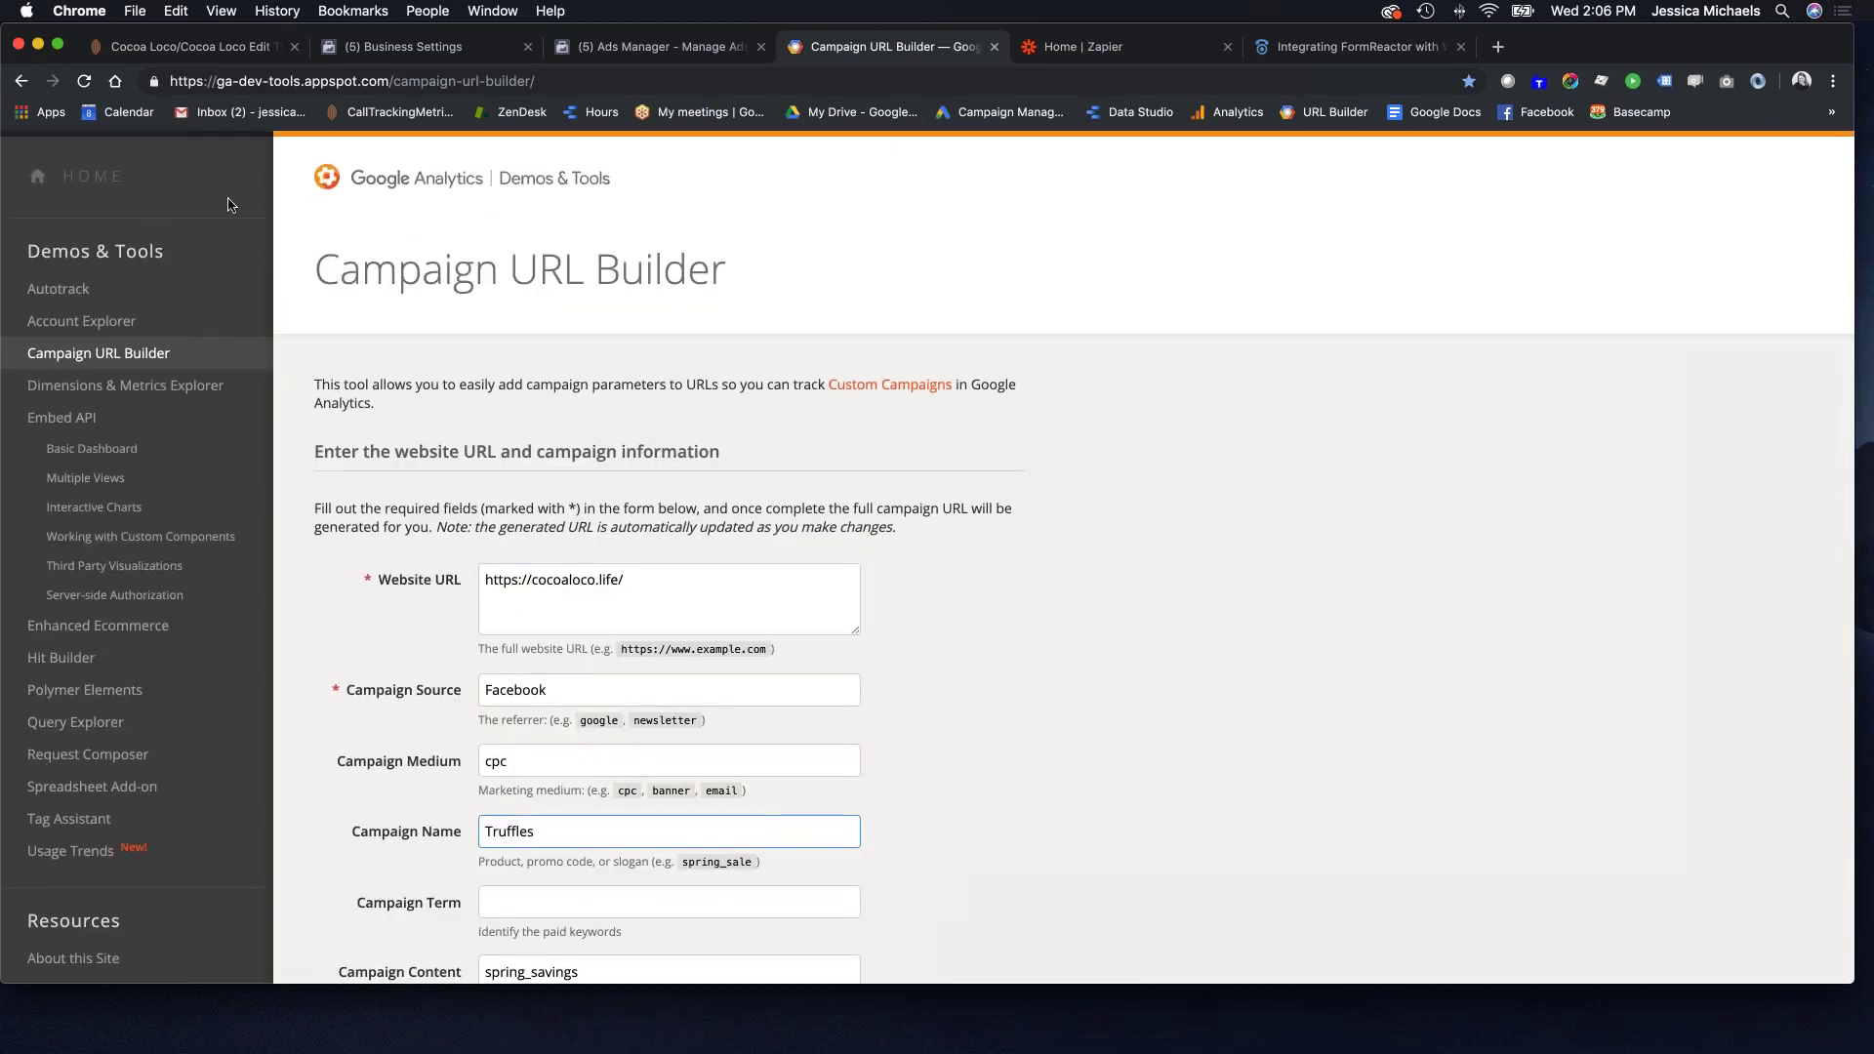
{"action": "scroll", "coordinate": [1021, 536], "scroll_direction": "down", "scroll_amount": 3}
{"action": "scroll", "coordinate": [1021, 535], "scroll_direction": "down", "scroll_amount": 2}
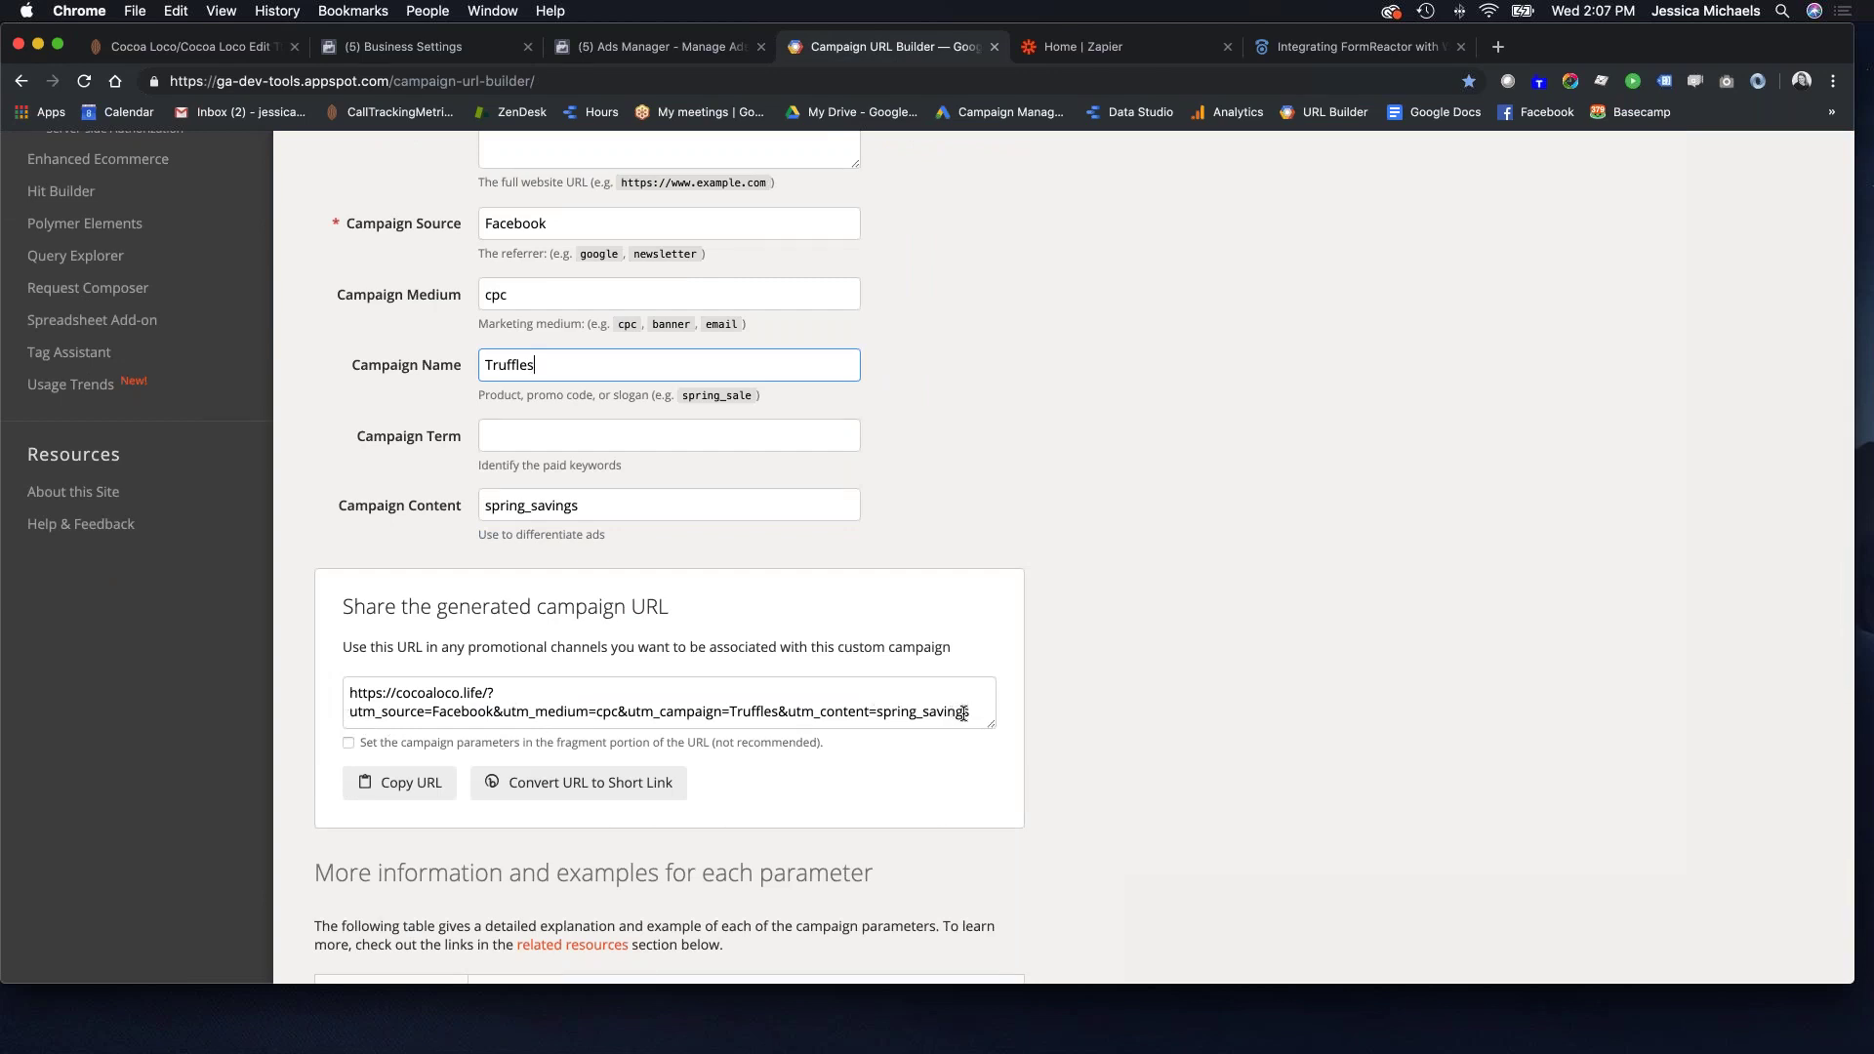
Switch back to CallTrackingMetrics, return to the filtered tracking sources and open the onsite Facebook source for editing.
{"action": "left_click", "coordinate": [207, 50]}
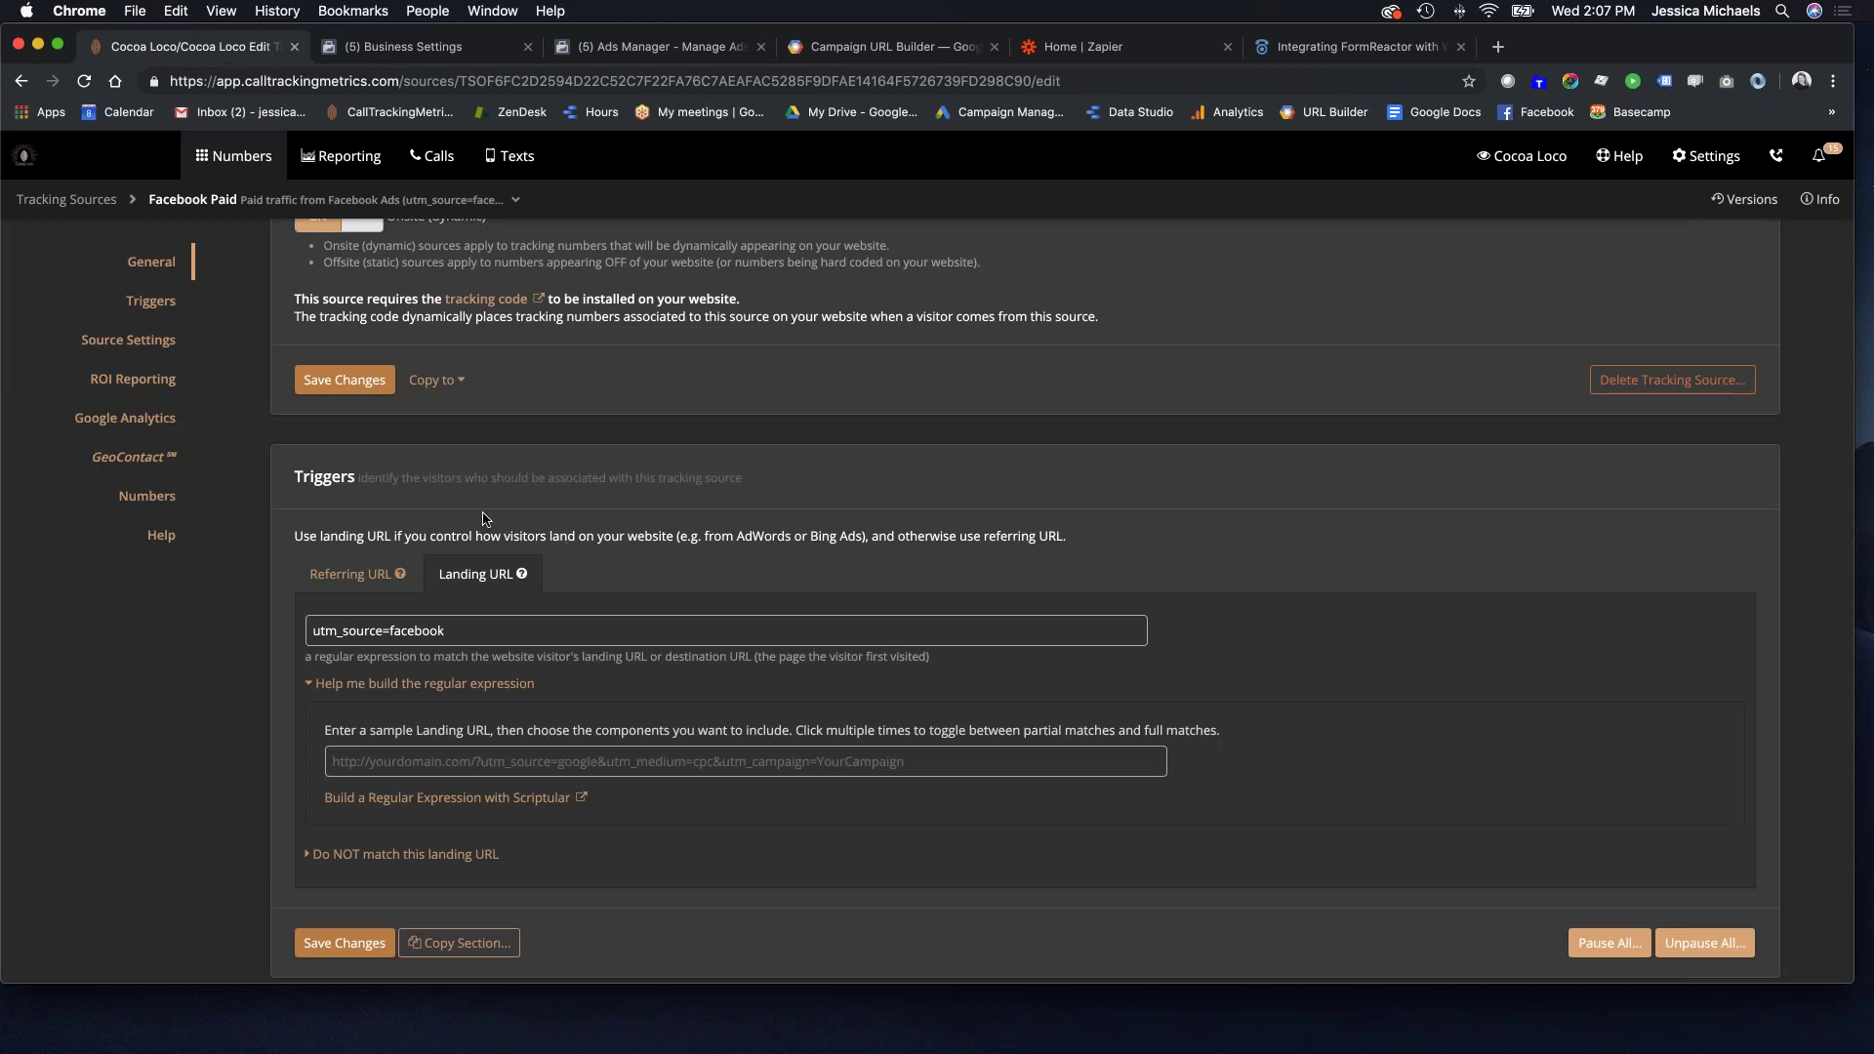
{"action": "left_click", "coordinate": [453, 198]}
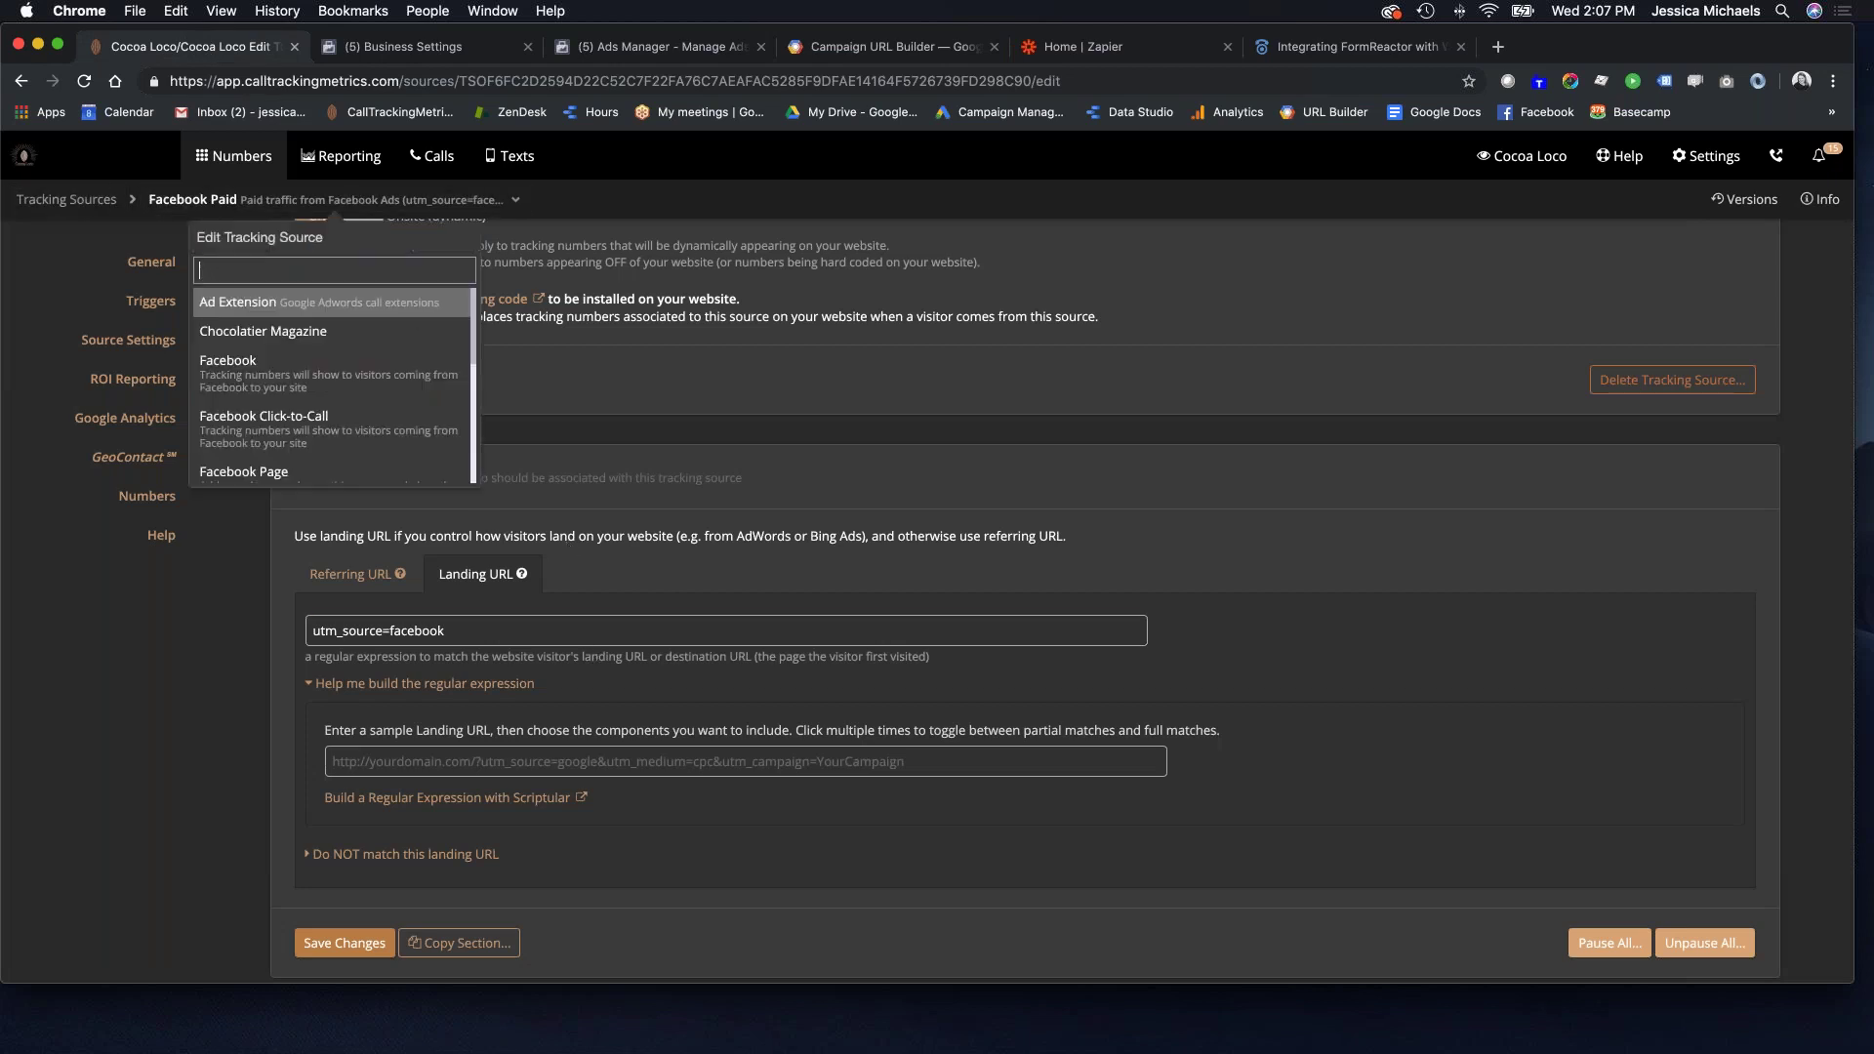
{"action": "left_click", "coordinate": [20, 81]}
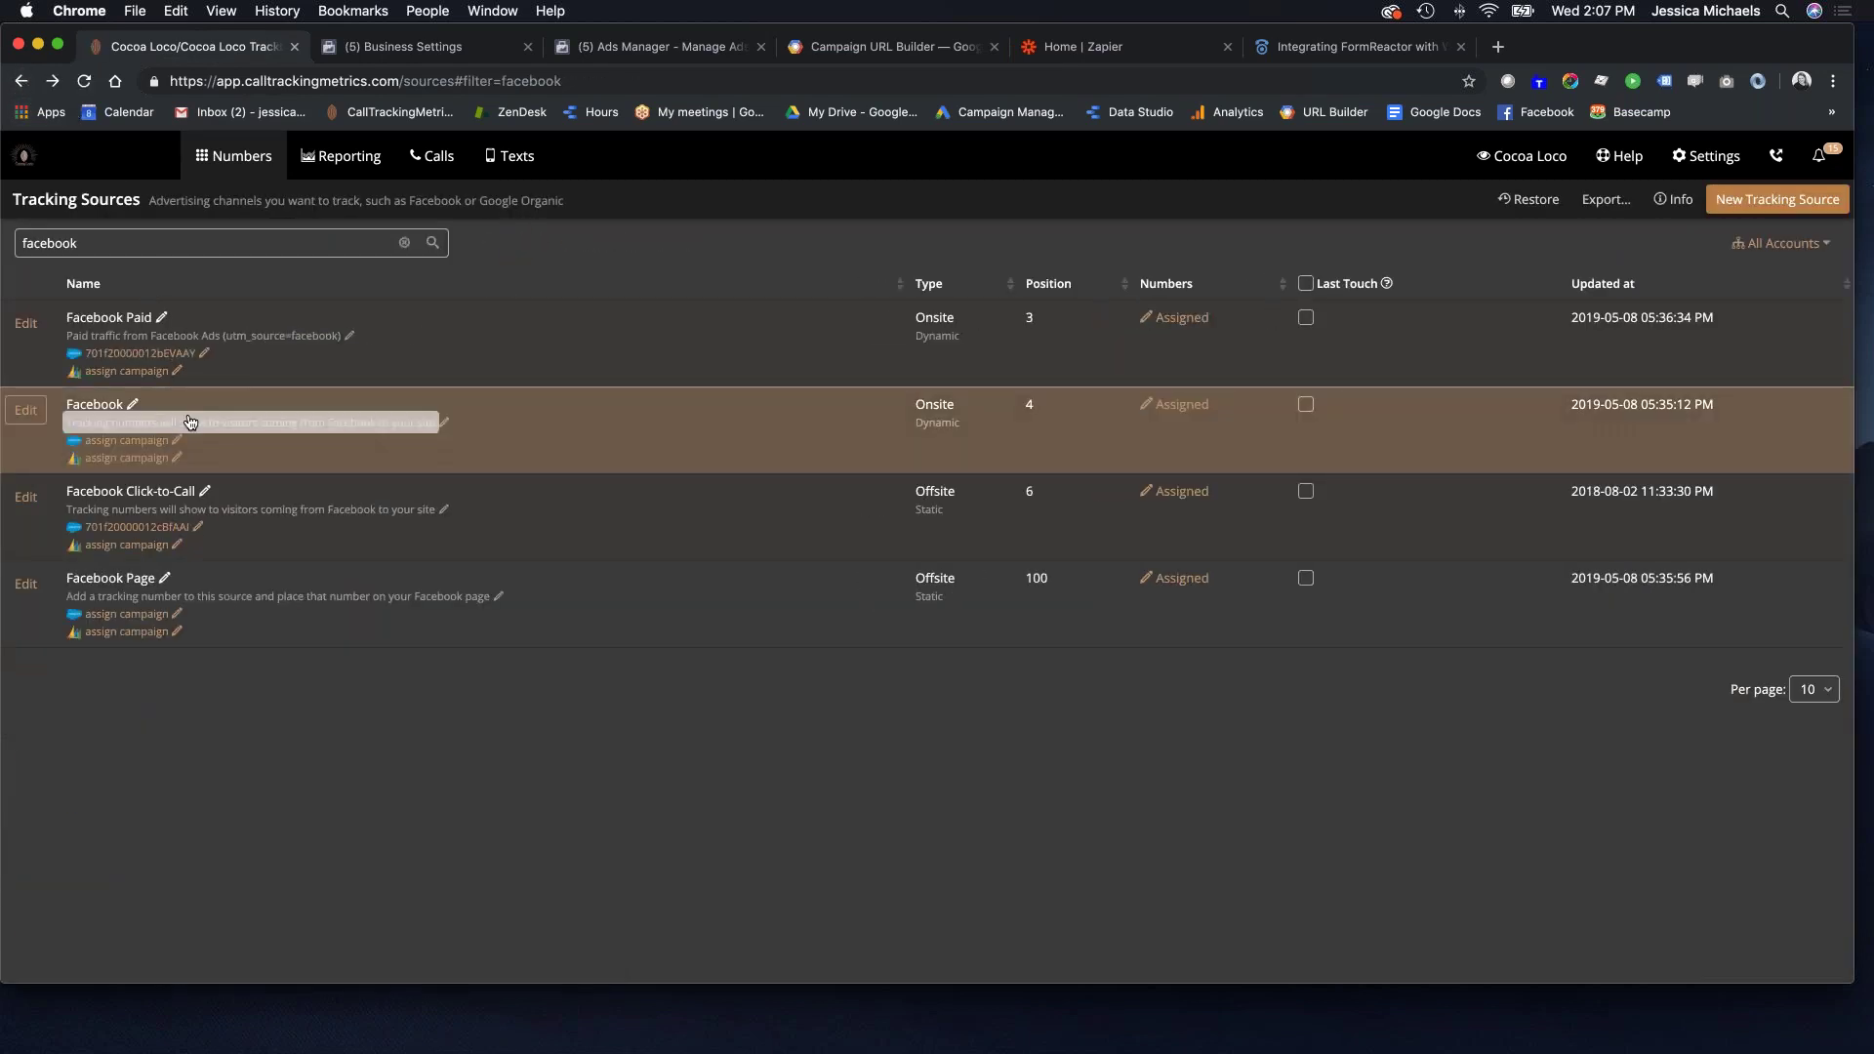
{"action": "left_click", "coordinate": [27, 410]}
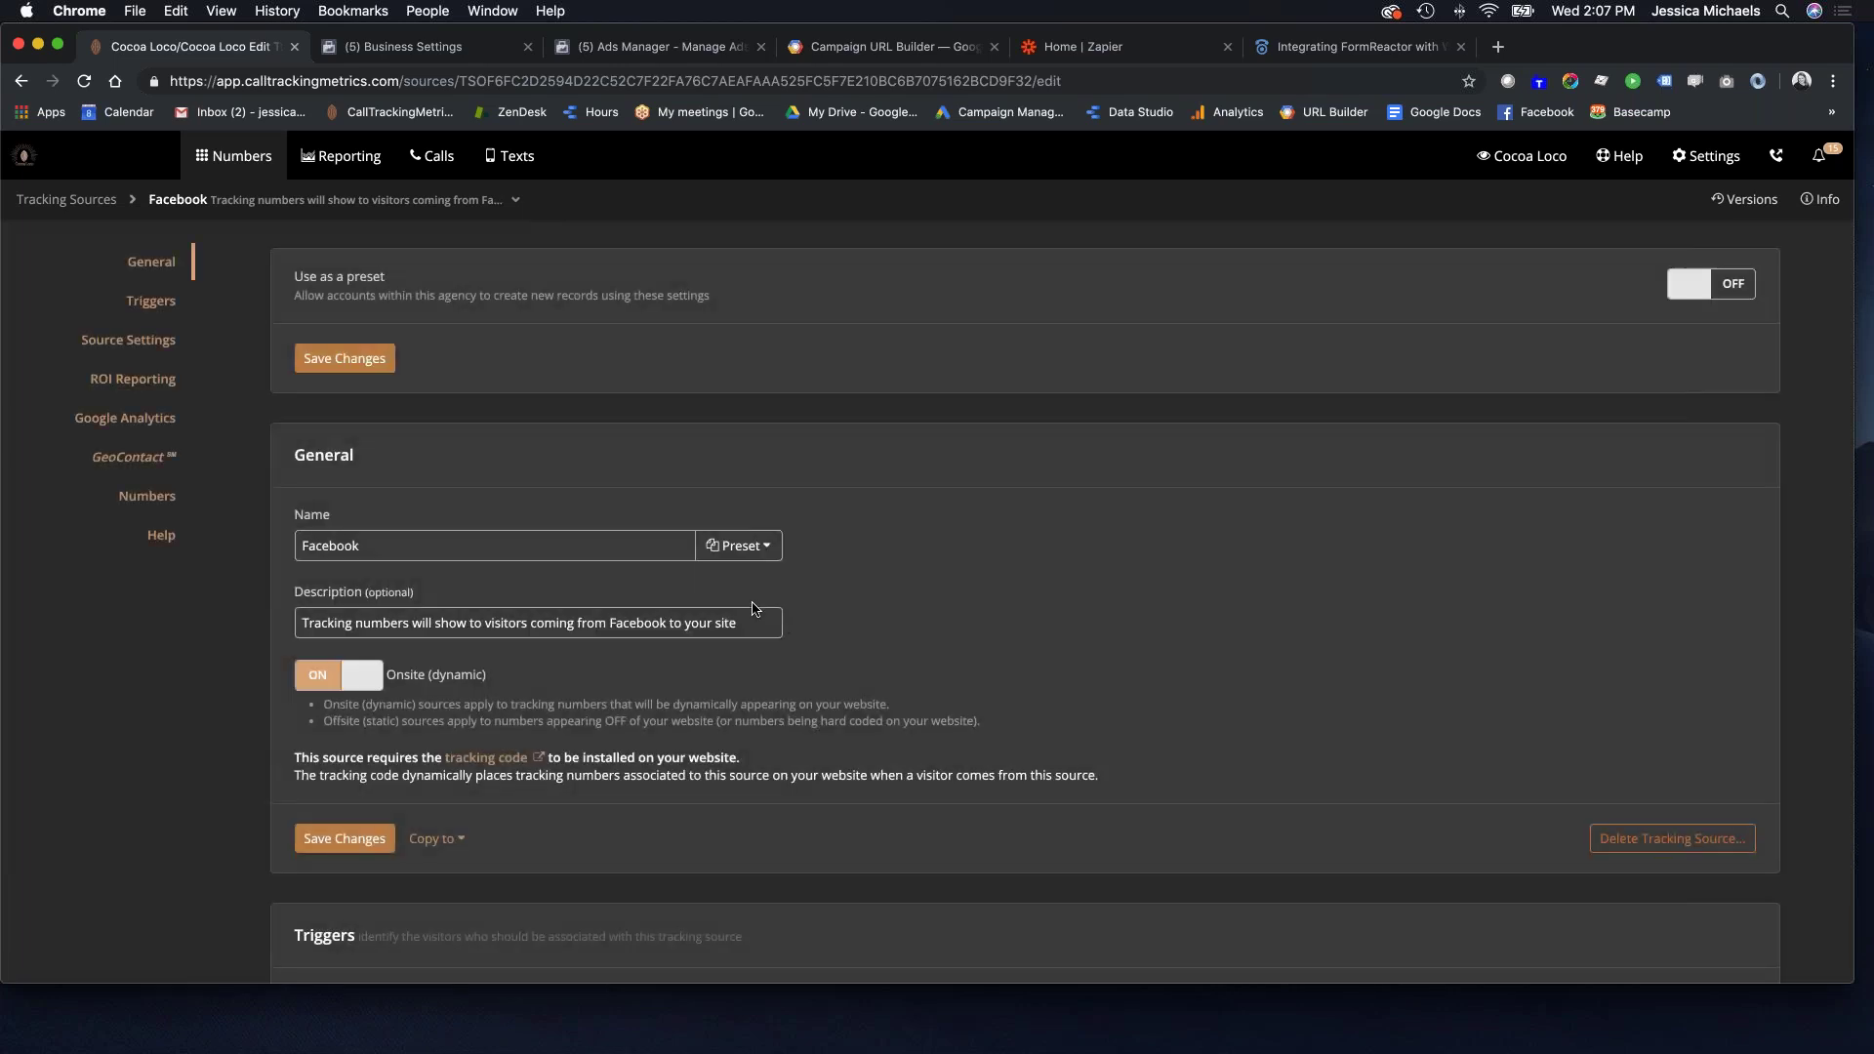
Examine the Facebook source's triggers, comparing its referring URL and landing URL settings.
{"action": "scroll", "coordinate": [574, 585], "scroll_direction": "down", "scroll_amount": 4}
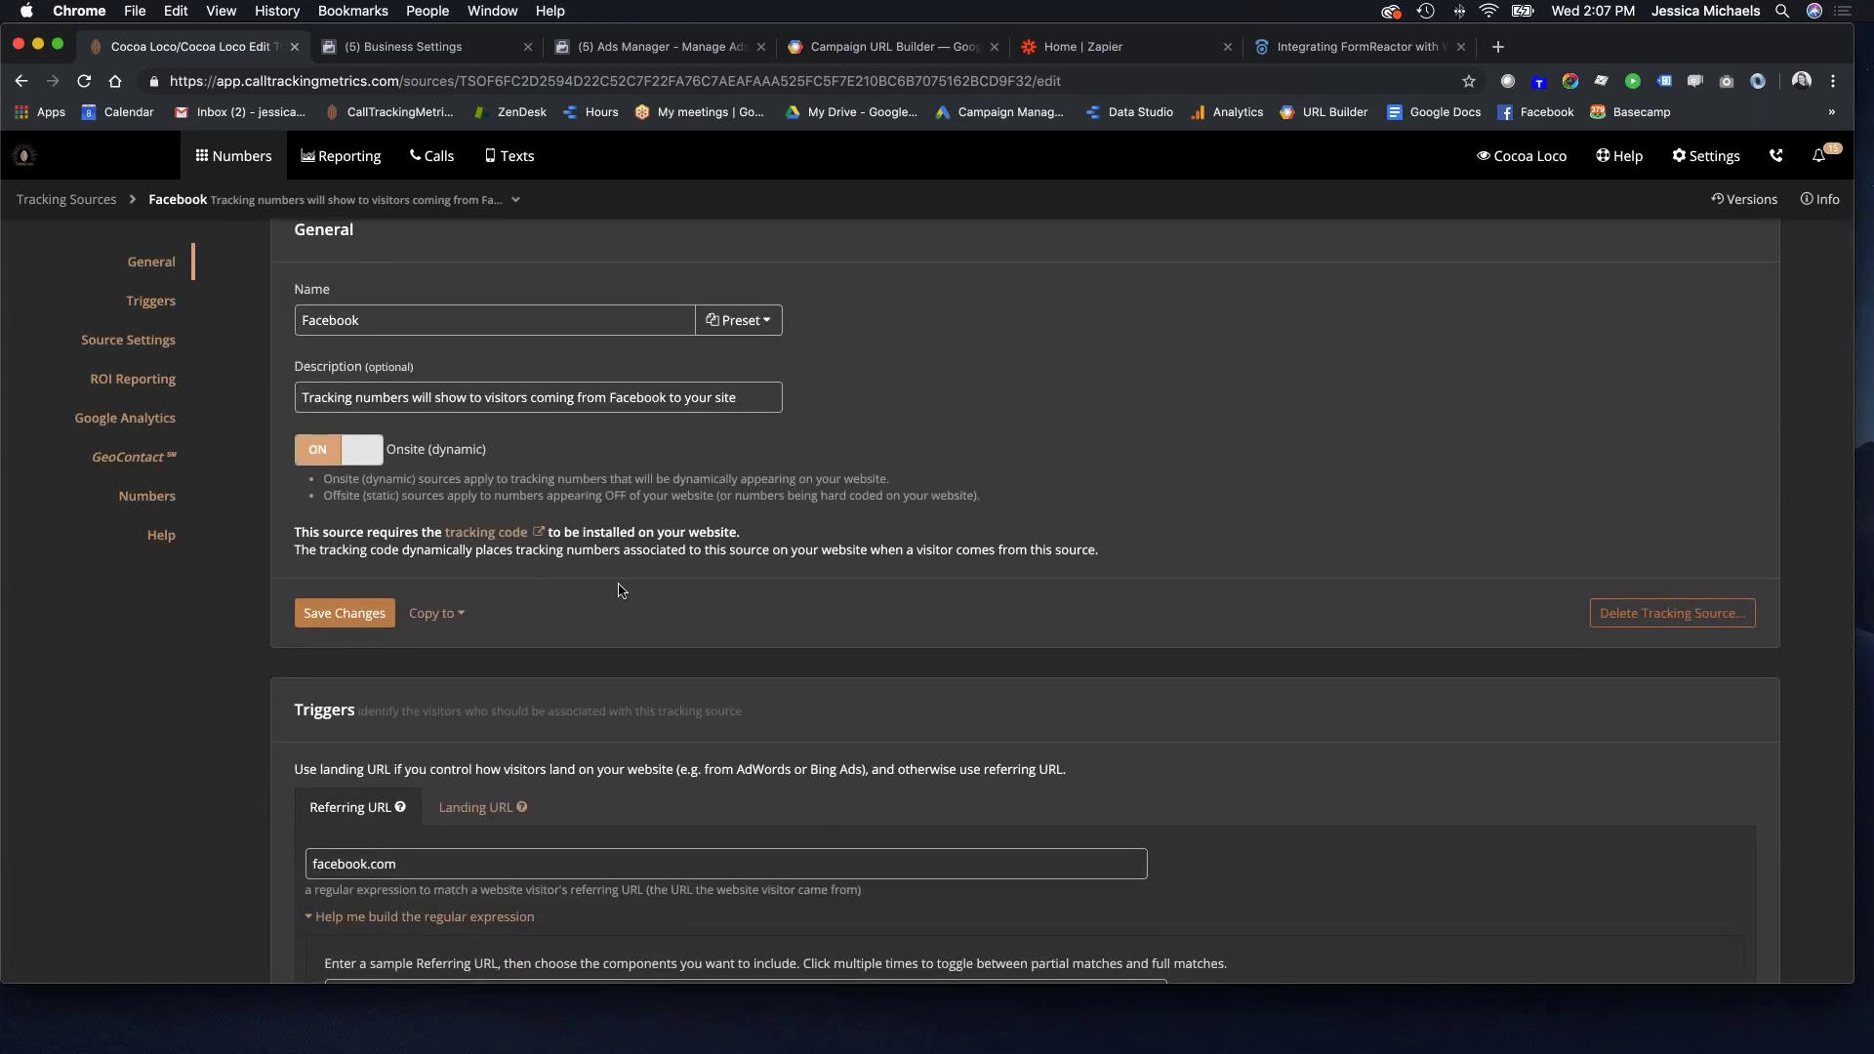
{"action": "scroll", "coordinate": [672, 593], "scroll_direction": "down", "scroll_amount": 2}
{"action": "scroll", "coordinate": [672, 593], "scroll_direction": "down", "scroll_amount": 2}
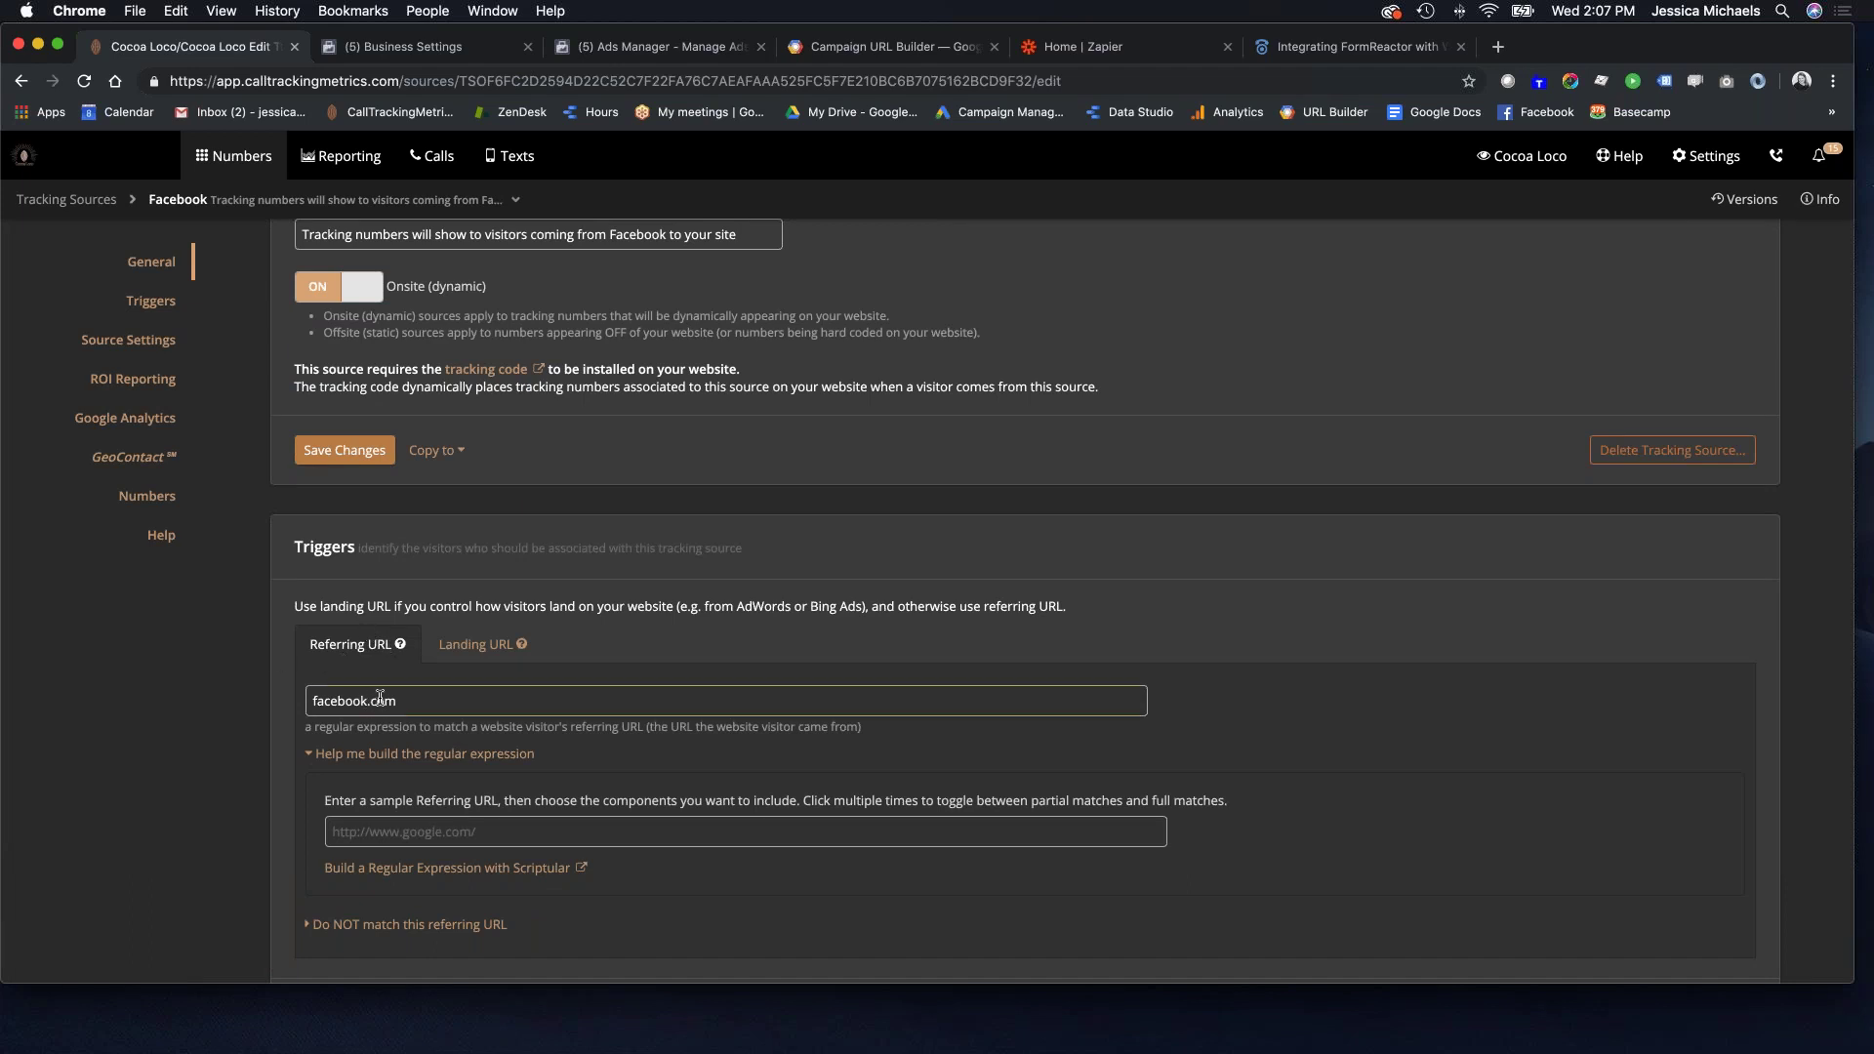
{"action": "left_click", "coordinate": [527, 650]}
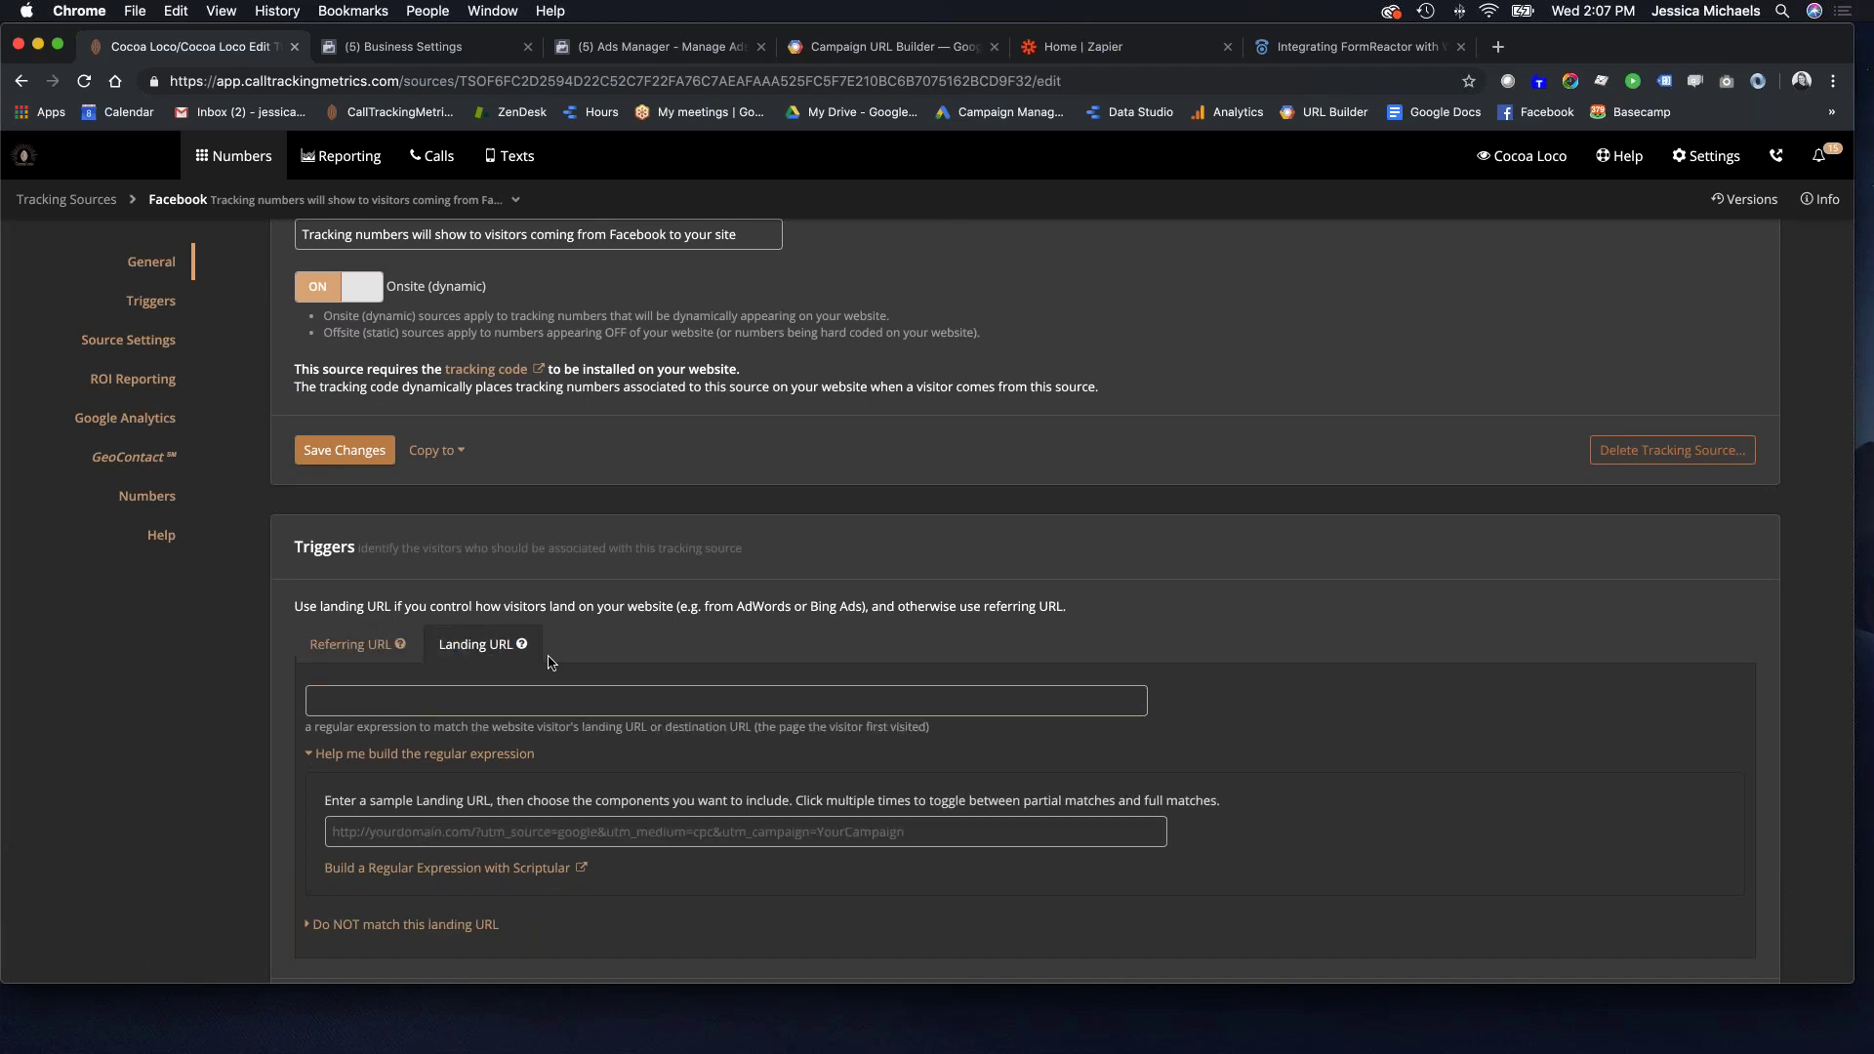
{"action": "left_click", "coordinate": [349, 646]}
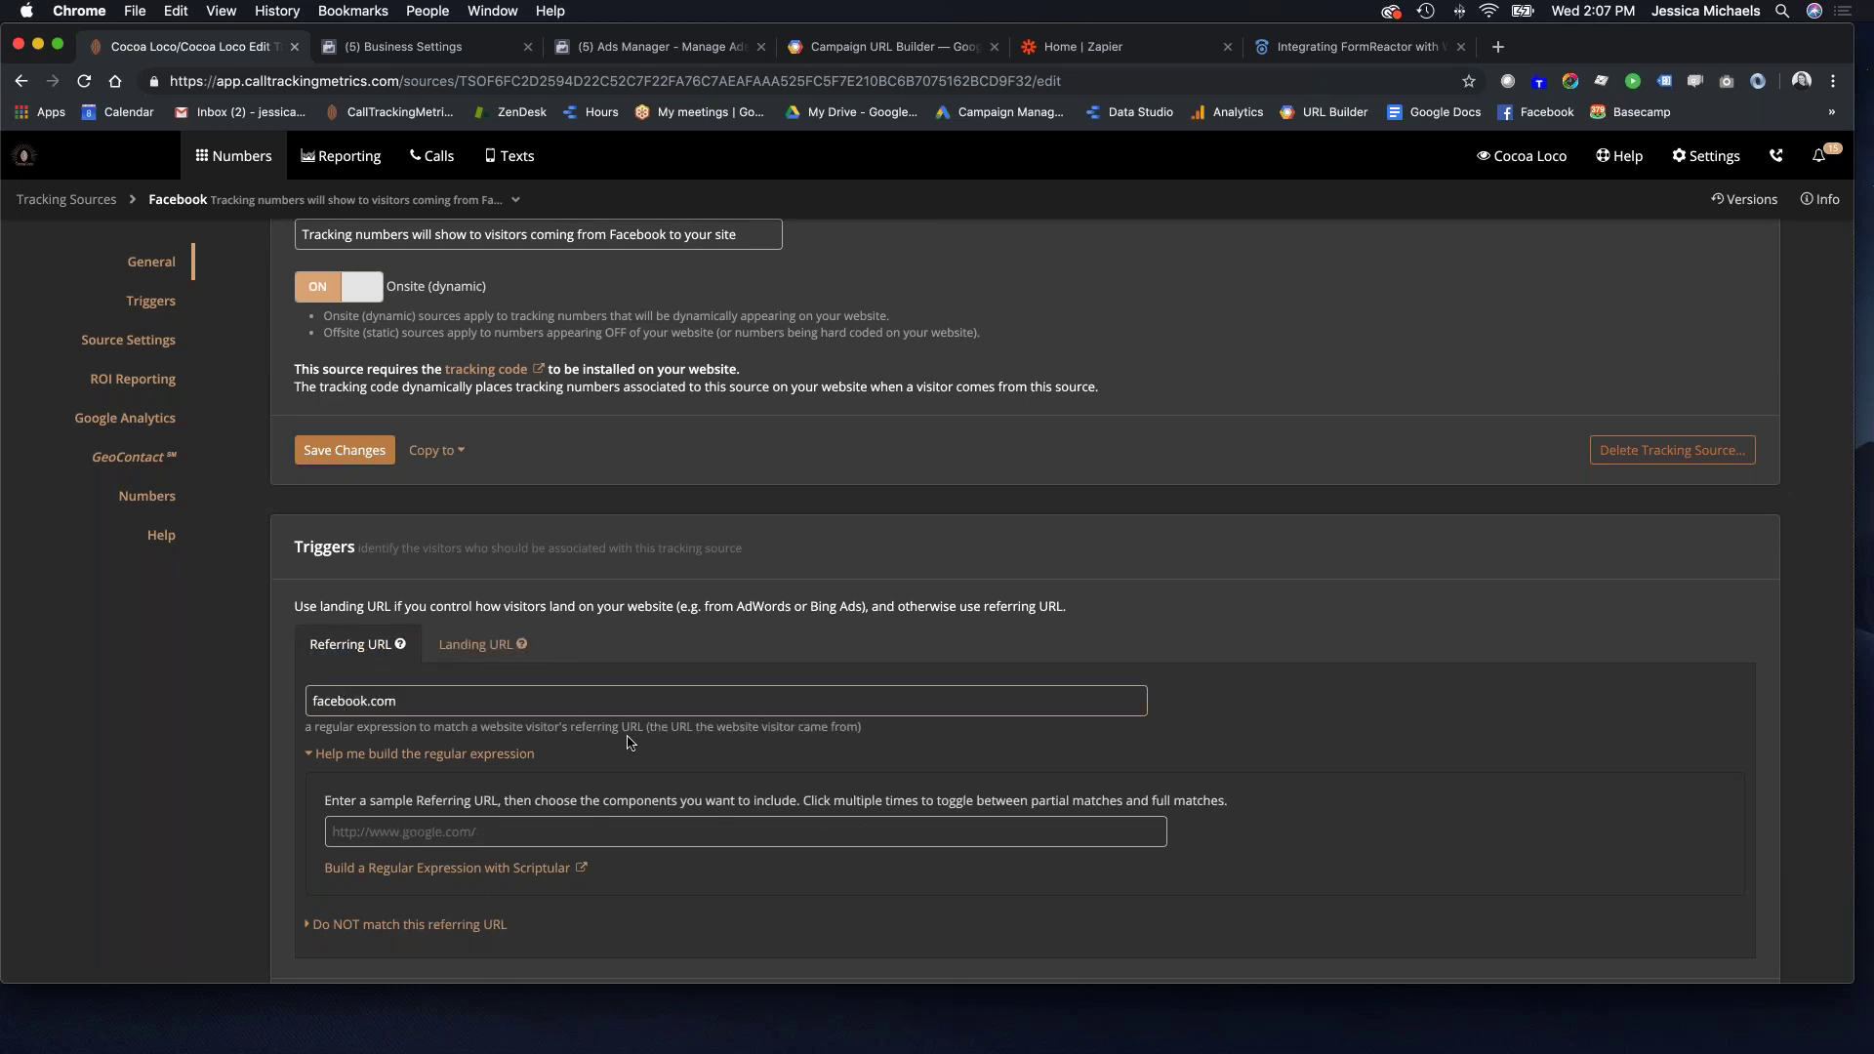
View the presets offered for the Facebook source and close the list without choosing one.
{"action": "scroll", "coordinate": [628, 746], "scroll_direction": "up", "scroll_amount": 3}
{"action": "scroll", "coordinate": [630, 737], "scroll_direction": "up", "scroll_amount": 1}
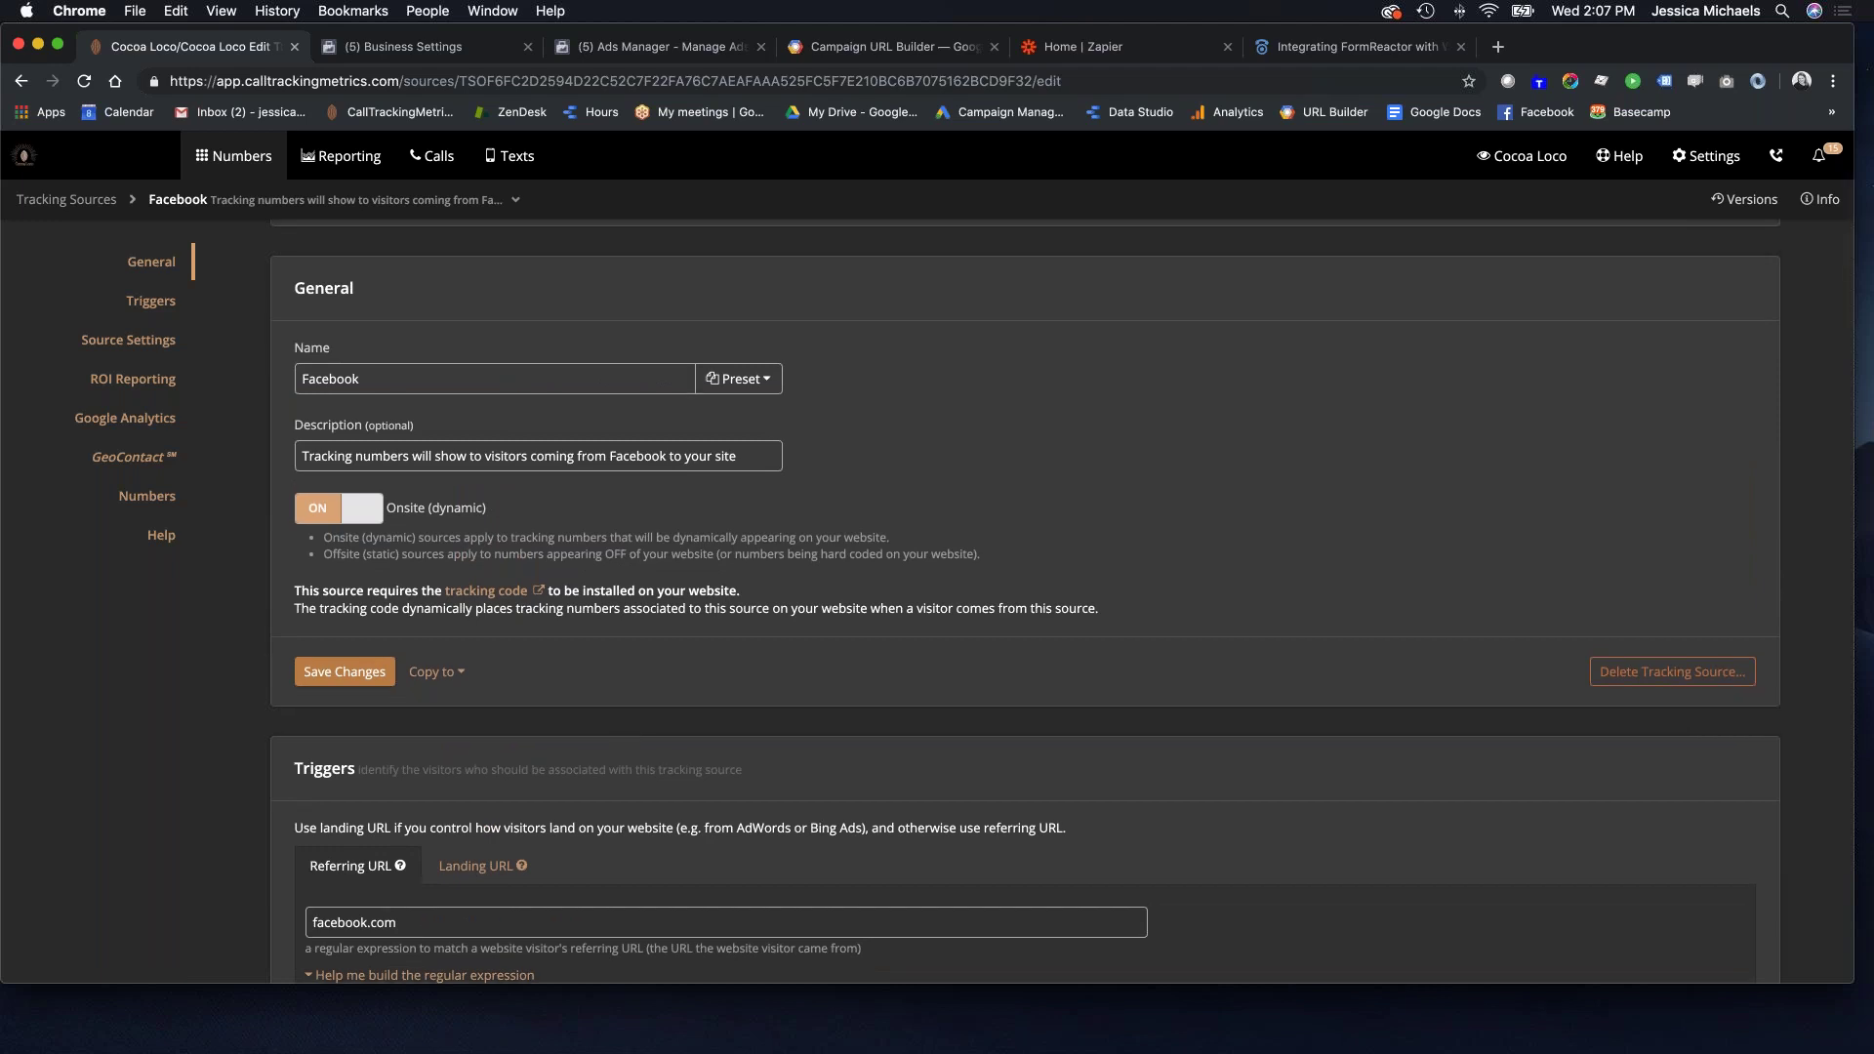
{"action": "left_click", "coordinate": [747, 386]}
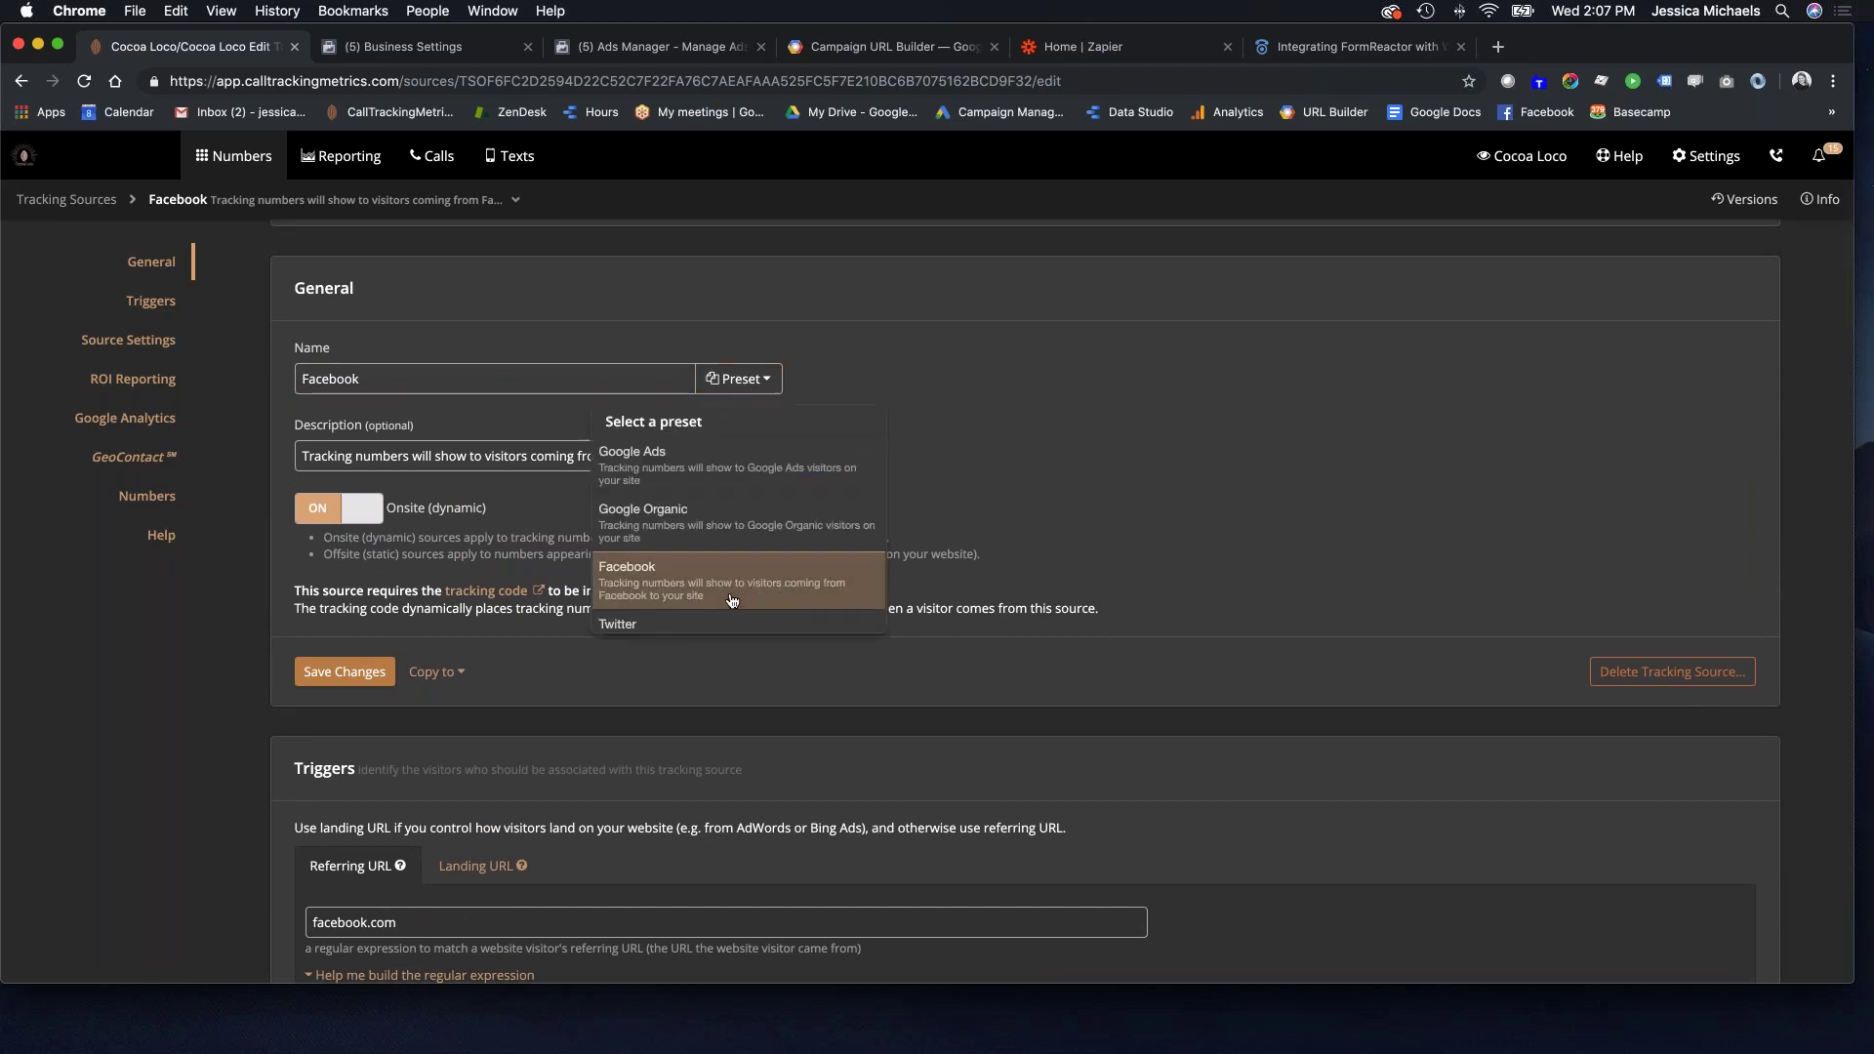
{"action": "left_click", "coordinate": [1109, 404]}
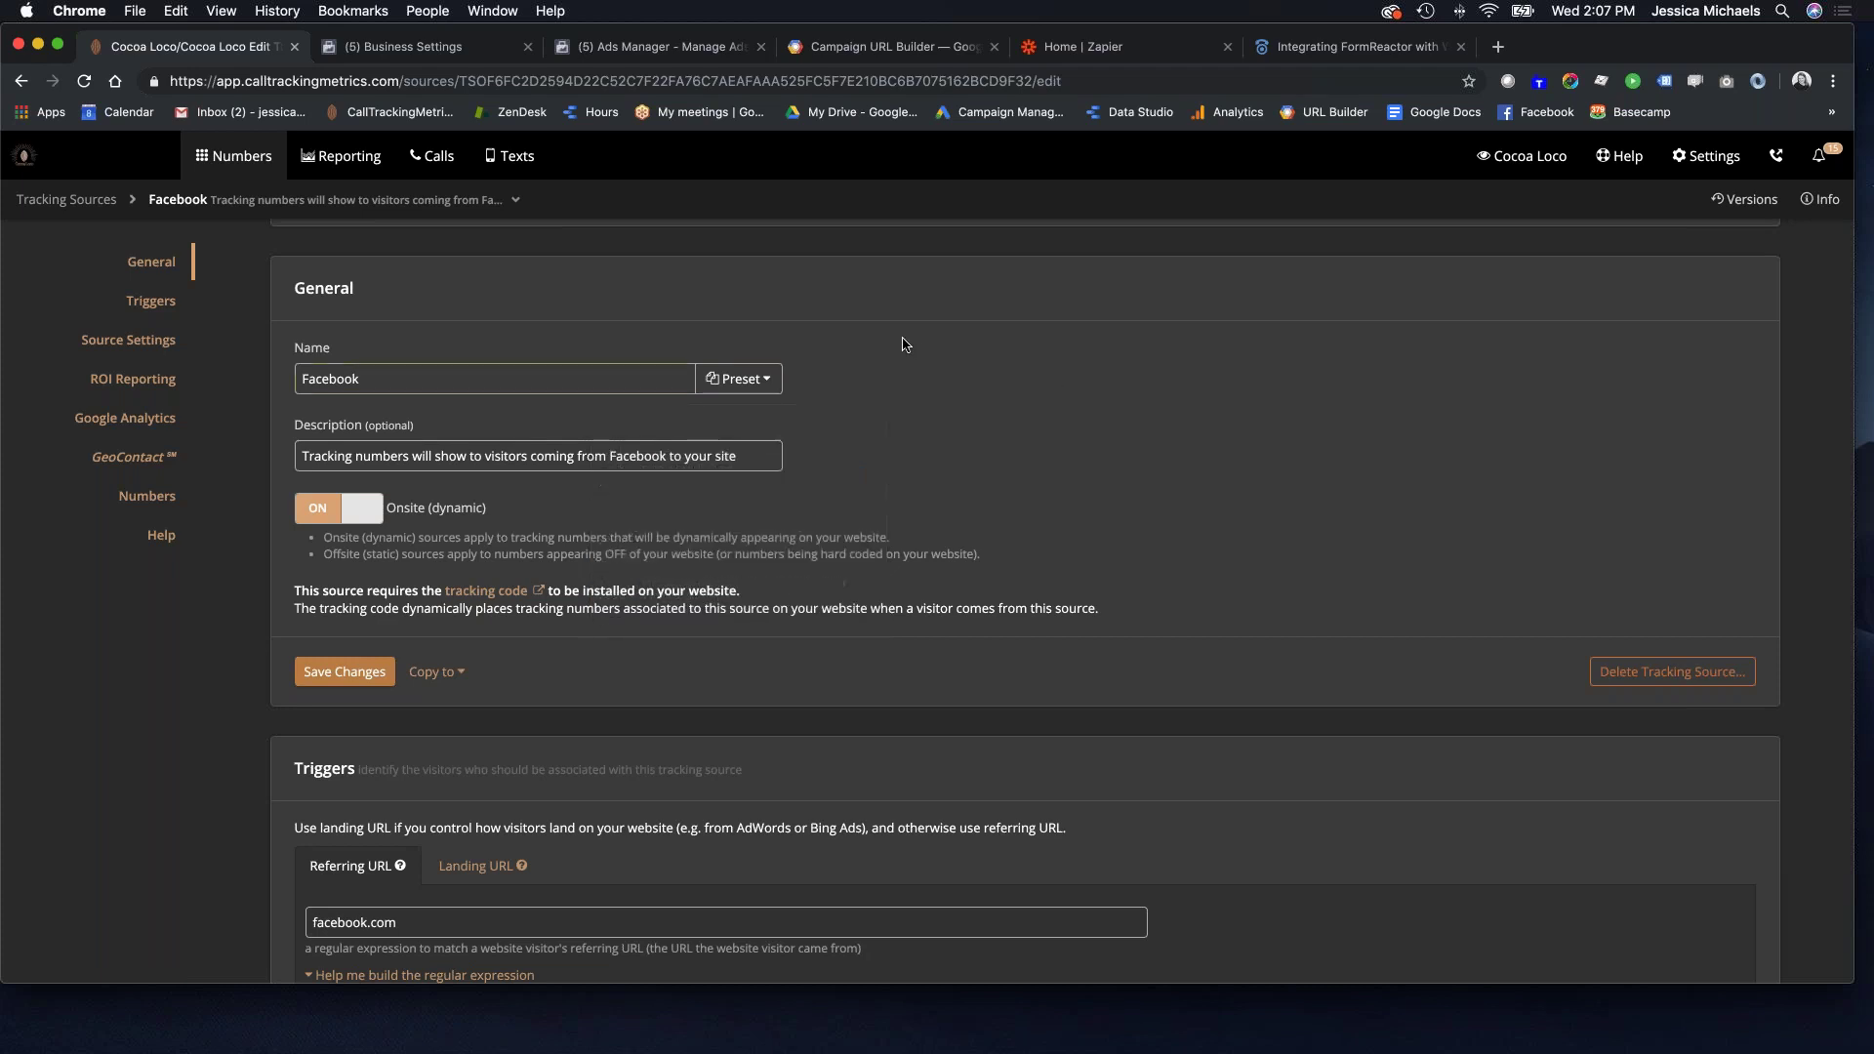
Return to the filtered tracking sources and open the Facebook Click-to-Call source for editing.
{"action": "left_click", "coordinate": [21, 82]}
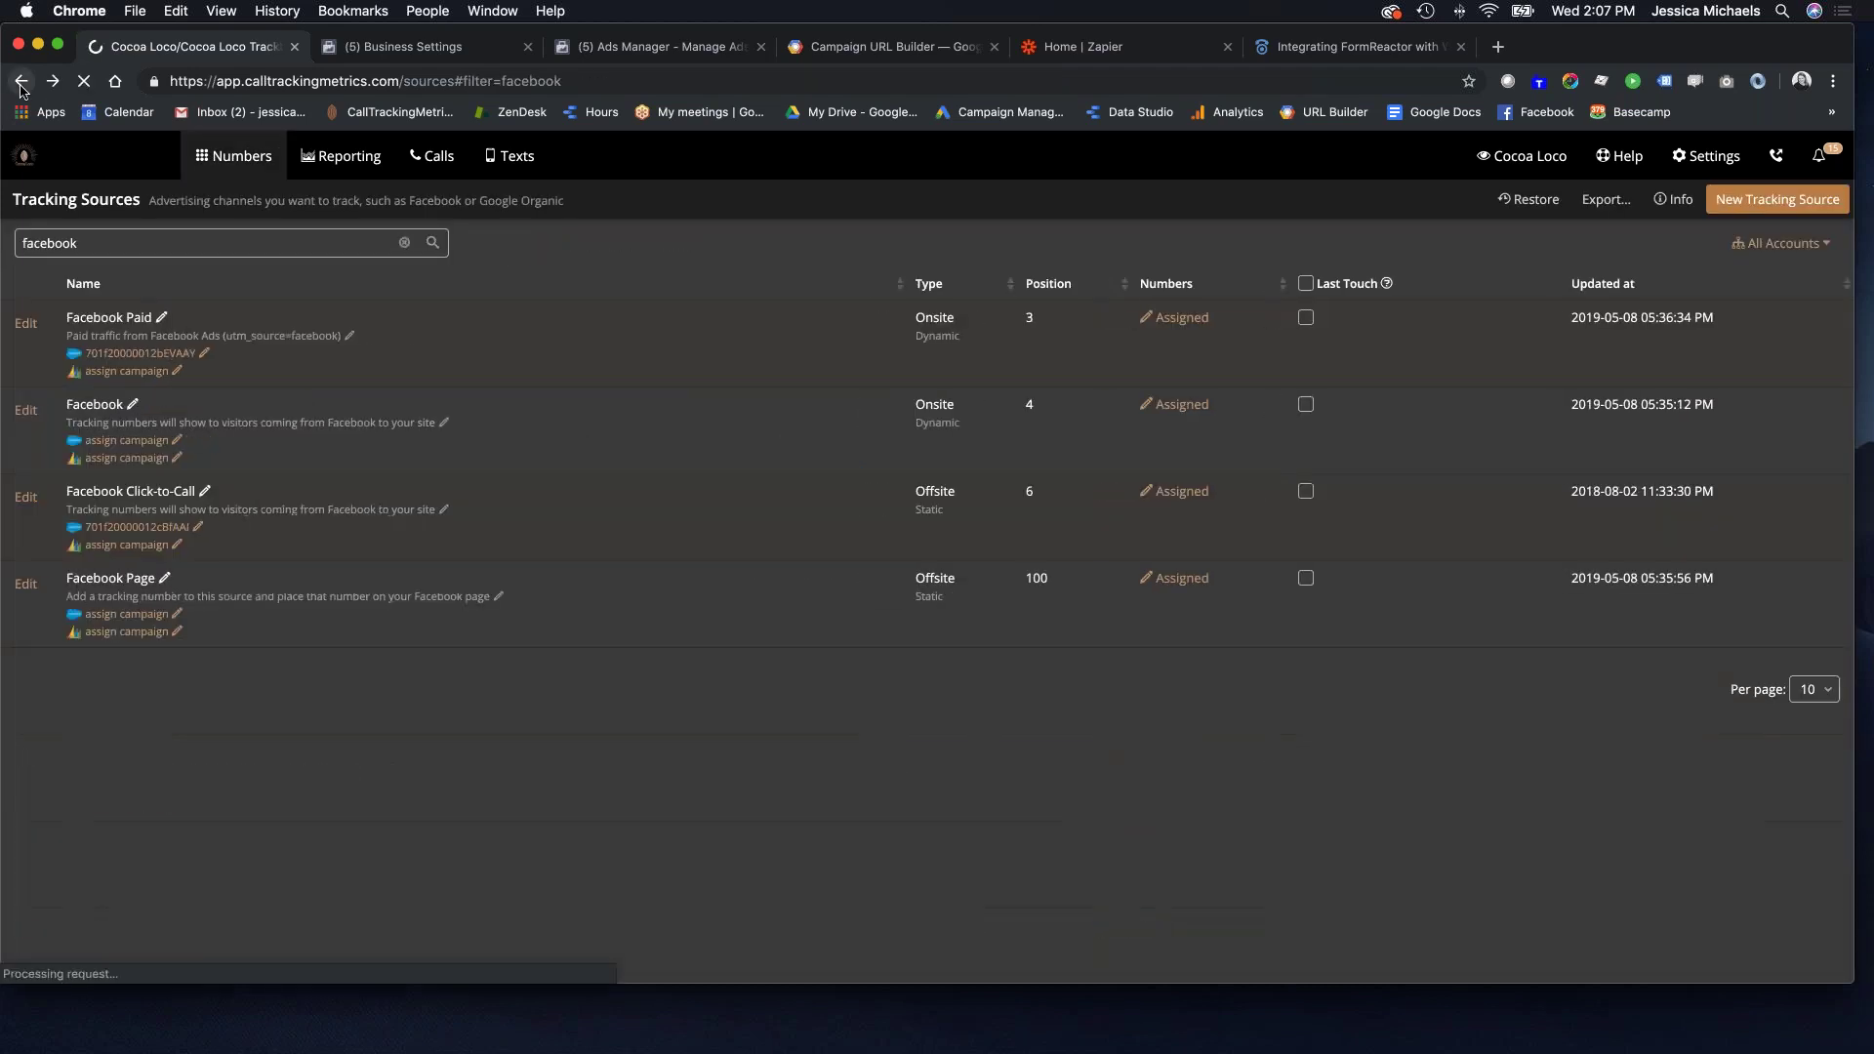
{"action": "left_click", "coordinate": [24, 500]}
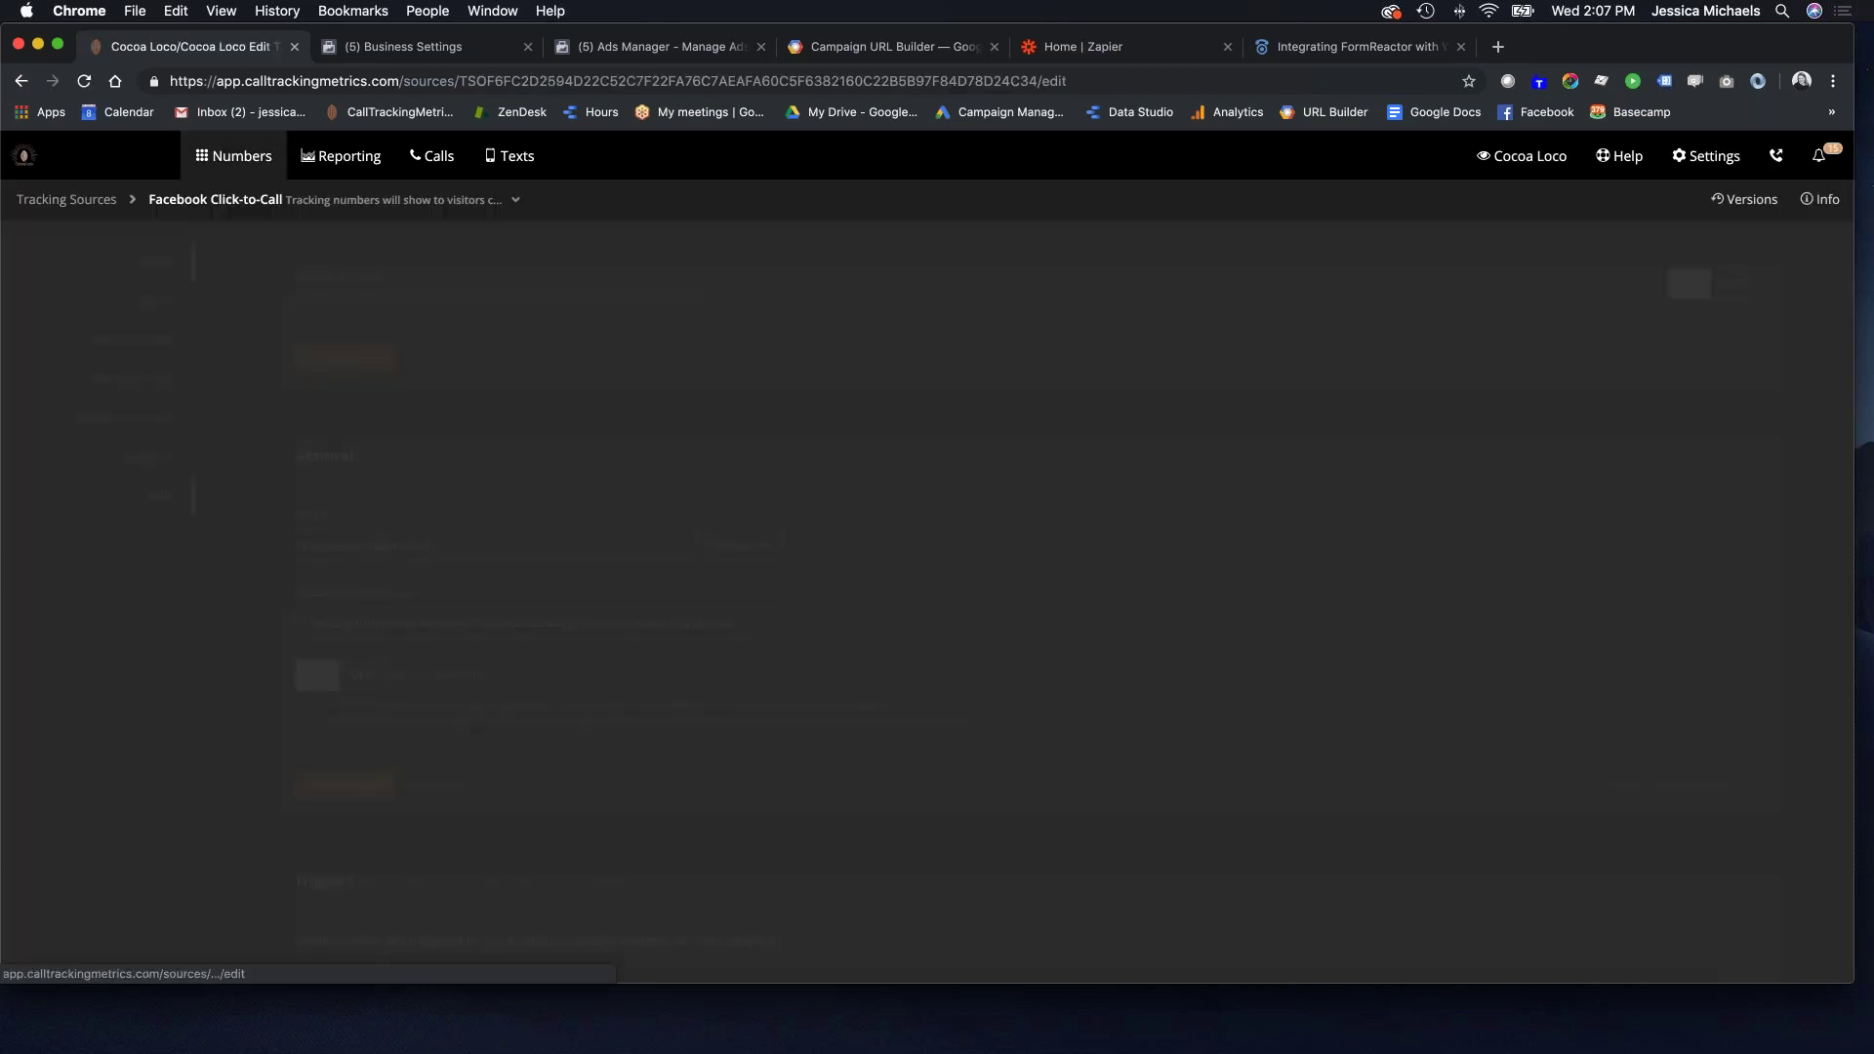
Examine the Facebook Click-to-Call source's name, offsite setting and triggers.
{"action": "scroll", "coordinate": [610, 596], "scroll_direction": "down", "scroll_amount": 3}
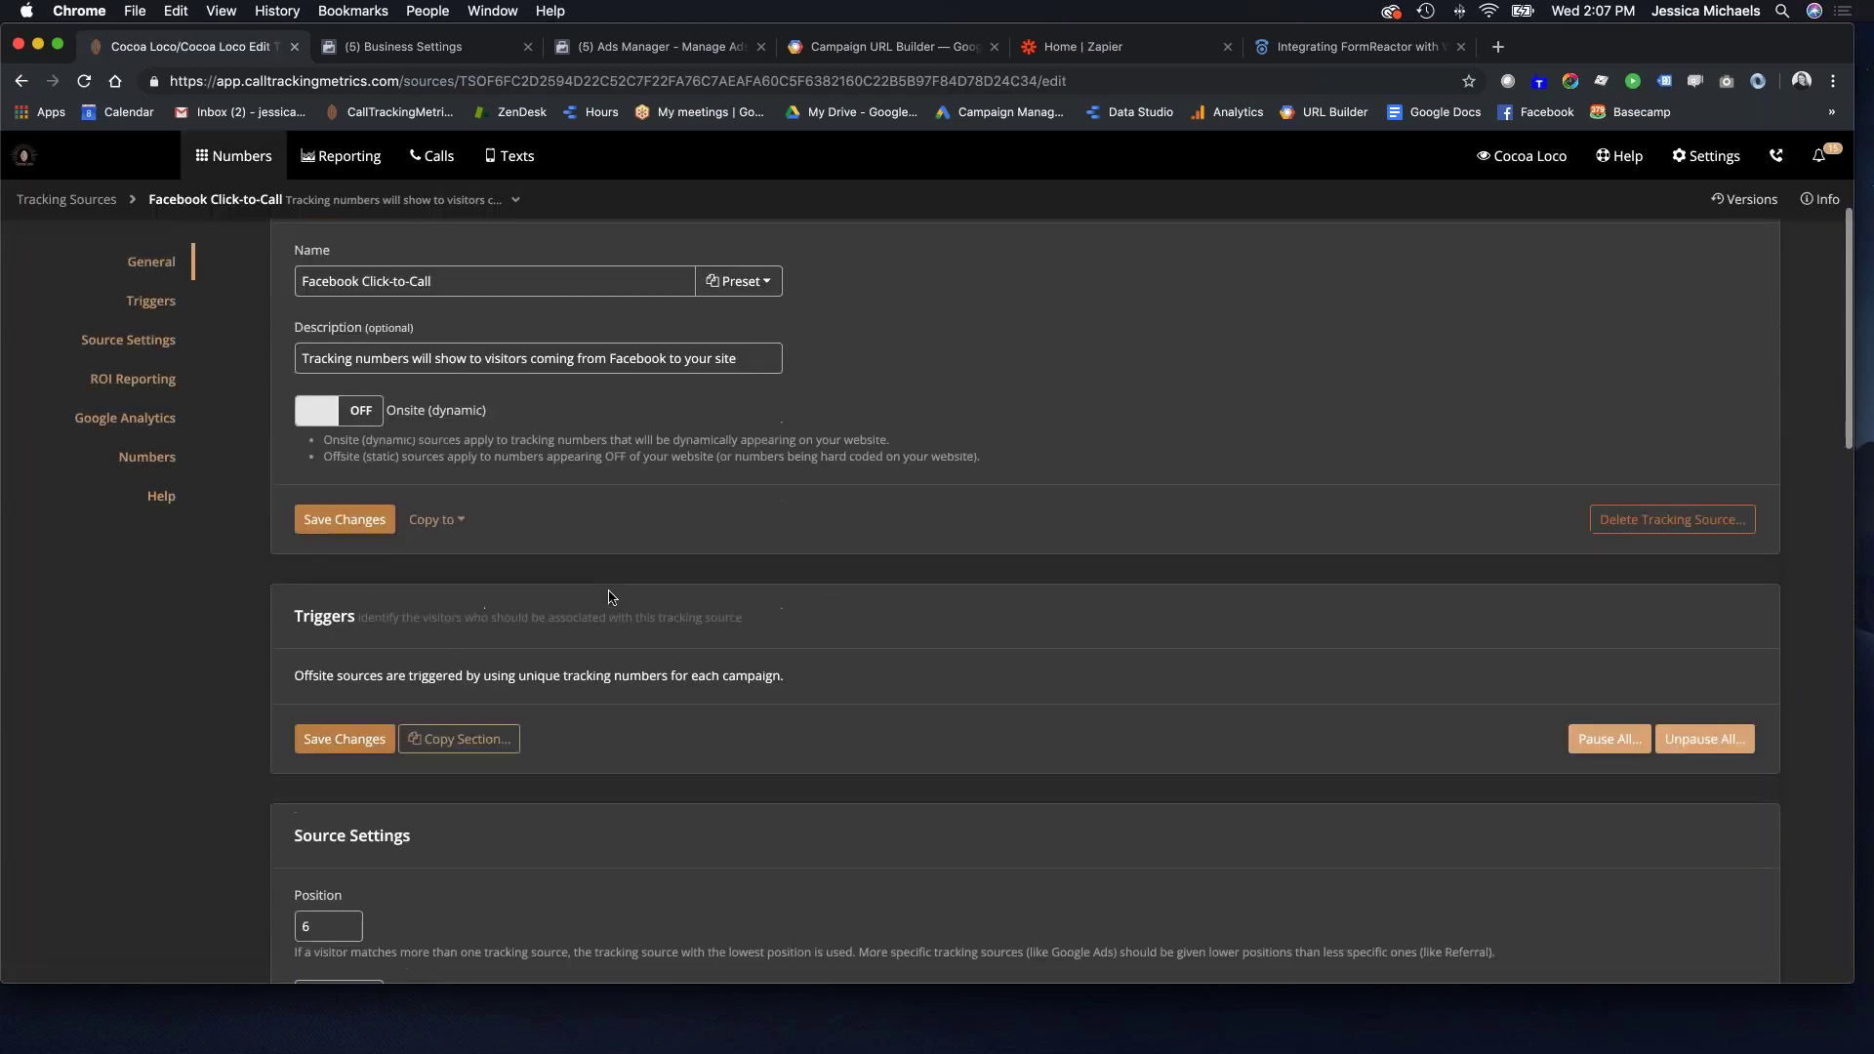
{"action": "scroll", "coordinate": [610, 599], "scroll_direction": "up", "scroll_amount": 2}
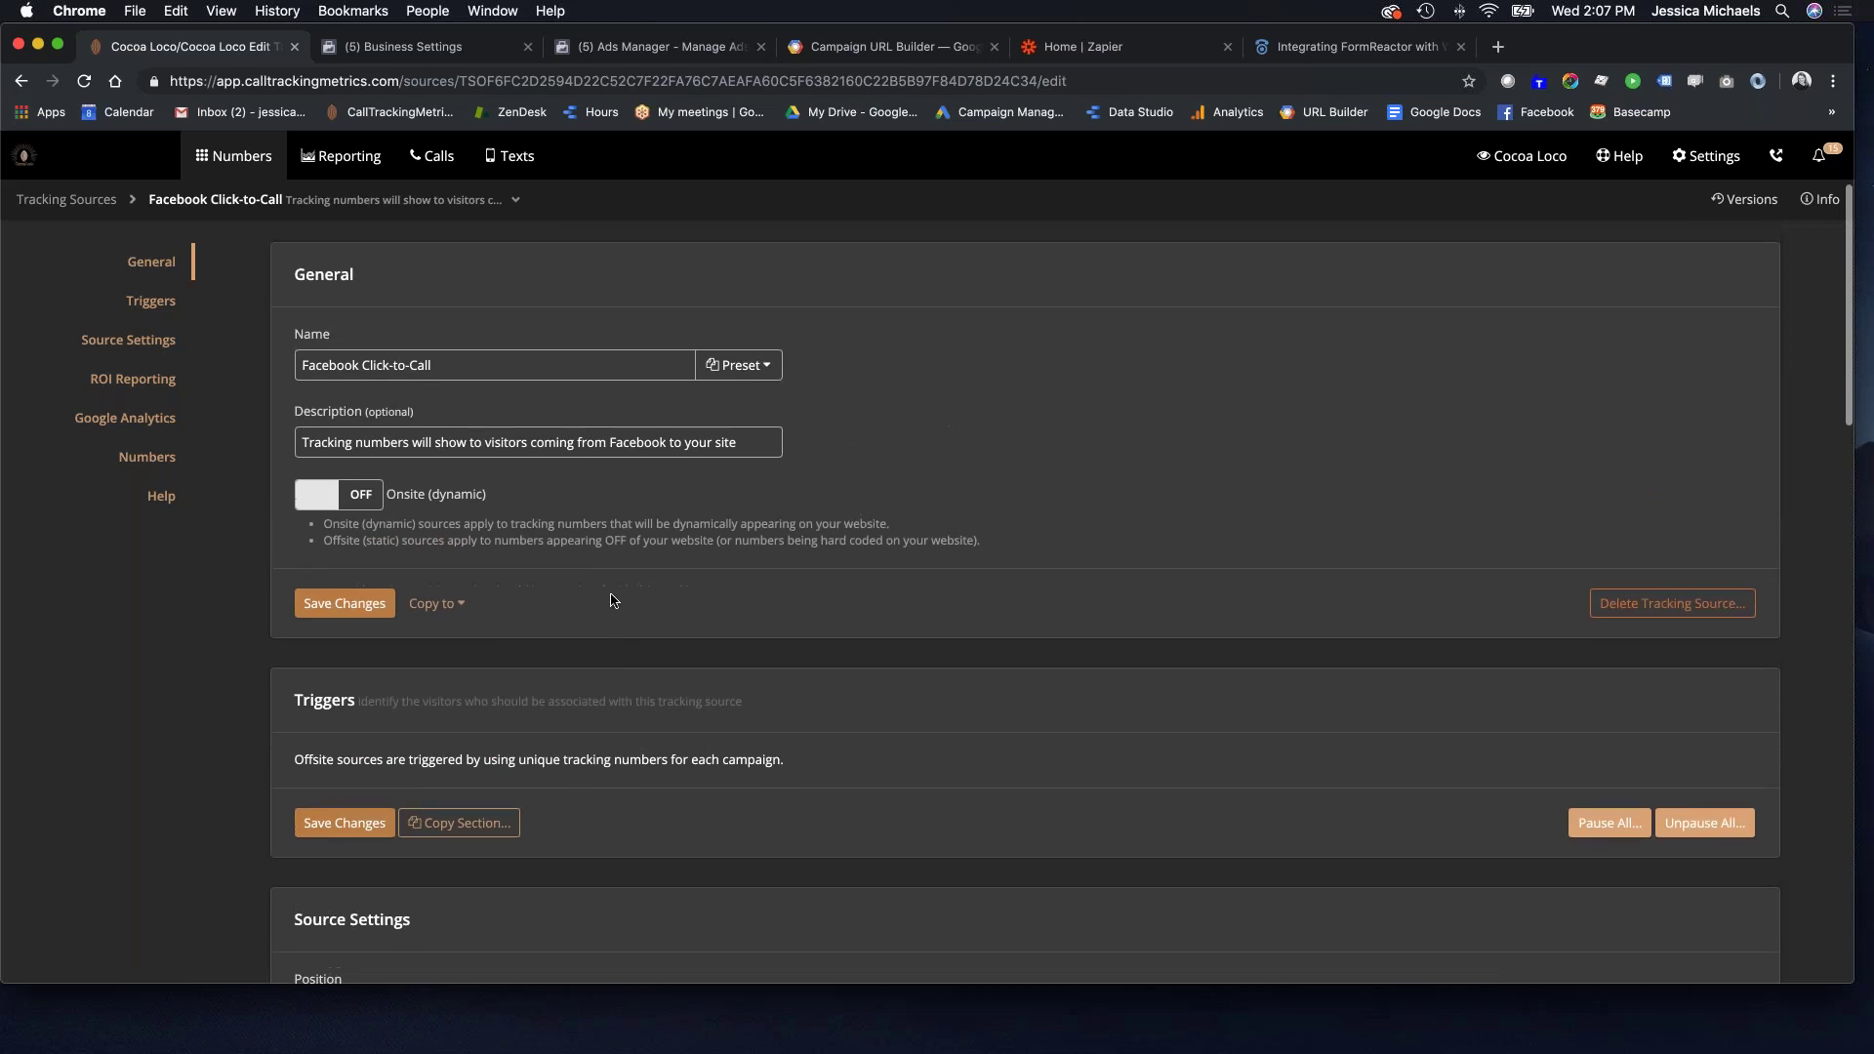
{"action": "scroll", "coordinate": [612, 600], "scroll_direction": "down", "scroll_amount": 1}
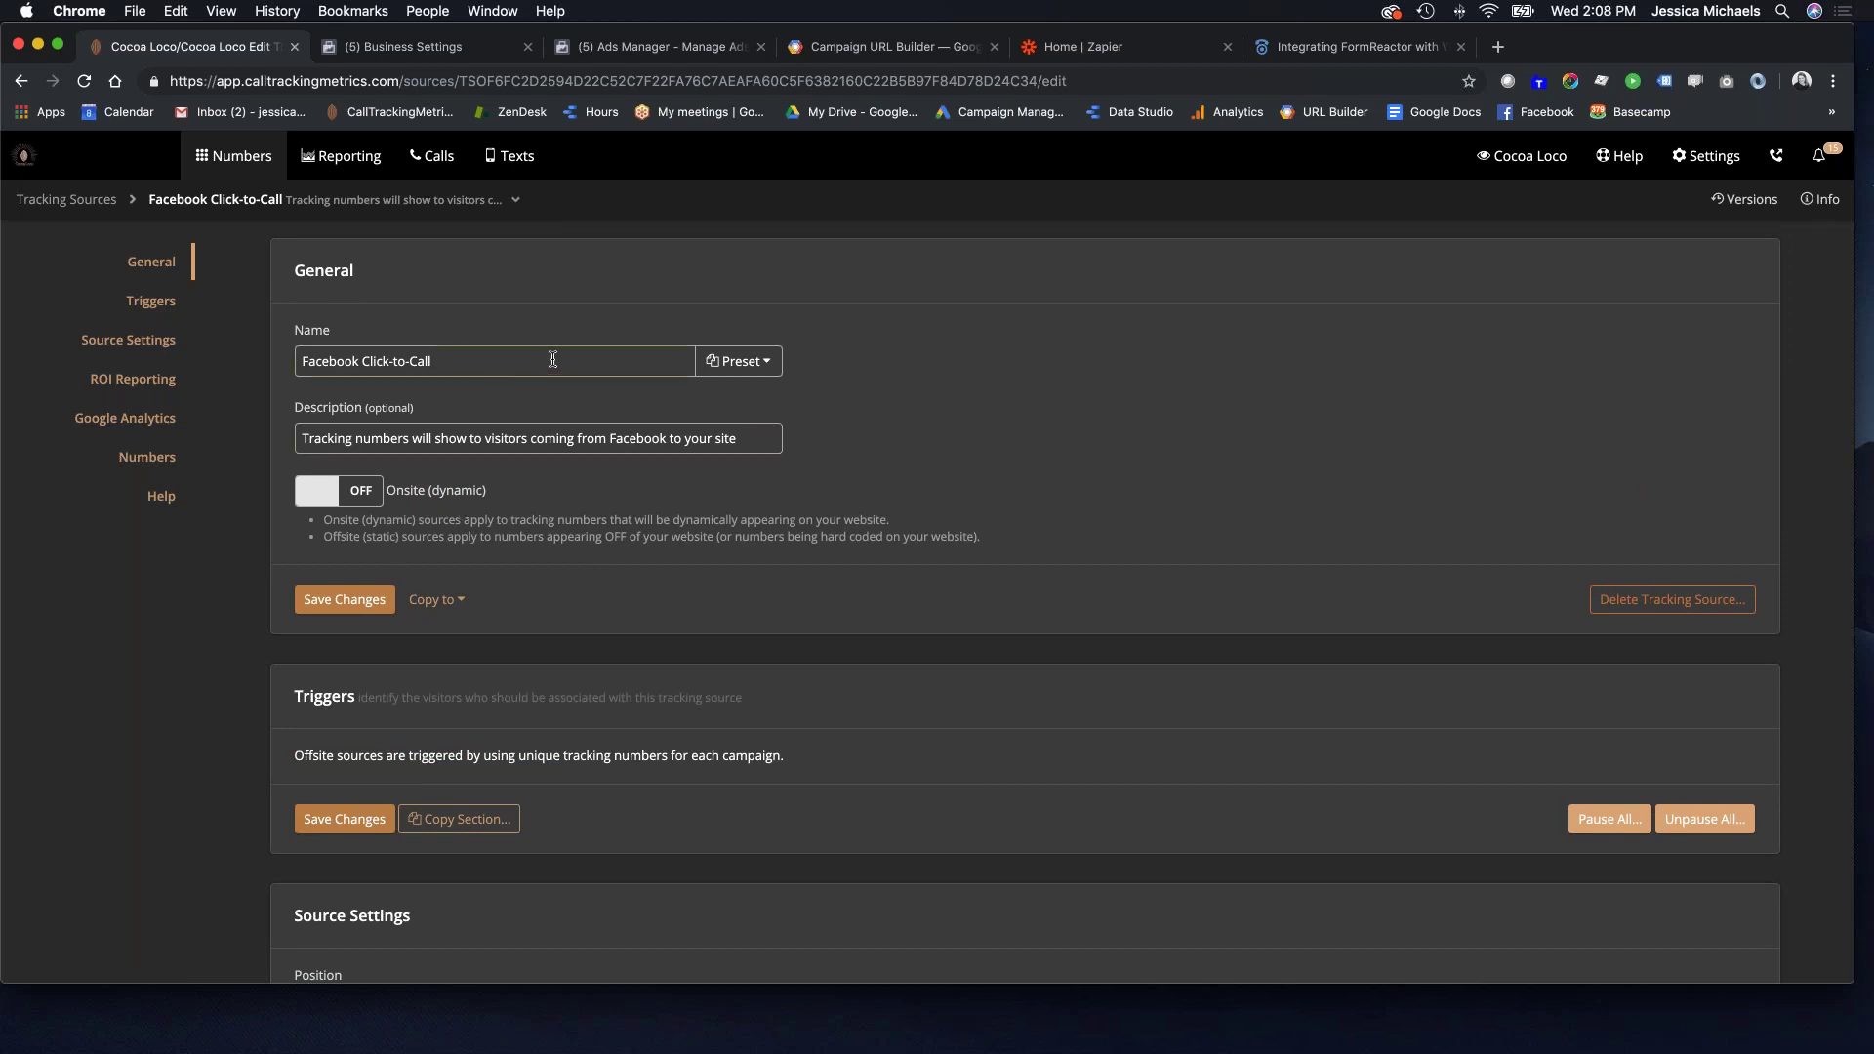
{"action": "left_click", "coordinate": [380, 357]}
{"action": "scroll", "coordinate": [1079, 857], "scroll_direction": "down", "scroll_amount": 5}
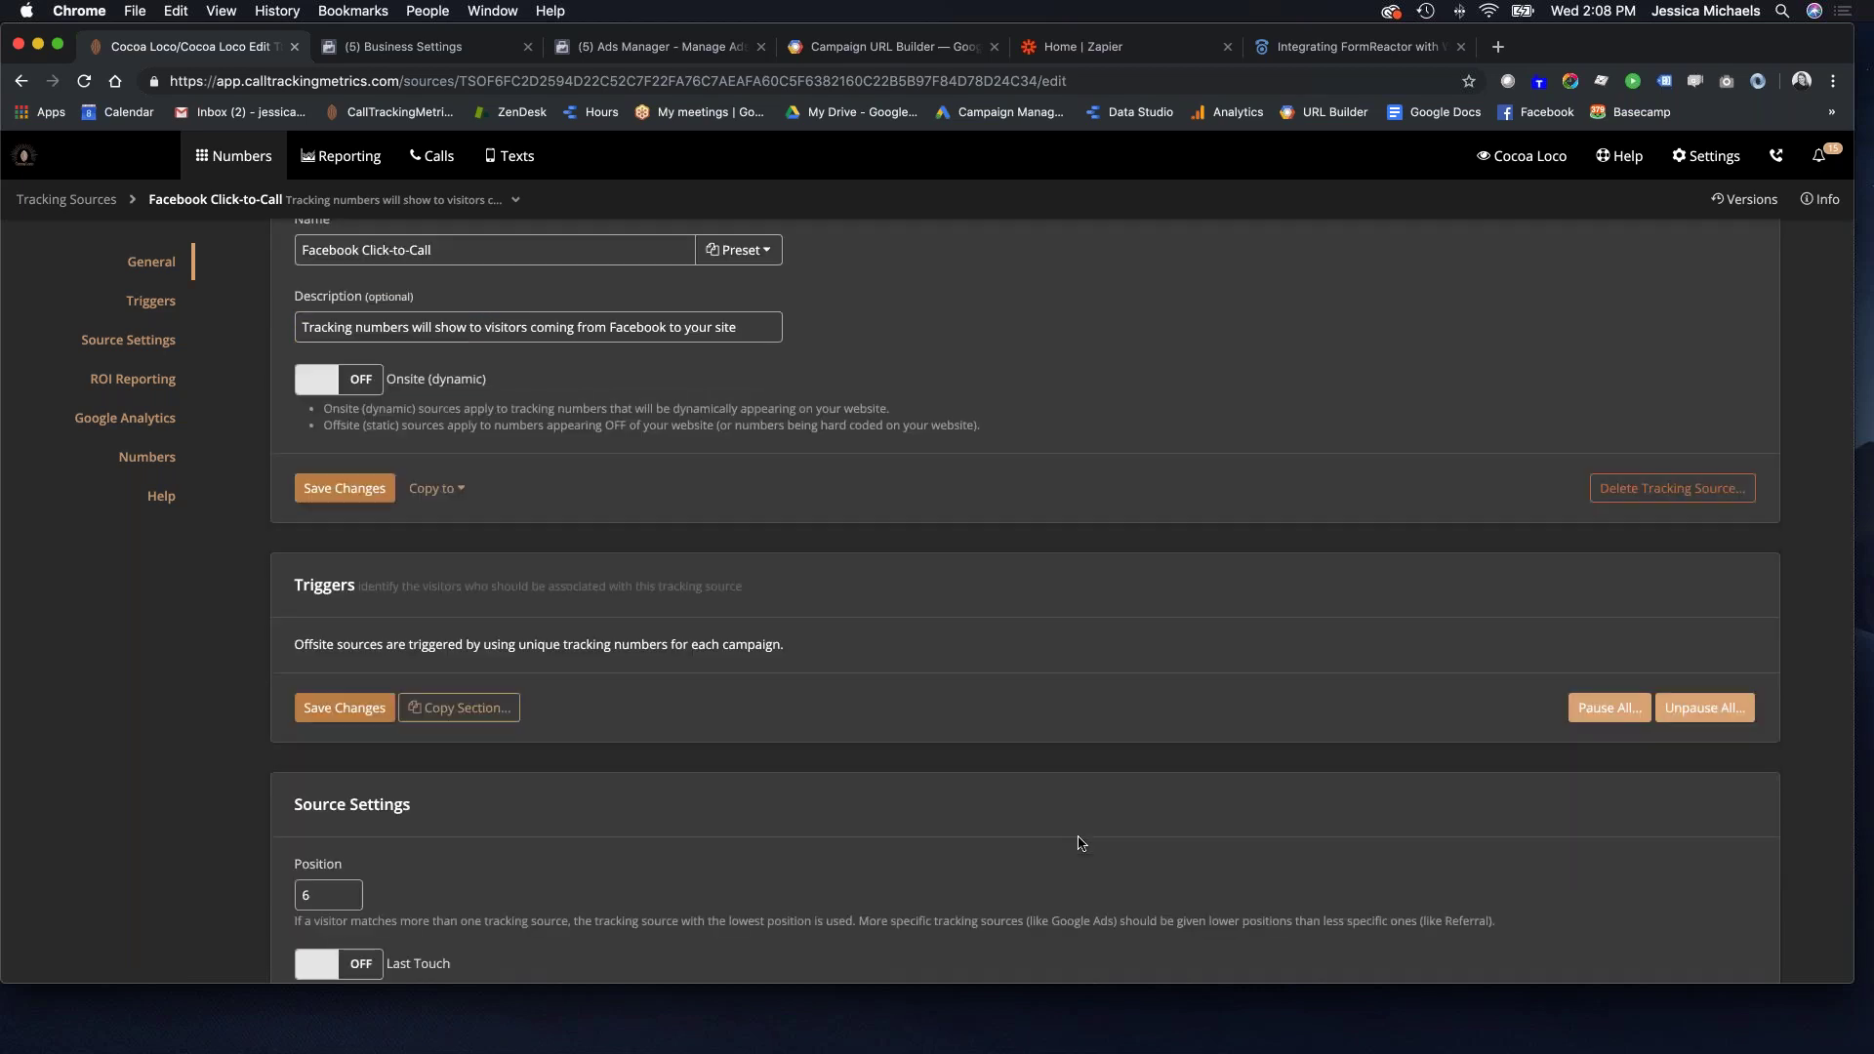
{"action": "scroll", "coordinate": [1080, 857], "scroll_direction": "up", "scroll_amount": 5}
Return to the filtered tracking sources and open the Facebook Page source to view its general settings.
{"action": "left_click", "coordinate": [21, 81]}
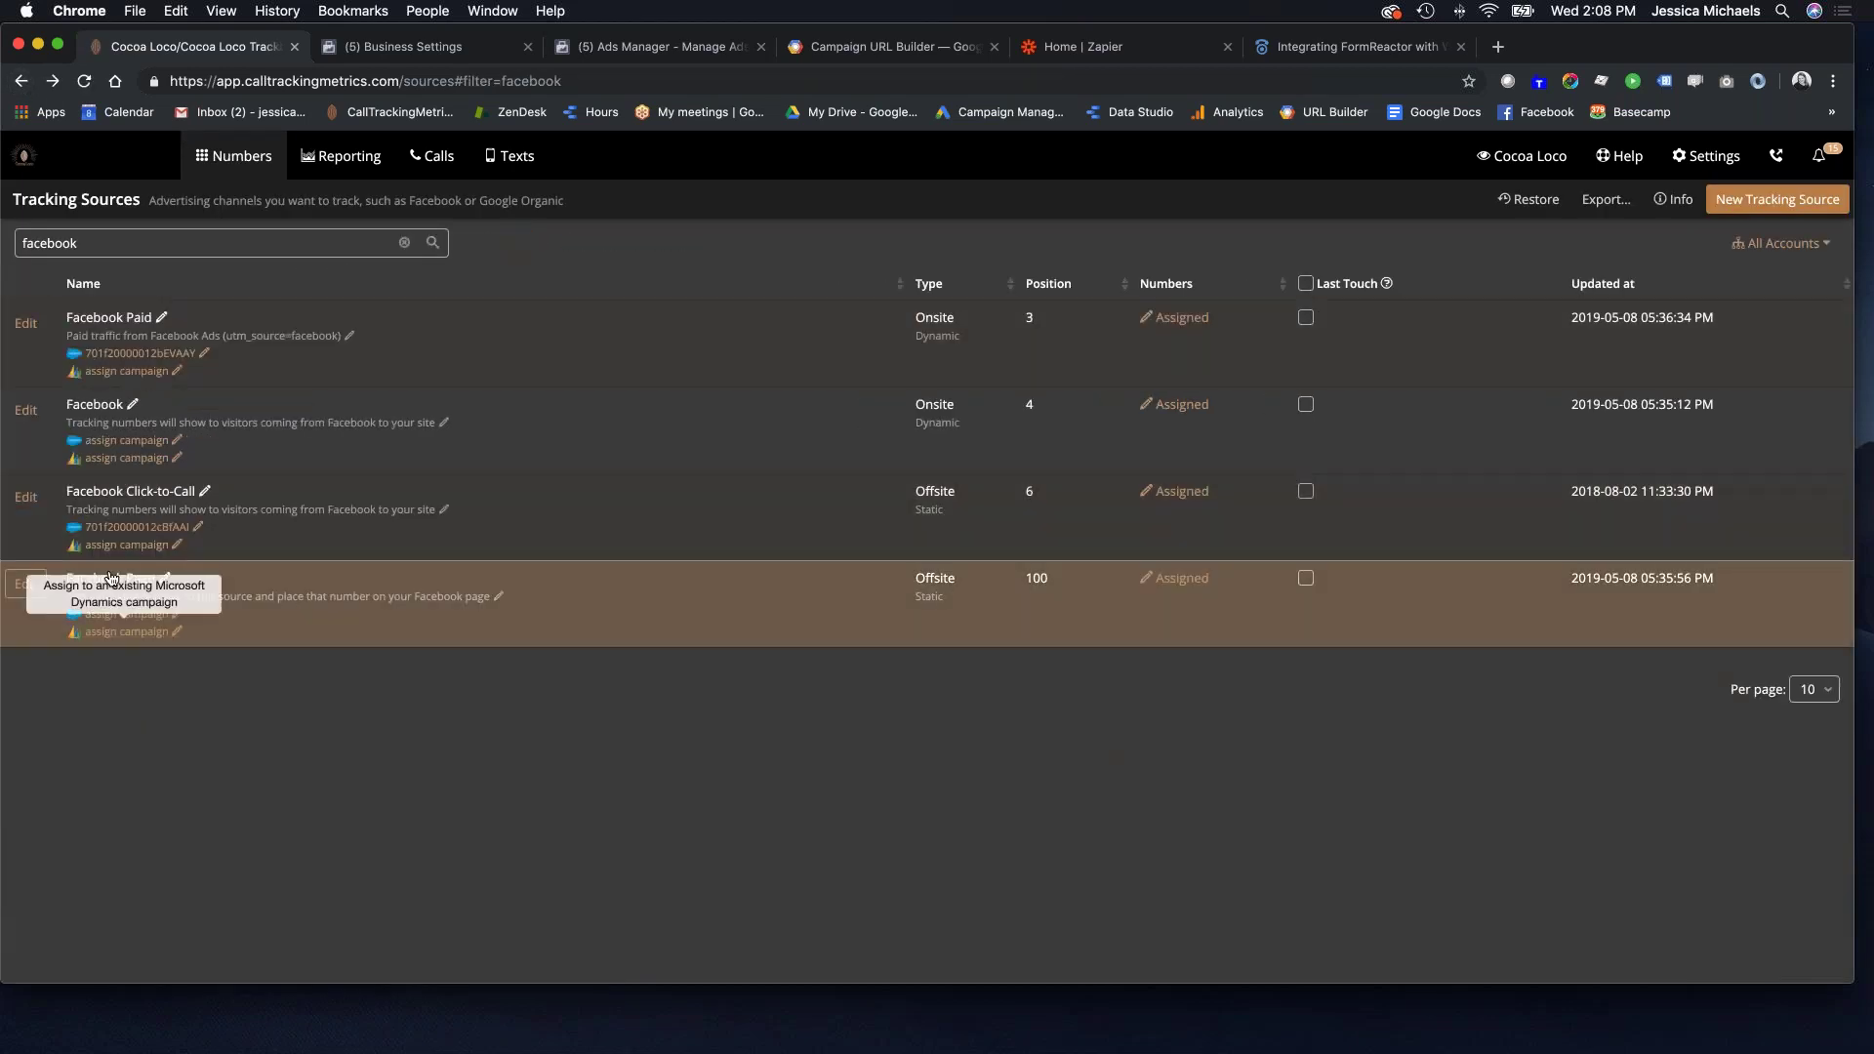
{"action": "left_click", "coordinate": [40, 585]}
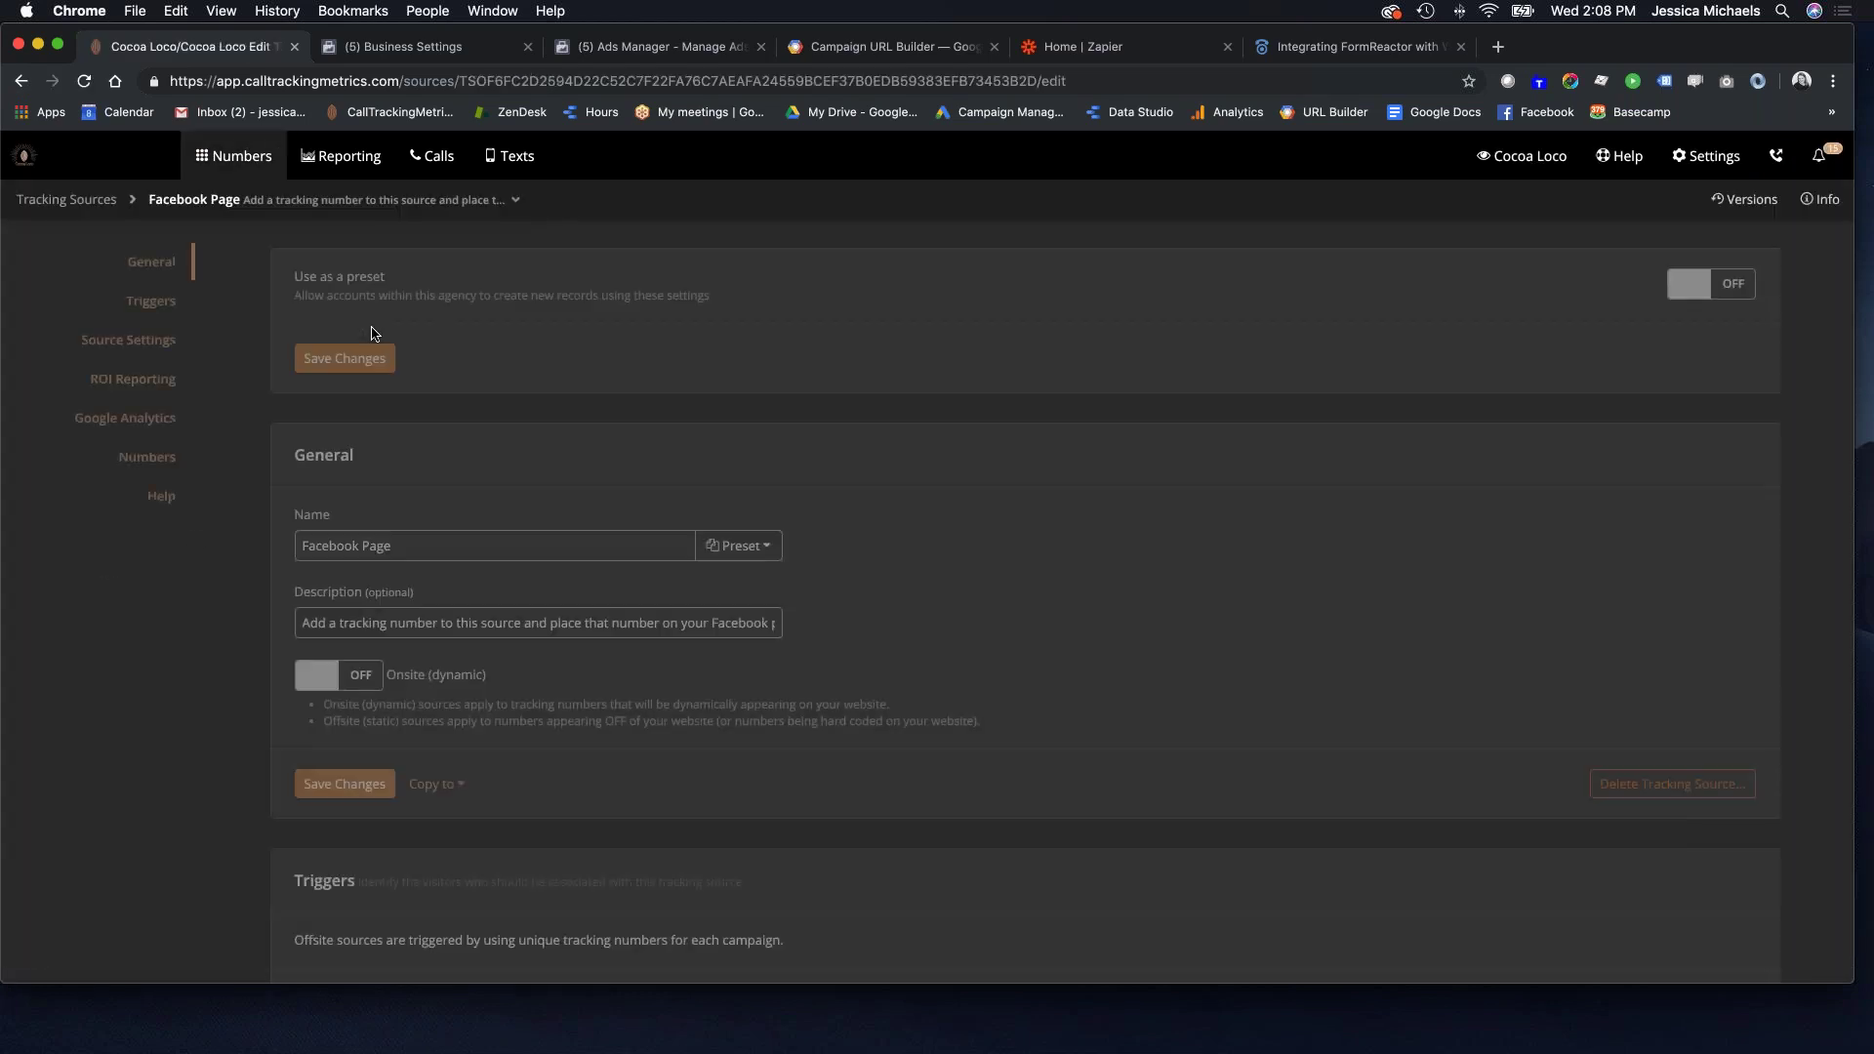
{"action": "scroll", "coordinate": [507, 546], "scroll_direction": "down", "scroll_amount": 2}
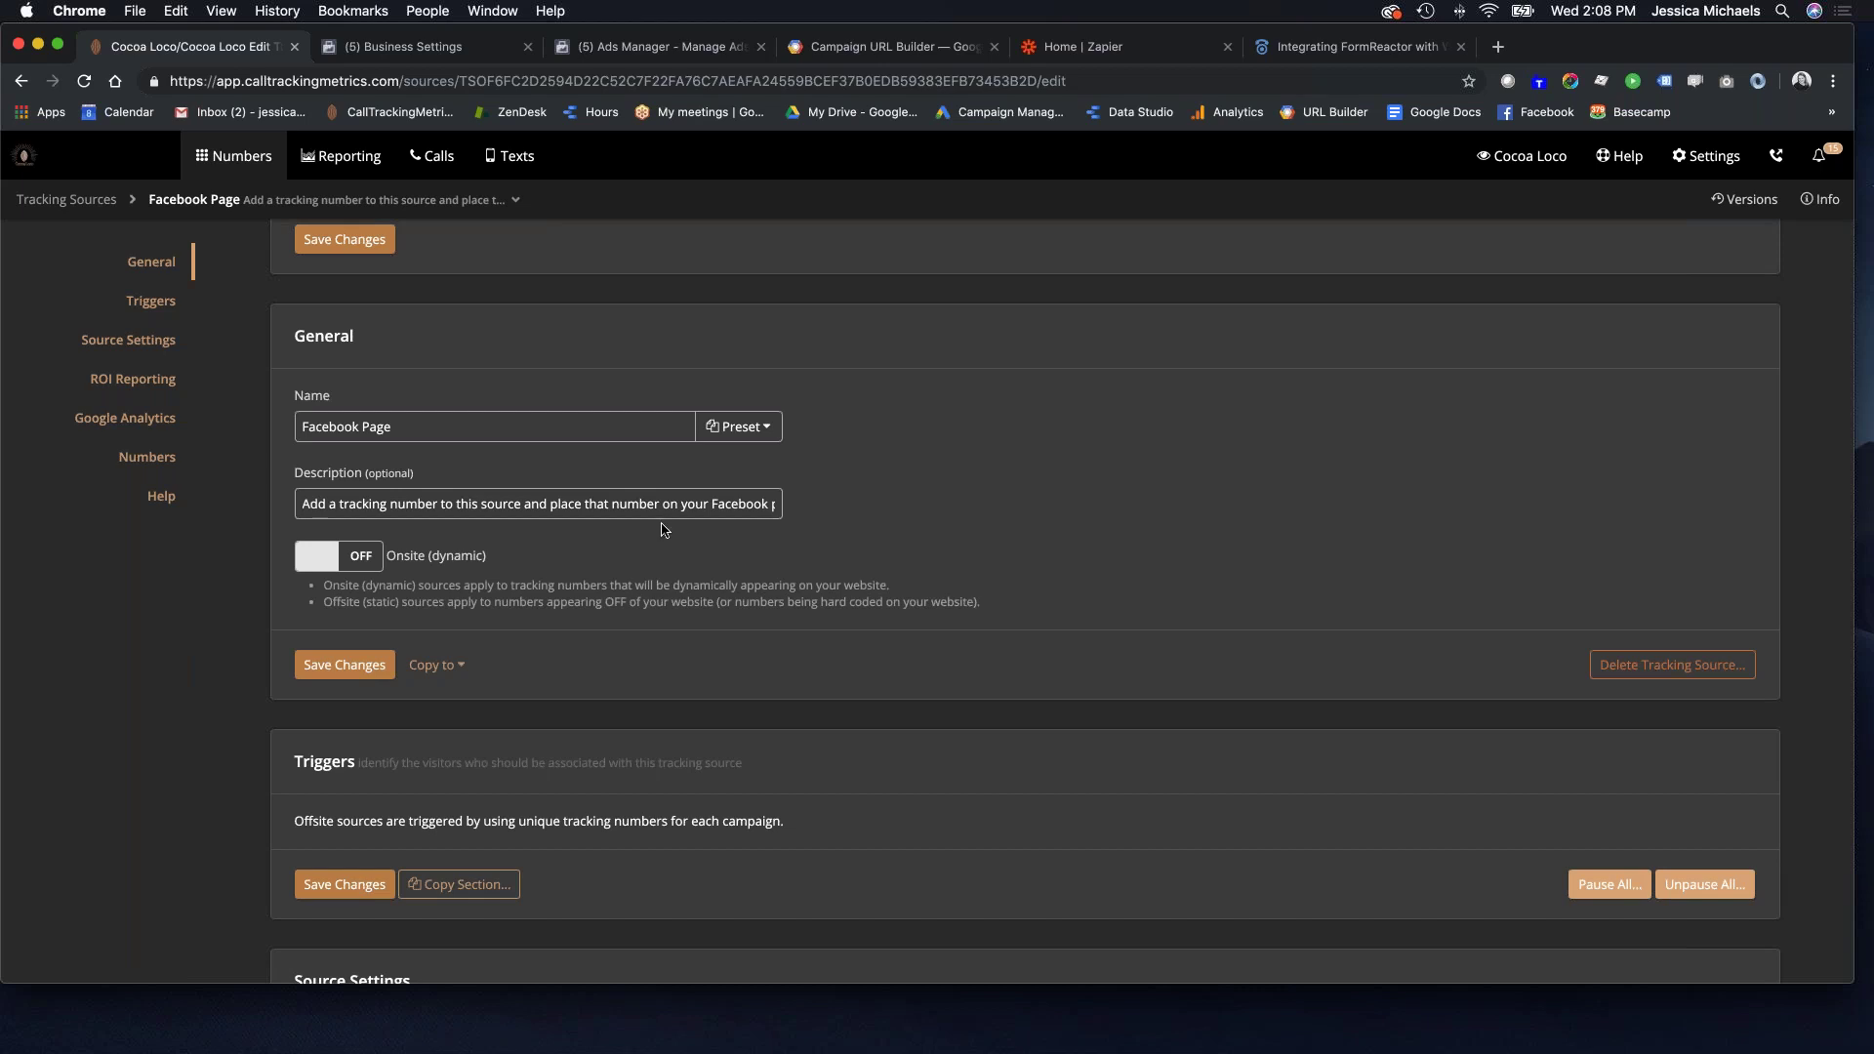
Browse the presets offered for the Facebook Page source through to the end of the list, then close it without choosing one.
{"action": "left_click", "coordinate": [724, 428]}
{"action": "scroll", "coordinate": [771, 517], "scroll_direction": "down", "scroll_amount": 2}
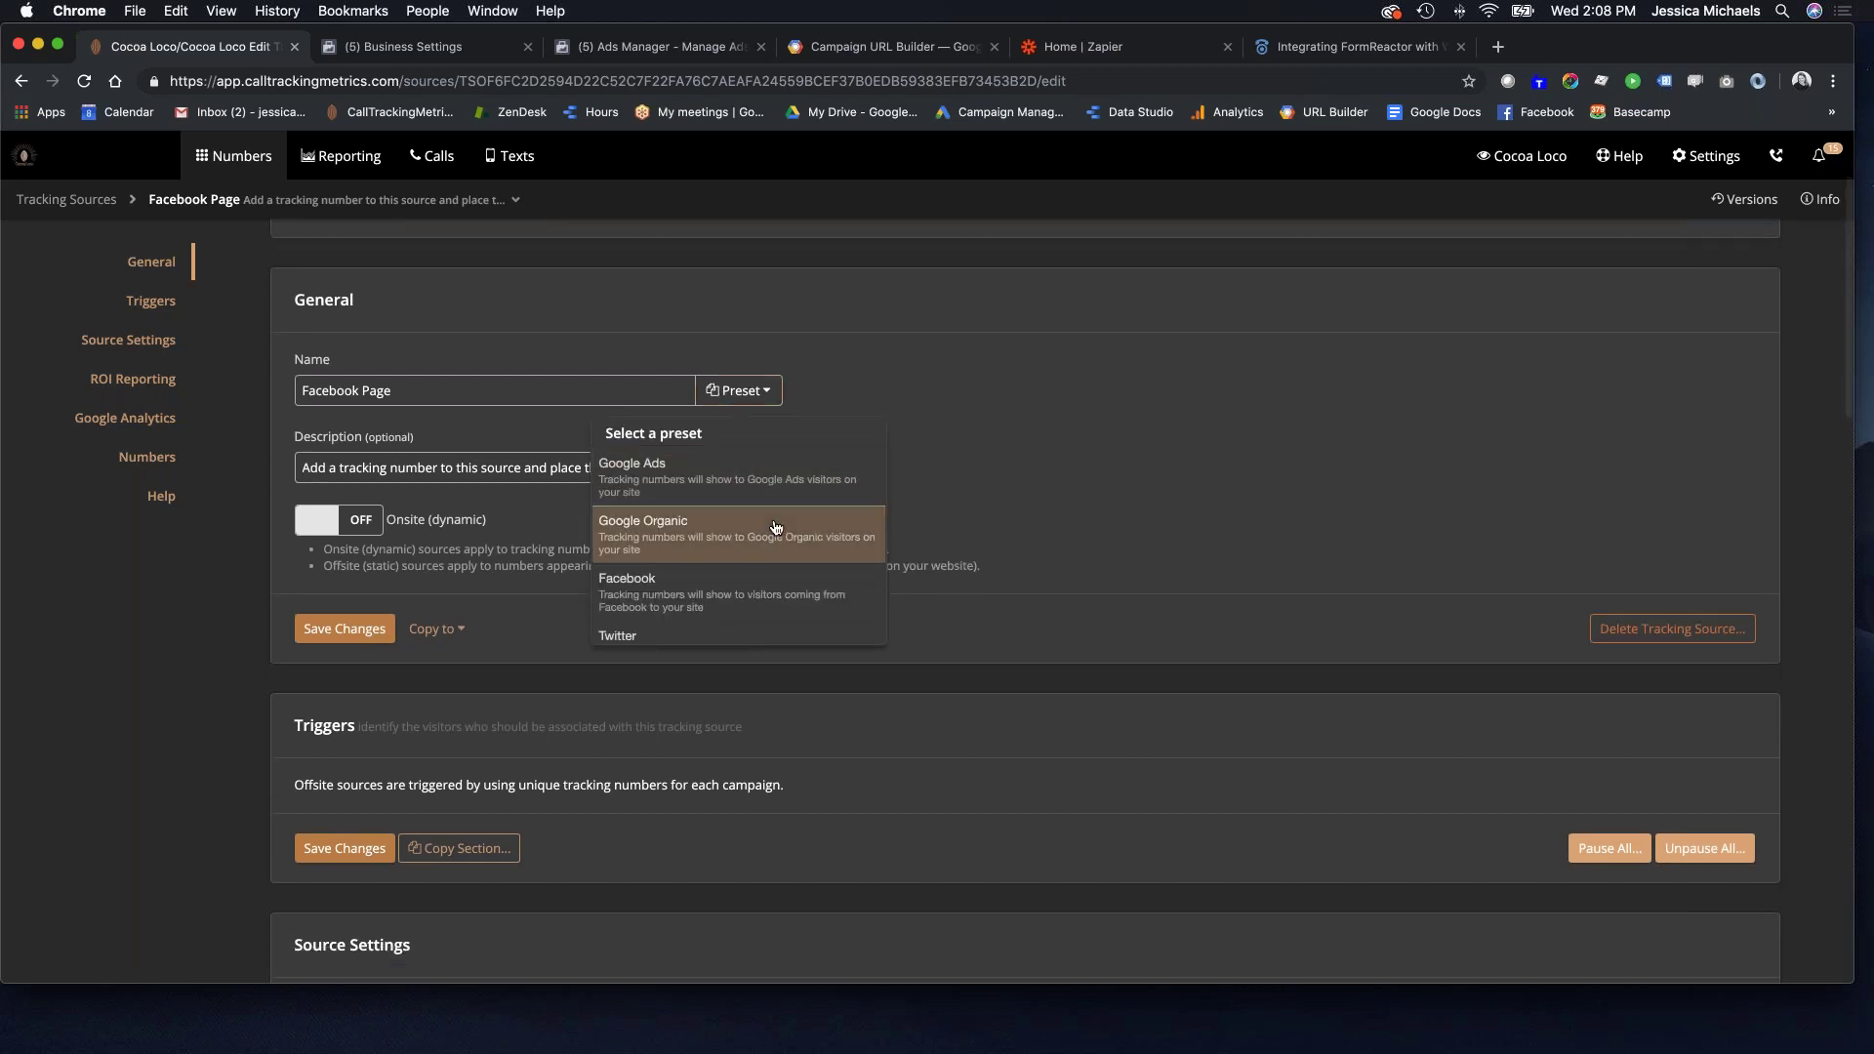
{"action": "scroll", "coordinate": [771, 532], "scroll_direction": "down", "scroll_amount": 6}
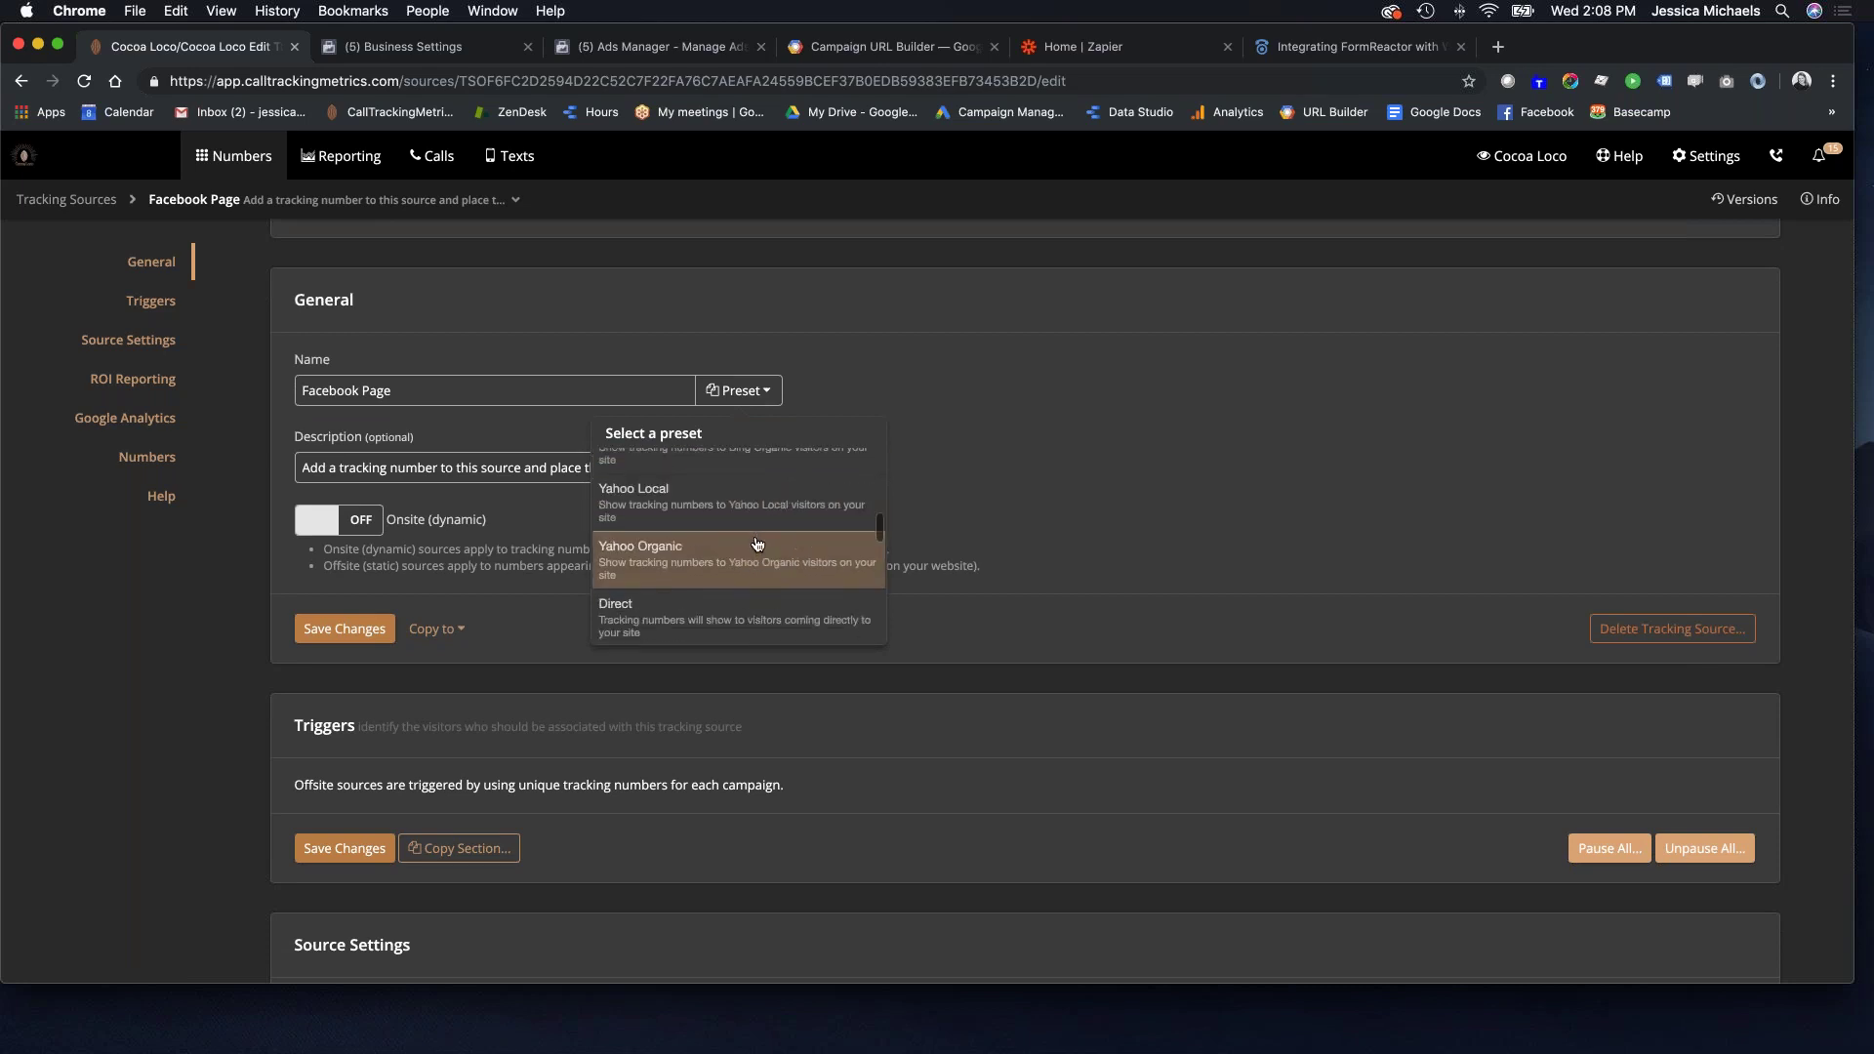
{"action": "scroll", "coordinate": [758, 544], "scroll_direction": "down", "scroll_amount": 6}
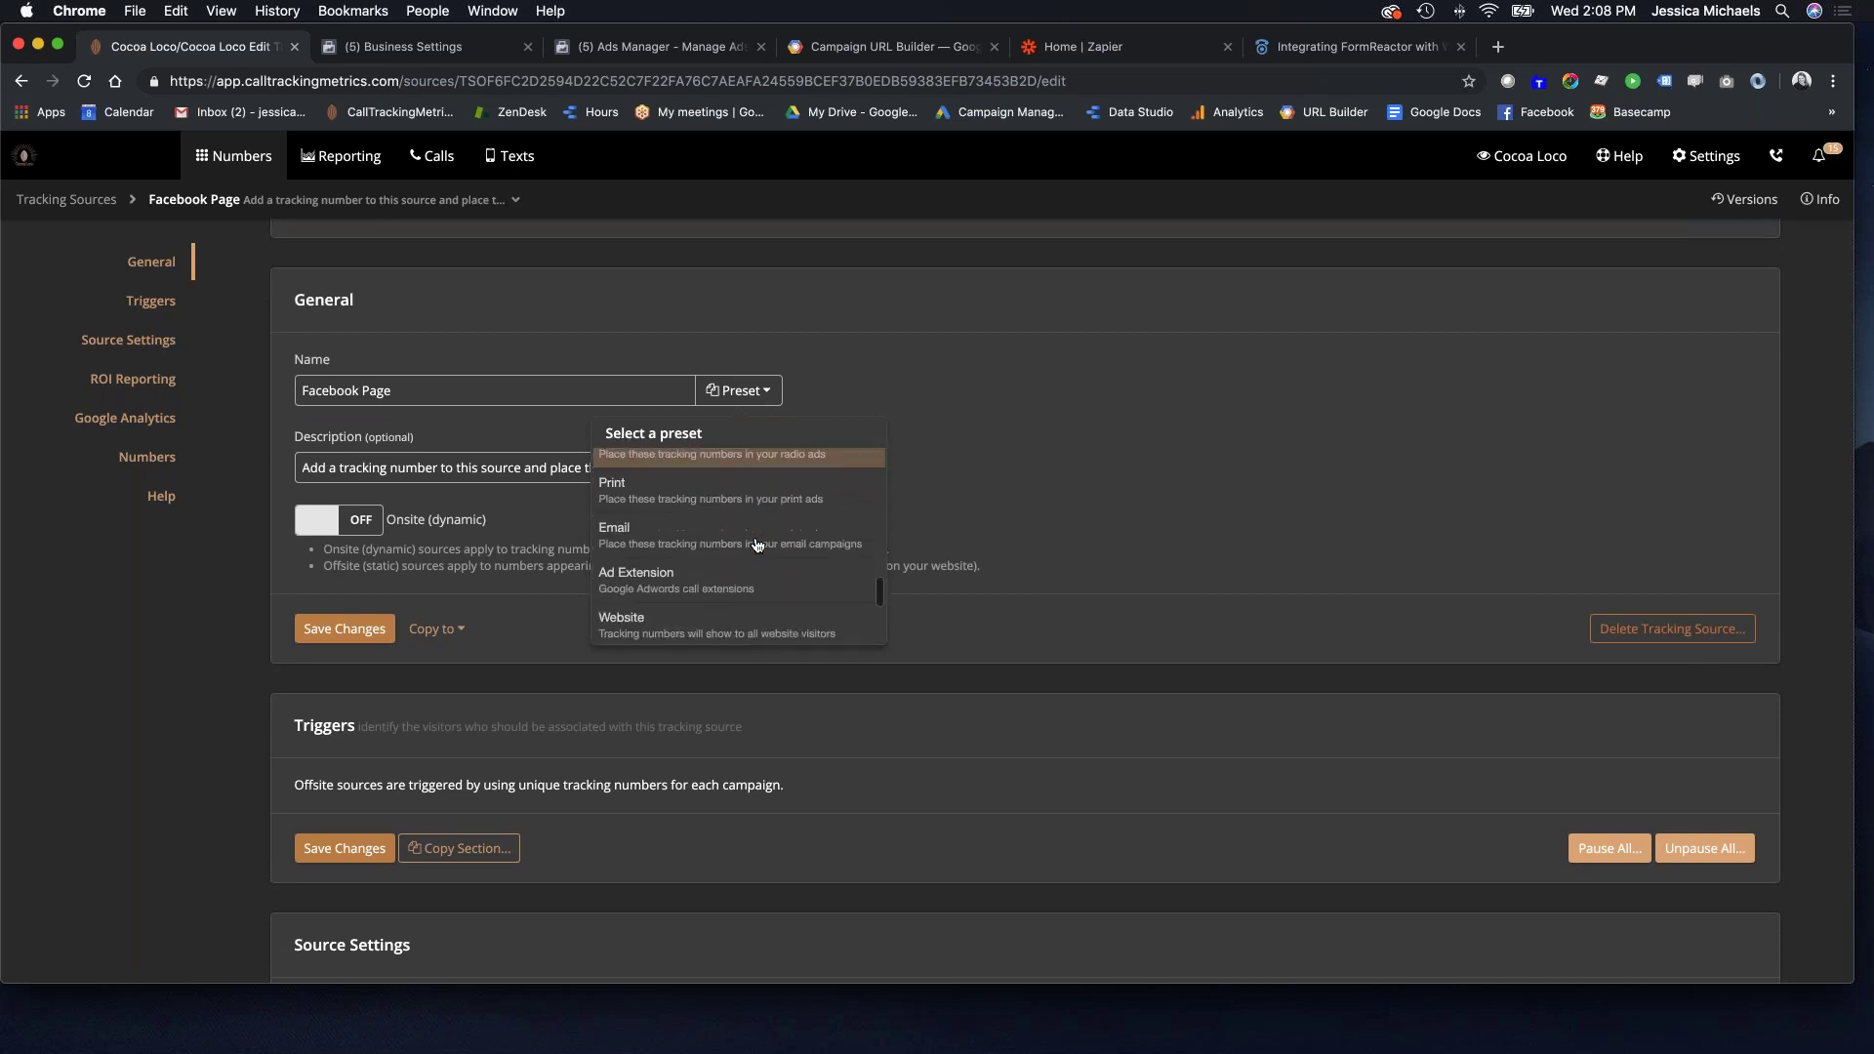
{"action": "scroll", "coordinate": [757, 545], "scroll_direction": "down", "scroll_amount": 3}
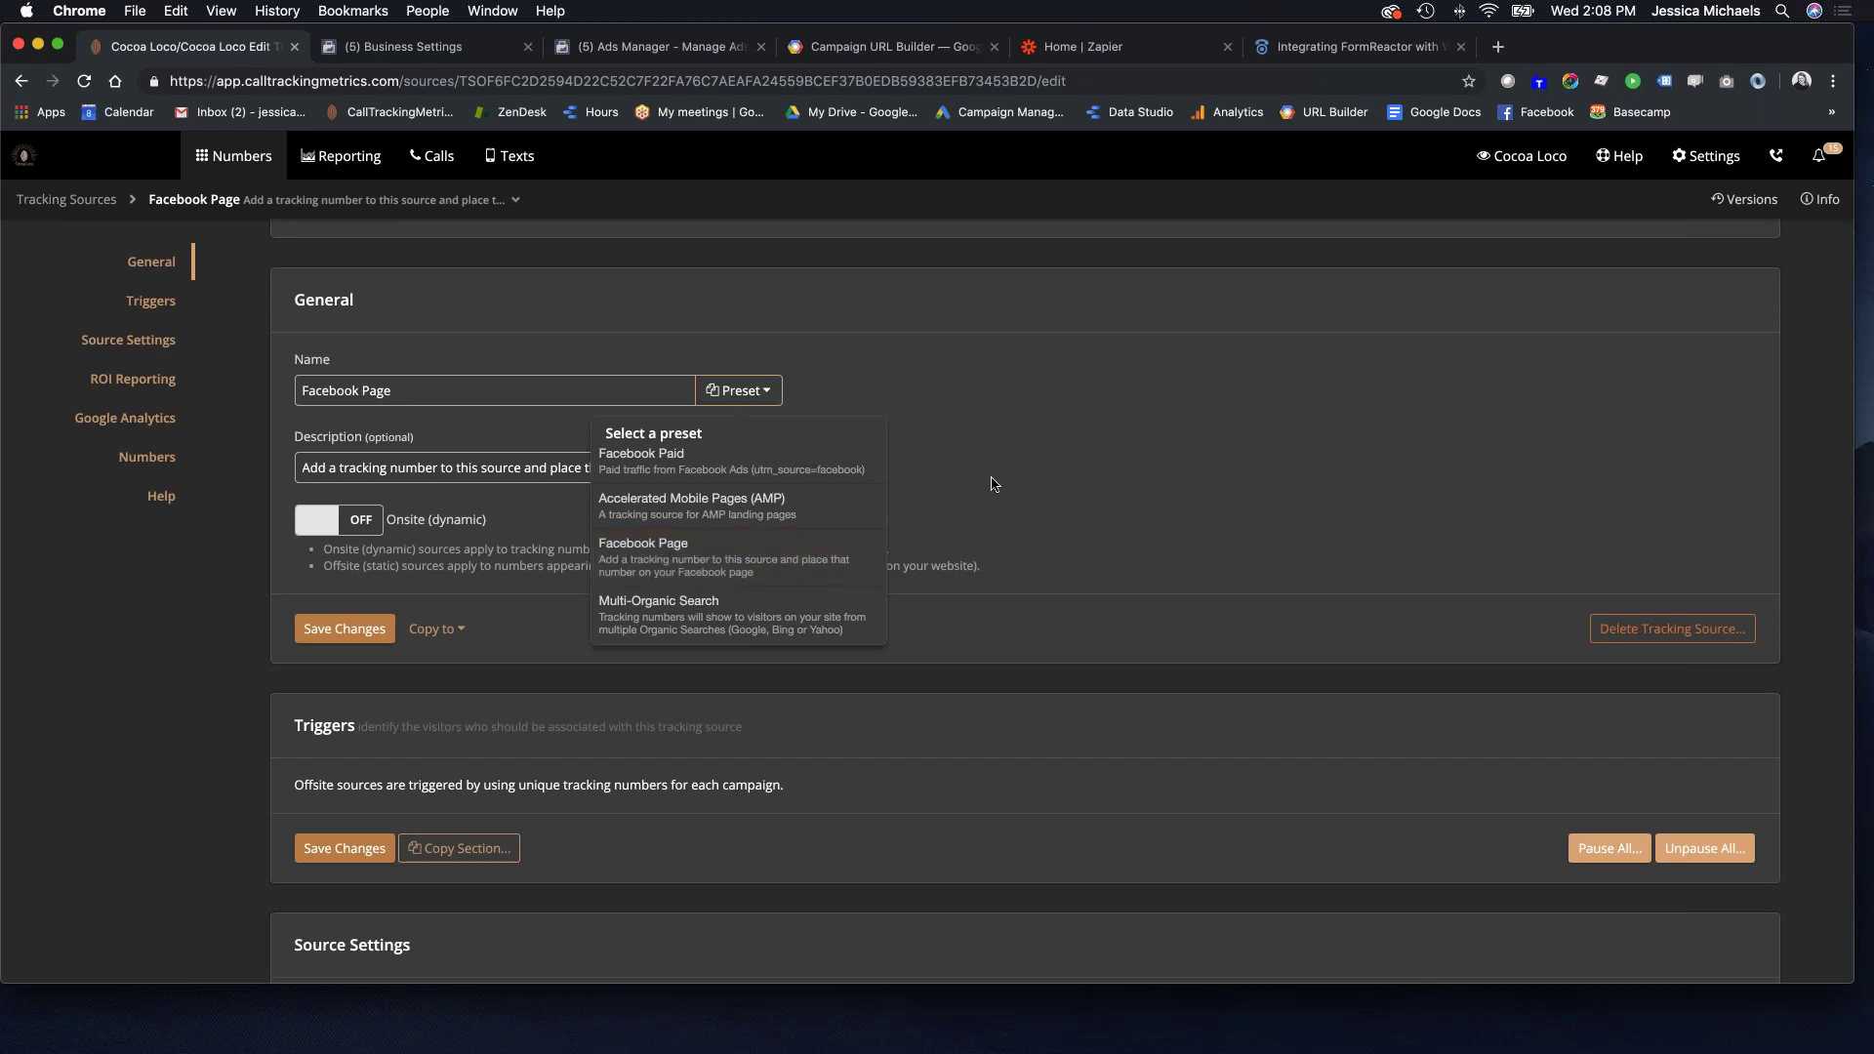
{"action": "scroll", "coordinate": [752, 574], "scroll_direction": "down", "scroll_amount": 1}
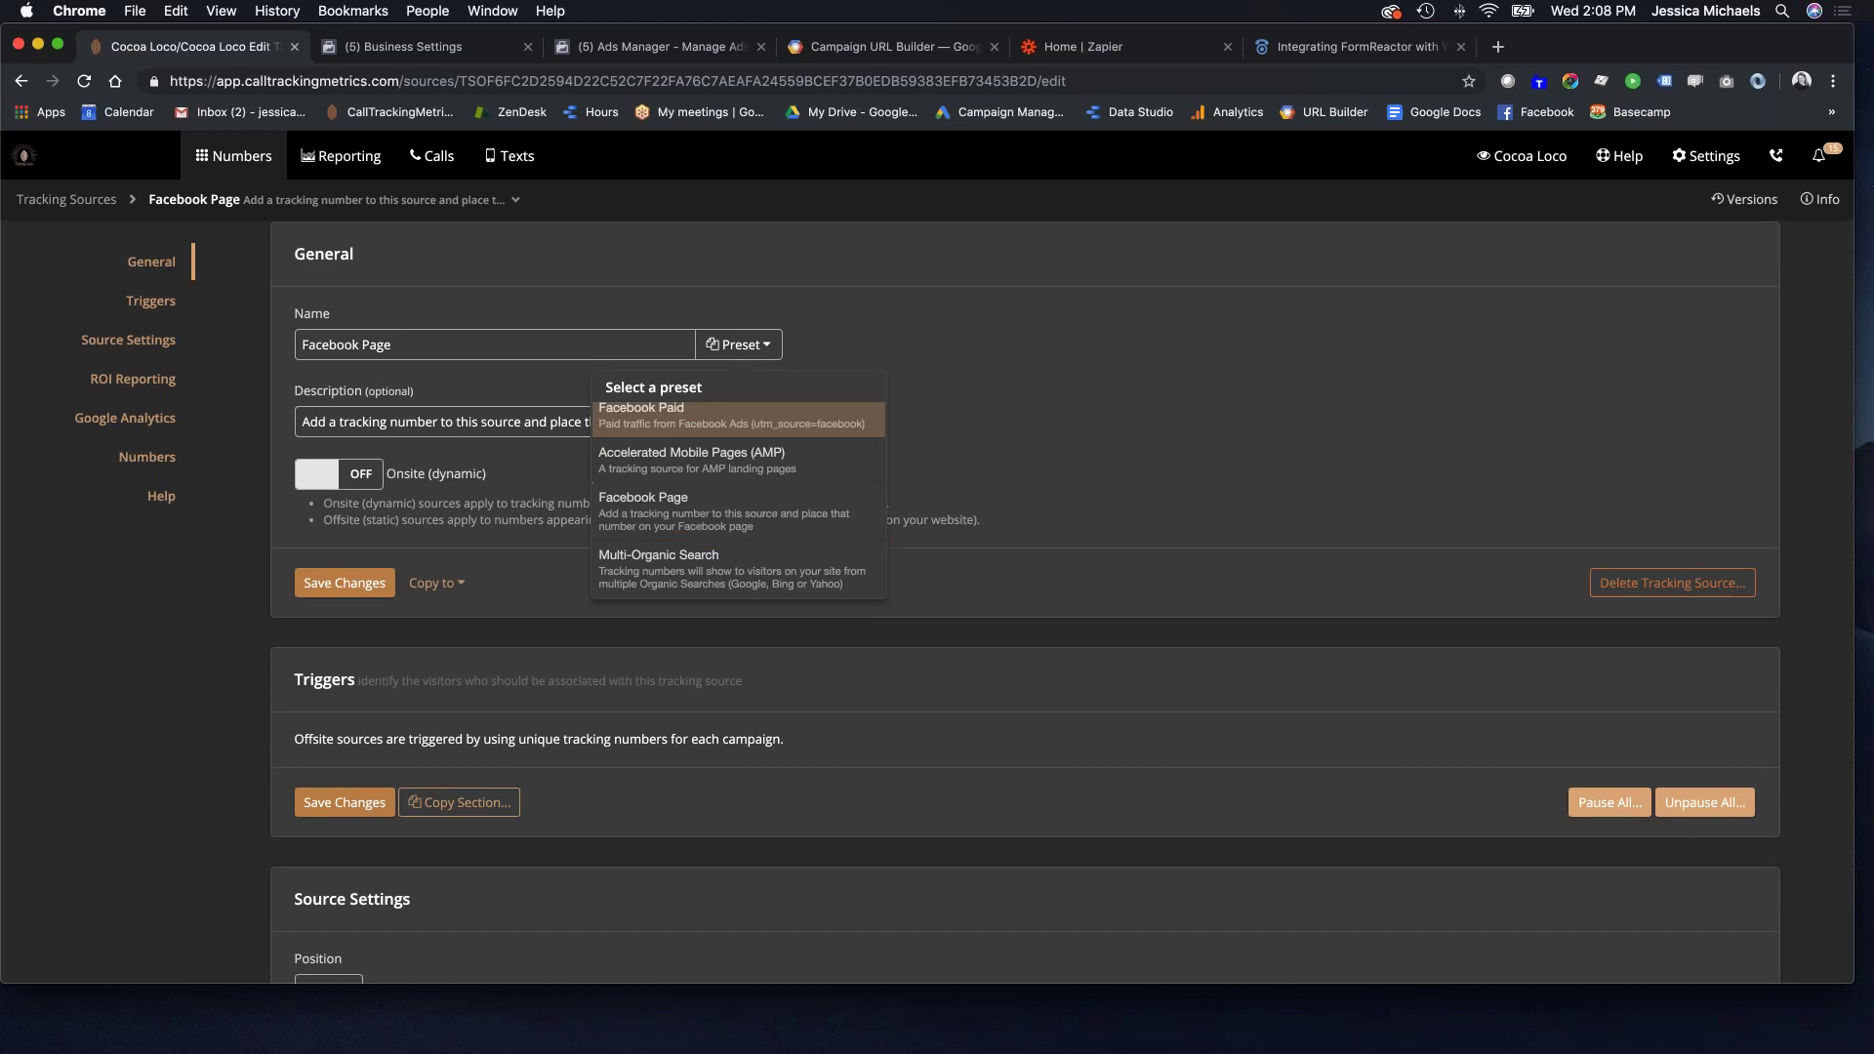
{"action": "left_click", "coordinate": [1051, 392]}
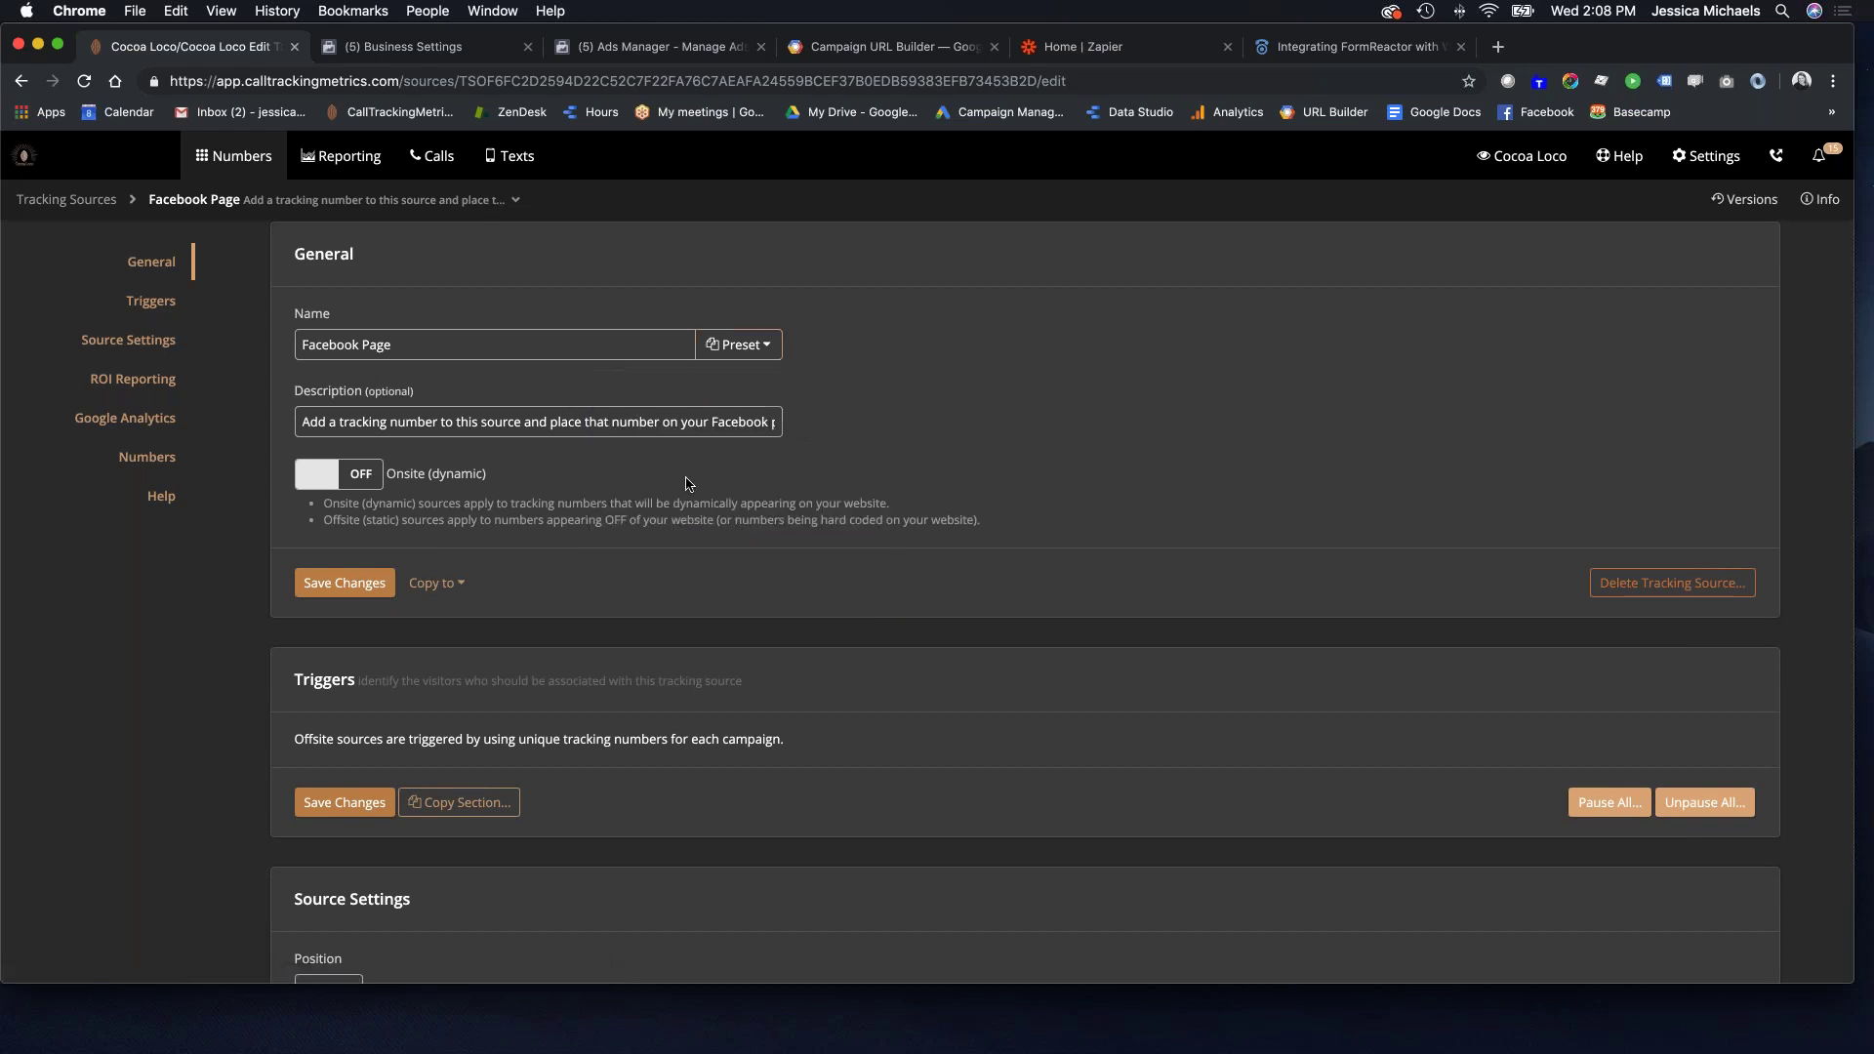
{"action": "scroll", "coordinate": [611, 558], "scroll_direction": "up", "scroll_amount": 2}
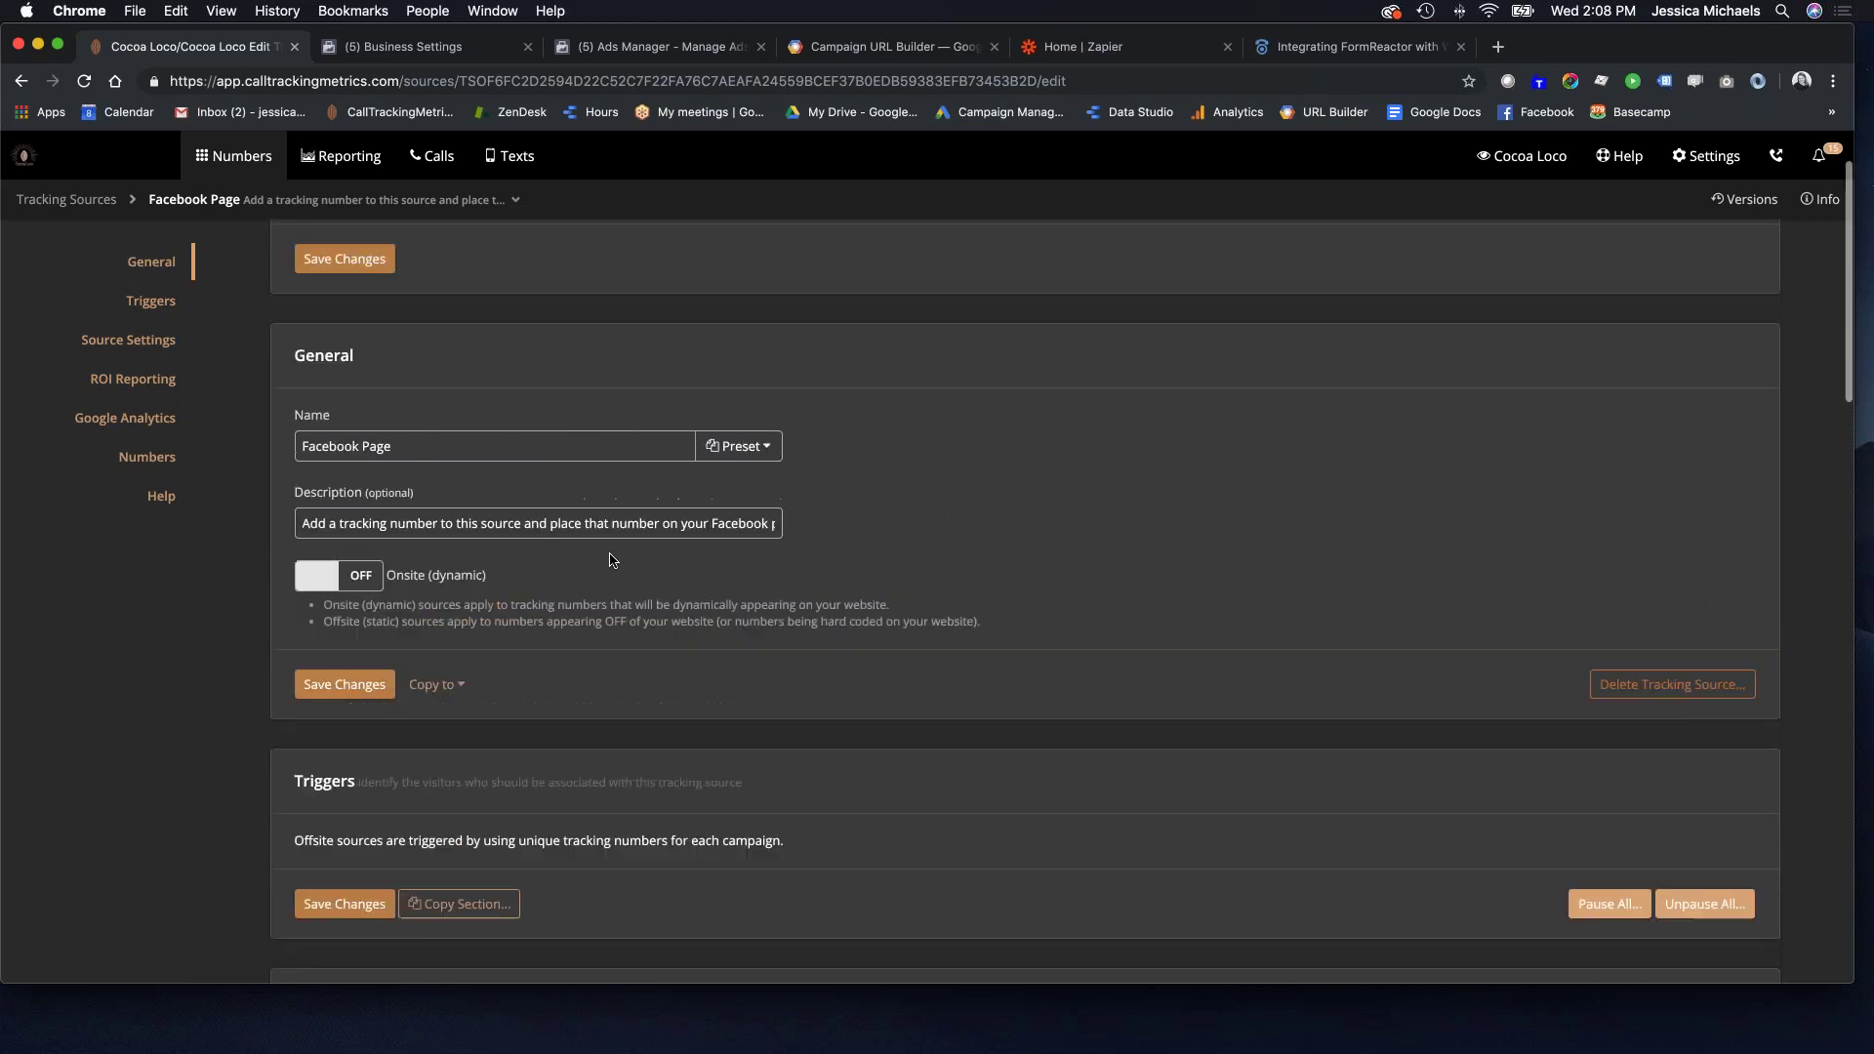
Return to the tracking sources, open the call log and filter the calls by "facebook".
{"action": "left_click", "coordinate": [78, 201]}
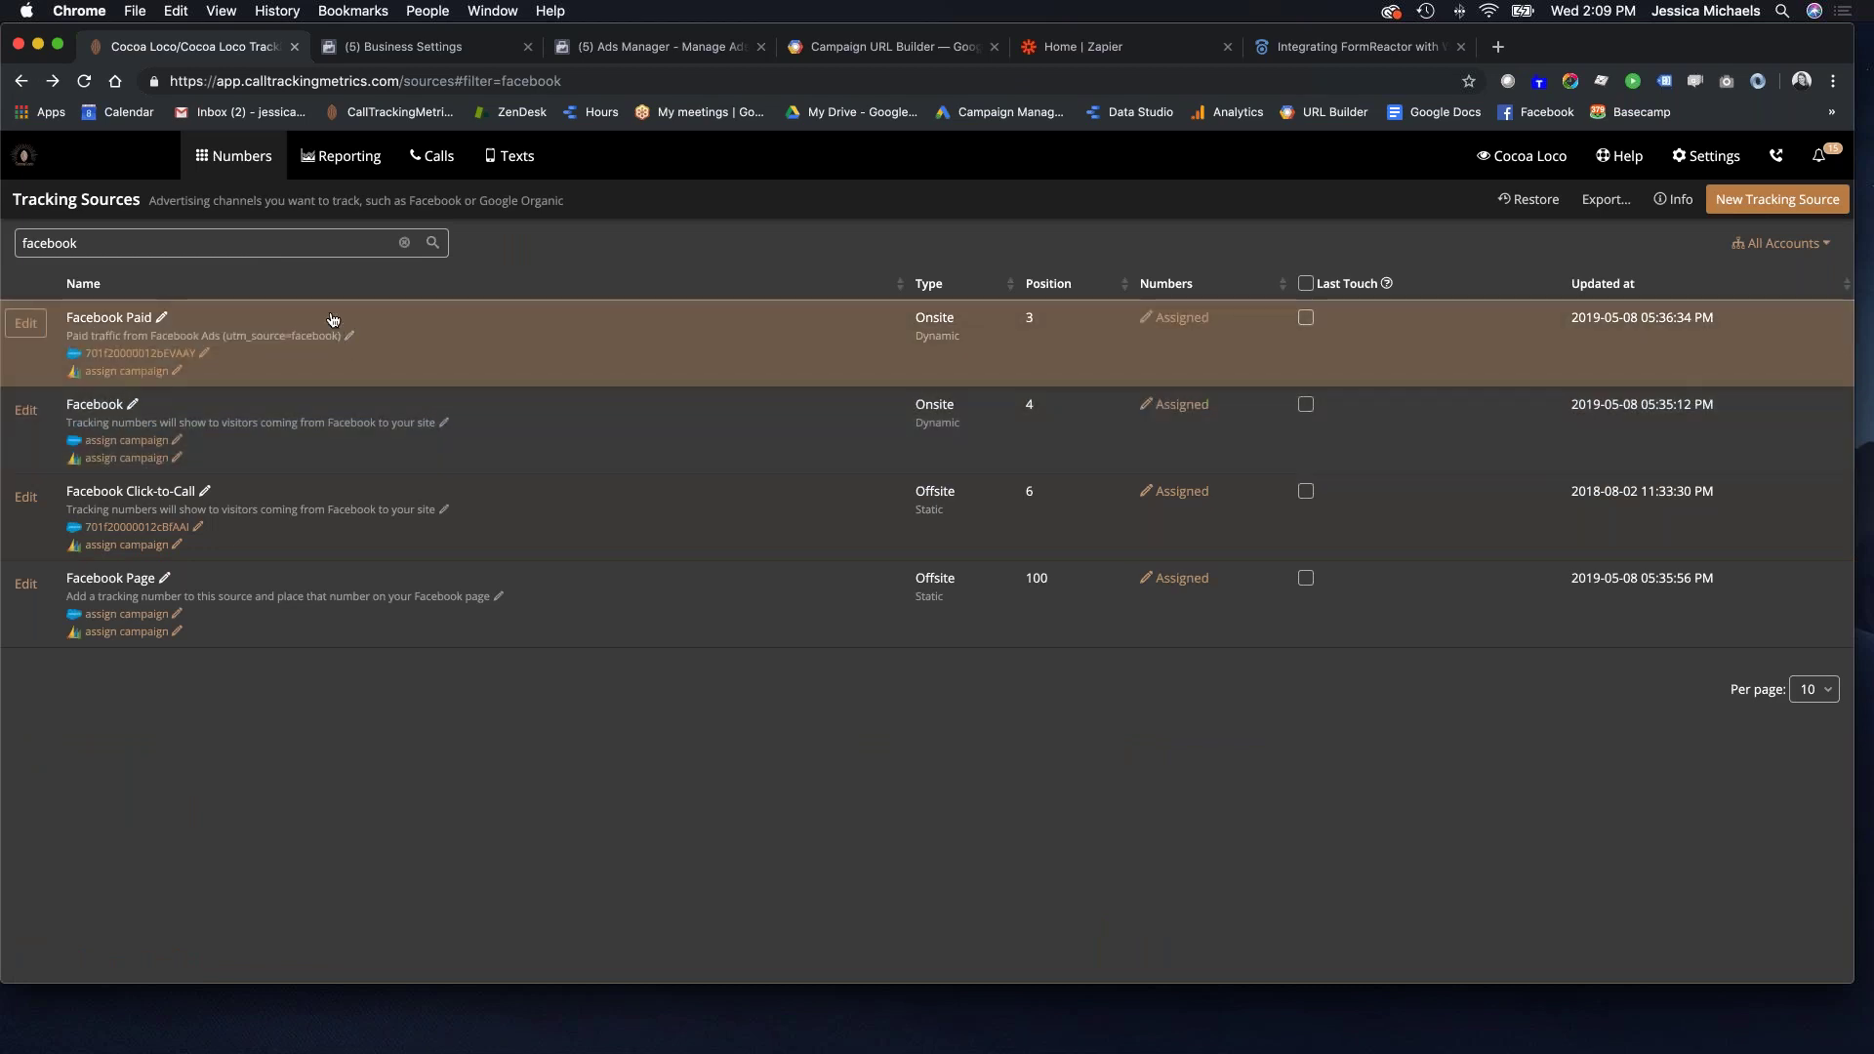
{"action": "left_click", "coordinate": [417, 159]}
{"action": "left_click", "coordinate": [154, 273]}
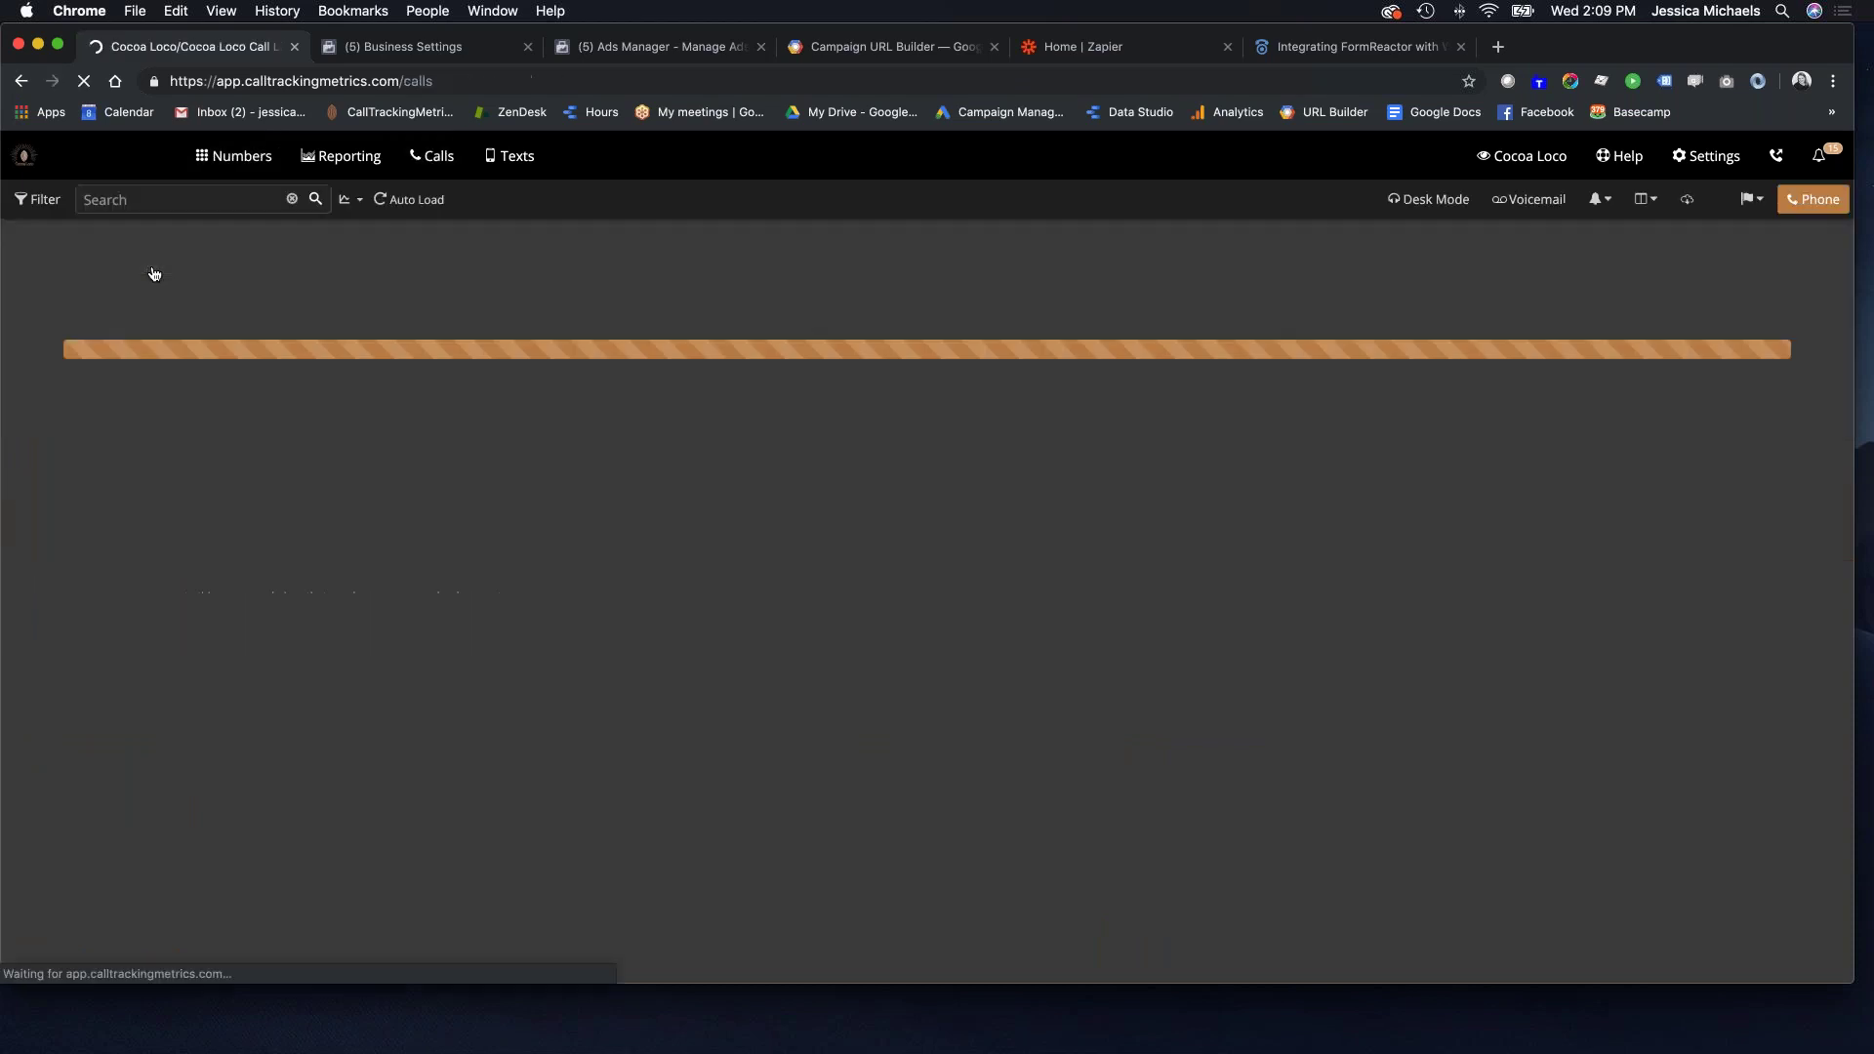
{"action": "left_click", "coordinate": [182, 199]}
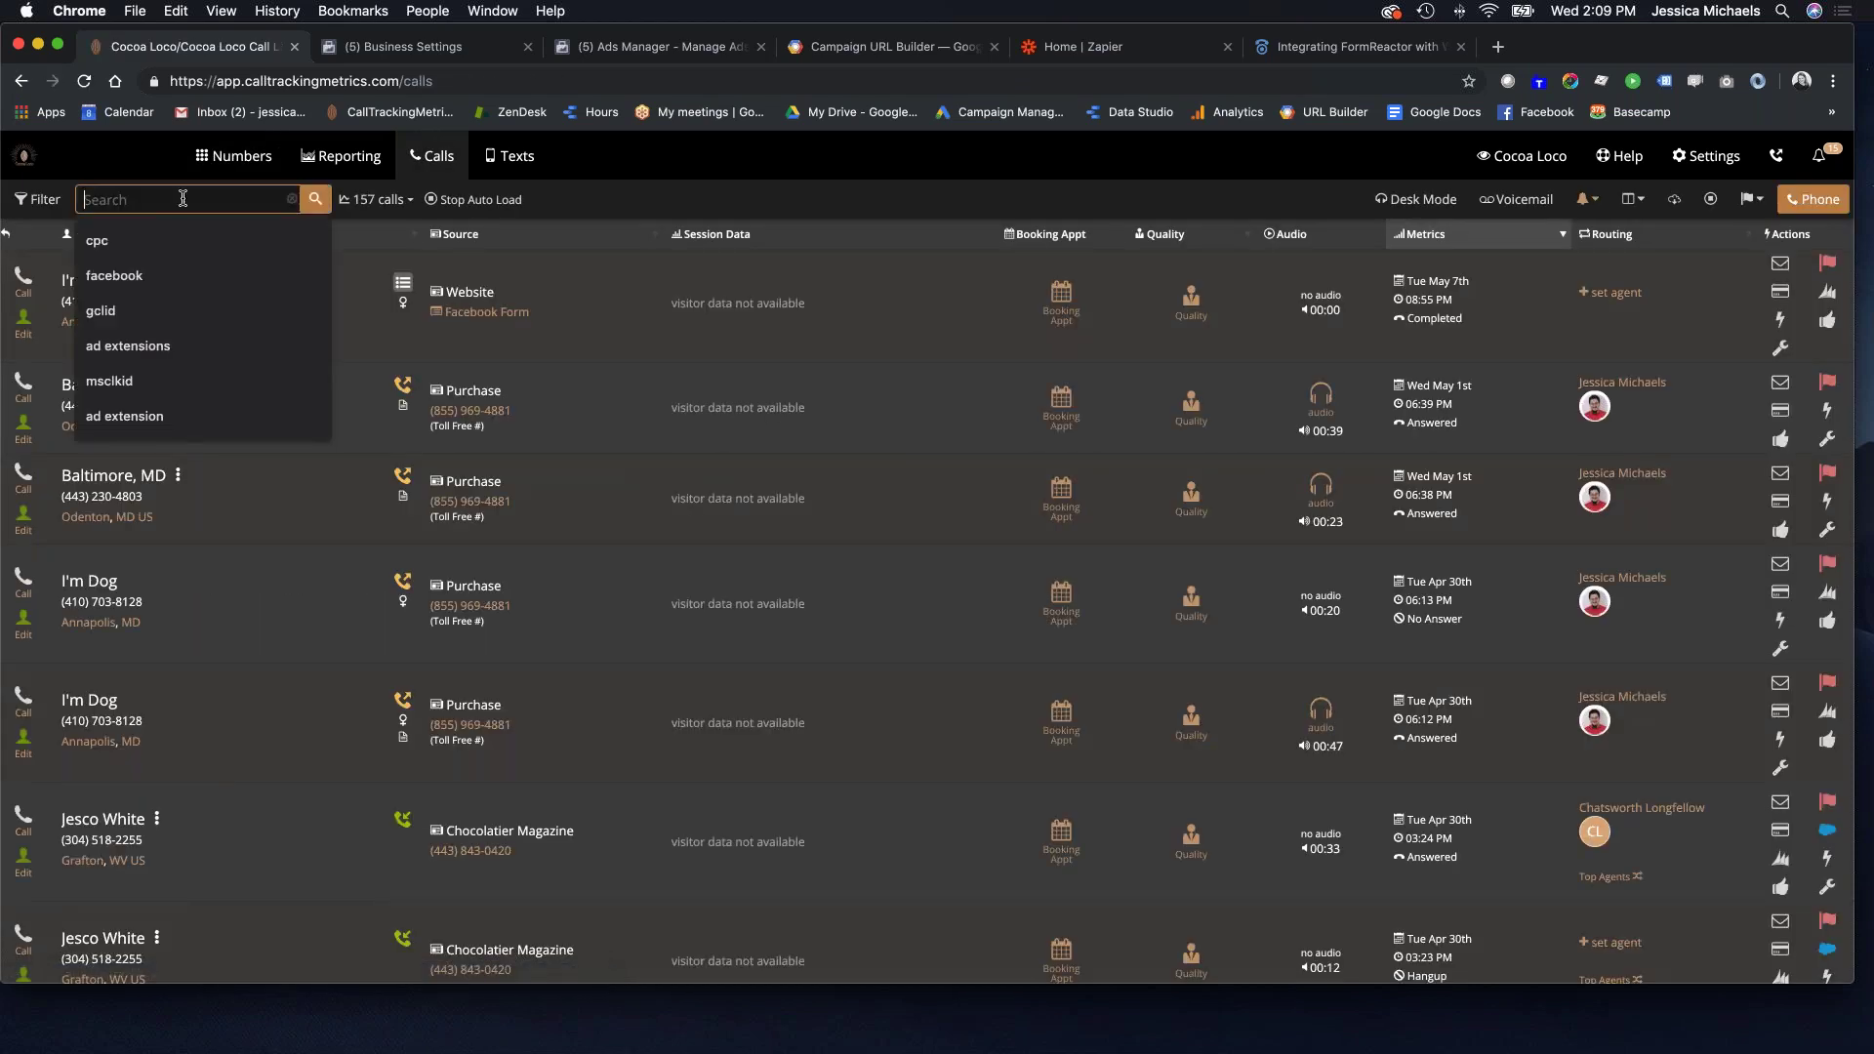
{"action": "type", "text": "facebook"}
{"action": "left_click", "coordinate": [311, 198]}
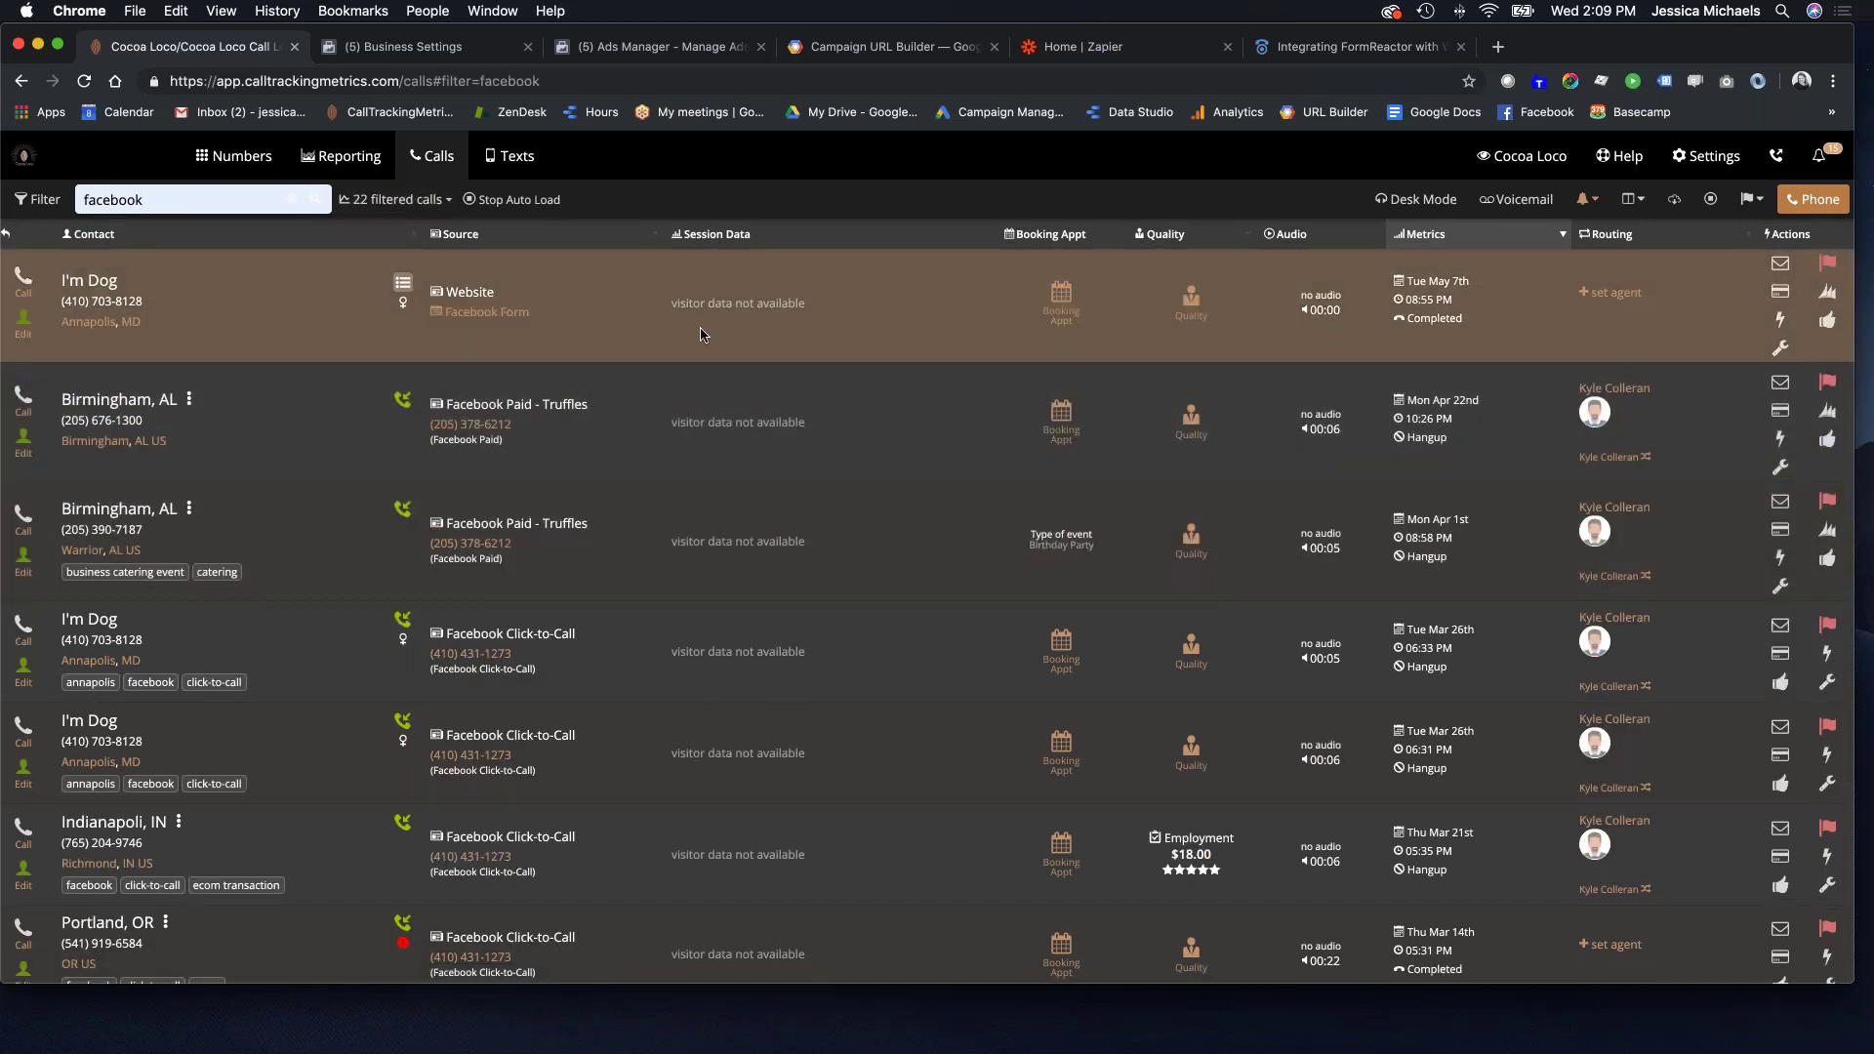
Find the Facebook Paid - Truffles call of July 30, 2018 referred by m.facebook.com and open its visitor detail.
{"action": "scroll", "coordinate": [786, 610], "scroll_direction": "down", "scroll_amount": 5}
{"action": "scroll", "coordinate": [786, 609], "scroll_direction": "down", "scroll_amount": 15}
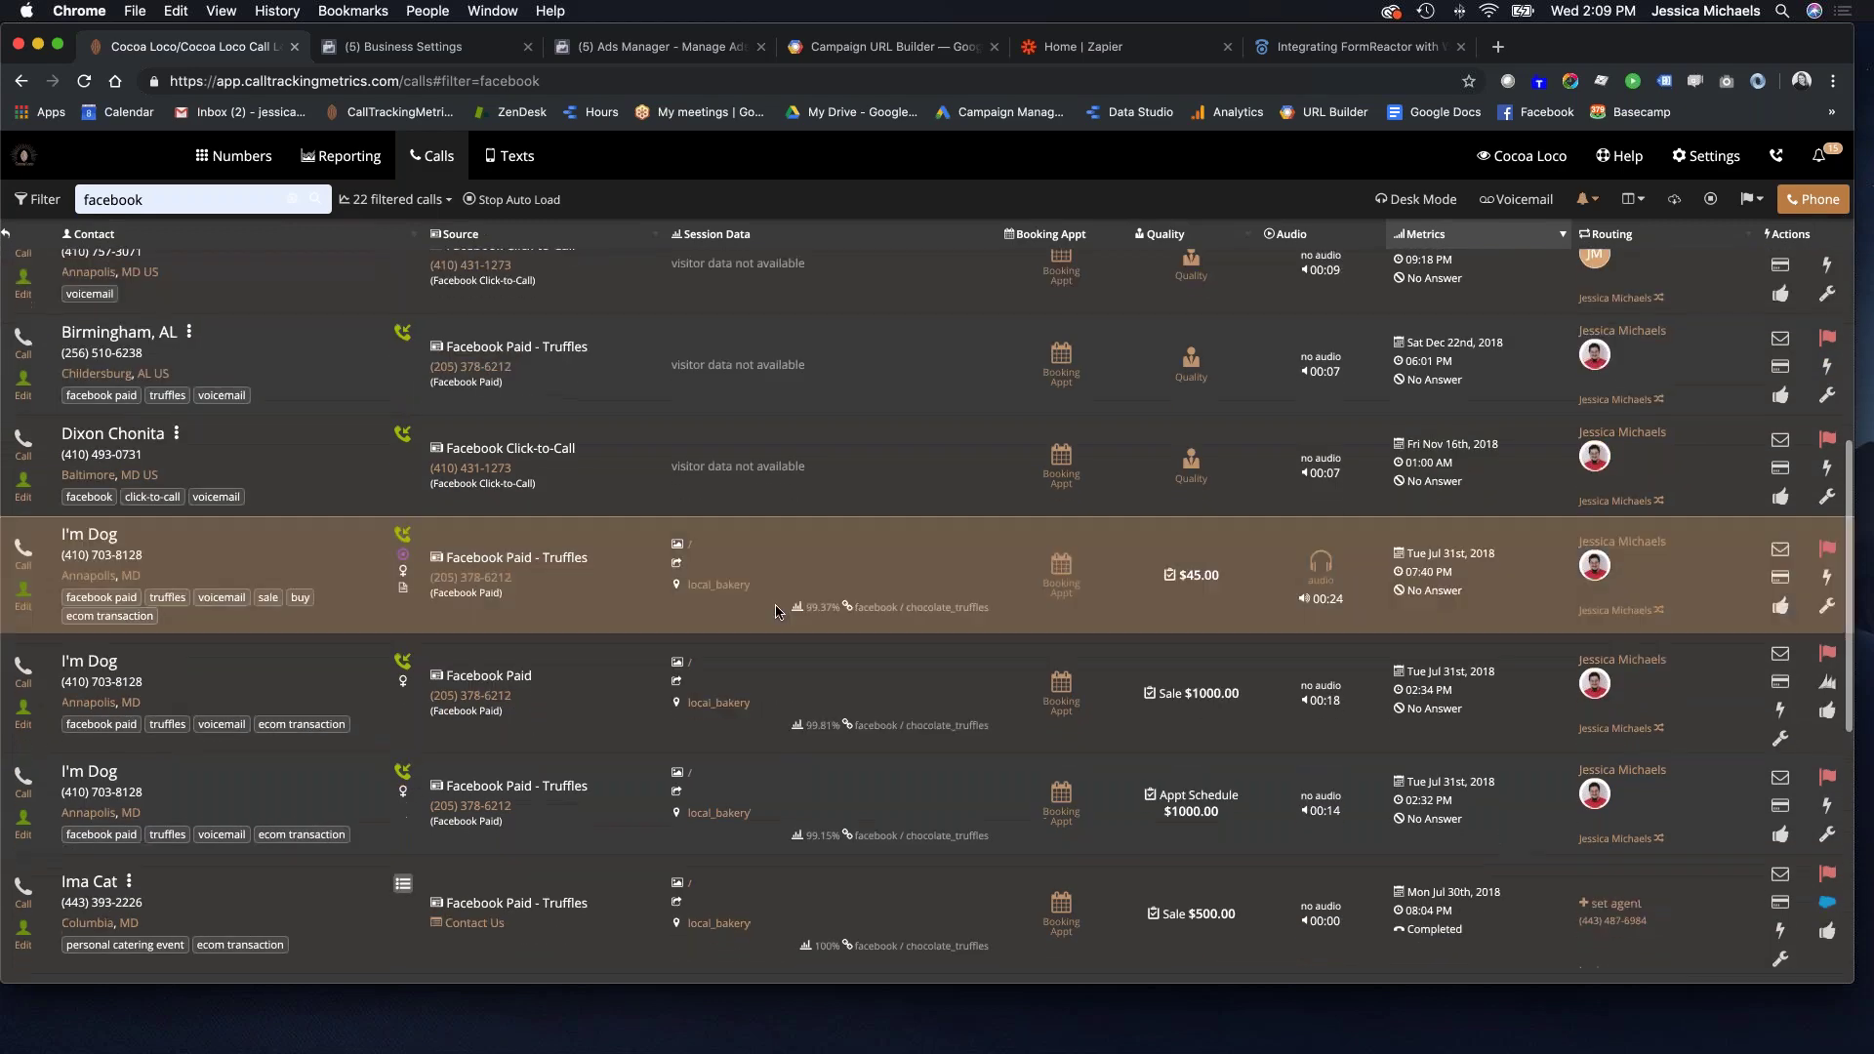
{"action": "scroll", "coordinate": [773, 611], "scroll_direction": "down", "scroll_amount": 2}
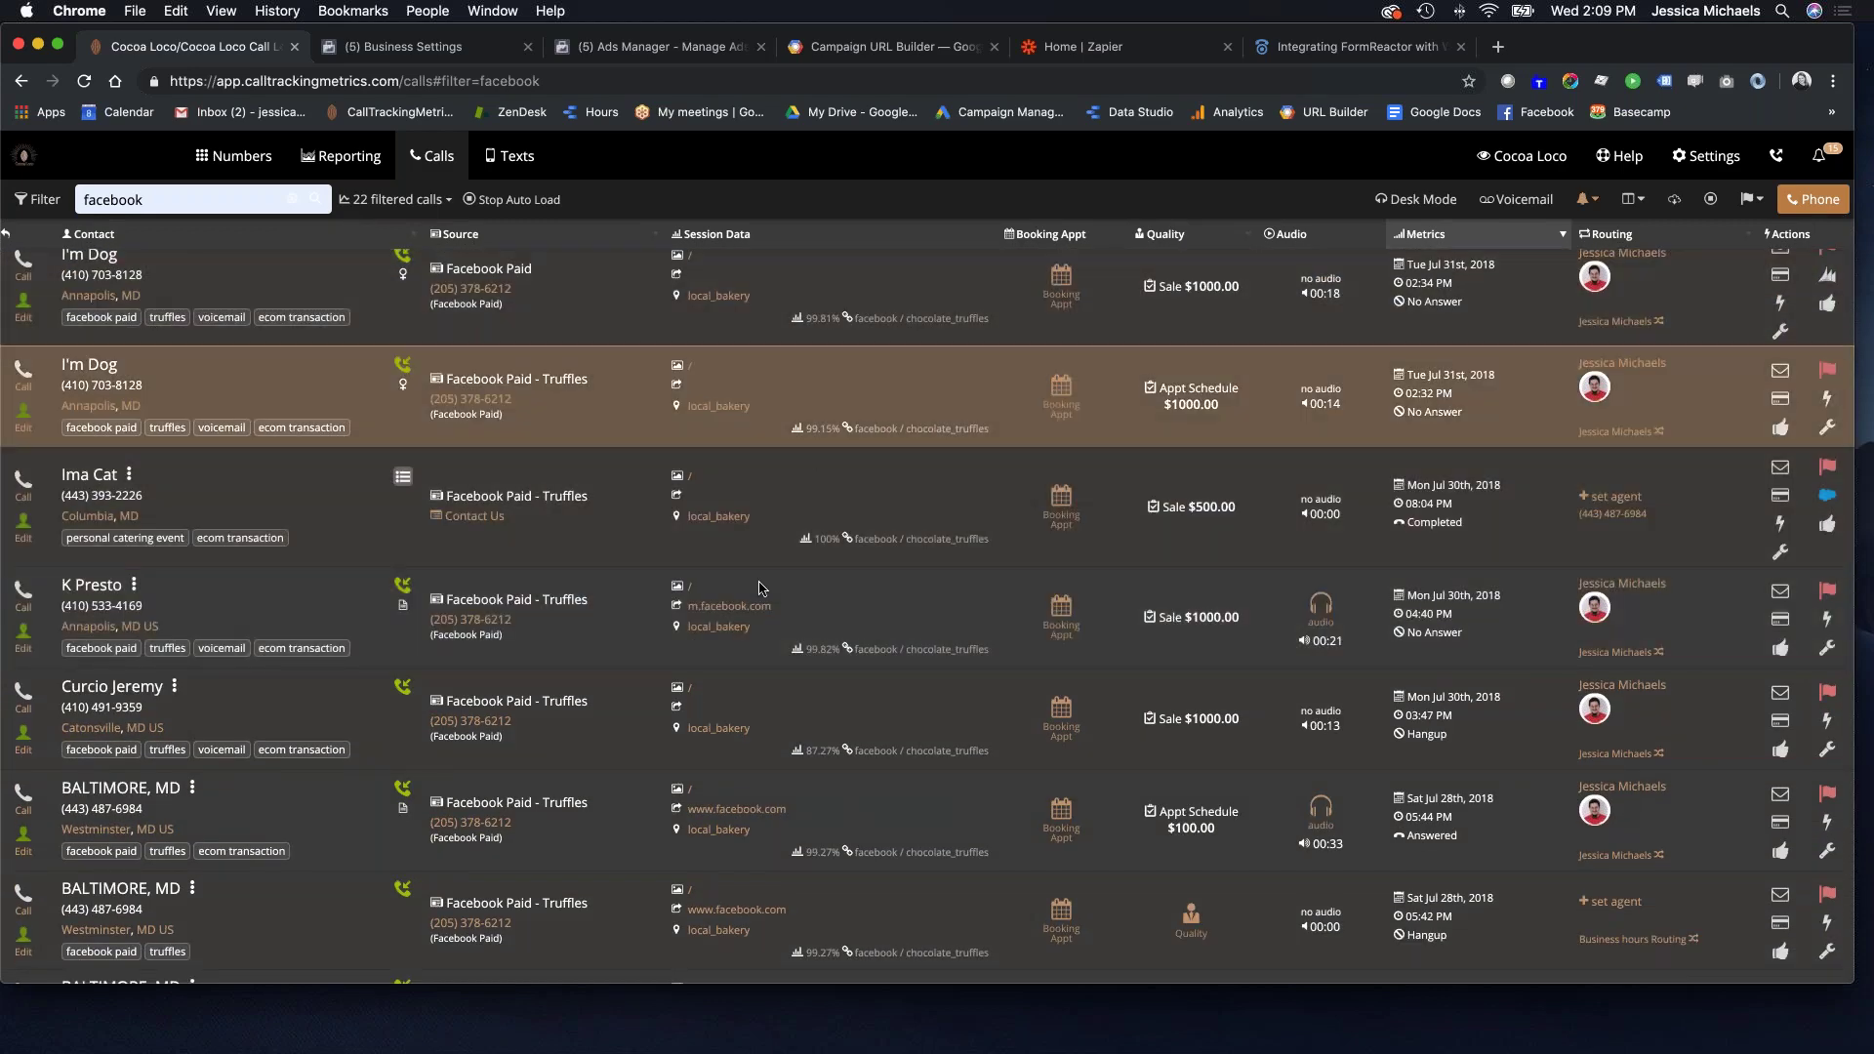
{"action": "left_click", "coordinate": [849, 630]}
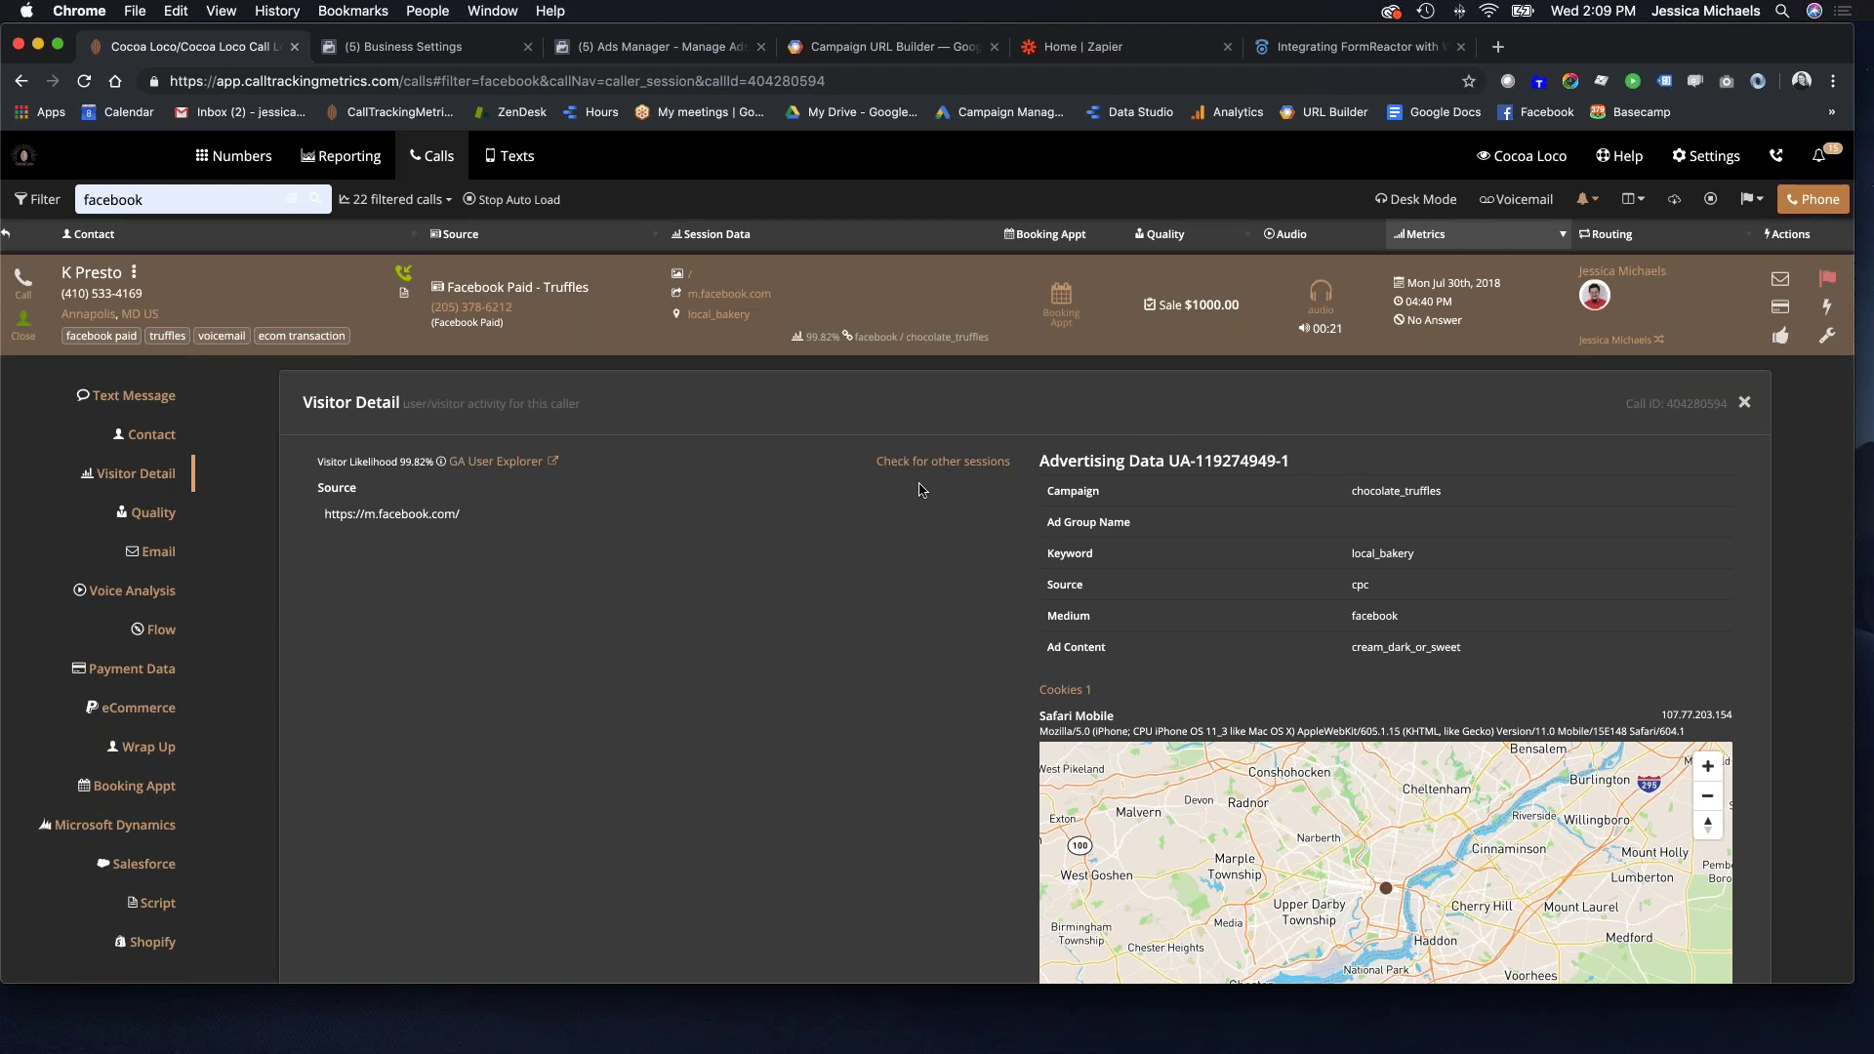
Check the call for other sessions, read the landing website URL's full UTM parameters and close the visitor detail.
{"action": "left_click", "coordinate": [942, 461]}
{"action": "left_click", "coordinate": [942, 462]}
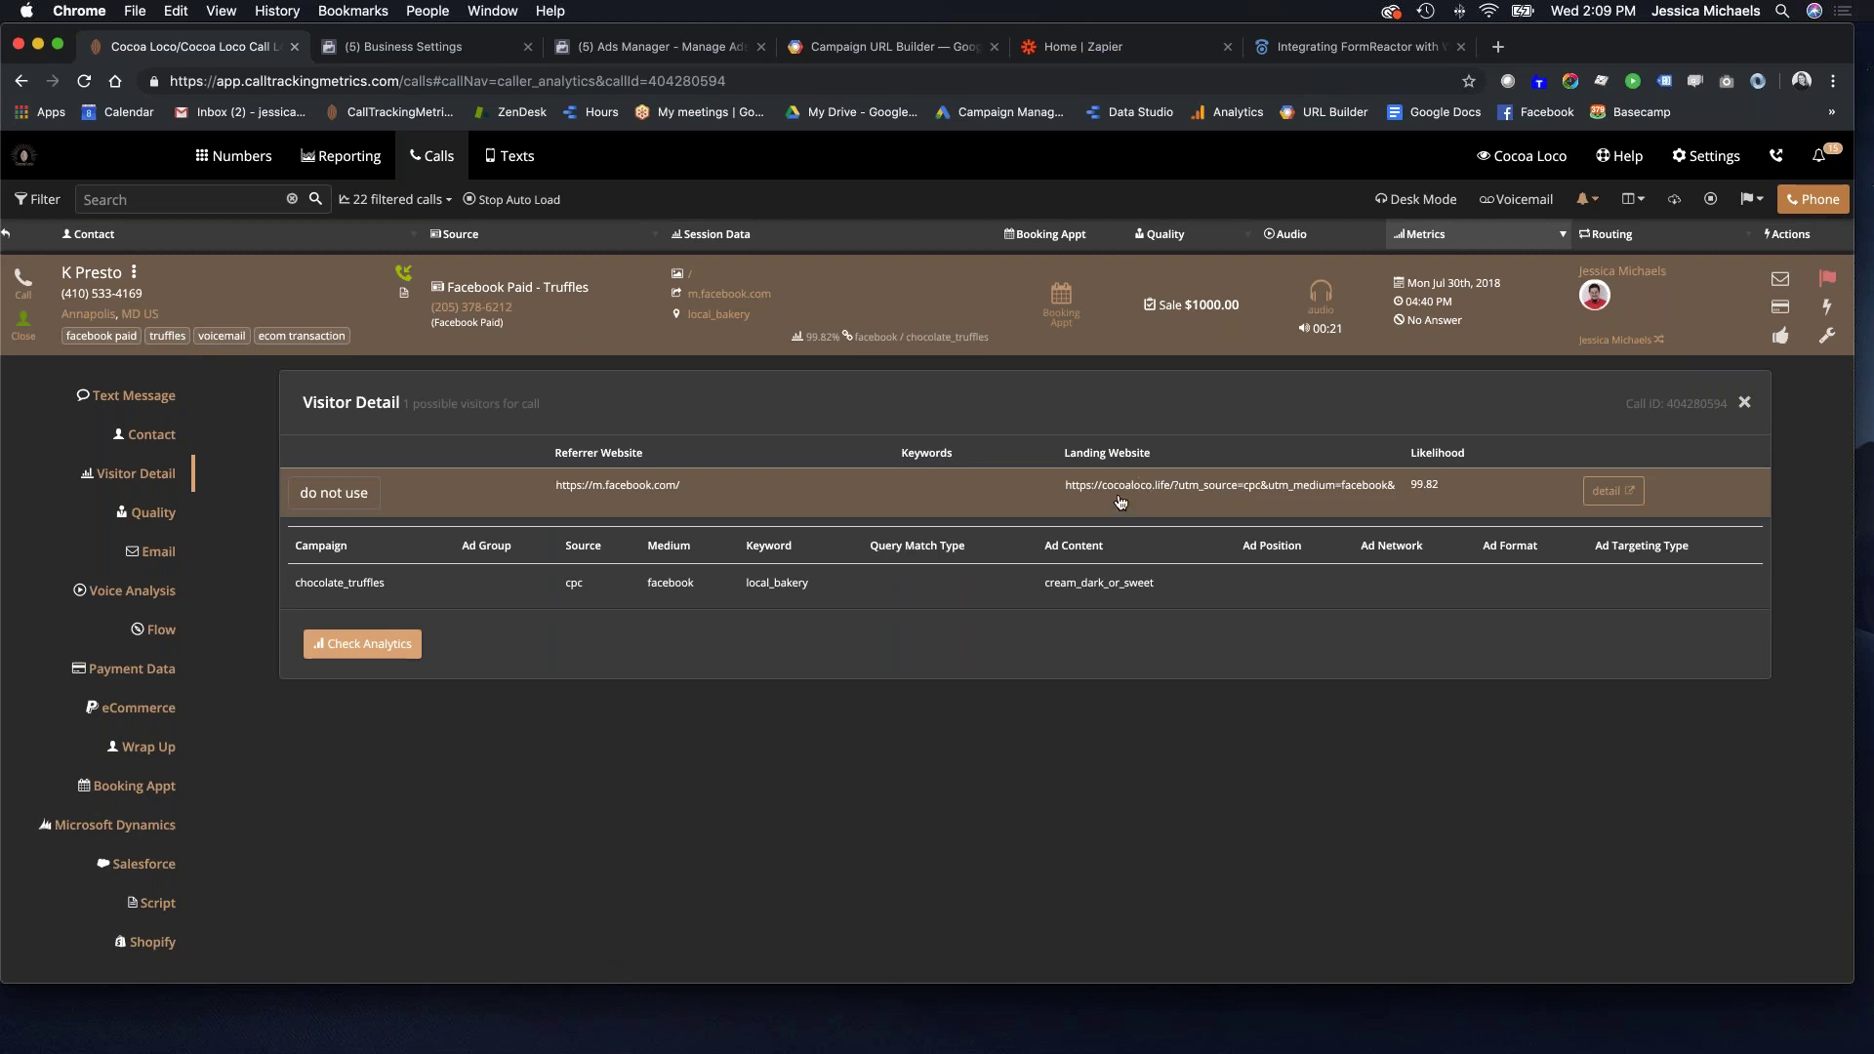
{"action": "scroll", "coordinate": [1161, 493], "scroll_direction": "right", "scroll_amount": 4}
{"action": "scroll", "coordinate": [1194, 493], "scroll_direction": "right", "scroll_amount": 4}
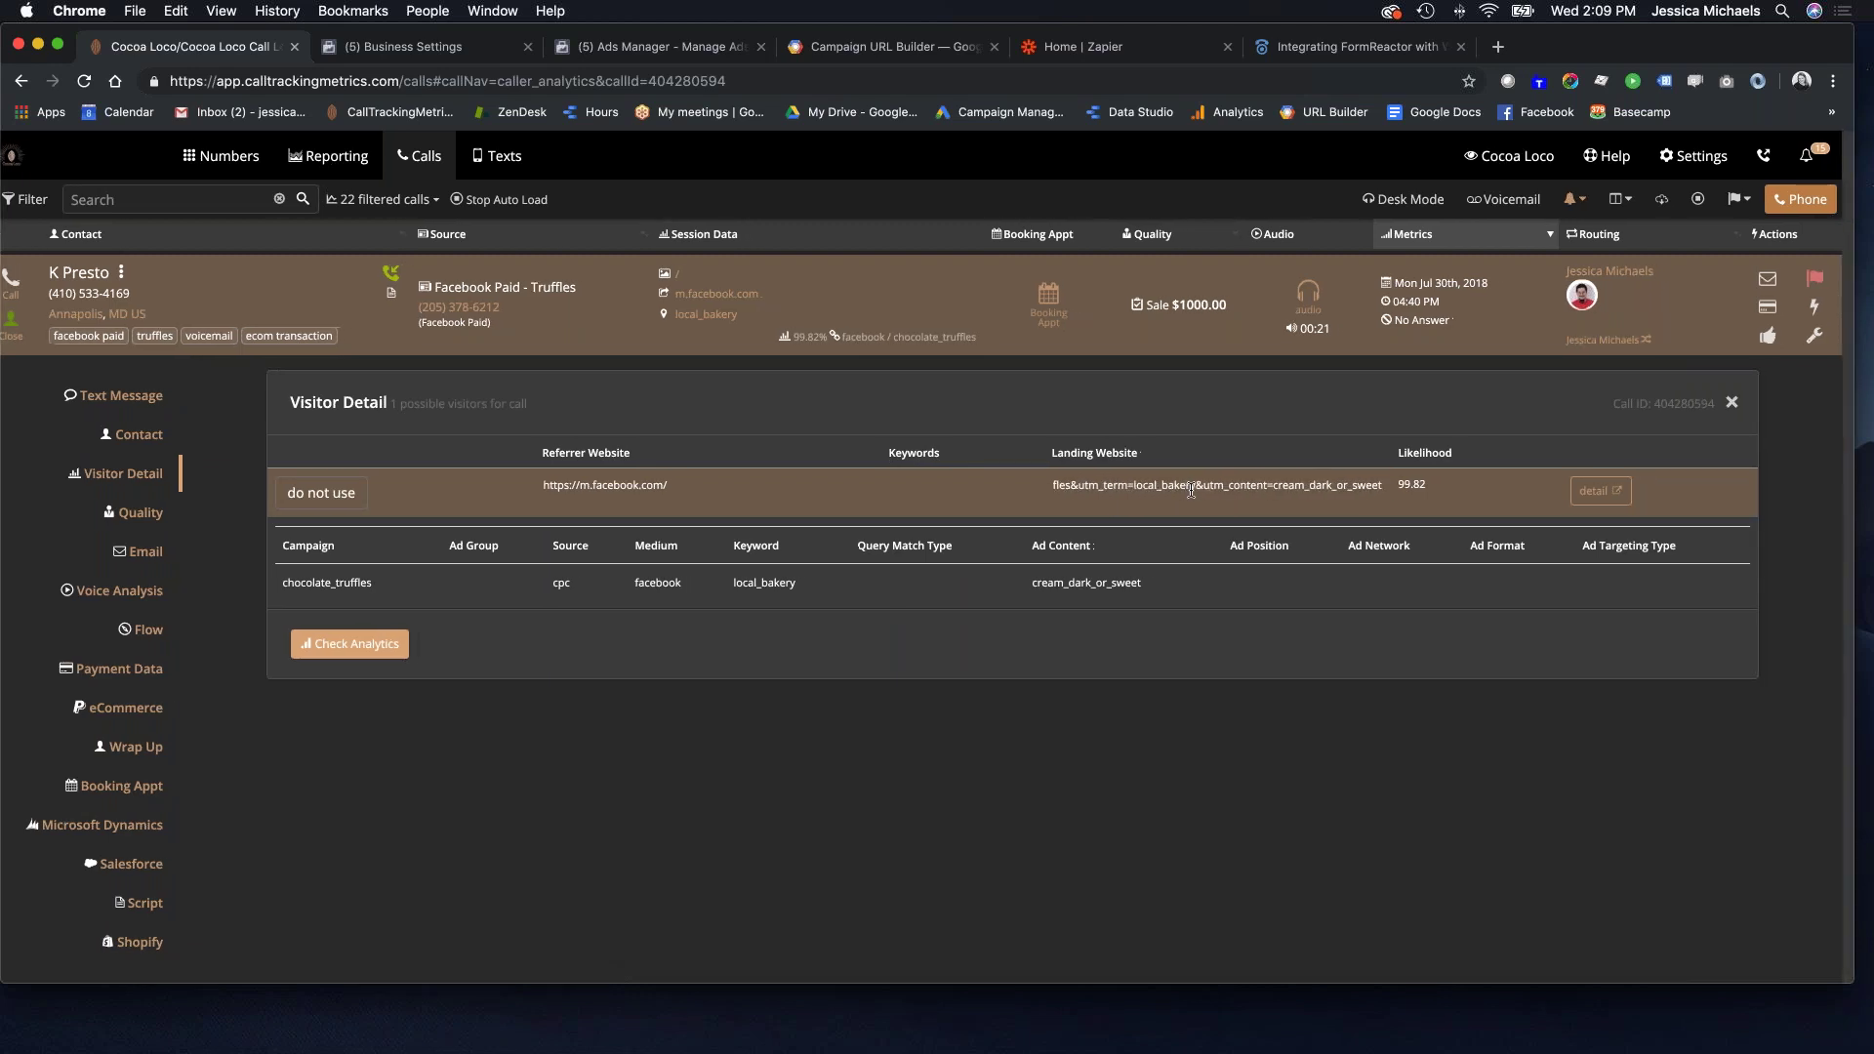
{"action": "scroll", "coordinate": [1107, 488], "scroll_direction": "left", "scroll_amount": 8}
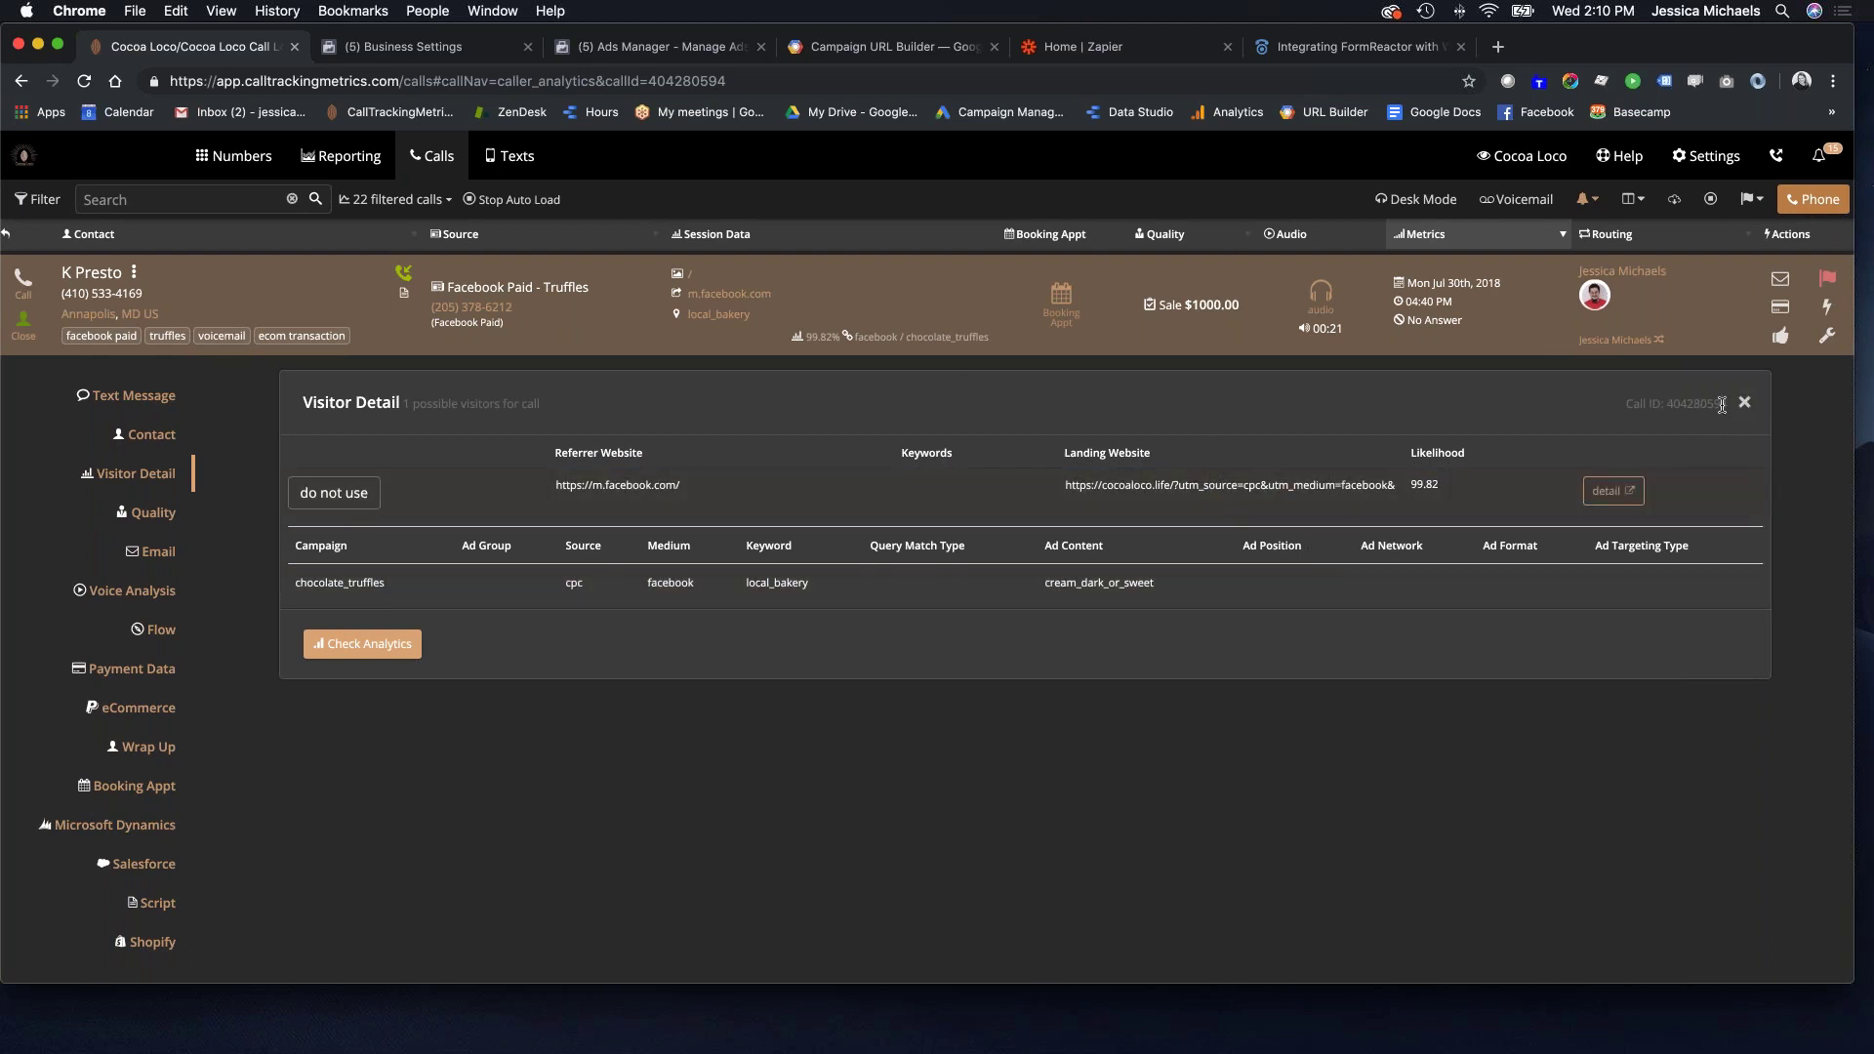
{"action": "left_click", "coordinate": [1744, 402]}
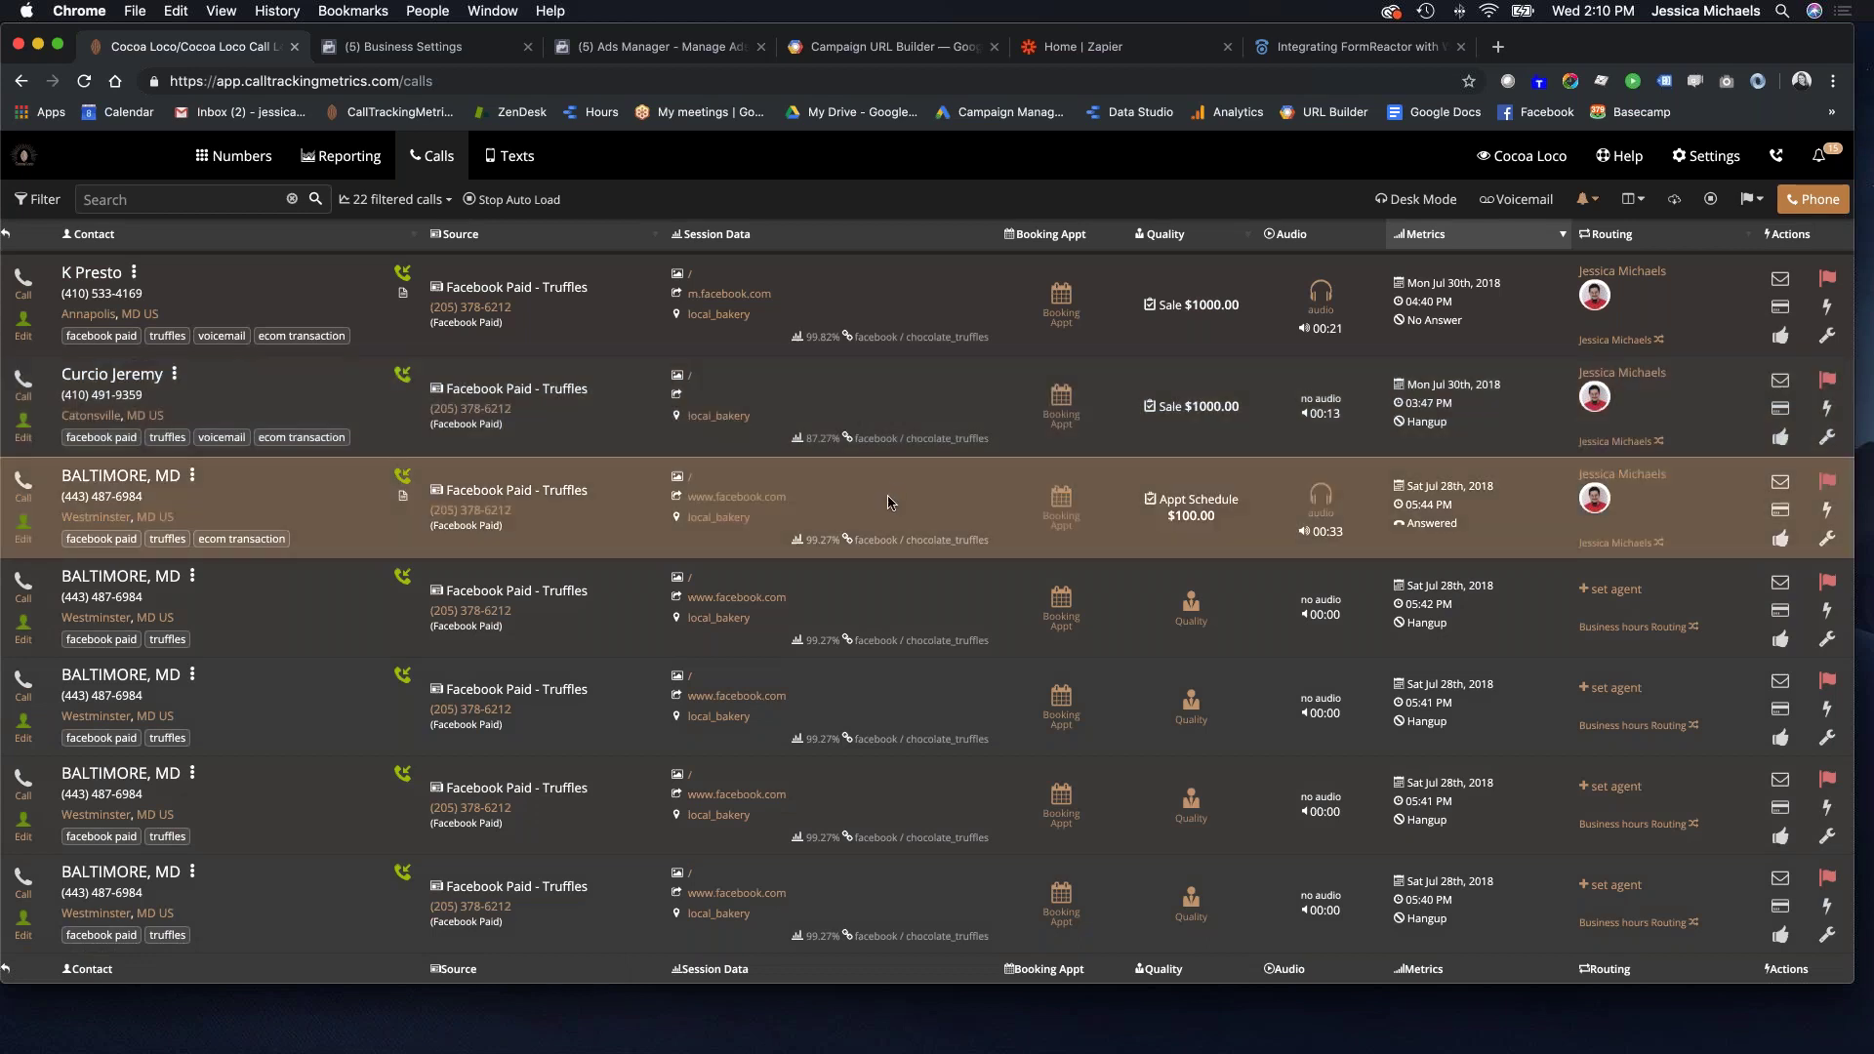
Open the visitor detail of the answered July 28, 2018 Facebook Paid - Truffles call and review its advertising data and map.
{"action": "left_click", "coordinate": [890, 503]}
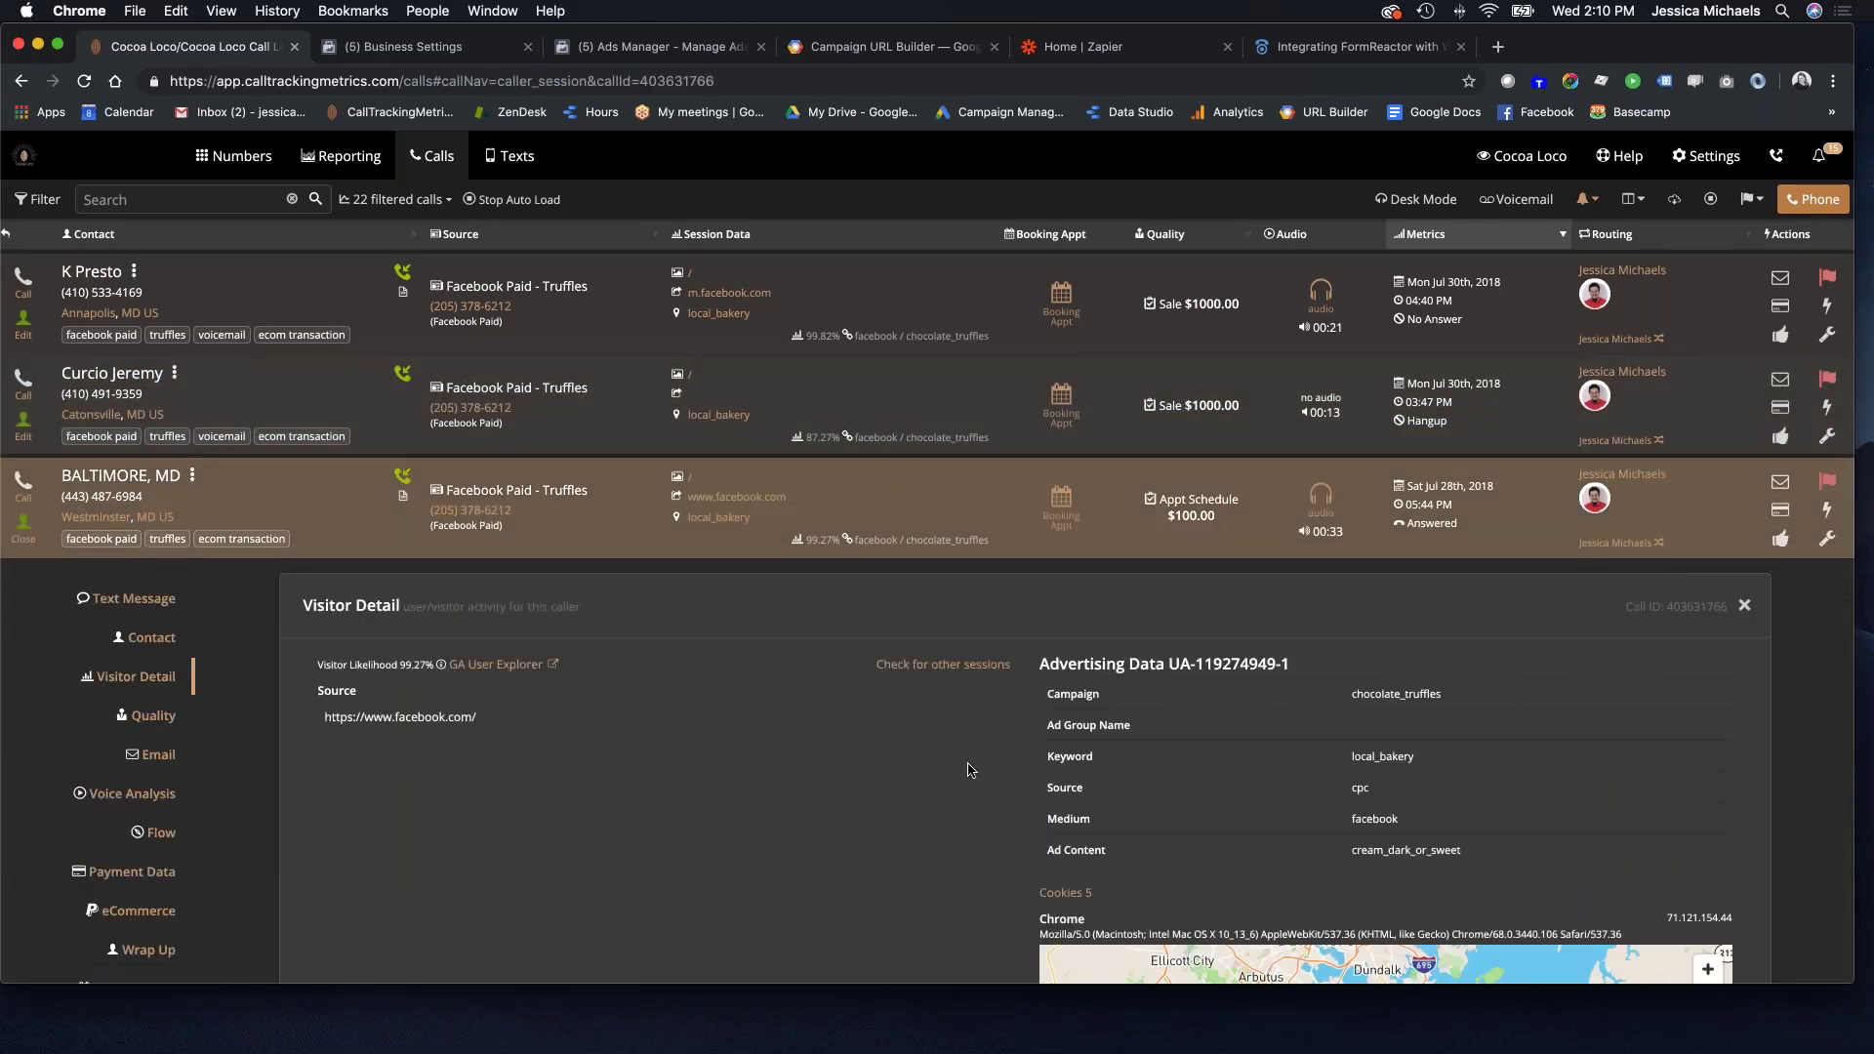
{"action": "scroll", "coordinate": [969, 770], "scroll_direction": "down", "scroll_amount": 2}
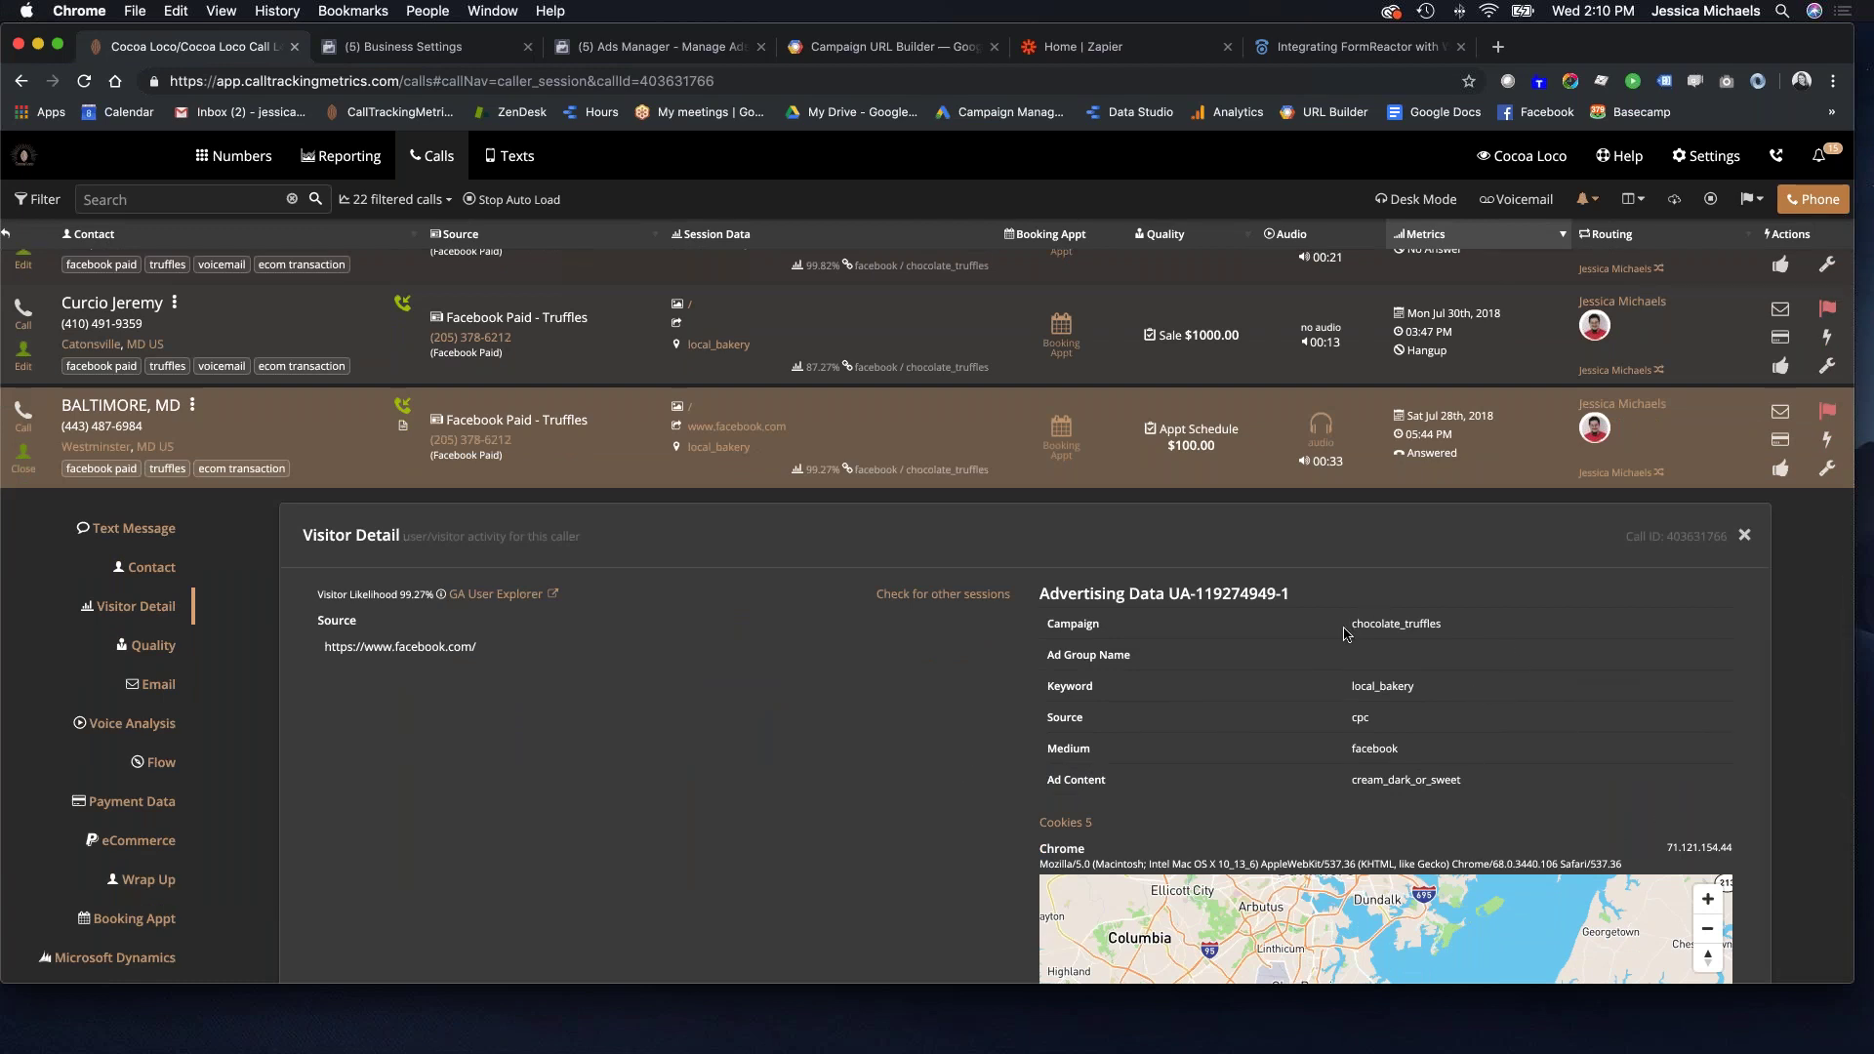
{"action": "scroll", "coordinate": [1286, 650], "scroll_direction": "down", "scroll_amount": 5}
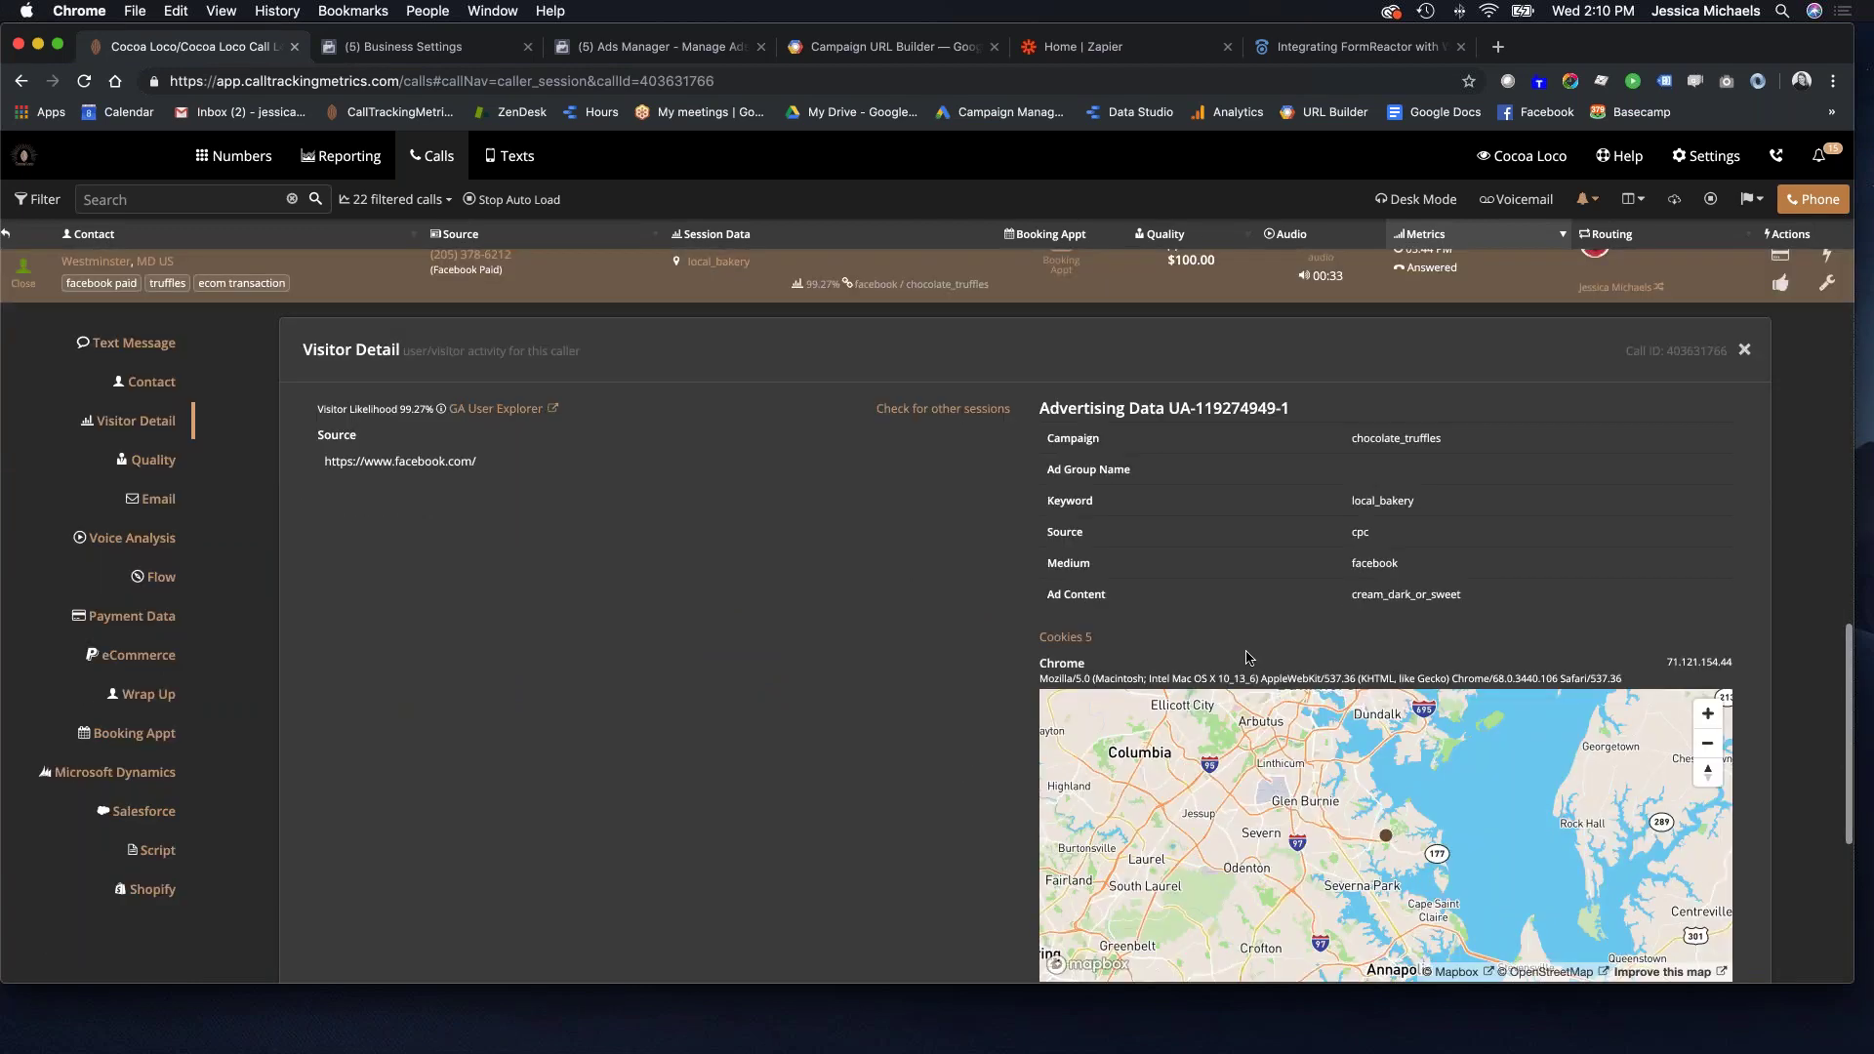
{"action": "scroll", "coordinate": [900, 576], "scroll_direction": "down", "scroll_amount": 5}
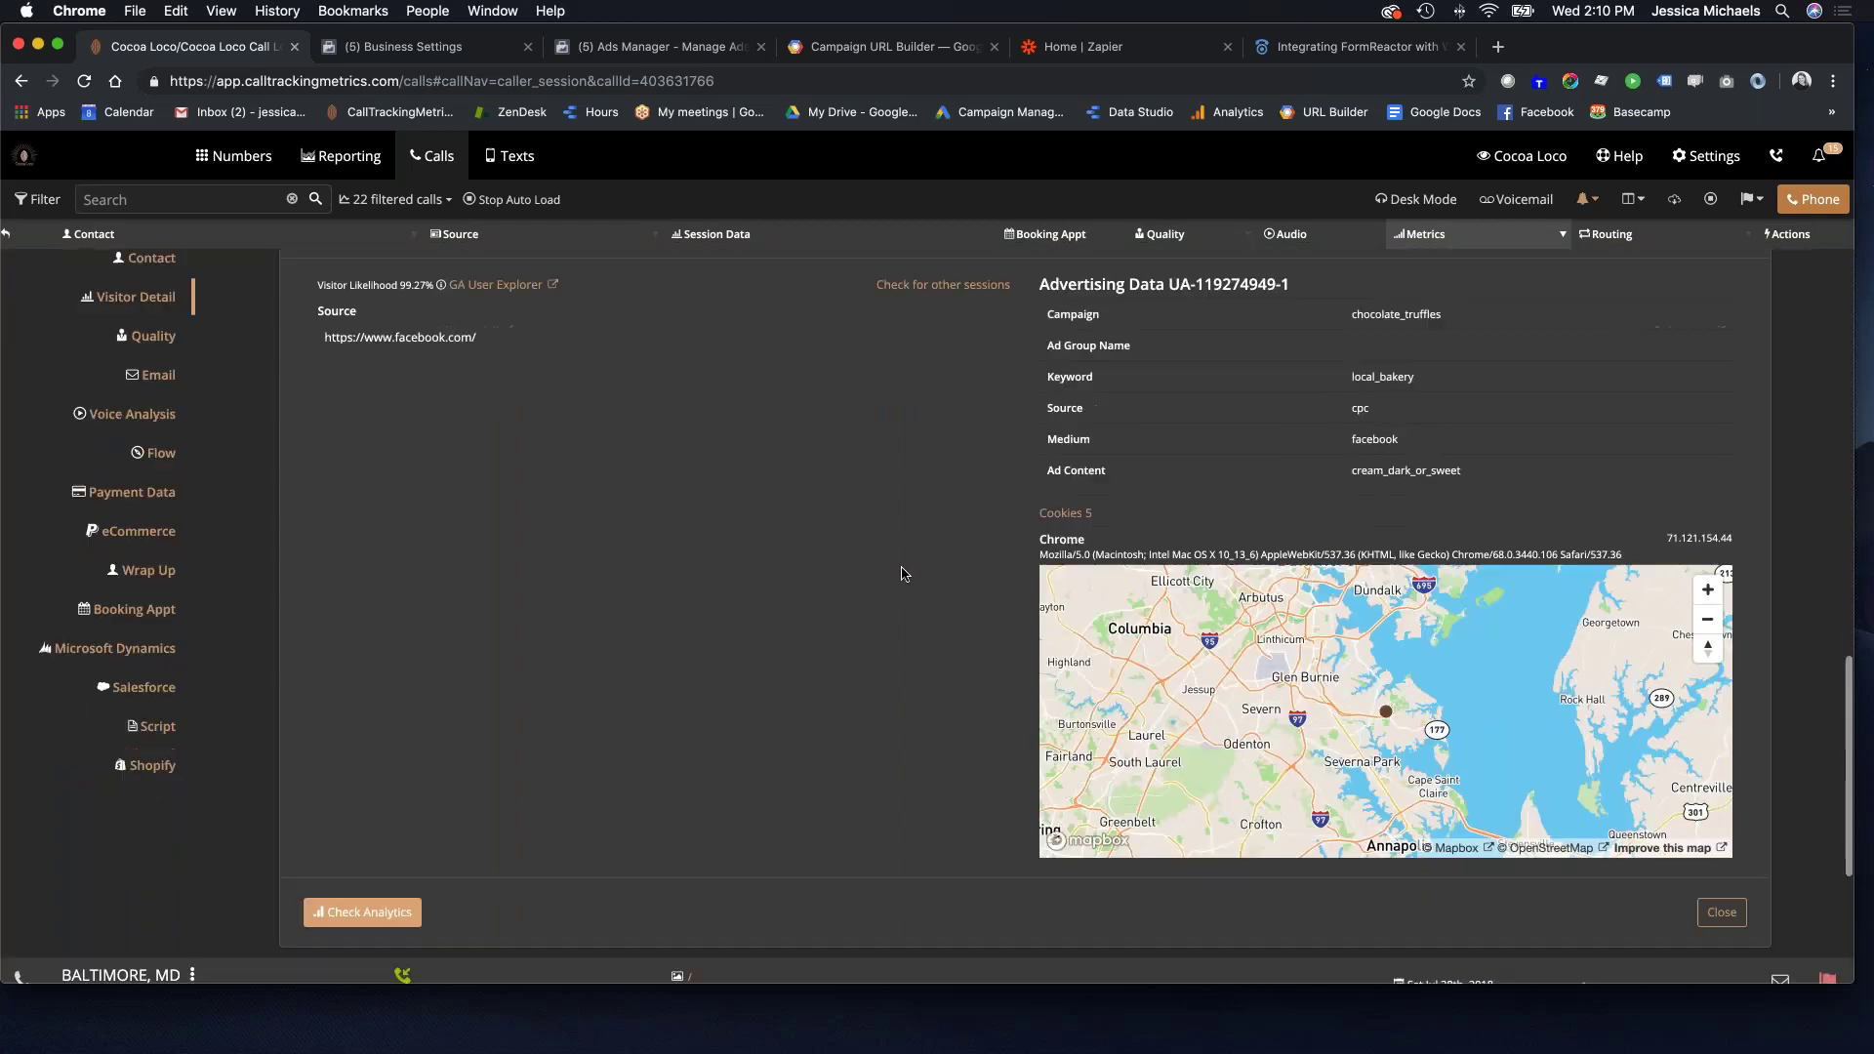
{"action": "scroll", "coordinate": [900, 576], "scroll_direction": "up", "scroll_amount": 5}
{"action": "scroll", "coordinate": [900, 576], "scroll_direction": "up", "scroll_amount": 3}
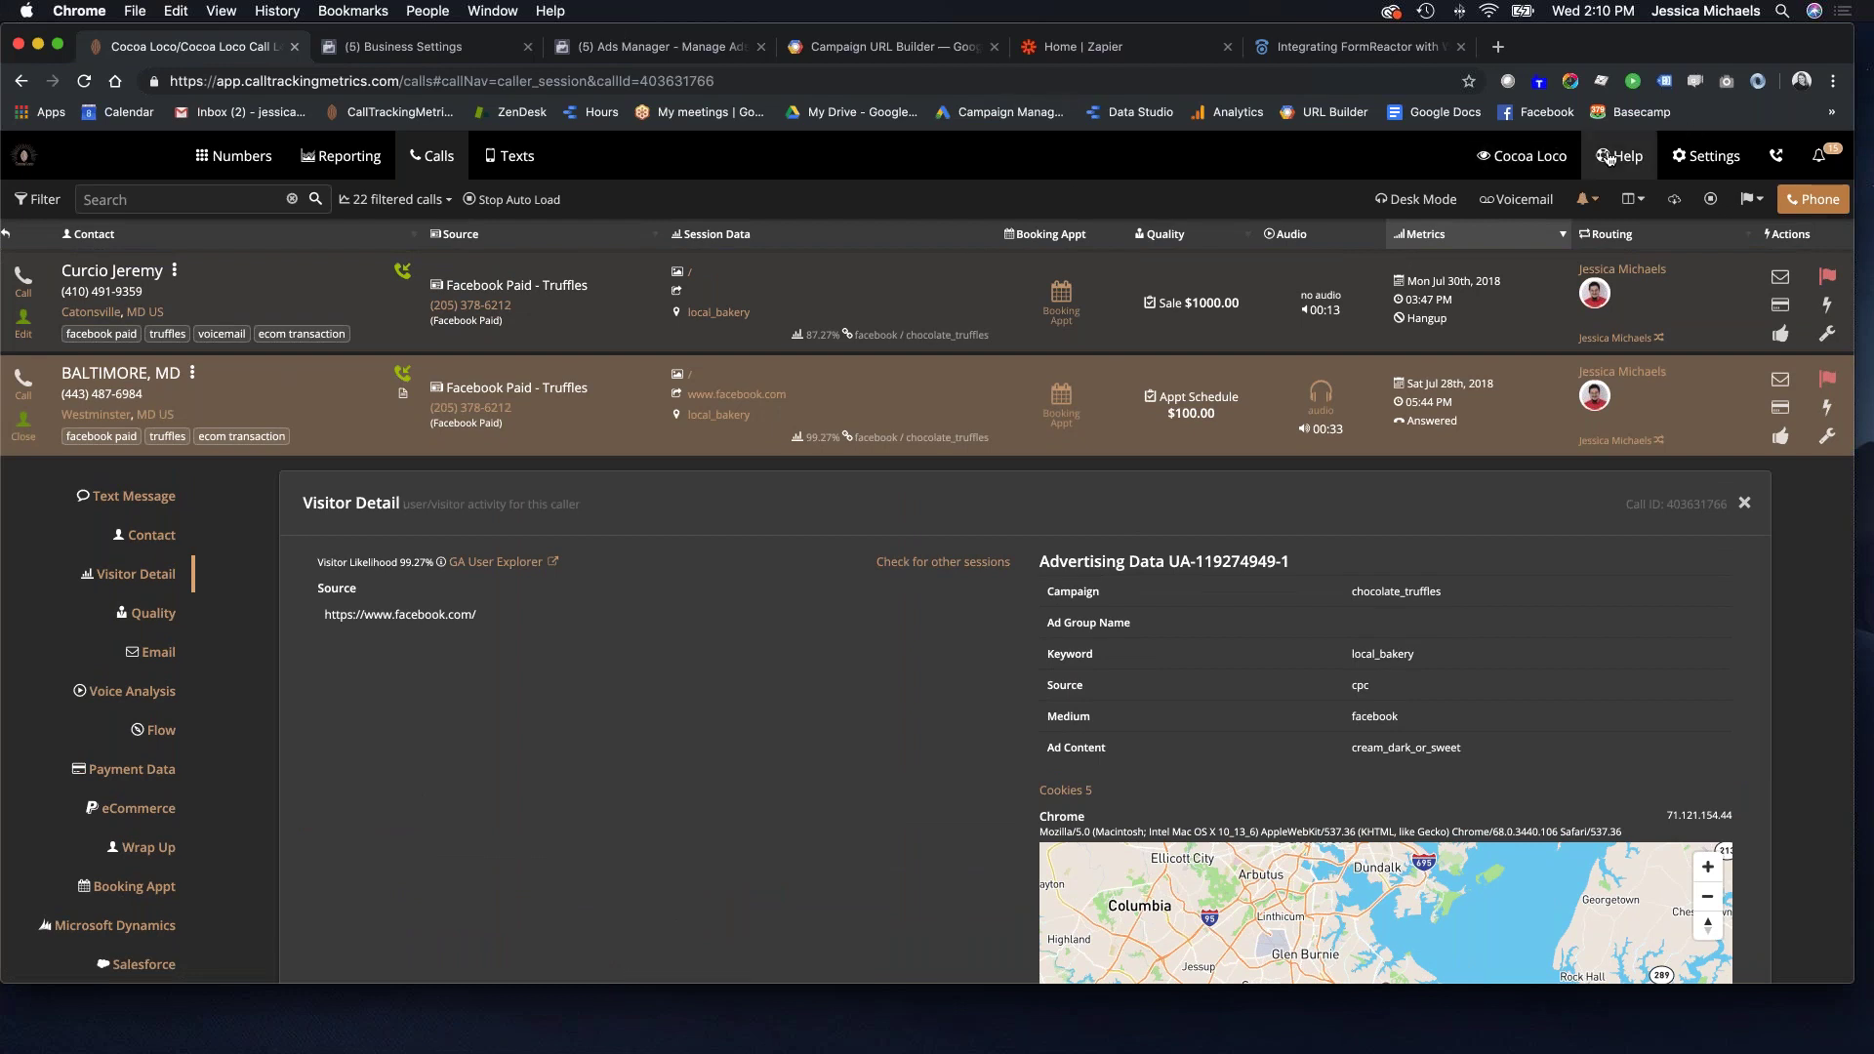
Open the account's integrations and search them for "facebook".
{"action": "left_click", "coordinate": [1718, 164]}
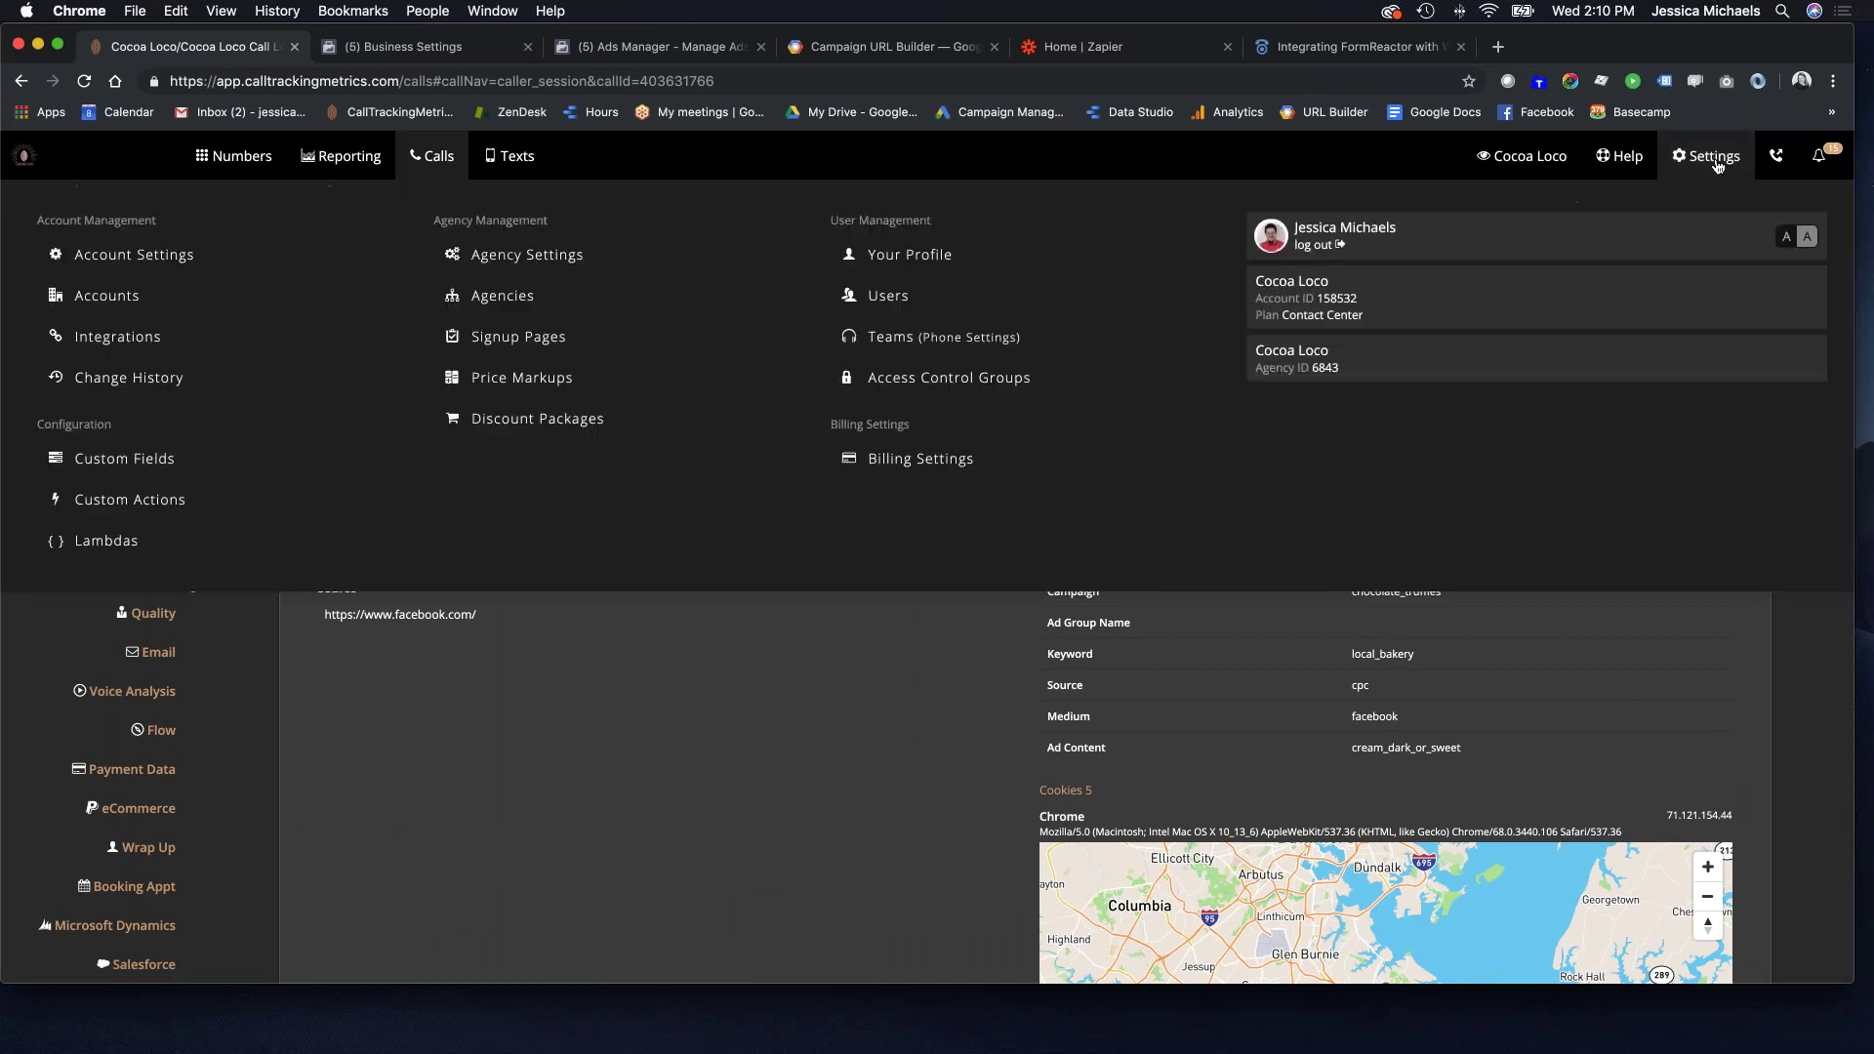
{"action": "left_click", "coordinate": [157, 342]}
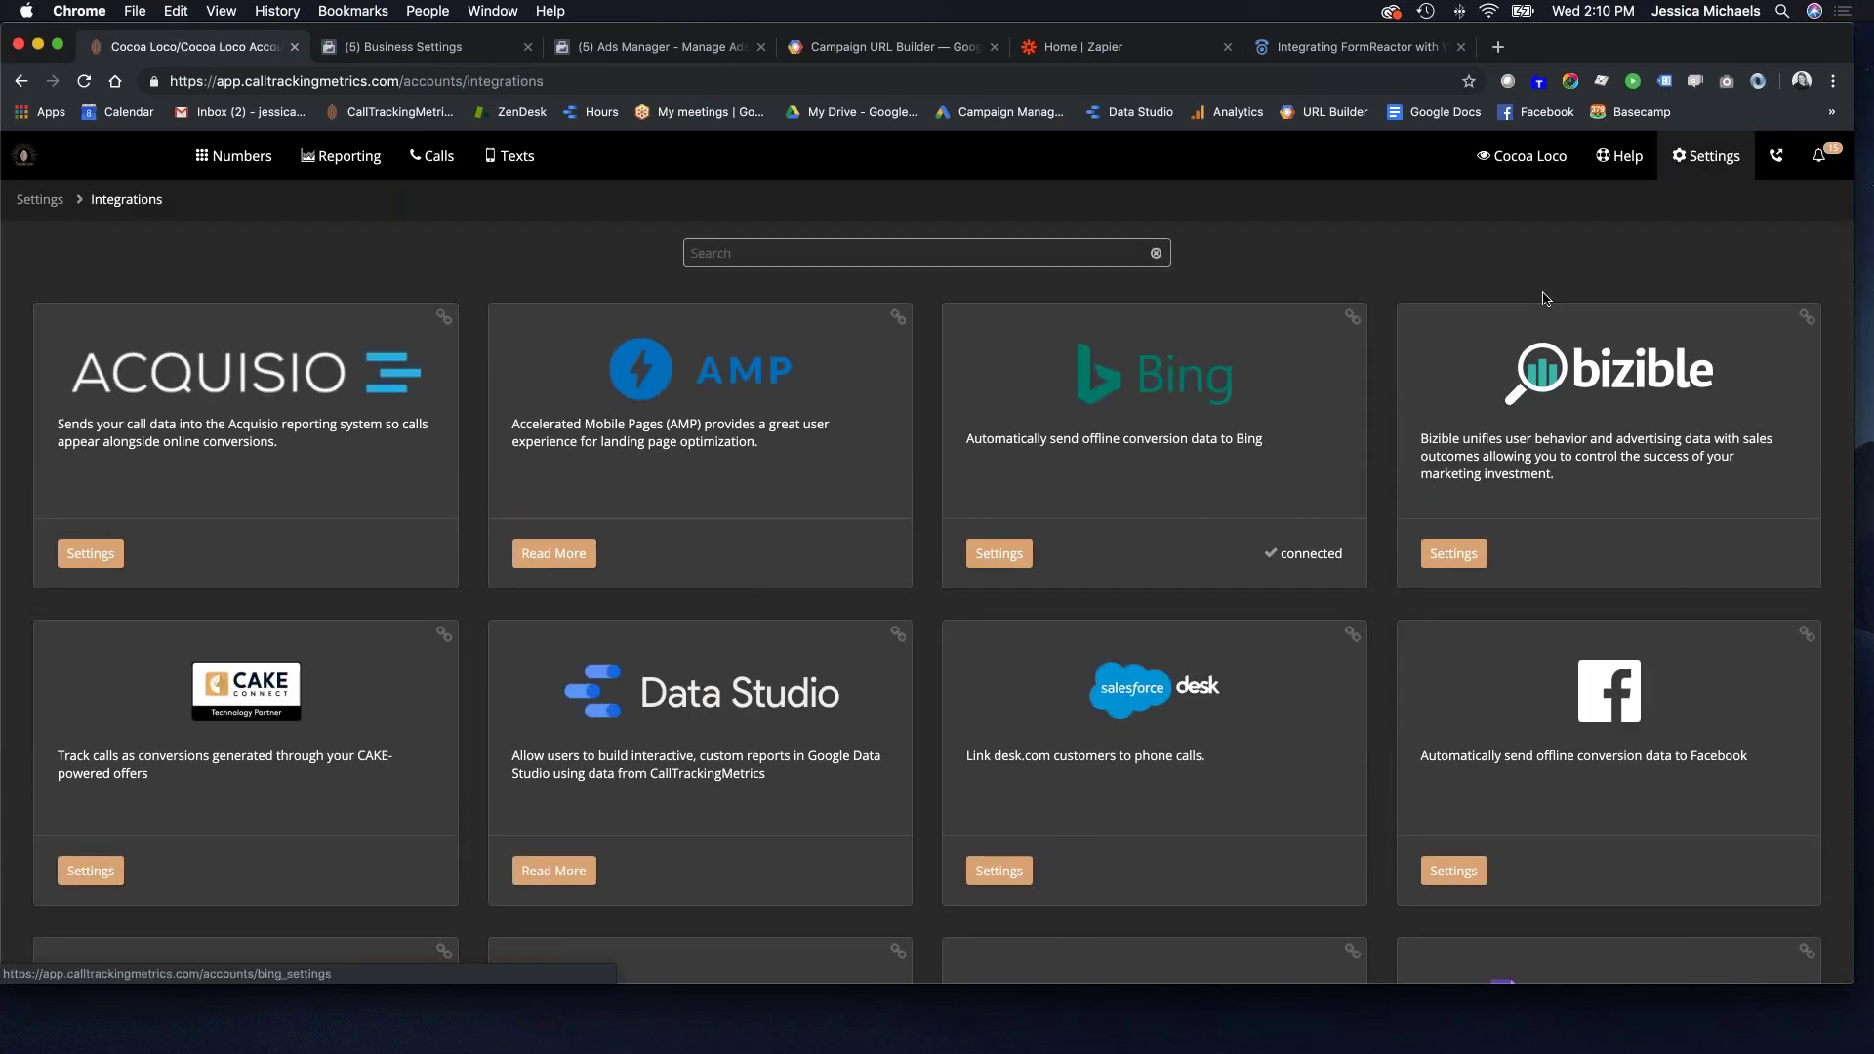
{"action": "left_click", "coordinate": [886, 251]}
{"action": "left_click", "coordinate": [756, 293]}
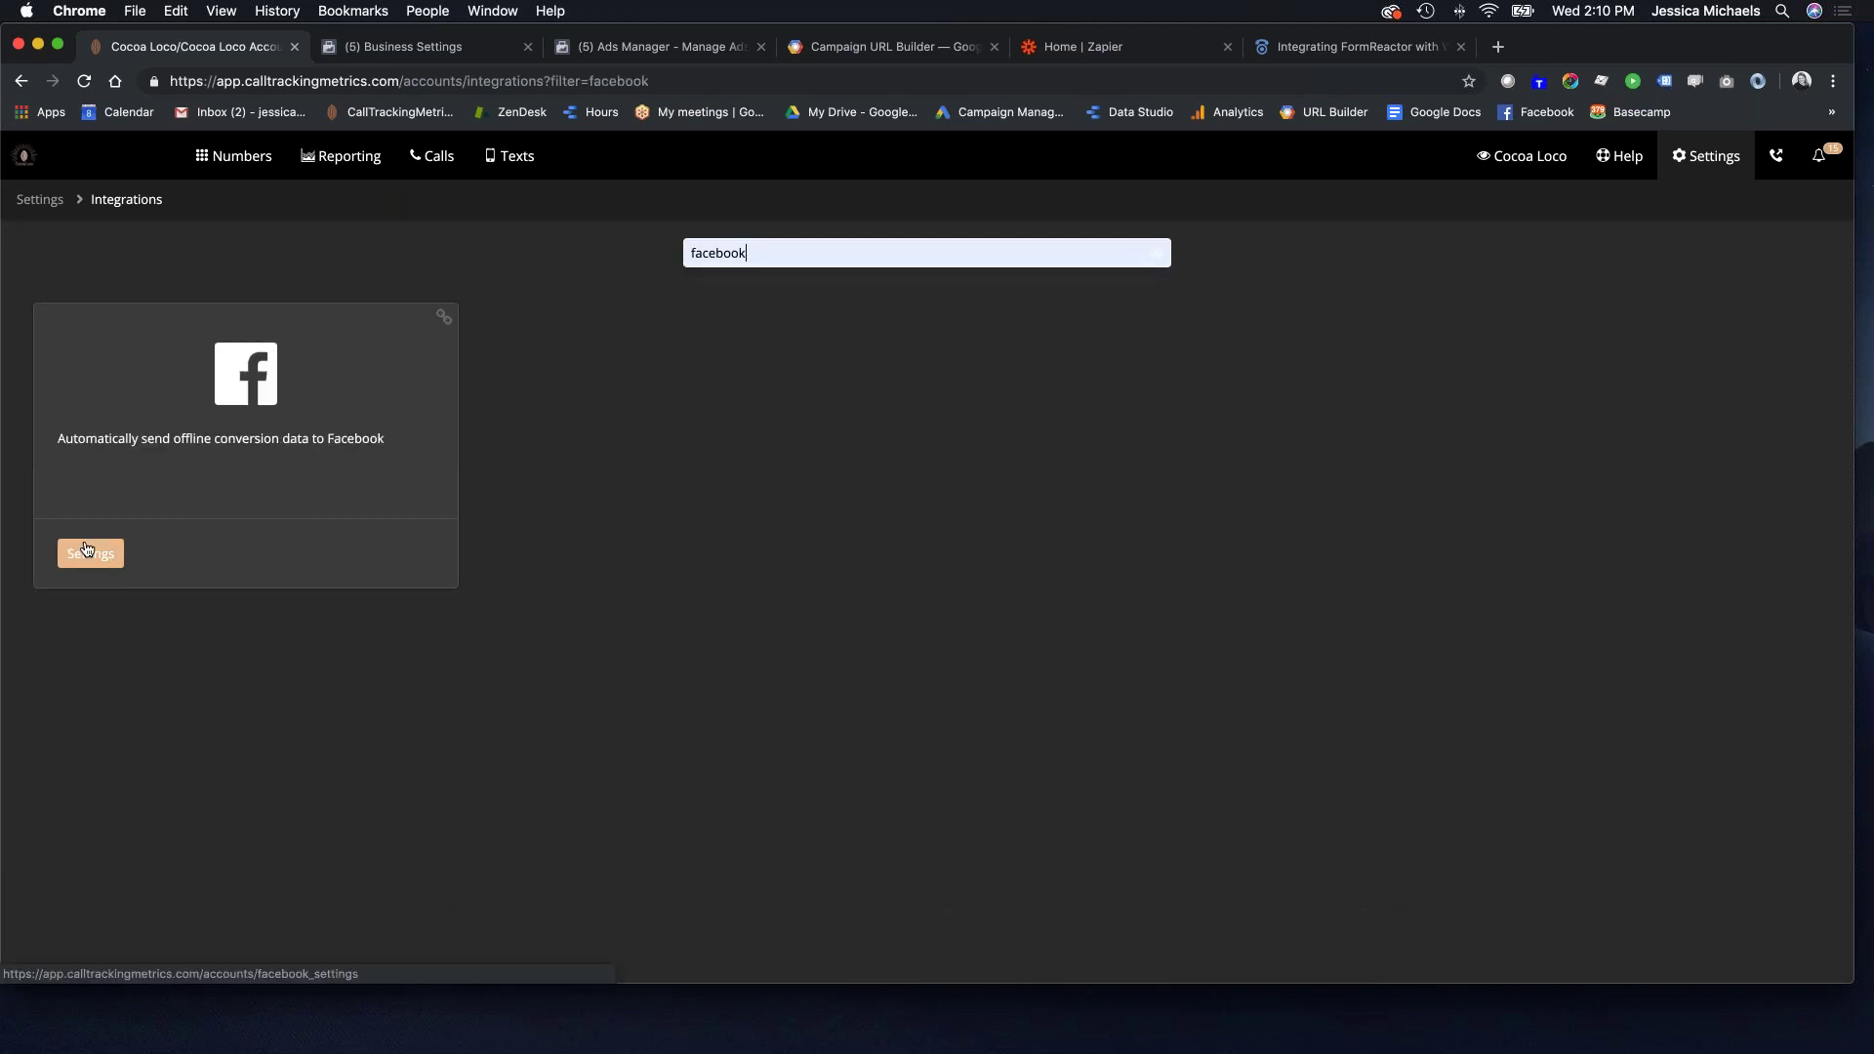
Open the Facebook integration's settings and link the account to Facebook.
{"action": "left_click", "coordinate": [88, 549]}
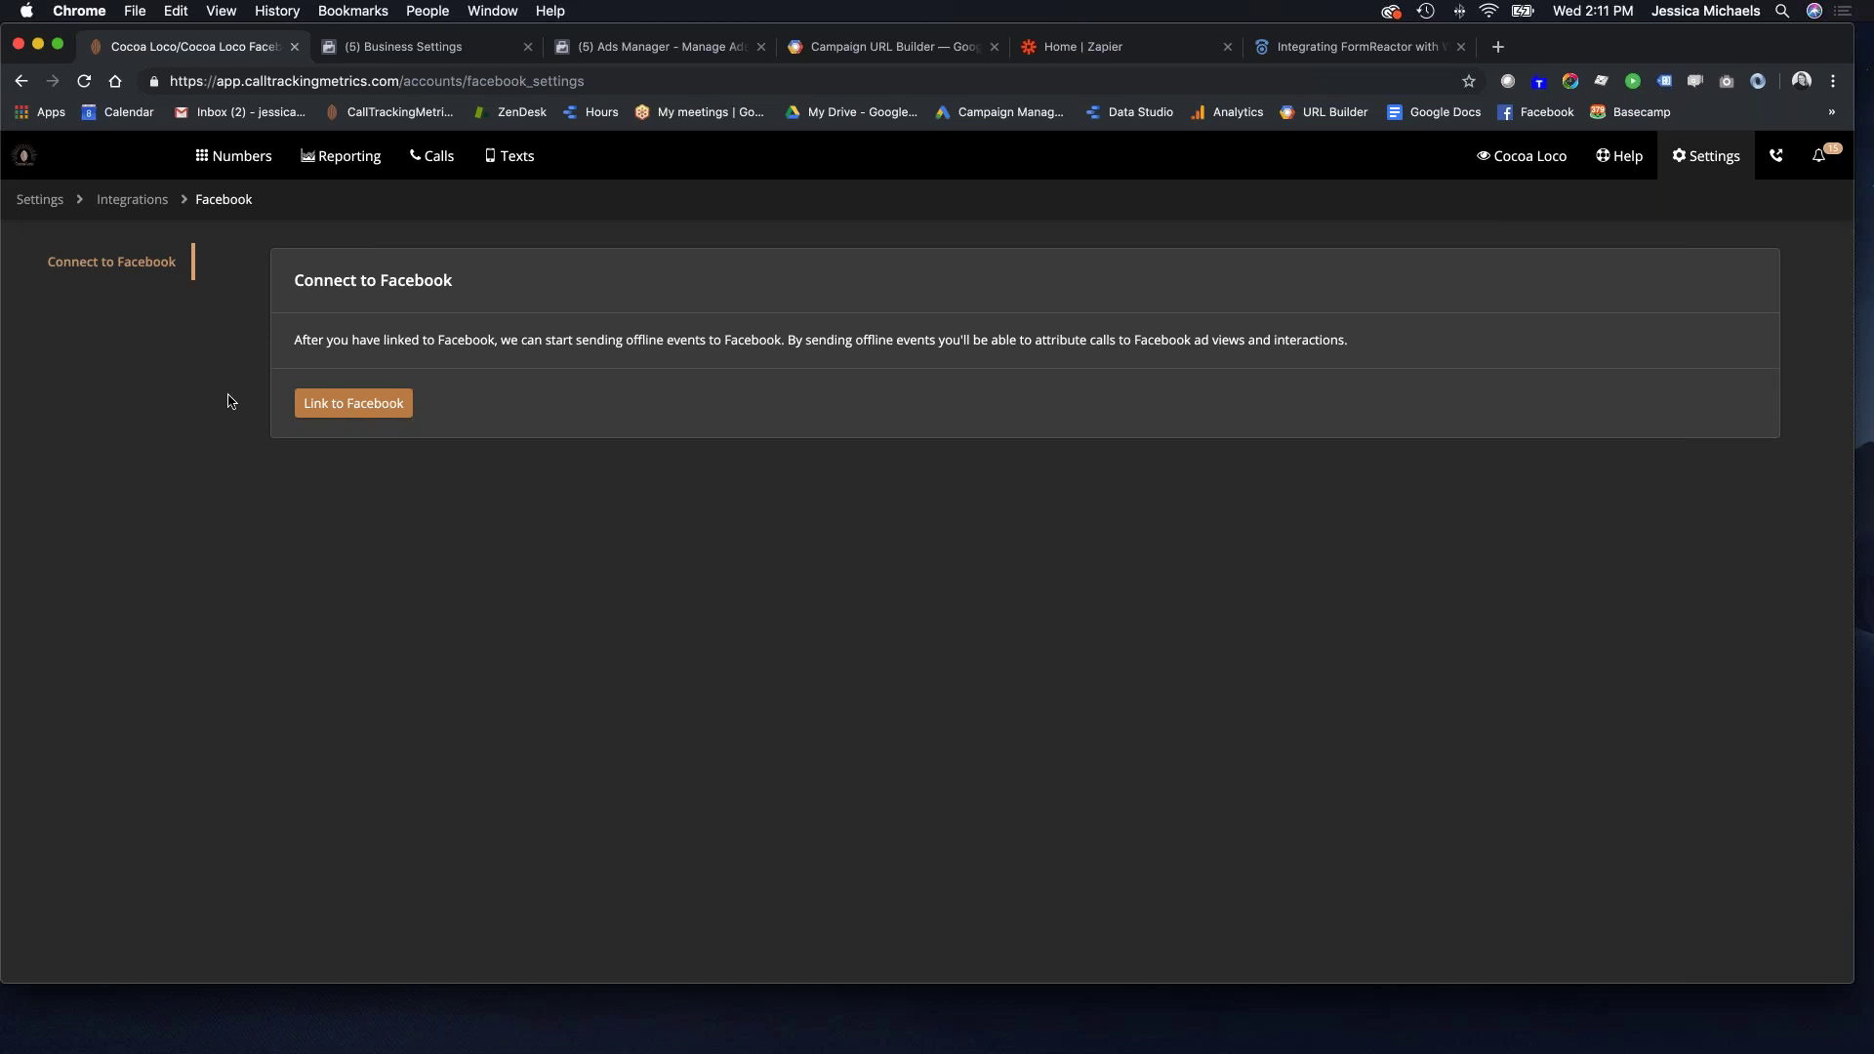
{"action": "left_click", "coordinate": [353, 404]}
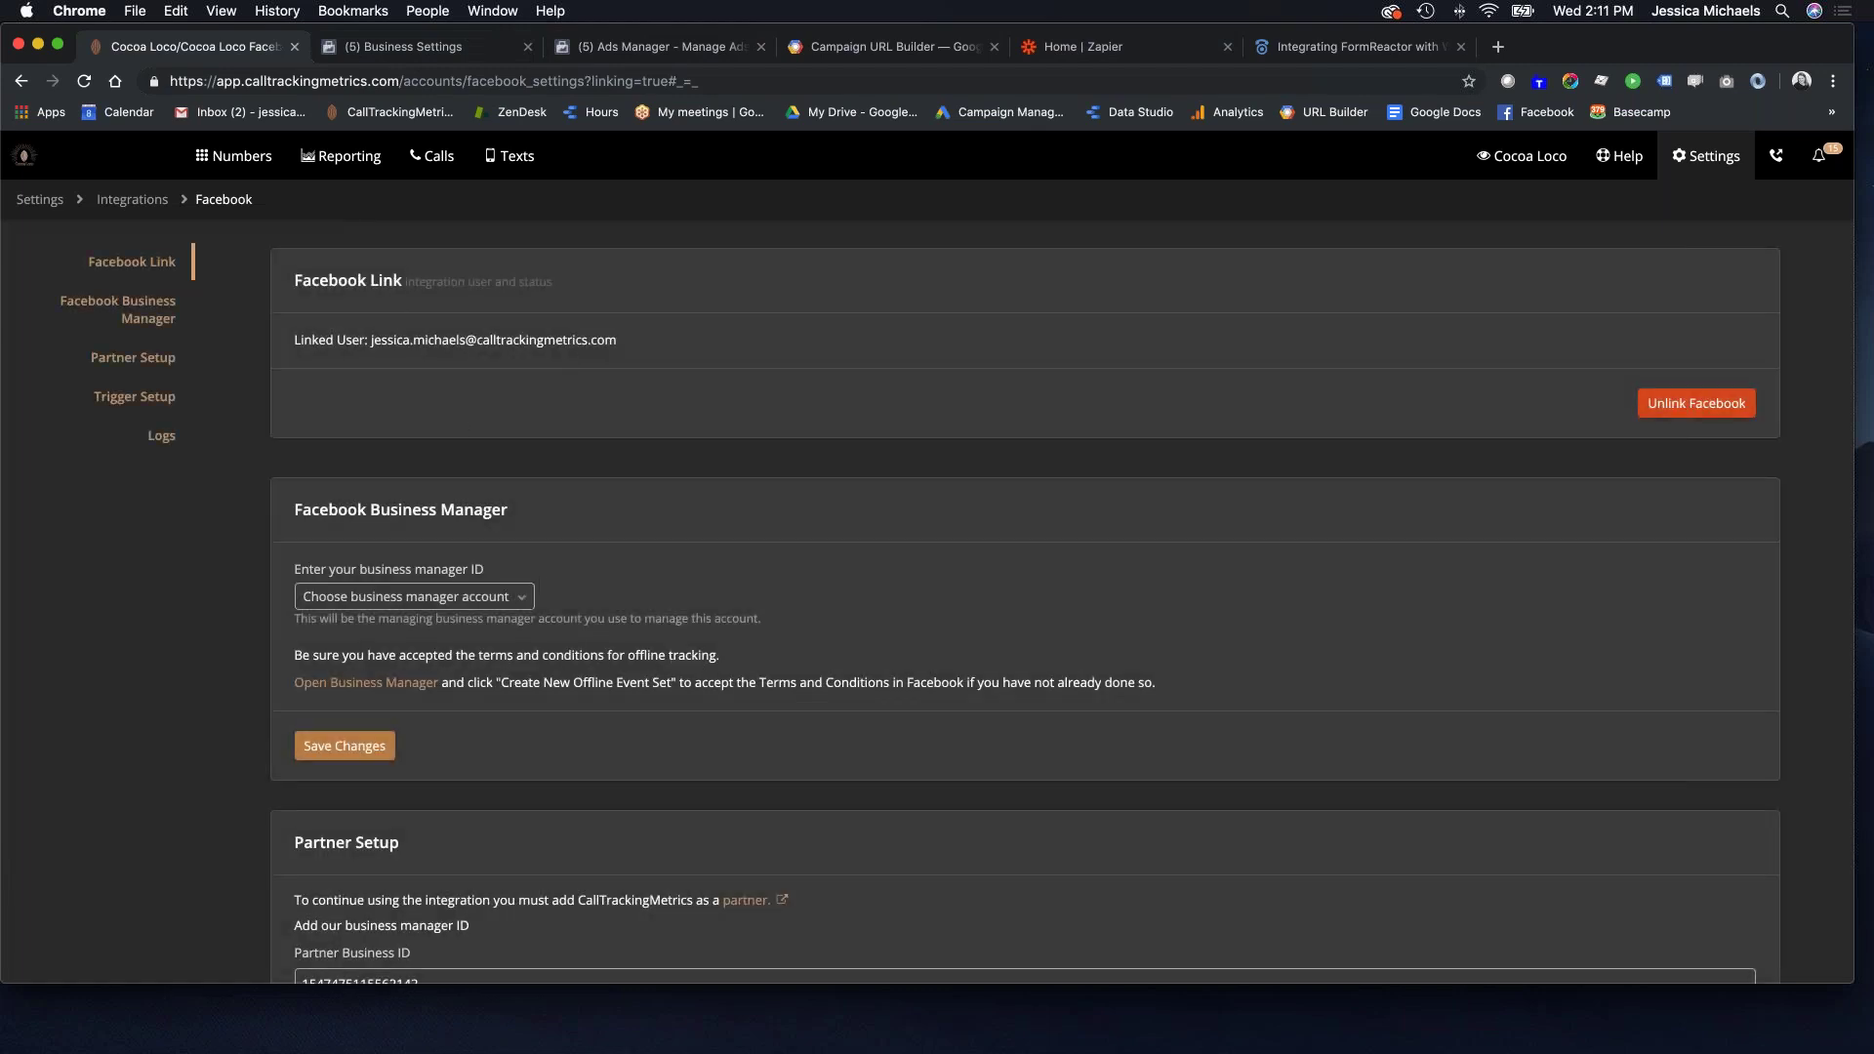
Choose Cocoa Loco as the Facebook business manager account and save the integration settings.
{"action": "scroll", "coordinate": [598, 633], "scroll_direction": "down", "scroll_amount": 1}
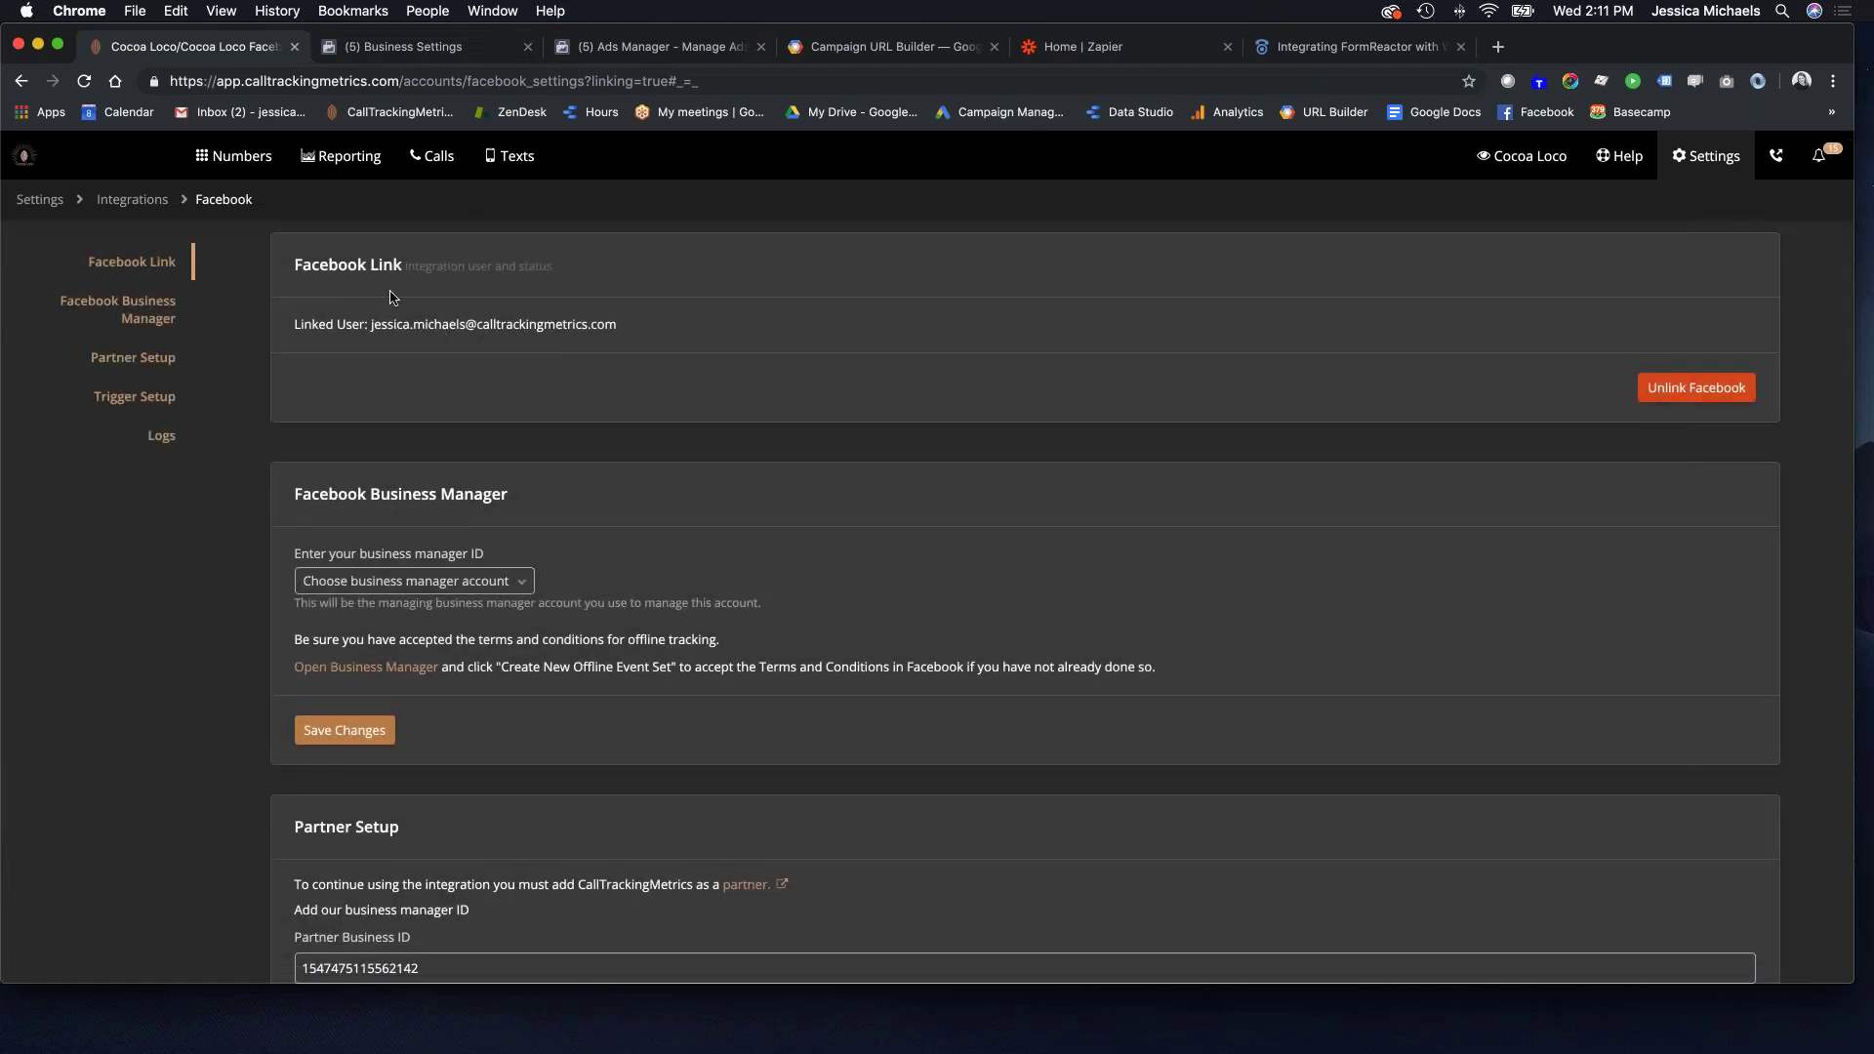
{"action": "scroll", "coordinate": [391, 296], "scroll_direction": "down", "scroll_amount": 5}
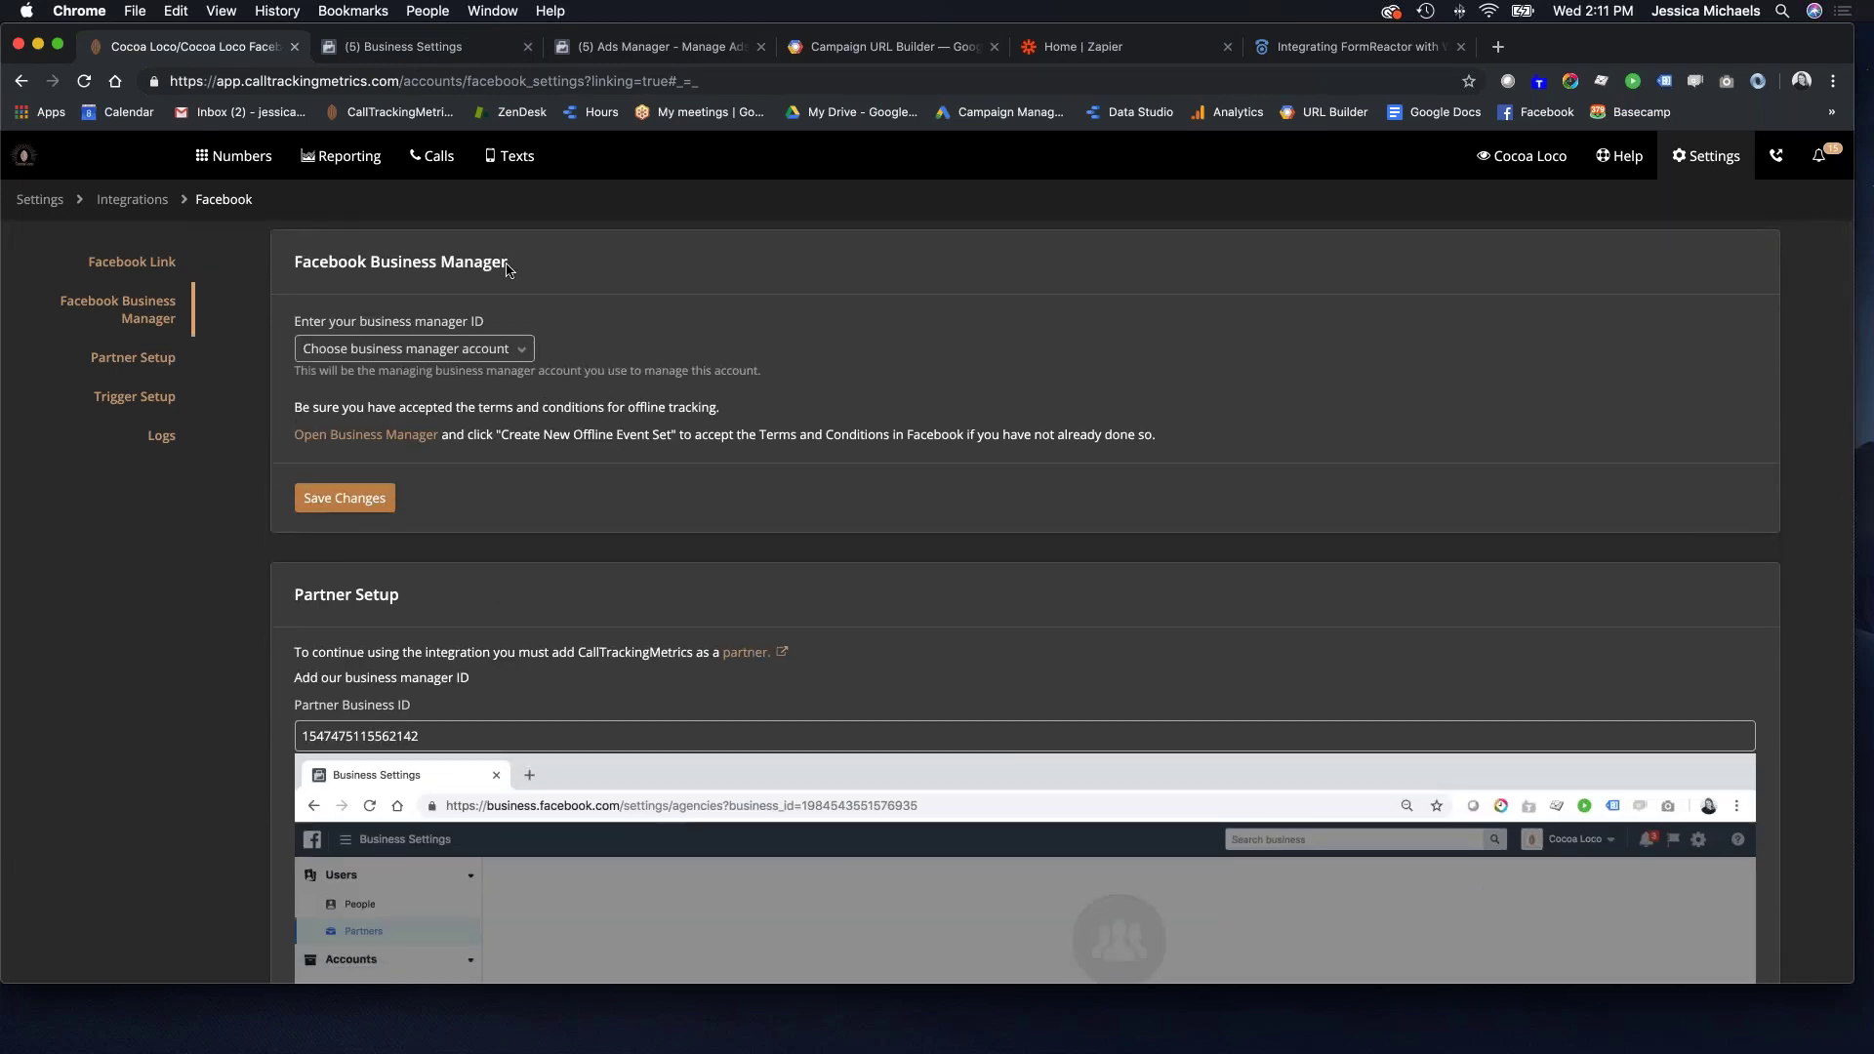
{"action": "left_click", "coordinate": [527, 351]}
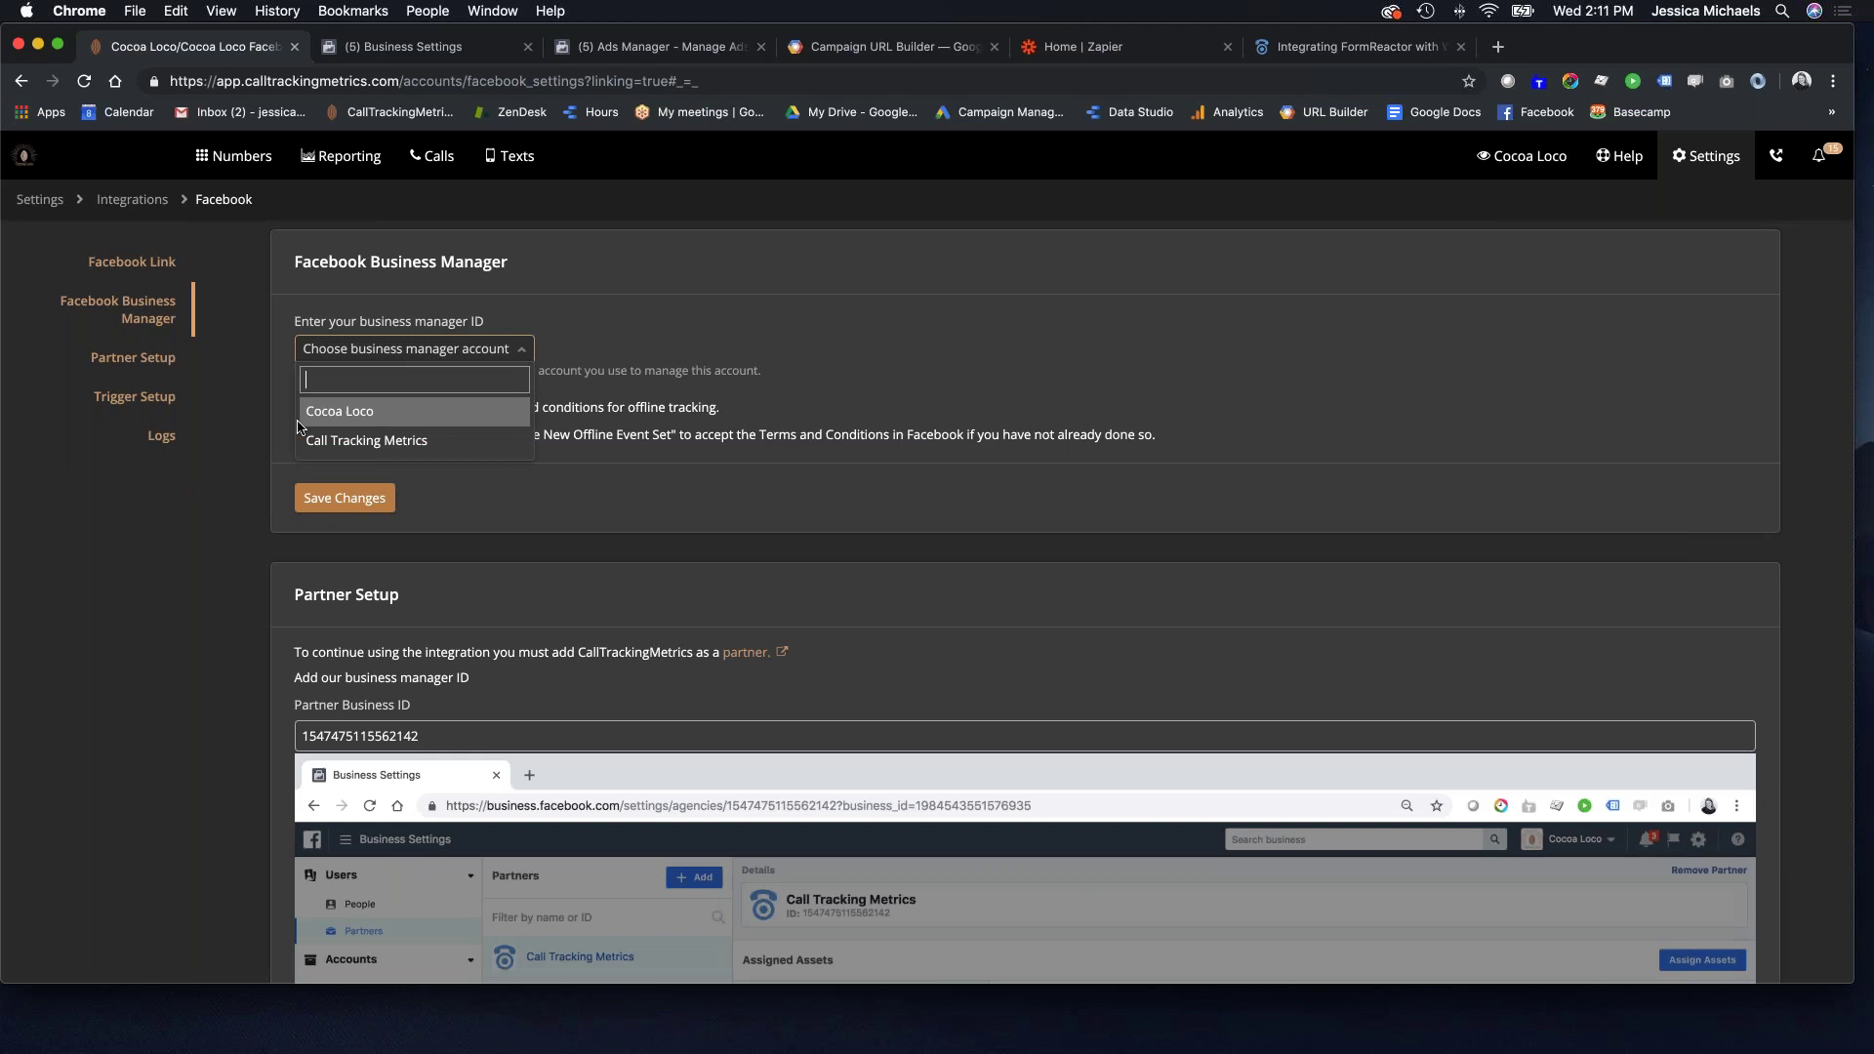
{"action": "left_click", "coordinate": [363, 419]}
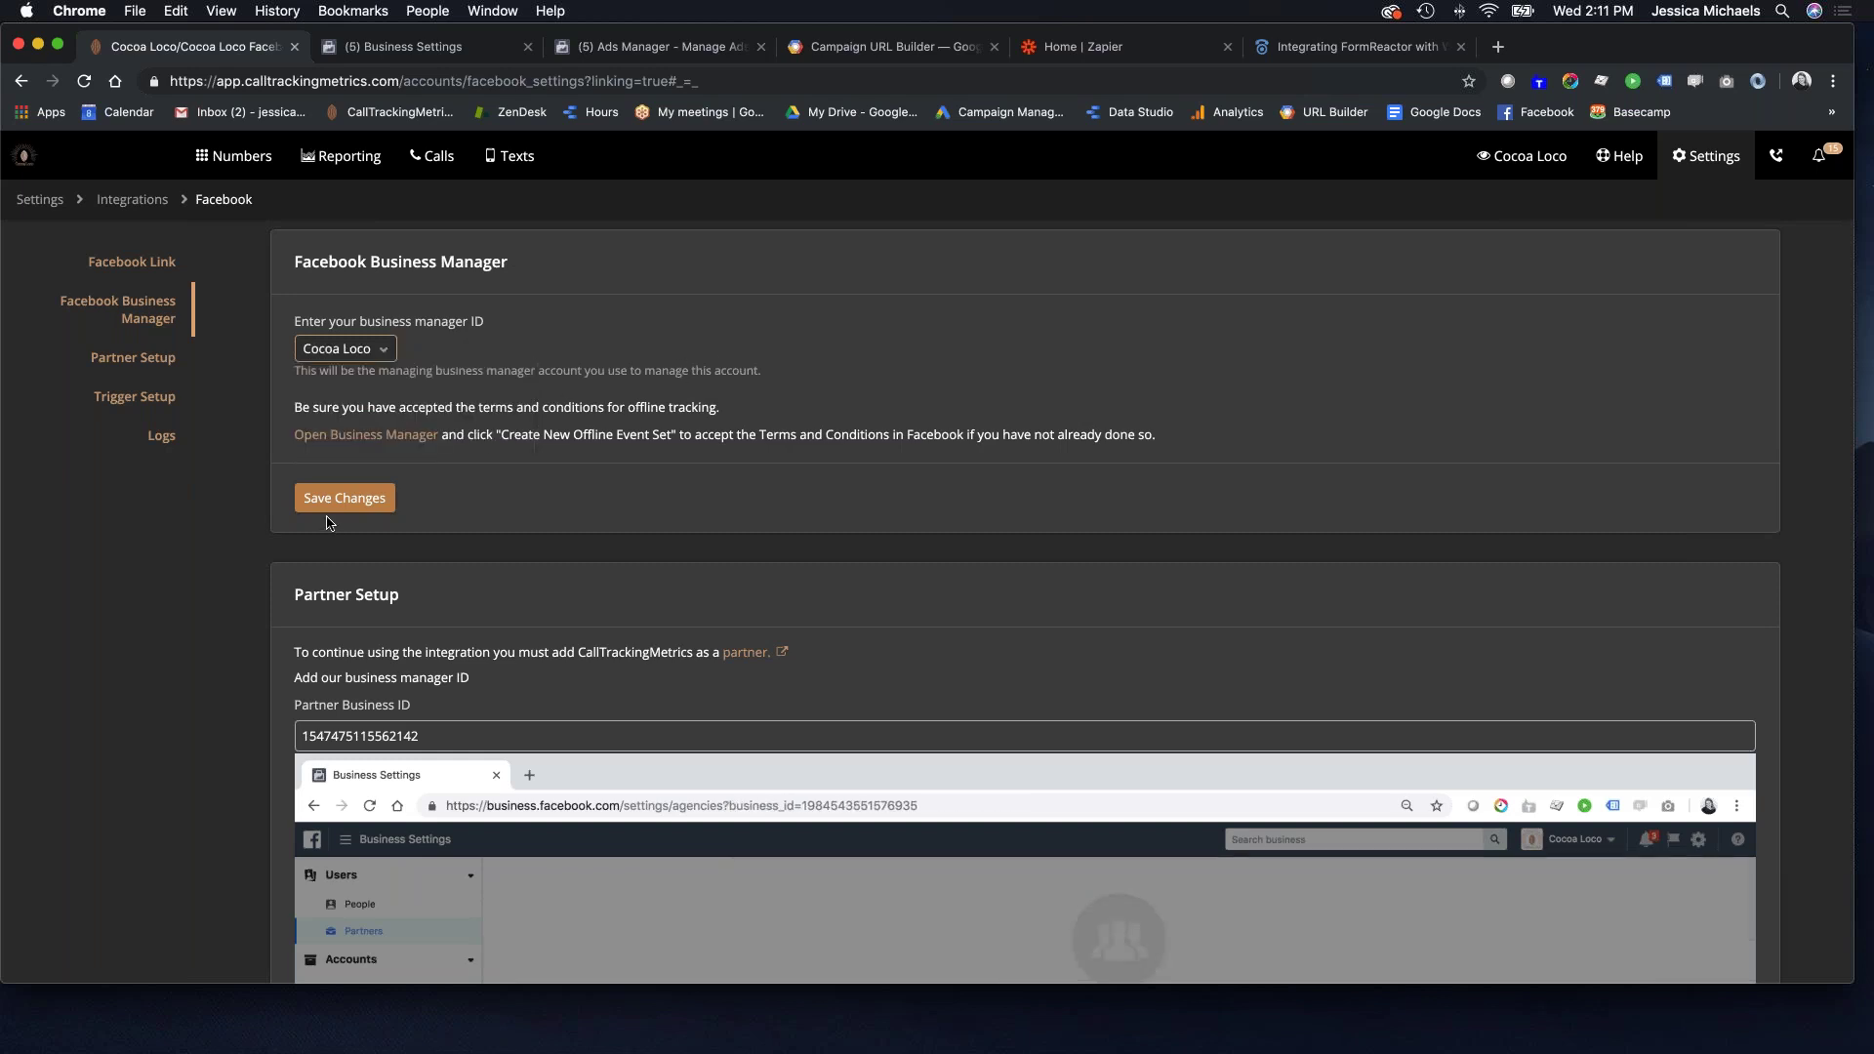
{"action": "left_click", "coordinate": [356, 500]}
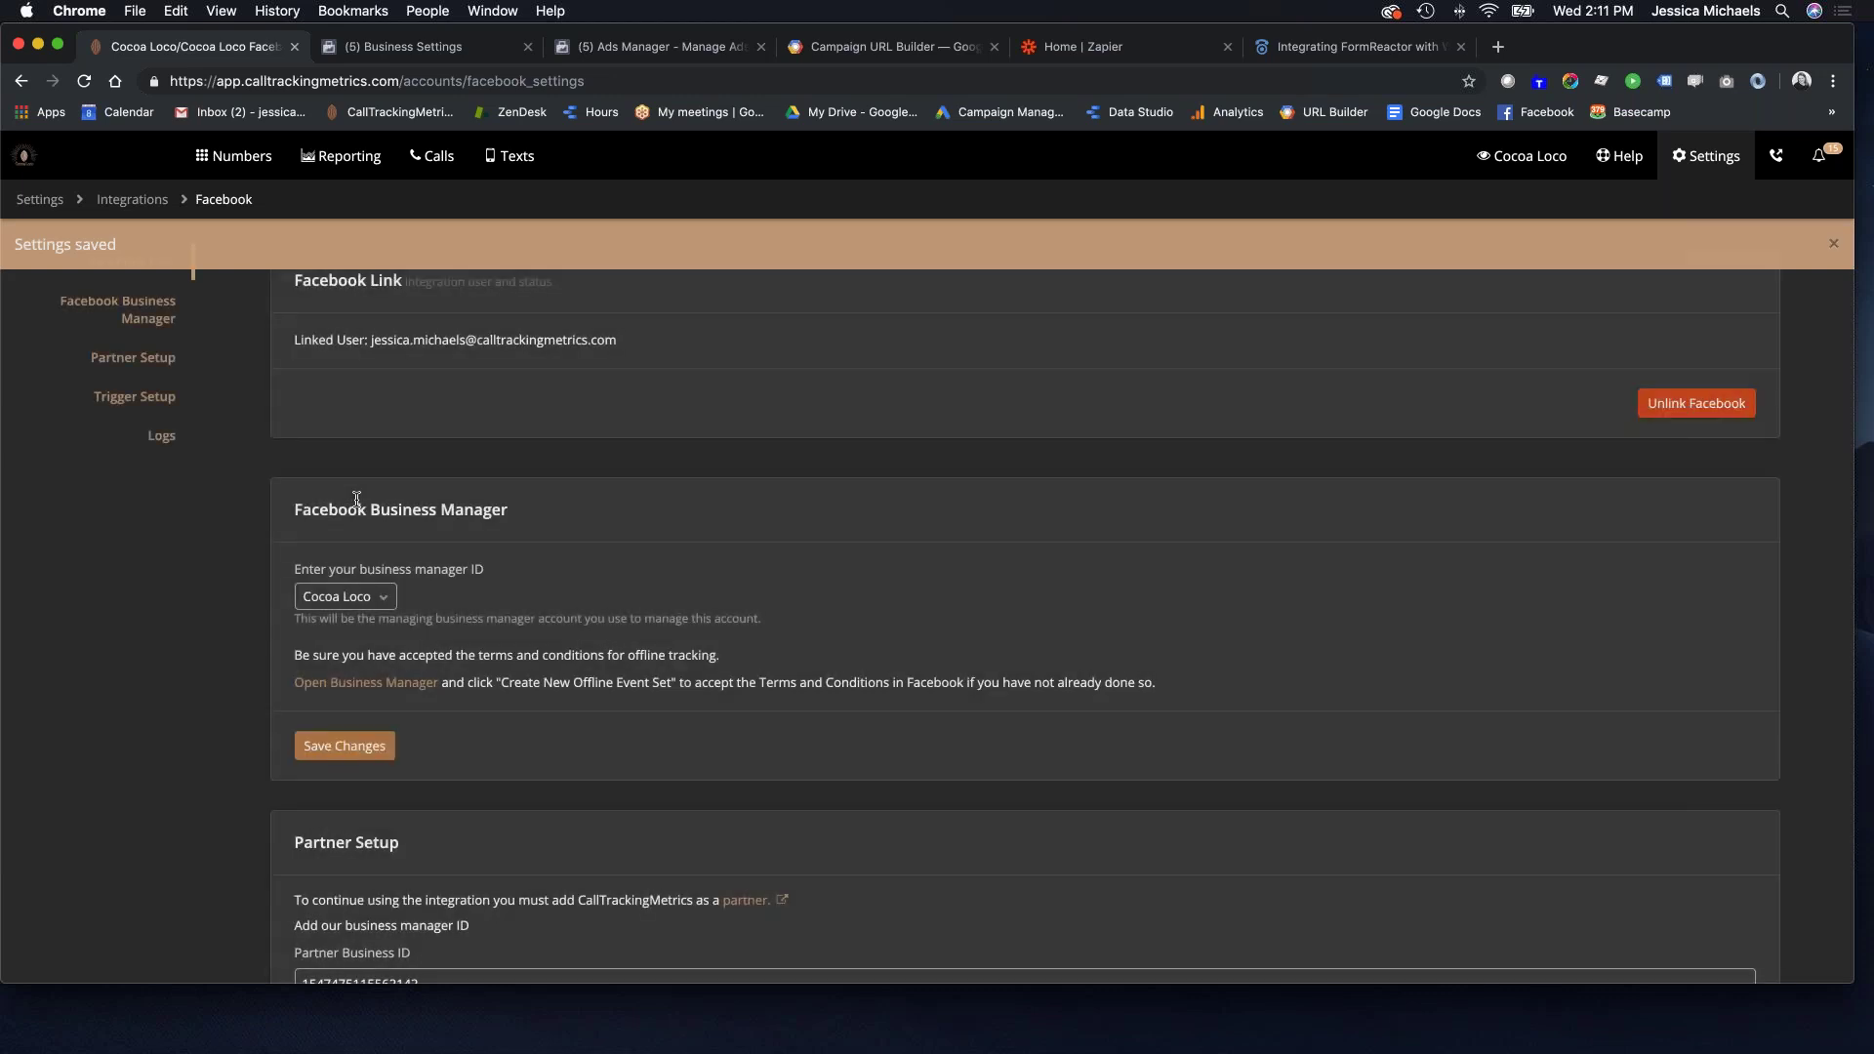
Look through the Partner Setup instructions and copy CallTrackingMetrics' Partner Business ID.
{"action": "scroll", "coordinate": [576, 559], "scroll_direction": "down", "scroll_amount": 8}
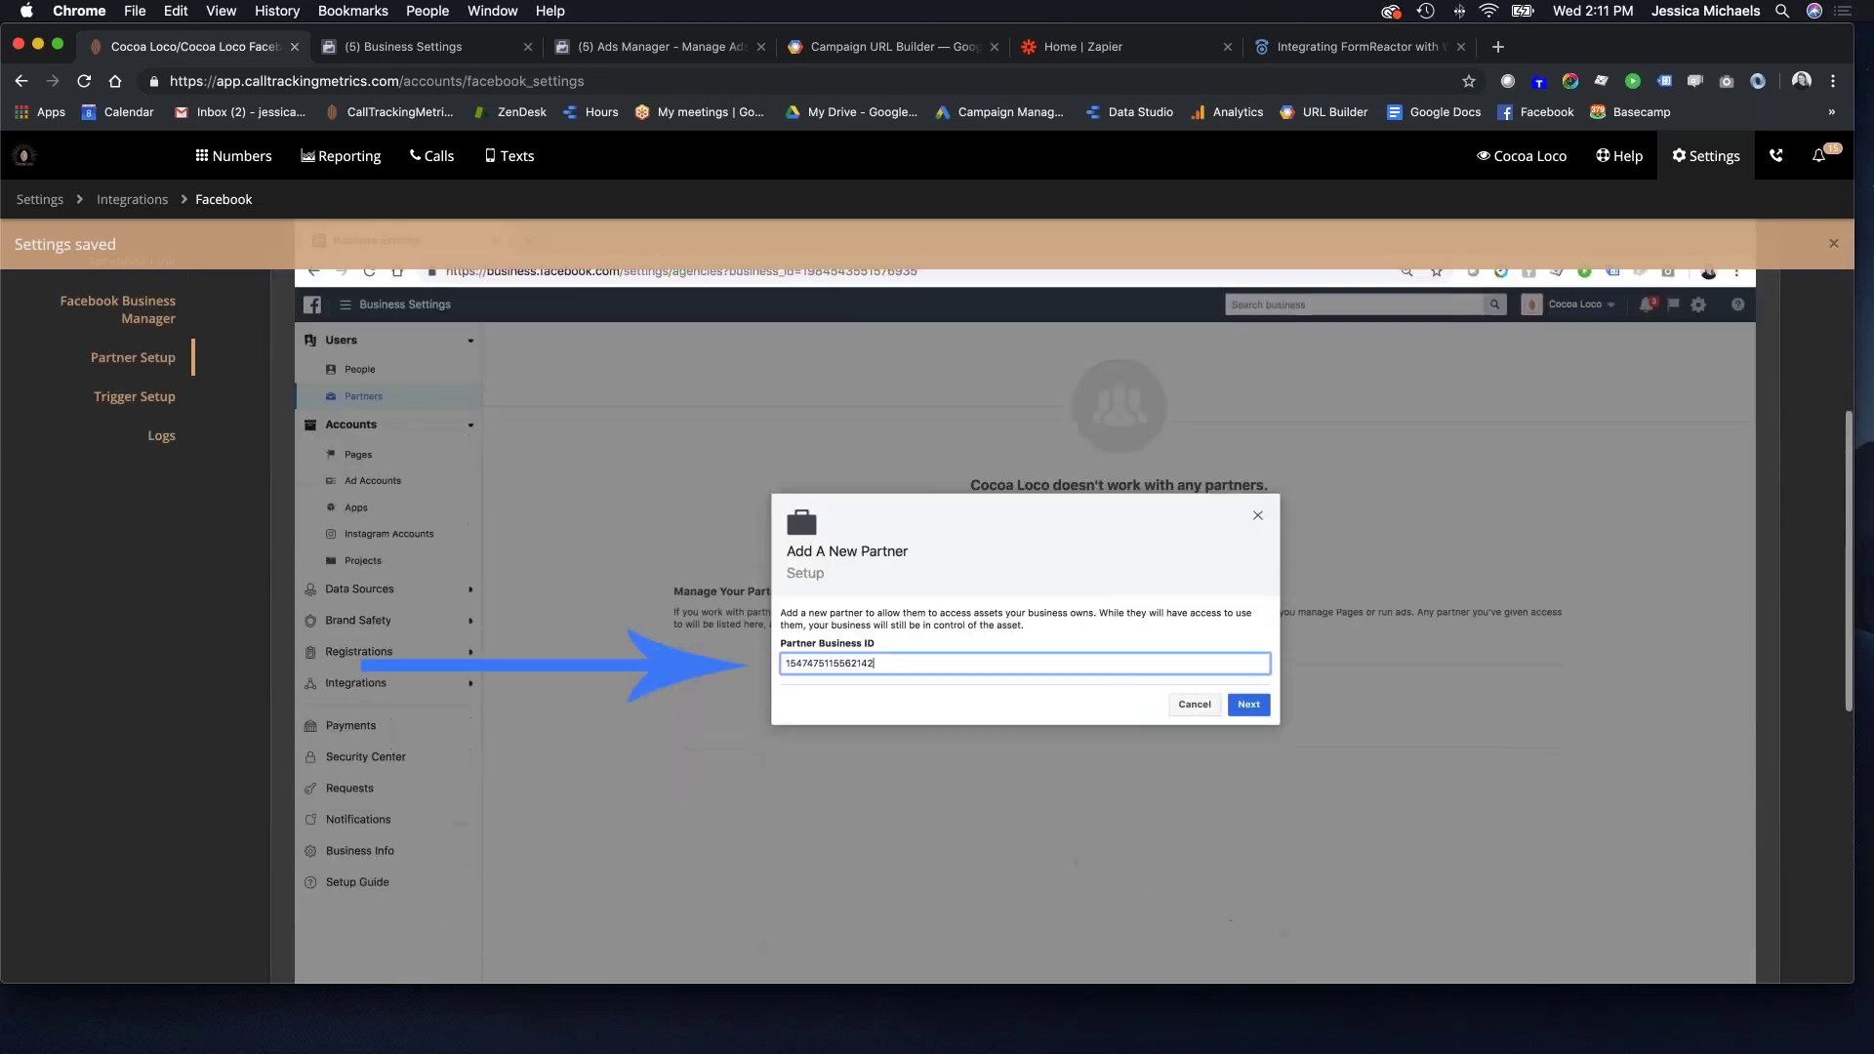
{"action": "scroll", "coordinate": [559, 560], "scroll_direction": "down", "scroll_amount": 10}
{"action": "scroll", "coordinate": [558, 569], "scroll_direction": "up", "scroll_amount": 10}
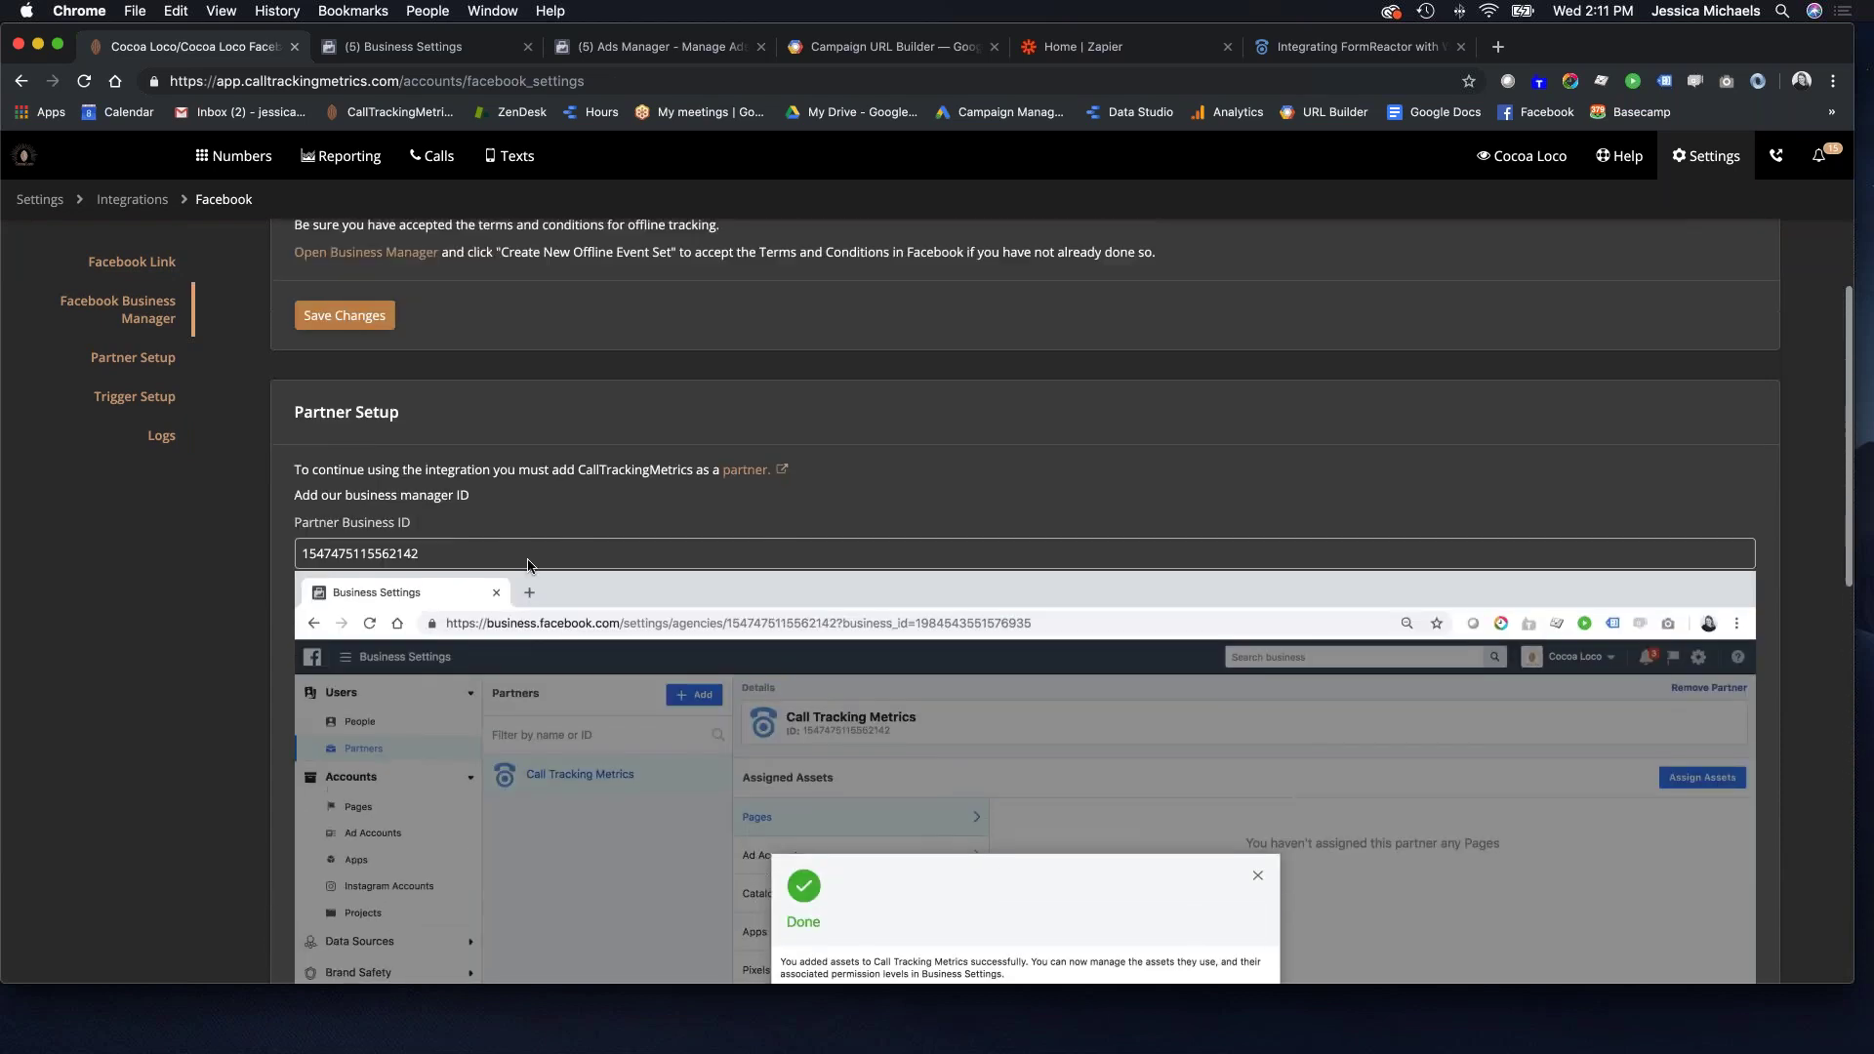
{"action": "scroll", "coordinate": [528, 563], "scroll_direction": "up", "scroll_amount": 1}
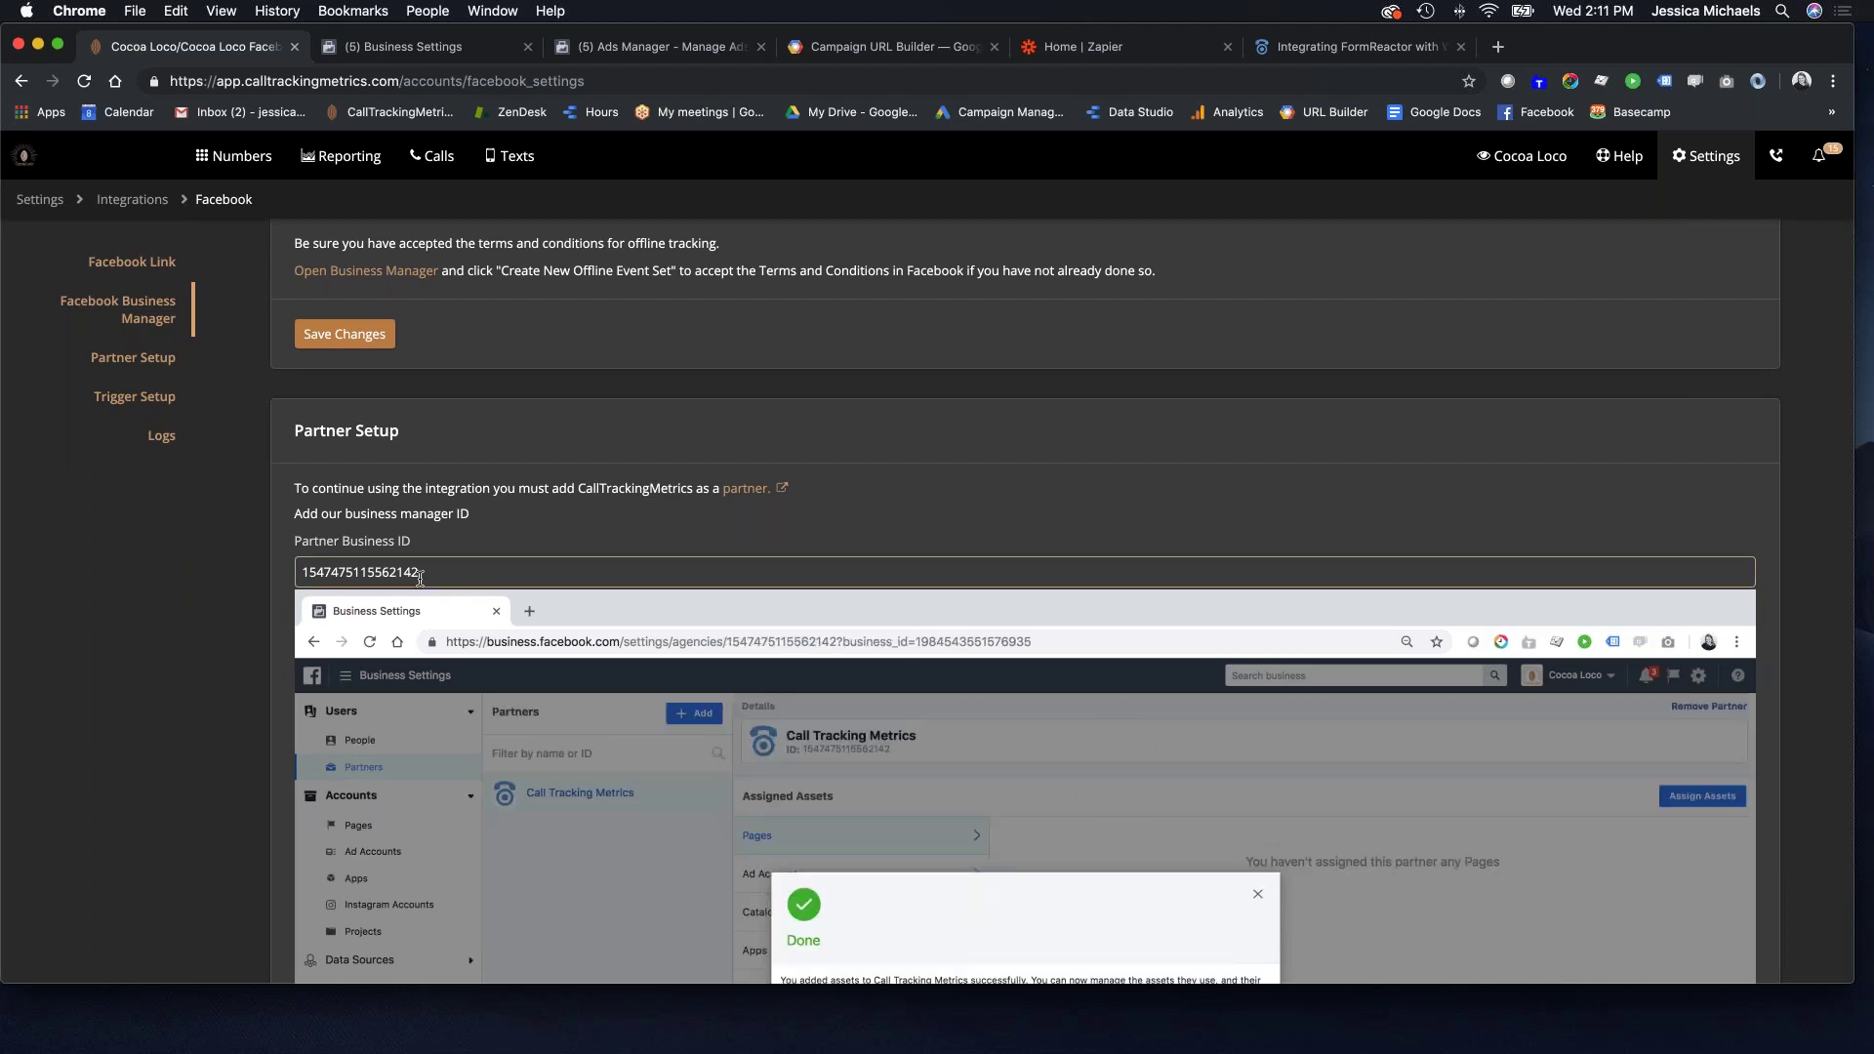
{"action": "left_click_drag", "start_coordinate": [420, 578], "coordinate": [301, 560]}
{"action": "left_click", "coordinate": [301, 559]}
{"action": "left_click_drag", "start_coordinate": [420, 576], "coordinate": [300, 560]}
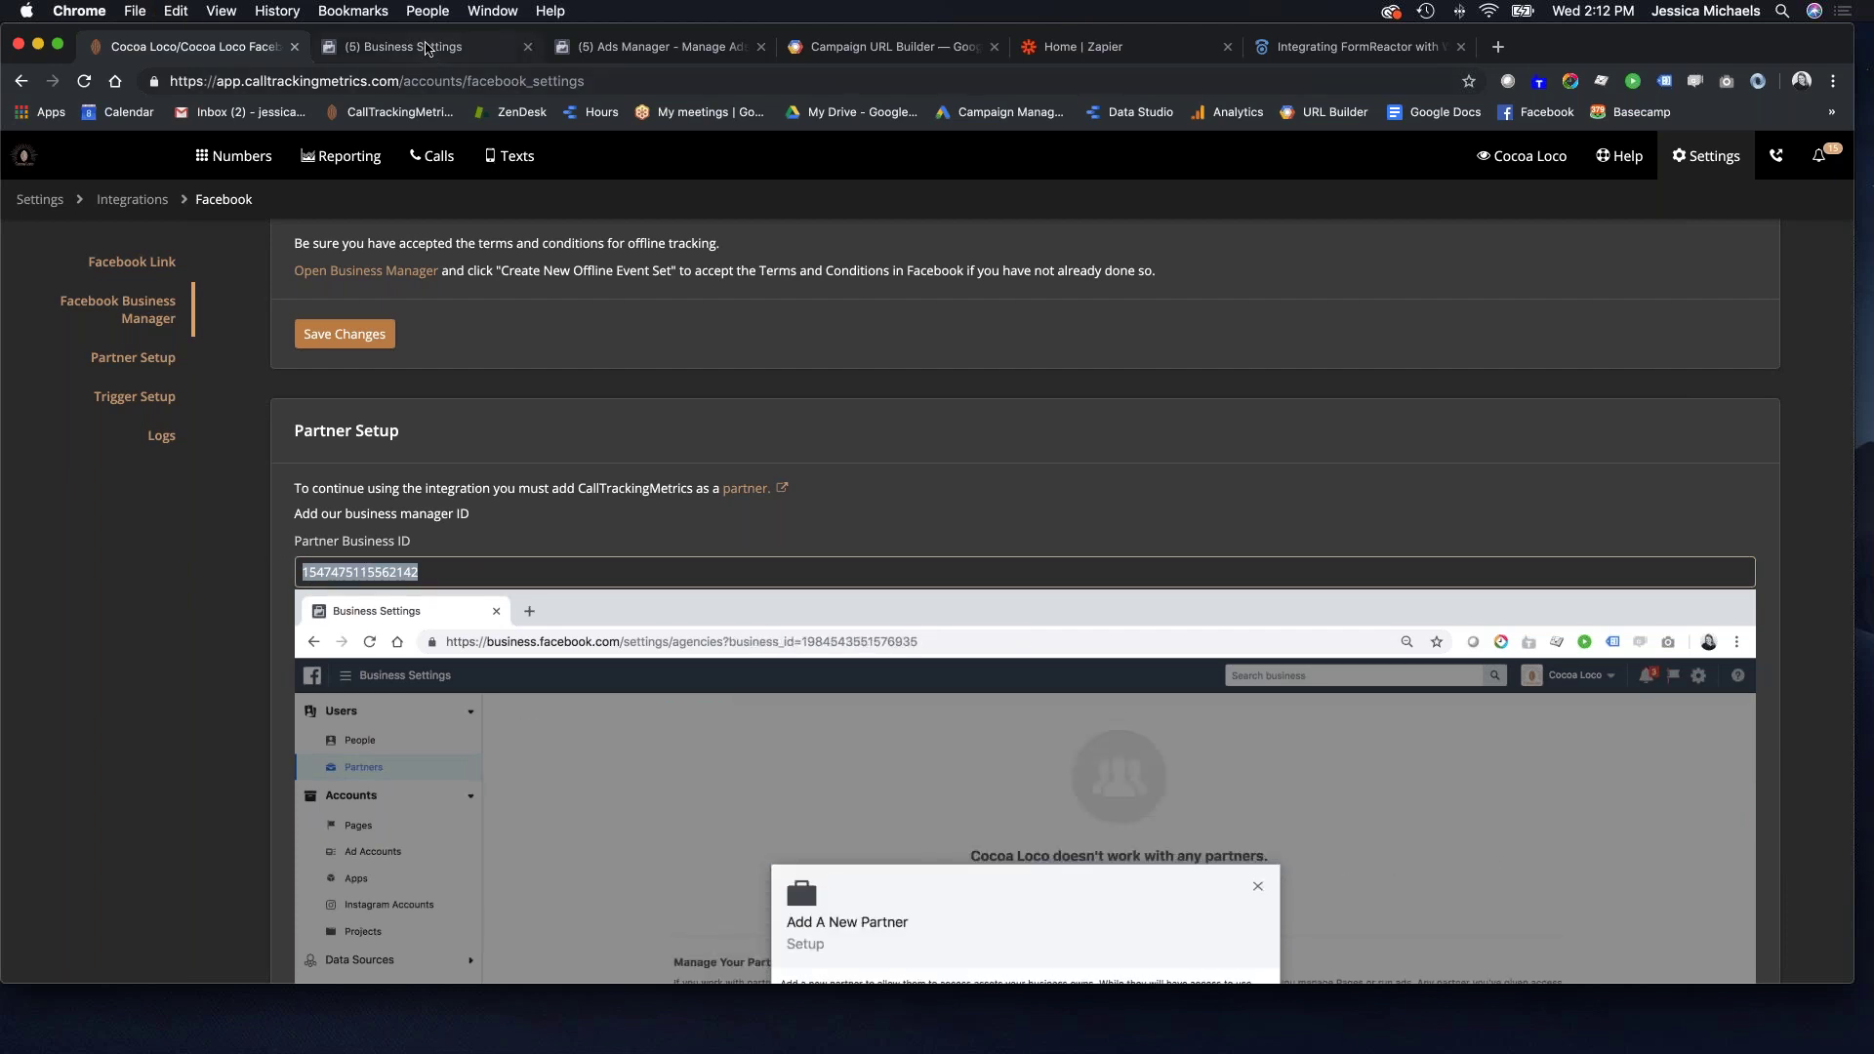
In Facebook Business Settings, add a new partner using the copied Partner Business ID.
{"action": "left_click", "coordinate": [426, 48]}
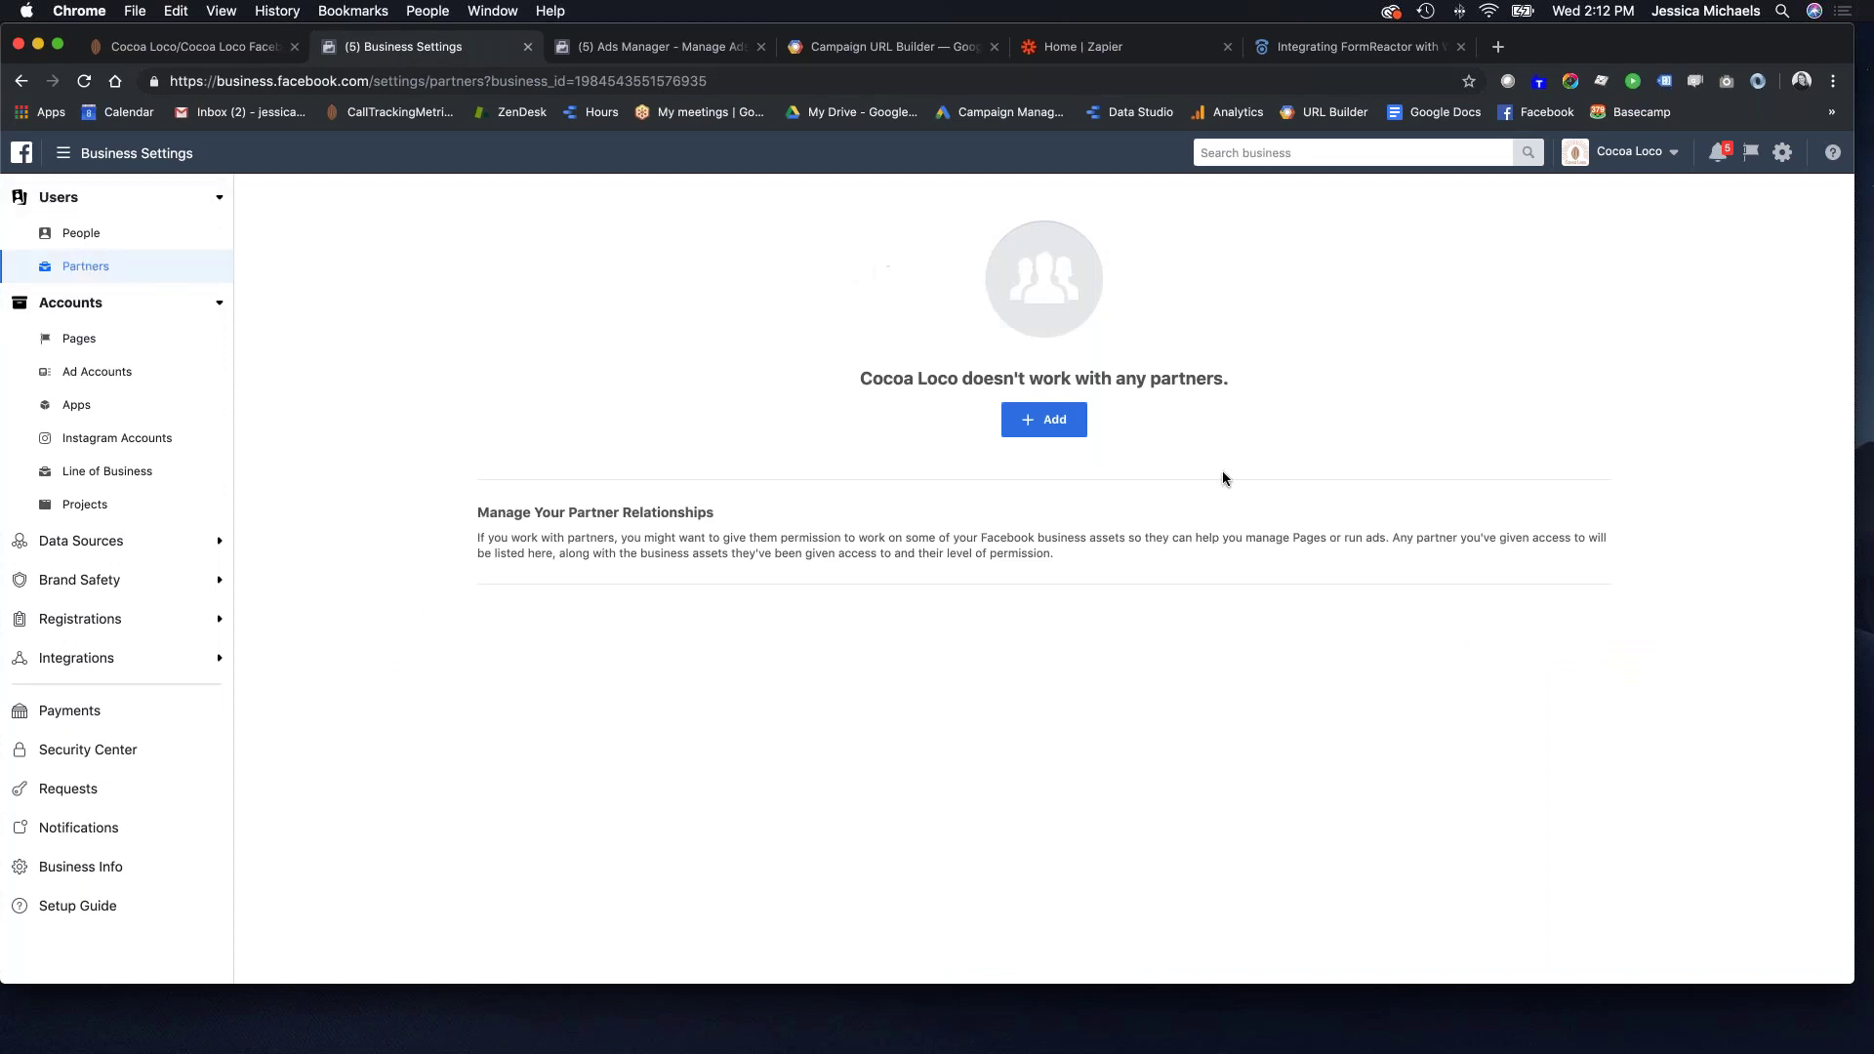
{"action": "left_click", "coordinate": [1044, 426]}
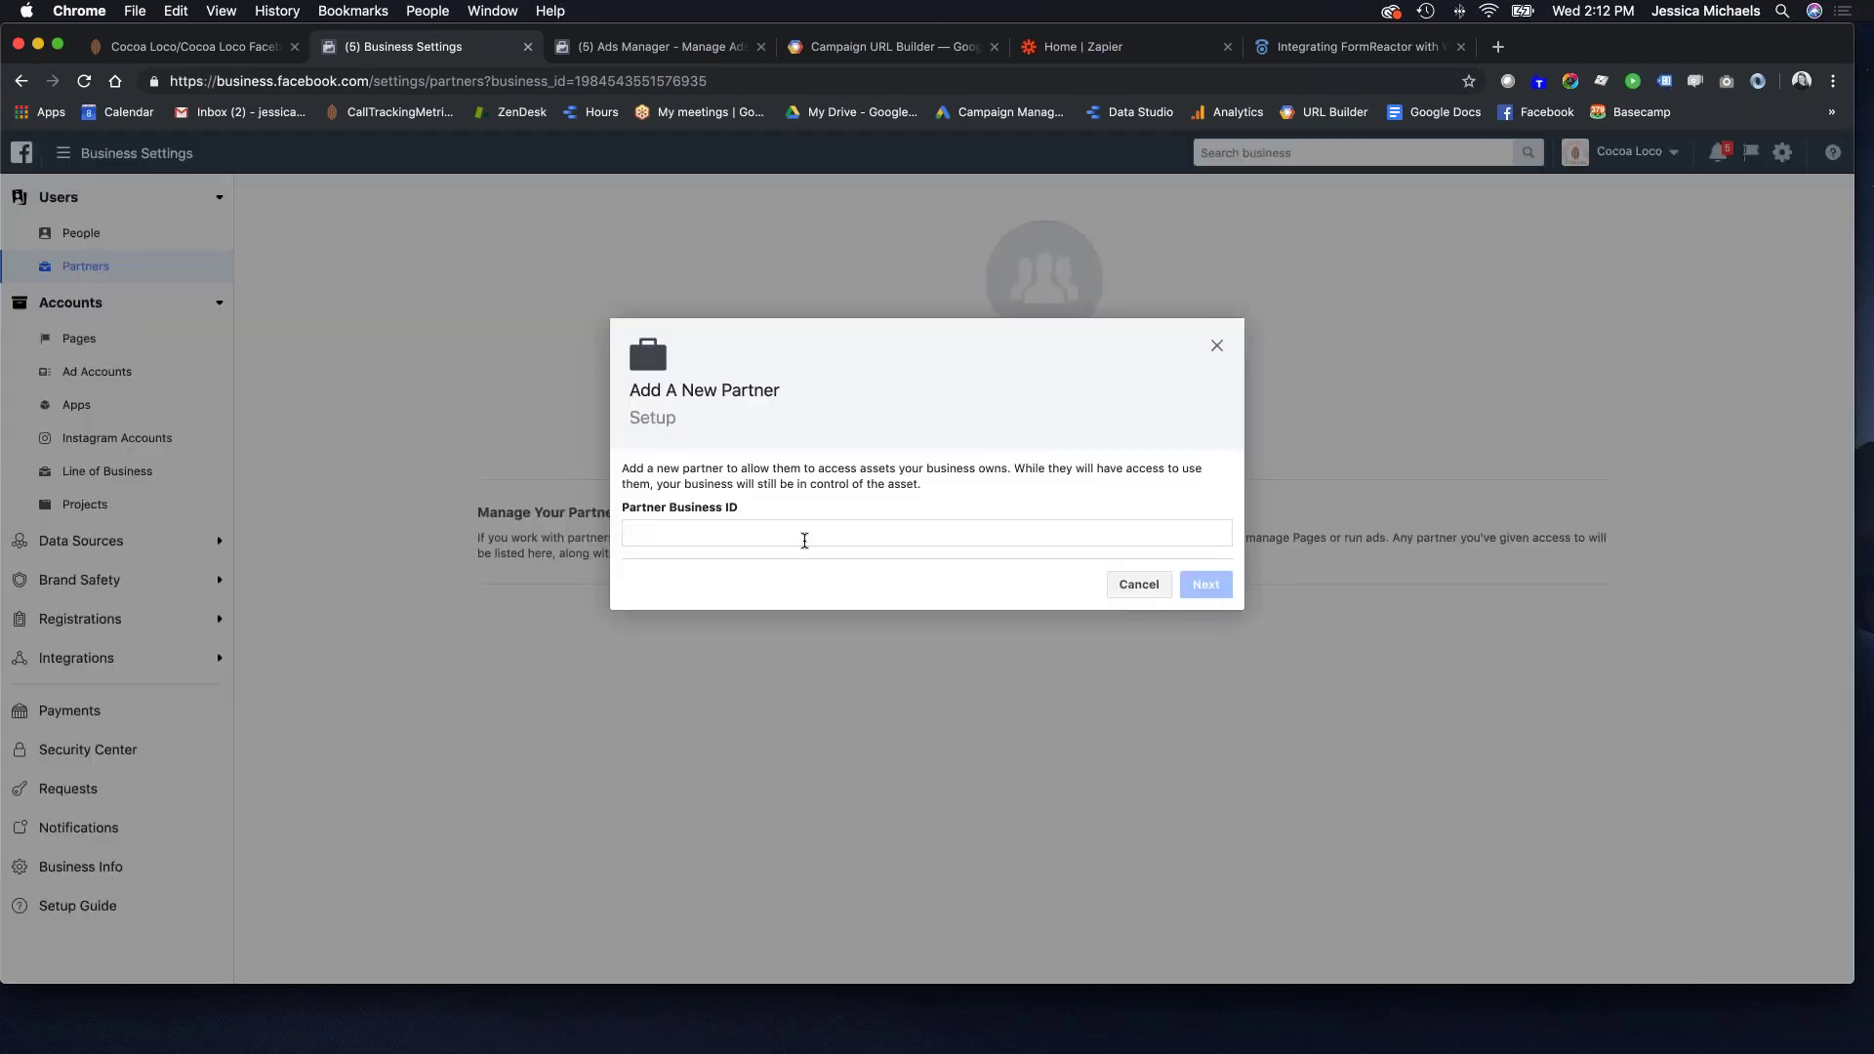
{"action": "left_click", "coordinate": [809, 537]}
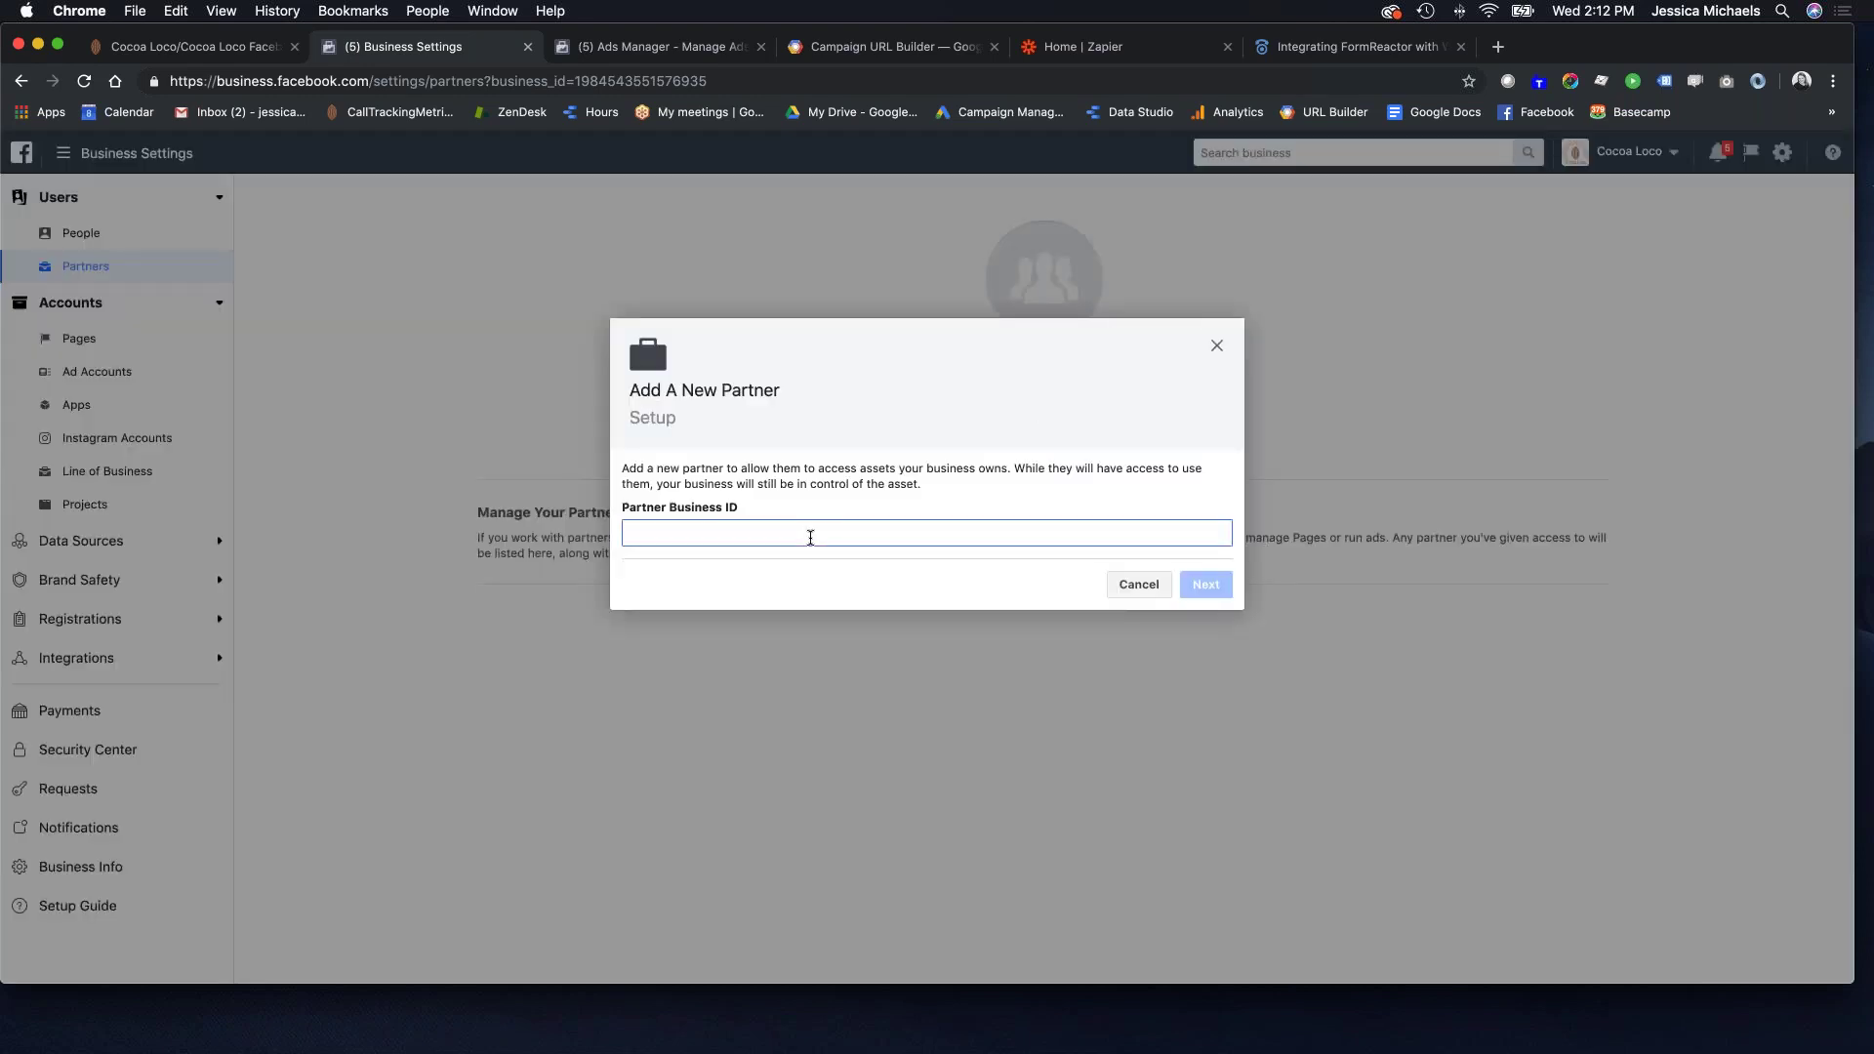
{"action": "key", "text": "cmd+v"}
{"action": "left_click", "coordinate": [1207, 584]}
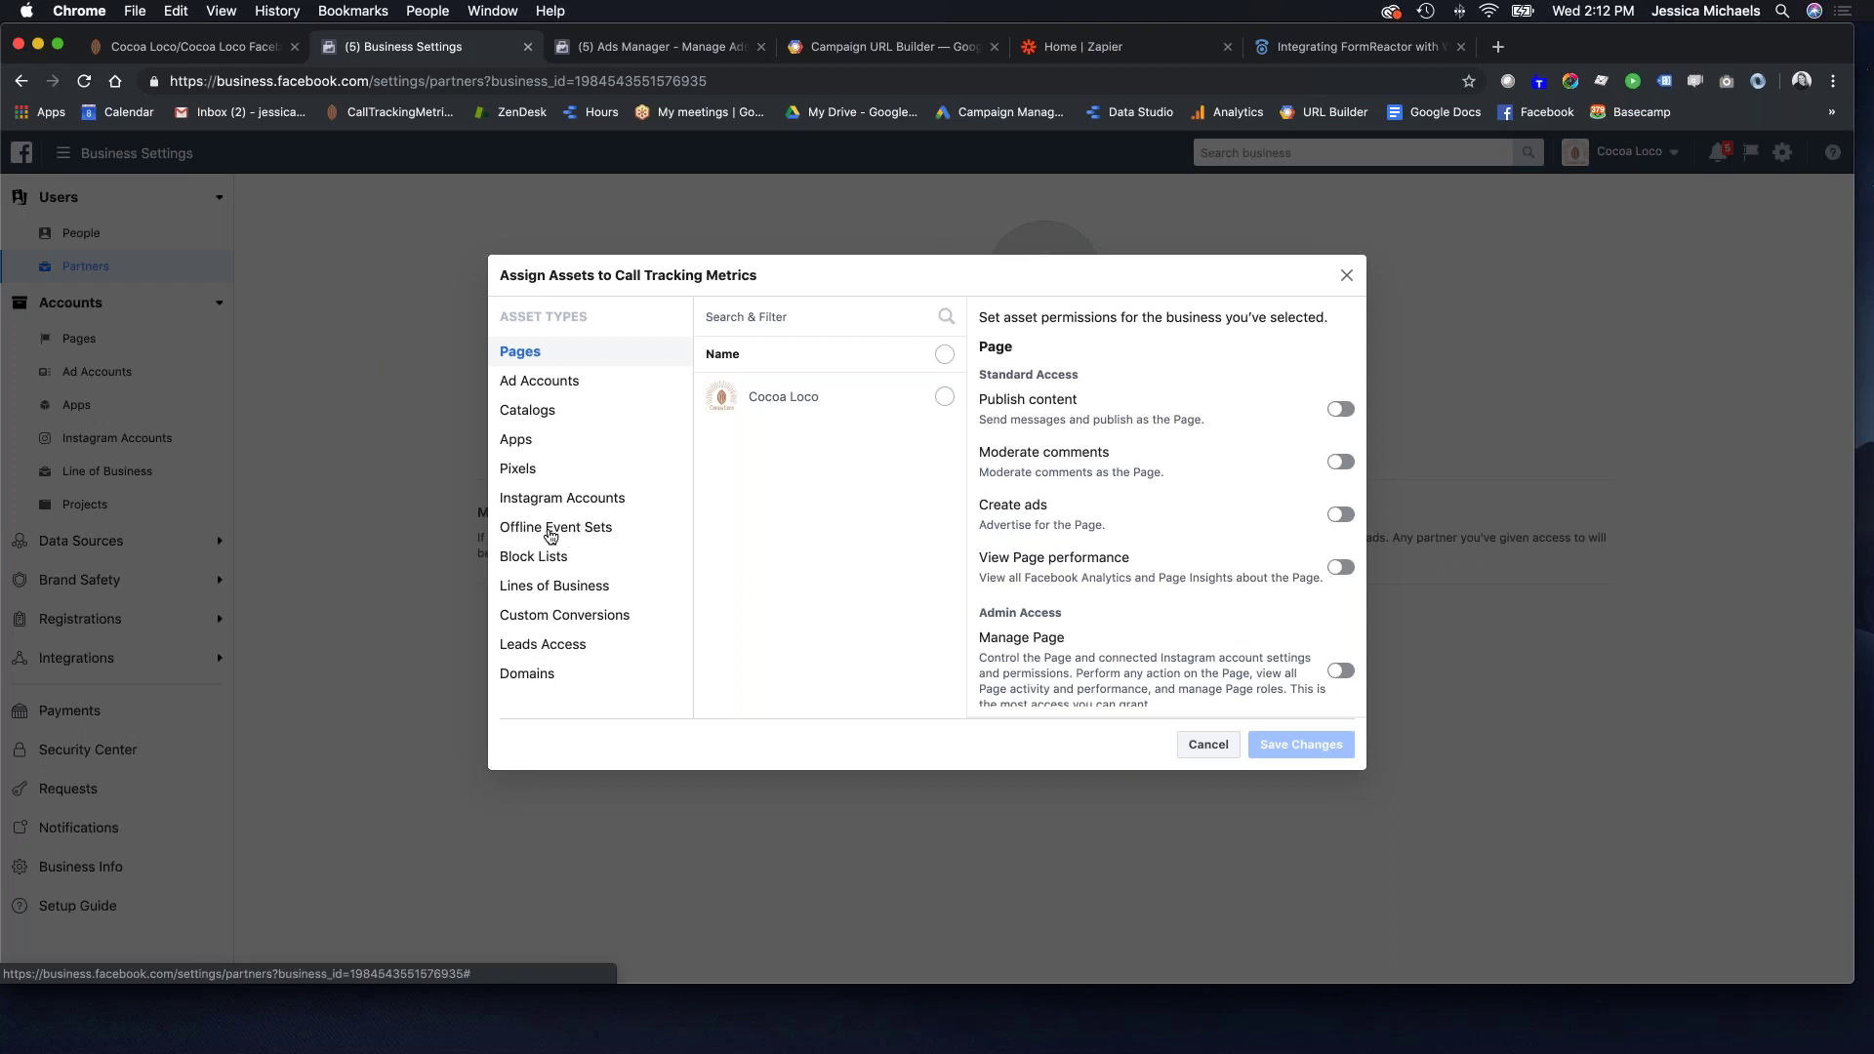
Assign the offline event sets Calls from ads and Calls From Facebook Ads to the partner with Manage Offline Event Set access.
{"action": "left_click", "coordinate": [549, 532]}
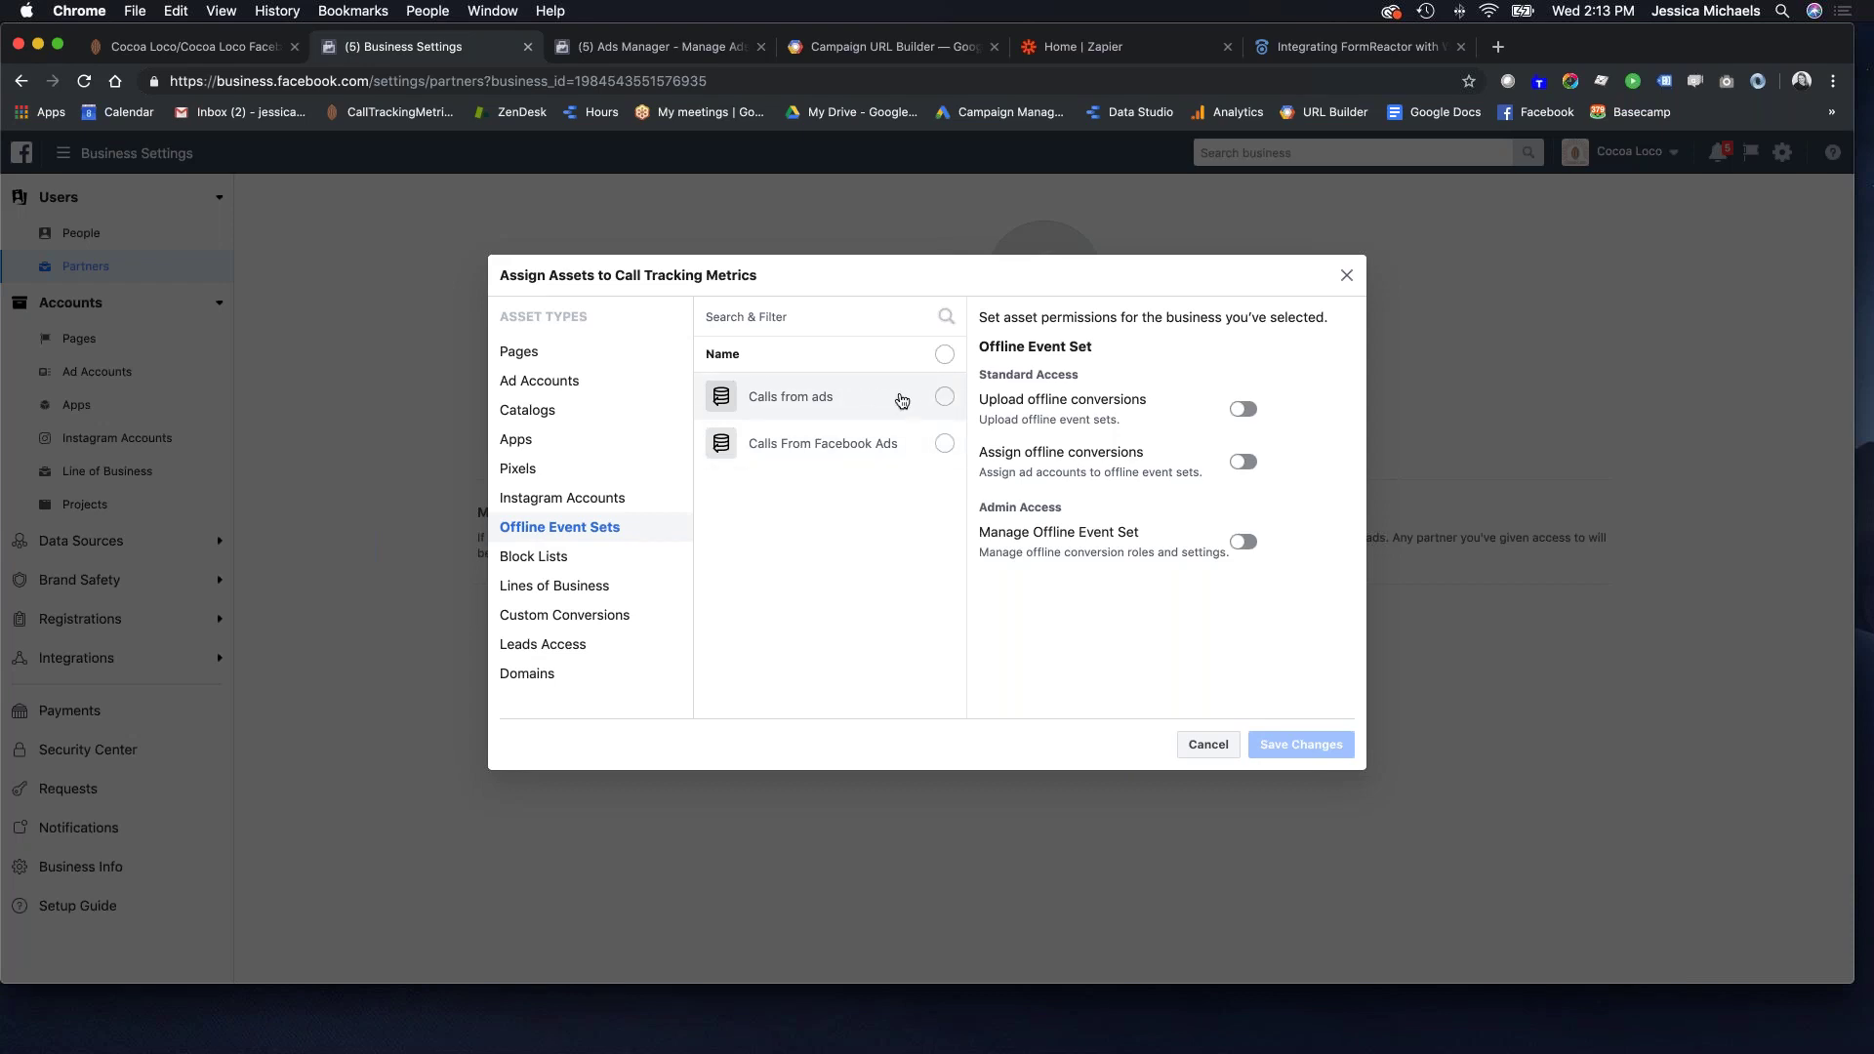
{"action": "left_click", "coordinate": [943, 397]}
{"action": "left_click", "coordinate": [944, 444]}
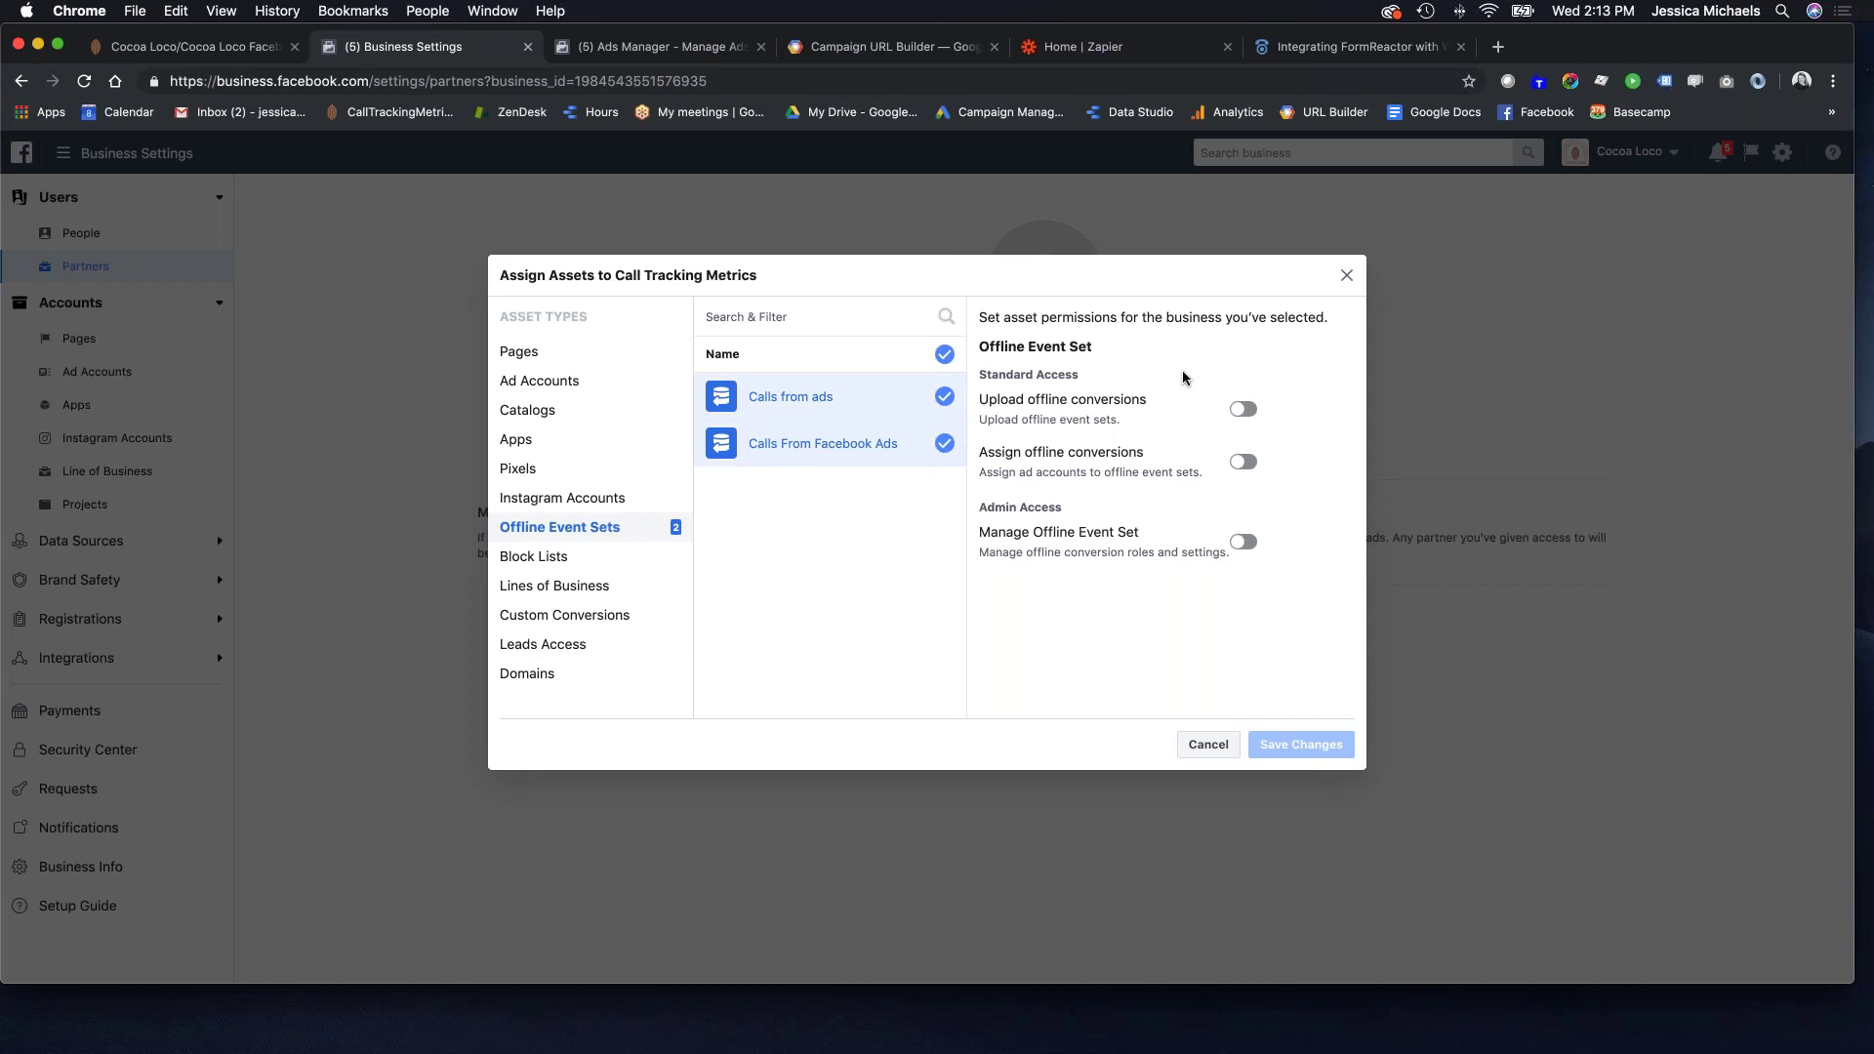
{"action": "left_click", "coordinate": [1245, 545]}
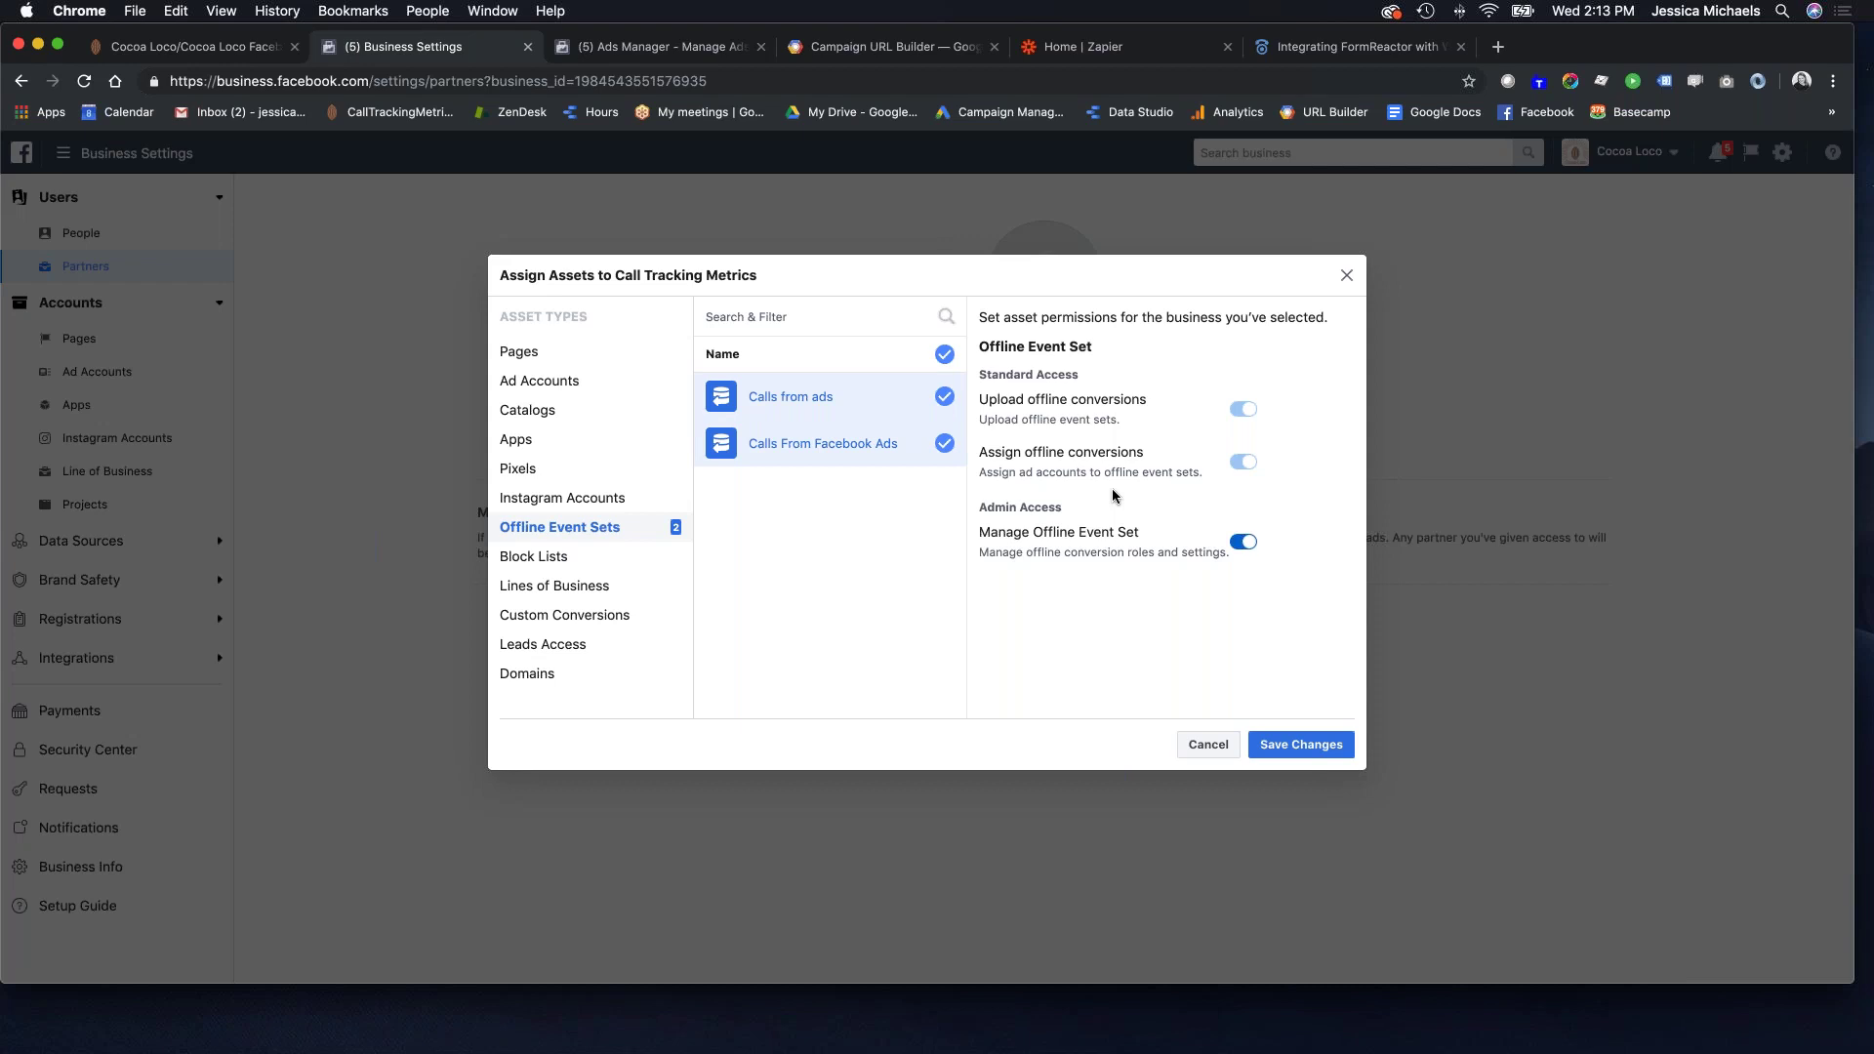
{"action": "left_click", "coordinate": [1306, 749]}
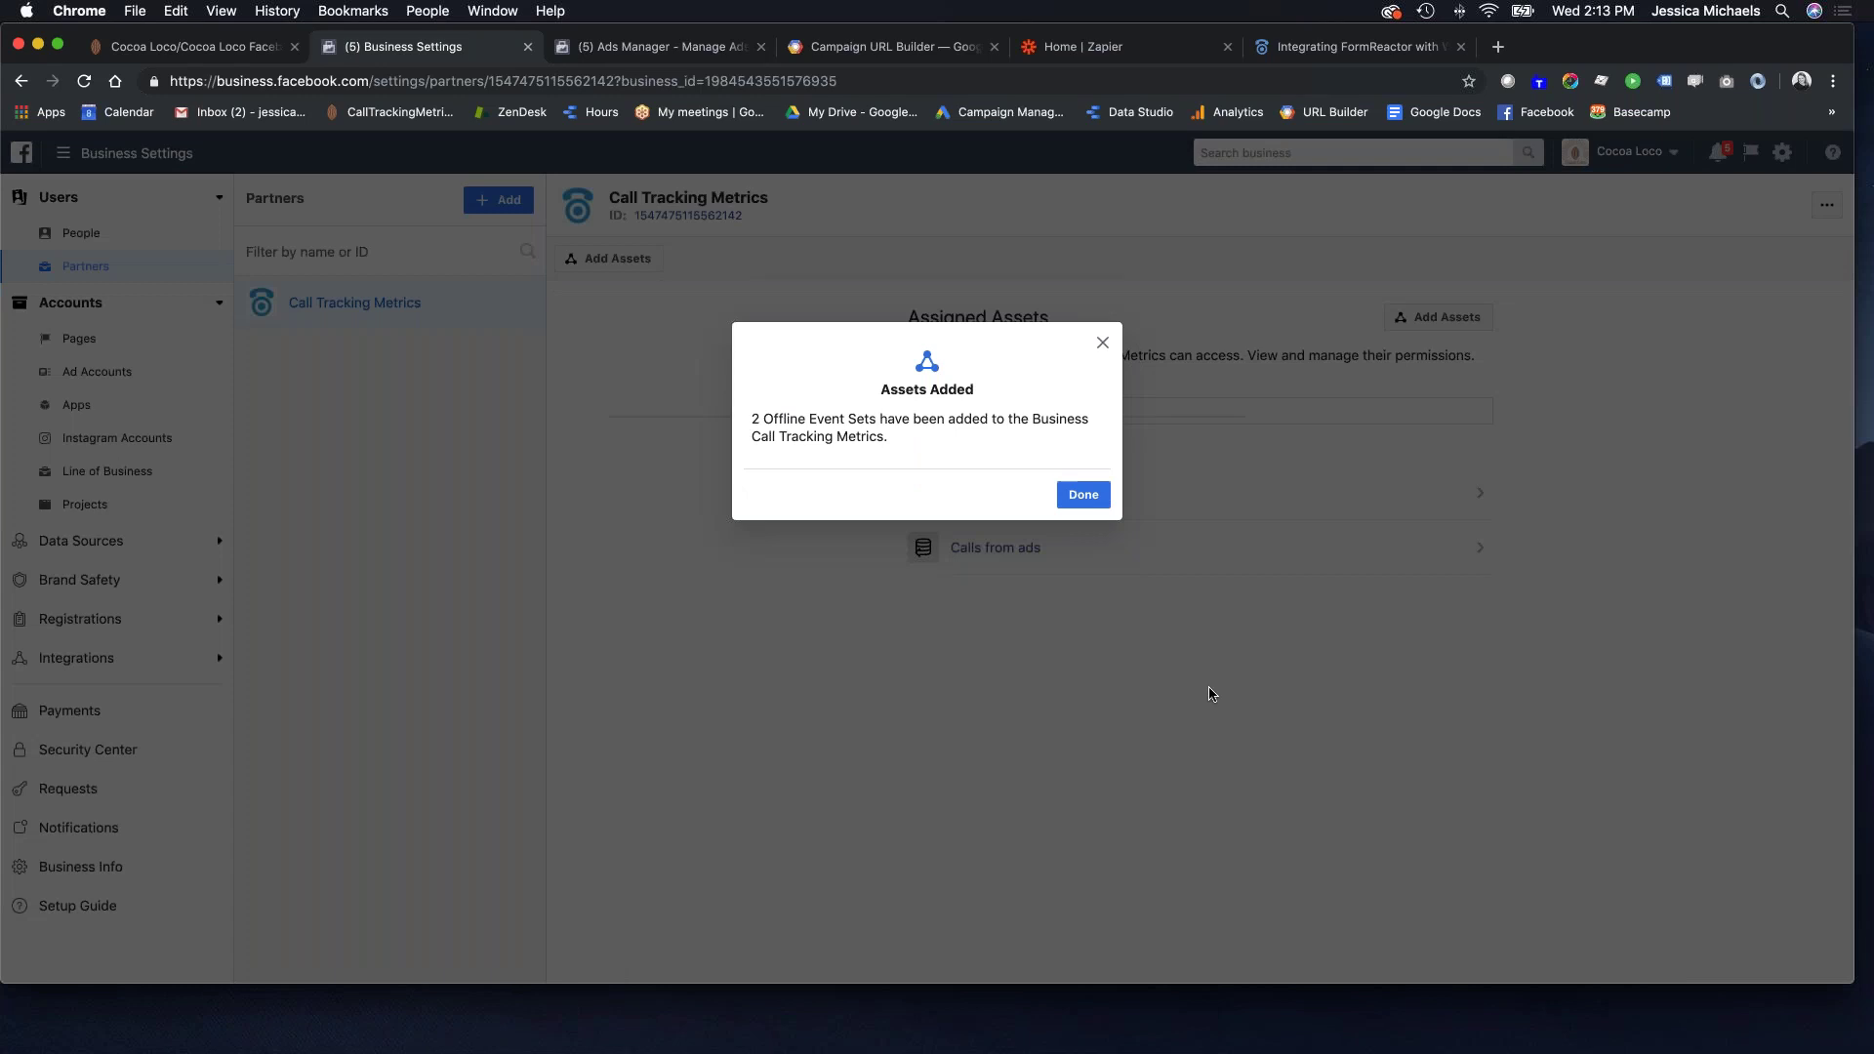
{"action": "left_click", "coordinate": [1080, 497]}
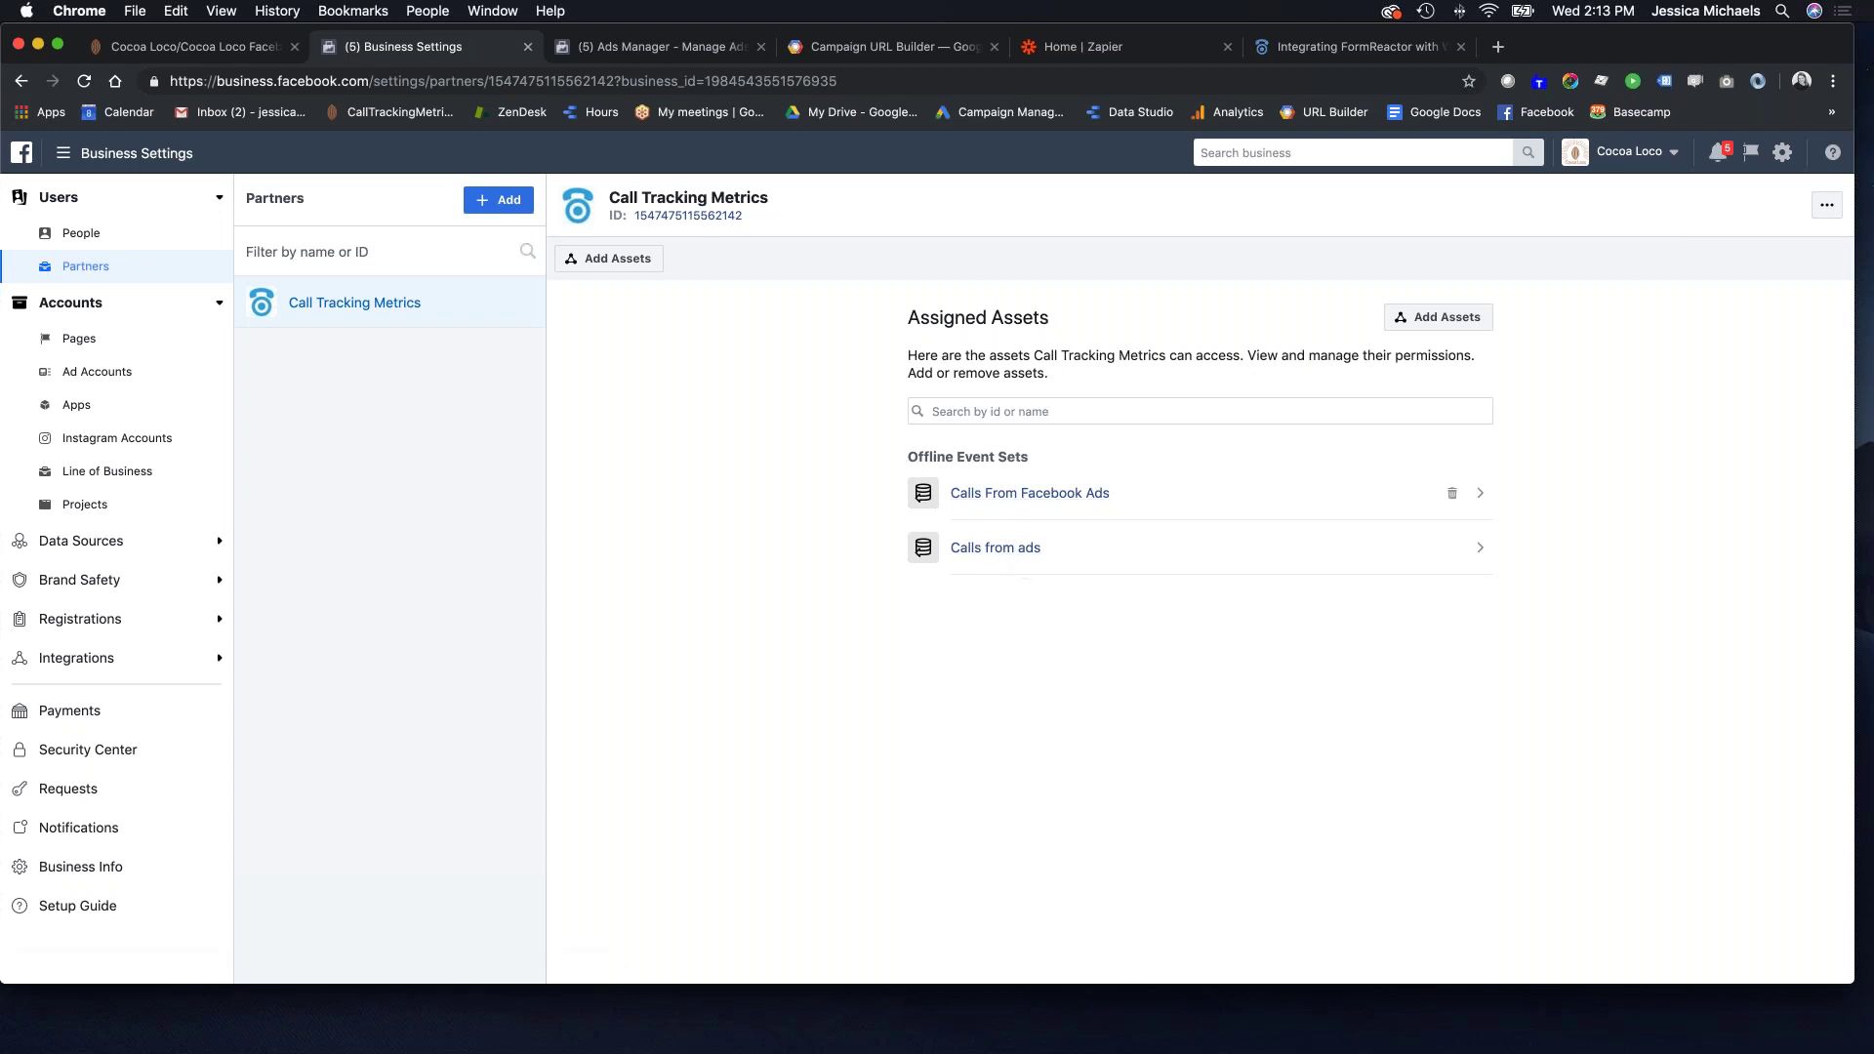
Open the business's Offline Events and review the data sources for its offline event sets.
{"action": "left_click", "coordinate": [62, 158]}
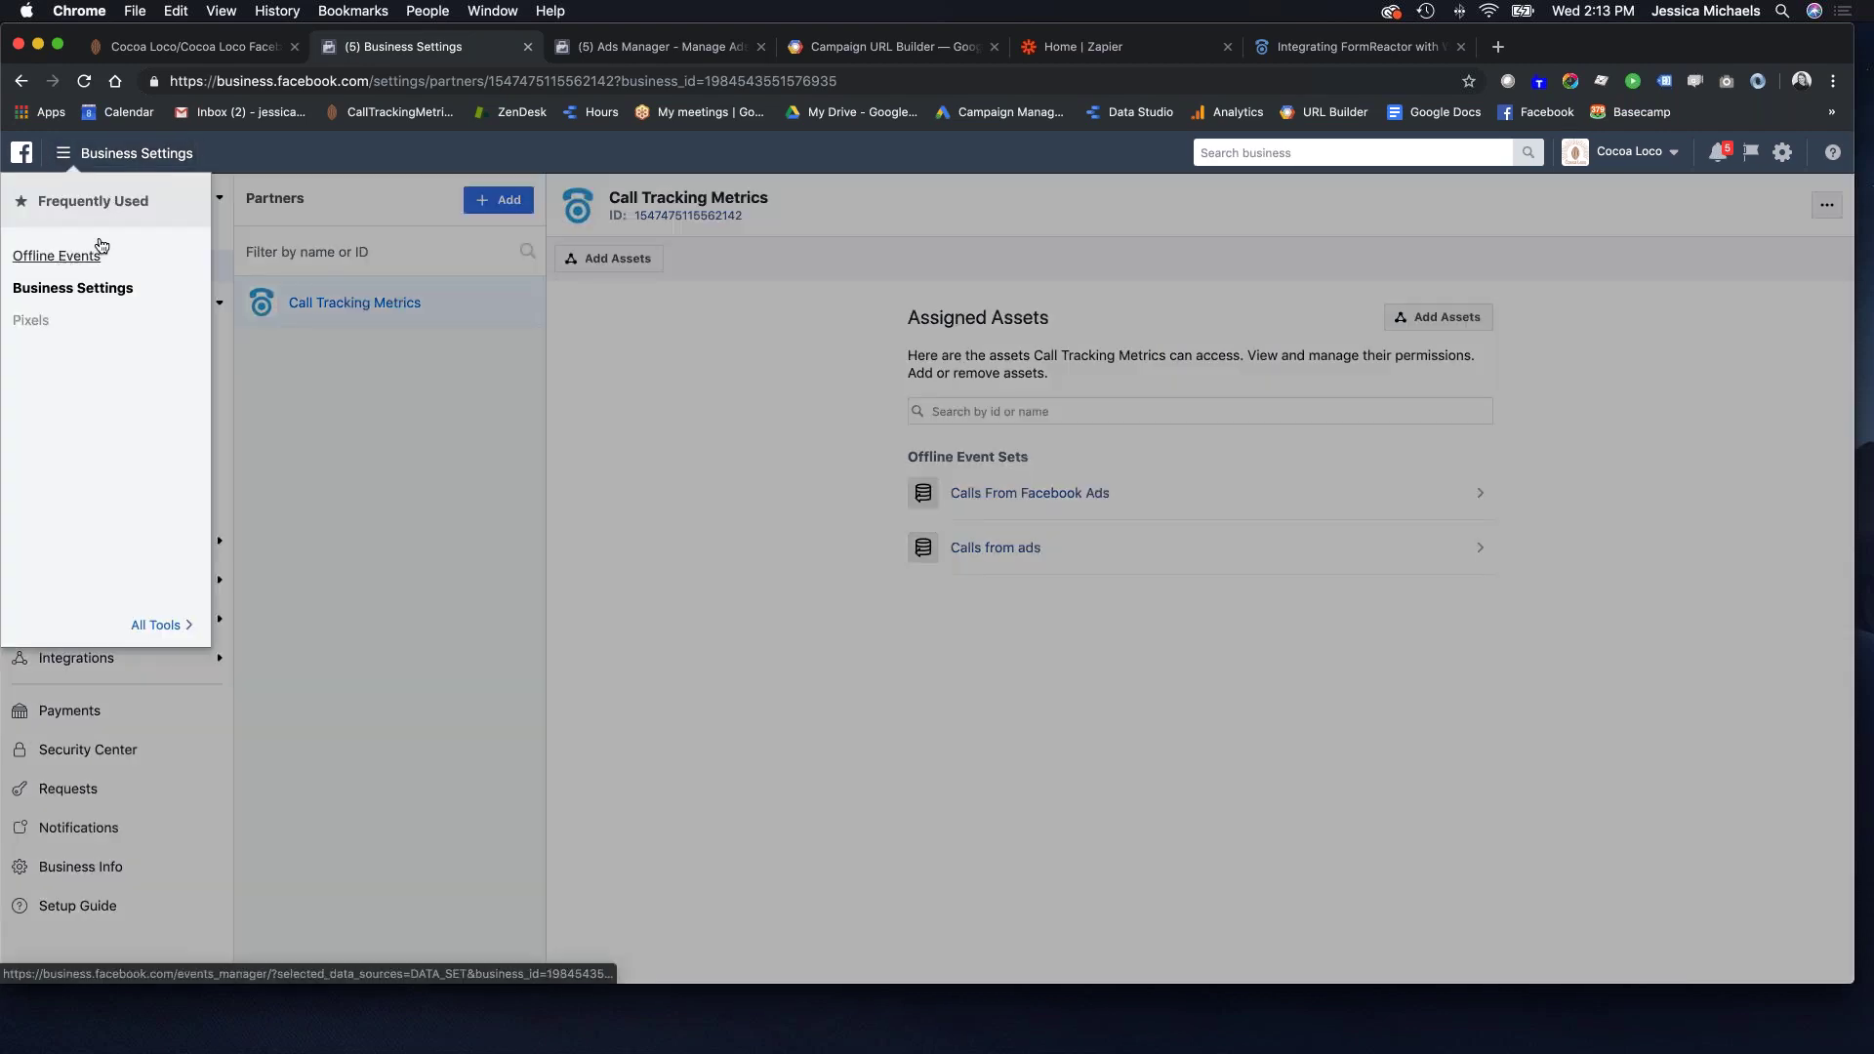
{"action": "left_click", "coordinate": [56, 256]}
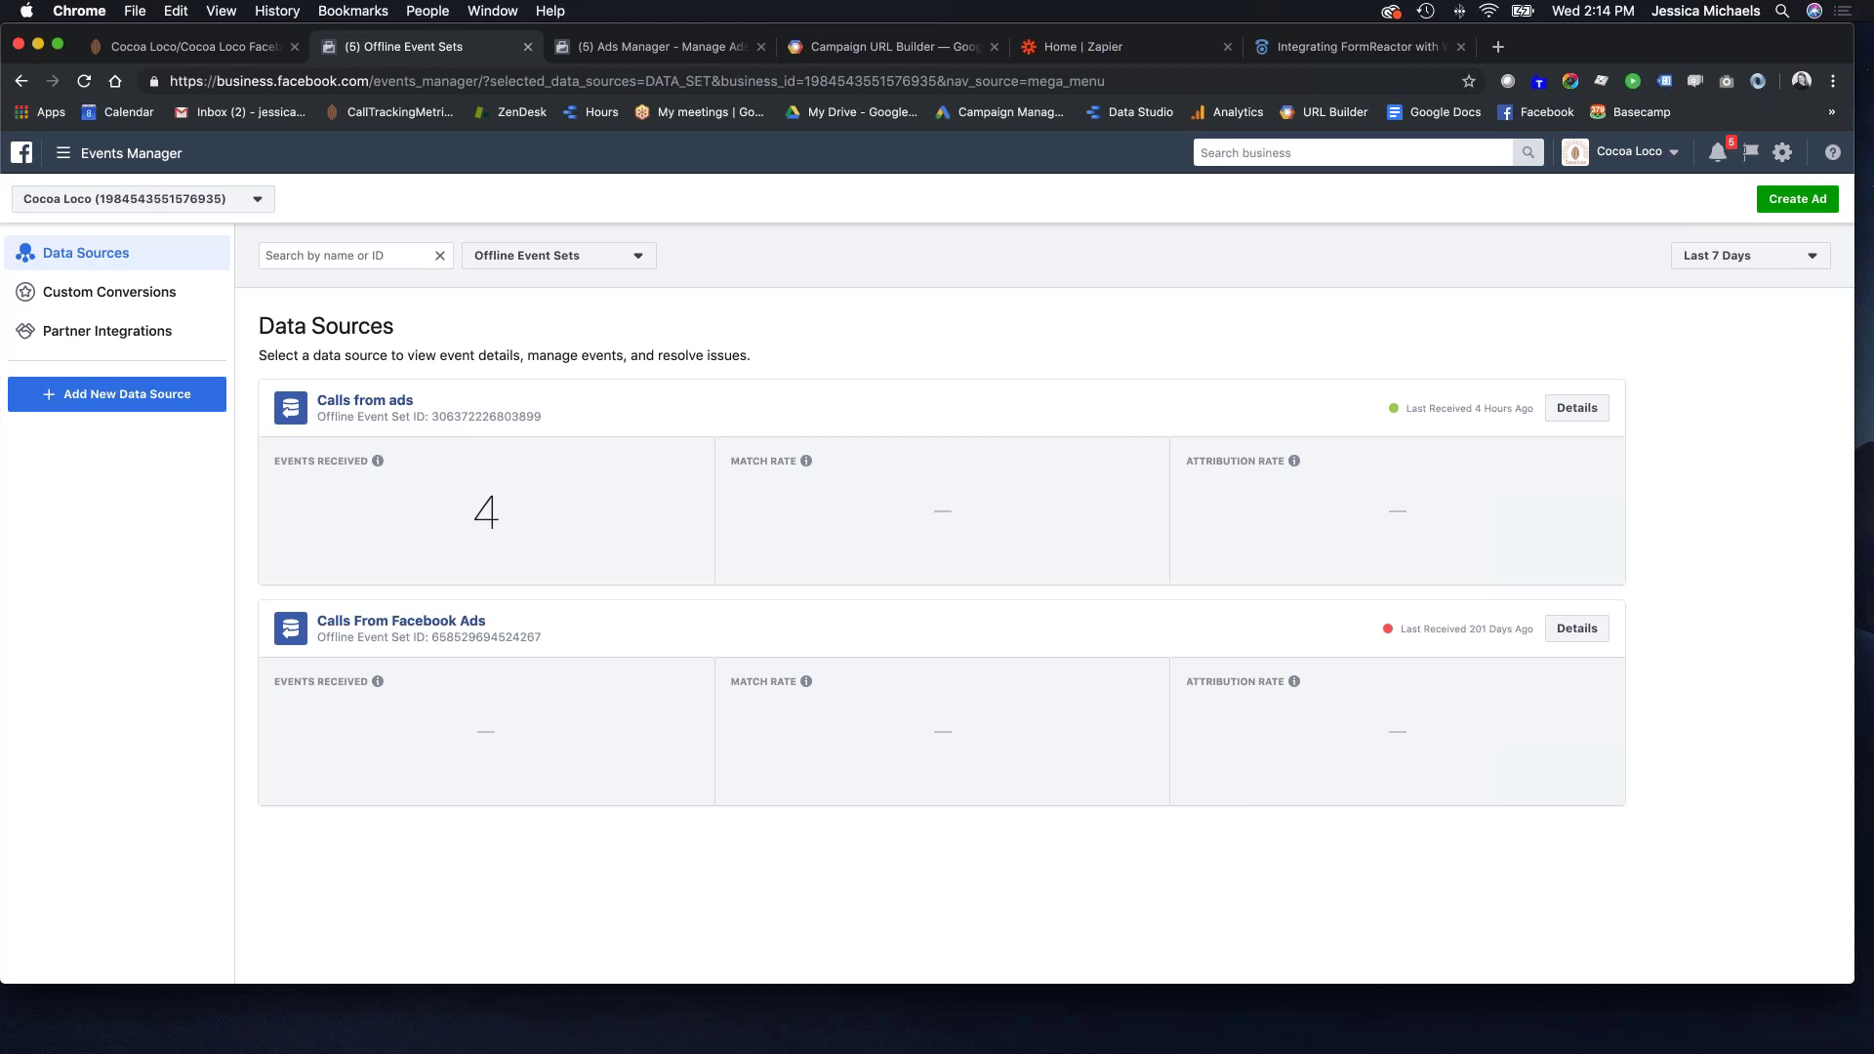
{"action": "mouse_move", "coordinate": [378, 682]}
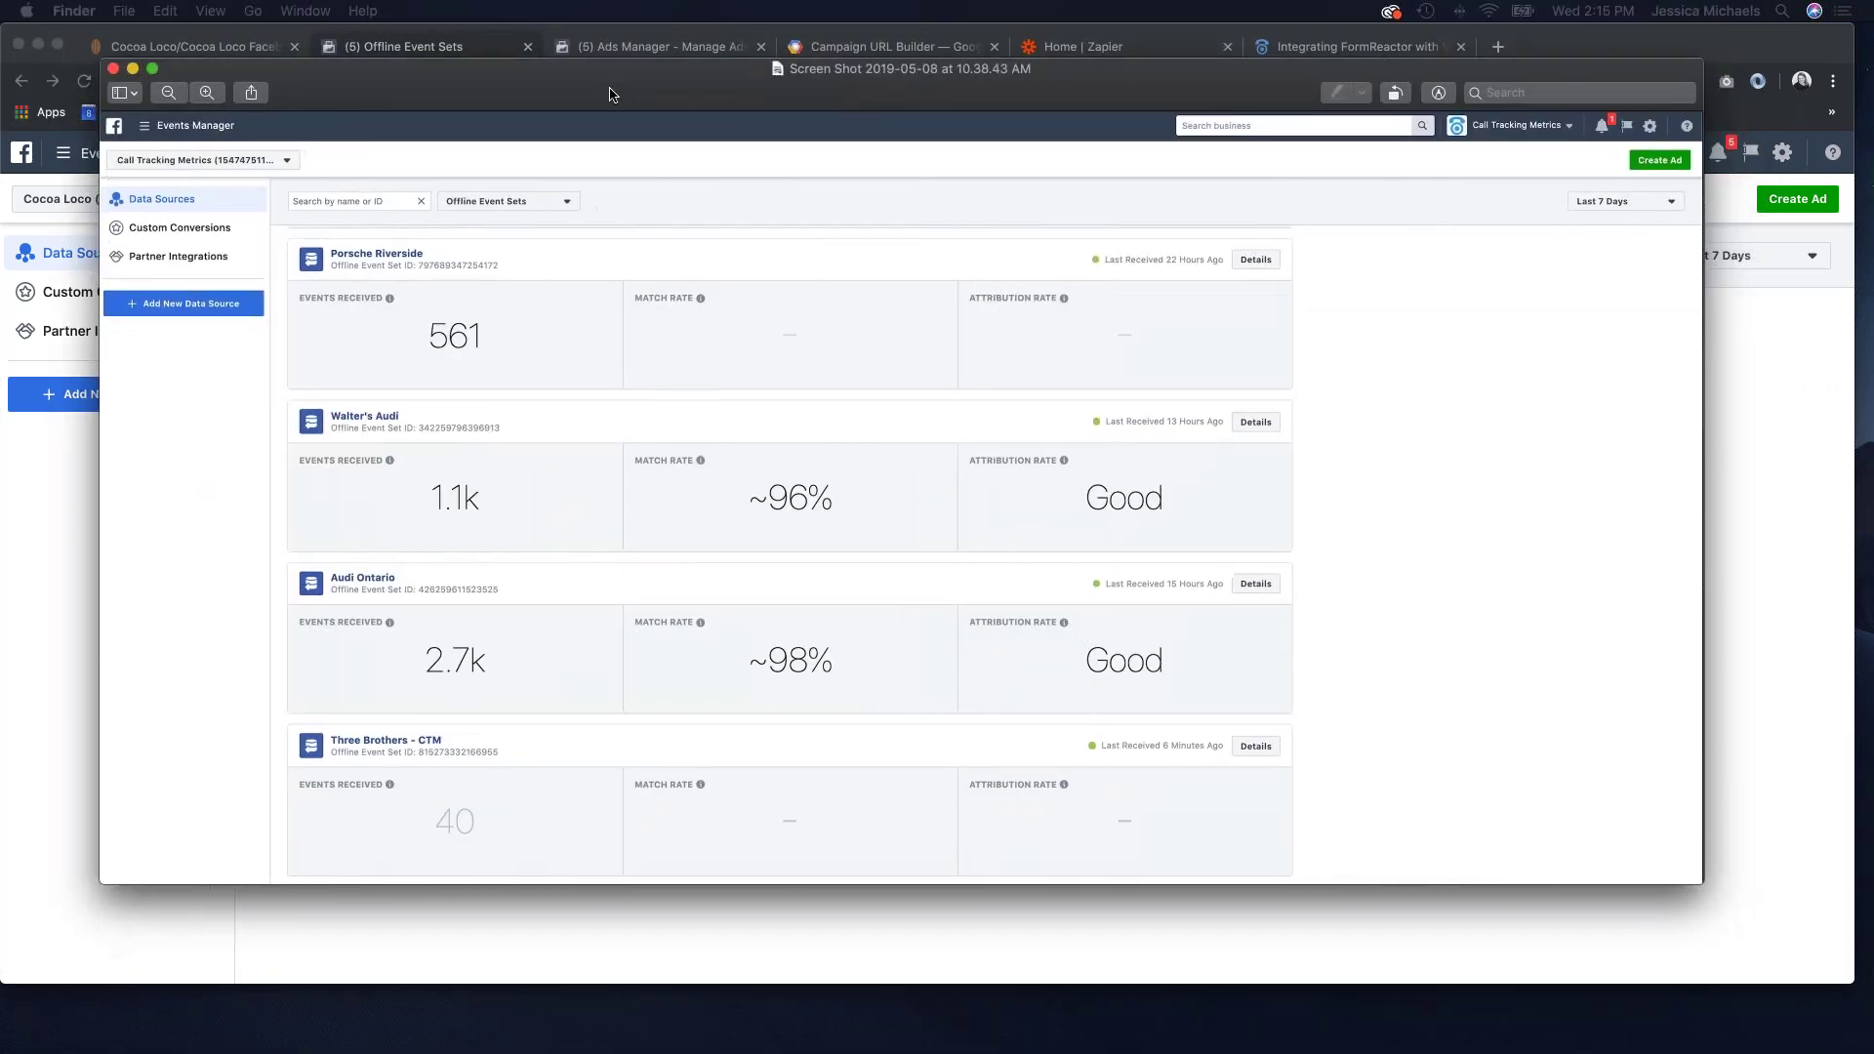
Examine the example Events Manager screenshot in Preview for events received, match rates and attribution rates, and move it out of view.
{"action": "left_click_drag", "start_coordinate": [610, 93], "coordinate": [627, 94]}
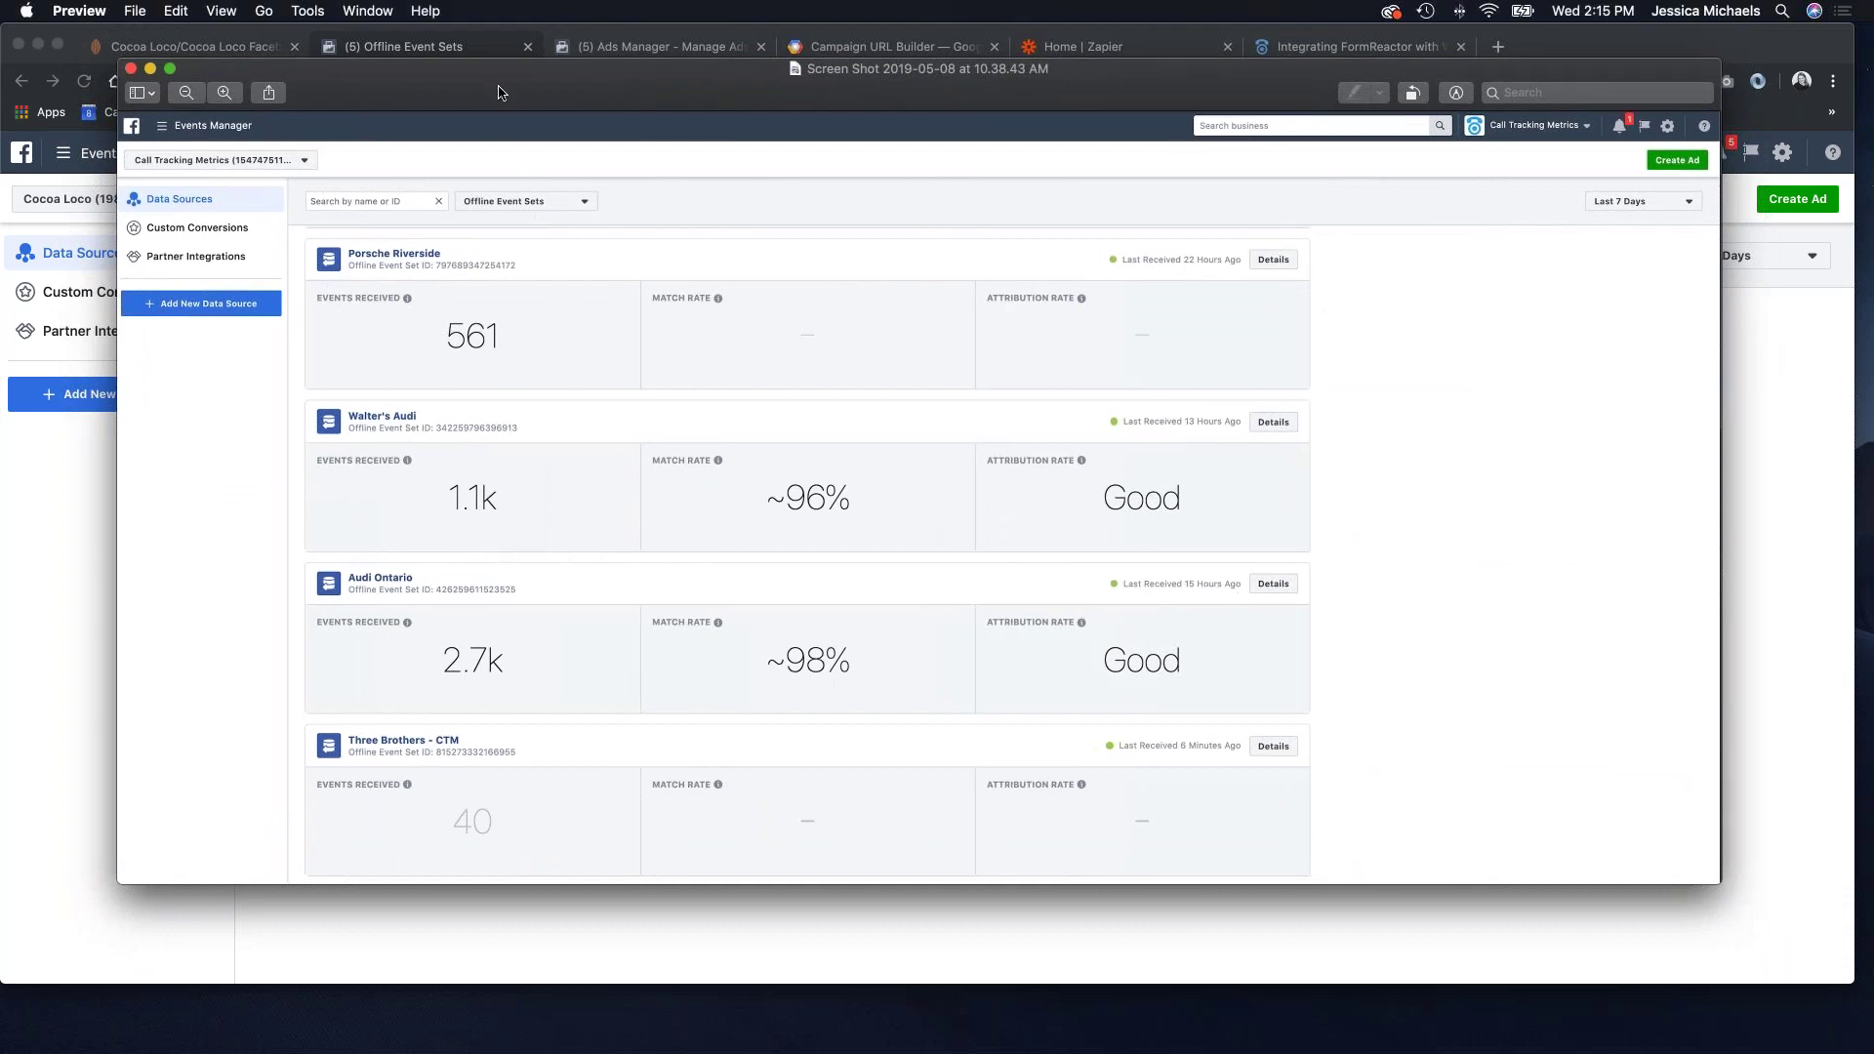
{"action": "left_click_drag", "start_coordinate": [504, 92], "coordinate": [0, 1023]}
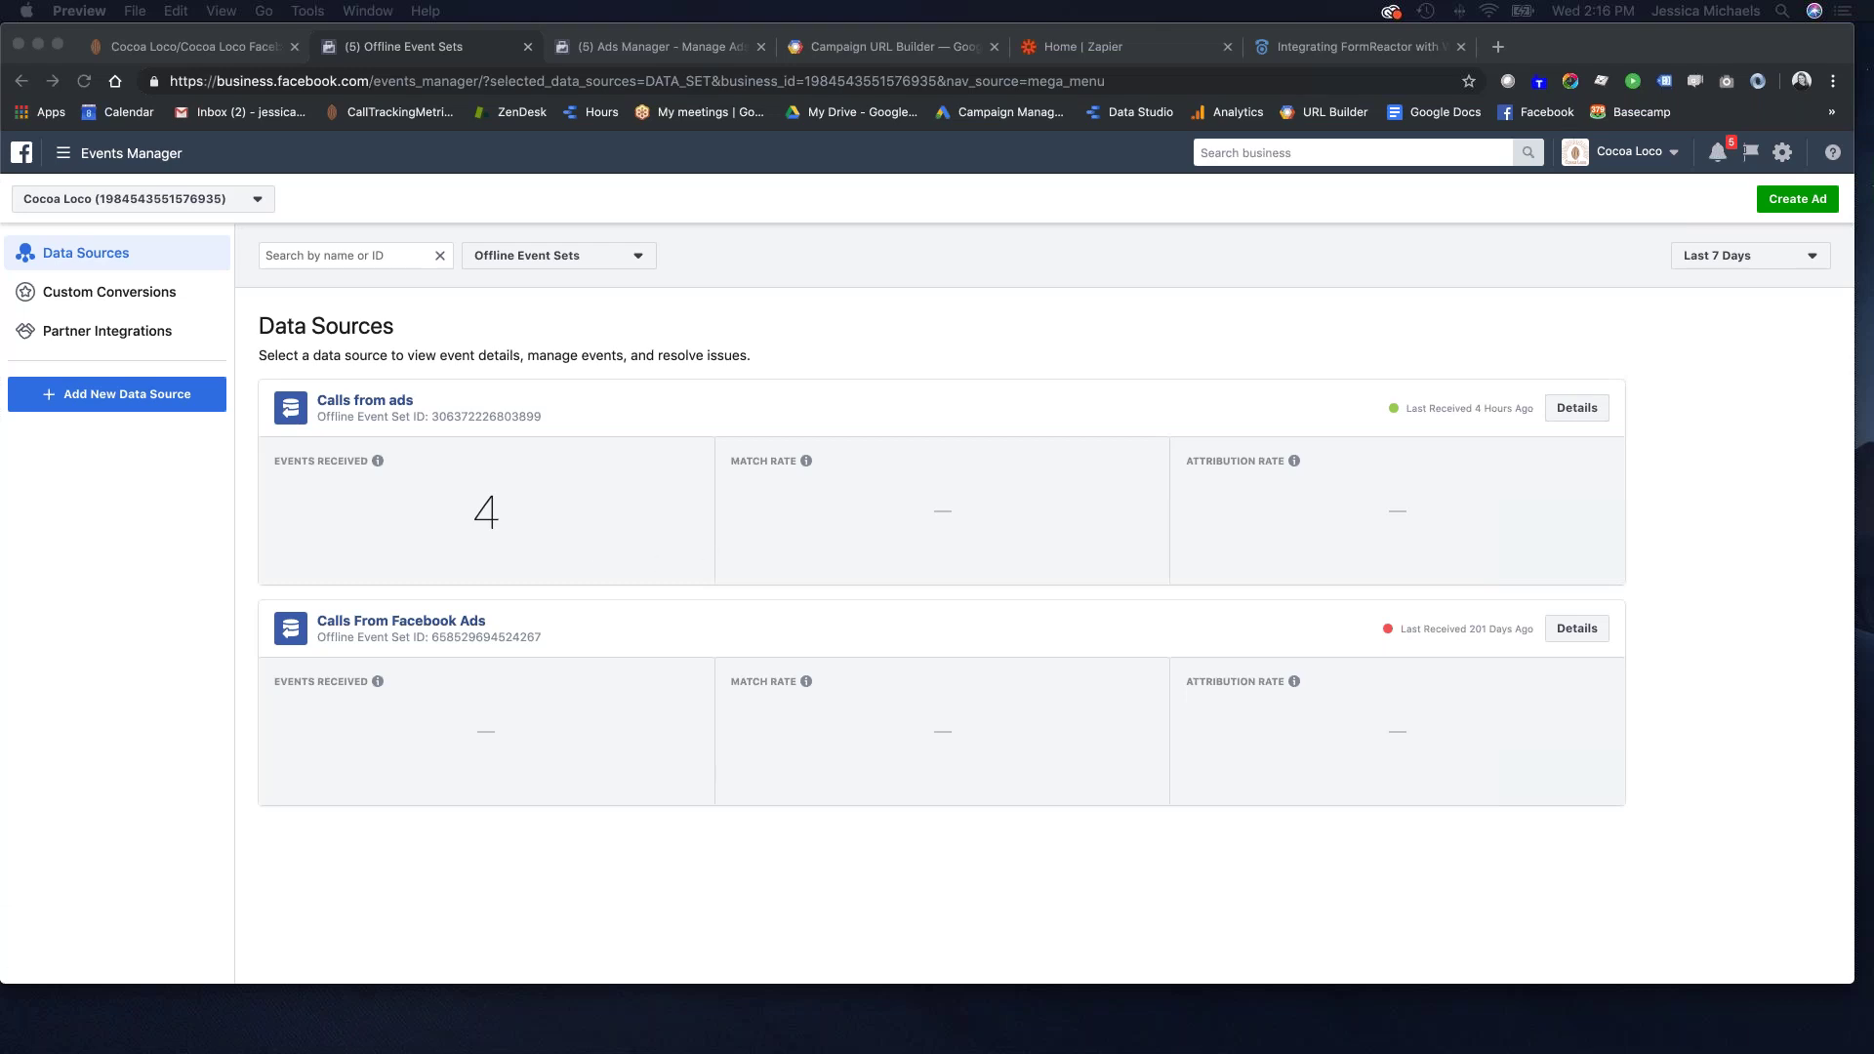
{"action": "left_click_drag", "start_coordinate": [635, 1049], "coordinate": [228, 165]}
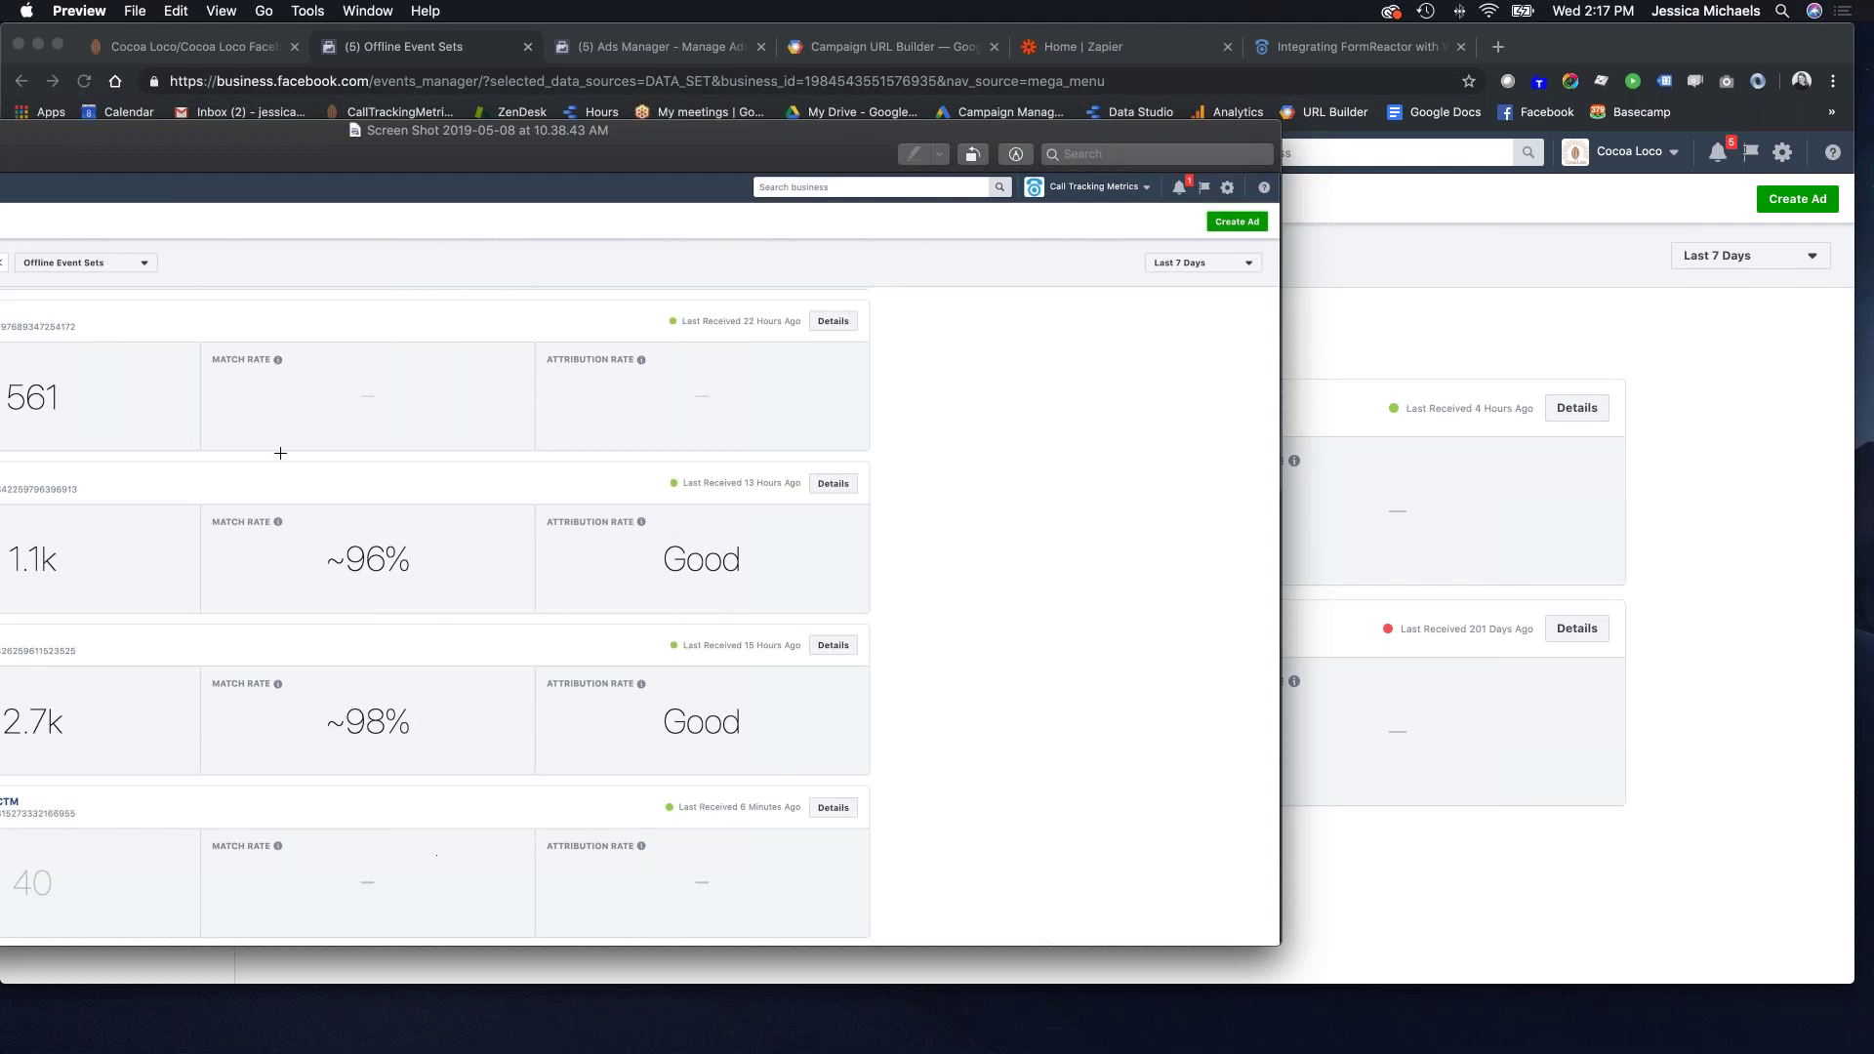
{"action": "left_click_drag", "start_coordinate": [192, 153], "coordinate": [196, 106]}
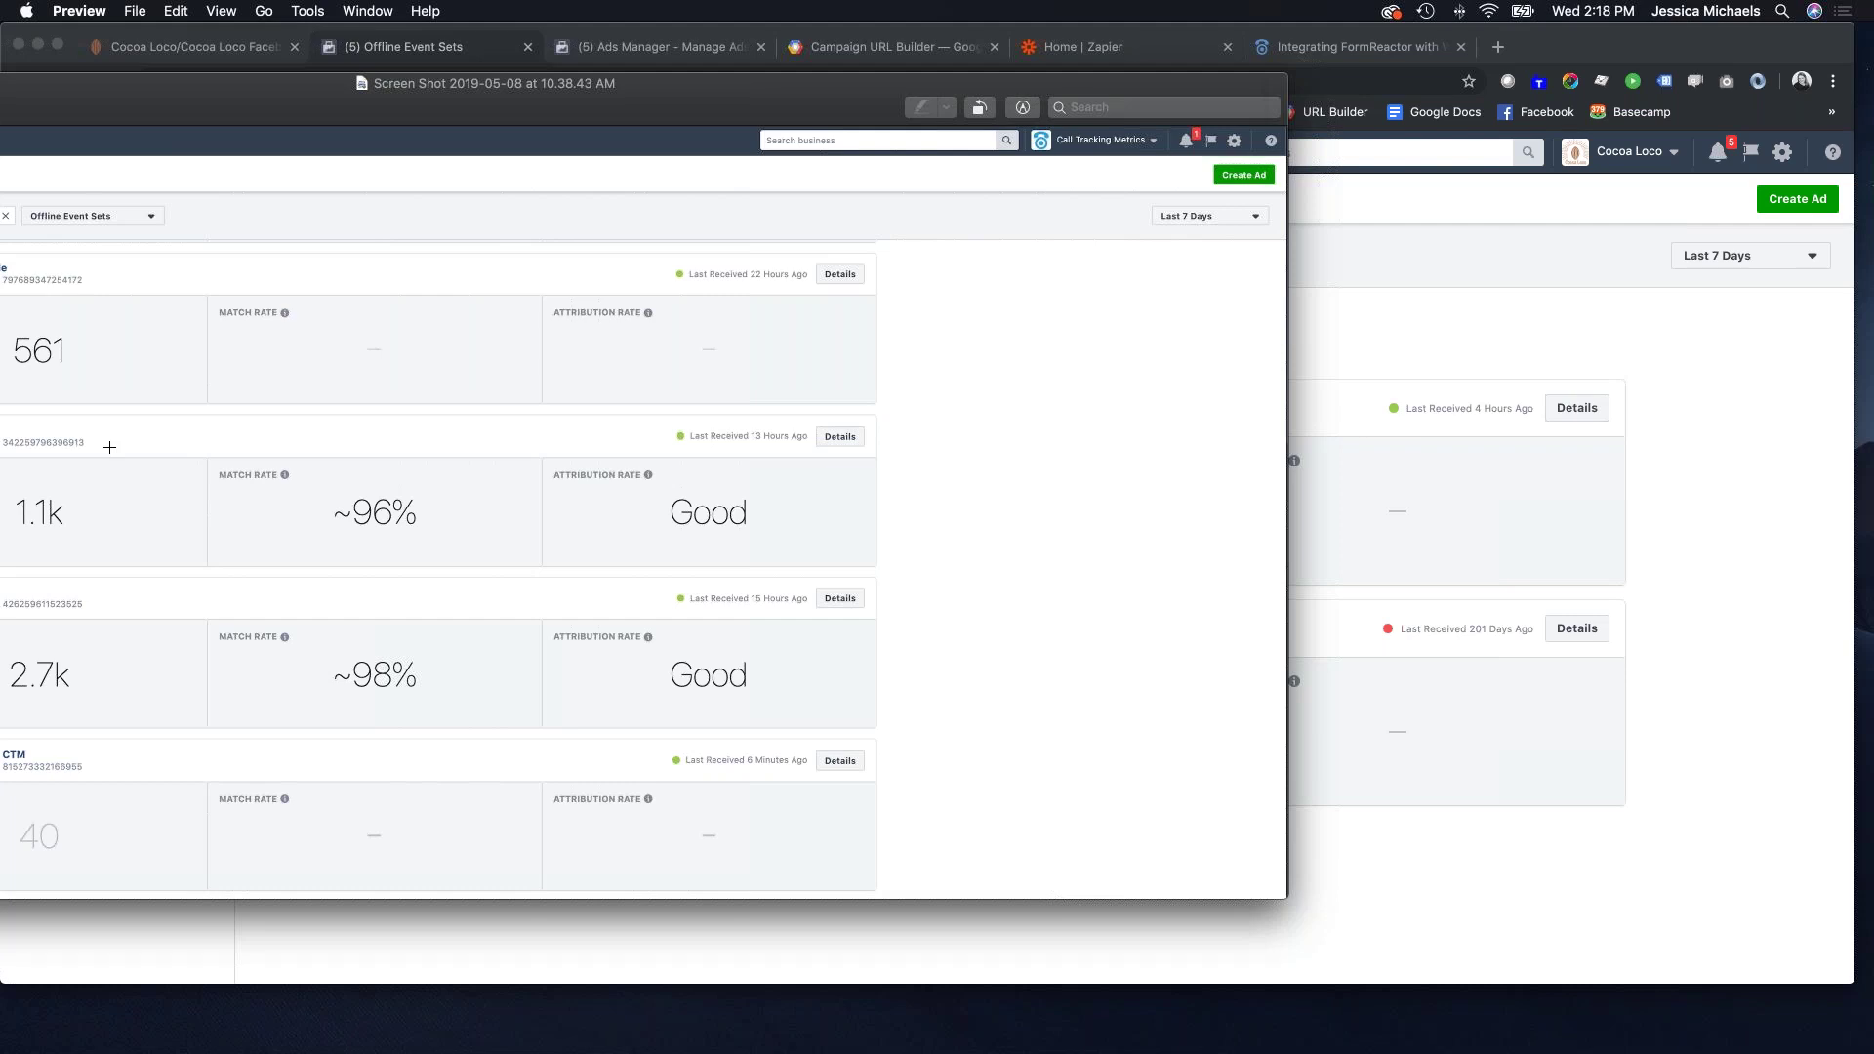
{"action": "left_click_drag", "start_coordinate": [141, 105], "coordinate": [0, 410]}
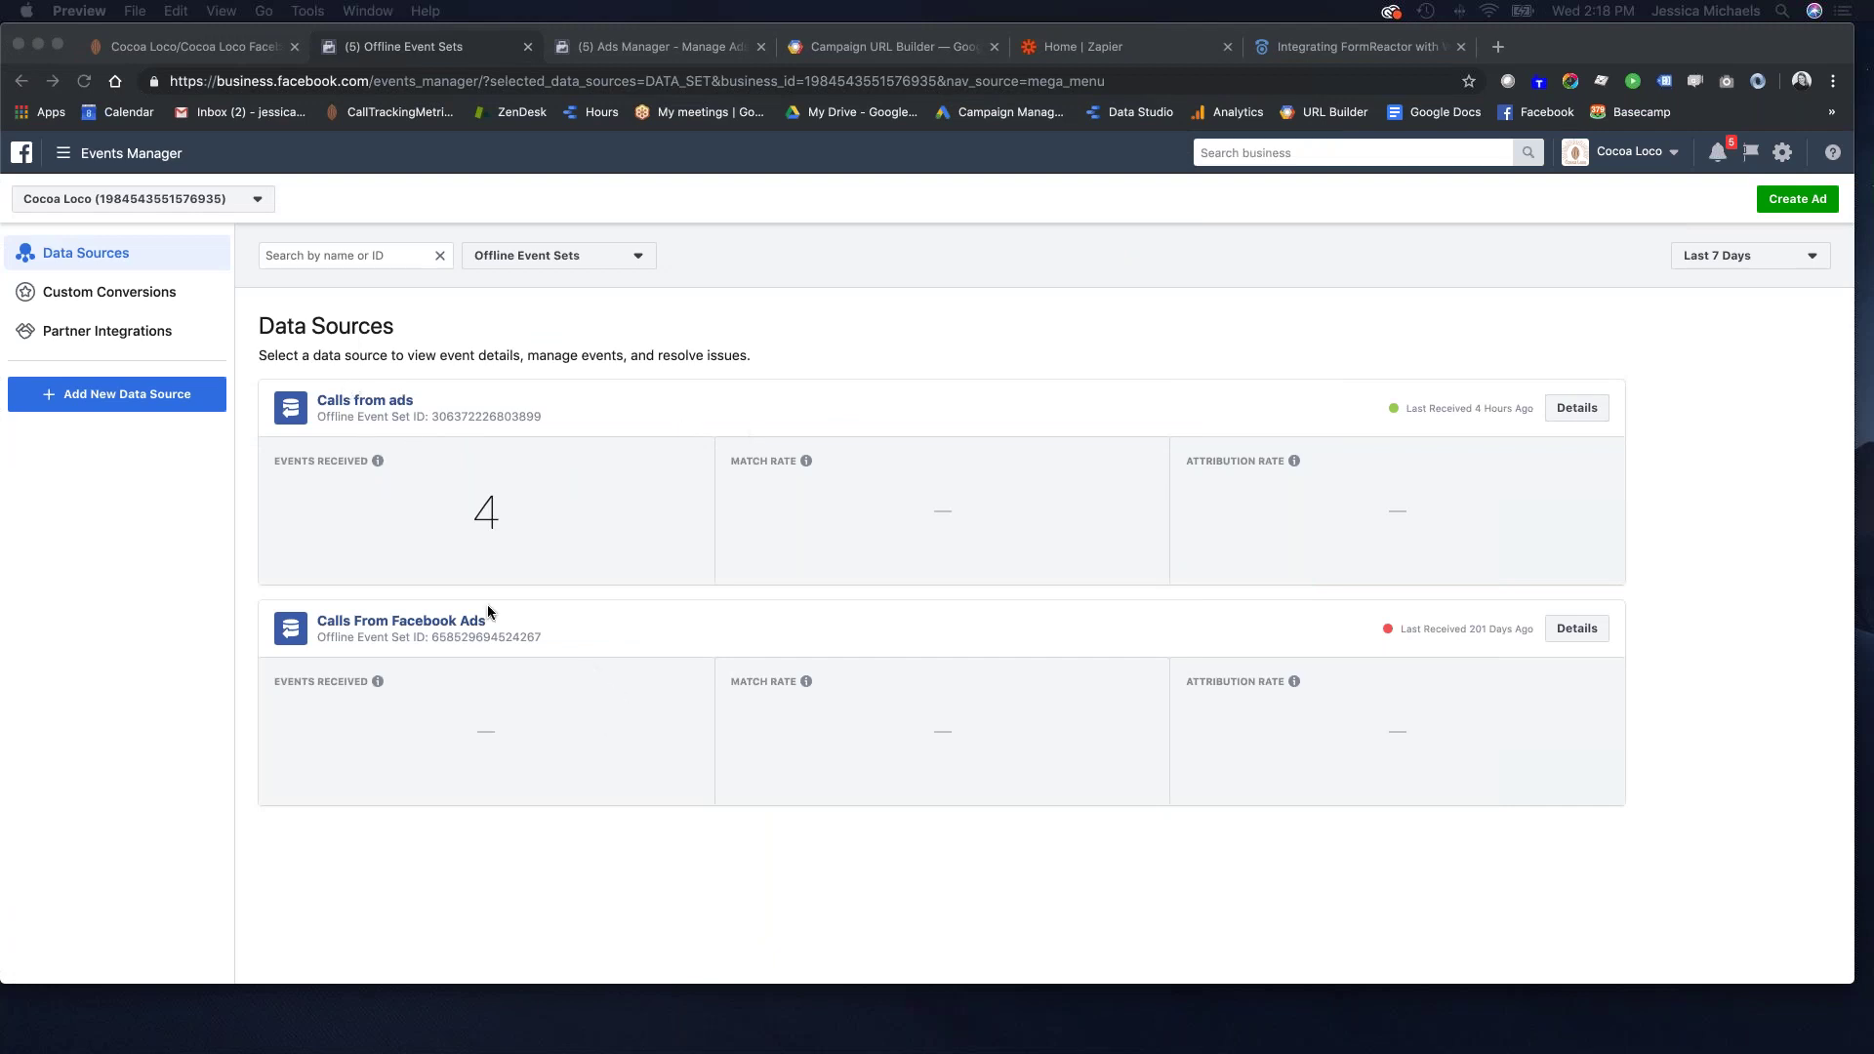
Copy the Offline Event Set ID of the Calls from ads data source.
{"action": "left_click", "coordinate": [561, 413]}
{"action": "left_click_drag", "start_coordinate": [575, 420], "coordinate": [535, 416]}
{"action": "left_click", "coordinate": [466, 422]}
{"action": "left_click", "coordinate": [545, 420]}
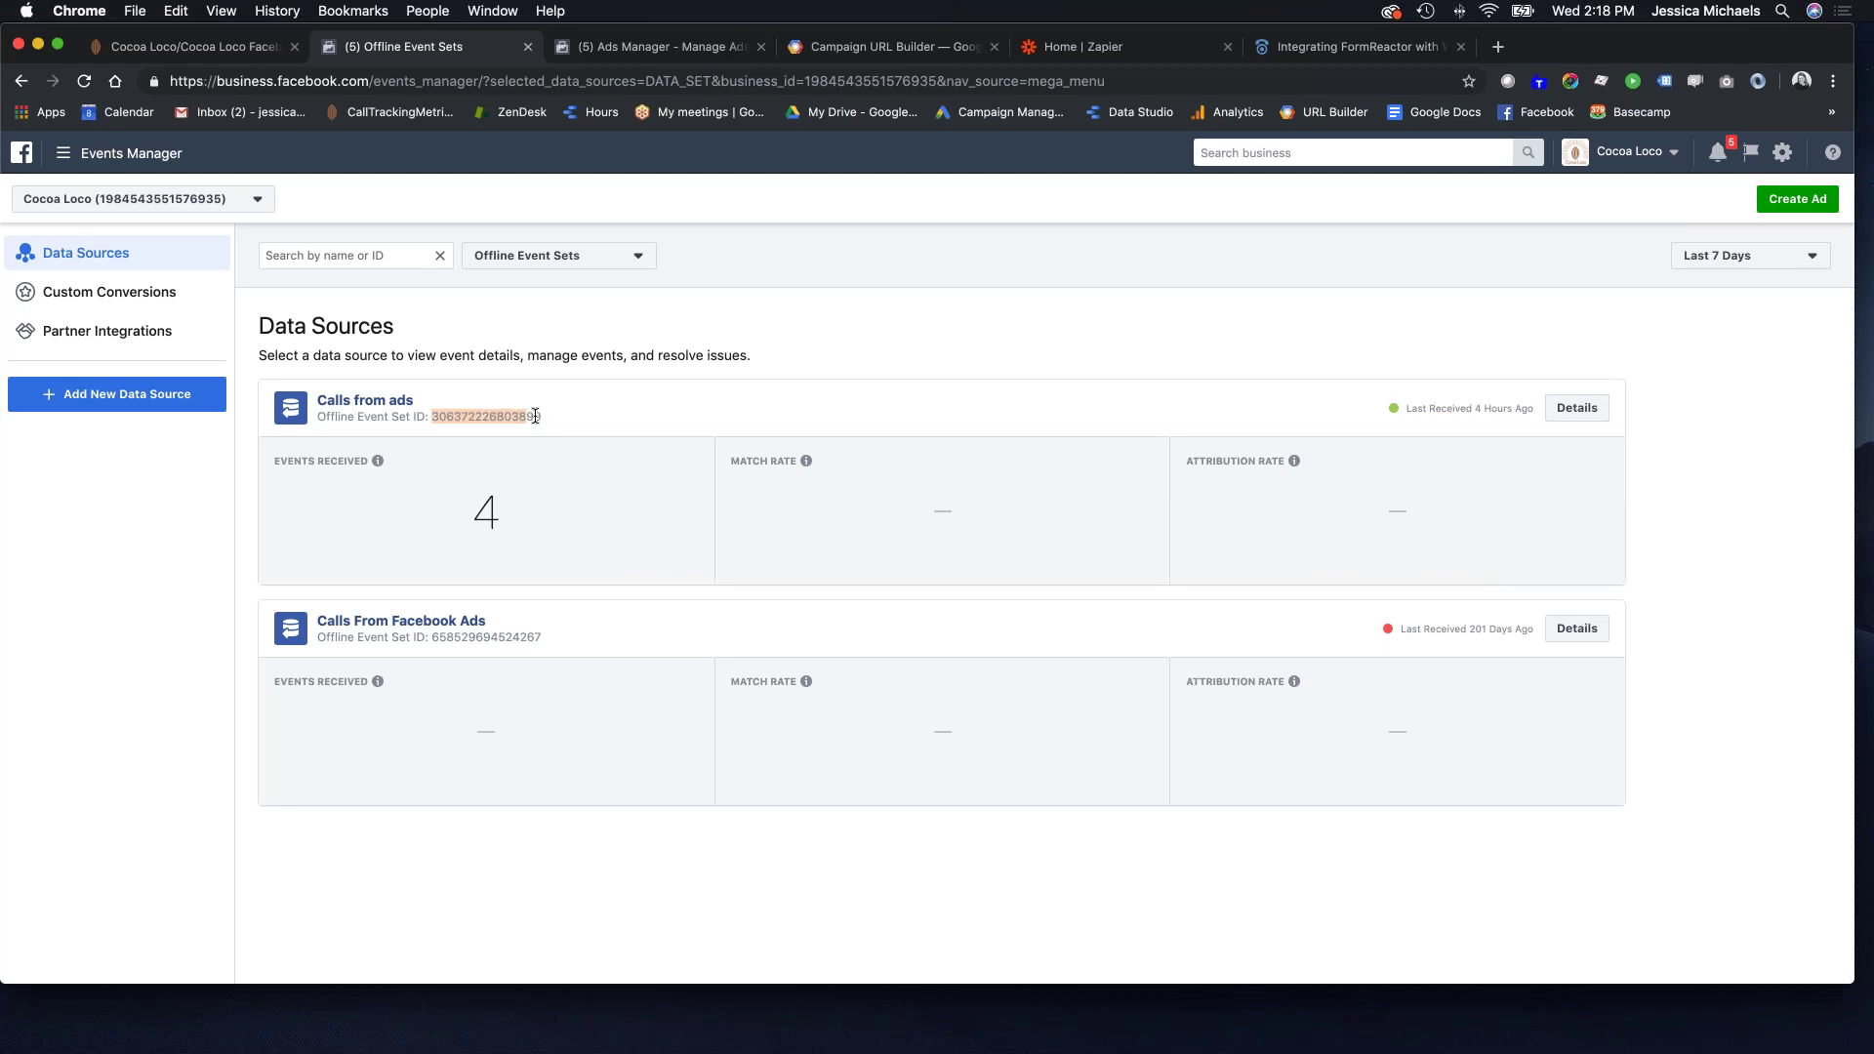
{"action": "key", "text": "super+c"}
Return to the CallTrackingMetrics Facebook settings and open the Facebook Offline Conversion trigger from Trigger Setup.
{"action": "left_click", "coordinate": [203, 54]}
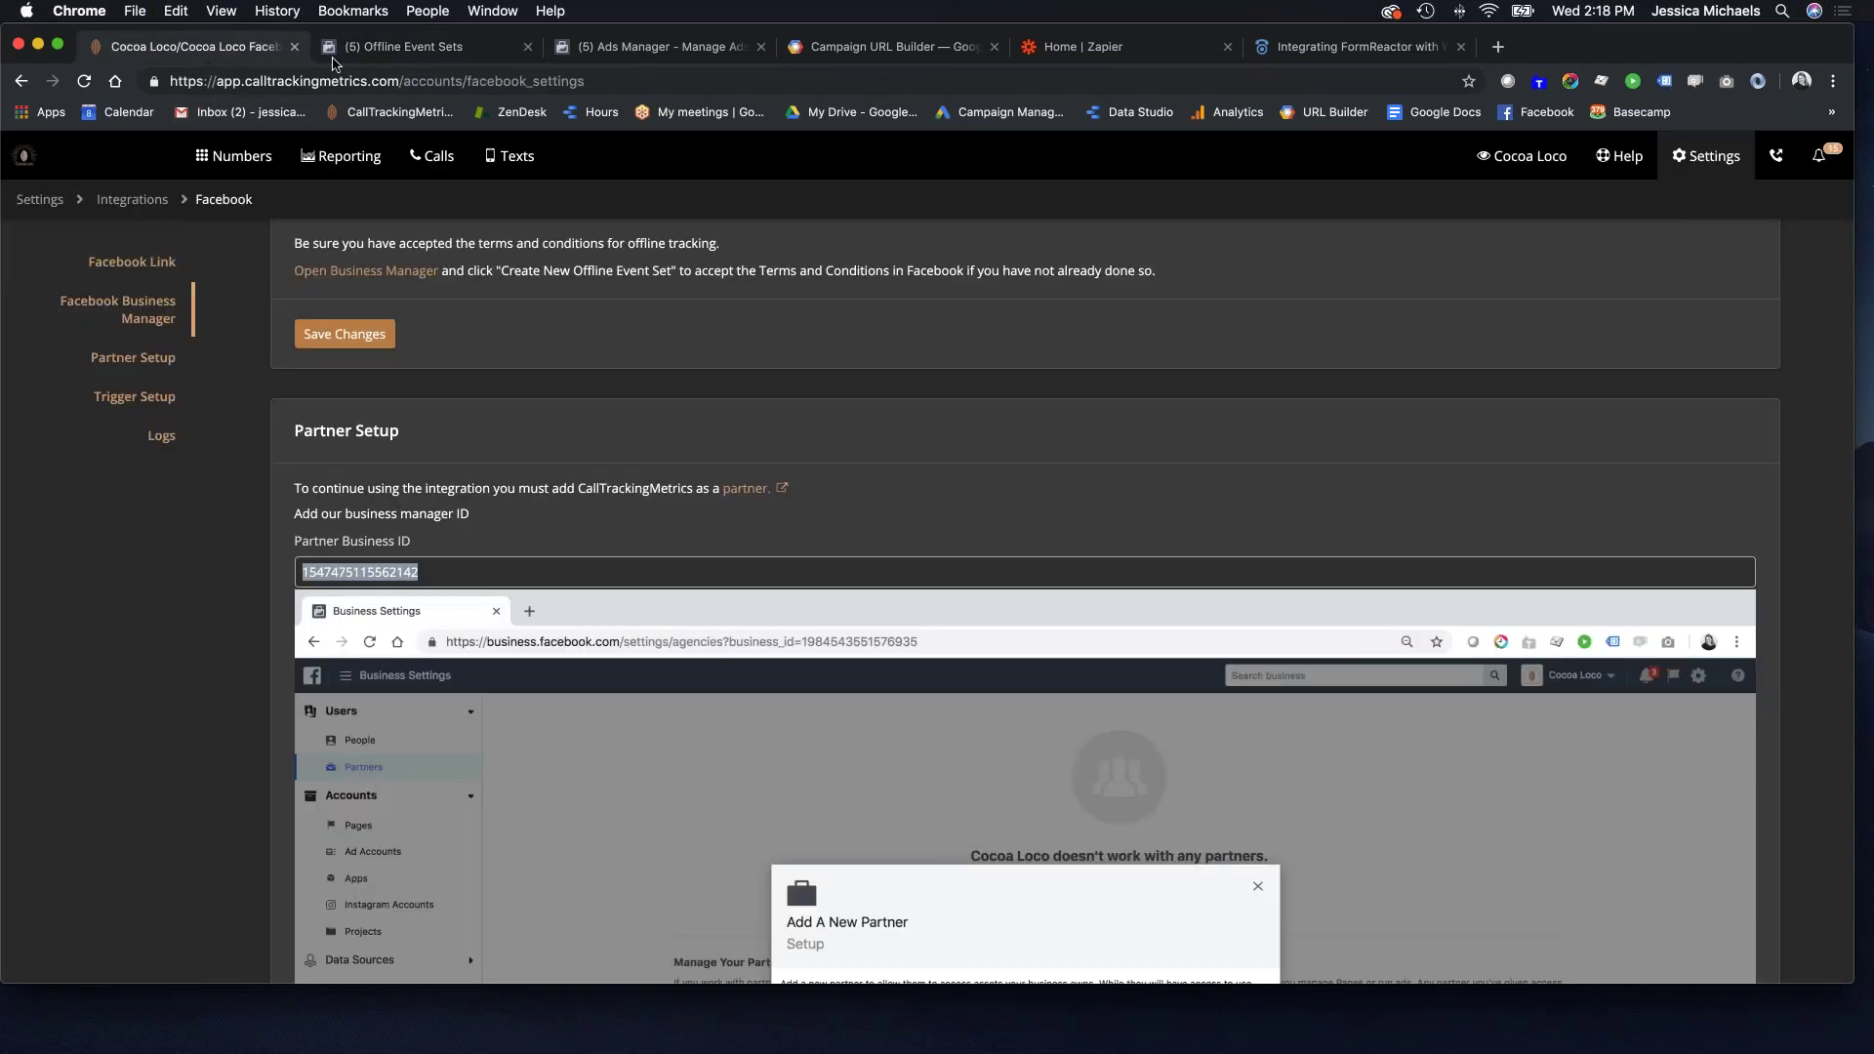
{"action": "scroll", "coordinate": [762, 460], "scroll_direction": "down", "scroll_amount": 10}
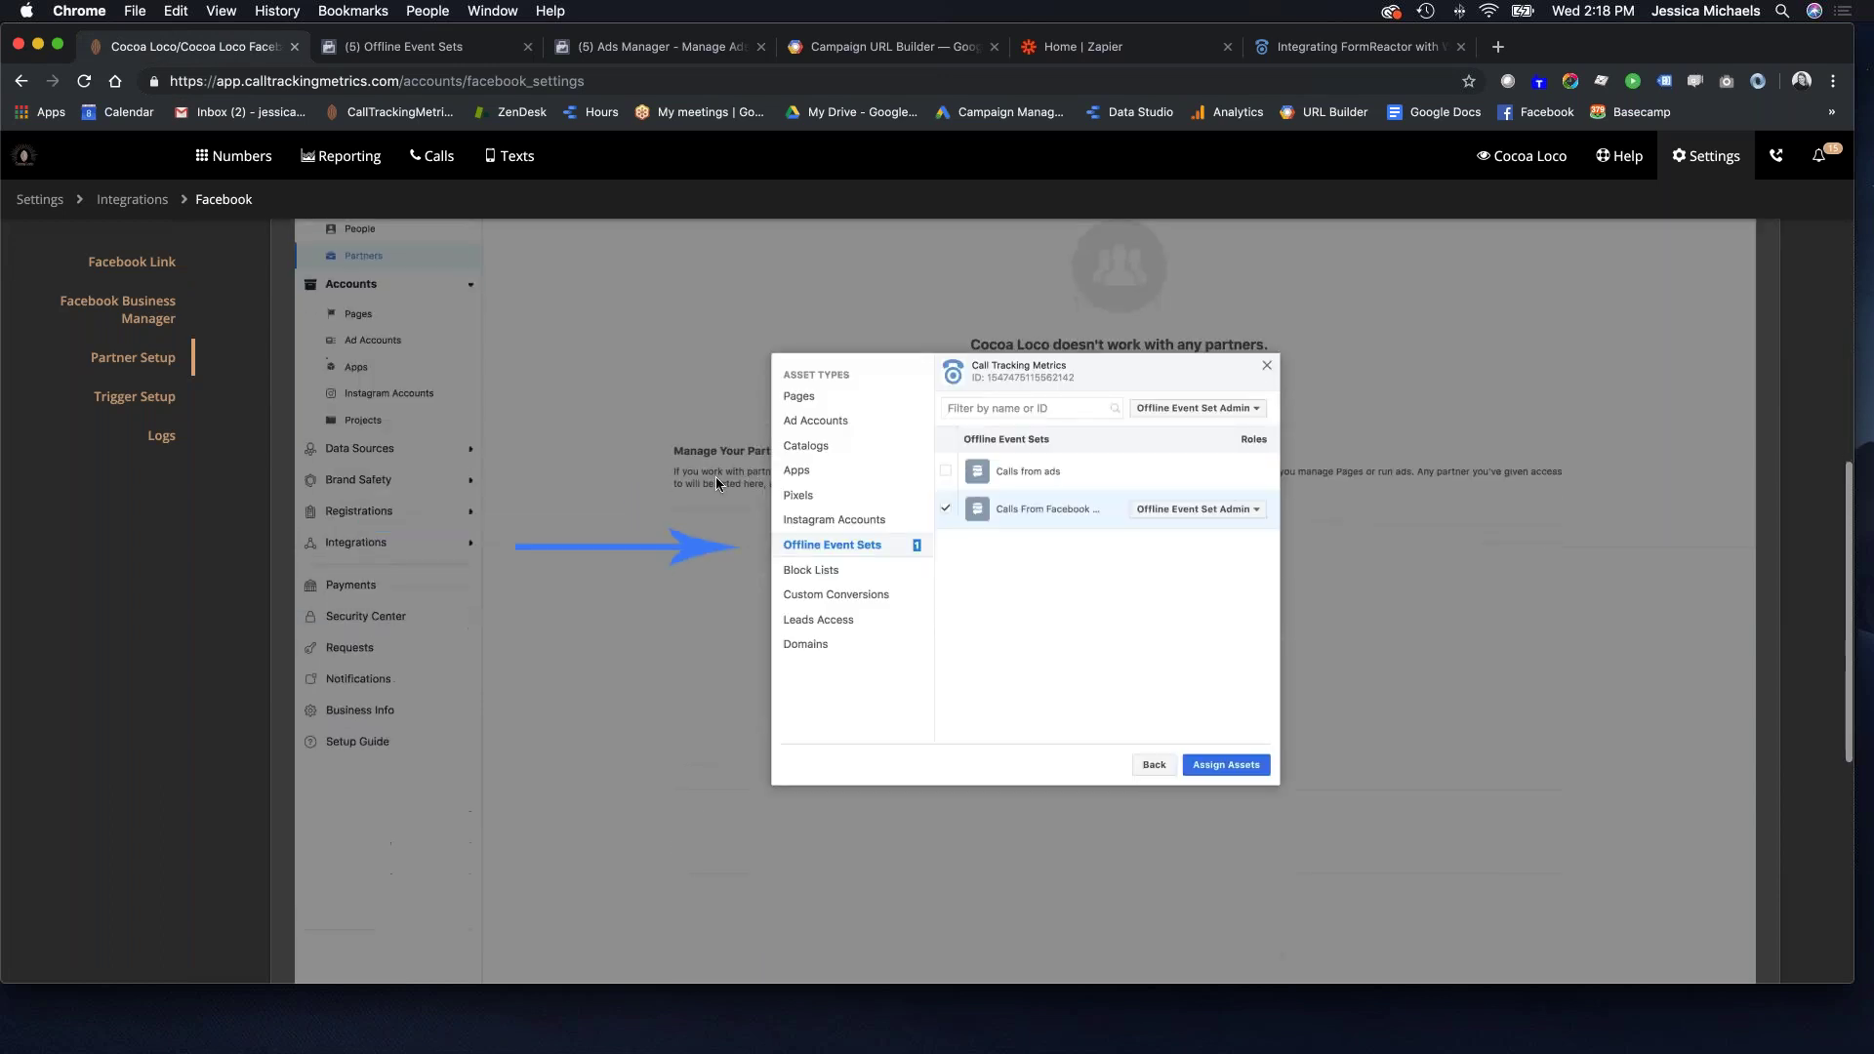
{"action": "scroll", "coordinate": [703, 493], "scroll_direction": "down", "scroll_amount": 5}
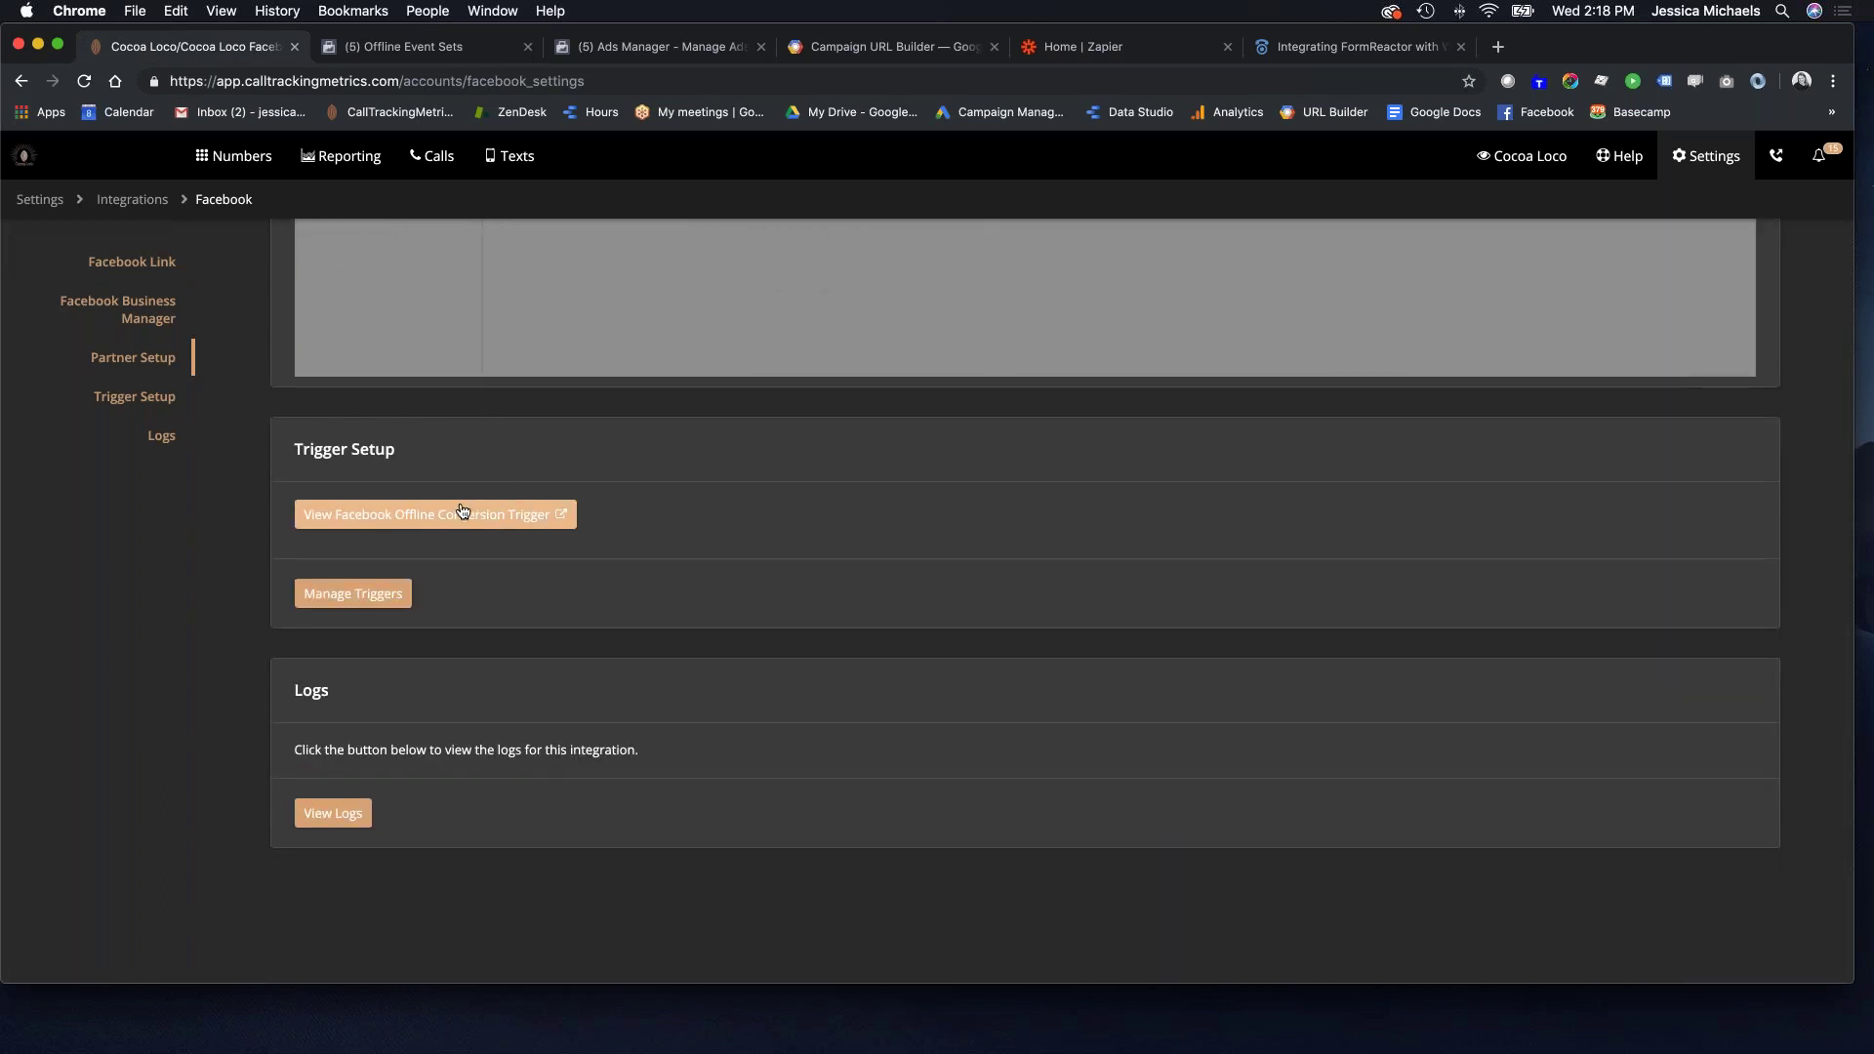
{"action": "left_click", "coordinate": [379, 517]}
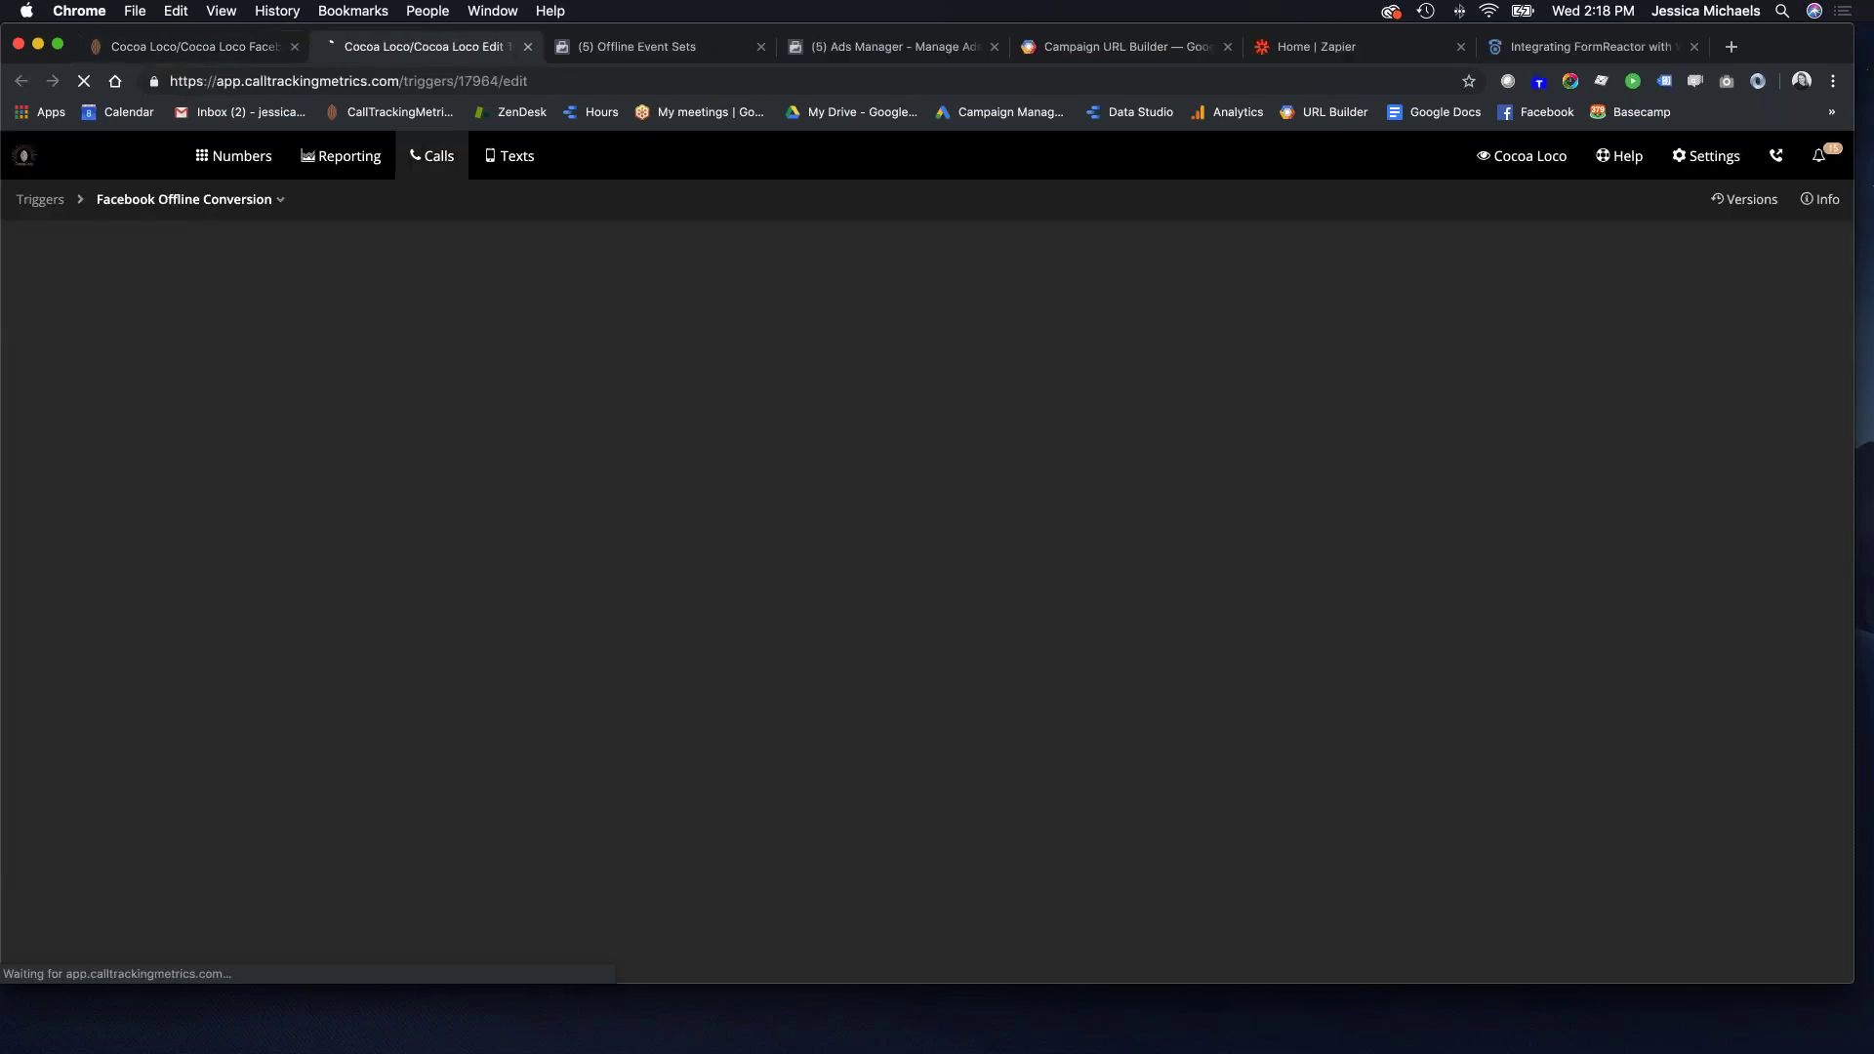
Review the trigger's workflow rule, Send Facebook Offline Event action and general settings.
{"action": "scroll", "coordinate": [519, 527], "scroll_direction": "down", "scroll_amount": 5}
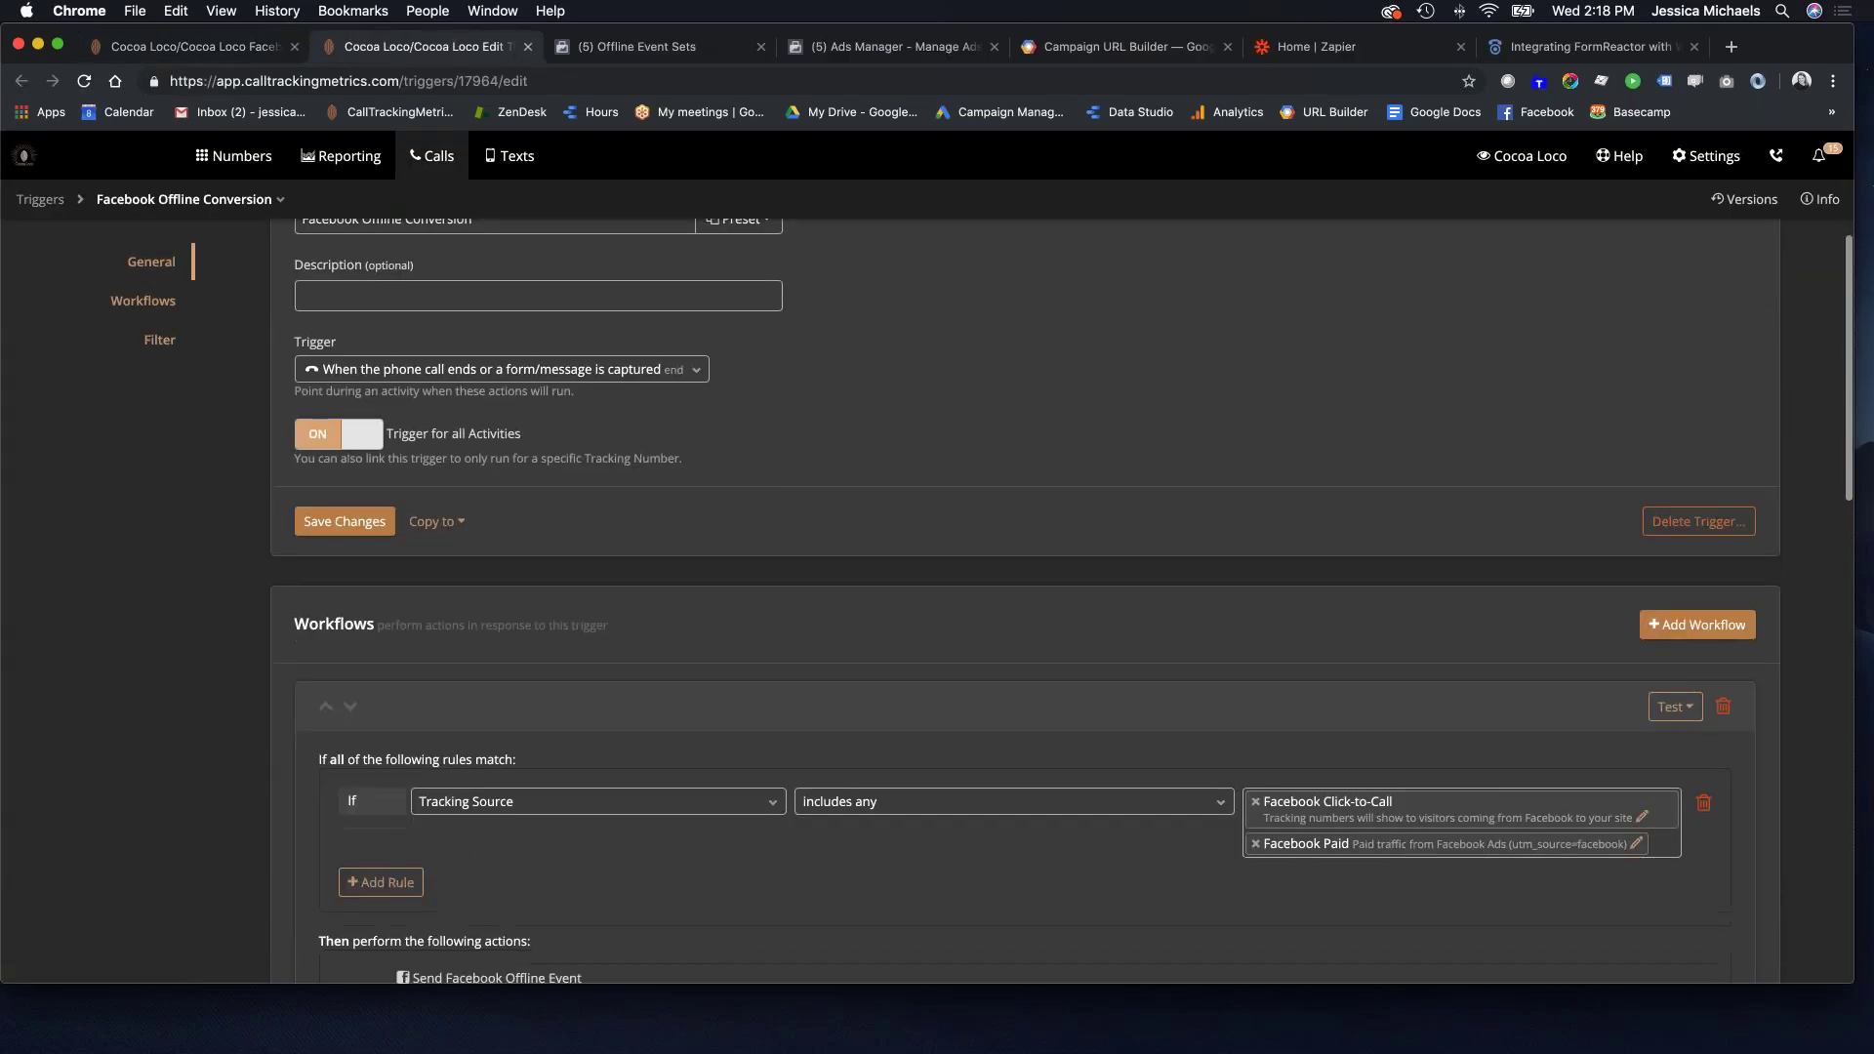
{"action": "scroll", "coordinate": [805, 504], "scroll_direction": "down", "scroll_amount": 3}
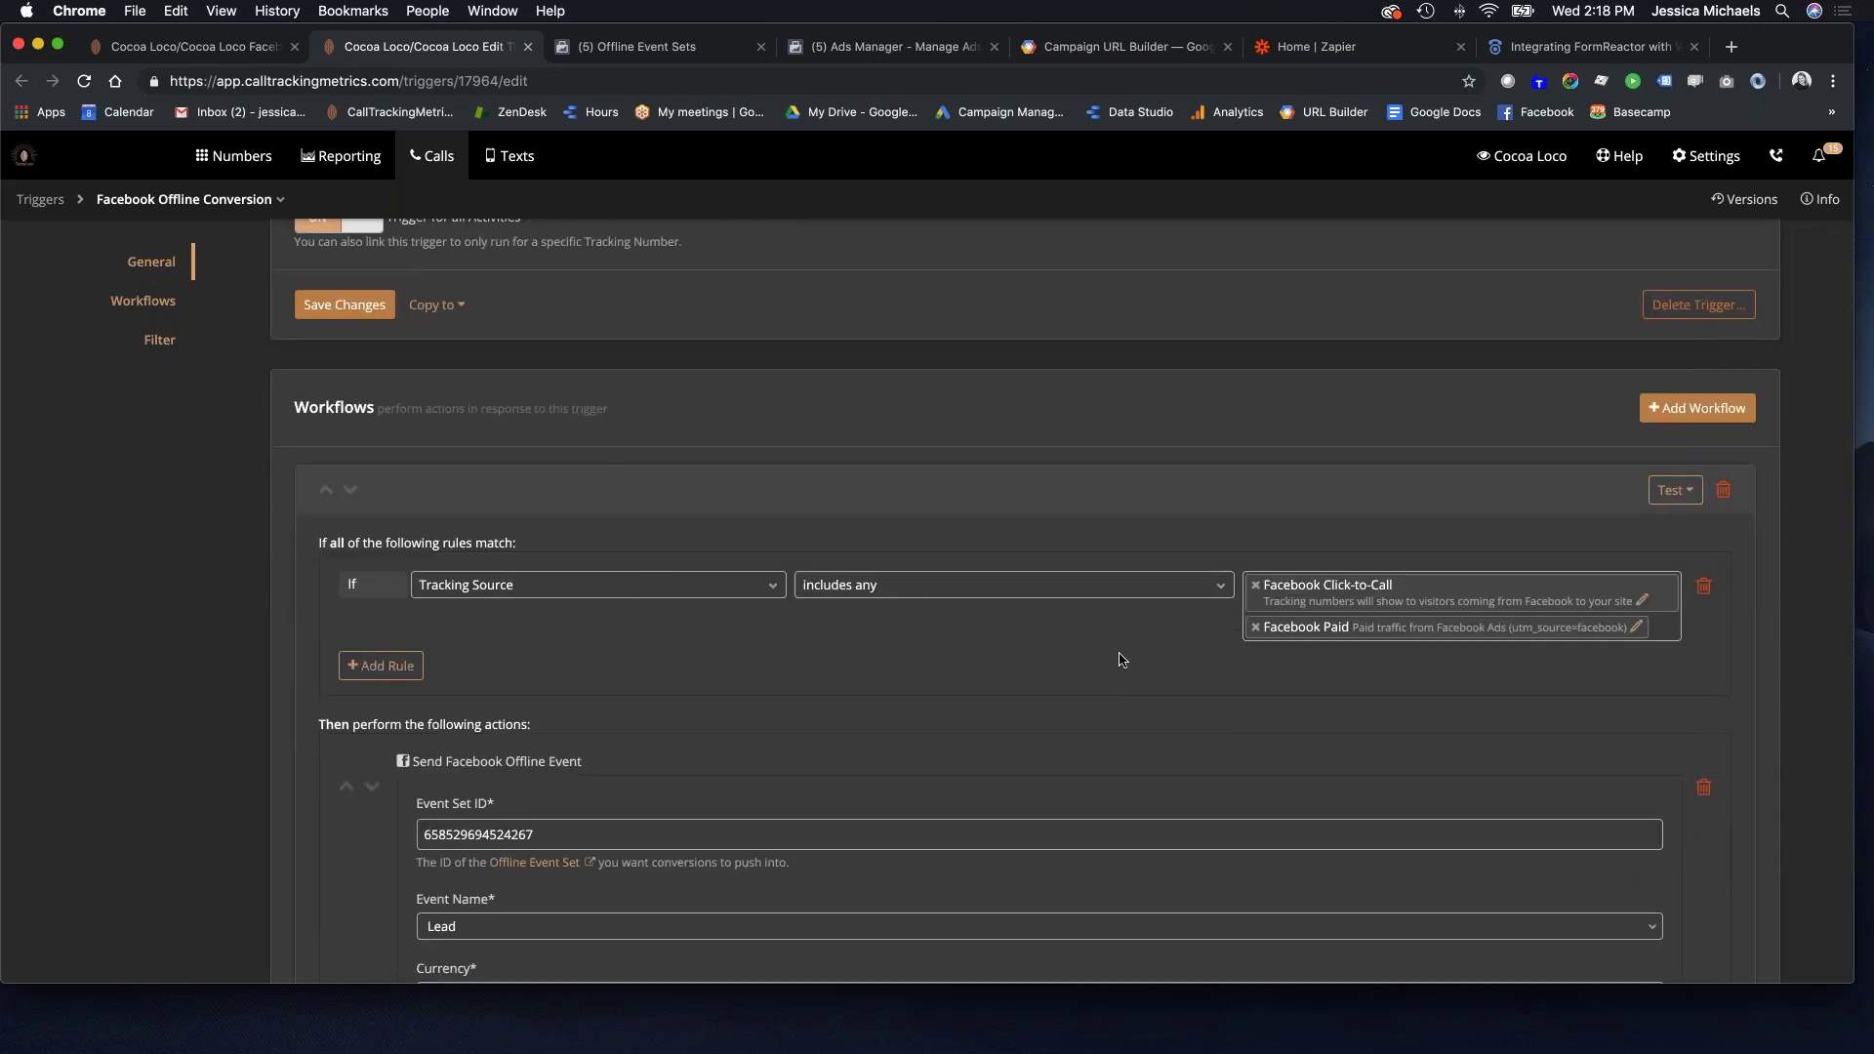
{"action": "scroll", "coordinate": [1117, 661], "scroll_direction": "down", "scroll_amount": 2}
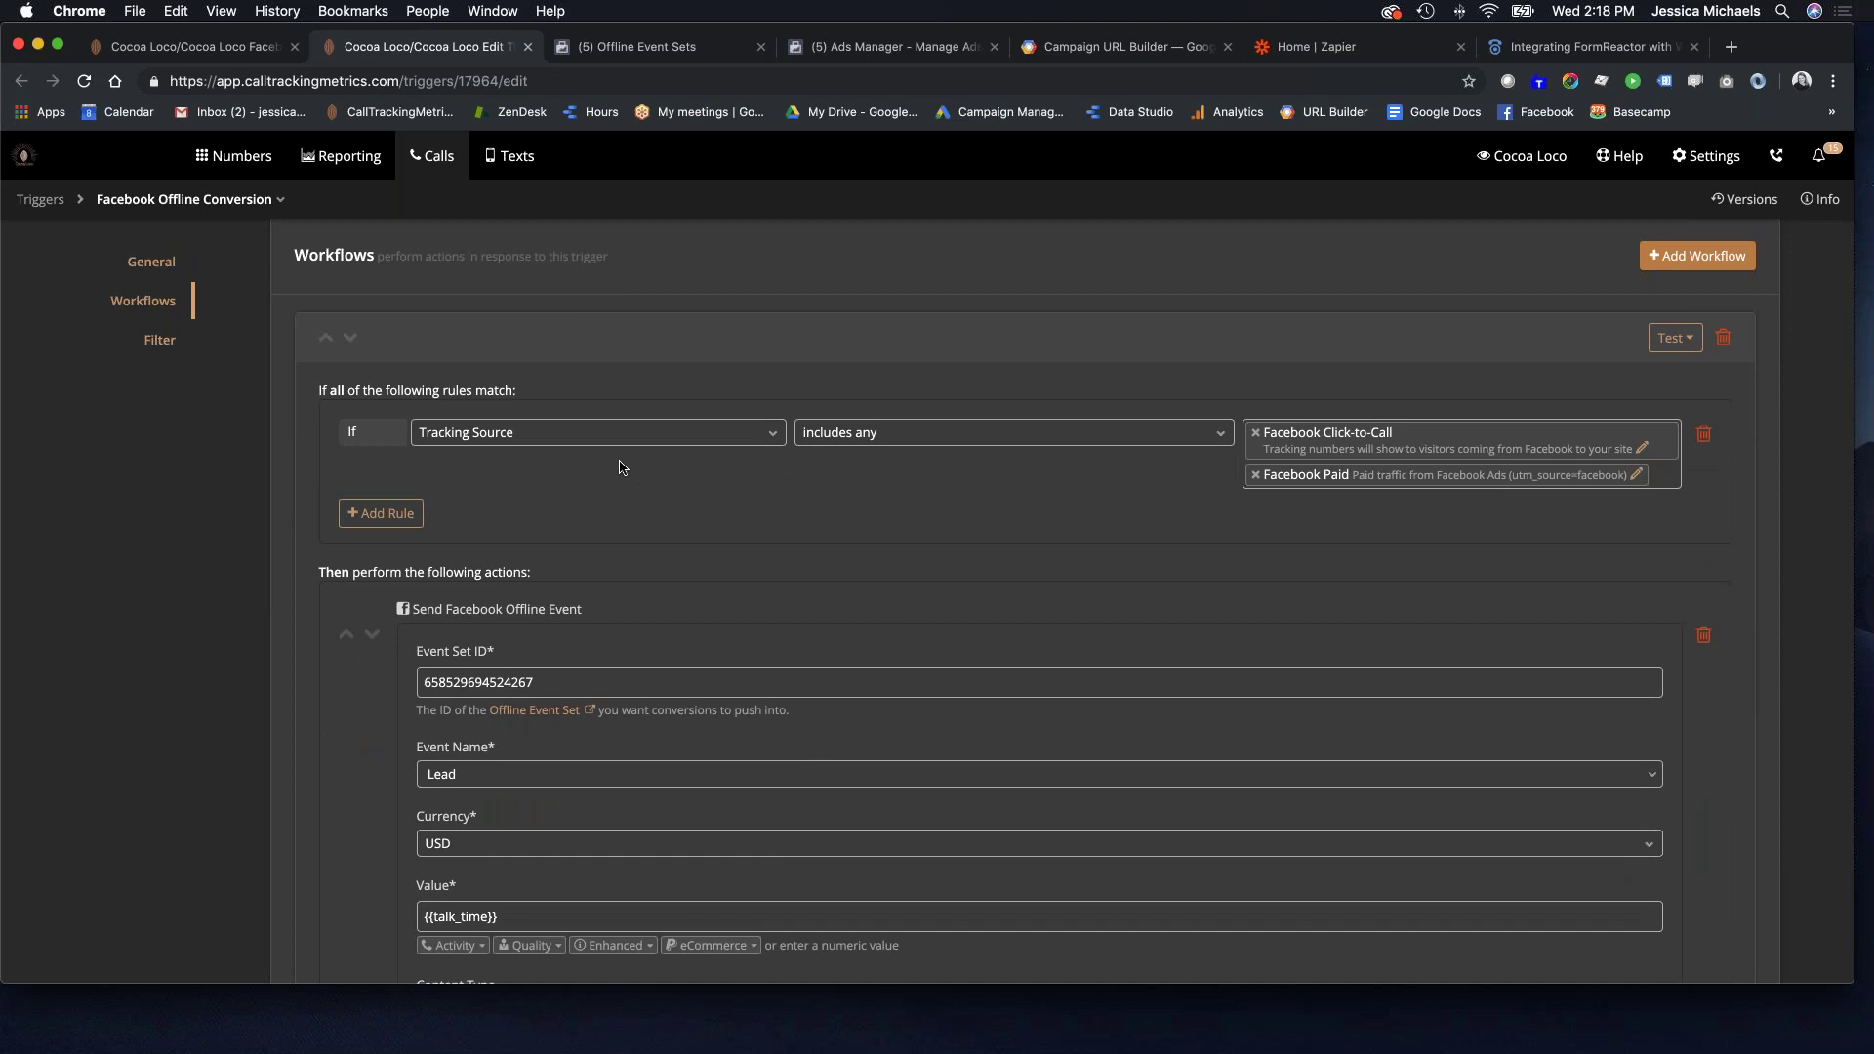
{"action": "scroll", "coordinate": [704, 426], "scroll_direction": "up", "scroll_amount": 1}
{"action": "scroll", "coordinate": [507, 318], "scroll_direction": "up", "scroll_amount": 5}
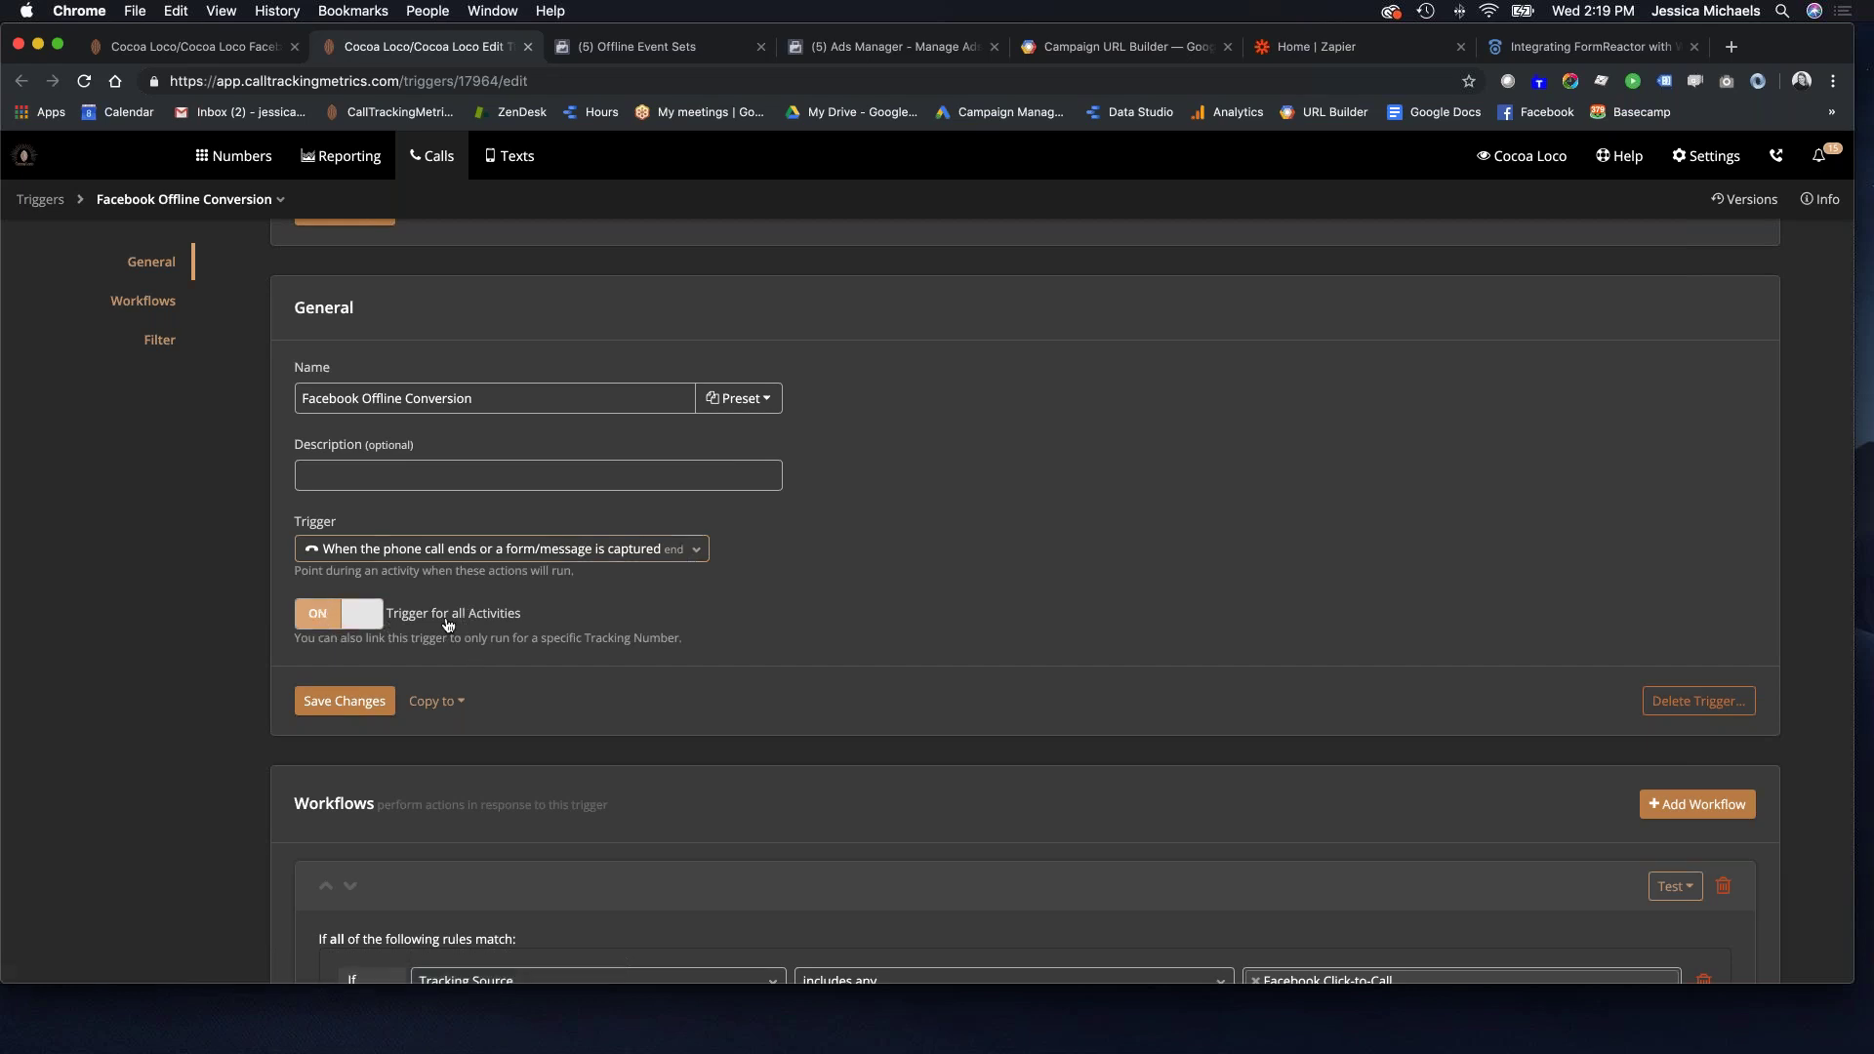
Go through the trigger's activity setting, Tracking Source rule and the Send Facebook Offline Event fields.
{"action": "scroll", "coordinate": [841, 717], "scroll_direction": "down", "scroll_amount": 1}
{"action": "scroll", "coordinate": [844, 721], "scroll_direction": "down", "scroll_amount": 4}
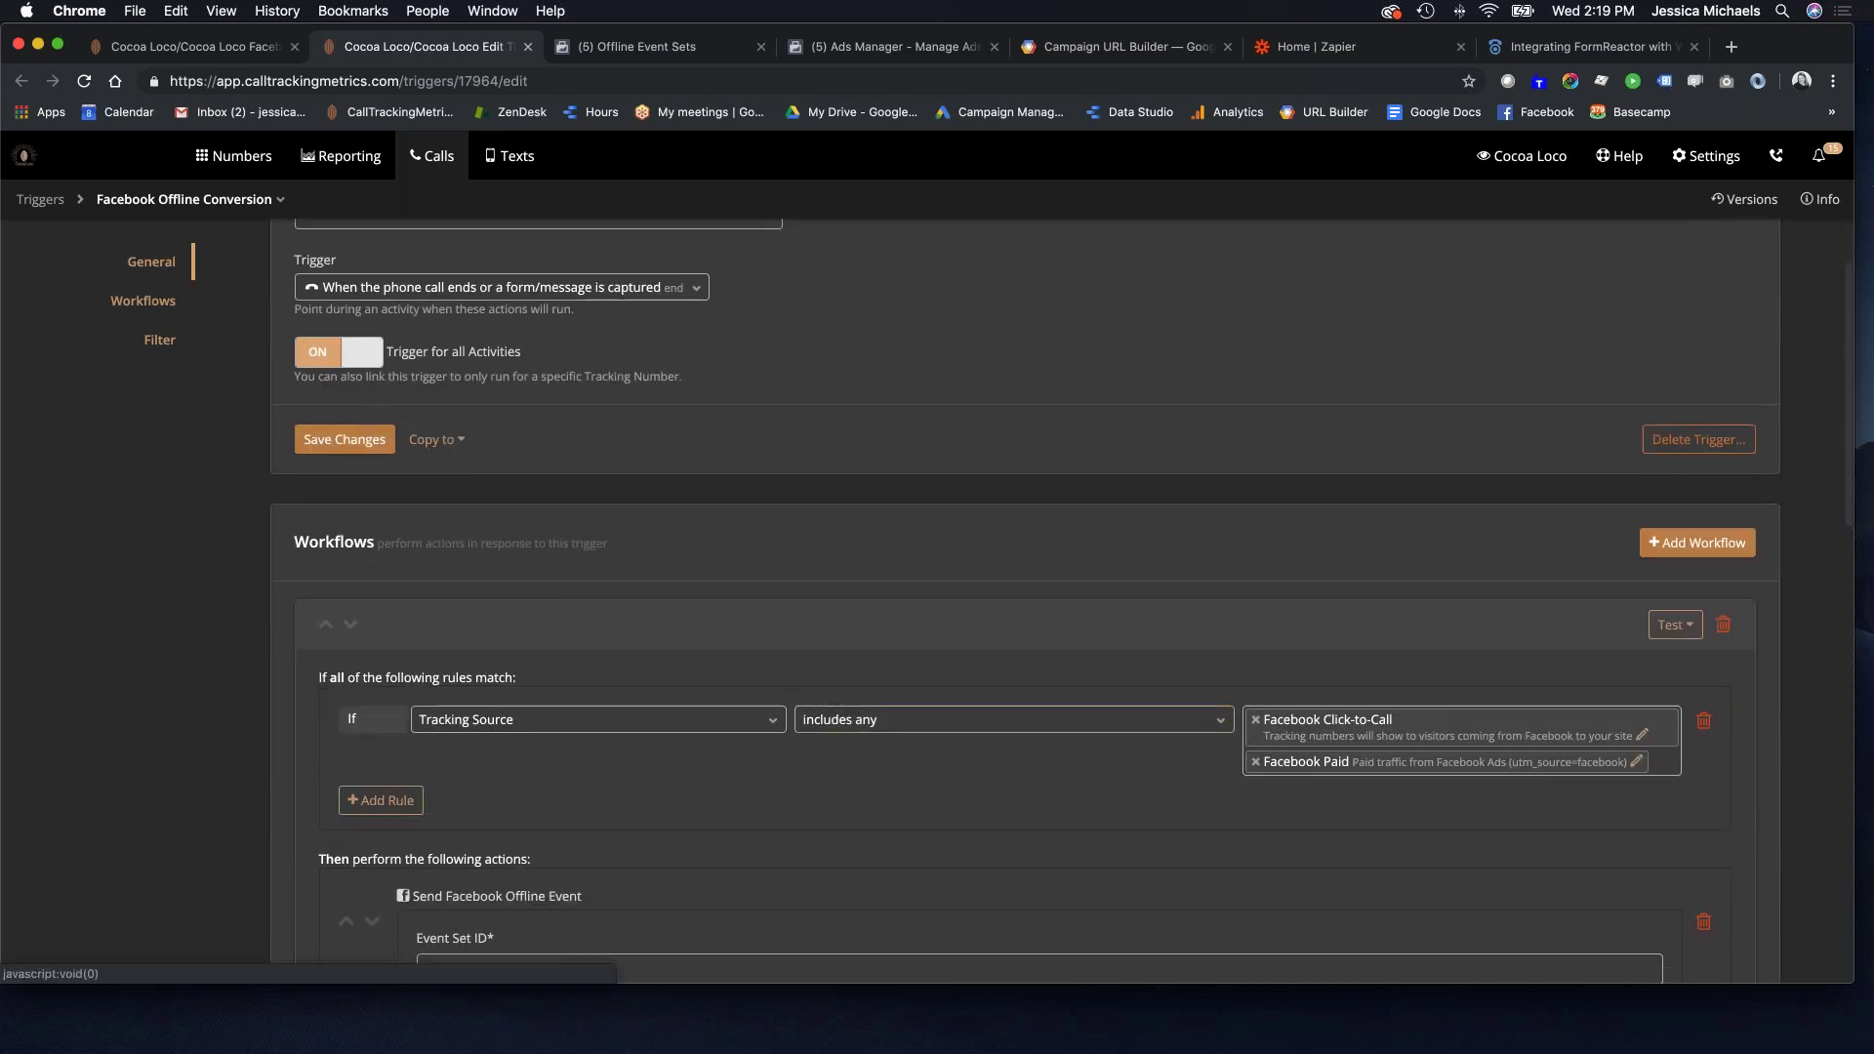
{"action": "scroll", "coordinate": [846, 728], "scroll_direction": "down", "scroll_amount": 3}
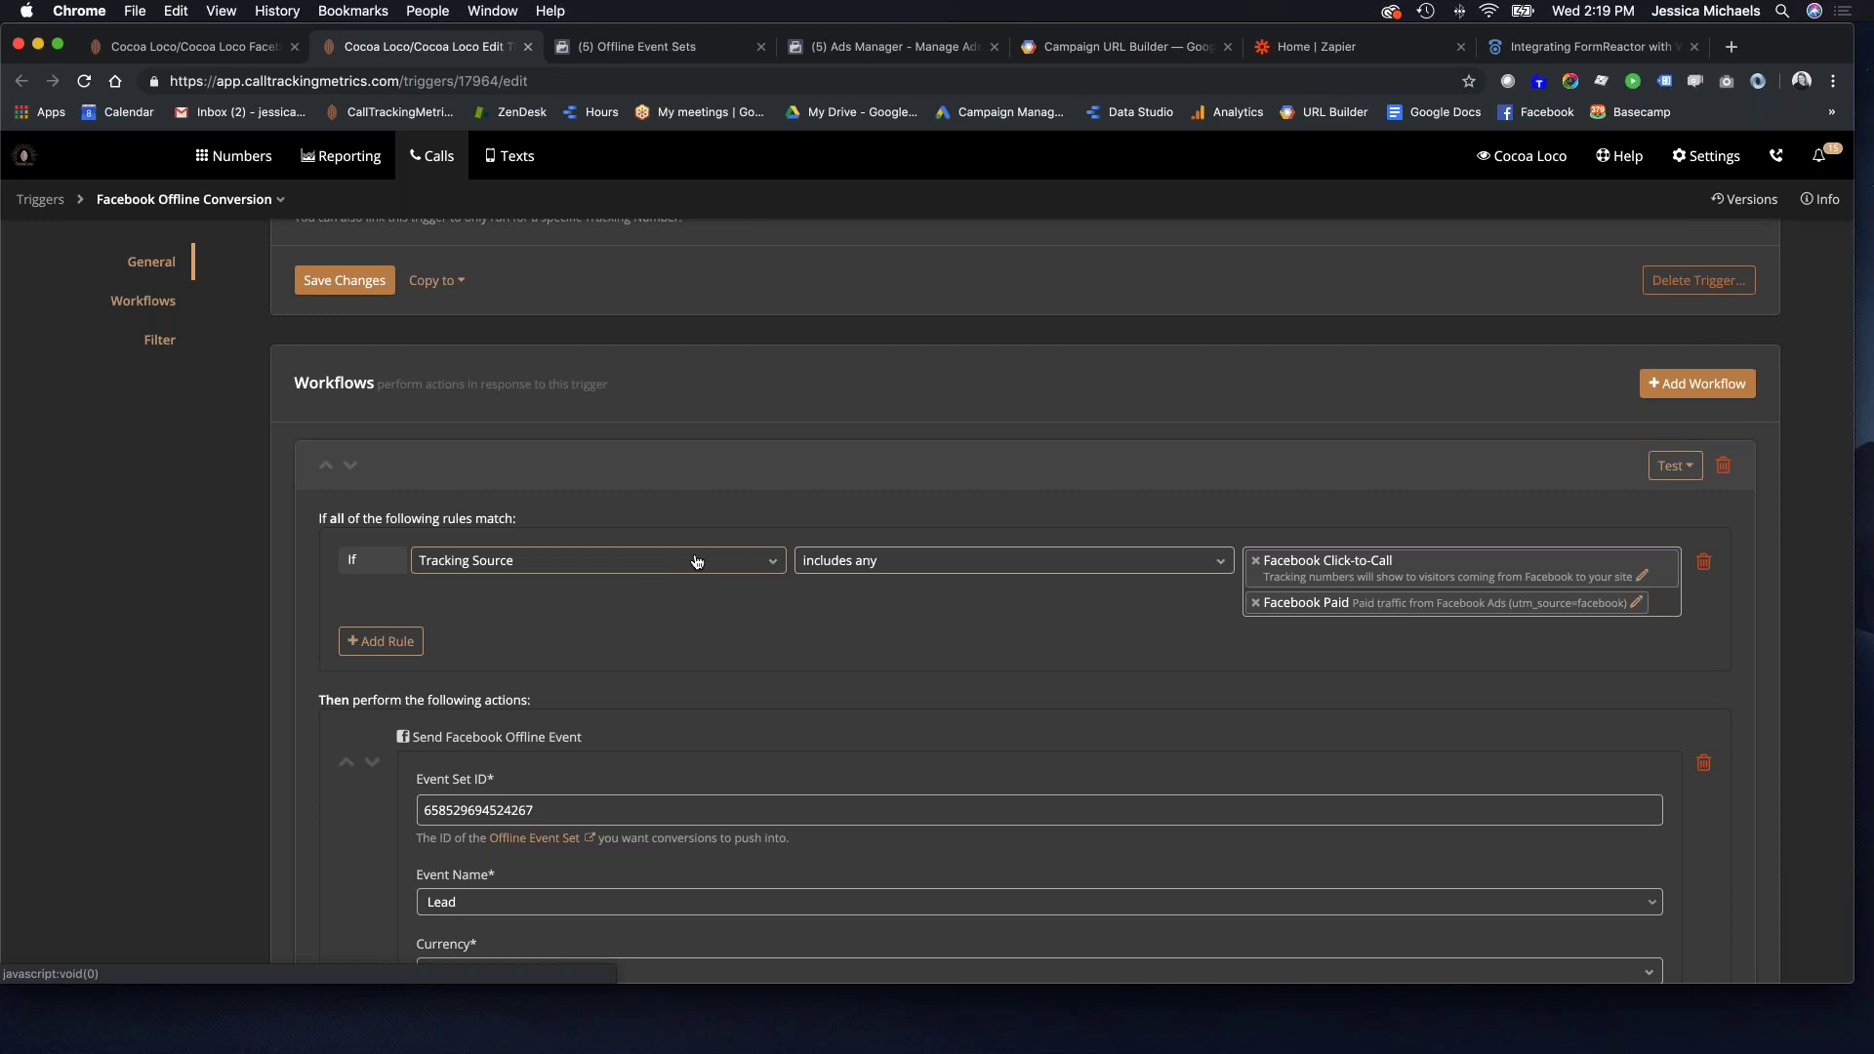
{"action": "scroll", "coordinate": [886, 578], "scroll_direction": "down", "scroll_amount": 1}
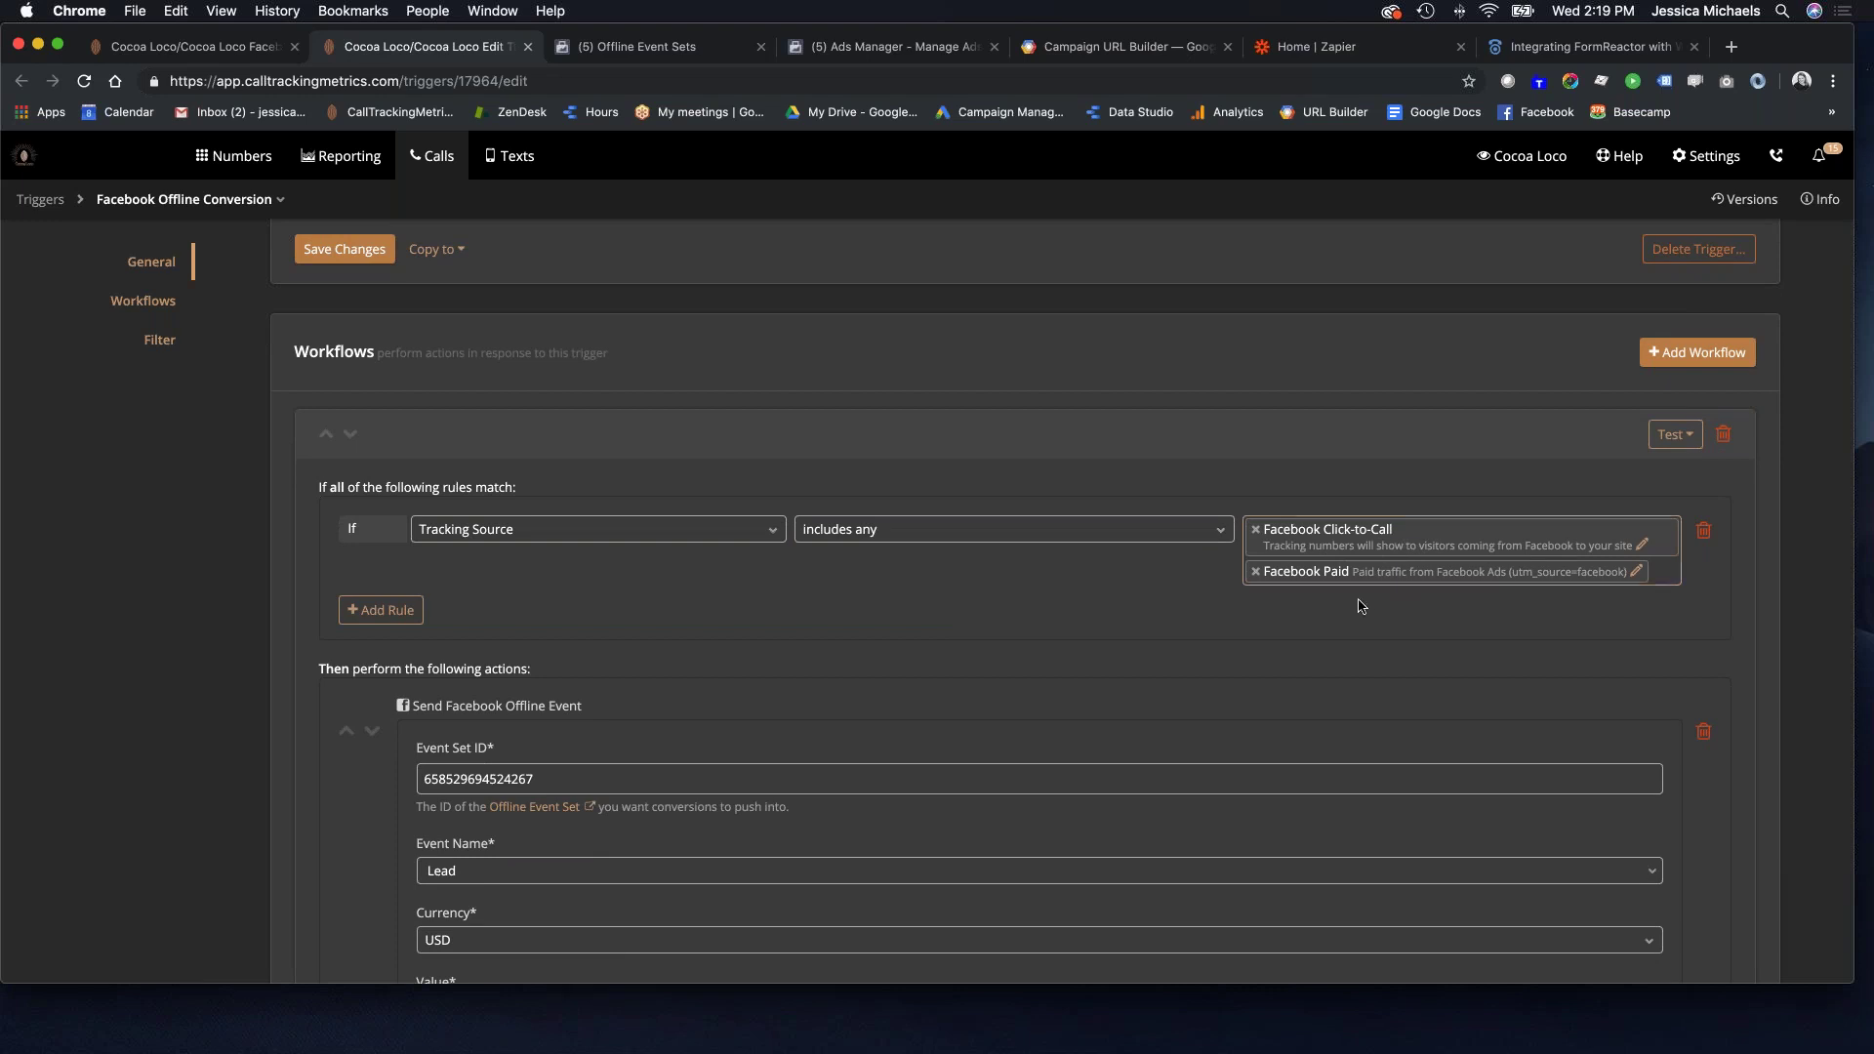
{"action": "scroll", "coordinate": [932, 602], "scroll_direction": "down", "scroll_amount": 5}
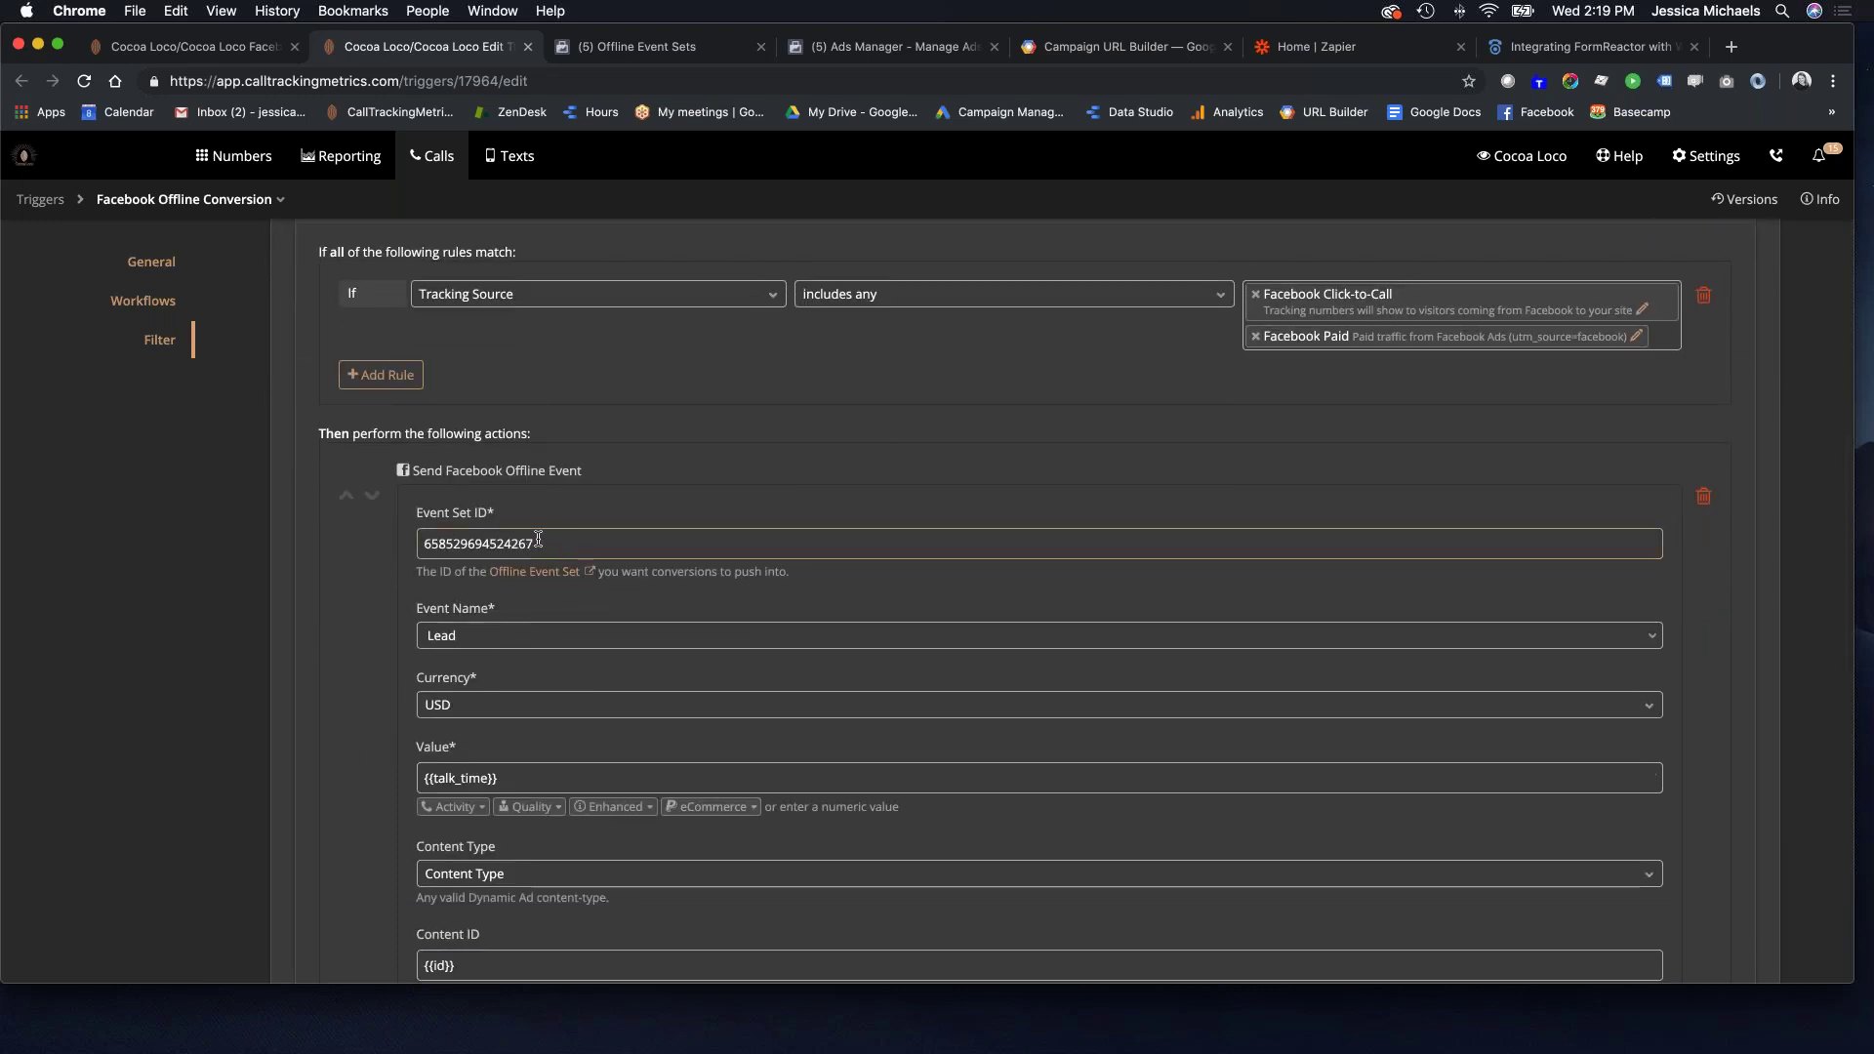
Locate the Offline Event Set ID of Calls From Facebook Ads in Events Manager, and return to the trigger.
{"action": "left_click", "coordinate": [217, 49]}
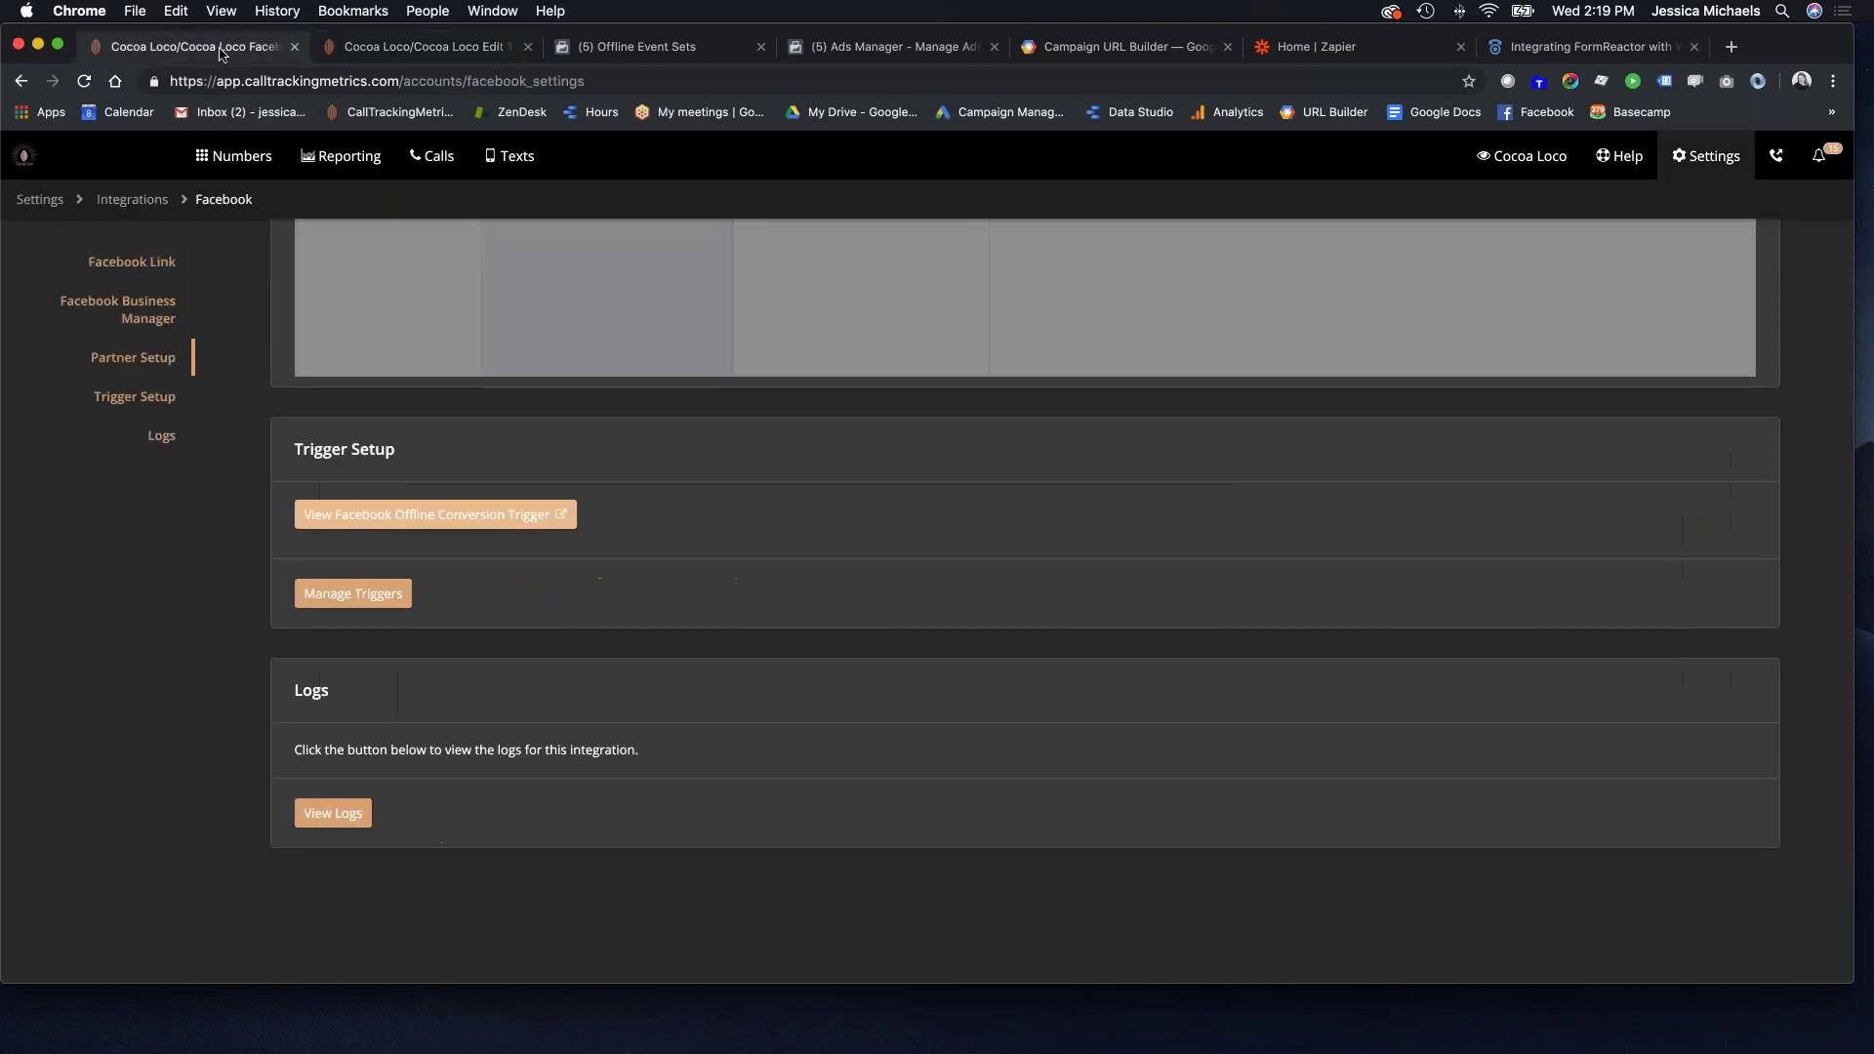
{"action": "left_click", "coordinate": [447, 55]}
{"action": "left_click", "coordinate": [605, 57]}
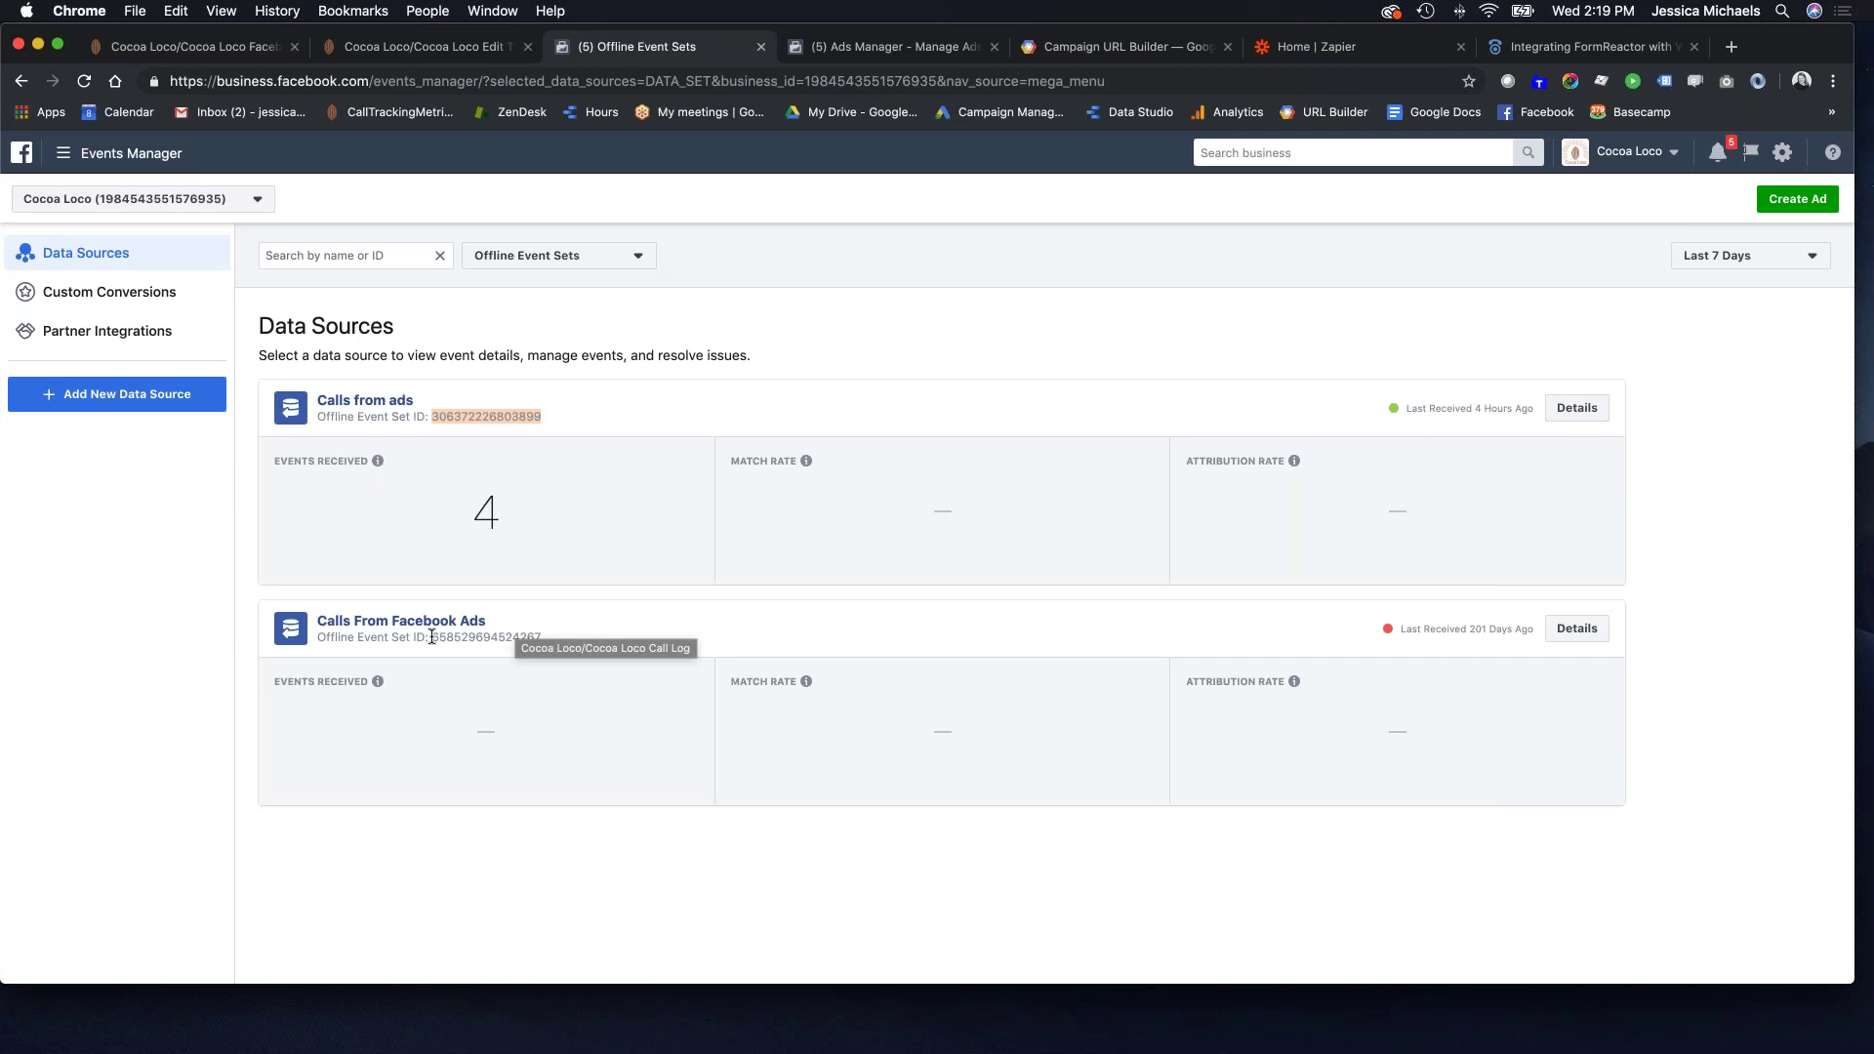
{"action": "double_click", "coordinate": [508, 636]}
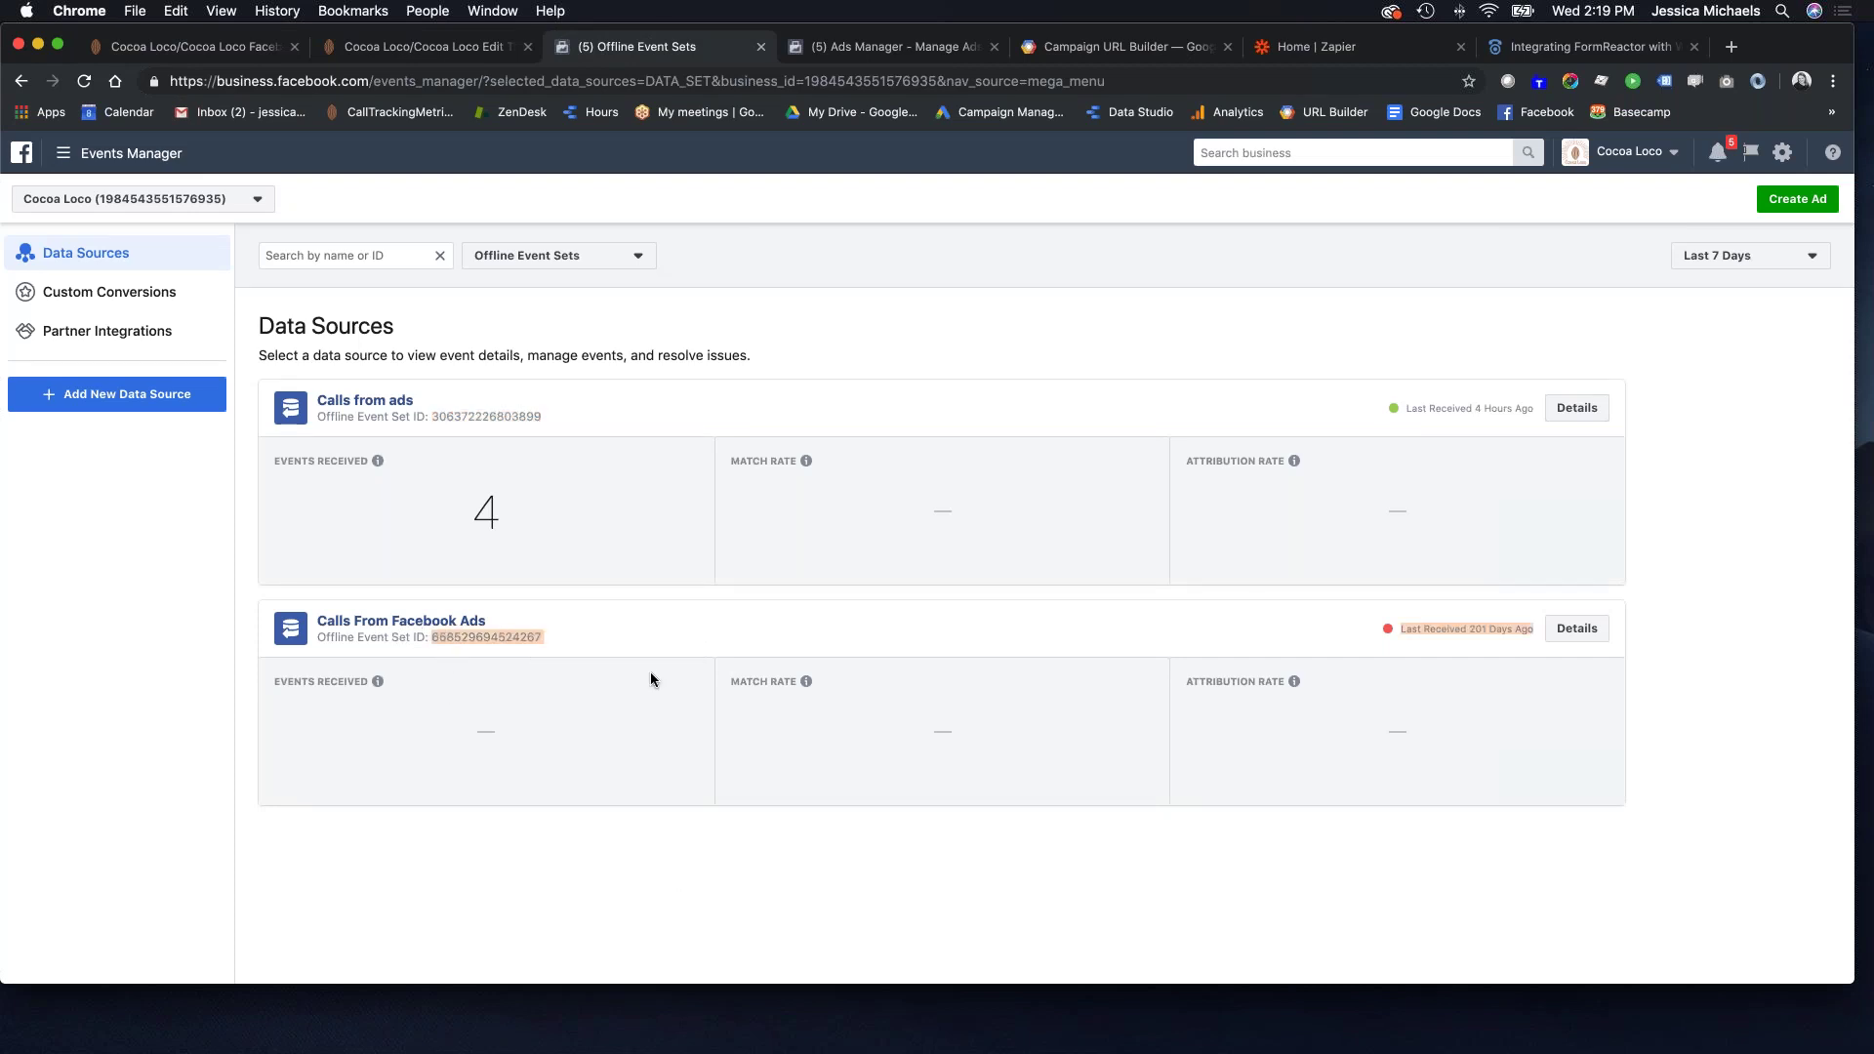
{"action": "left_click", "coordinate": [381, 51]}
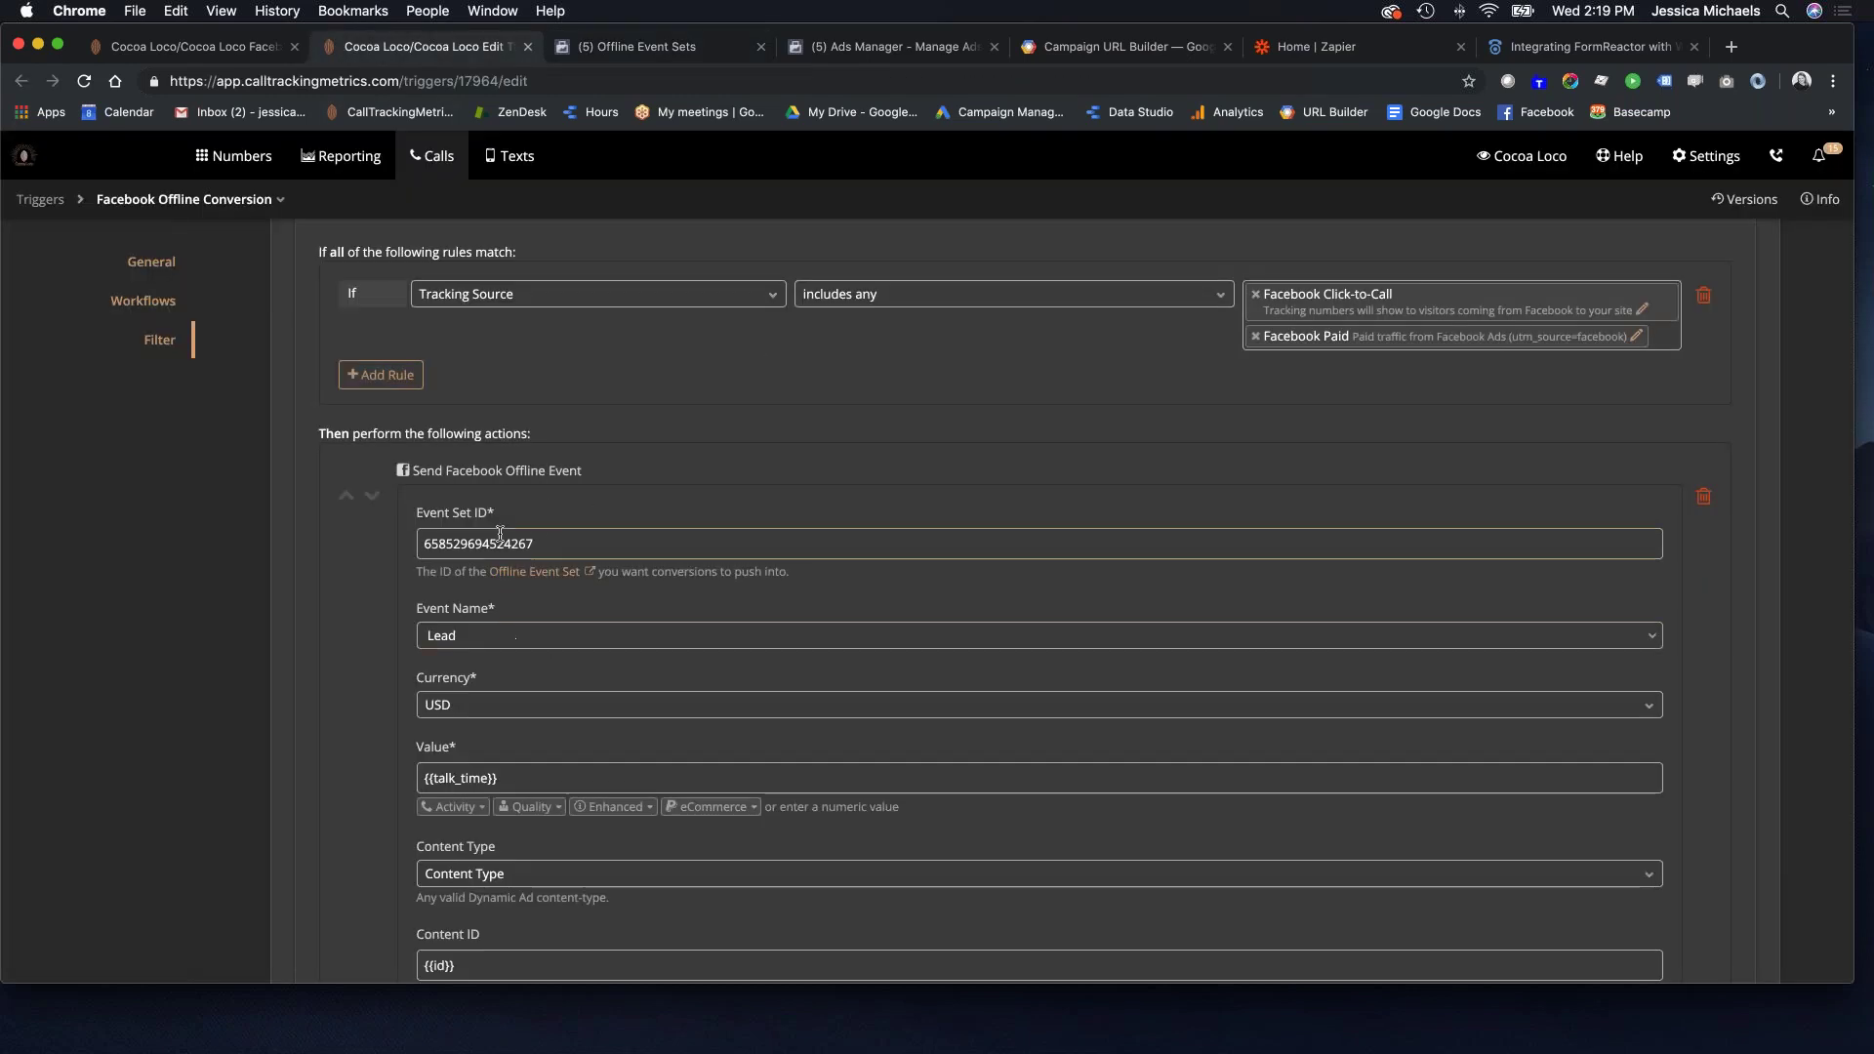
Look through the Event Name options of the offline event action, keeping Lead selected.
{"action": "left_click", "coordinate": [505, 640]}
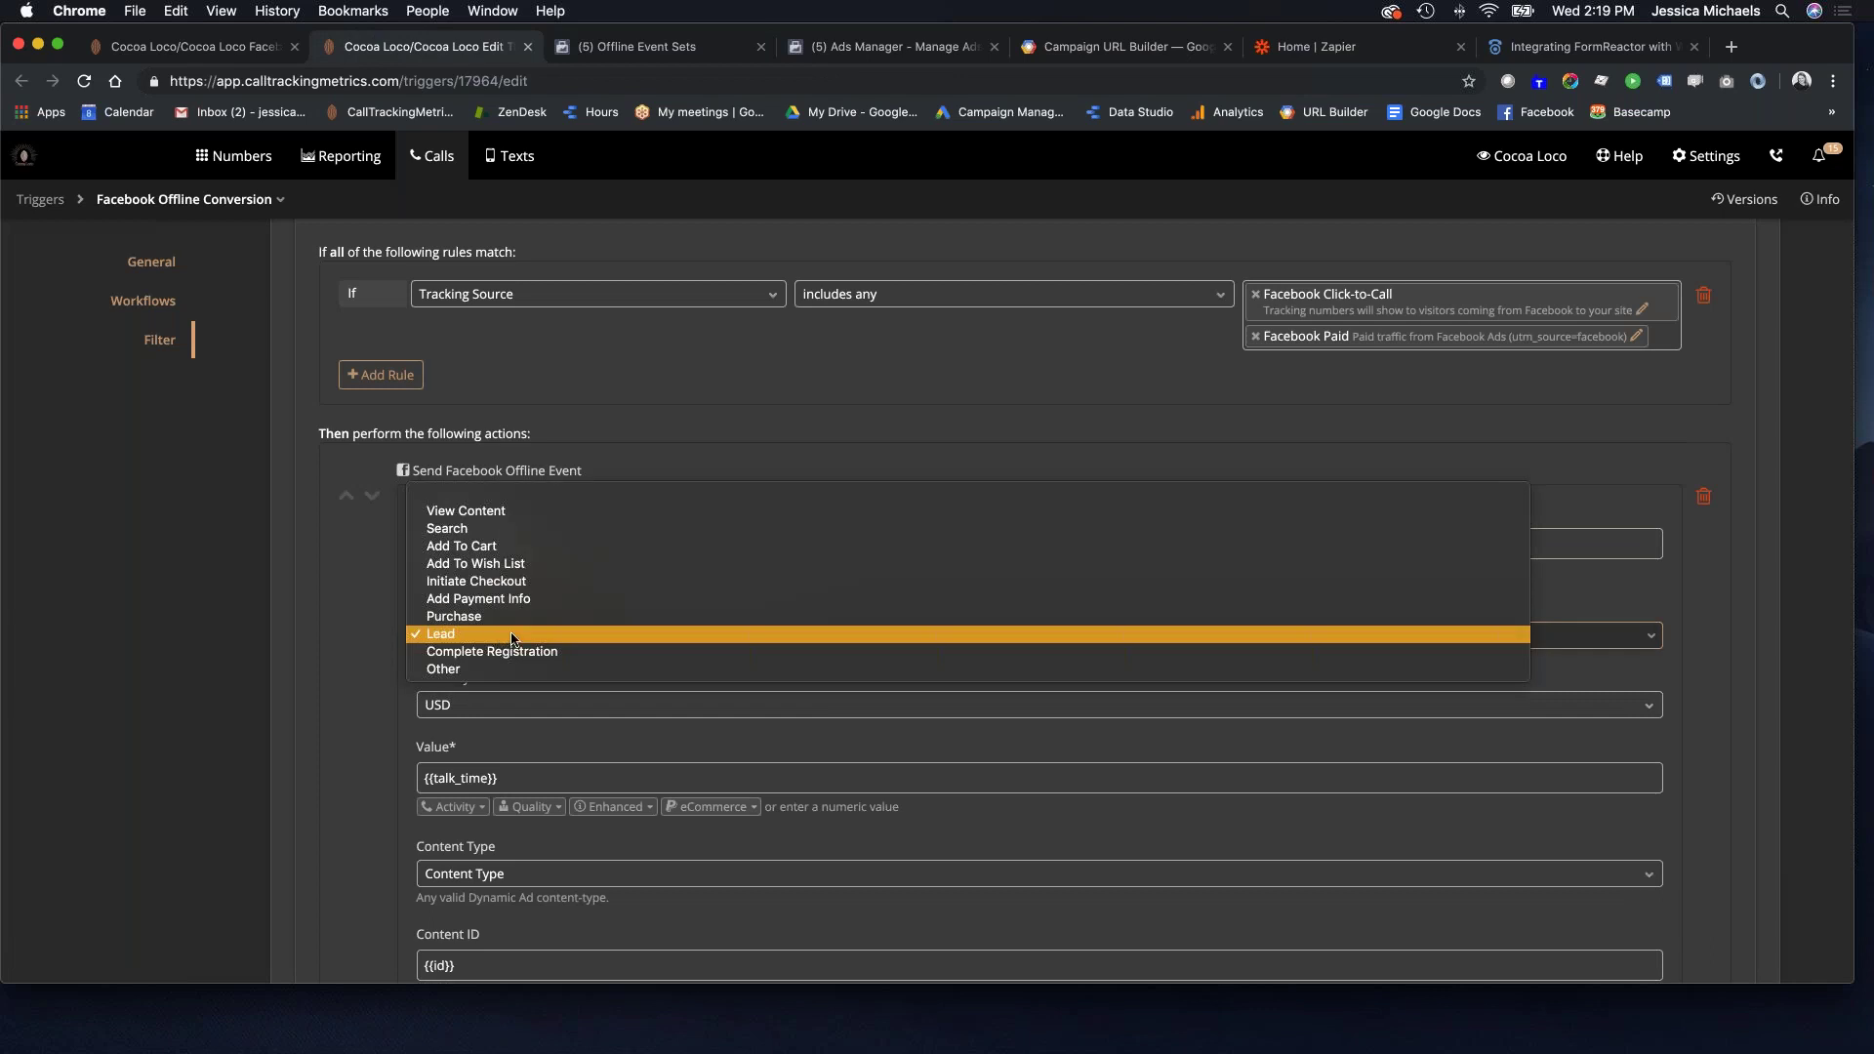
{"action": "left_click", "coordinate": [530, 636]}
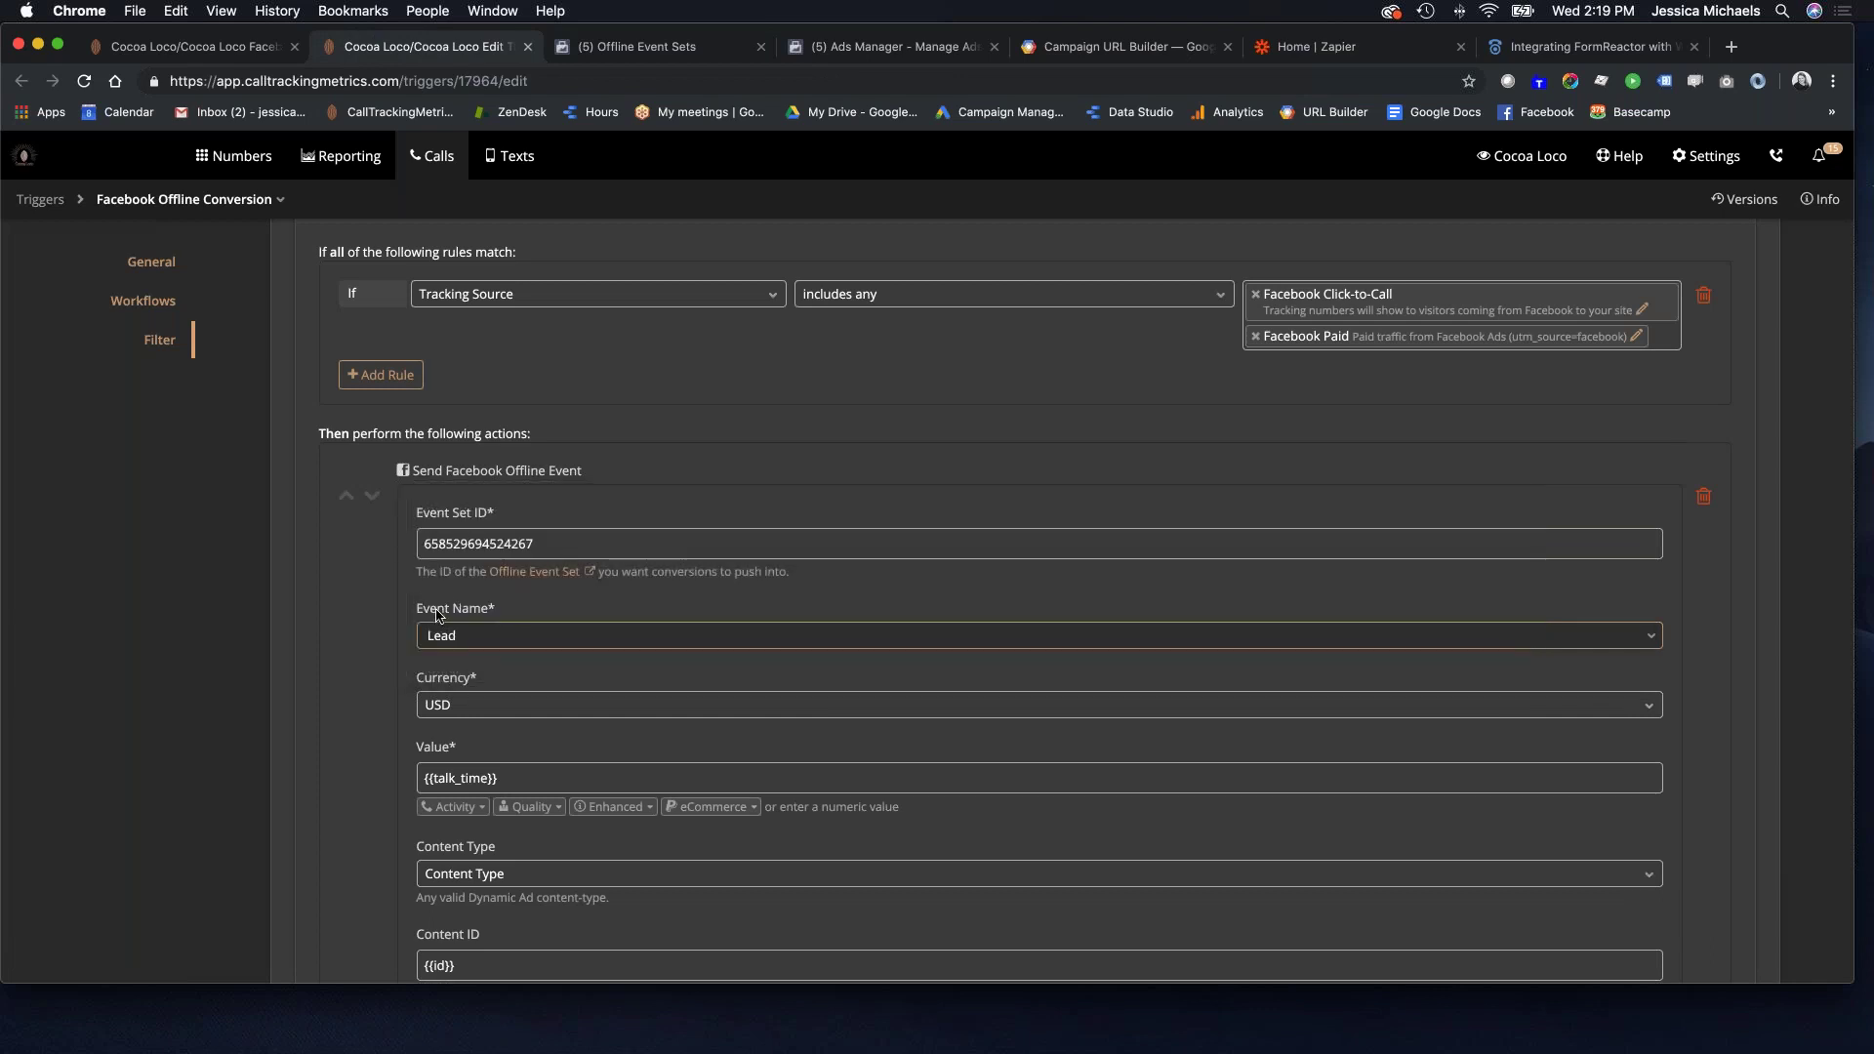
{"action": "left_click", "coordinate": [485, 636]}
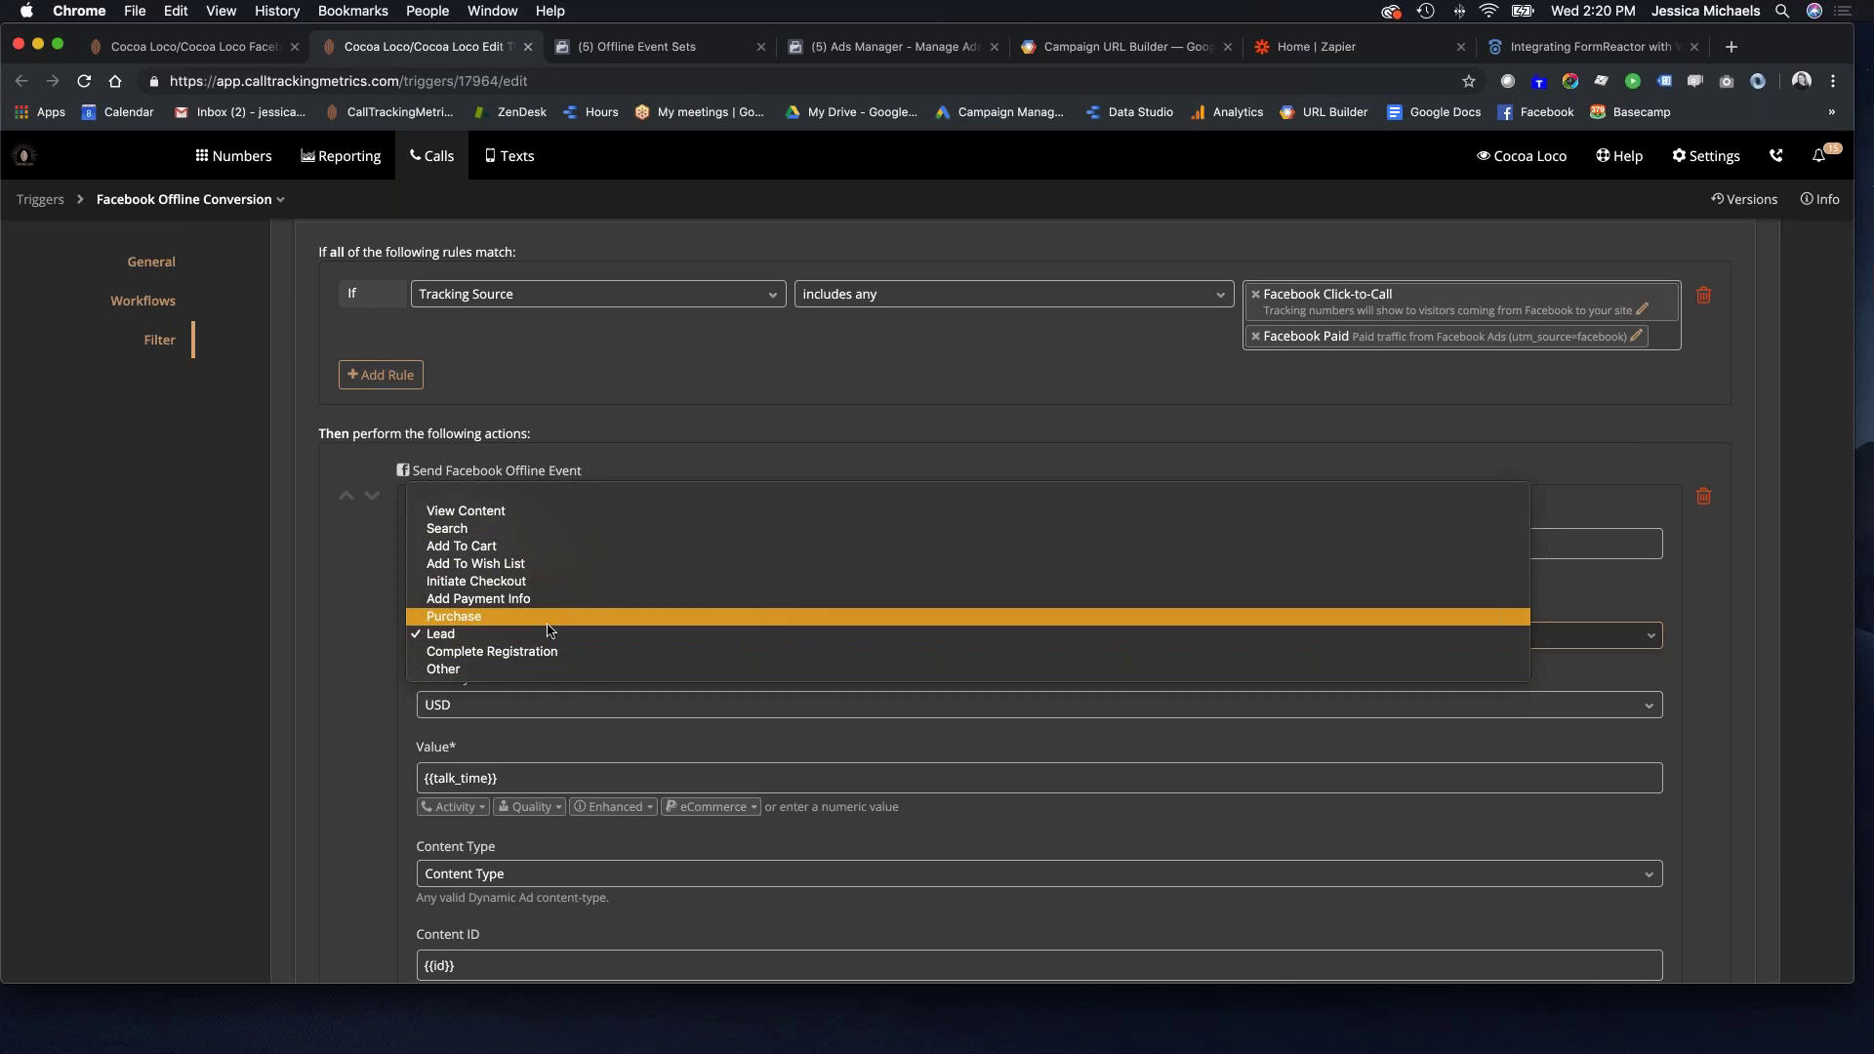
{"action": "left_click", "coordinate": [513, 635]}
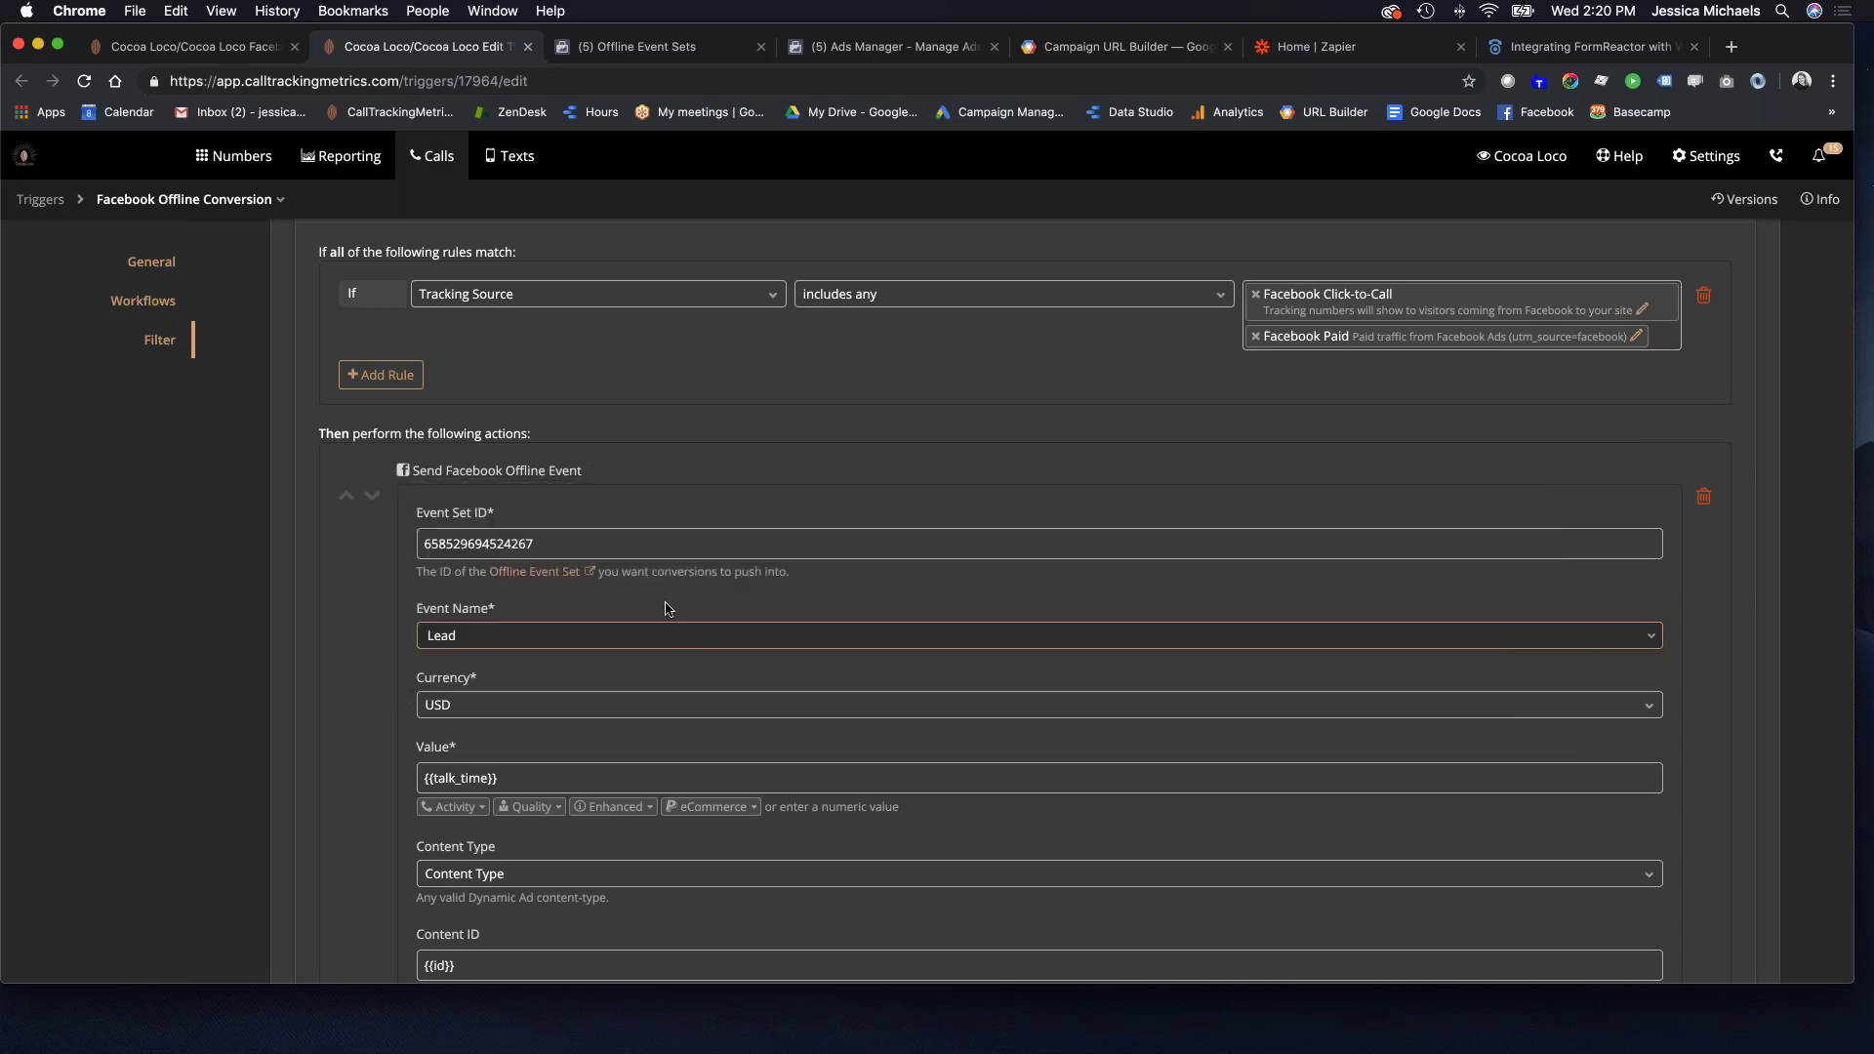
Replace the talk time variable in the offline event's Value with 100.
{"action": "scroll", "coordinate": [668, 609], "scroll_direction": "down", "scroll_amount": 3}
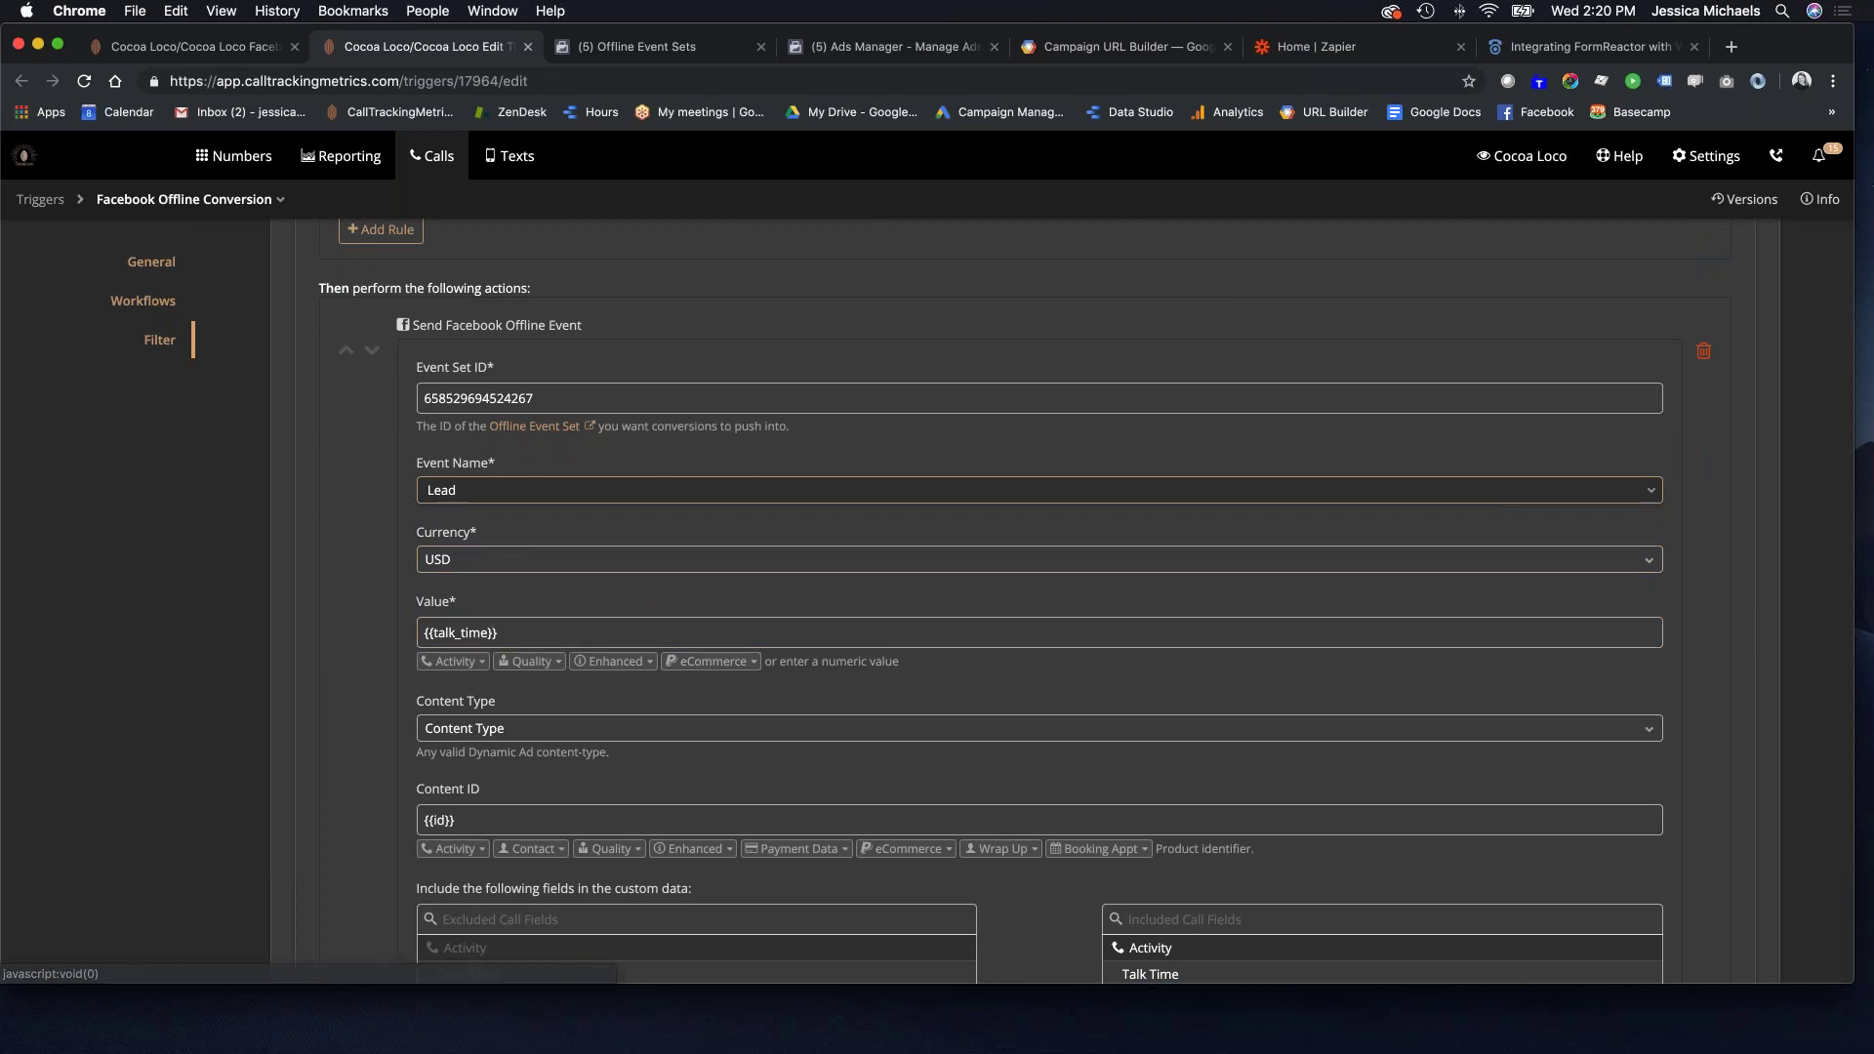
{"action": "scroll", "coordinate": [525, 579], "scroll_direction": "down", "scroll_amount": 2}
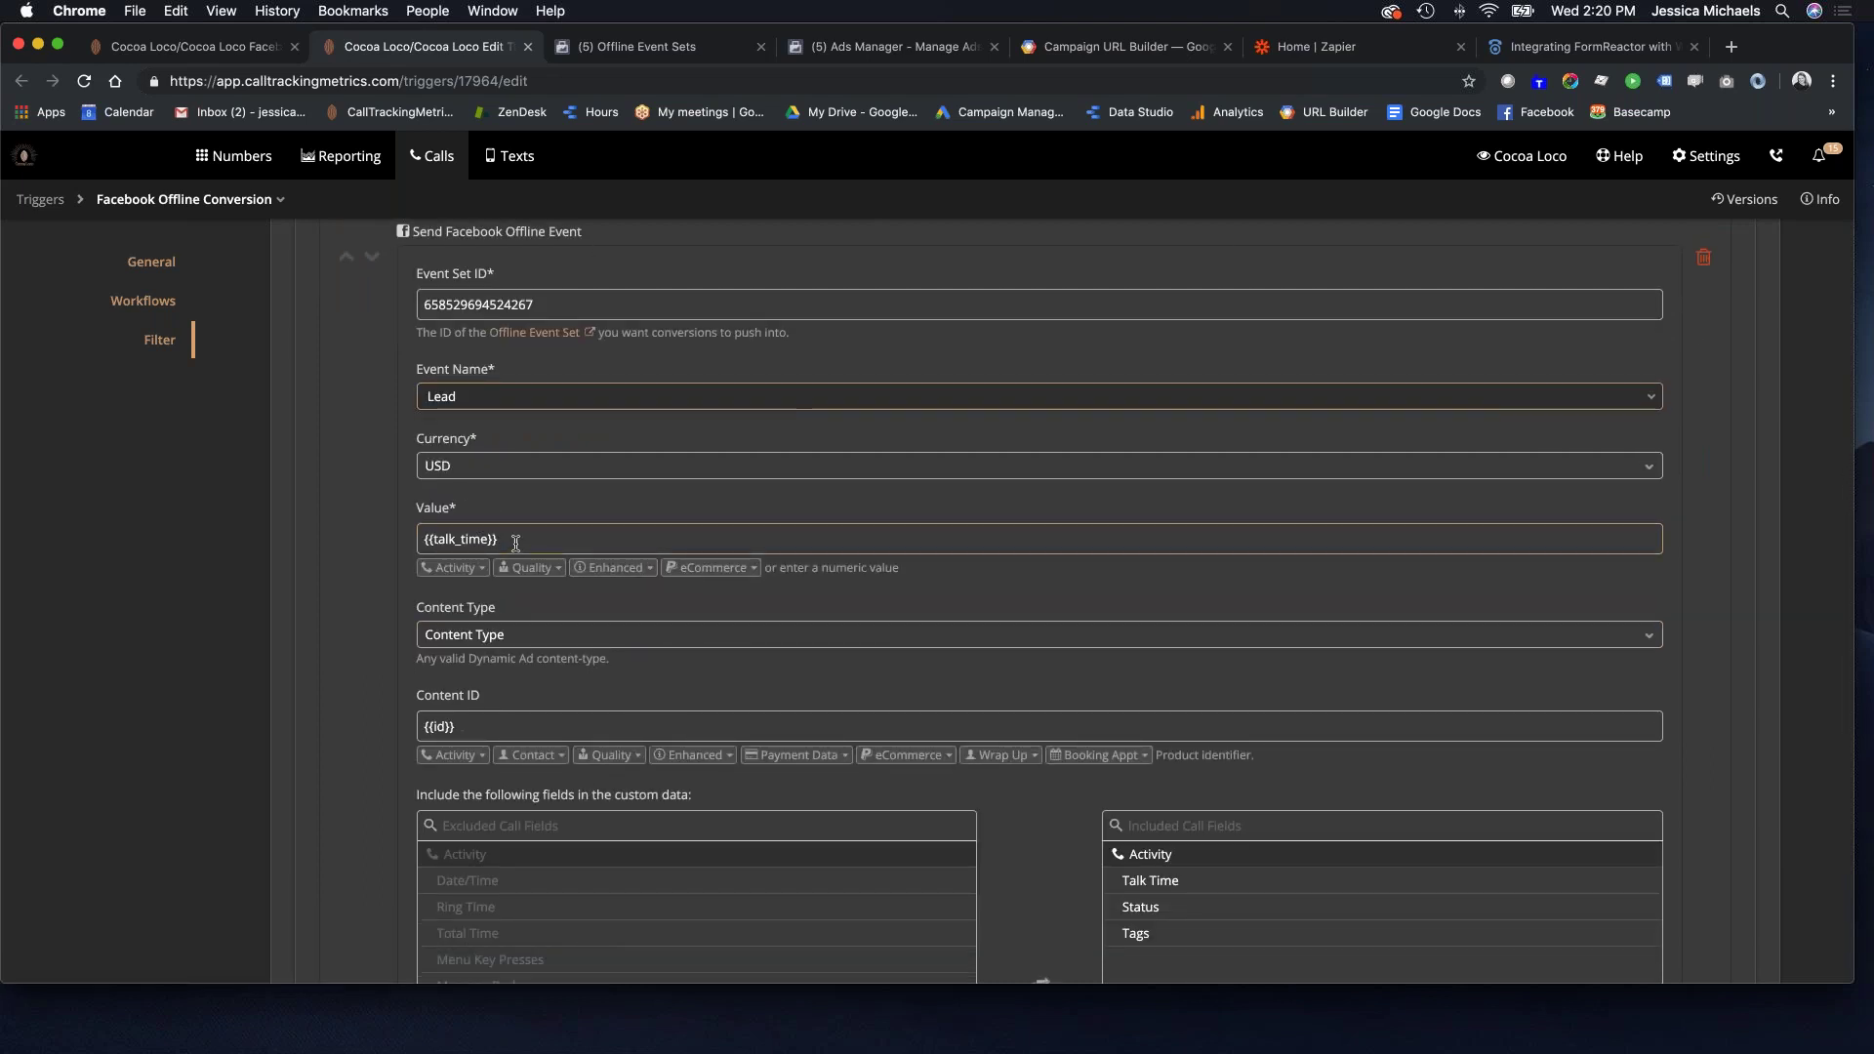
{"action": "triple_click", "coordinate": [515, 543]}
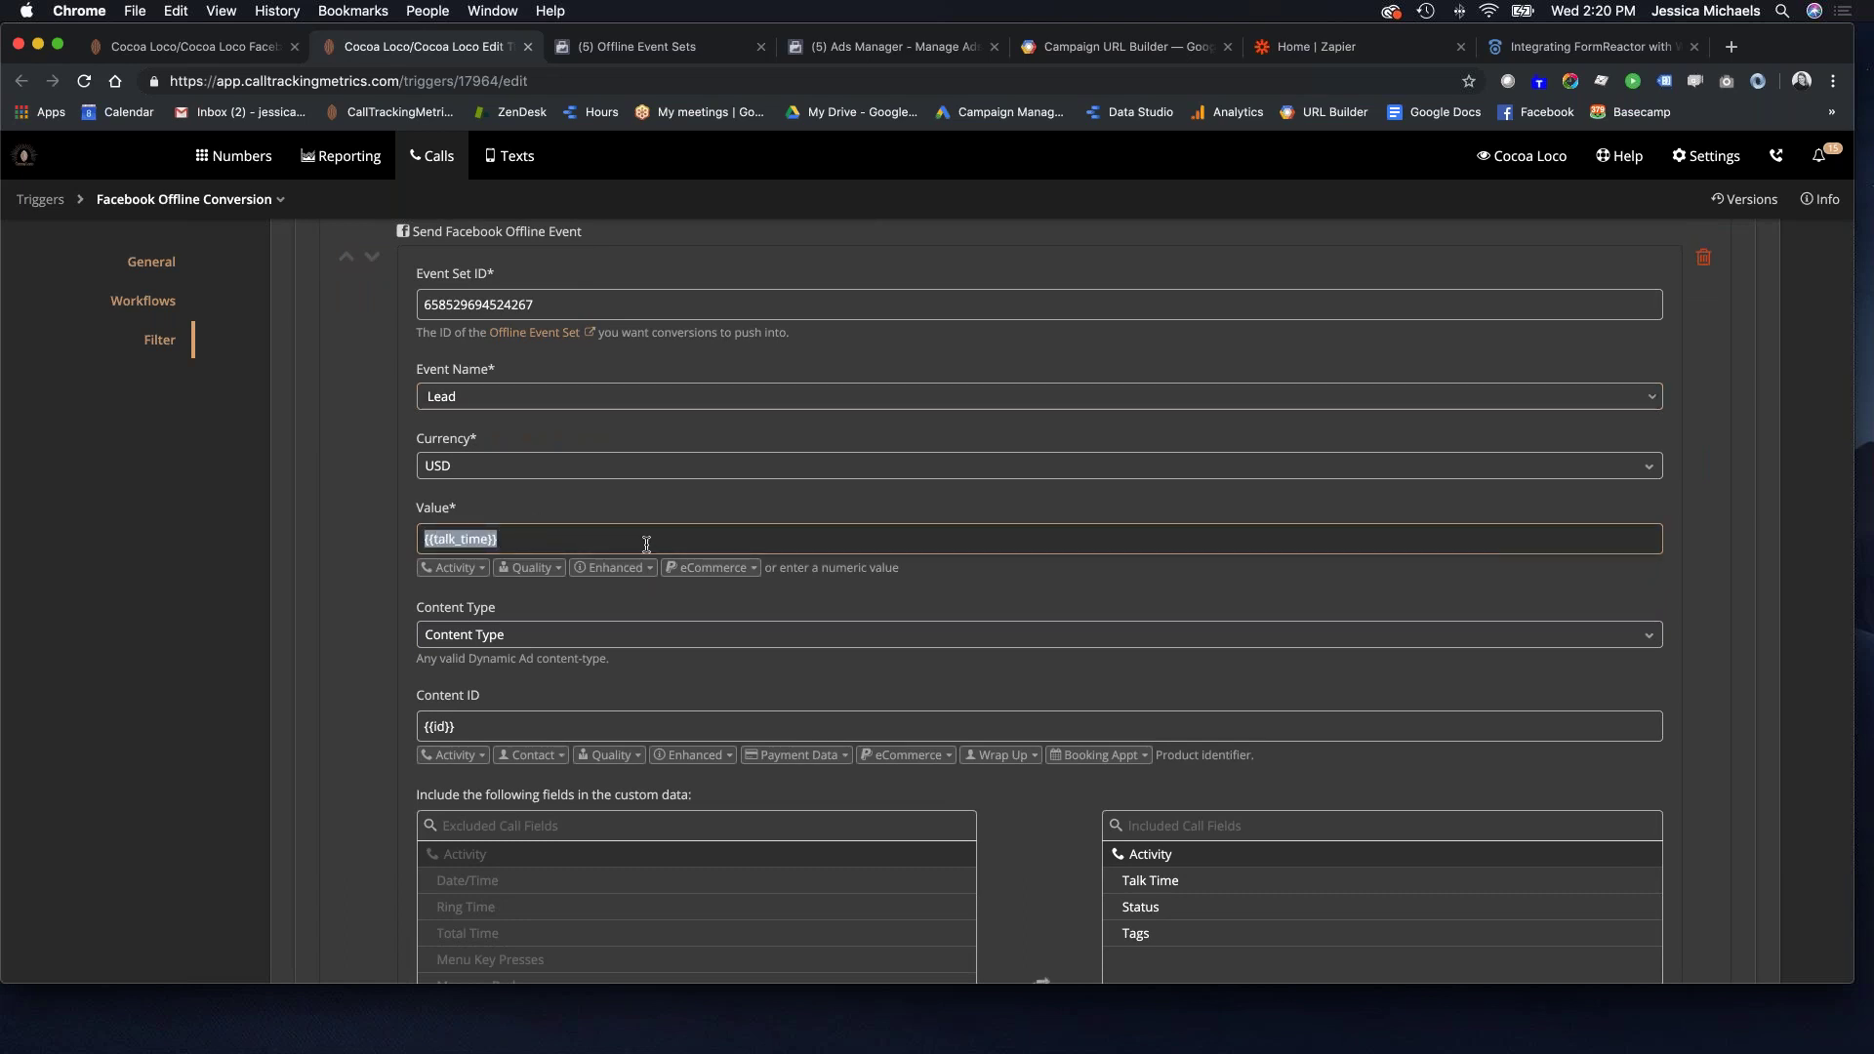
{"action": "key", "text": "BackSpace"}
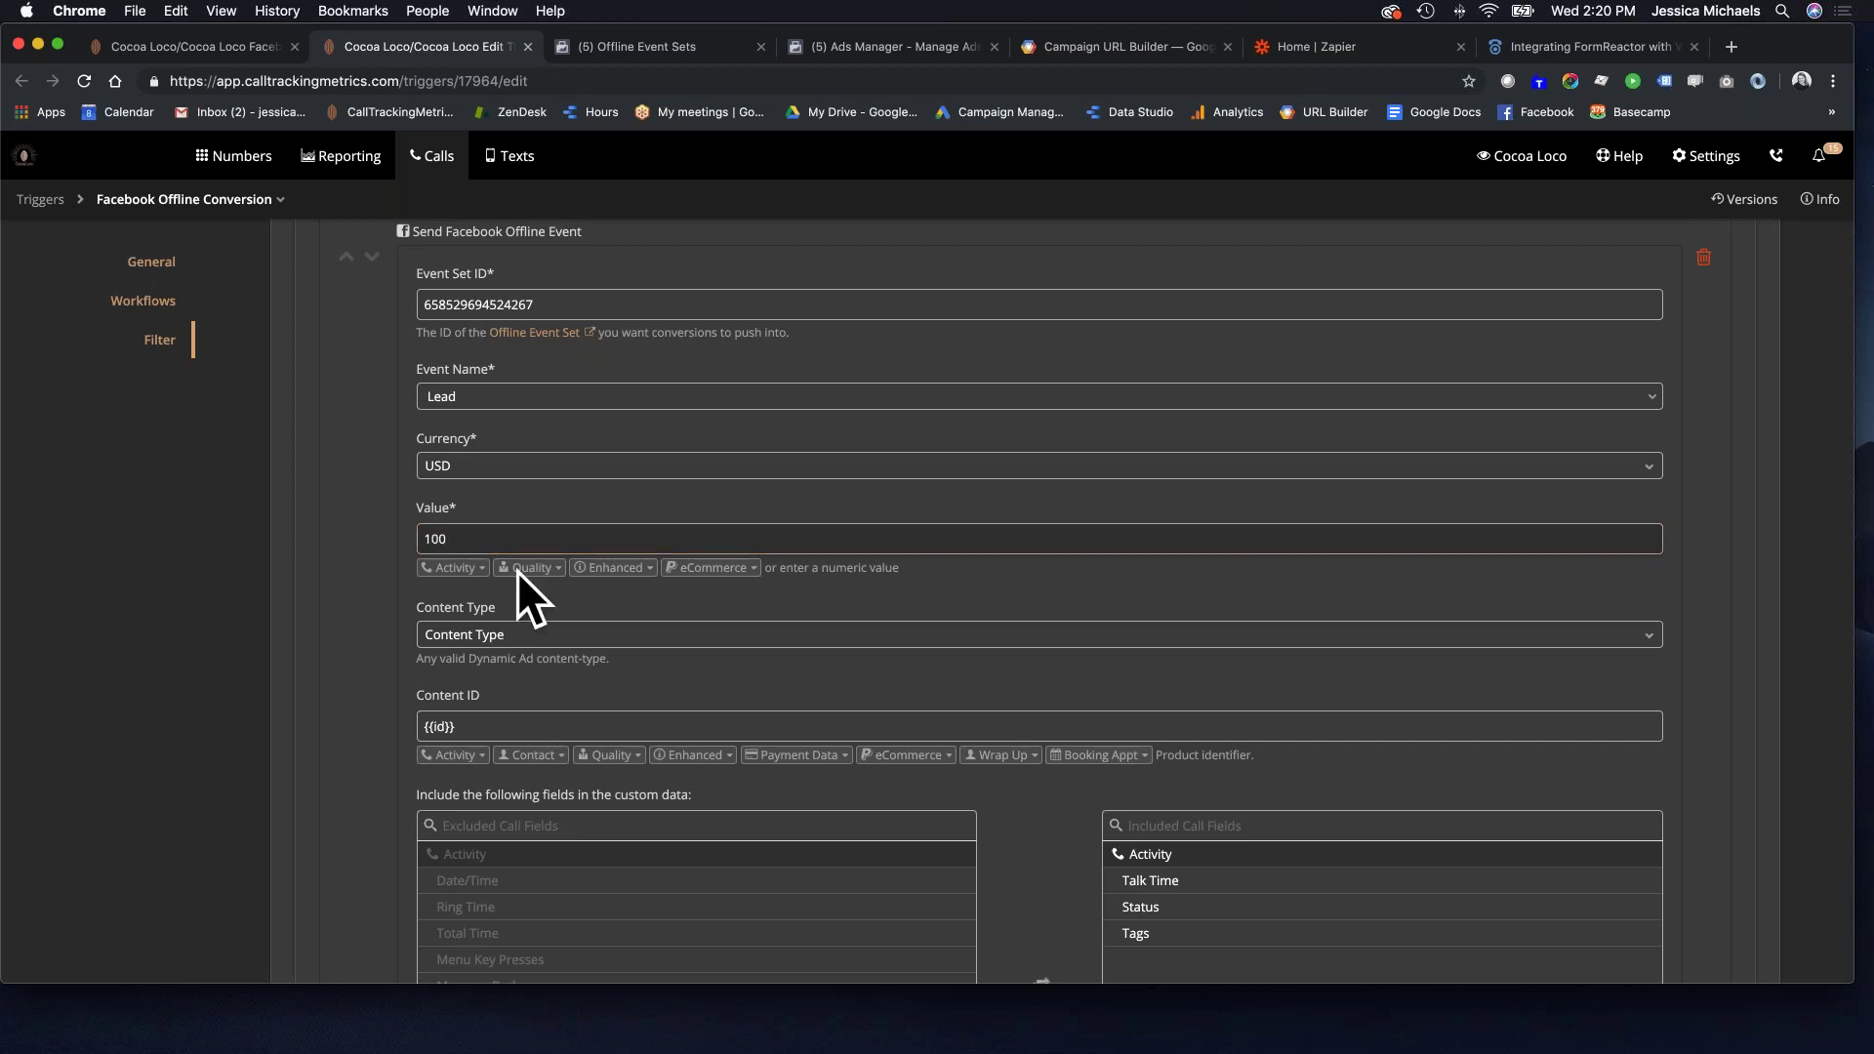
Look over the custom data fields, general settings and workflow rule, and save the Facebook Offline Conversion trigger.
{"action": "scroll", "coordinate": [566, 503], "scroll_direction": "down", "scroll_amount": 8}
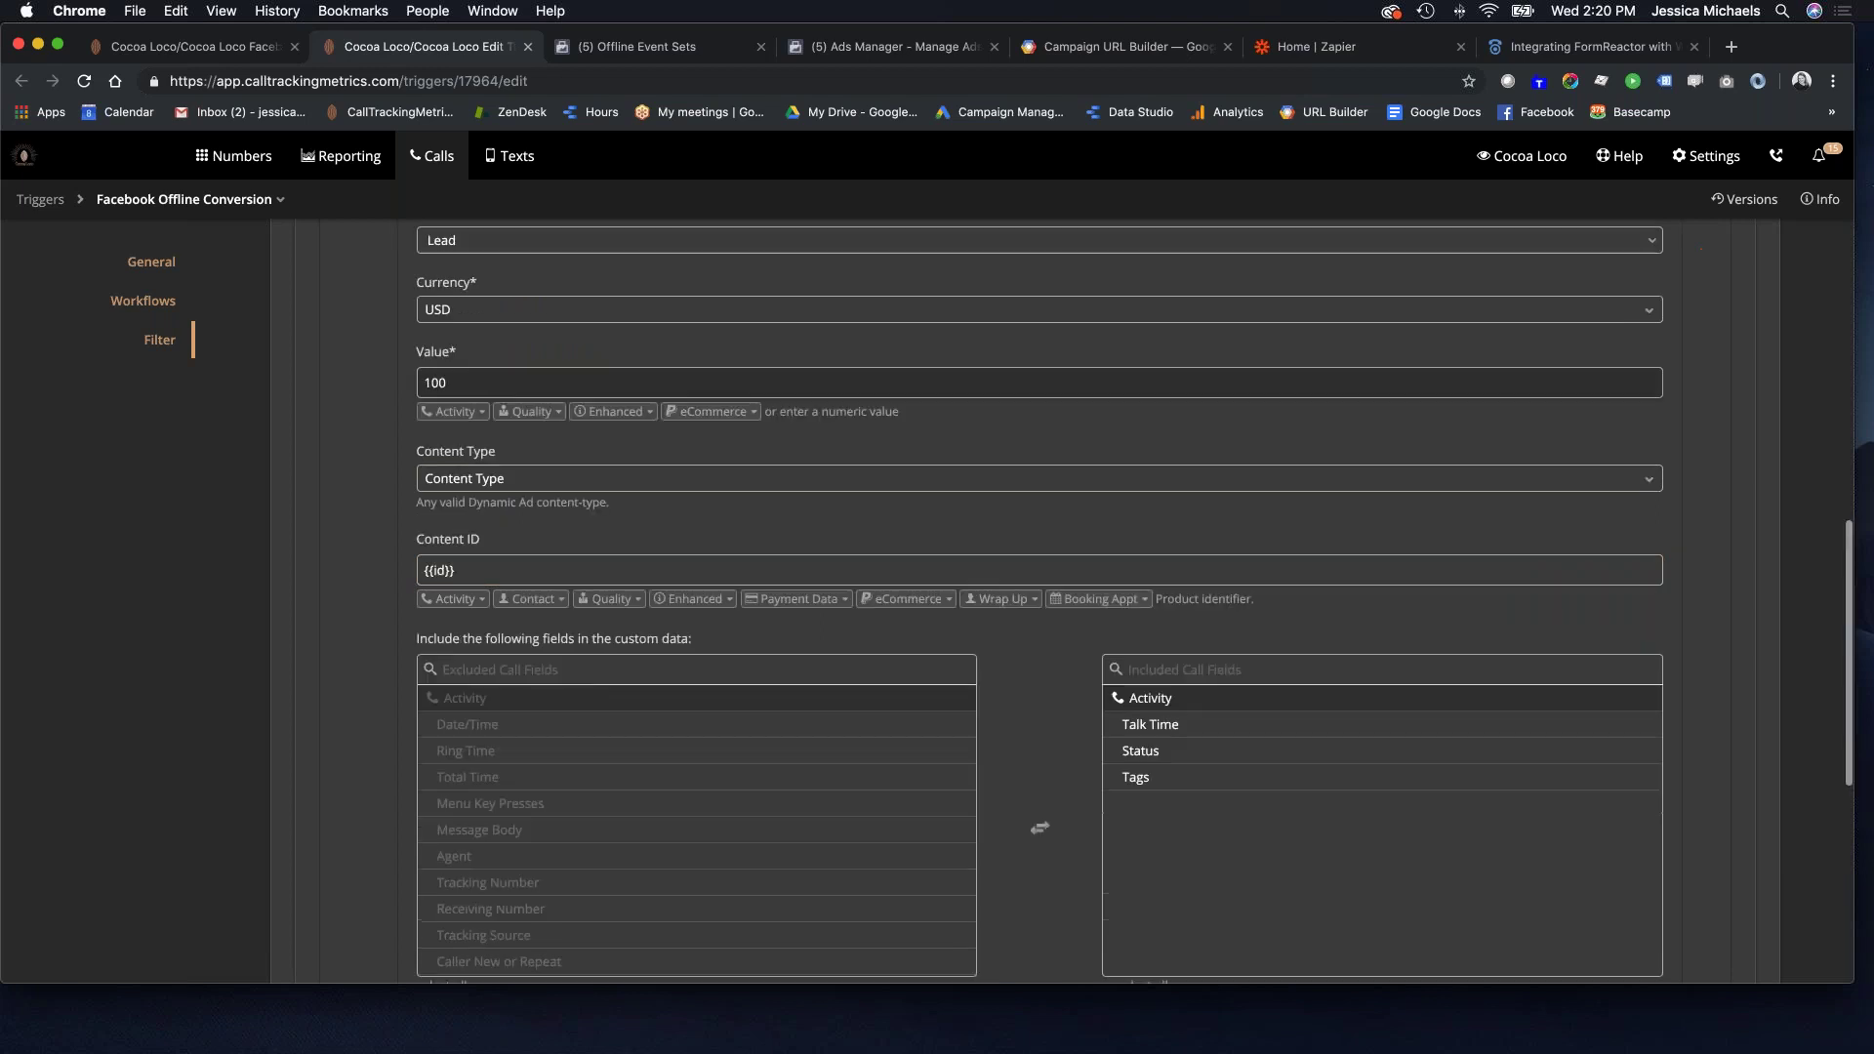
{"action": "scroll", "coordinate": [585, 586], "scroll_direction": "down", "scroll_amount": 5}
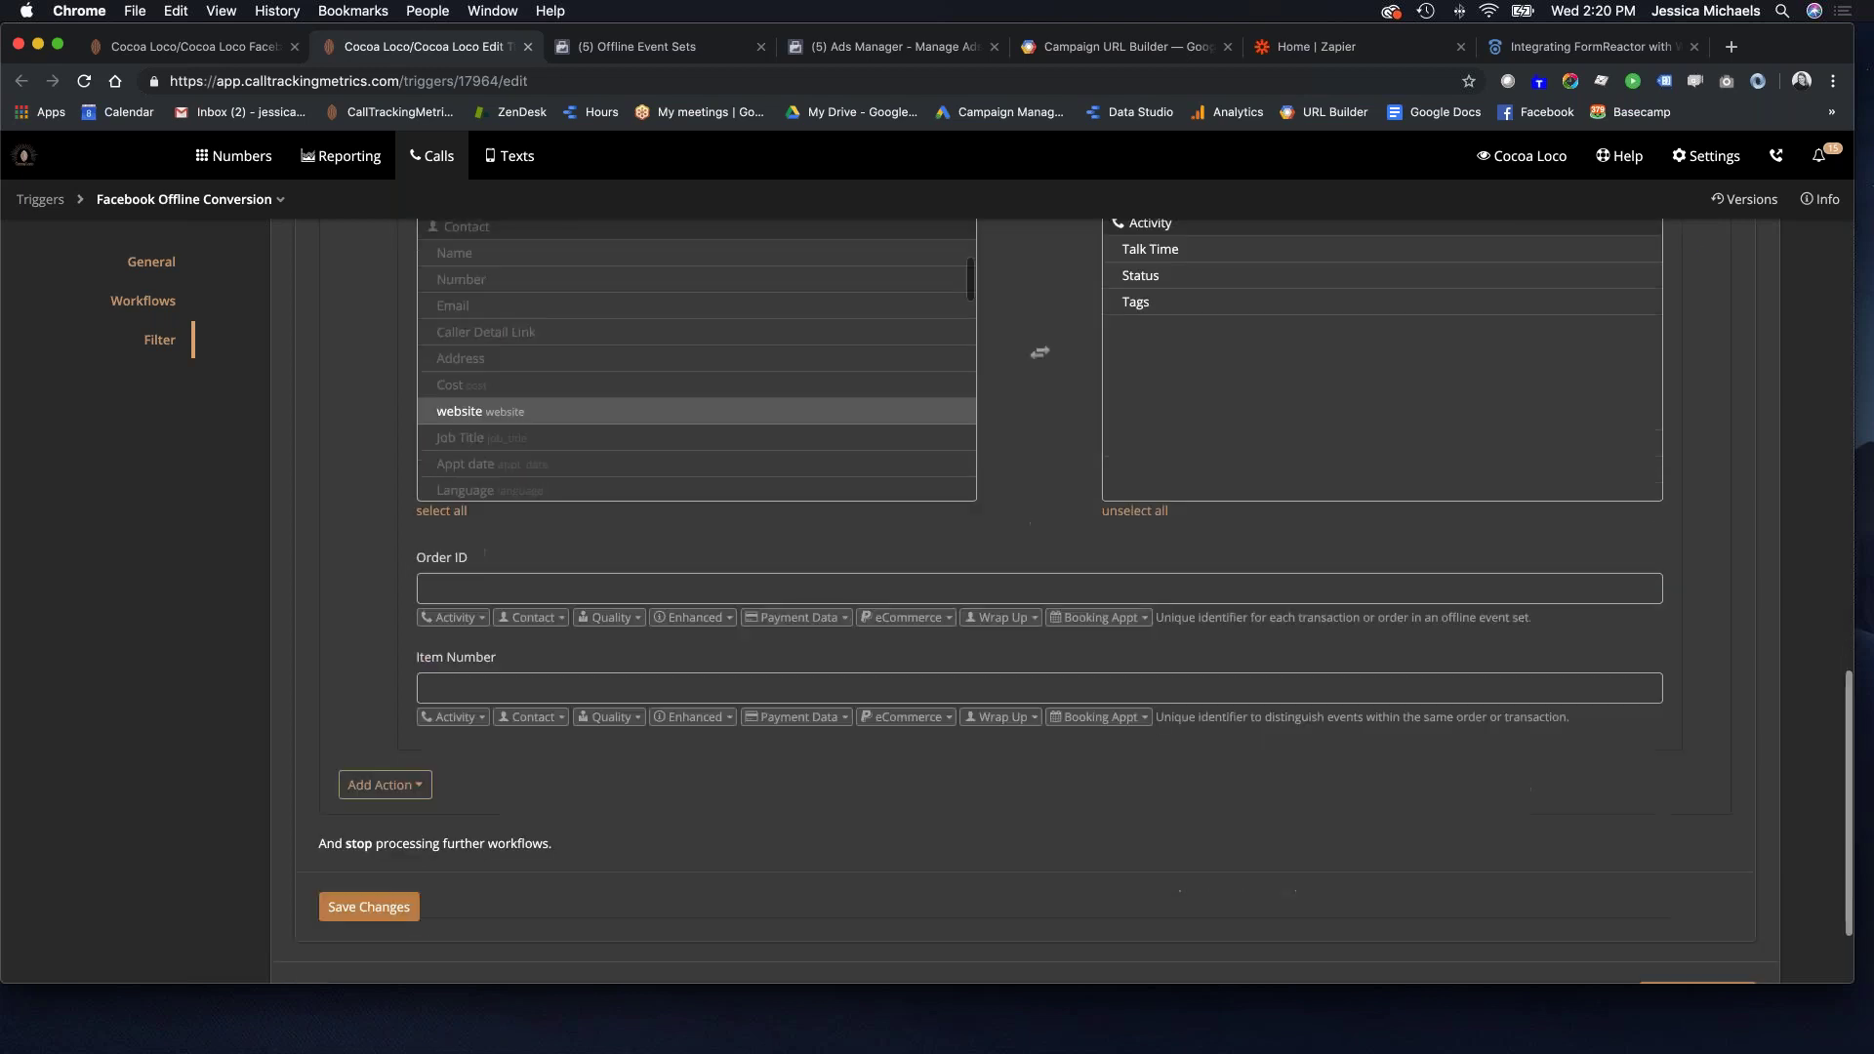
{"action": "scroll", "coordinate": [1096, 778], "scroll_direction": "up", "scroll_amount": 8}
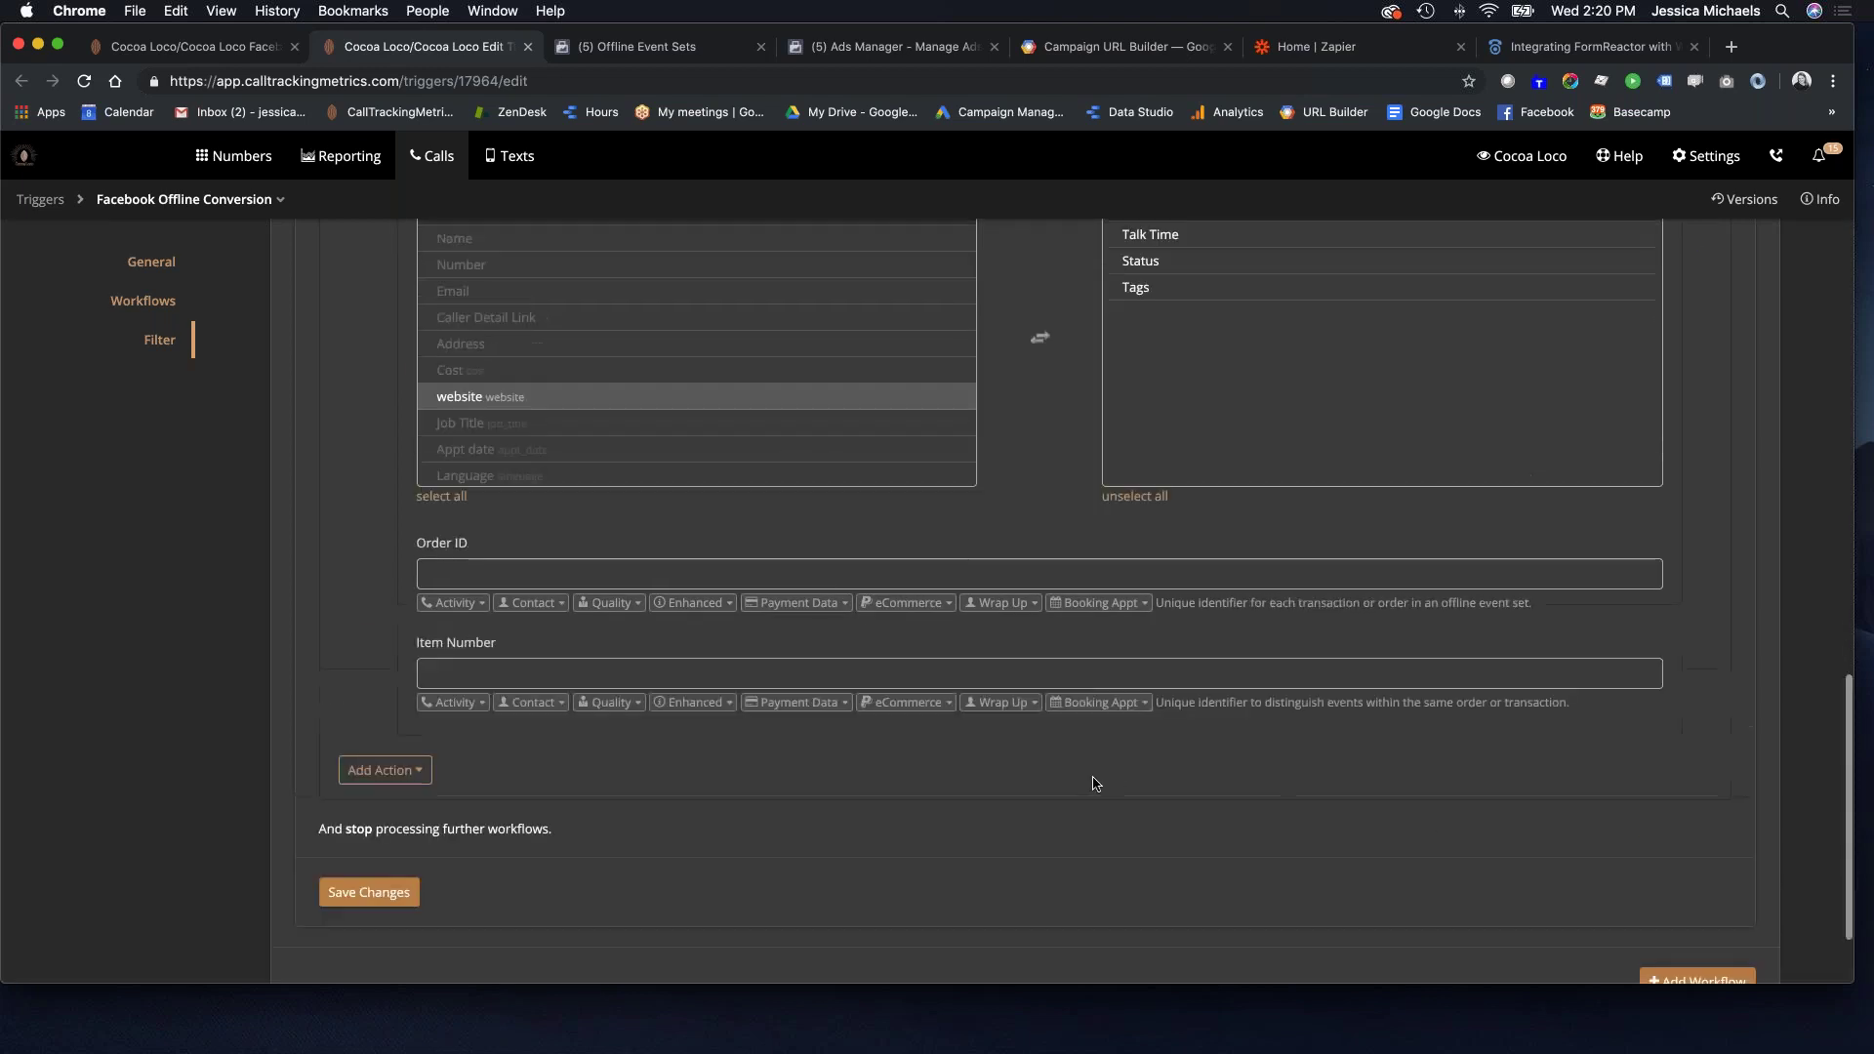
{"action": "scroll", "coordinate": [868, 756], "scroll_direction": "up", "scroll_amount": 15}
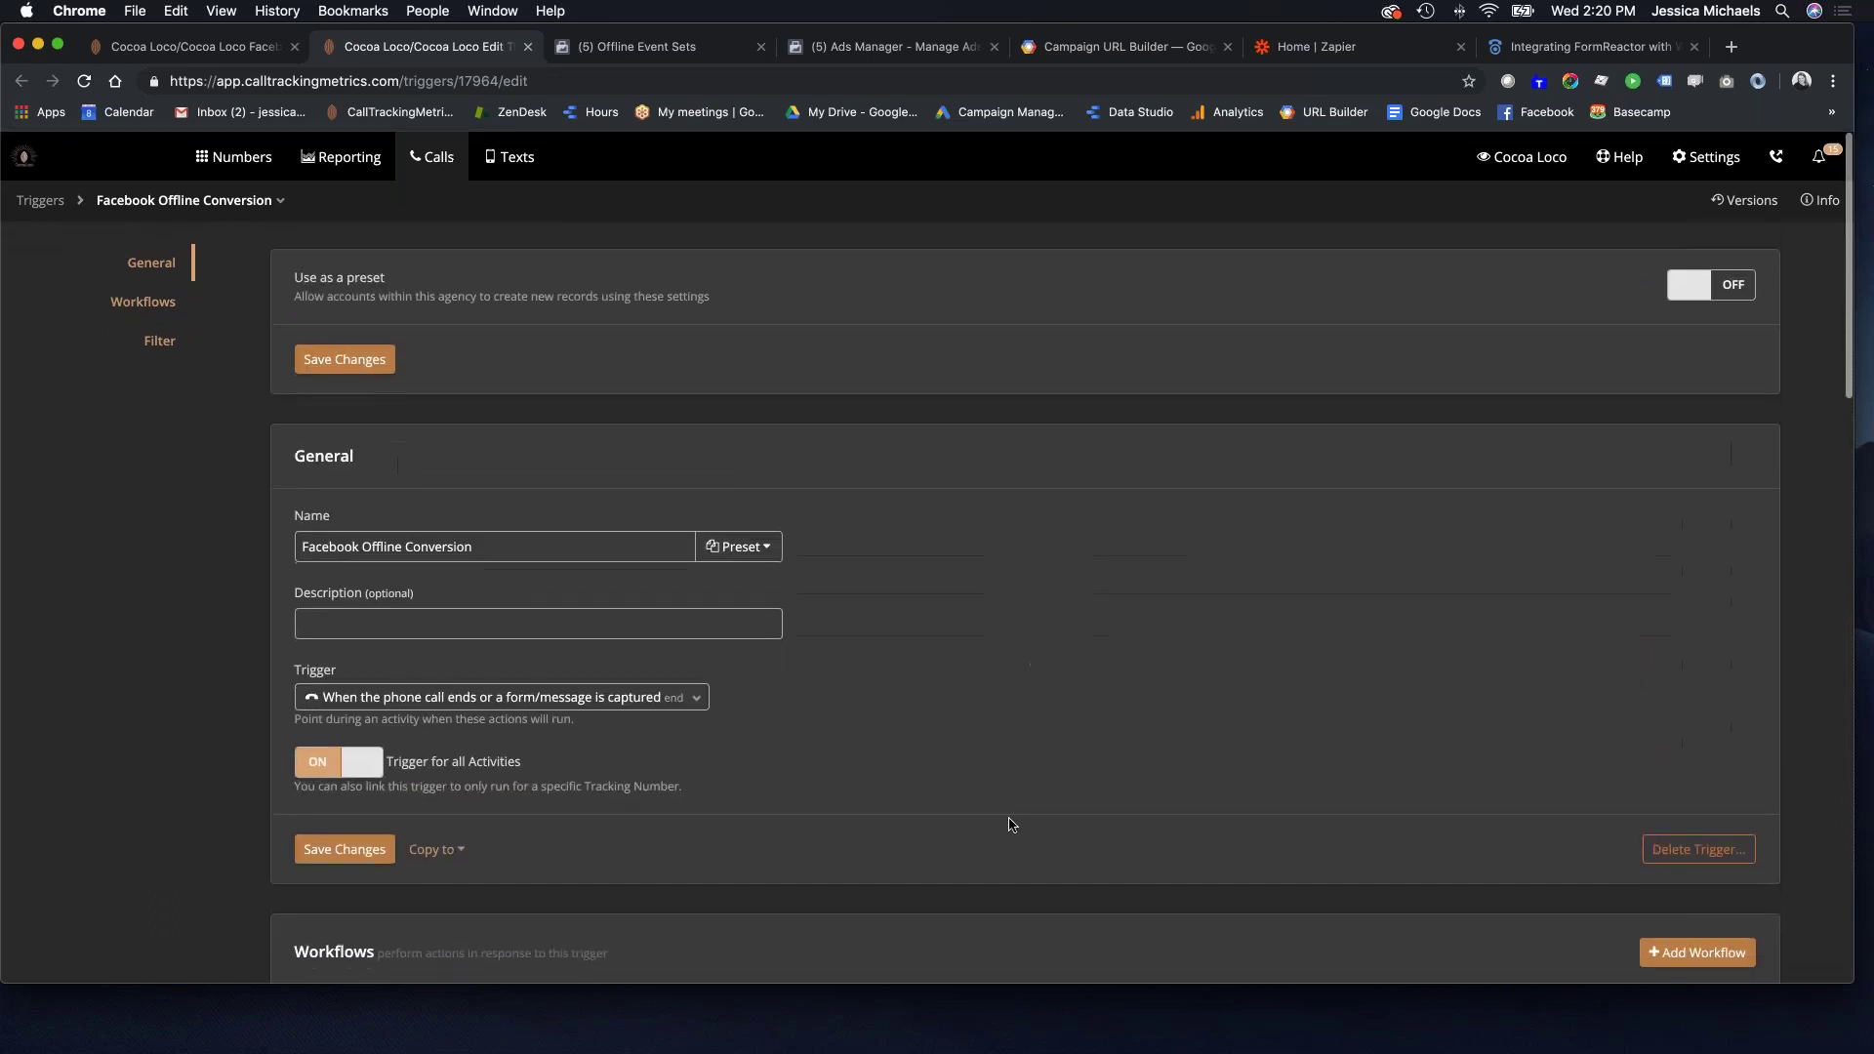
{"action": "scroll", "coordinate": [996, 808], "scroll_direction": "down", "scroll_amount": 4}
{"action": "scroll", "coordinate": [1061, 683], "scroll_direction": "down", "scroll_amount": 3}
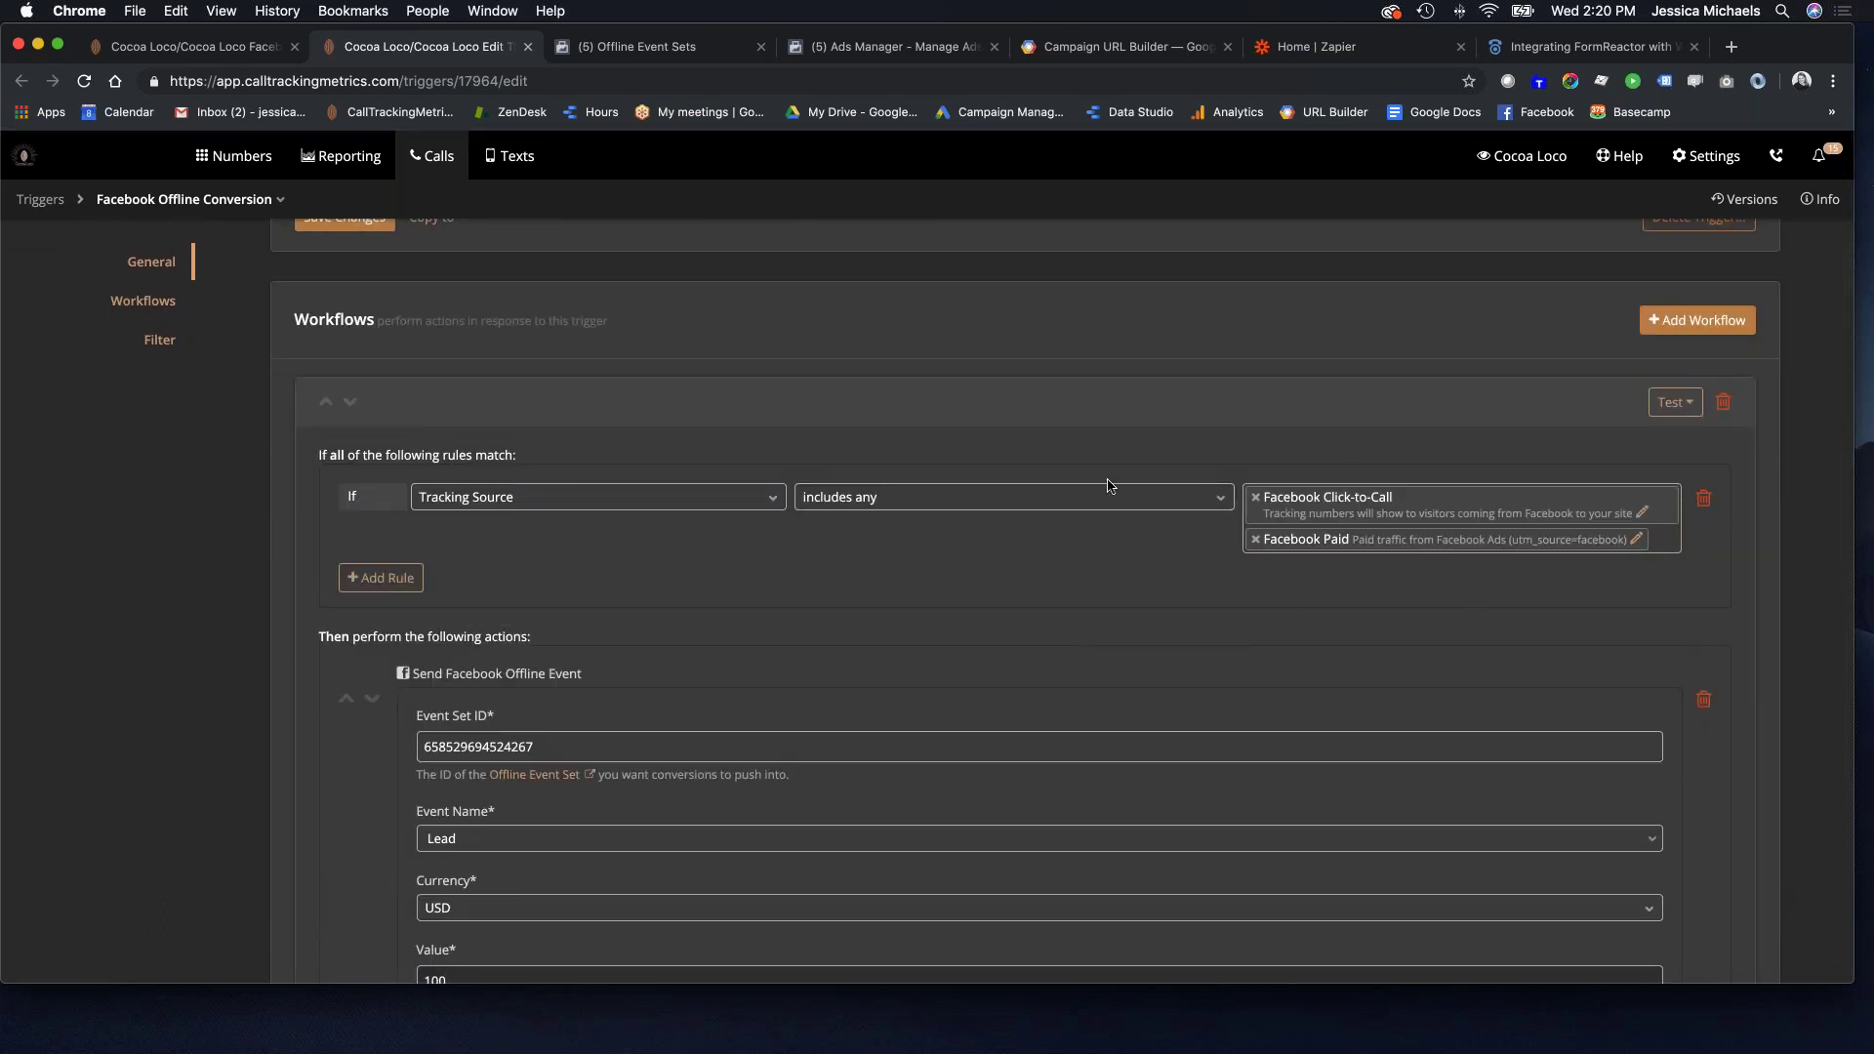
{"action": "scroll", "coordinate": [816, 634], "scroll_direction": "down", "scroll_amount": 13}
{"action": "scroll", "coordinate": [331, 760], "scroll_direction": "down", "scroll_amount": 3}
{"action": "left_click", "coordinate": [332, 760]}
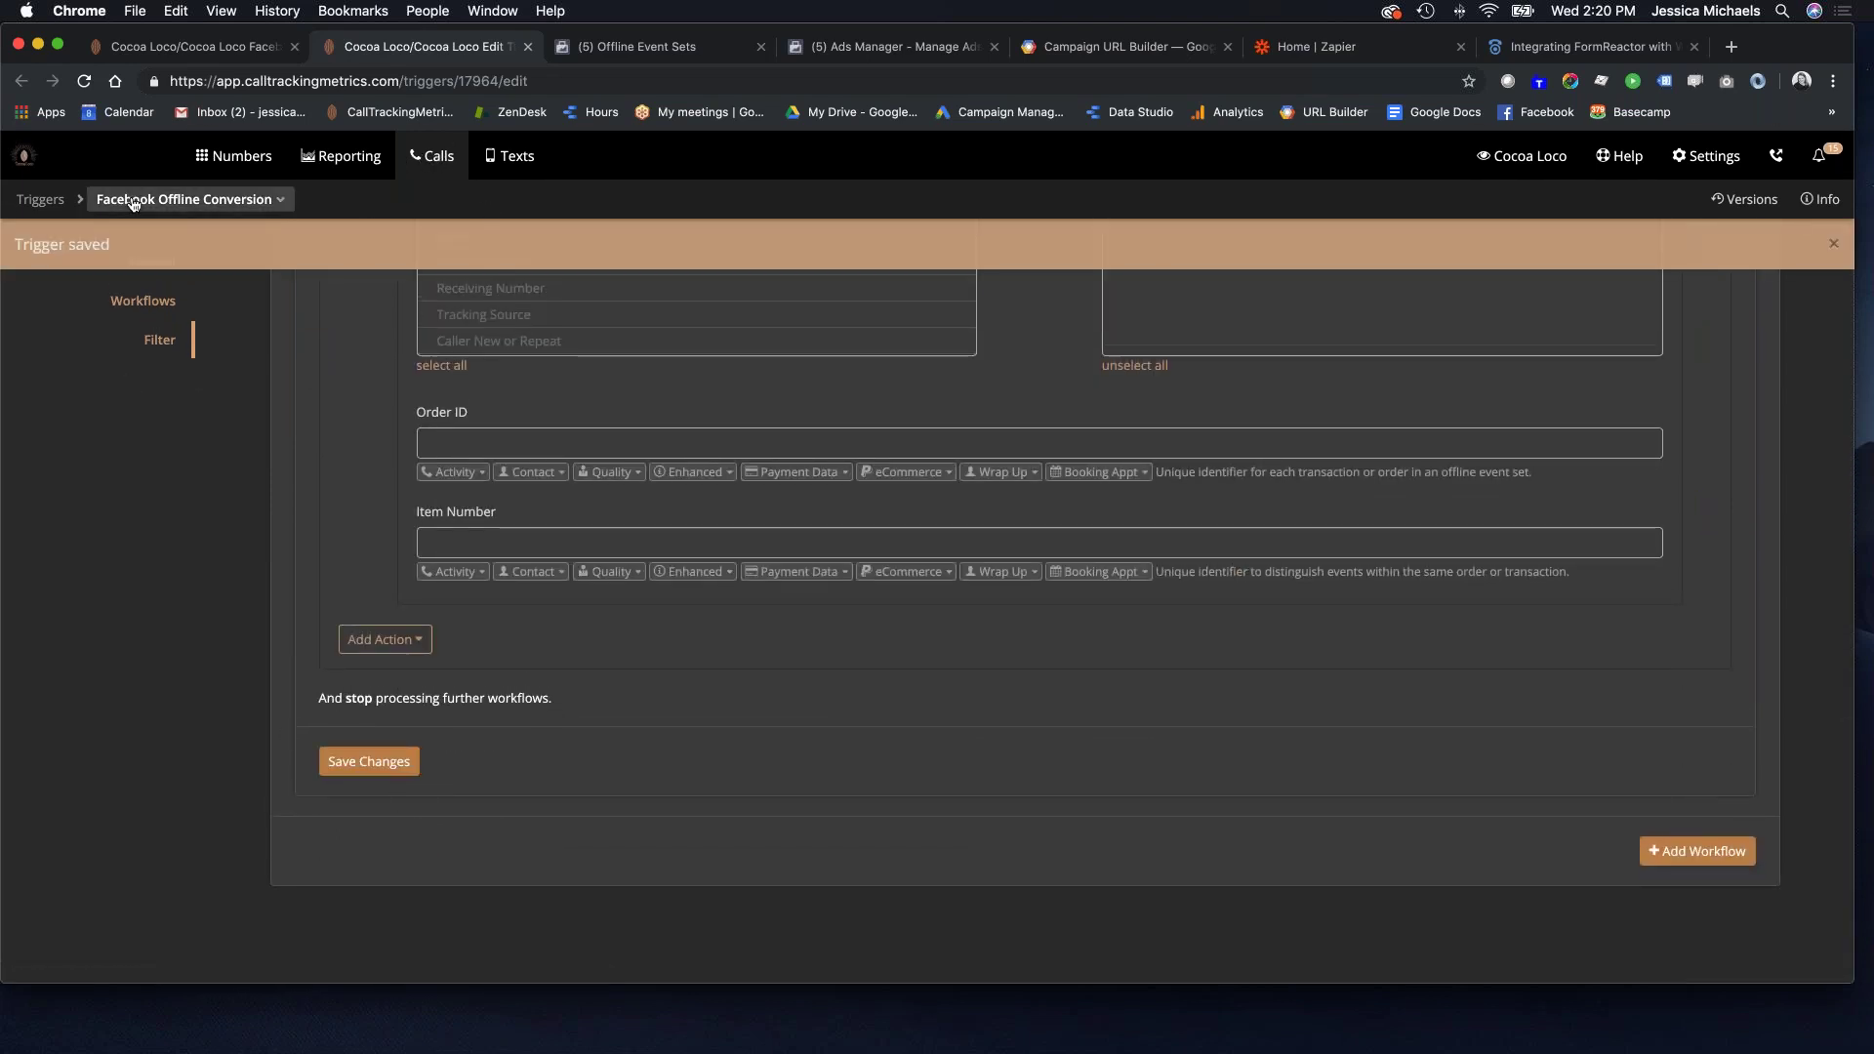
Search the Triggers list for "facebook" and open the Facebook Offline Conversion trigger for editing.
{"action": "left_click", "coordinate": [46, 200]}
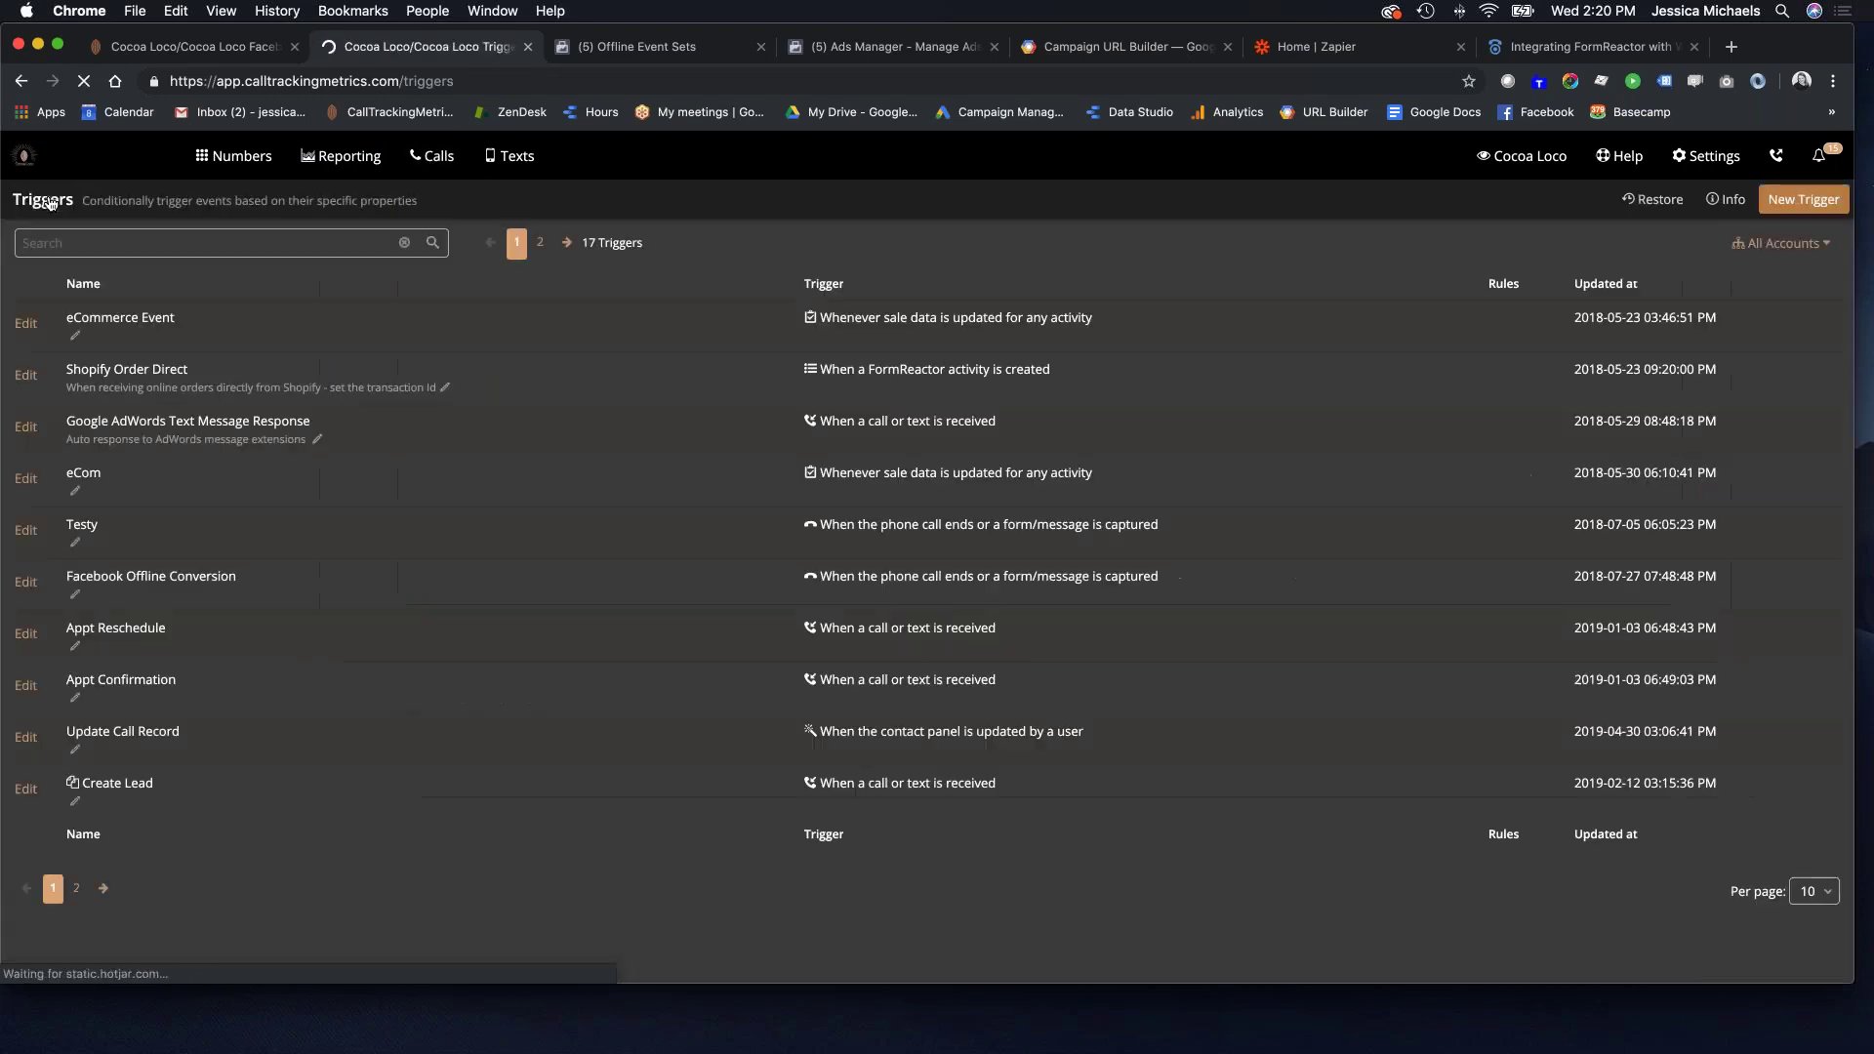
{"action": "left_click", "coordinate": [156, 242]}
{"action": "type", "text": "face"}
{"action": "key", "text": "Down"}
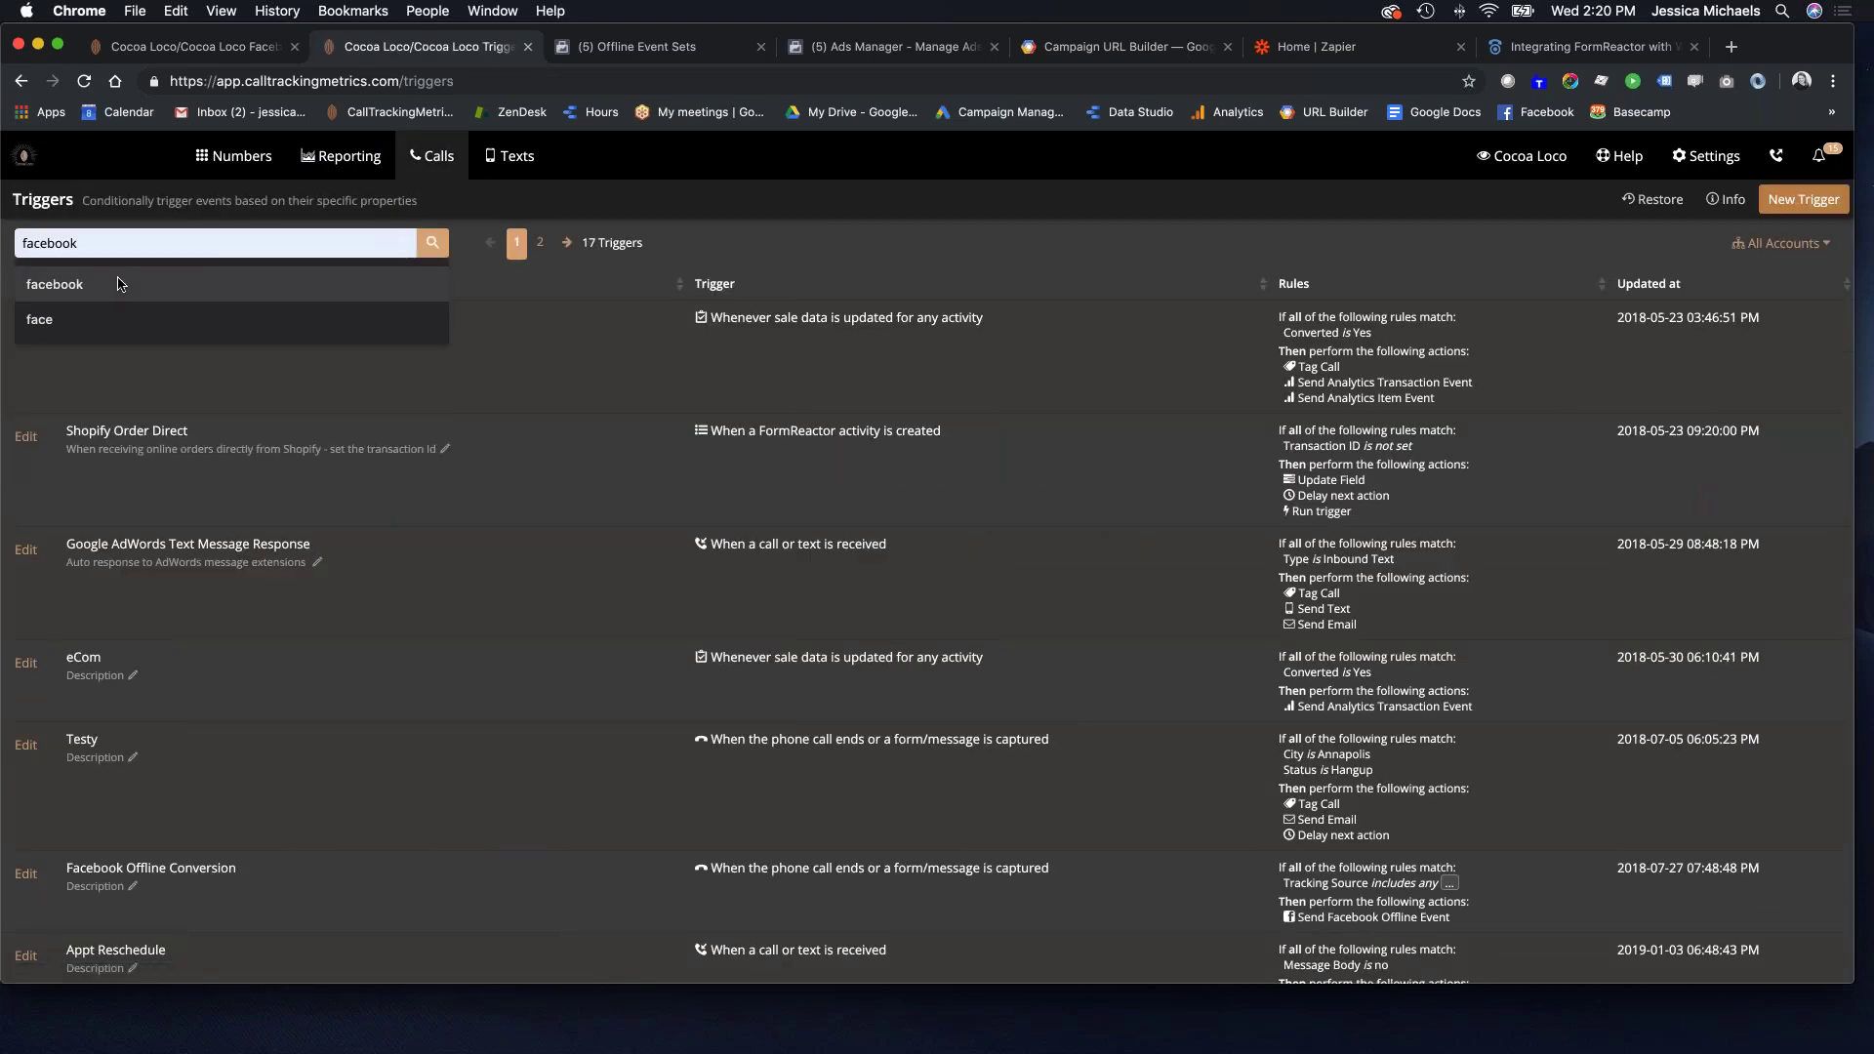
{"action": "key", "text": "Return"}
{"action": "left_click", "coordinate": [427, 253]}
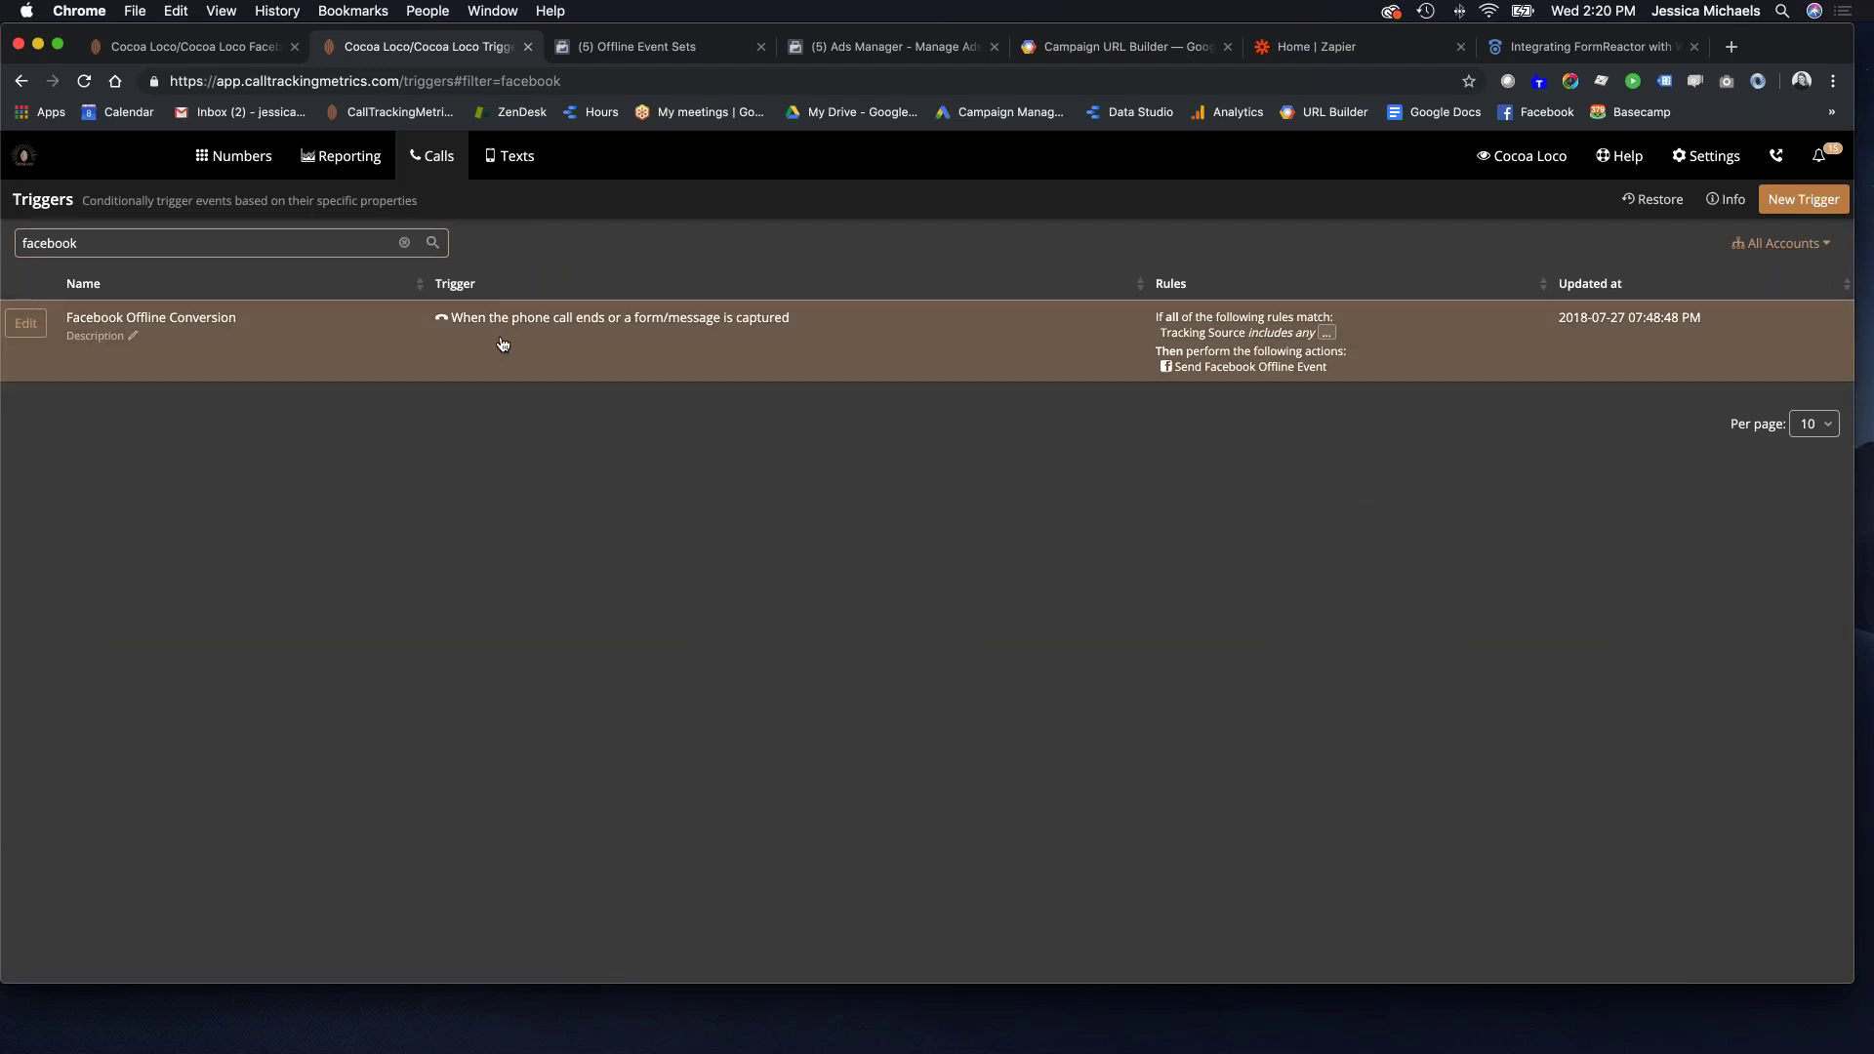
{"action": "left_click", "coordinate": [24, 325]}
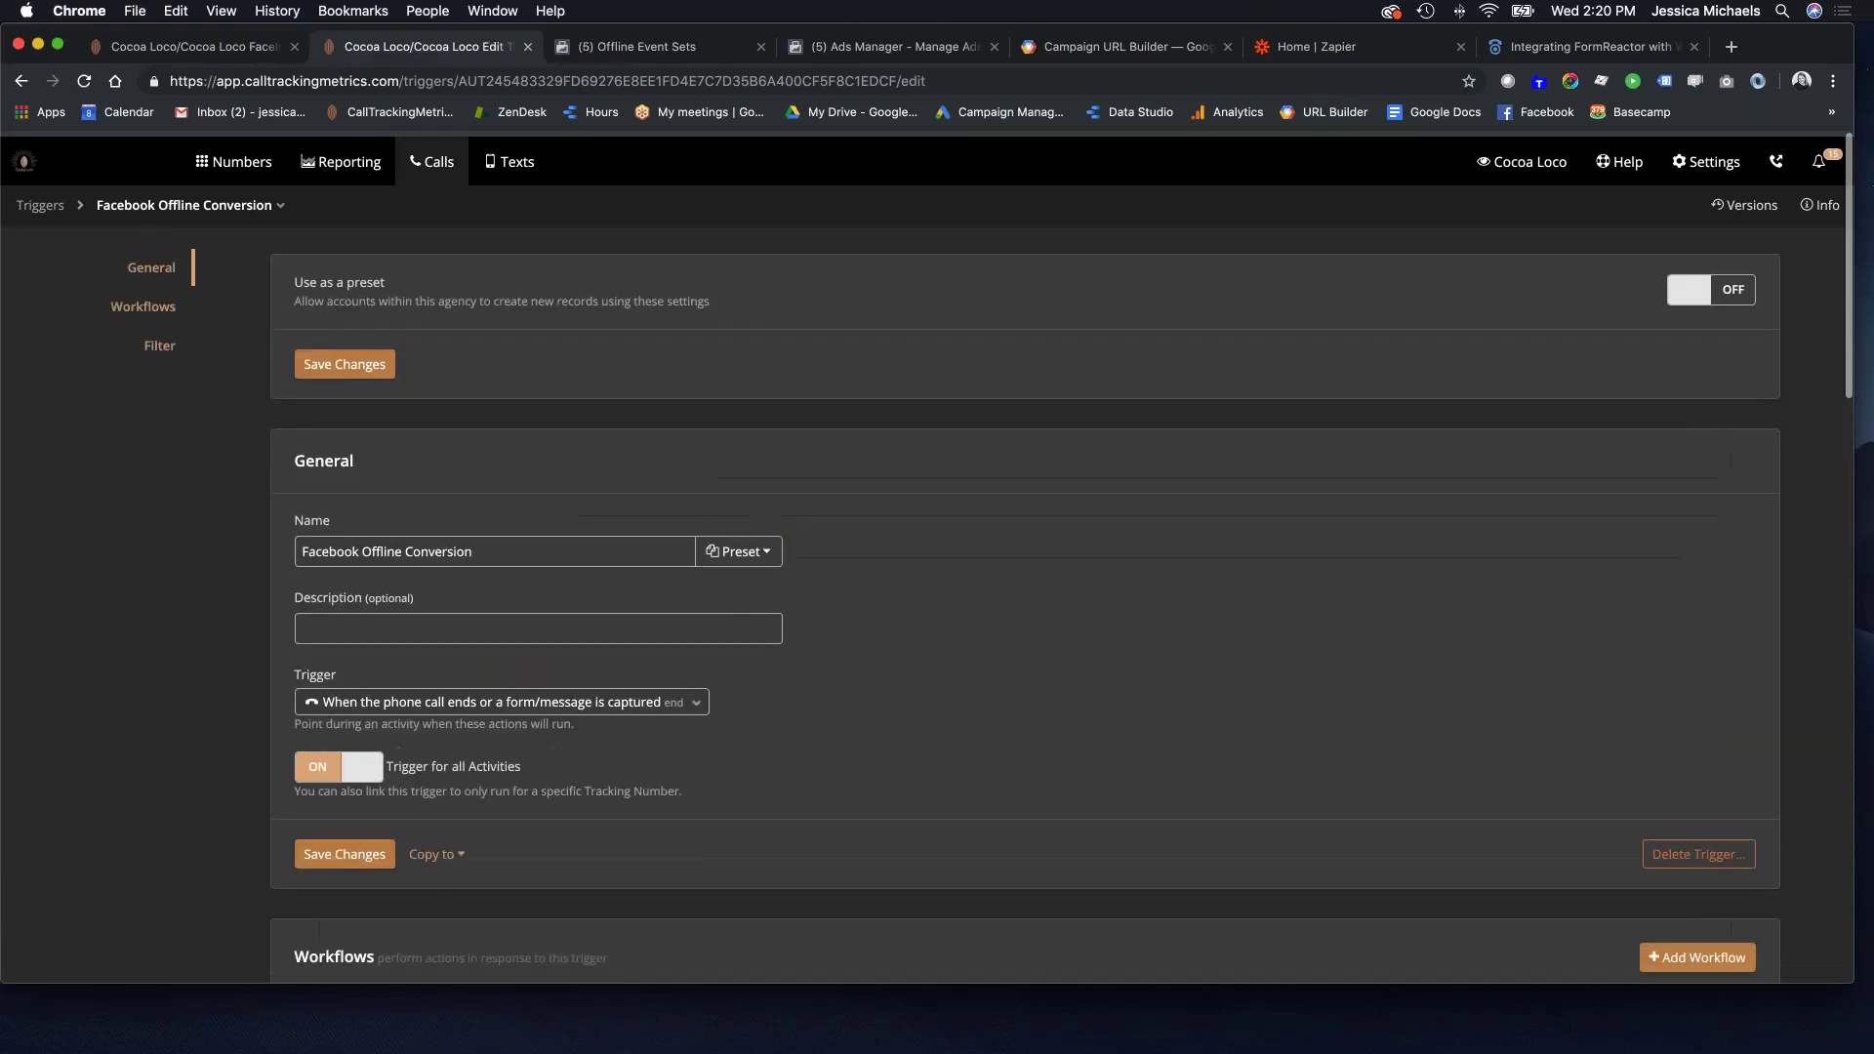
Return to the Triggers list and start a new trigger named "Facebook offline all none paid".
{"action": "left_click", "coordinate": [35, 201]}
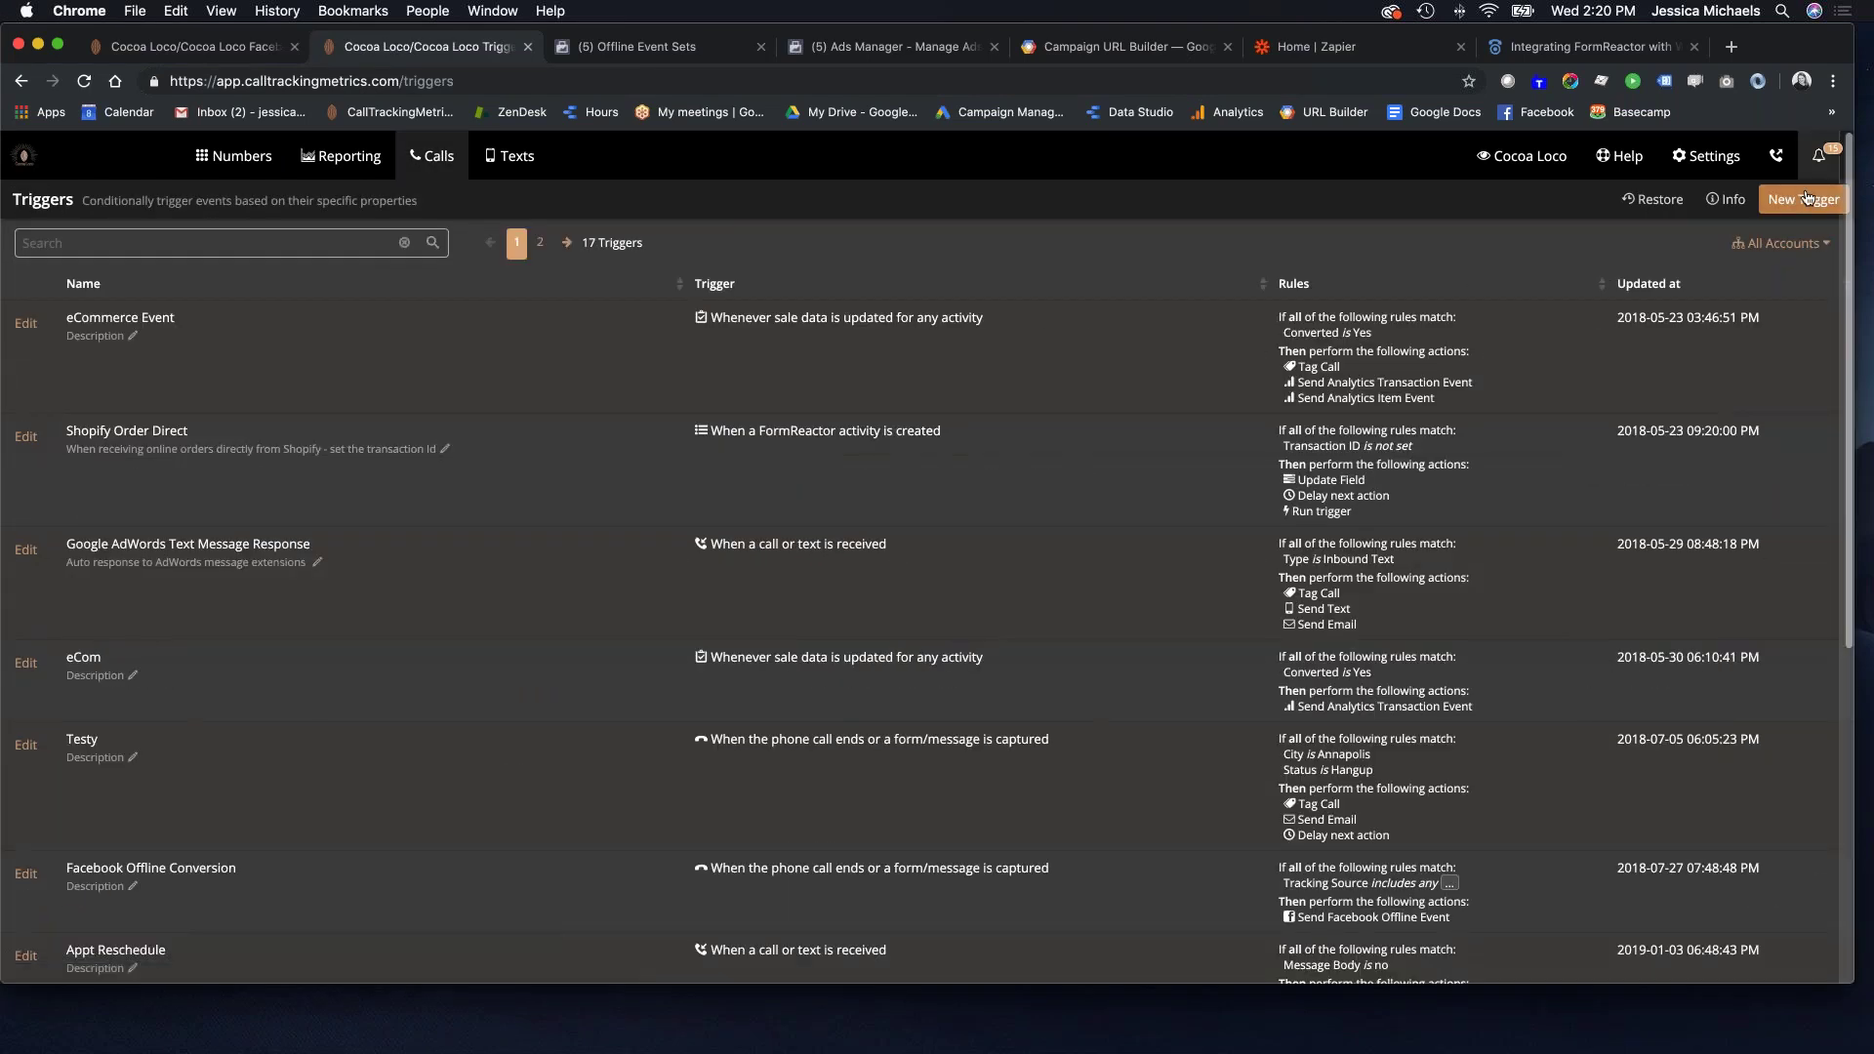
{"action": "left_click", "coordinate": [1805, 199]}
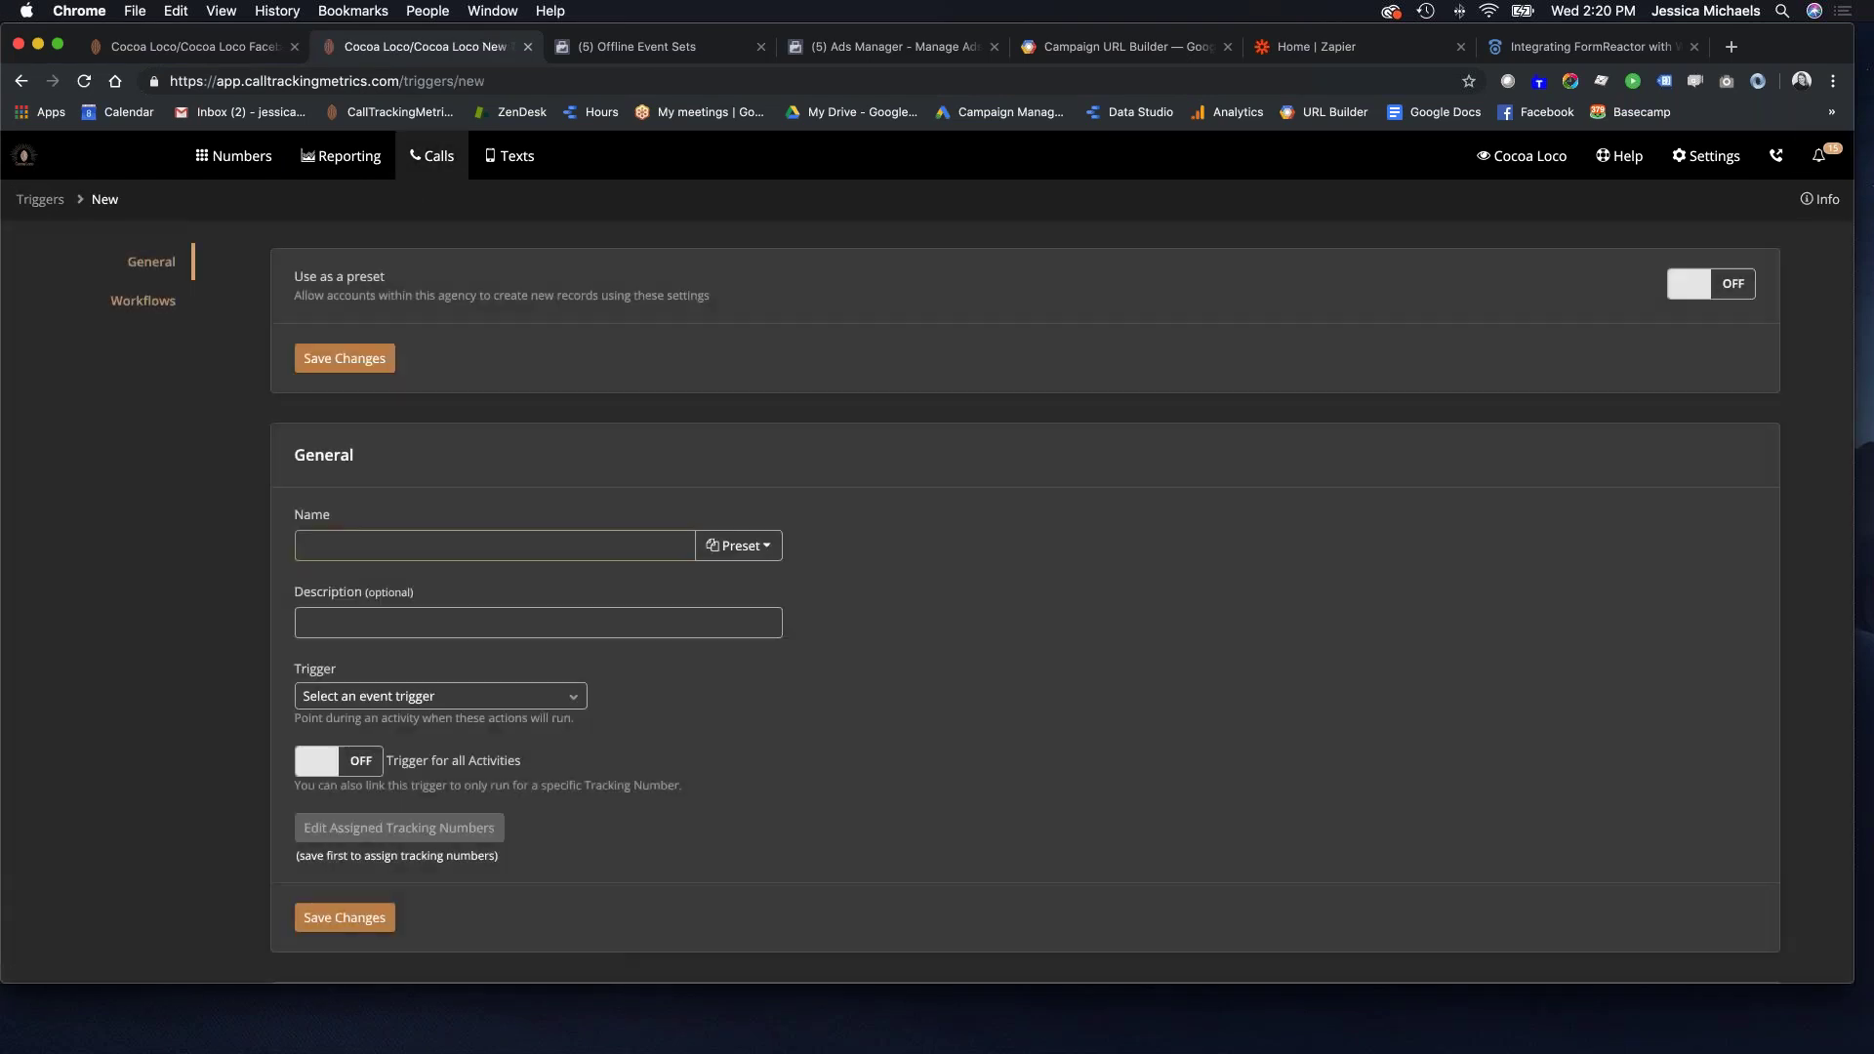
{"action": "left_click", "coordinate": [404, 549]}
{"action": "type", "text": "F"}
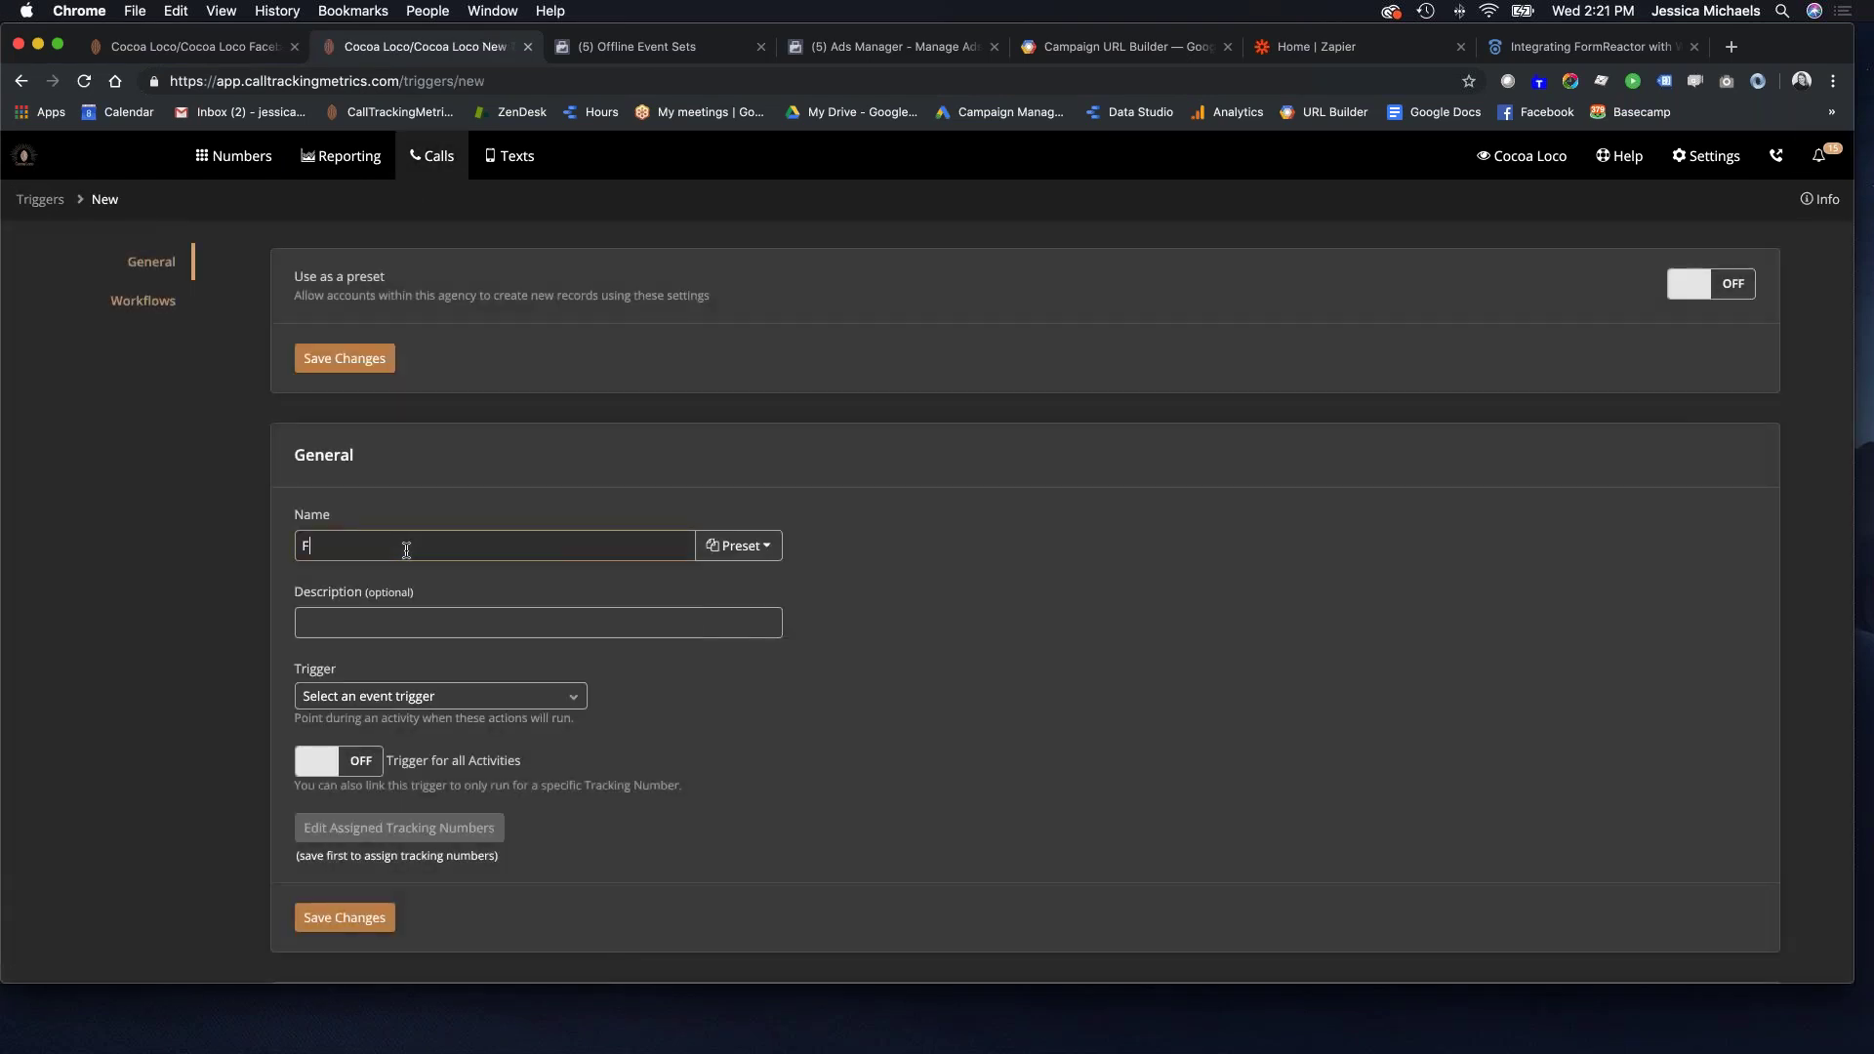
{"action": "type", "text": "acebook offline e"}
{"action": "type", "text": "ll none paid"}
Run the new trigger when the phone call ends or a form/message is captured, enable it for all activities, and save.
{"action": "scroll", "coordinate": [607, 598], "scroll_direction": "down", "scroll_amount": 3}
{"action": "left_click", "coordinate": [508, 499]}
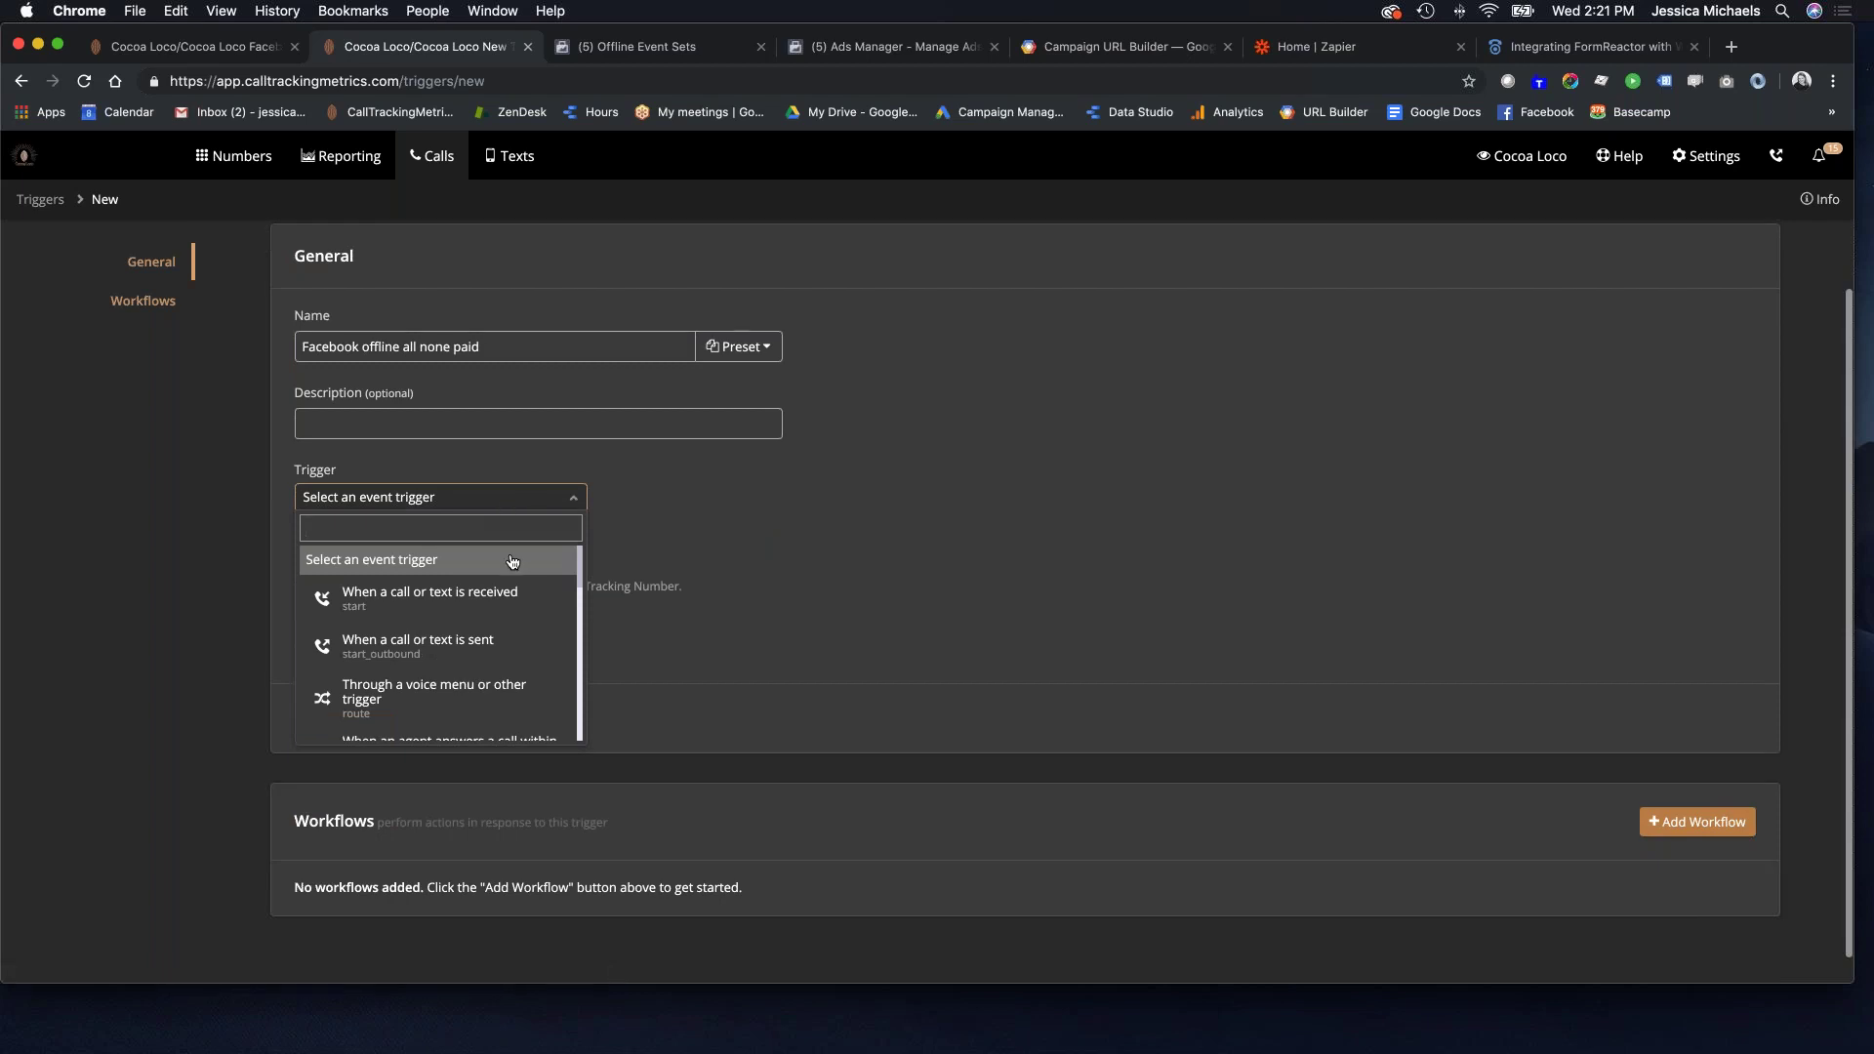
{"action": "type", "text": "end"}
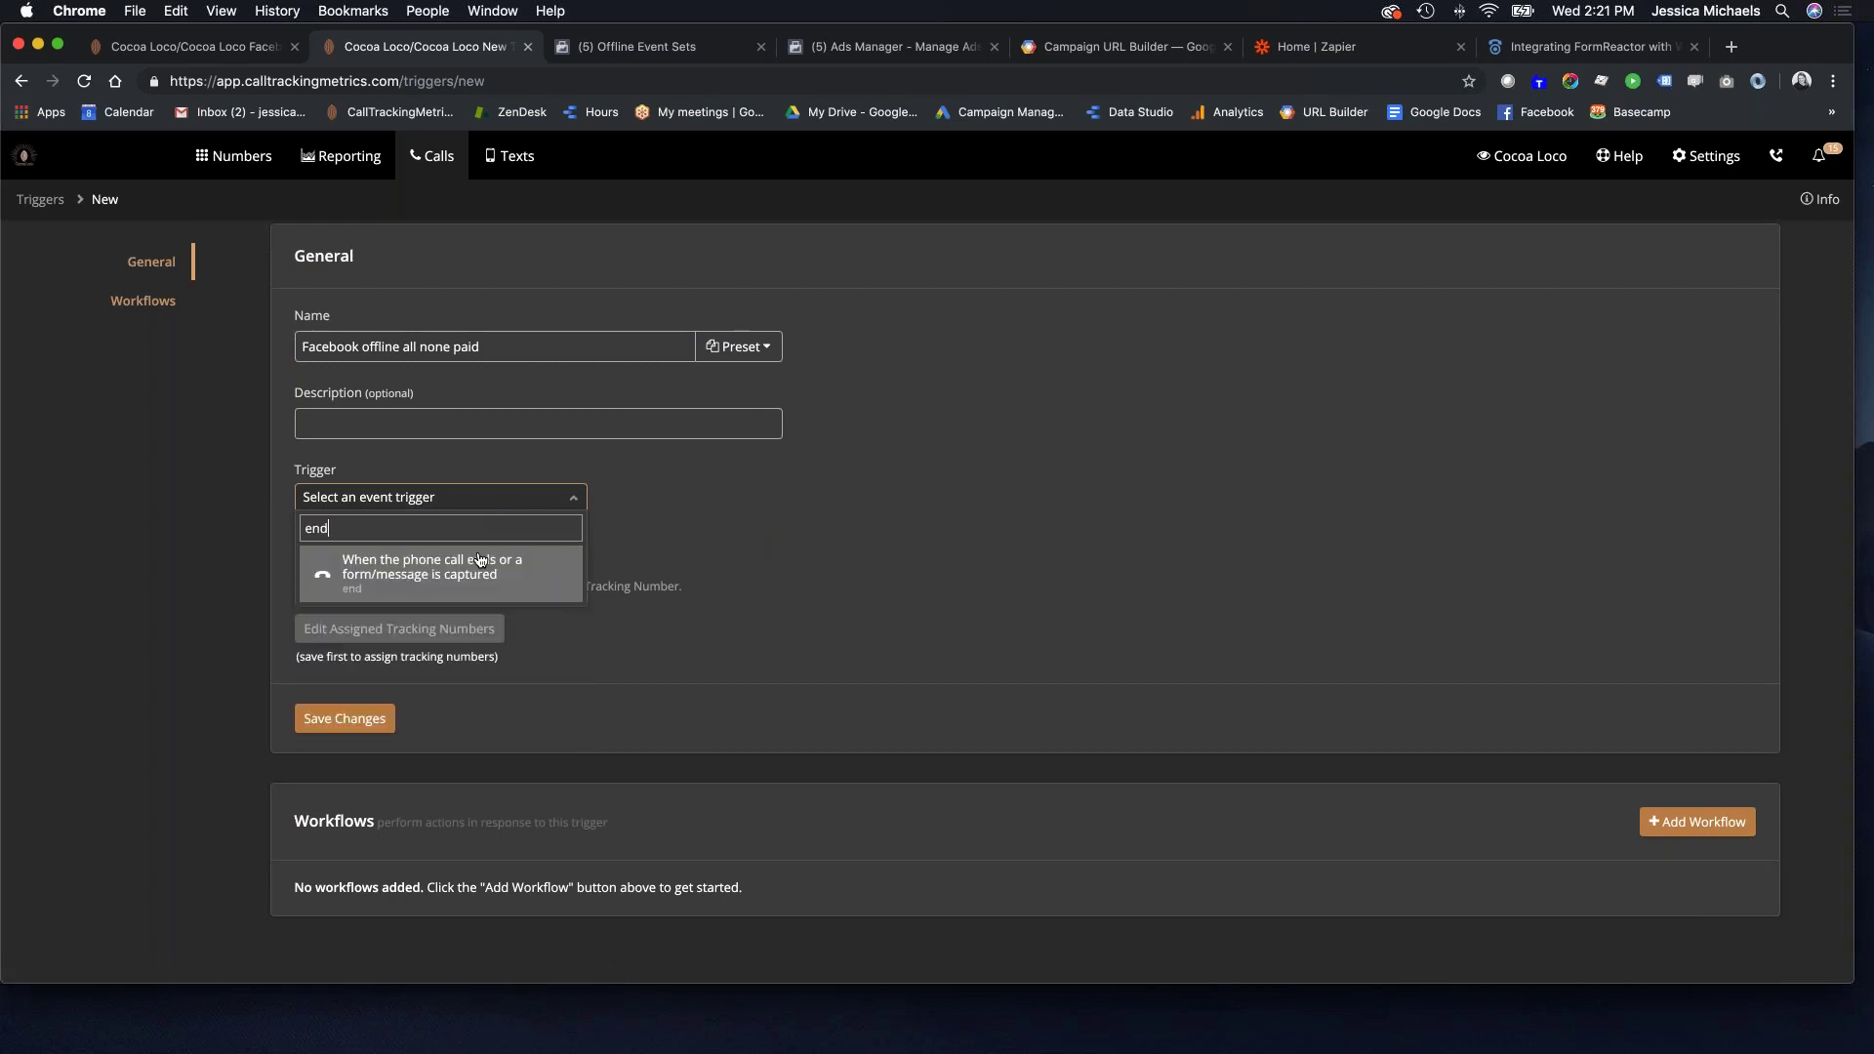
{"action": "left_click", "coordinate": [472, 572]}
{"action": "left_click", "coordinate": [373, 576]}
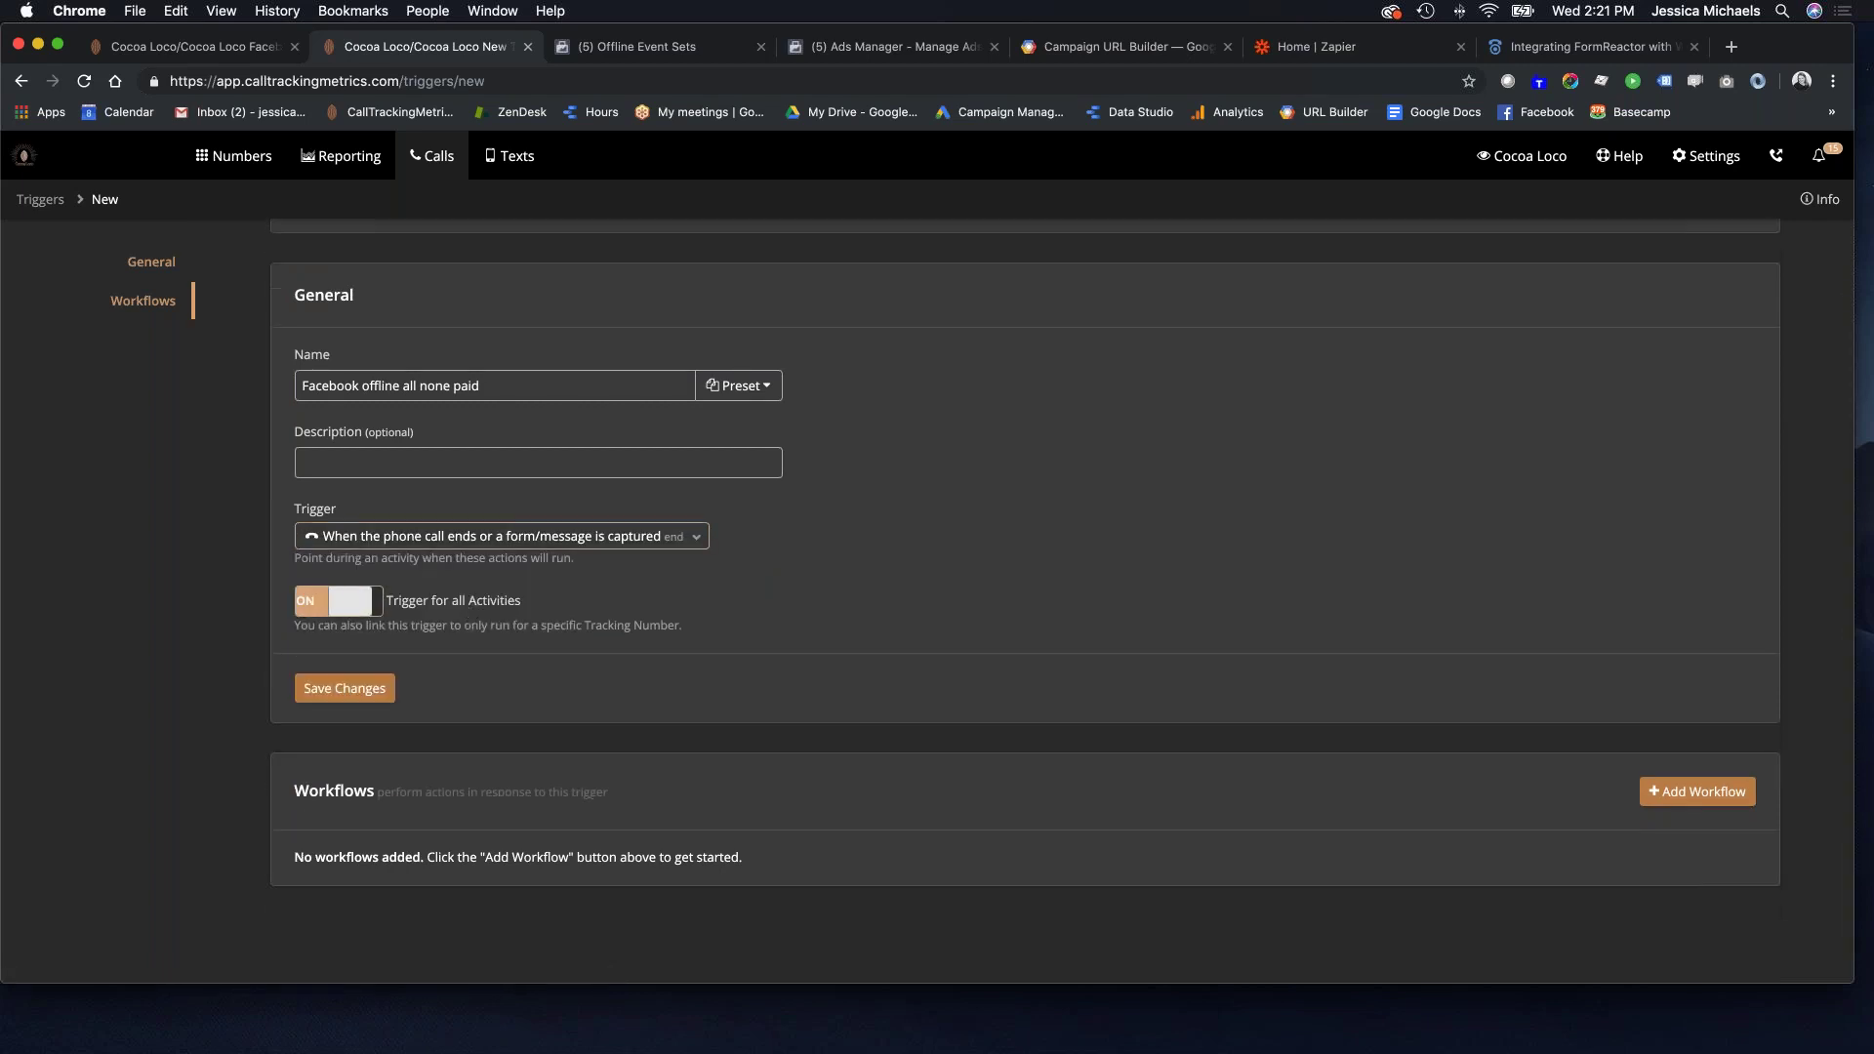
{"action": "left_click", "coordinate": [380, 689]}
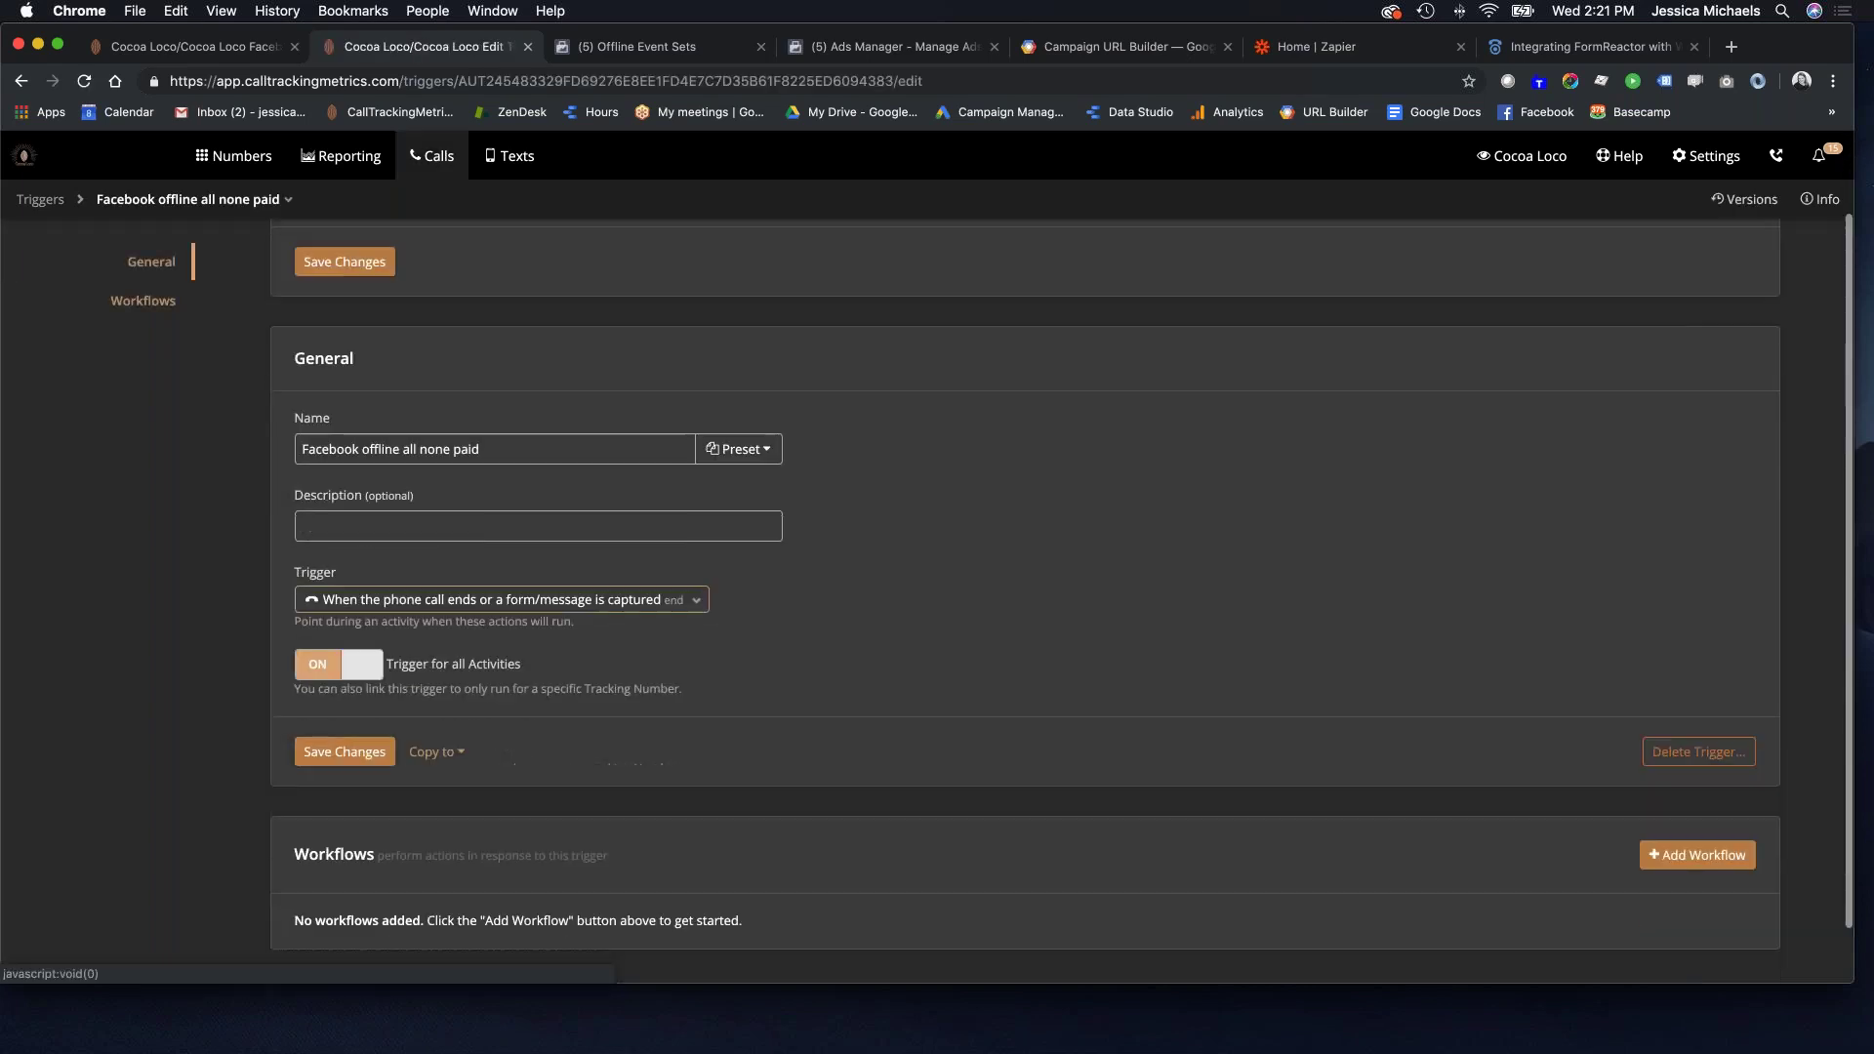
Add a workflow to the trigger with a rule requiring the activity Type to be Inbound Call.
{"action": "left_click", "coordinate": [142, 300]}
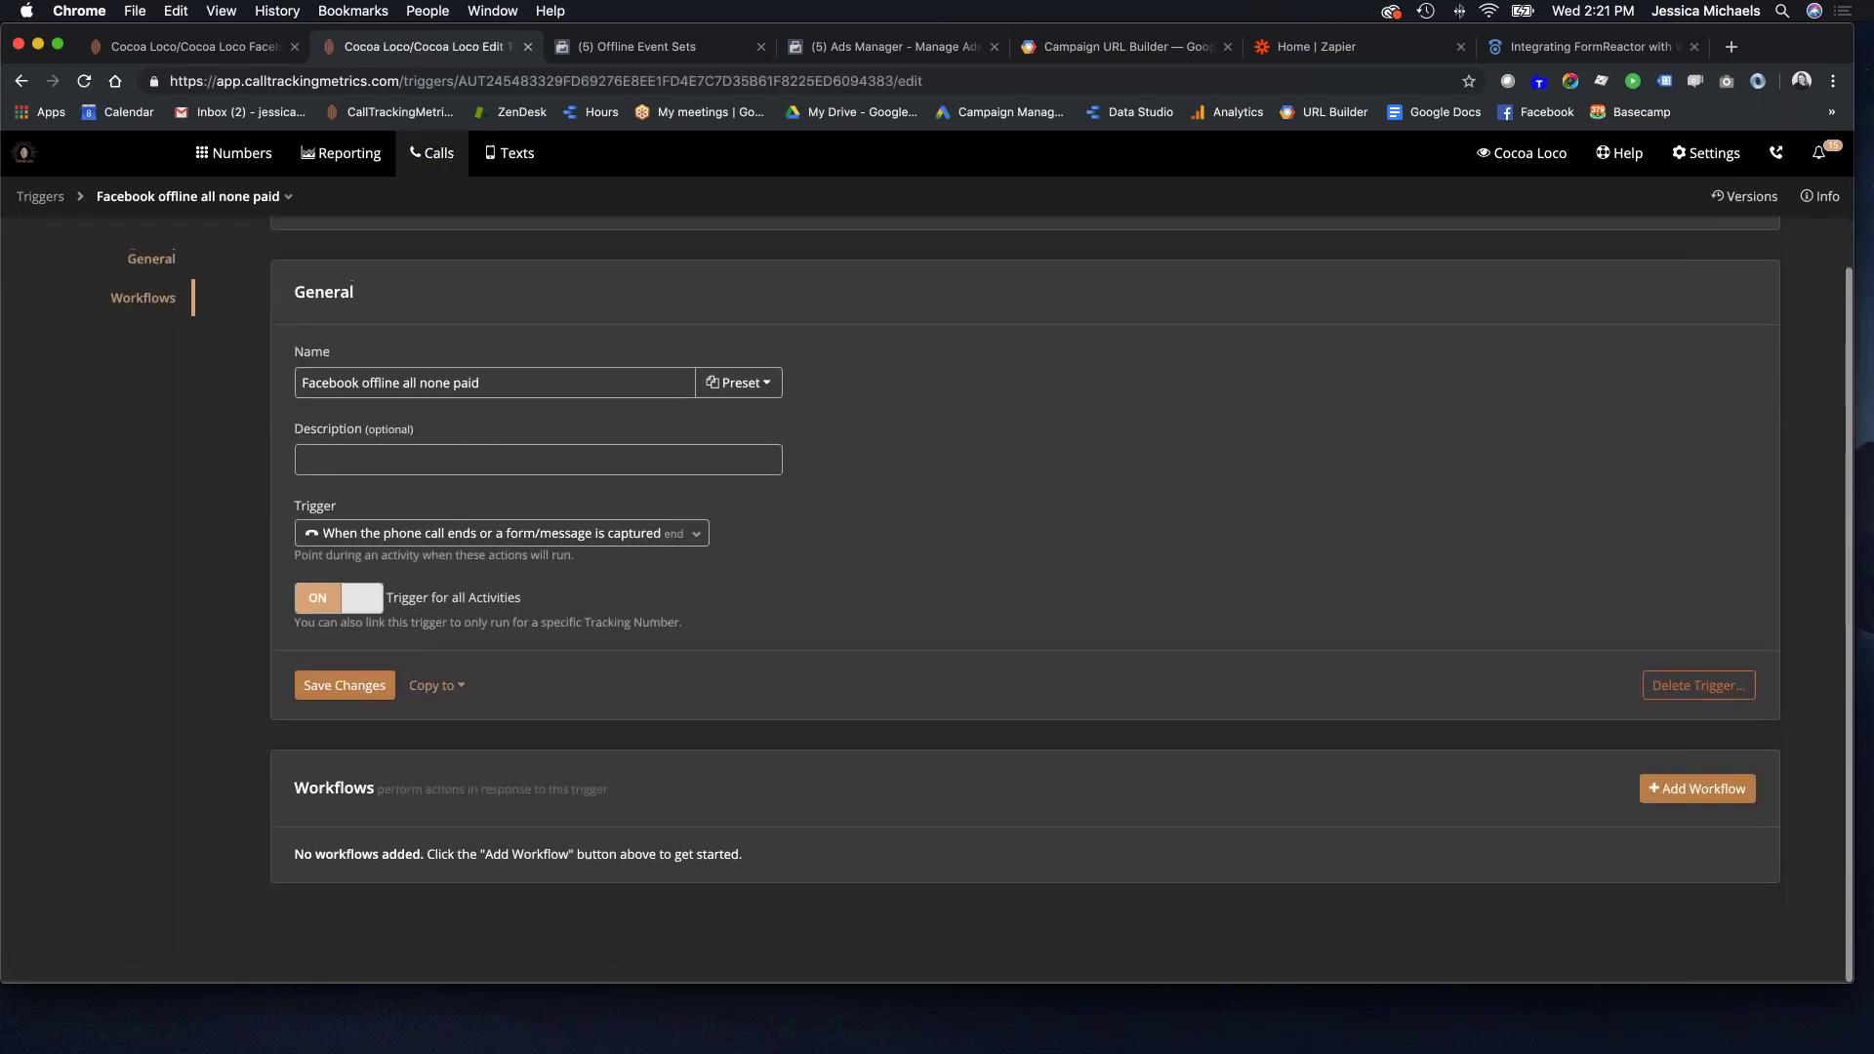
{"action": "left_click", "coordinate": [1685, 799]}
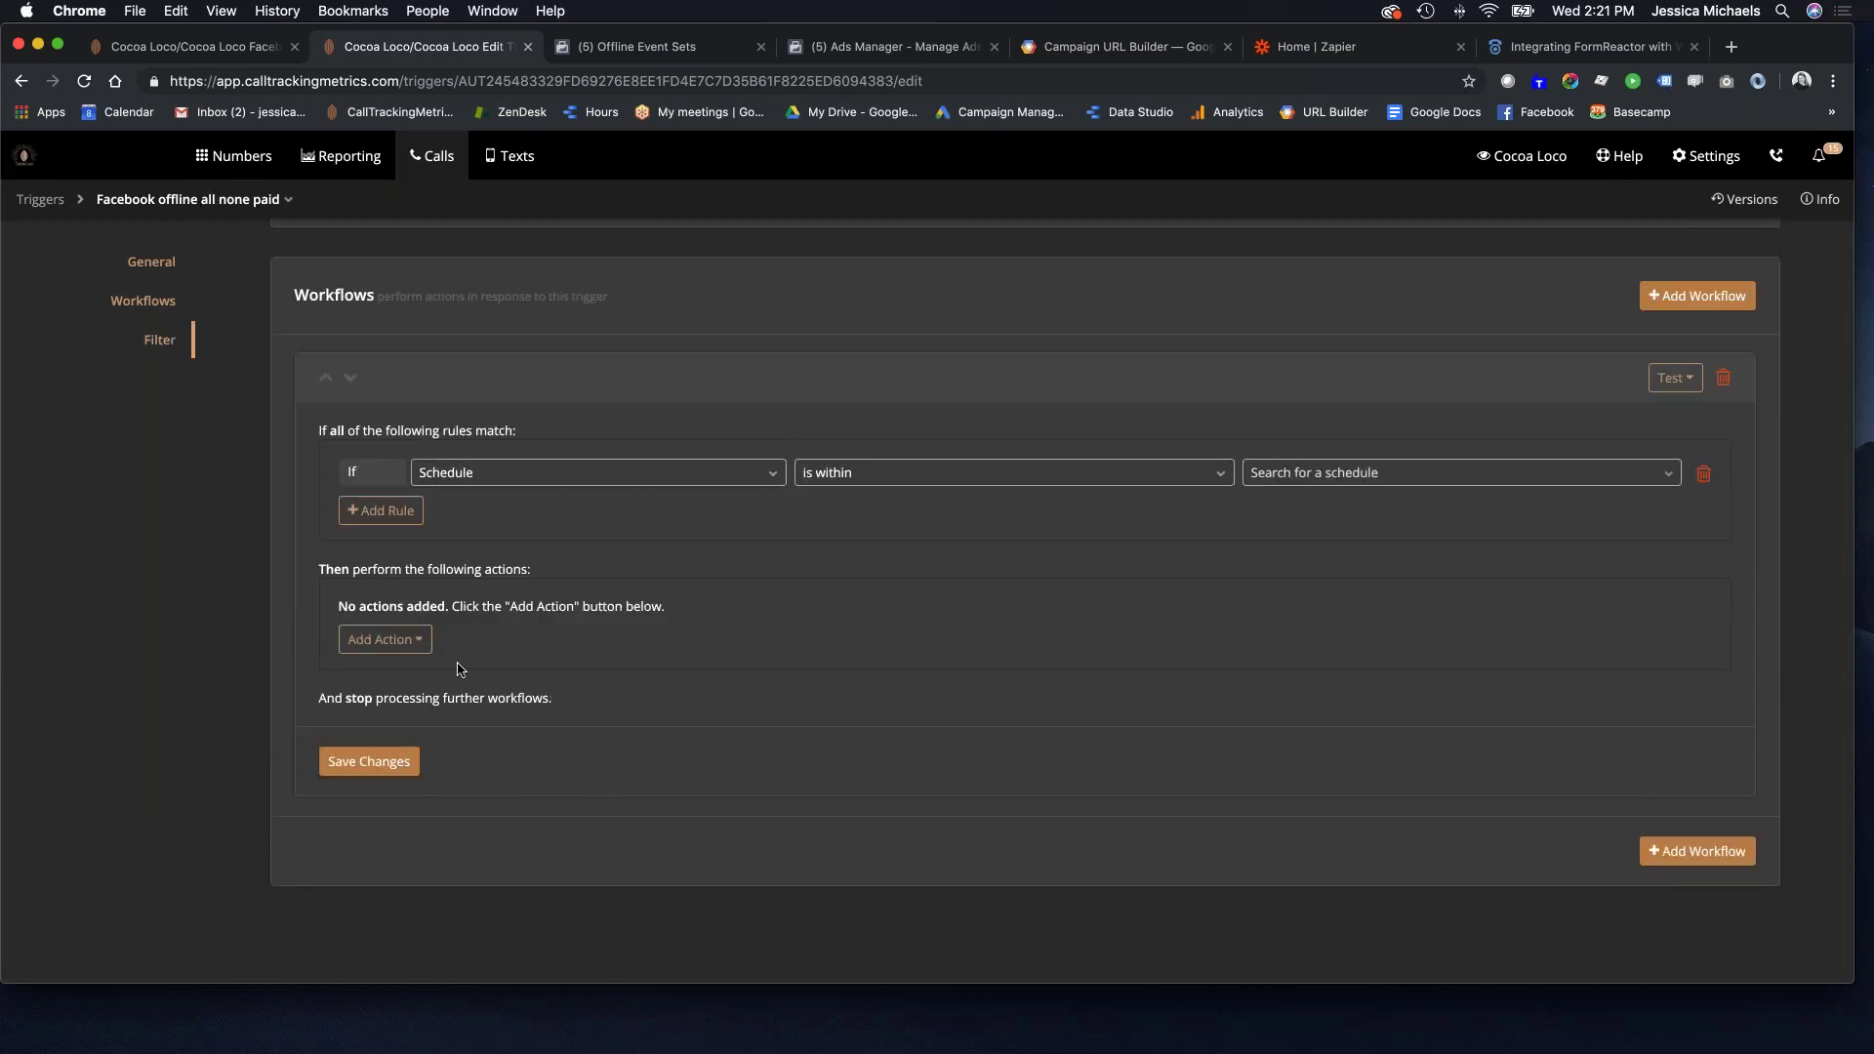
{"action": "left_click", "coordinate": [559, 477]}
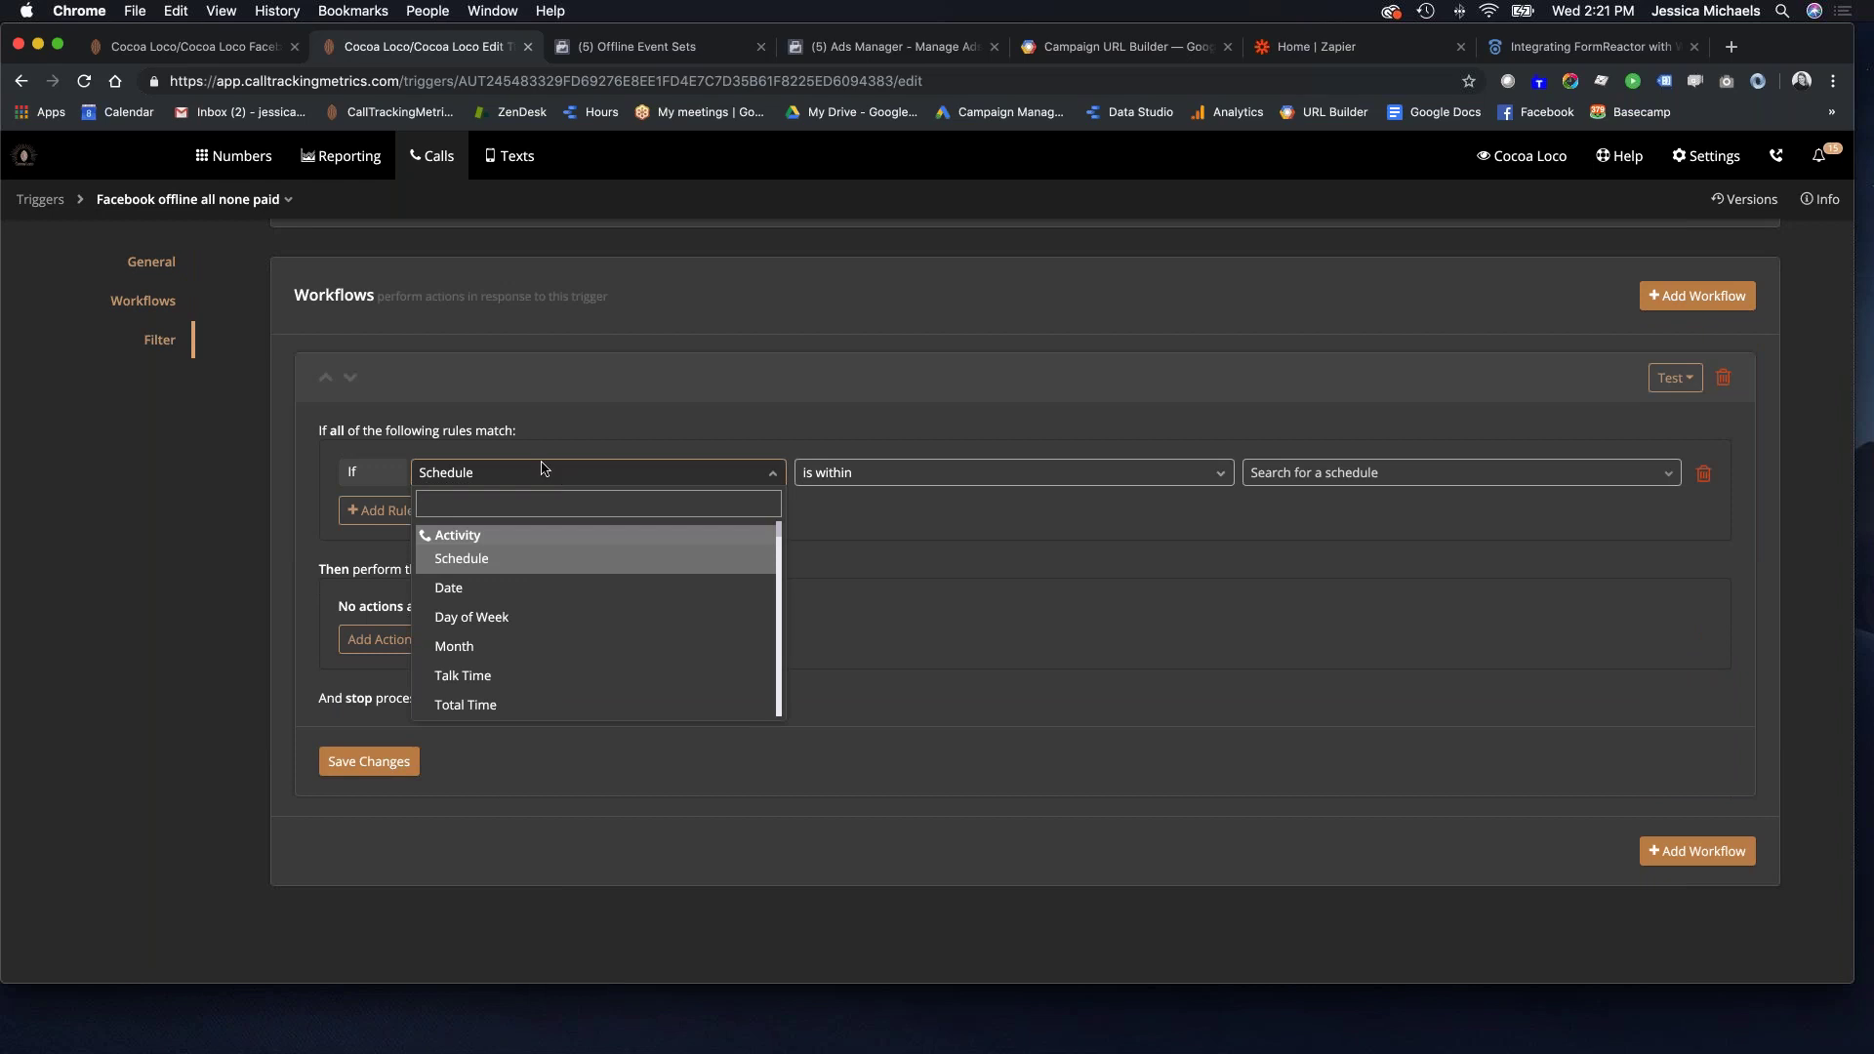
{"action": "type", "text": "type"}
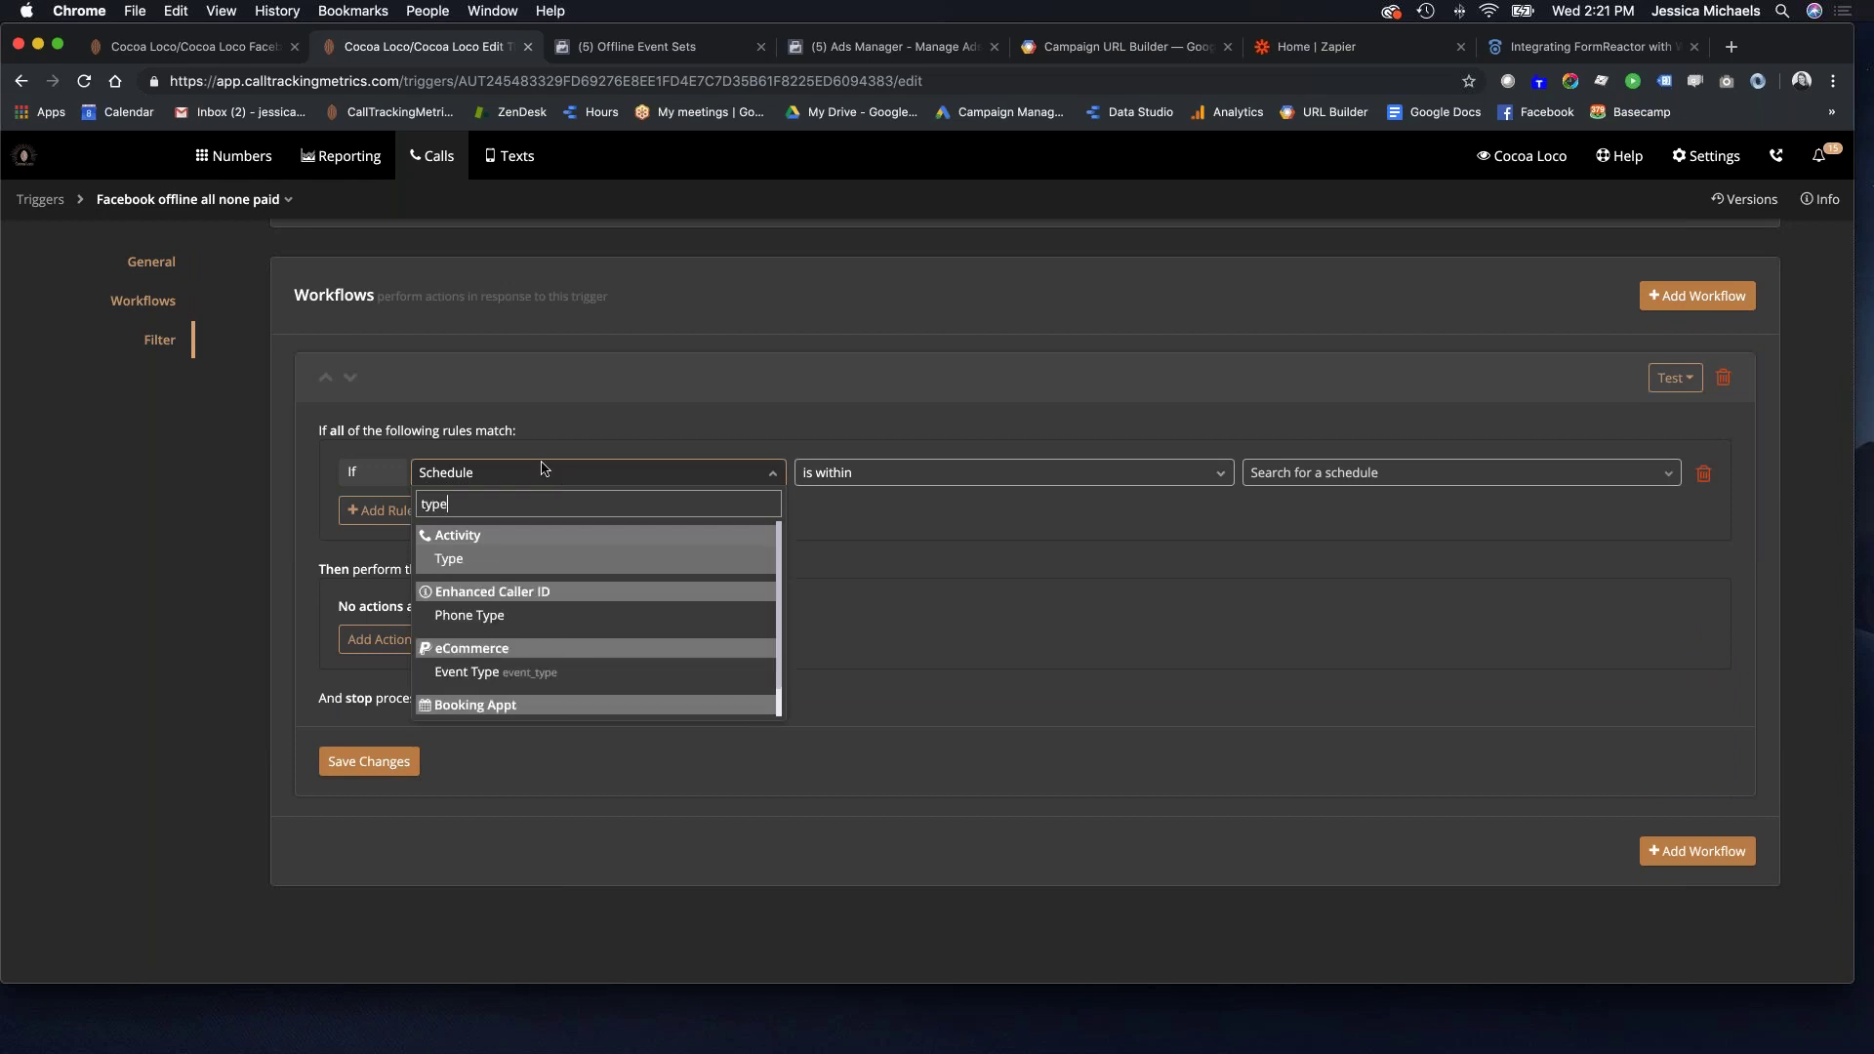
{"action": "left_click", "coordinate": [527, 559]}
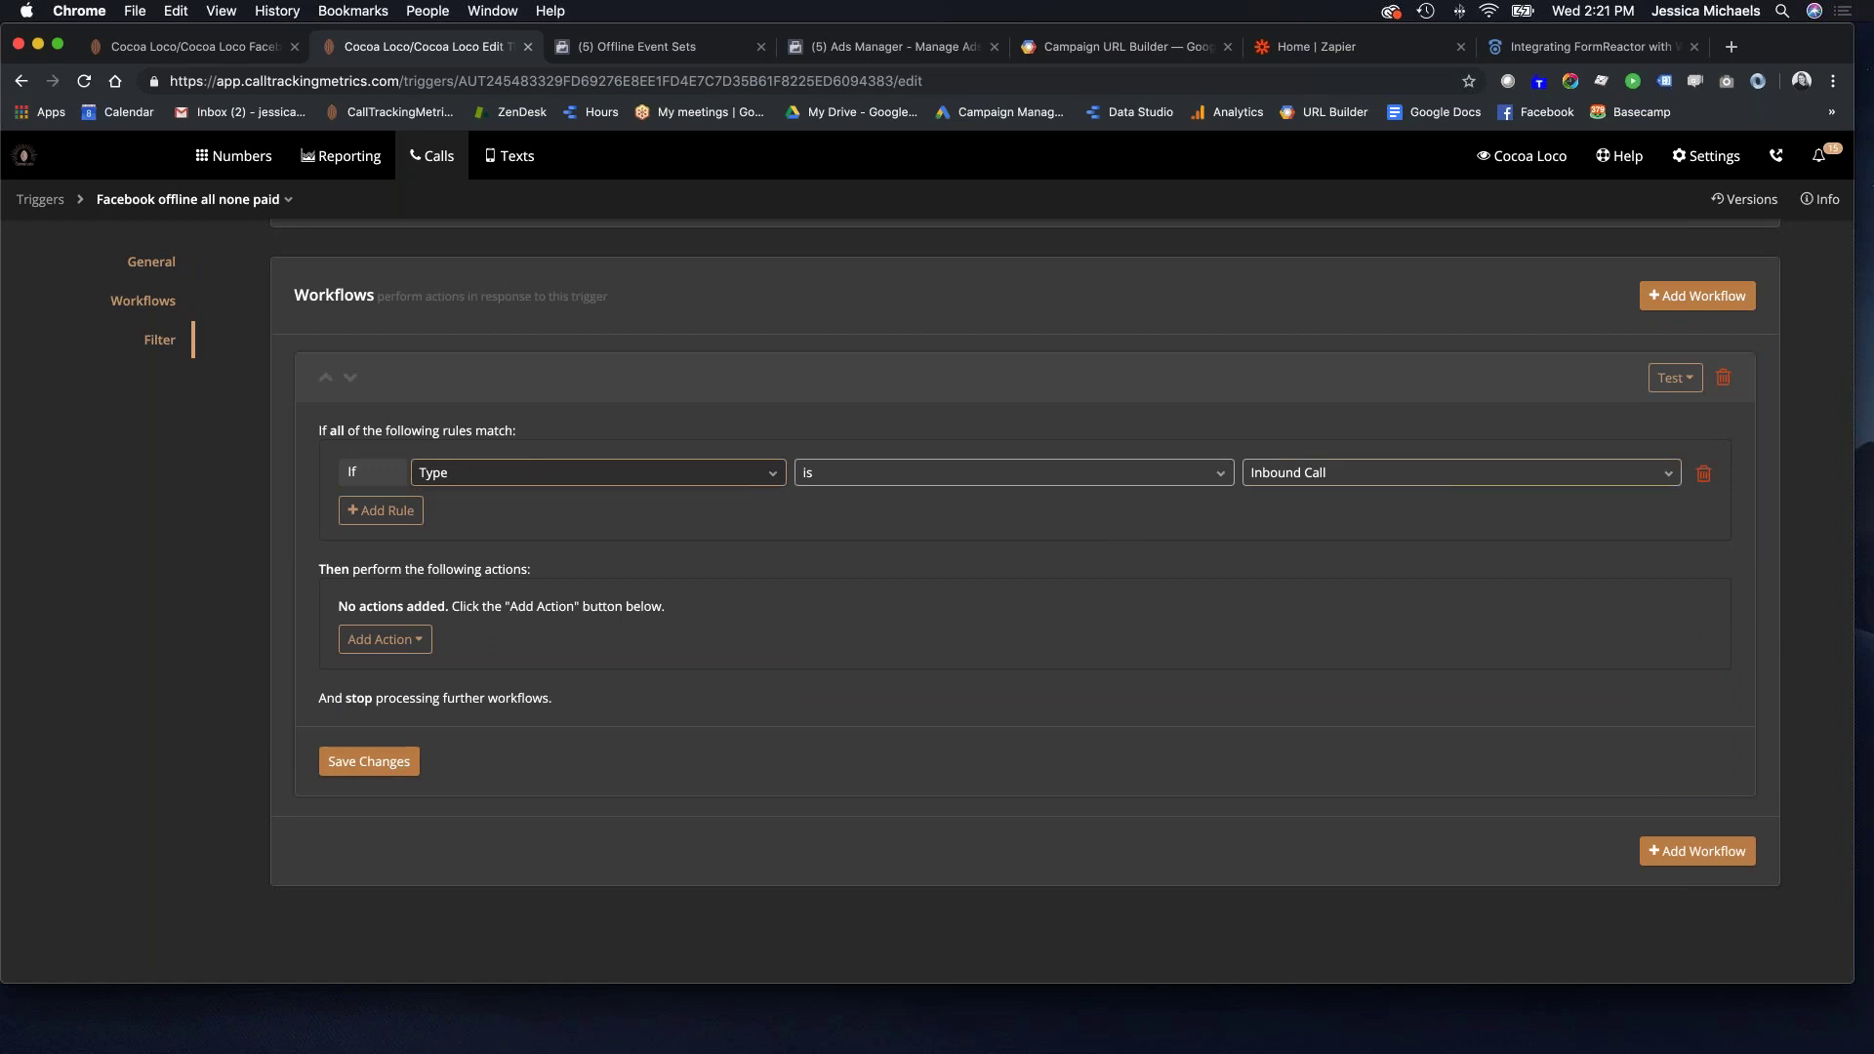
Add a Send Facebook Offline Event action to the workflow.
{"action": "left_click", "coordinate": [410, 639]}
{"action": "scroll", "coordinate": [467, 822], "scroll_direction": "down", "scroll_amount": 10}
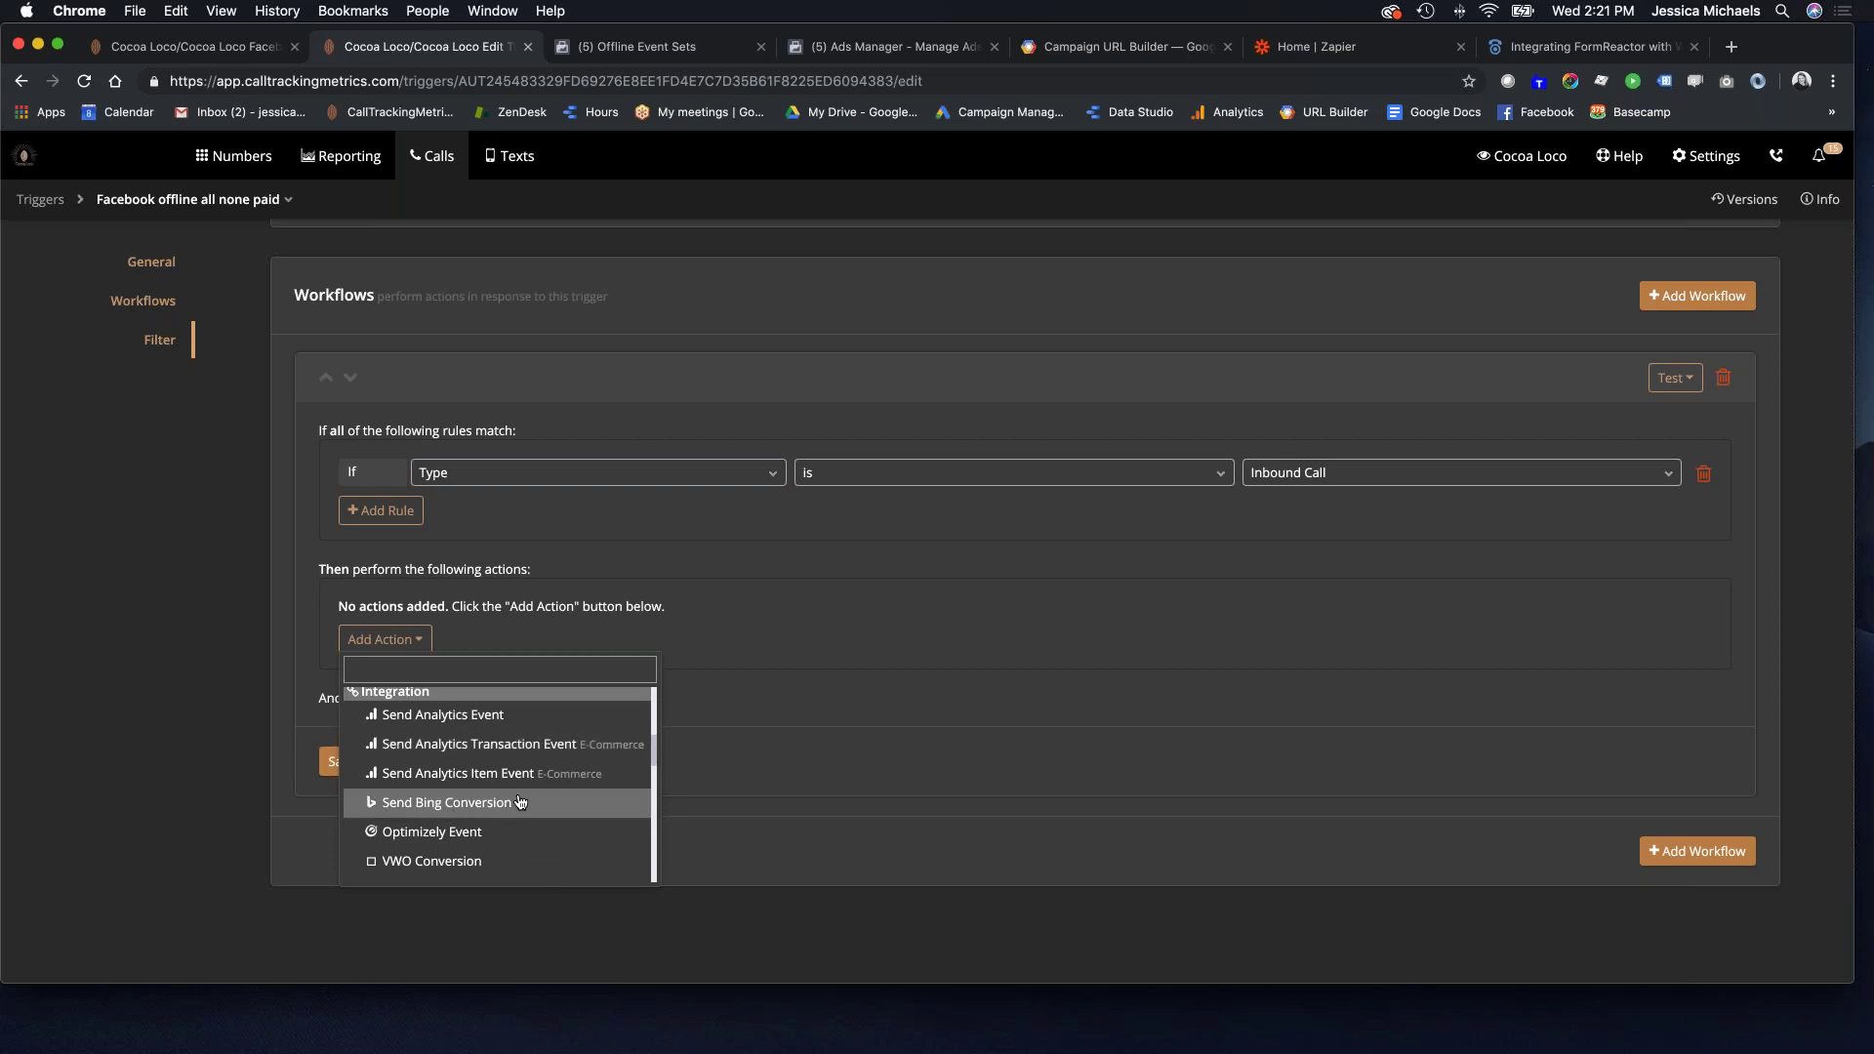
{"action": "scroll", "coordinate": [515, 805], "scroll_direction": "down", "scroll_amount": 5}
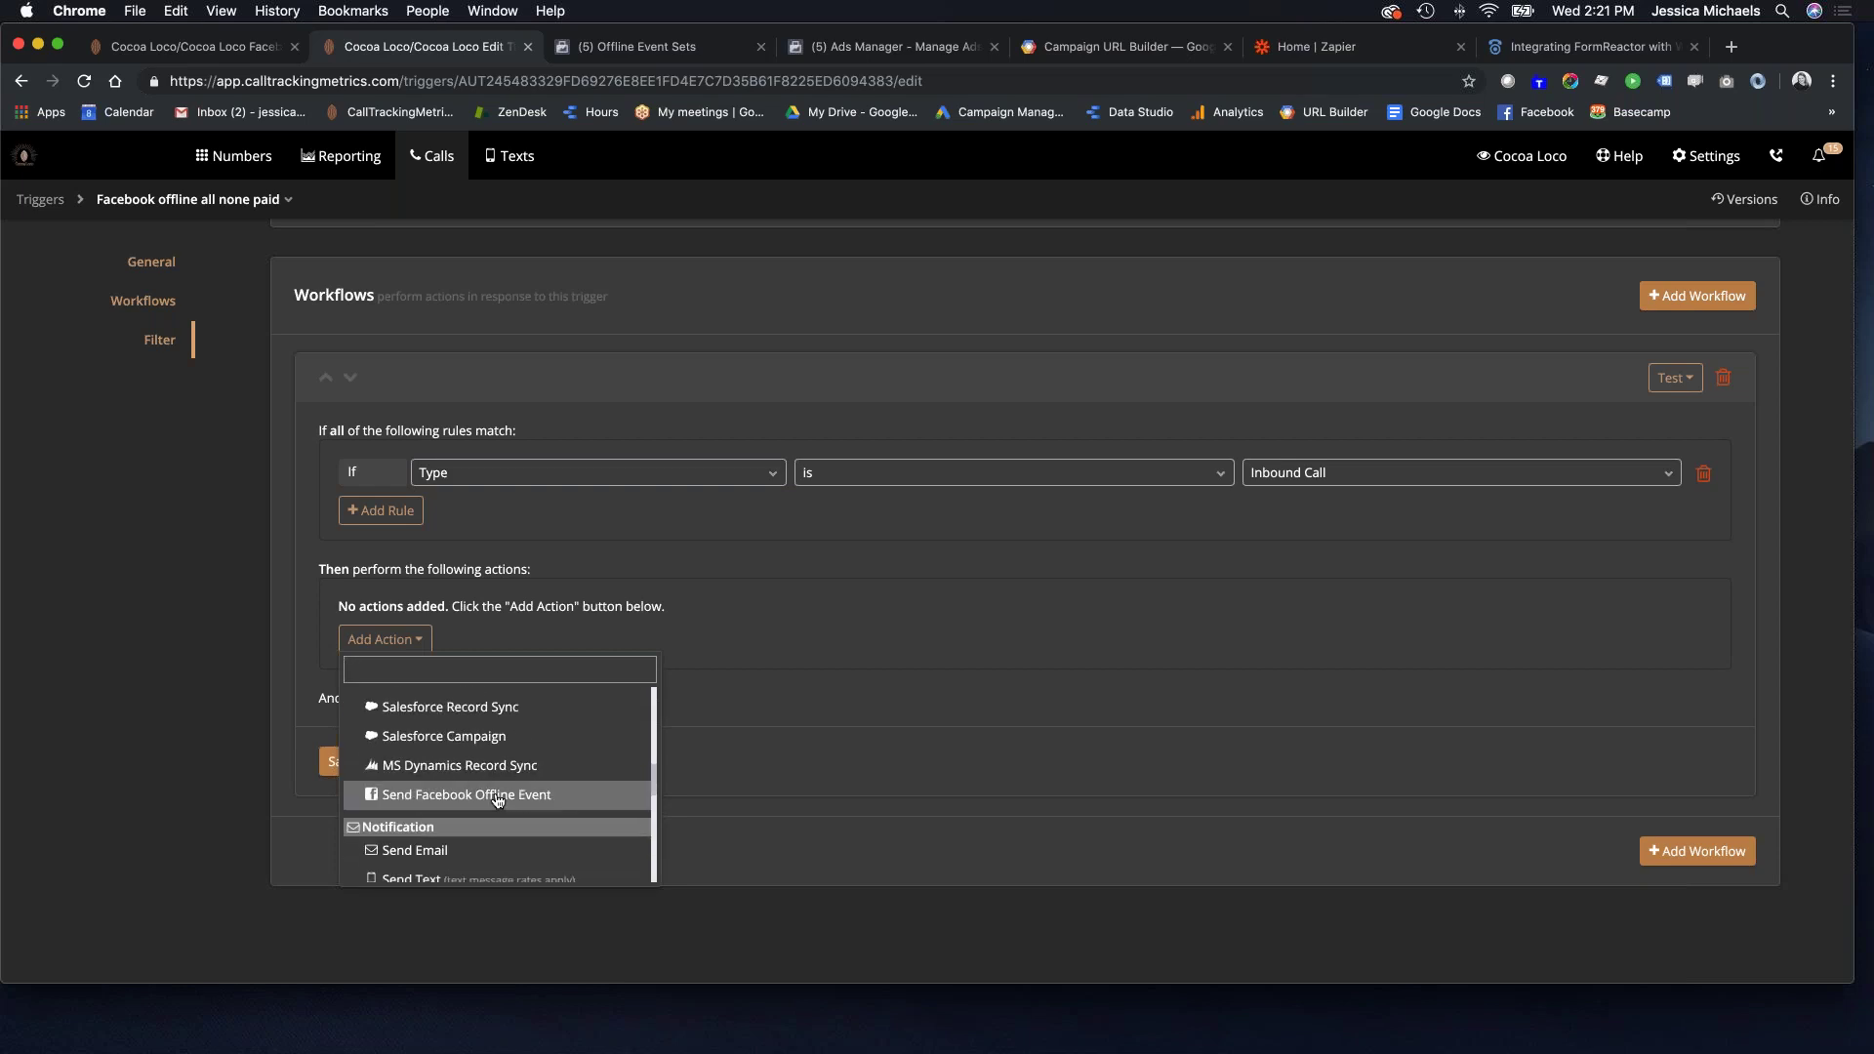
{"action": "left_click", "coordinate": [516, 797]}
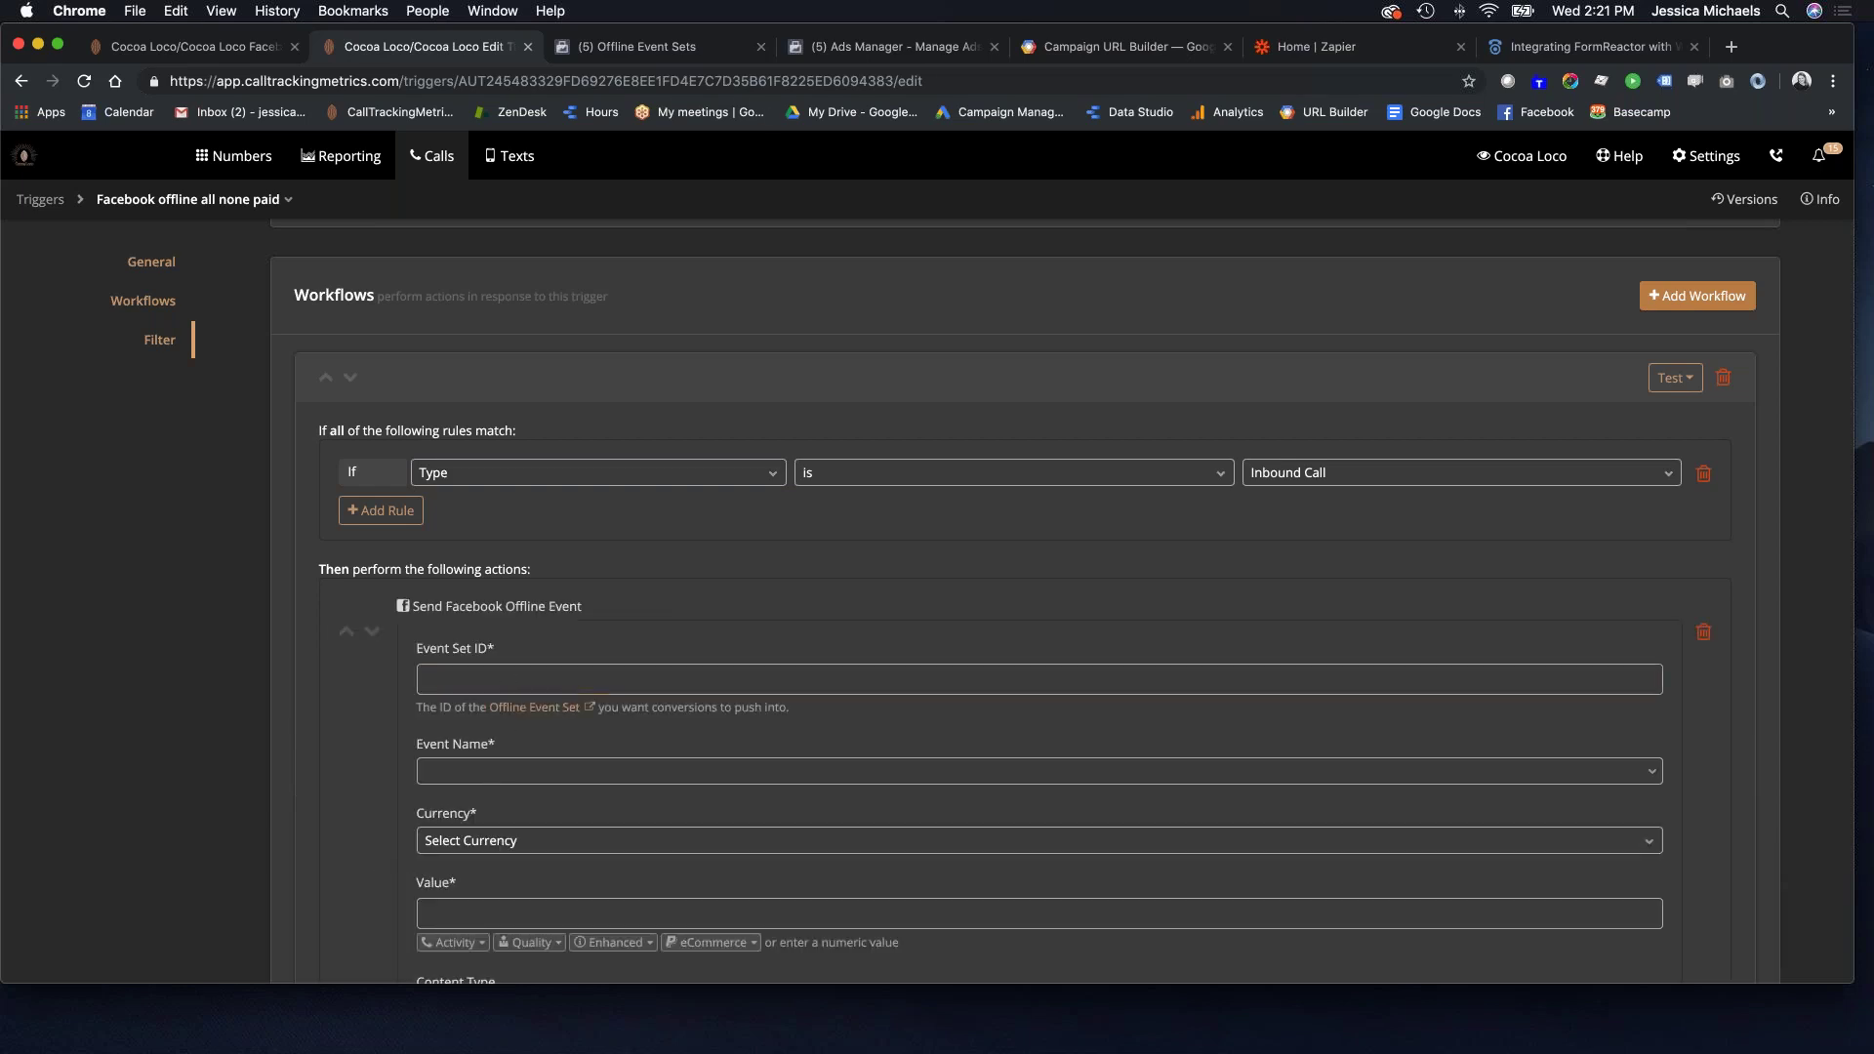
Copy the offline event set ID of "Calls from ads" from Facebook Events Manager into the action's Event Set ID.
{"action": "left_click", "coordinate": [650, 47]}
{"action": "left_click", "coordinate": [545, 414]}
{"action": "mouse_move", "coordinate": [544, 414]}
{"action": "left_mouse_down"}
{"action": "mouse_move", "coordinate": [448, 408]}
{"action": "mouse_move", "coordinate": [540, 415]}
{"action": "left_mouse_up"}
{"action": "left_click", "coordinate": [433, 417]}
{"action": "key", "text": "super+c"}
{"action": "left_click", "coordinate": [399, 47]}
{"action": "left_click", "coordinate": [540, 671]}
{"action": "key", "text": "super+v"}
Set the Facebook event name to Lead, the currency to USD and the value to the activity's {{duration}}.
{"action": "scroll", "coordinate": [656, 687], "scroll_direction": "down", "scroll_amount": 3}
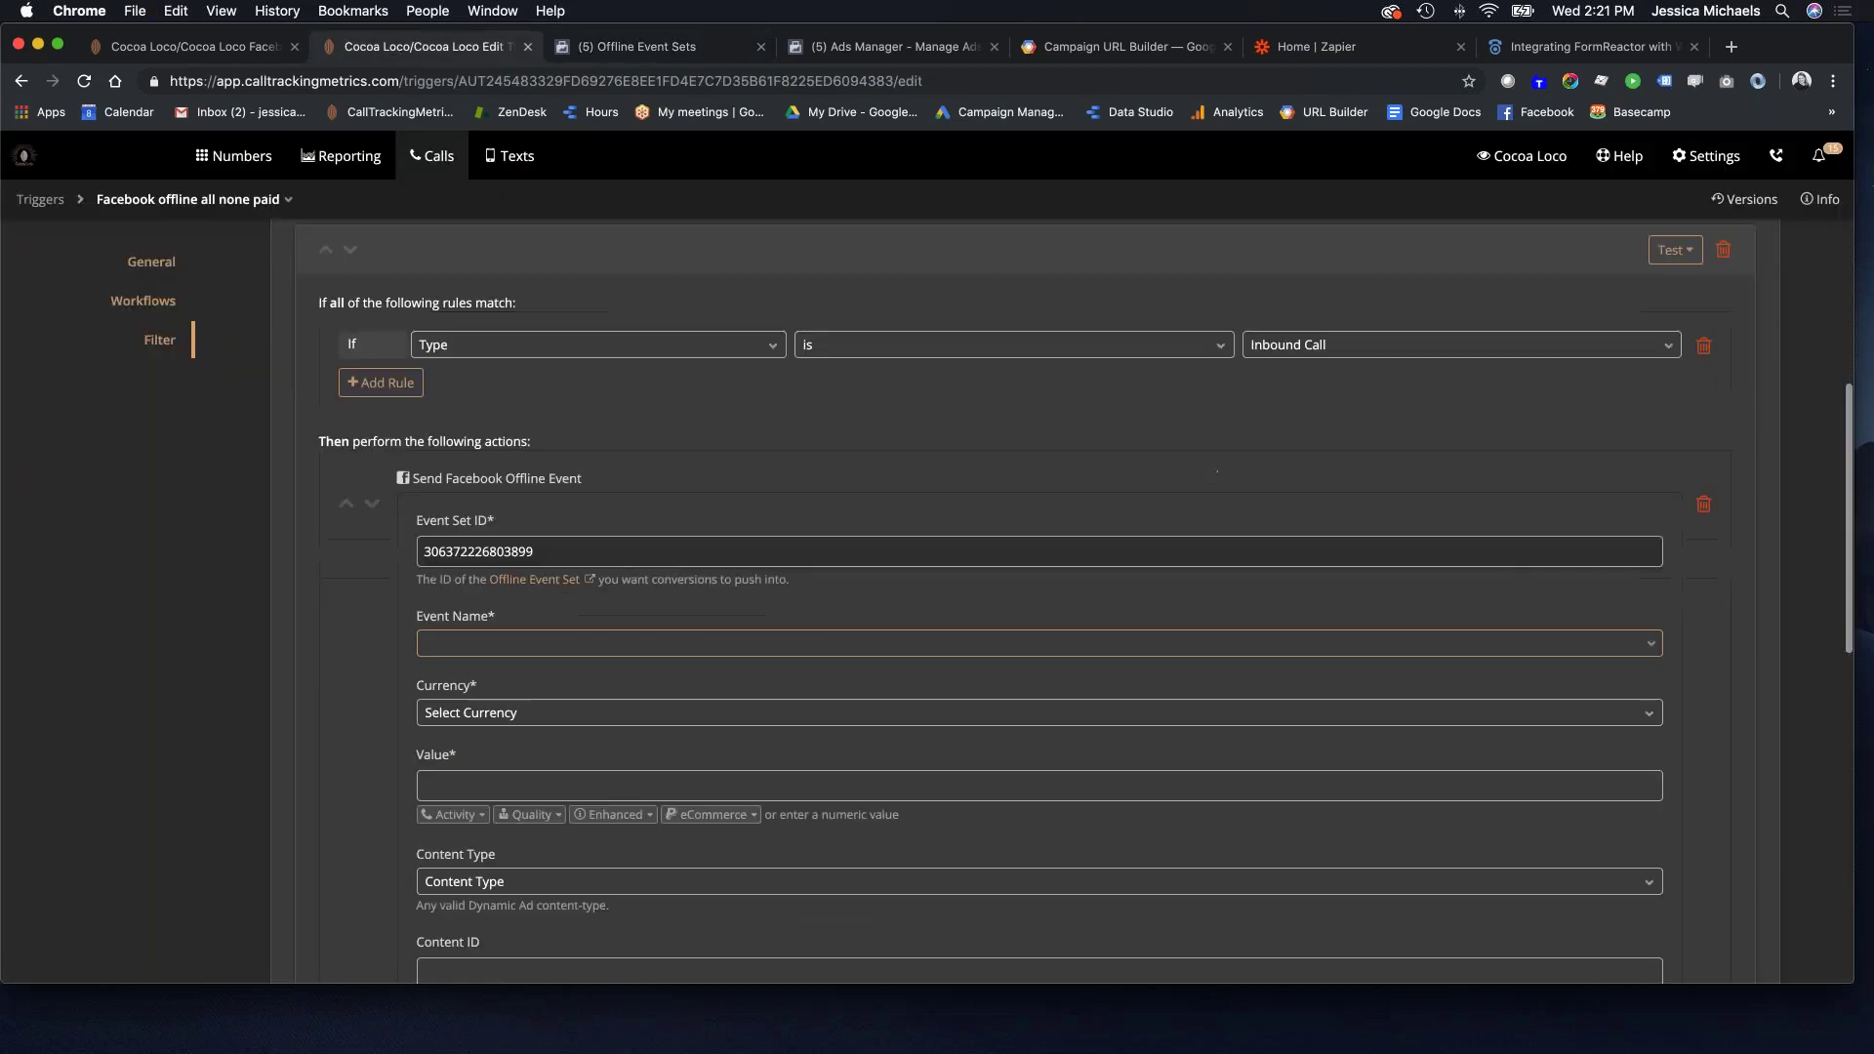
{"action": "left_click", "coordinate": [552, 639]}
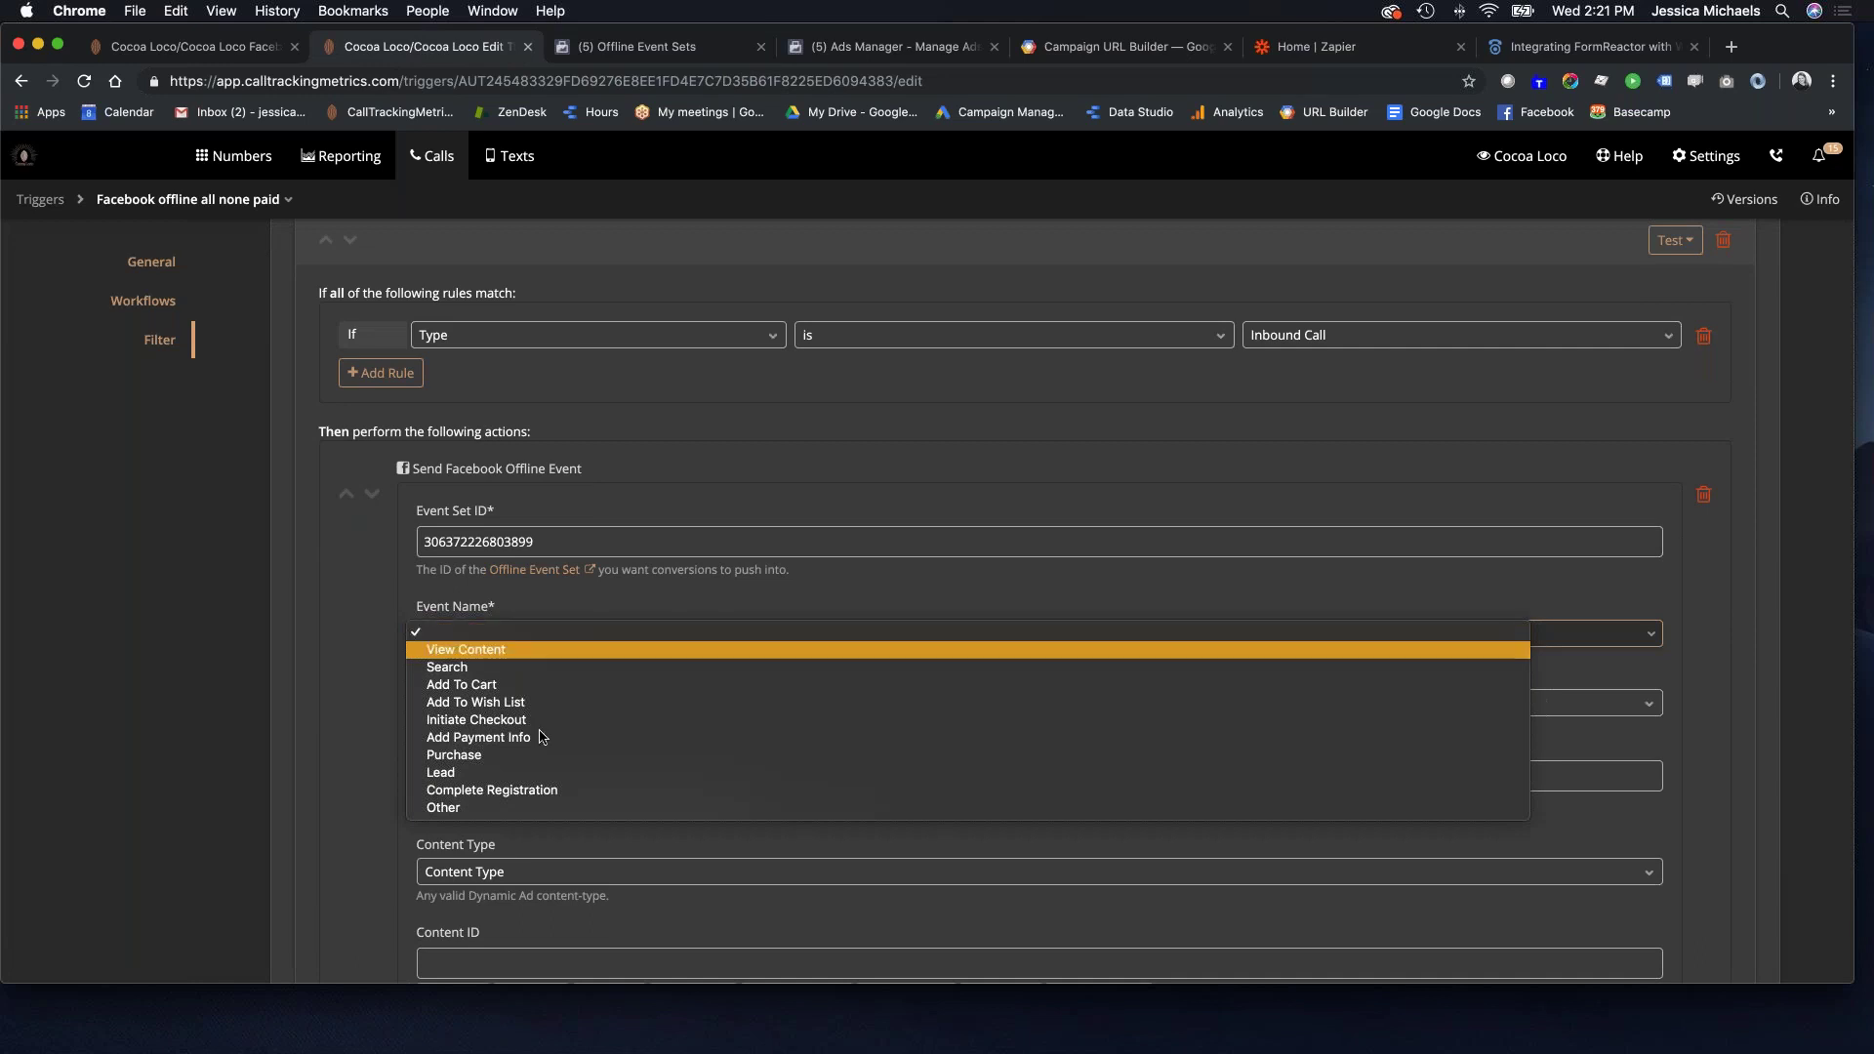
{"action": "left_click", "coordinate": [522, 773]}
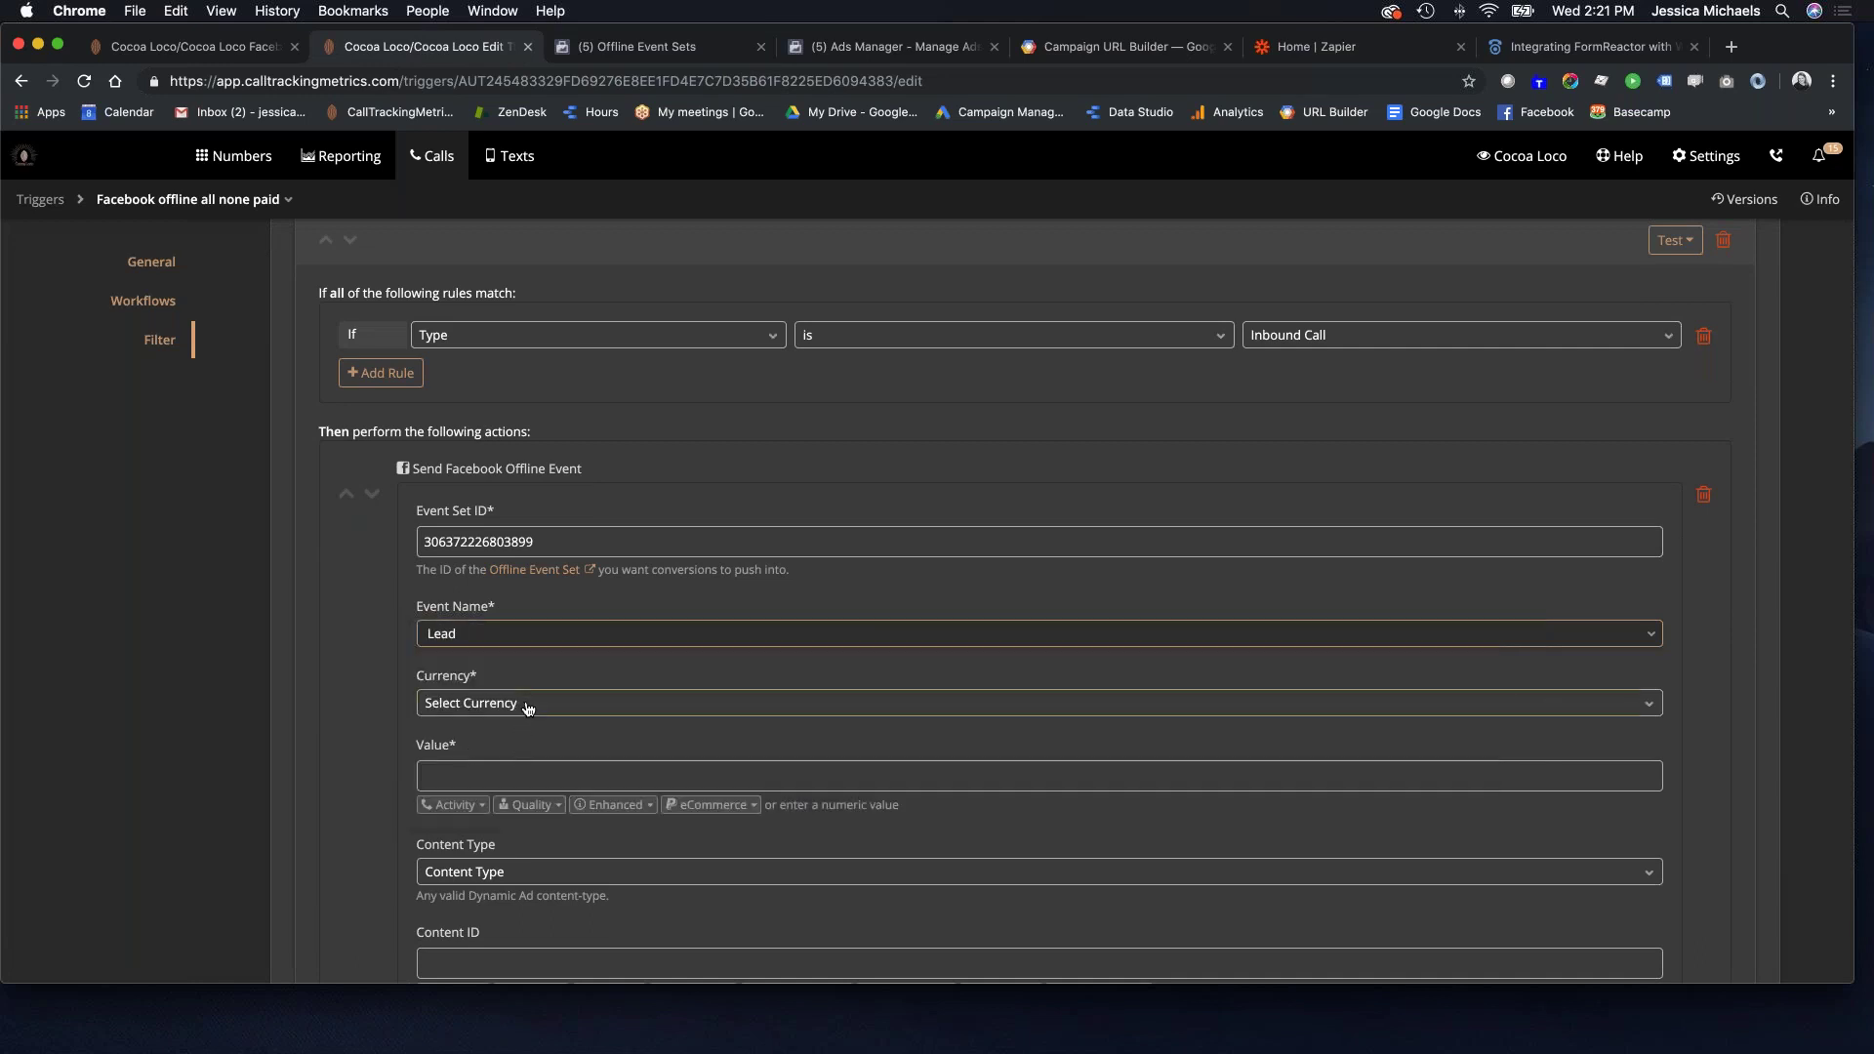
{"action": "left_click", "coordinate": [528, 705]}
{"action": "type", "text": "us"}
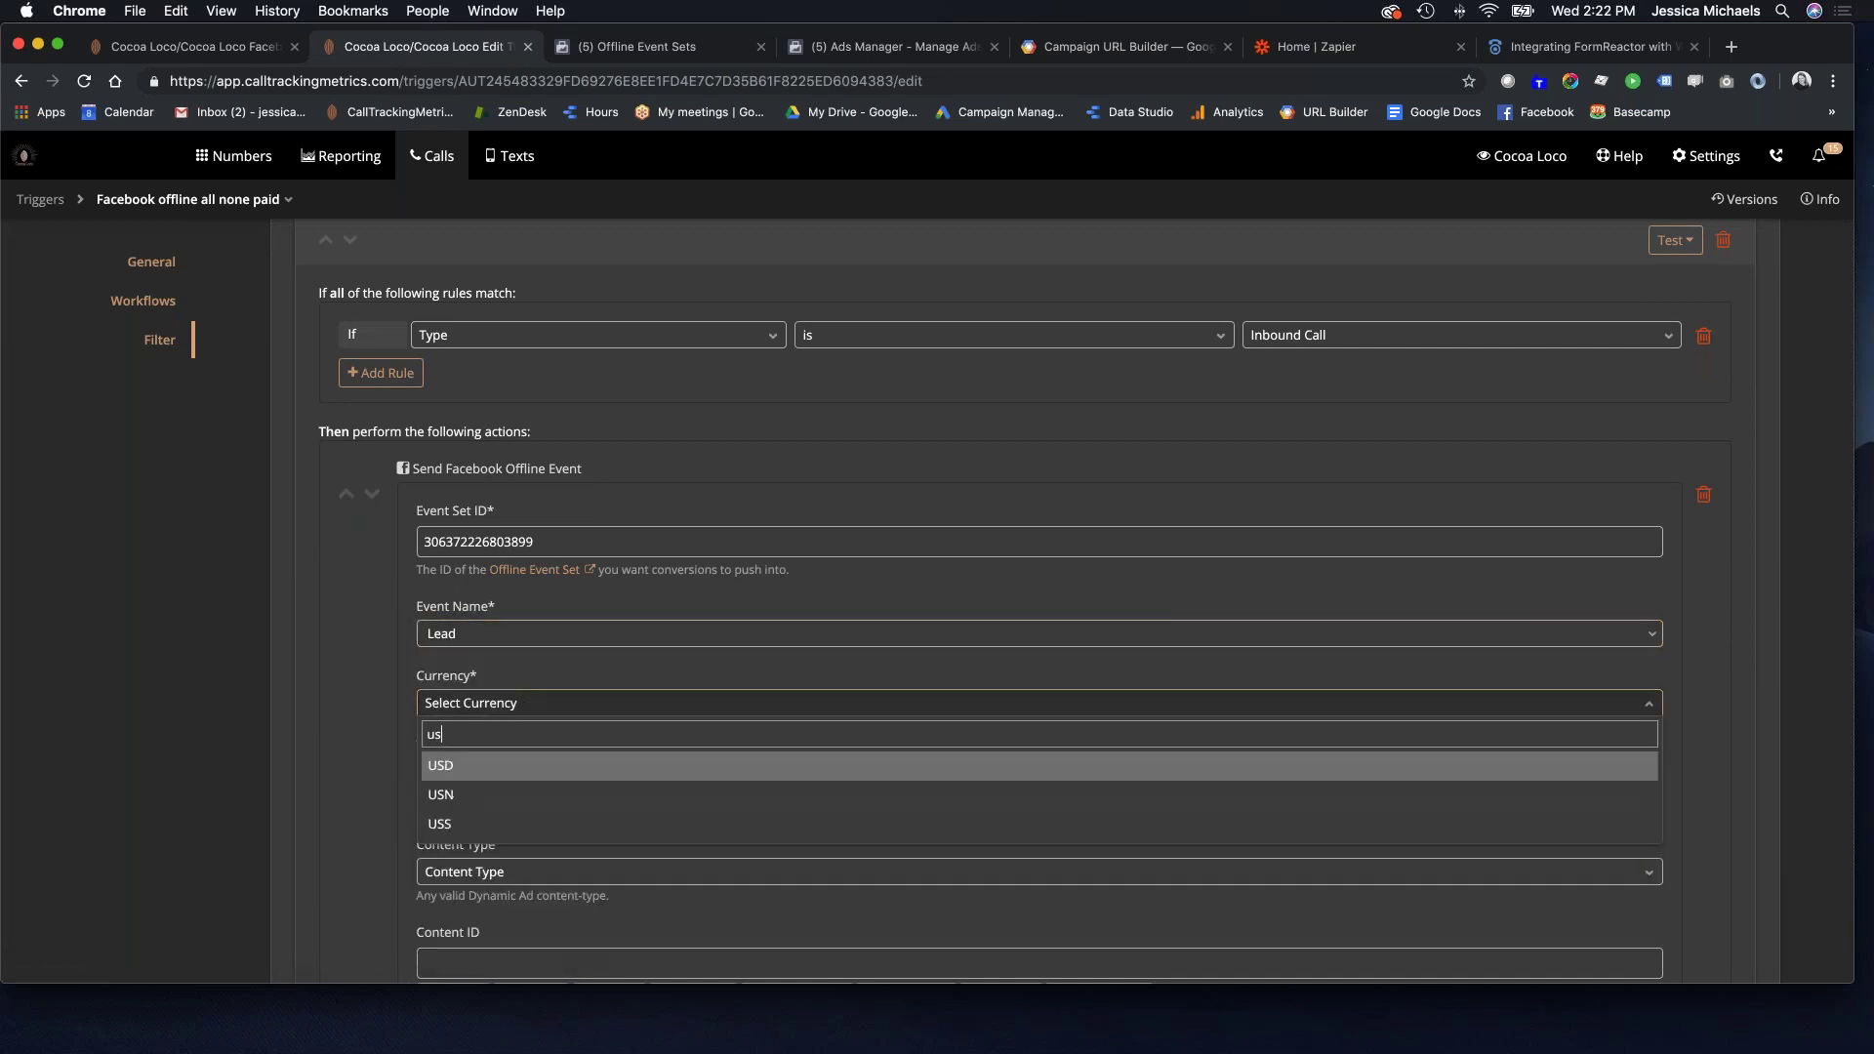
{"action": "left_click", "coordinate": [689, 766]}
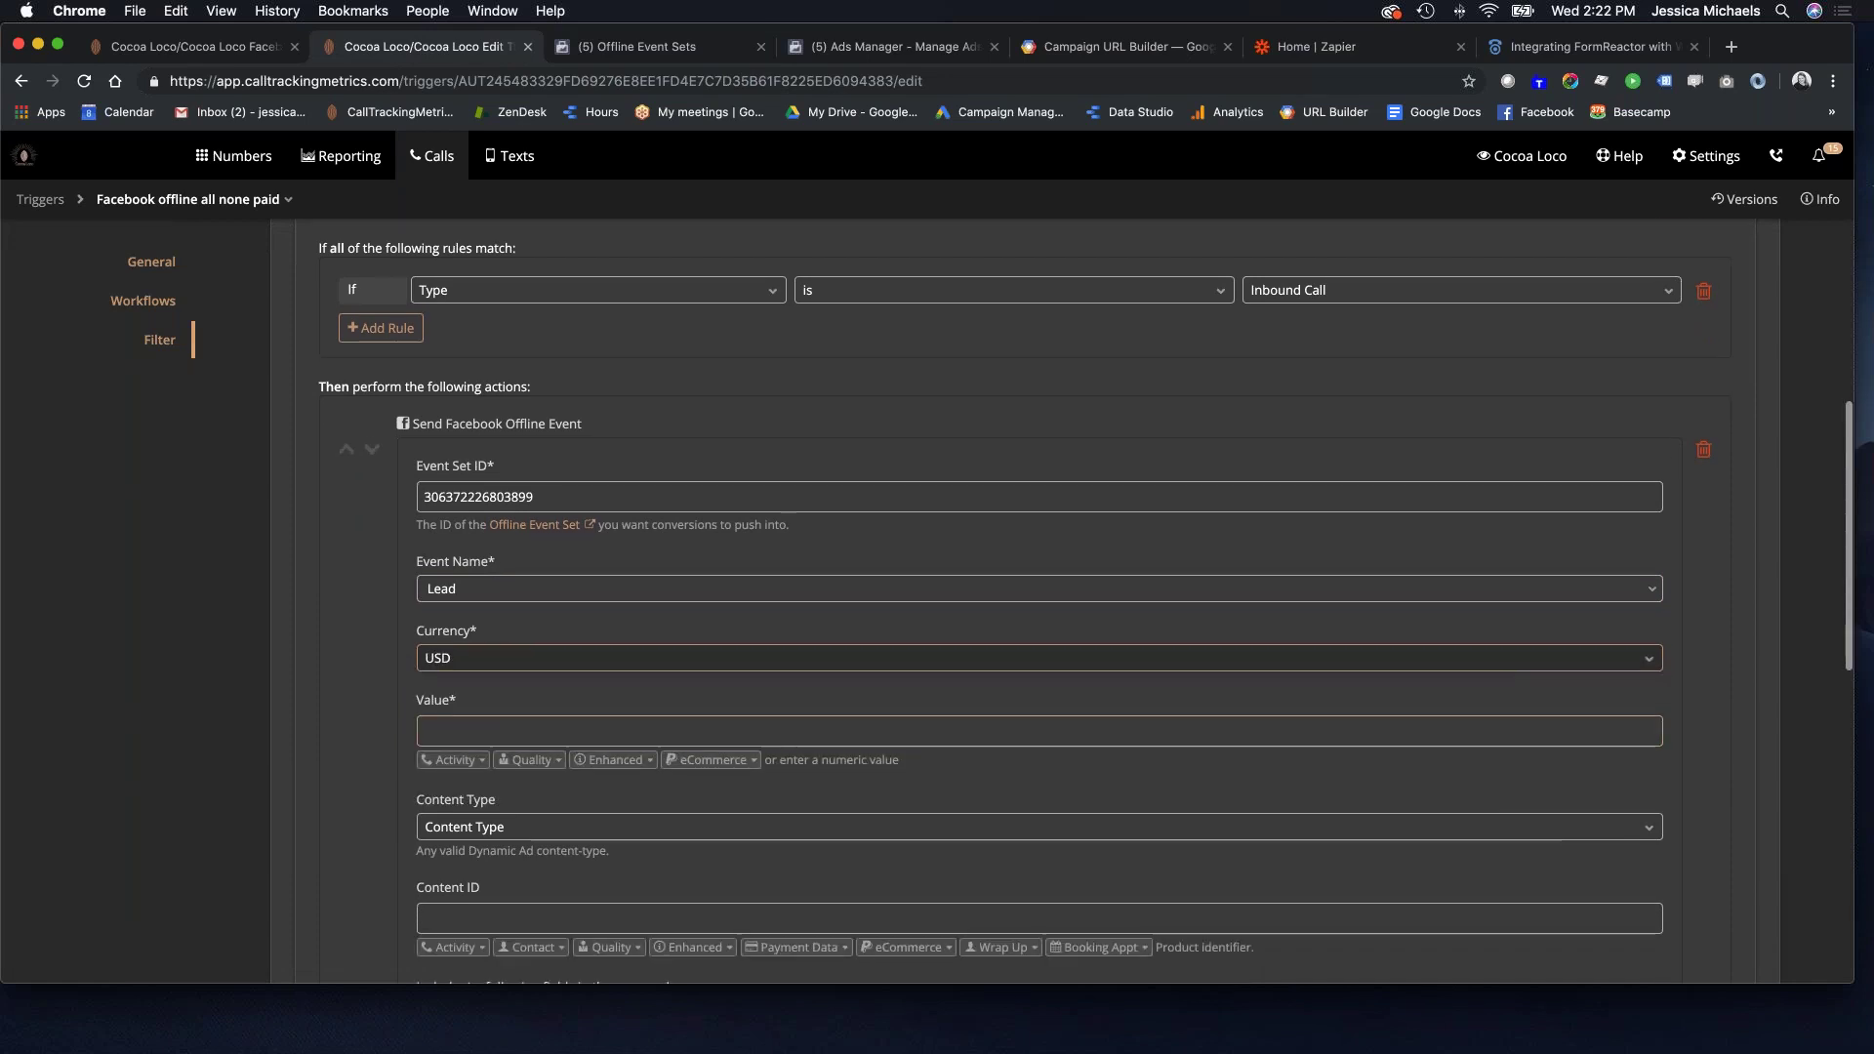
{"action": "left_click", "coordinate": [563, 734]}
{"action": "left_click", "coordinate": [463, 773]}
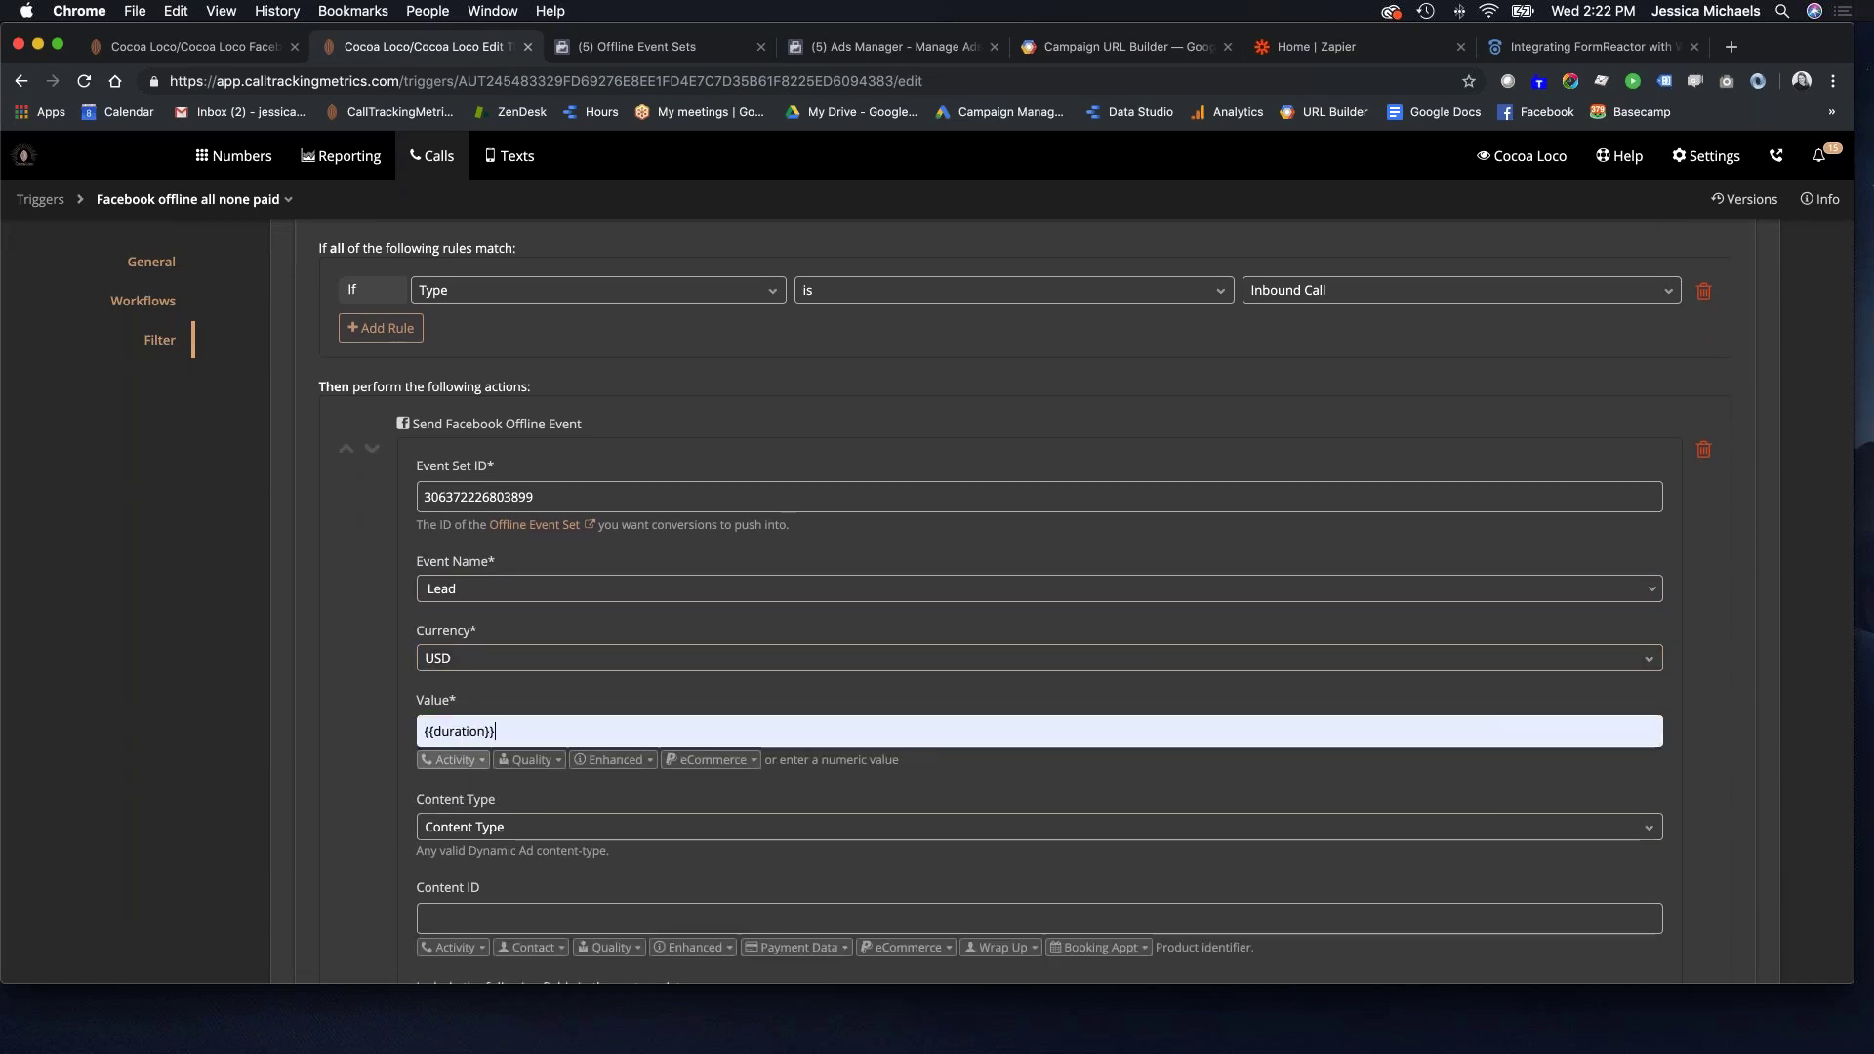
Leave the custom data, order ID and item number empty, save the workflow, and return to the Triggers list.
{"action": "scroll", "coordinate": [844, 710], "scroll_direction": "down", "scroll_amount": 2}
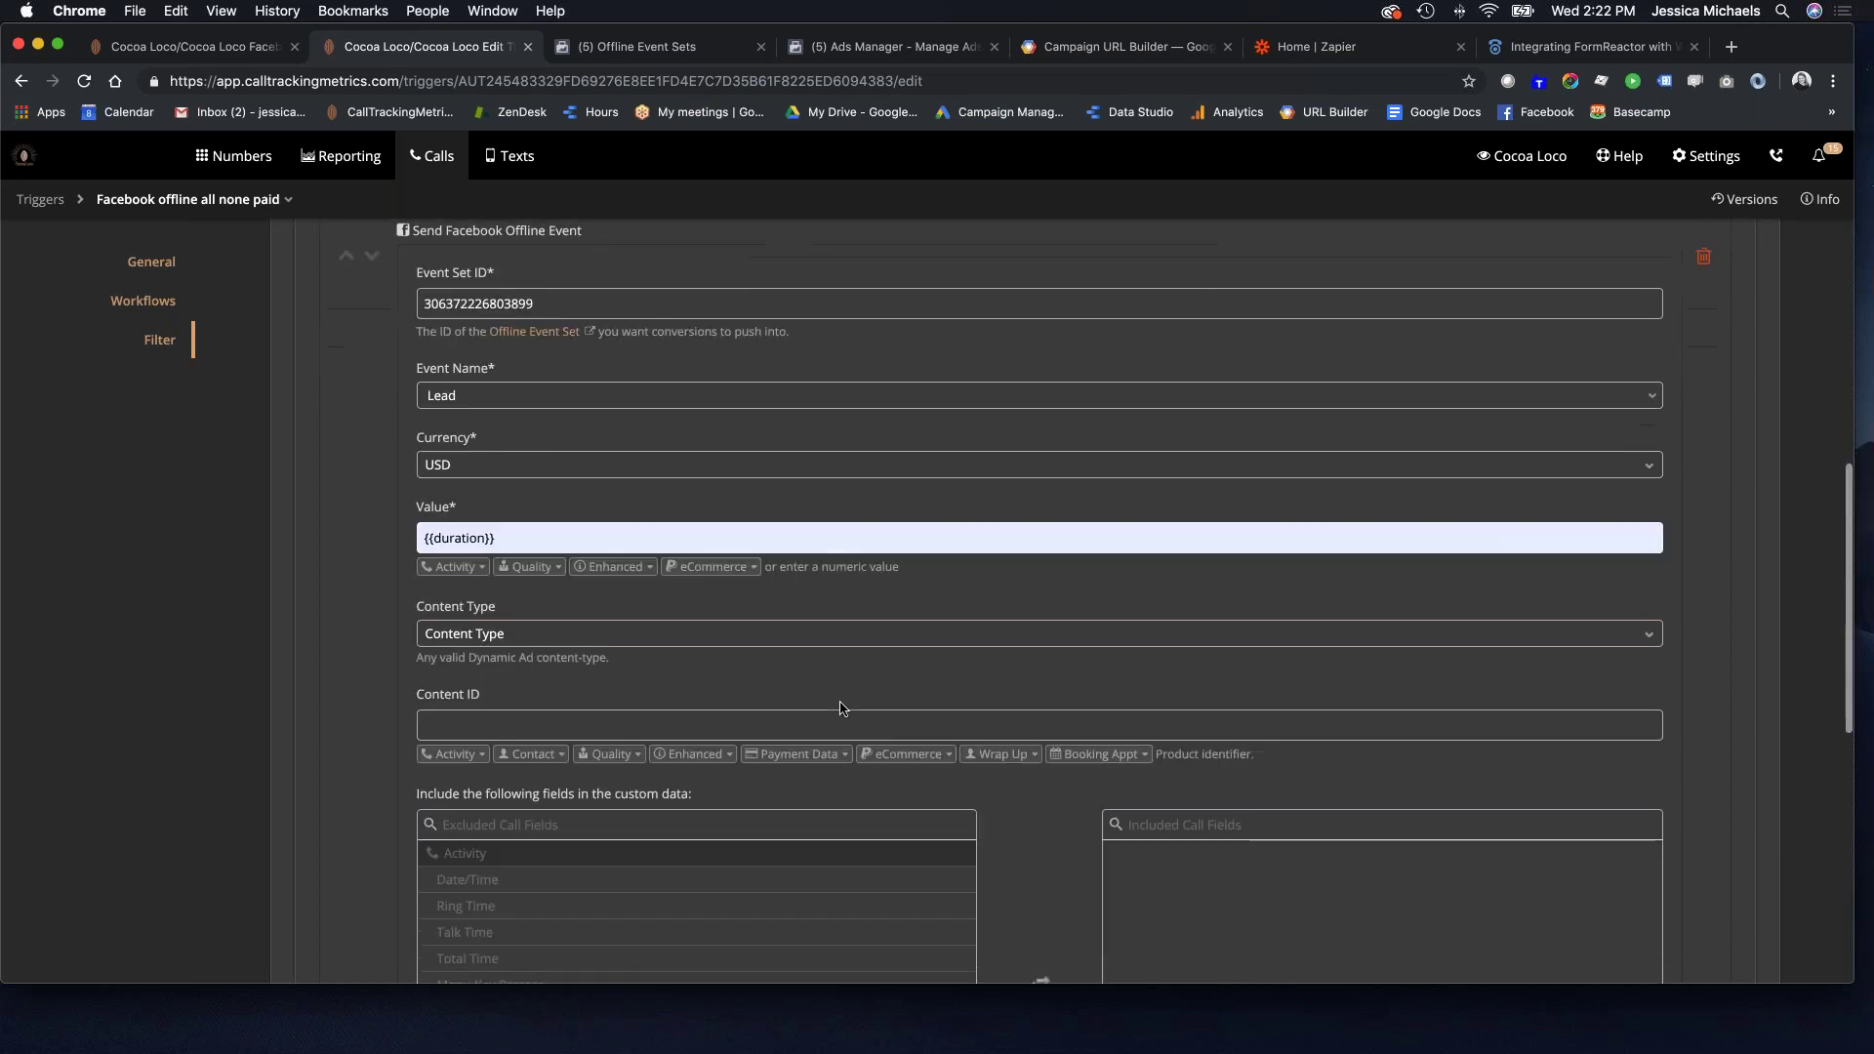
{"action": "scroll", "coordinate": [891, 662], "scroll_direction": "down", "scroll_amount": 10}
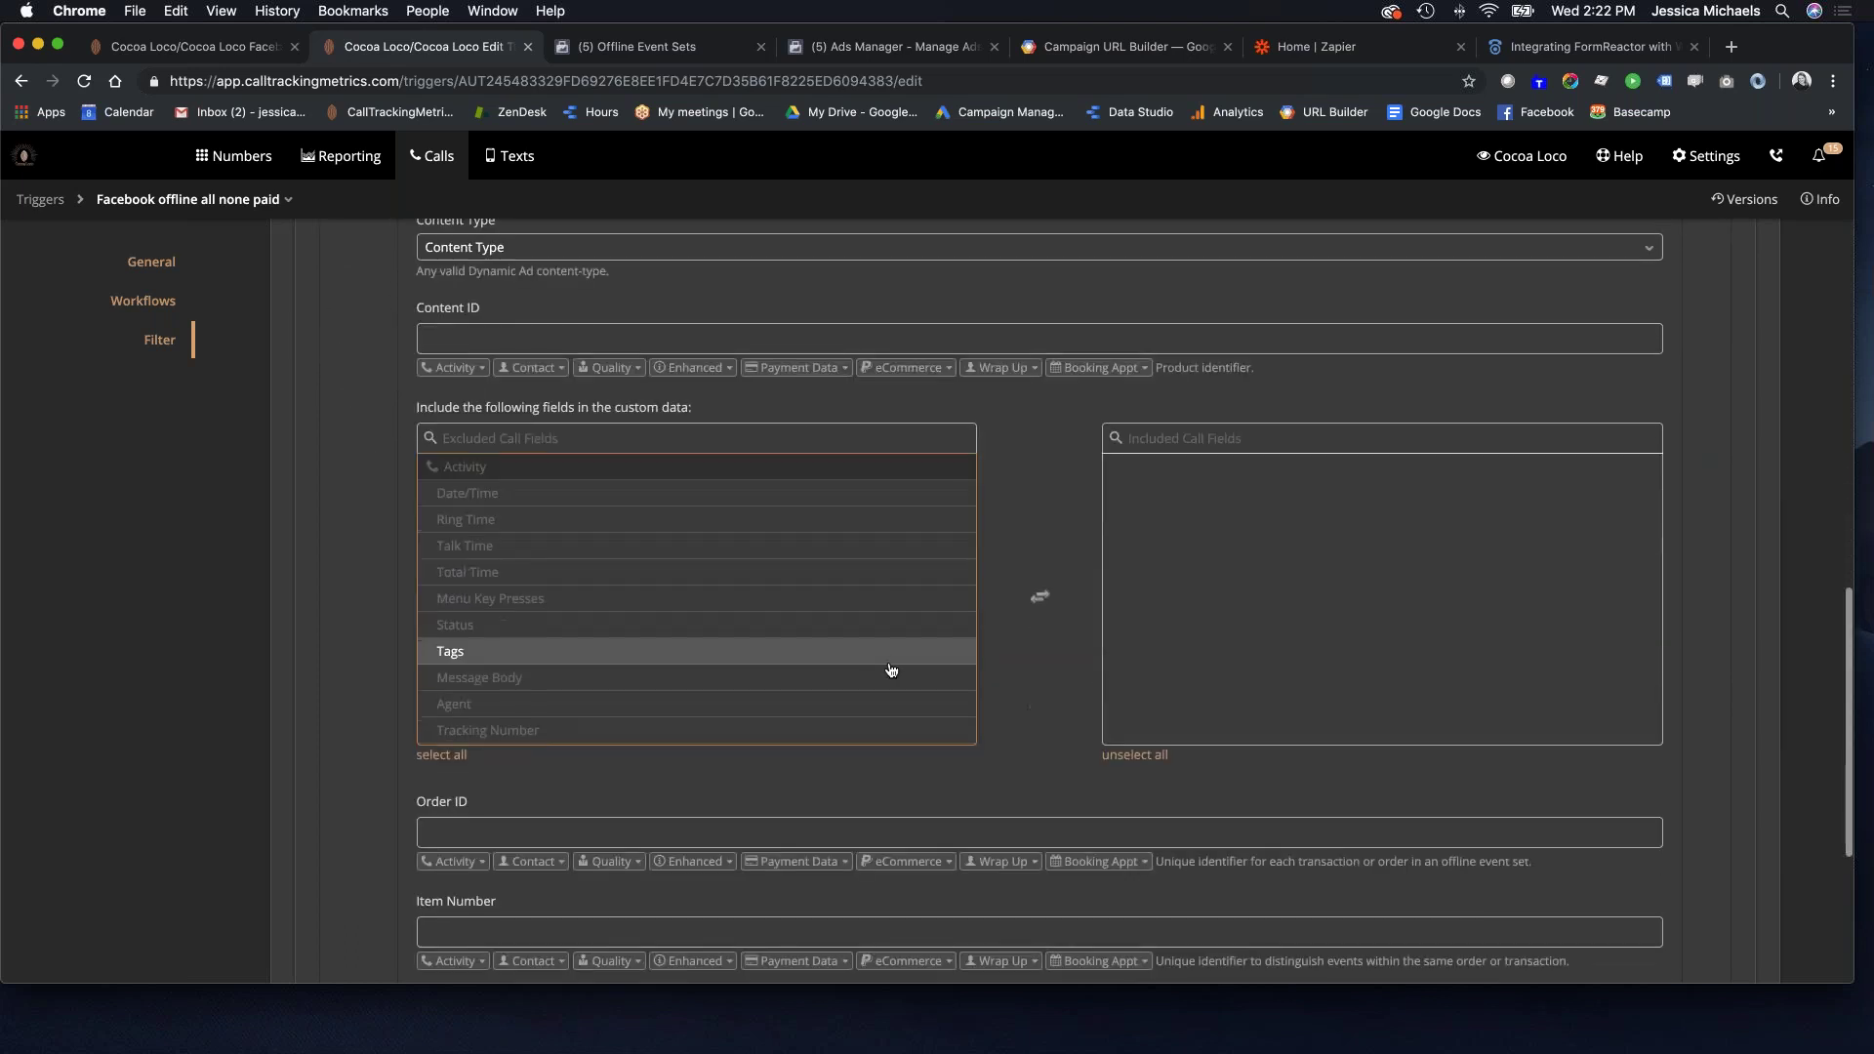
{"action": "scroll", "coordinate": [366, 693], "scroll_direction": "down", "scroll_amount": 5}
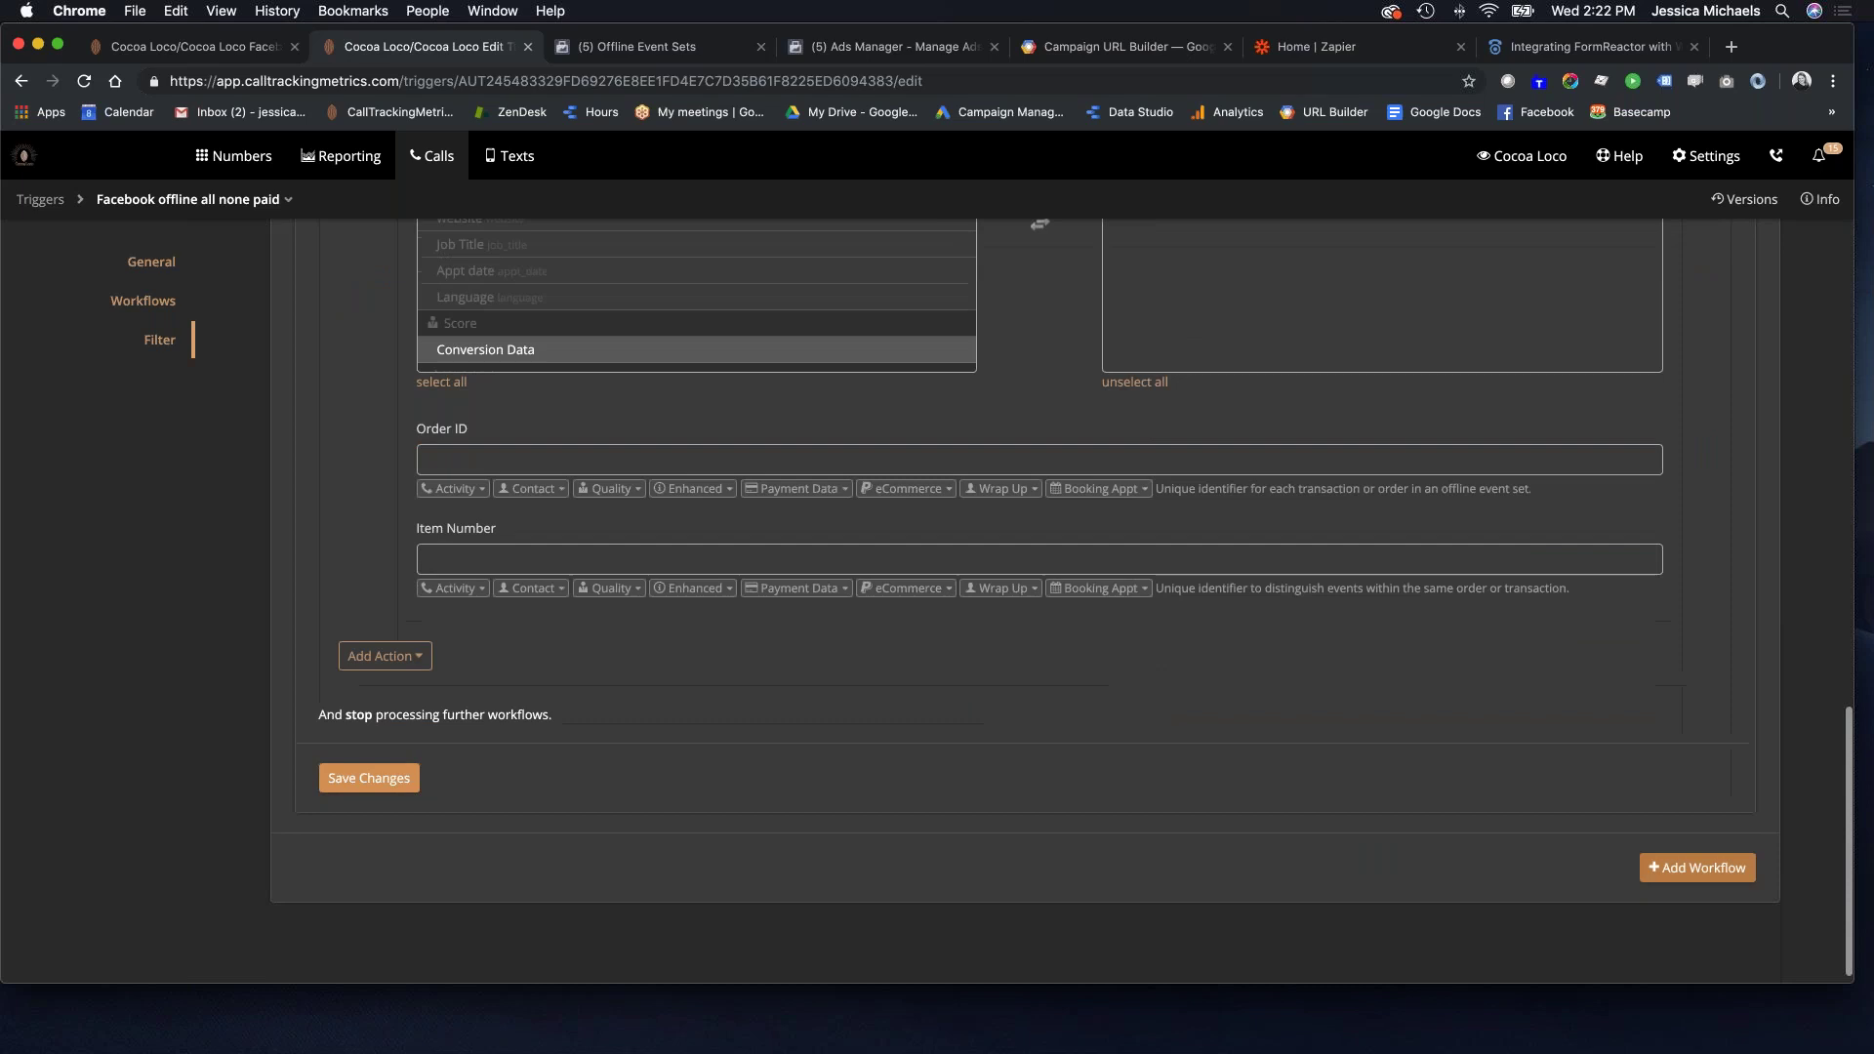
{"action": "left_click", "coordinate": [388, 759]}
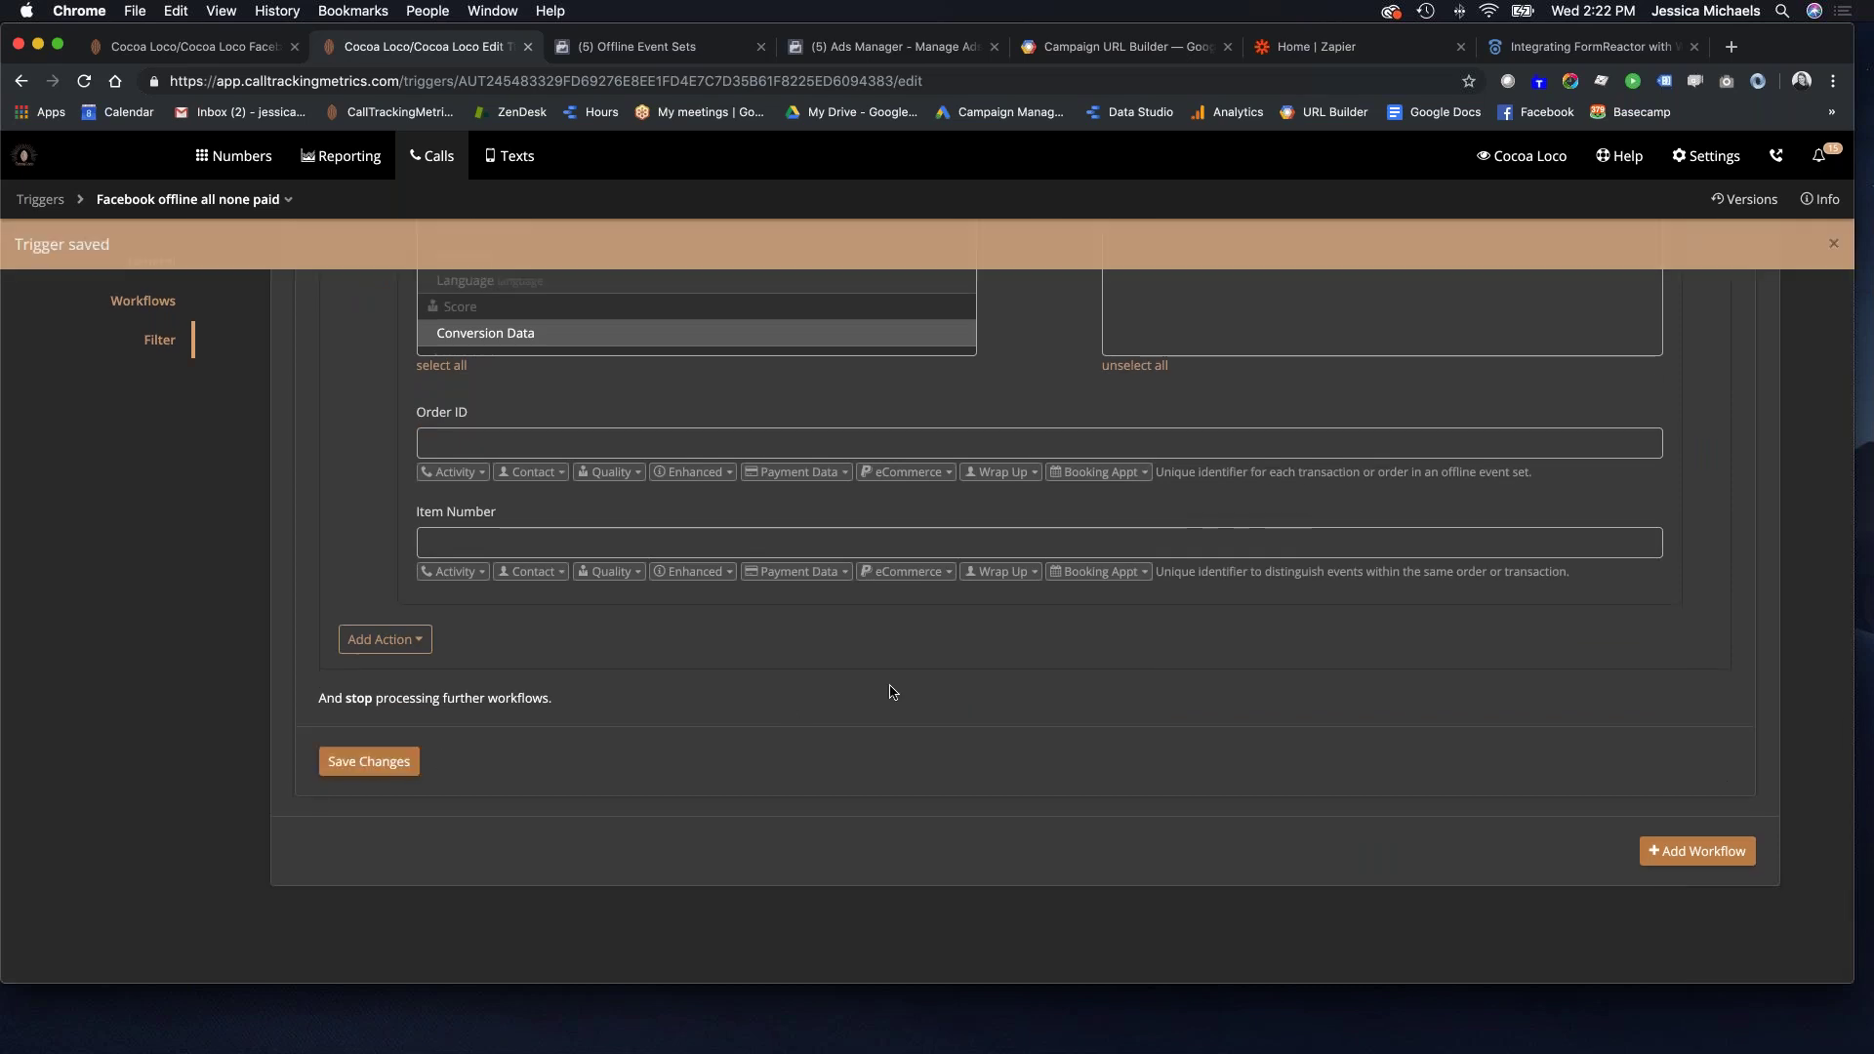
{"action": "scroll", "coordinate": [891, 691], "scroll_direction": "up", "scroll_amount": 15}
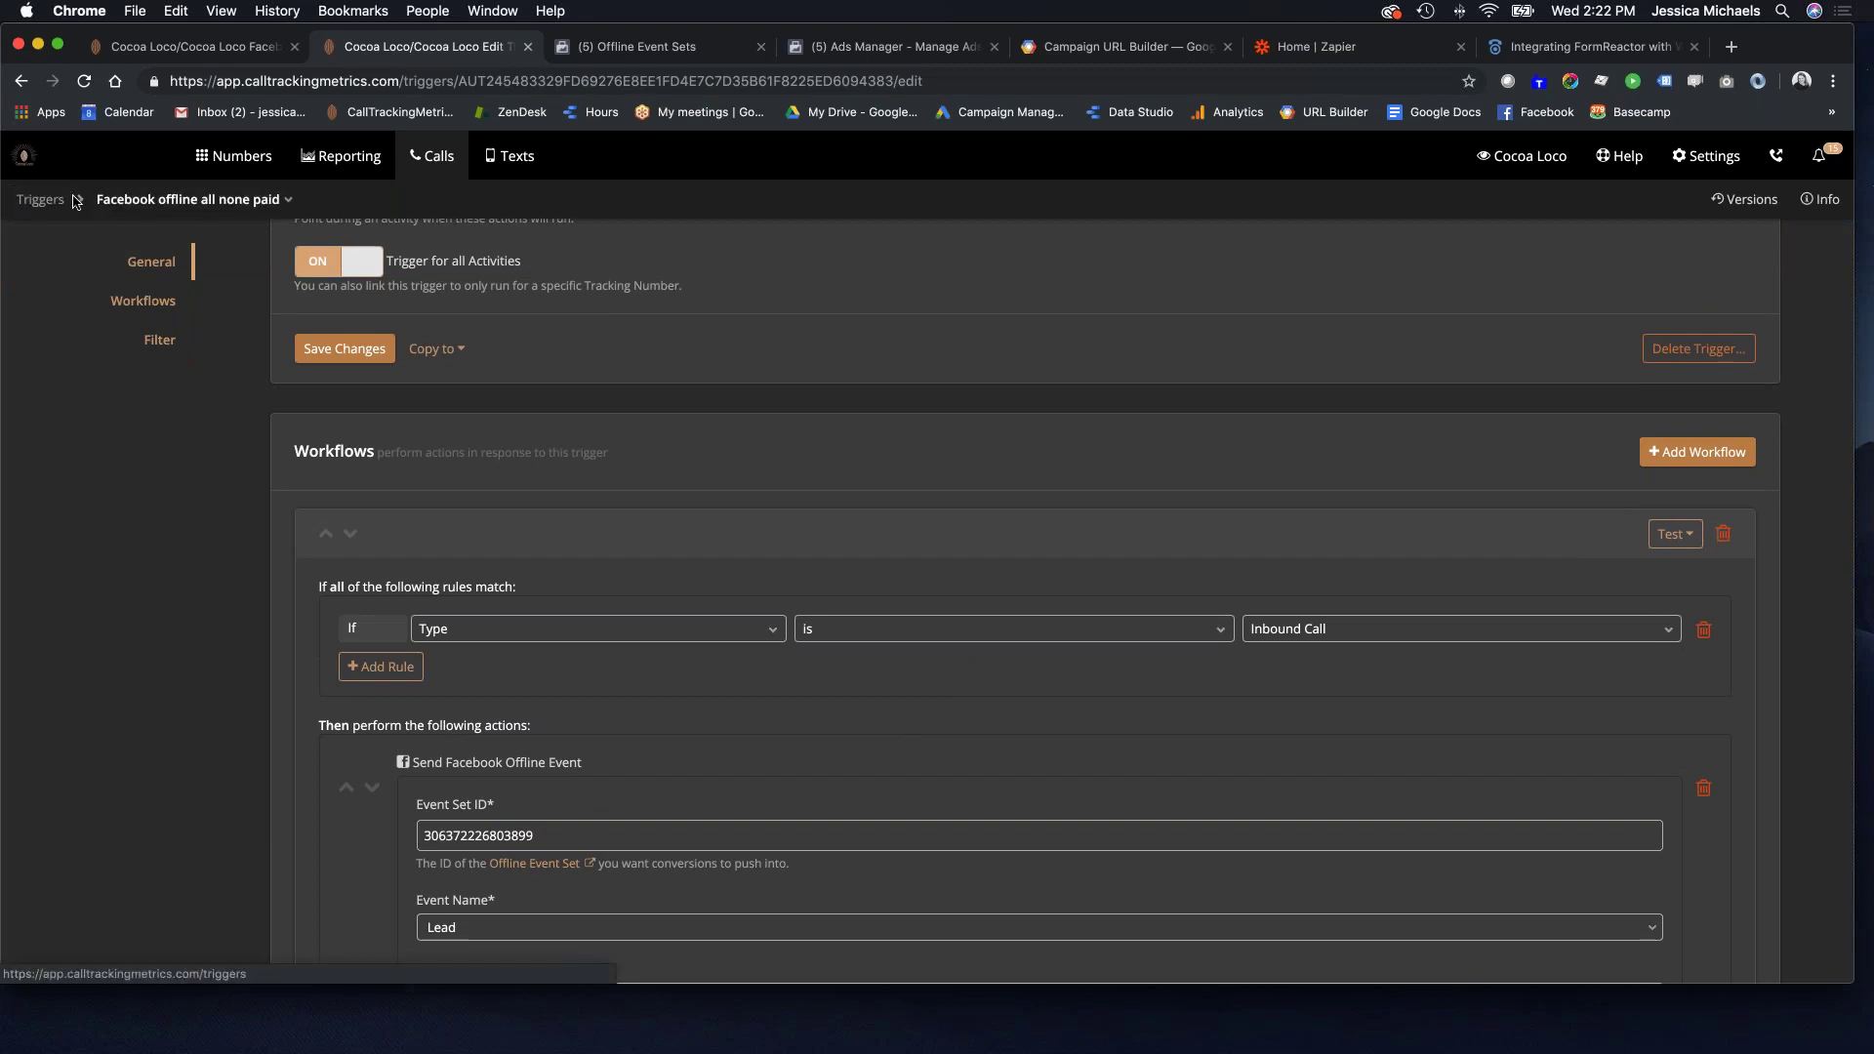
{"action": "left_click", "coordinate": [40, 199]}
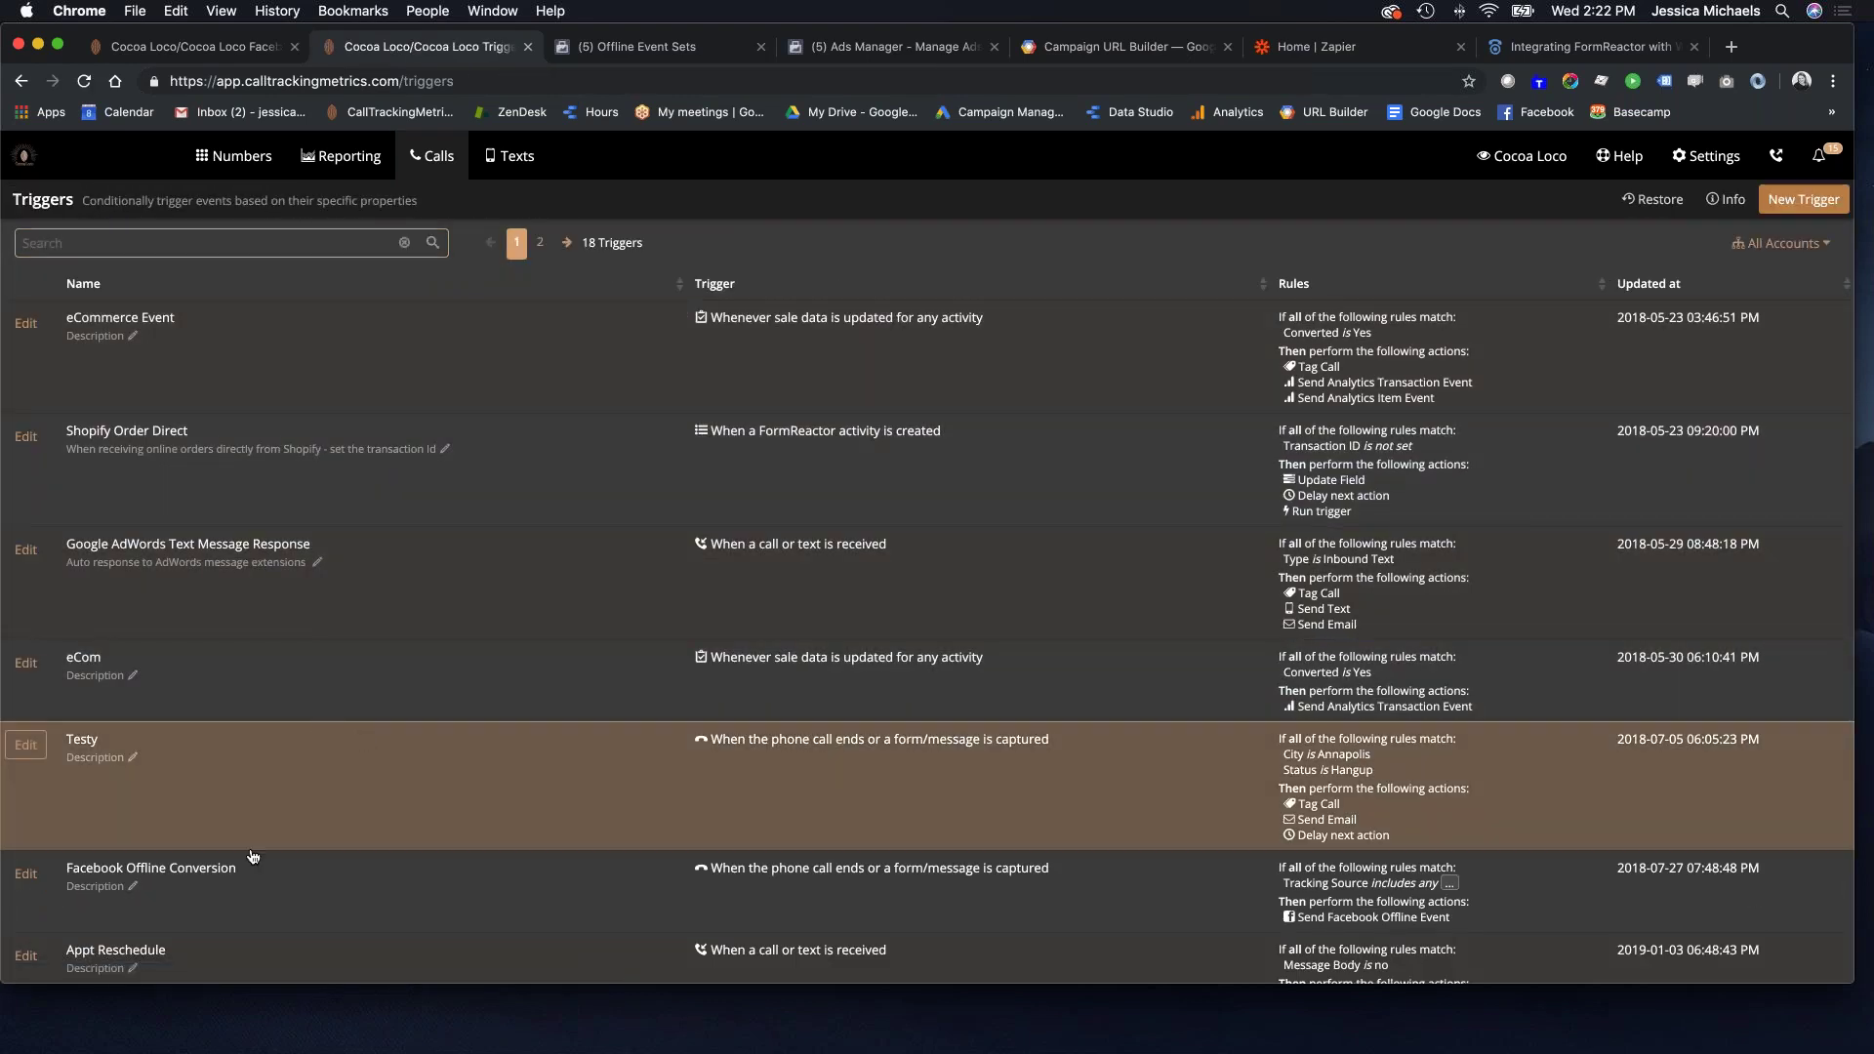
View the "Calls from ads" event set and its audience creation options in Facebook Events Manager, plus the example screenshot of offline event sets.
{"action": "left_click", "coordinate": [621, 51]}
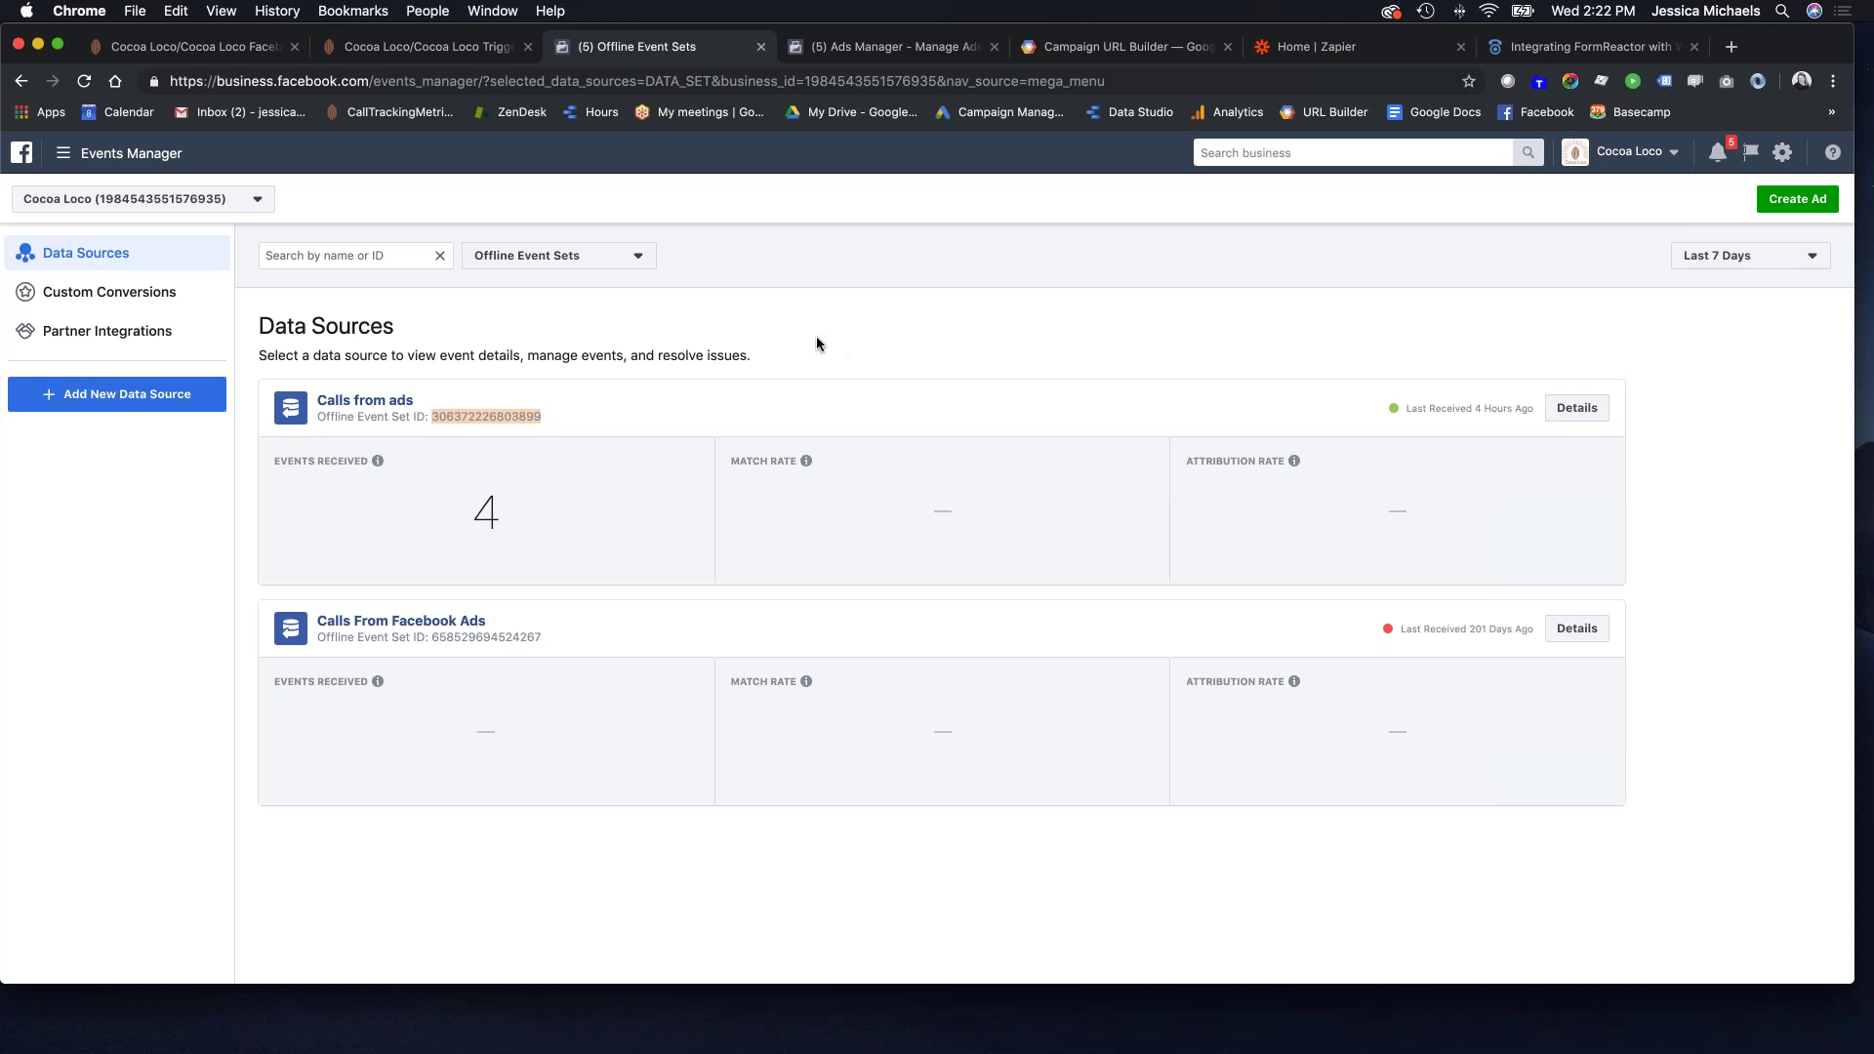
{"action": "left_click", "coordinate": [365, 400]}
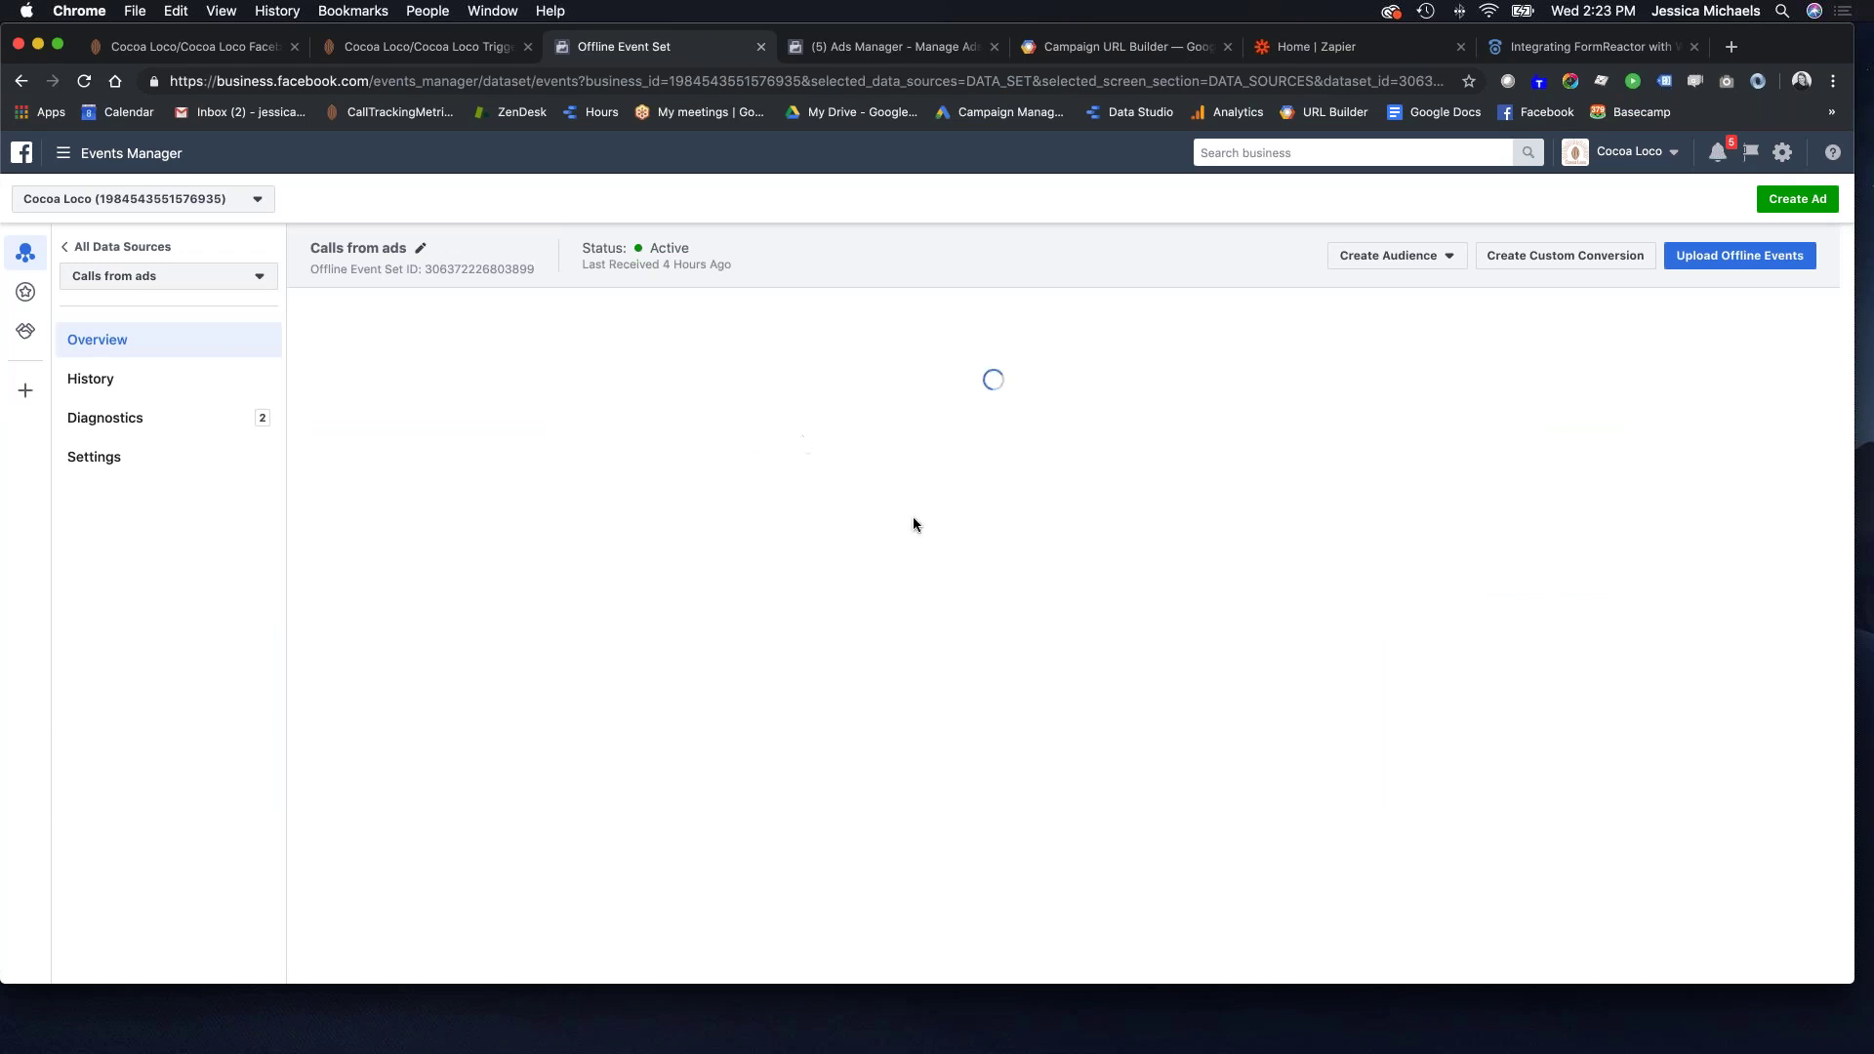
{"action": "left_click", "coordinate": [1415, 259]}
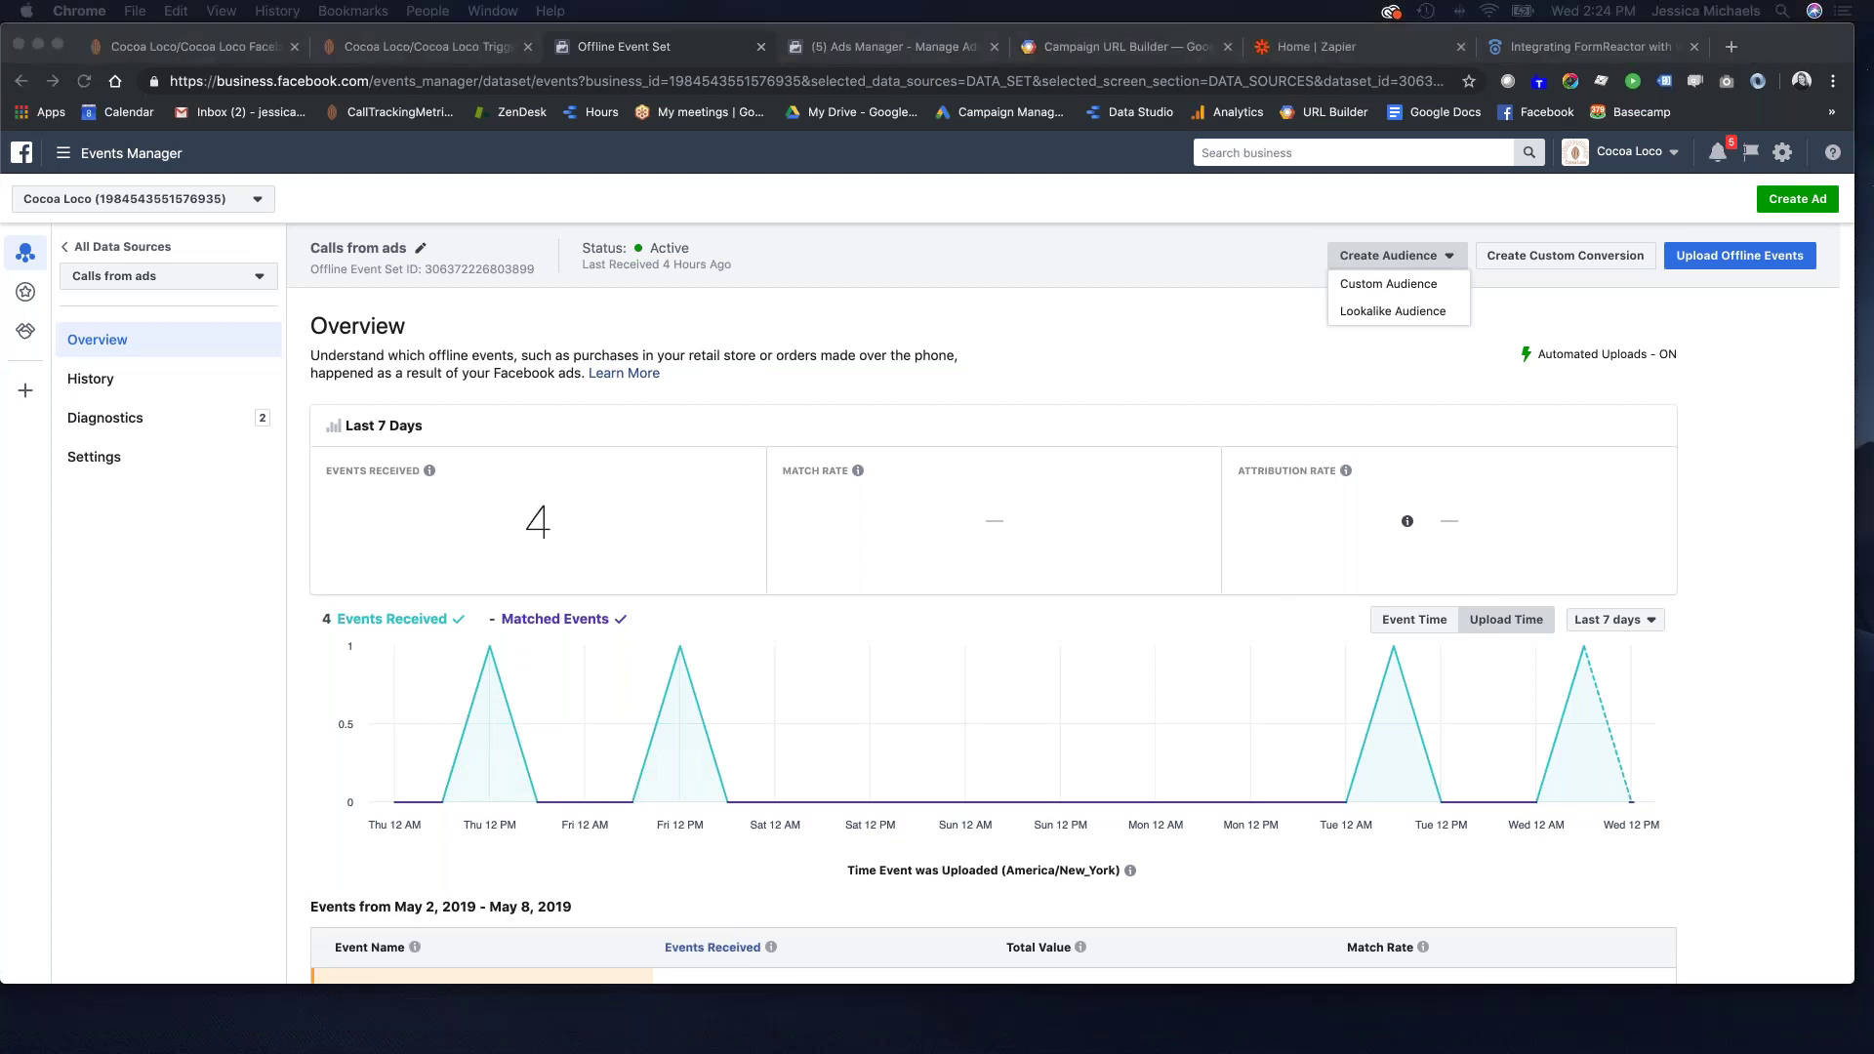
{"action": "left_click_drag", "start_coordinate": [76, 1014], "coordinate": [1, 164]}
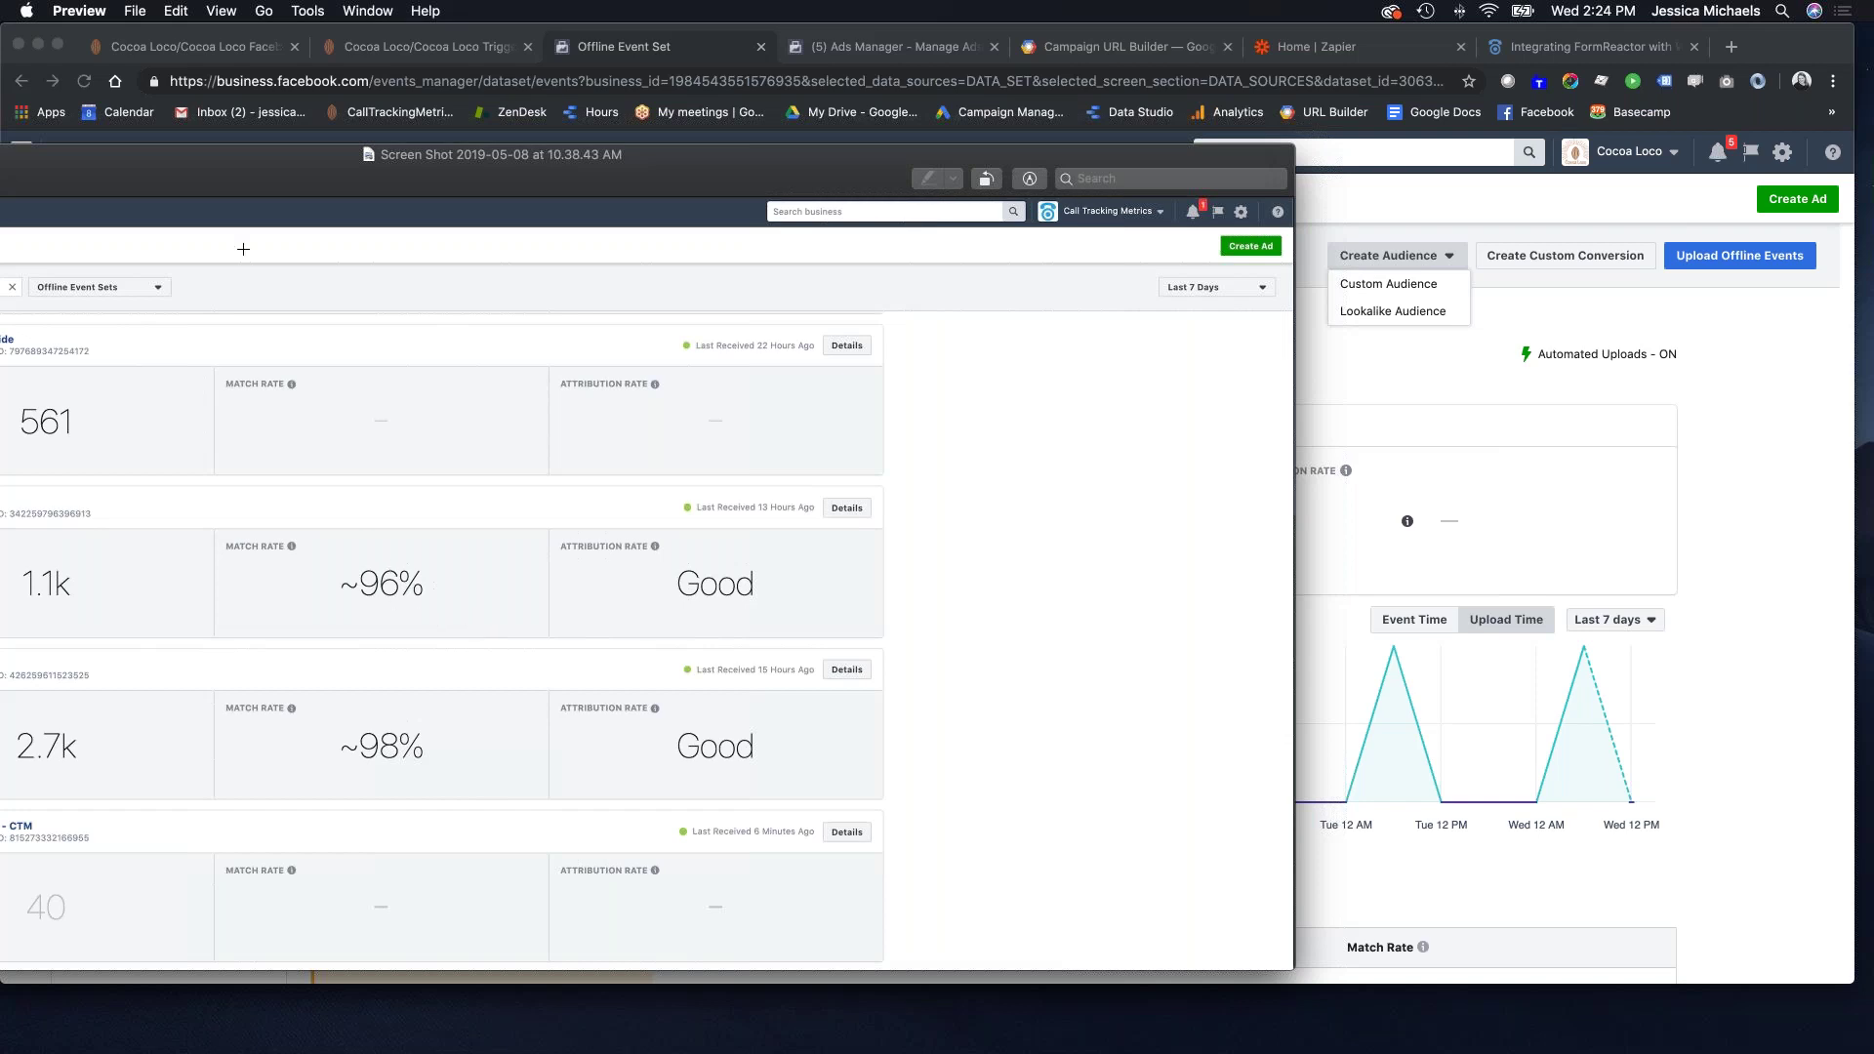
{"action": "left_click_drag", "start_coordinate": [266, 170], "coordinate": [2, 1052]}
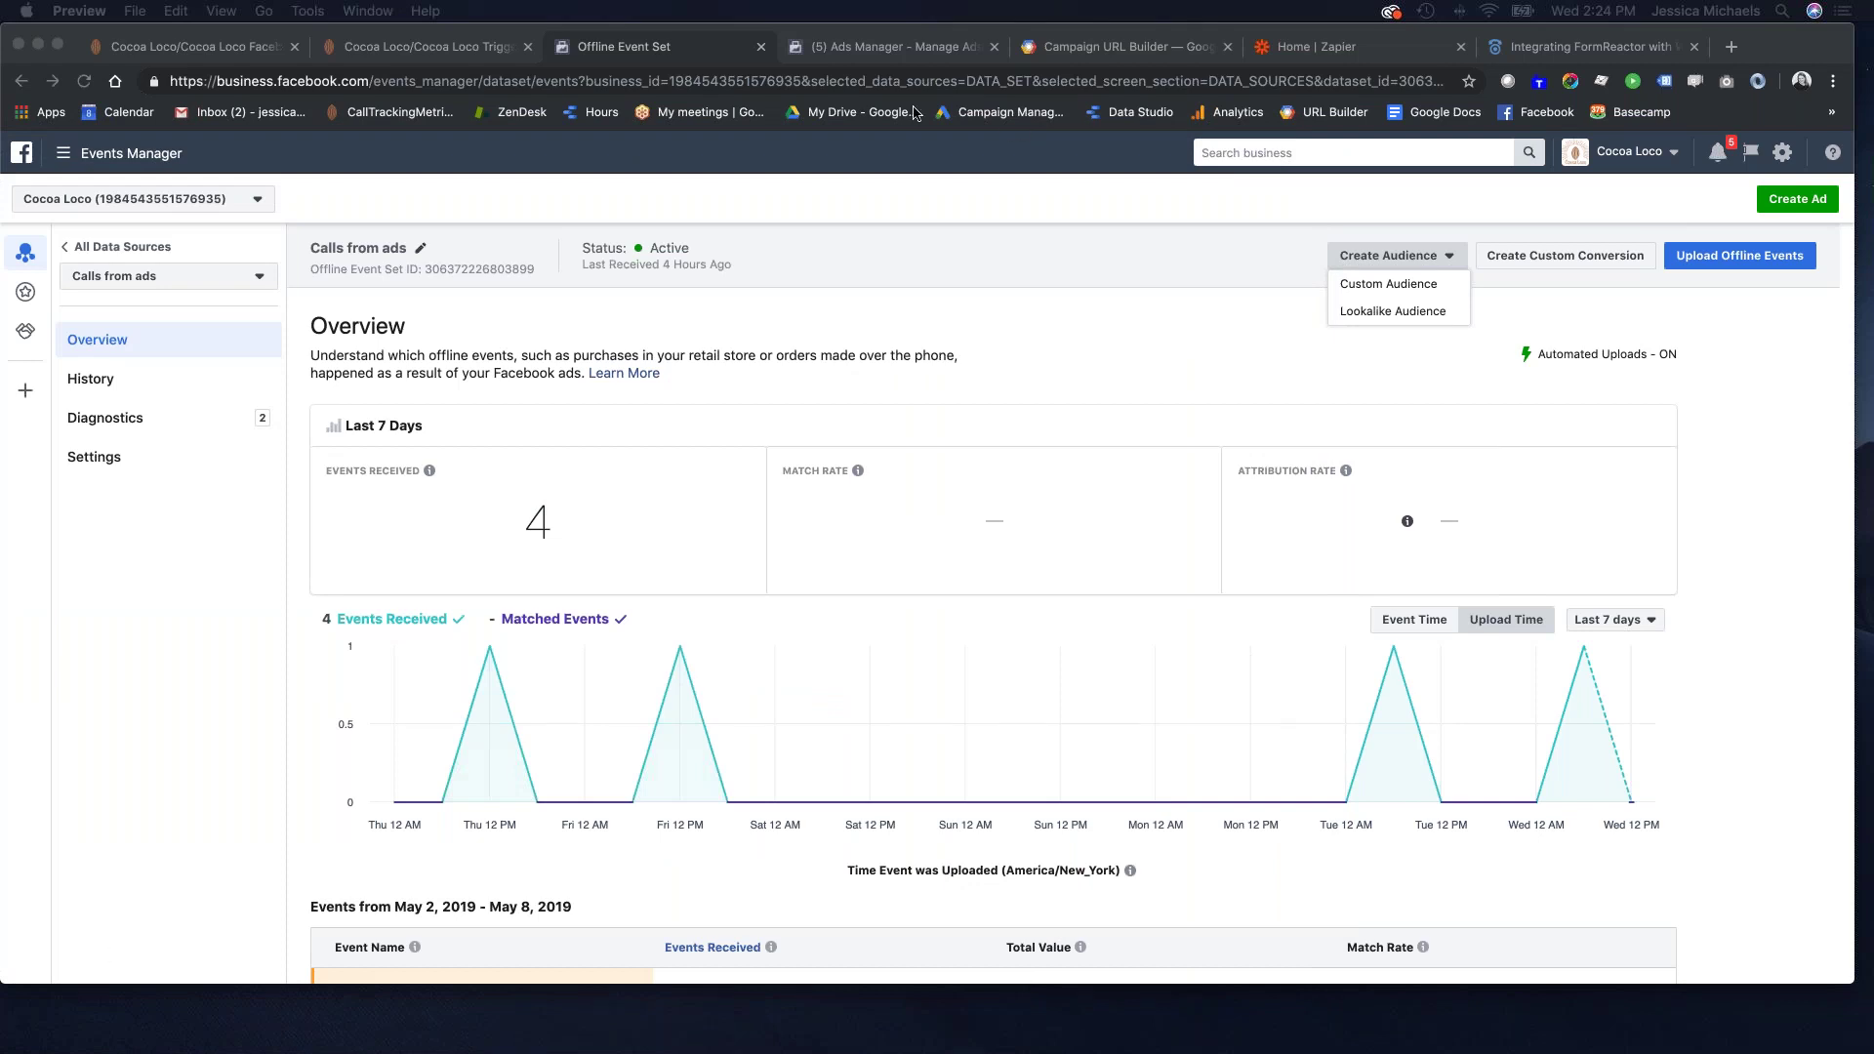
Switch to Facebook Ads Manager and view the offline conversion columns at campaign level.
{"action": "left_click", "coordinate": [872, 49]}
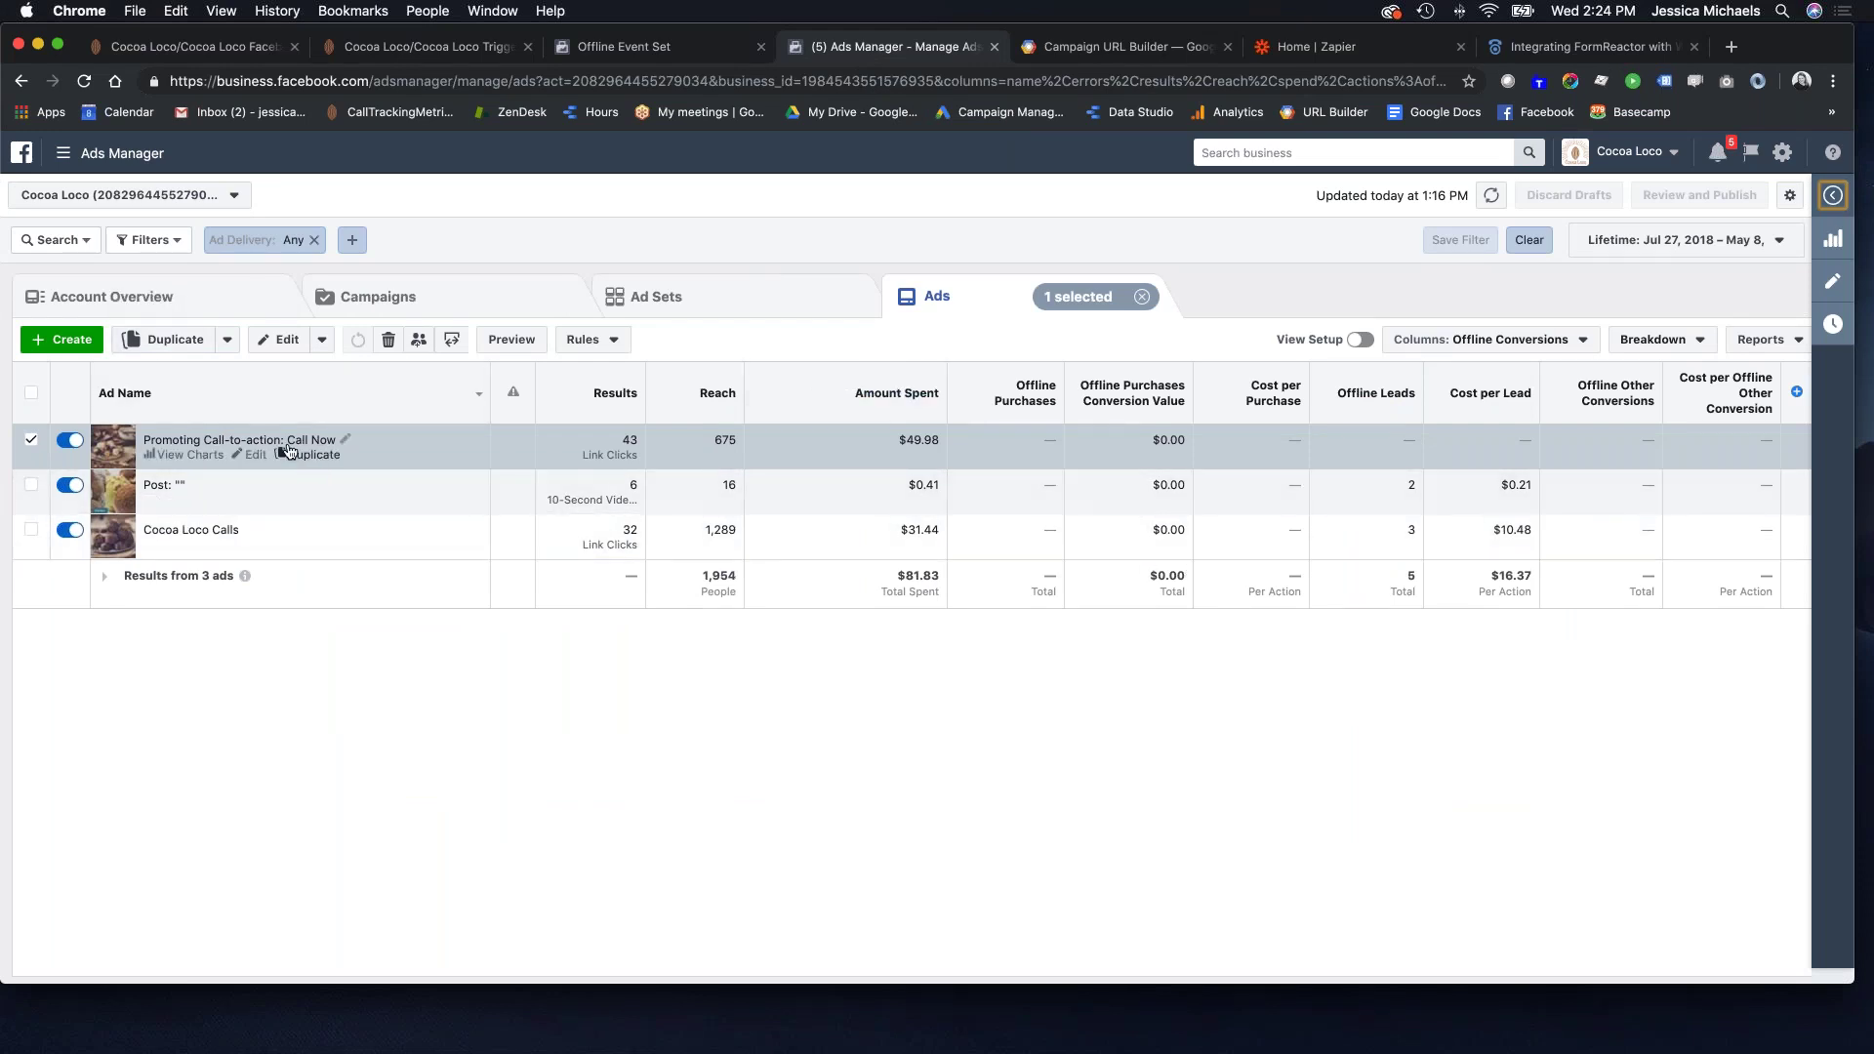
{"action": "left_click", "coordinate": [398, 294]}
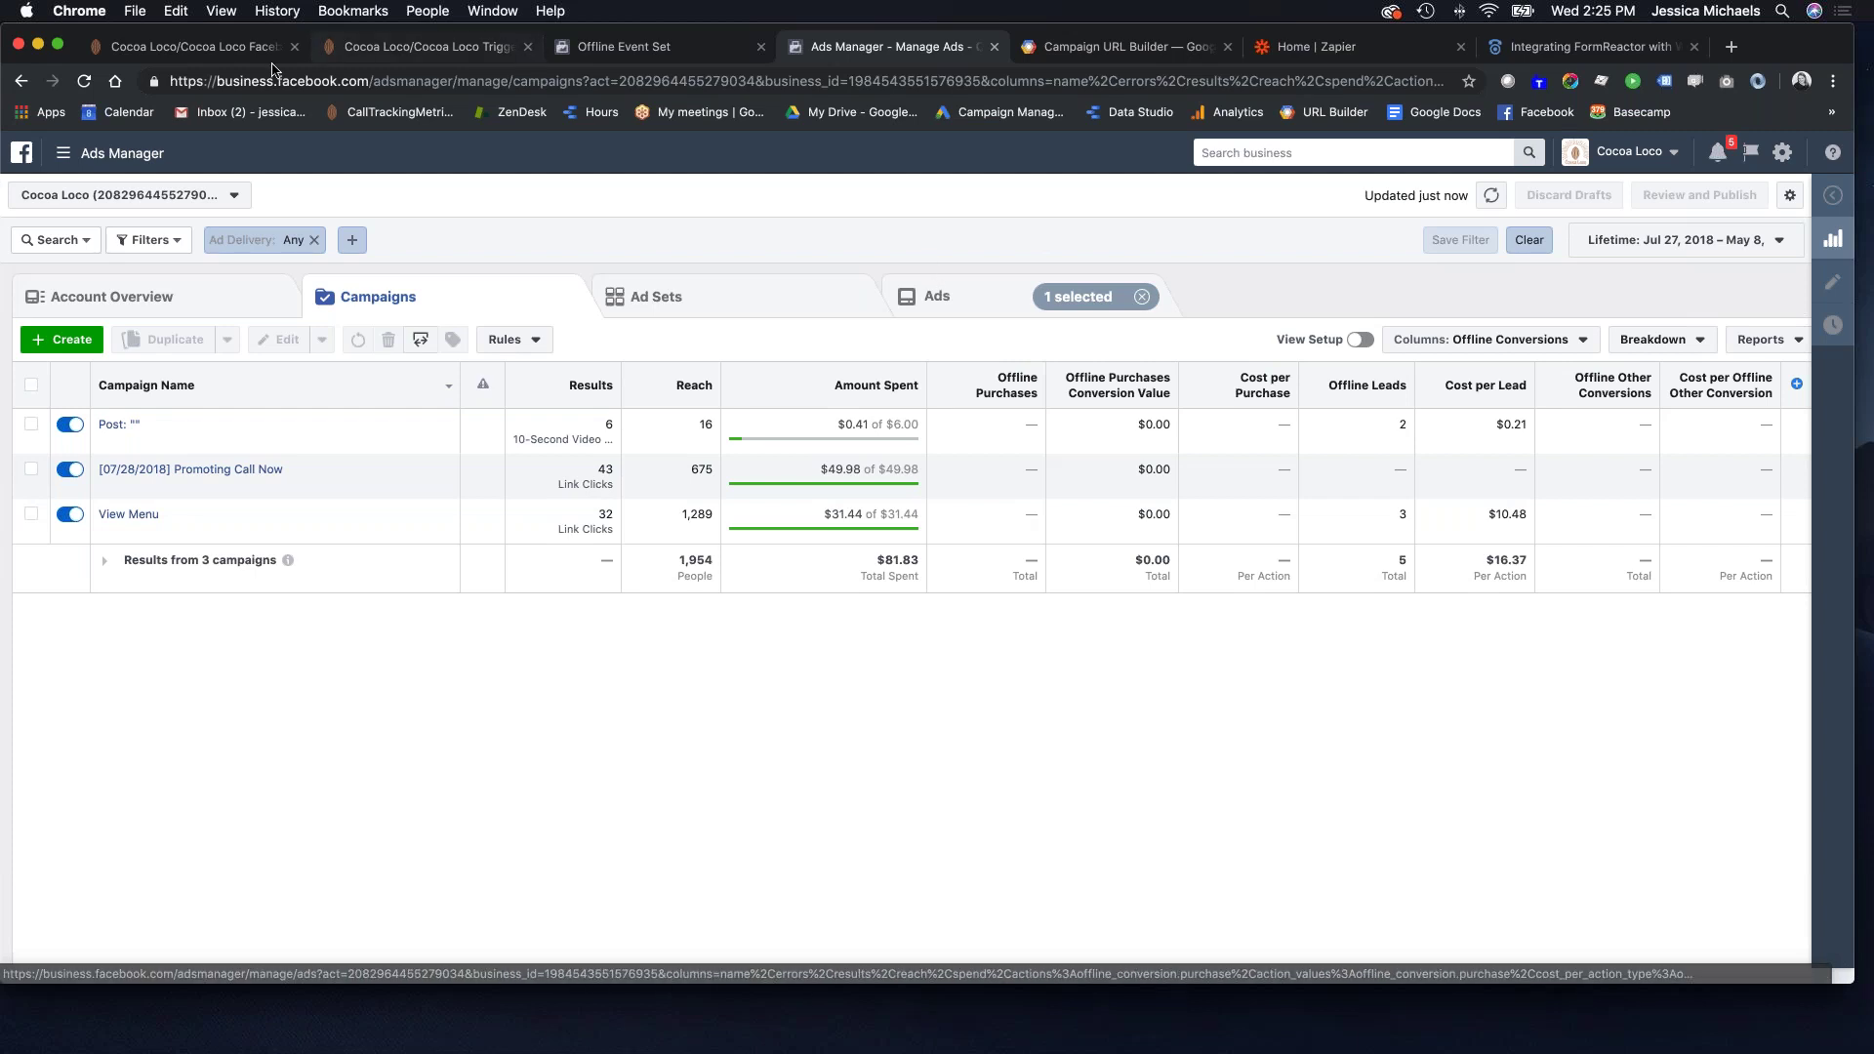
Search the CallTrackingMetrics call log for "facebook" and open the visitor detail of the Facebook Paid - Truffles call from Jul 31st, 2018, 02:32 PM.
{"action": "left_click", "coordinate": [224, 49]}
{"action": "left_click", "coordinate": [415, 54]}
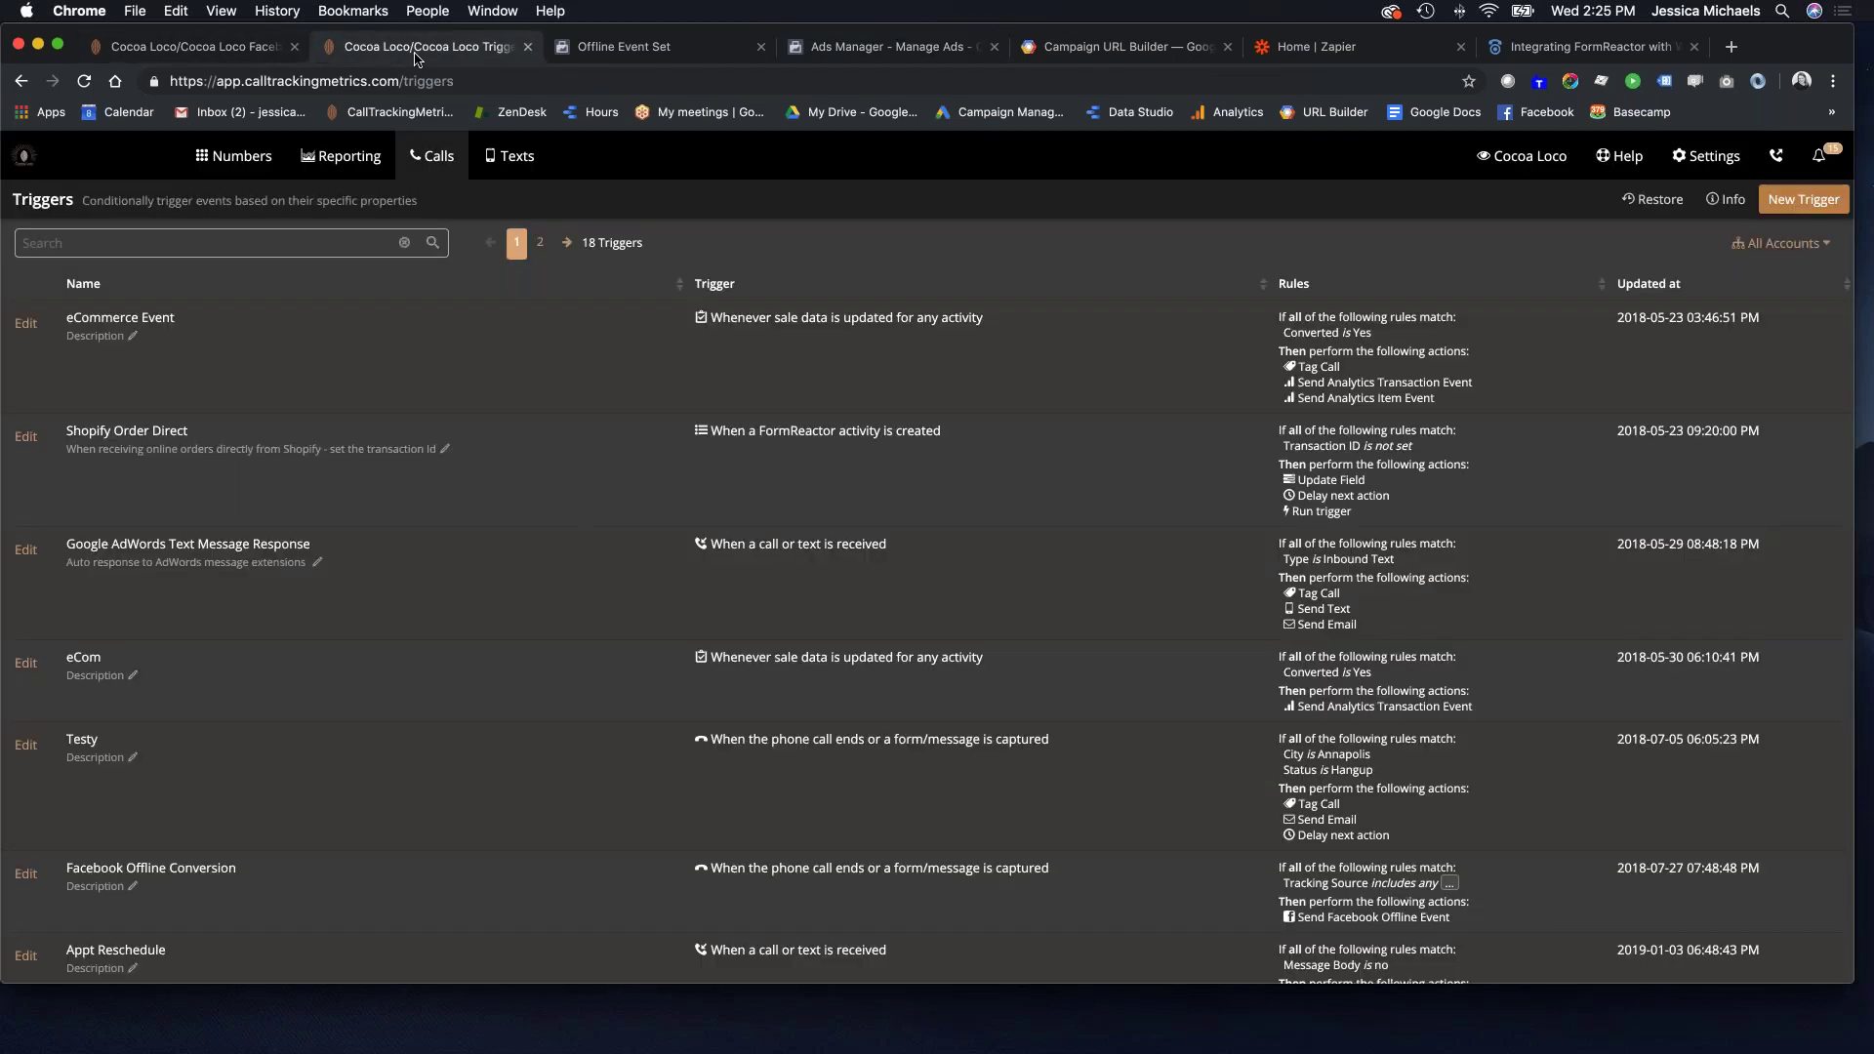
{"action": "left_click", "coordinate": [444, 160]}
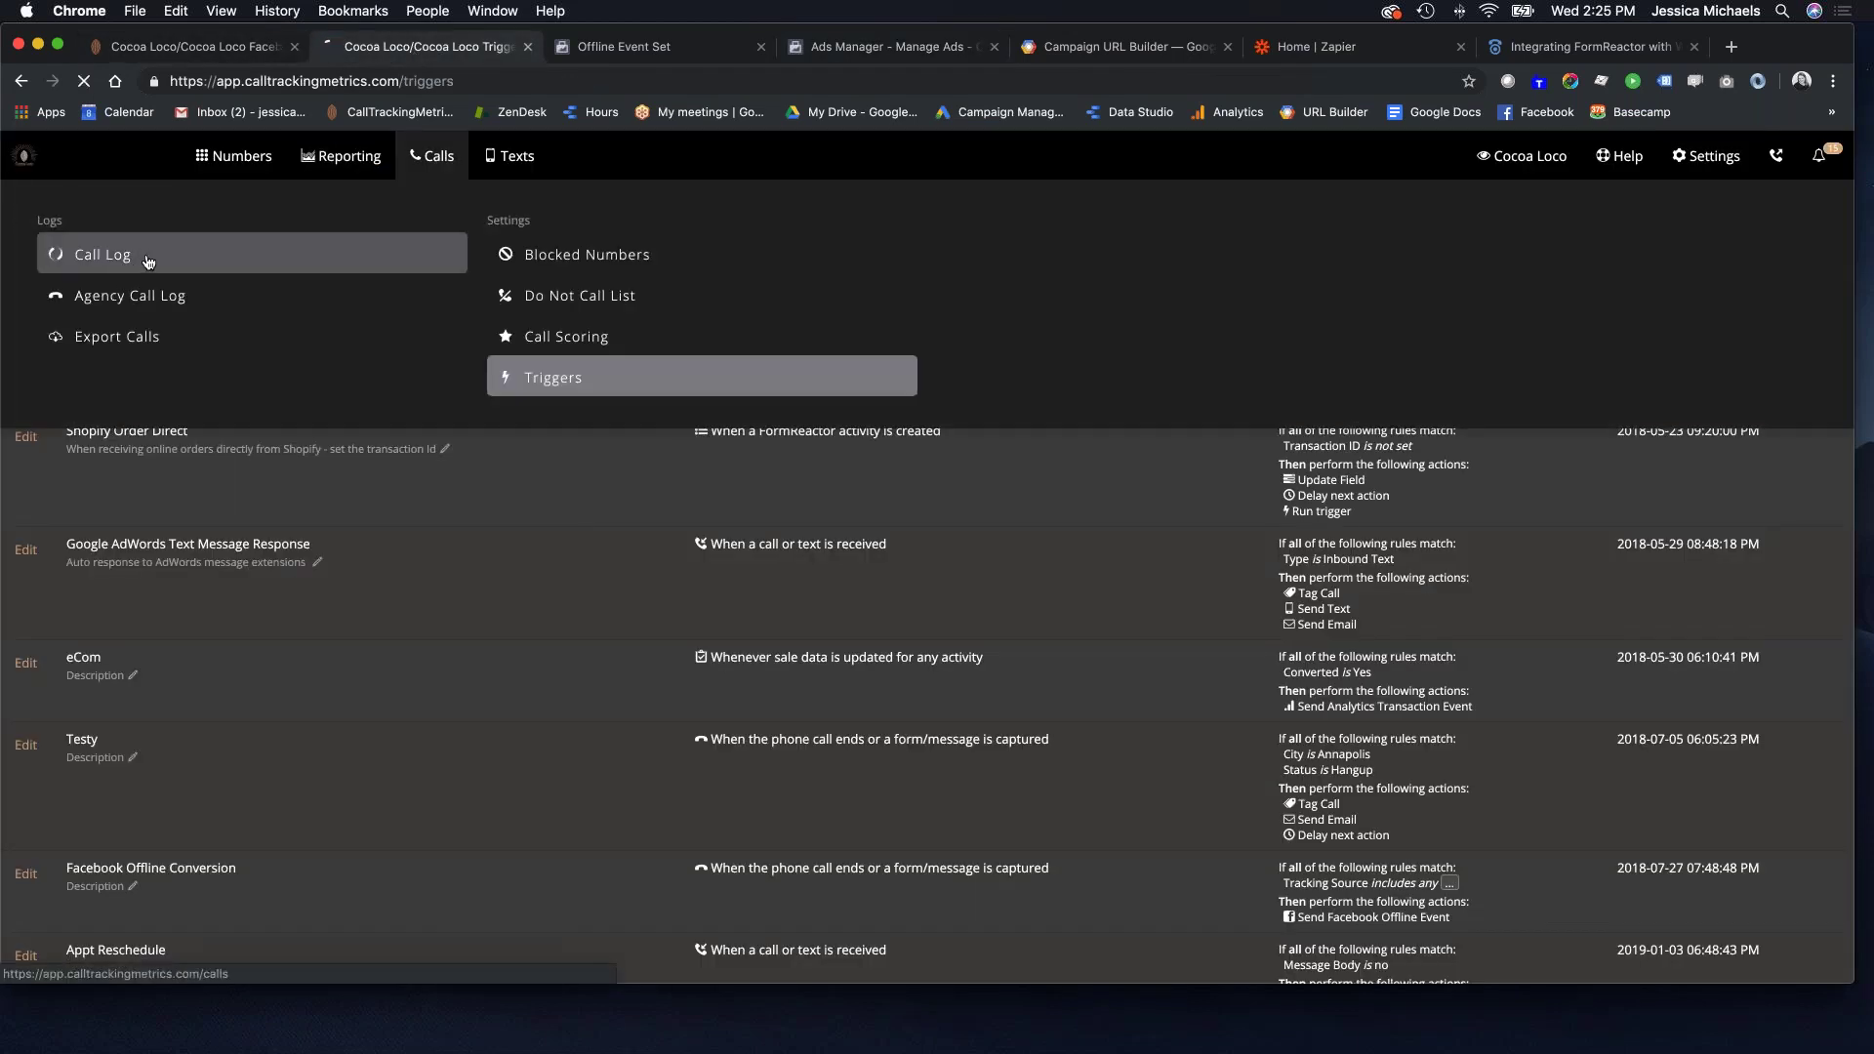
{"action": "left_click", "coordinate": [137, 266]}
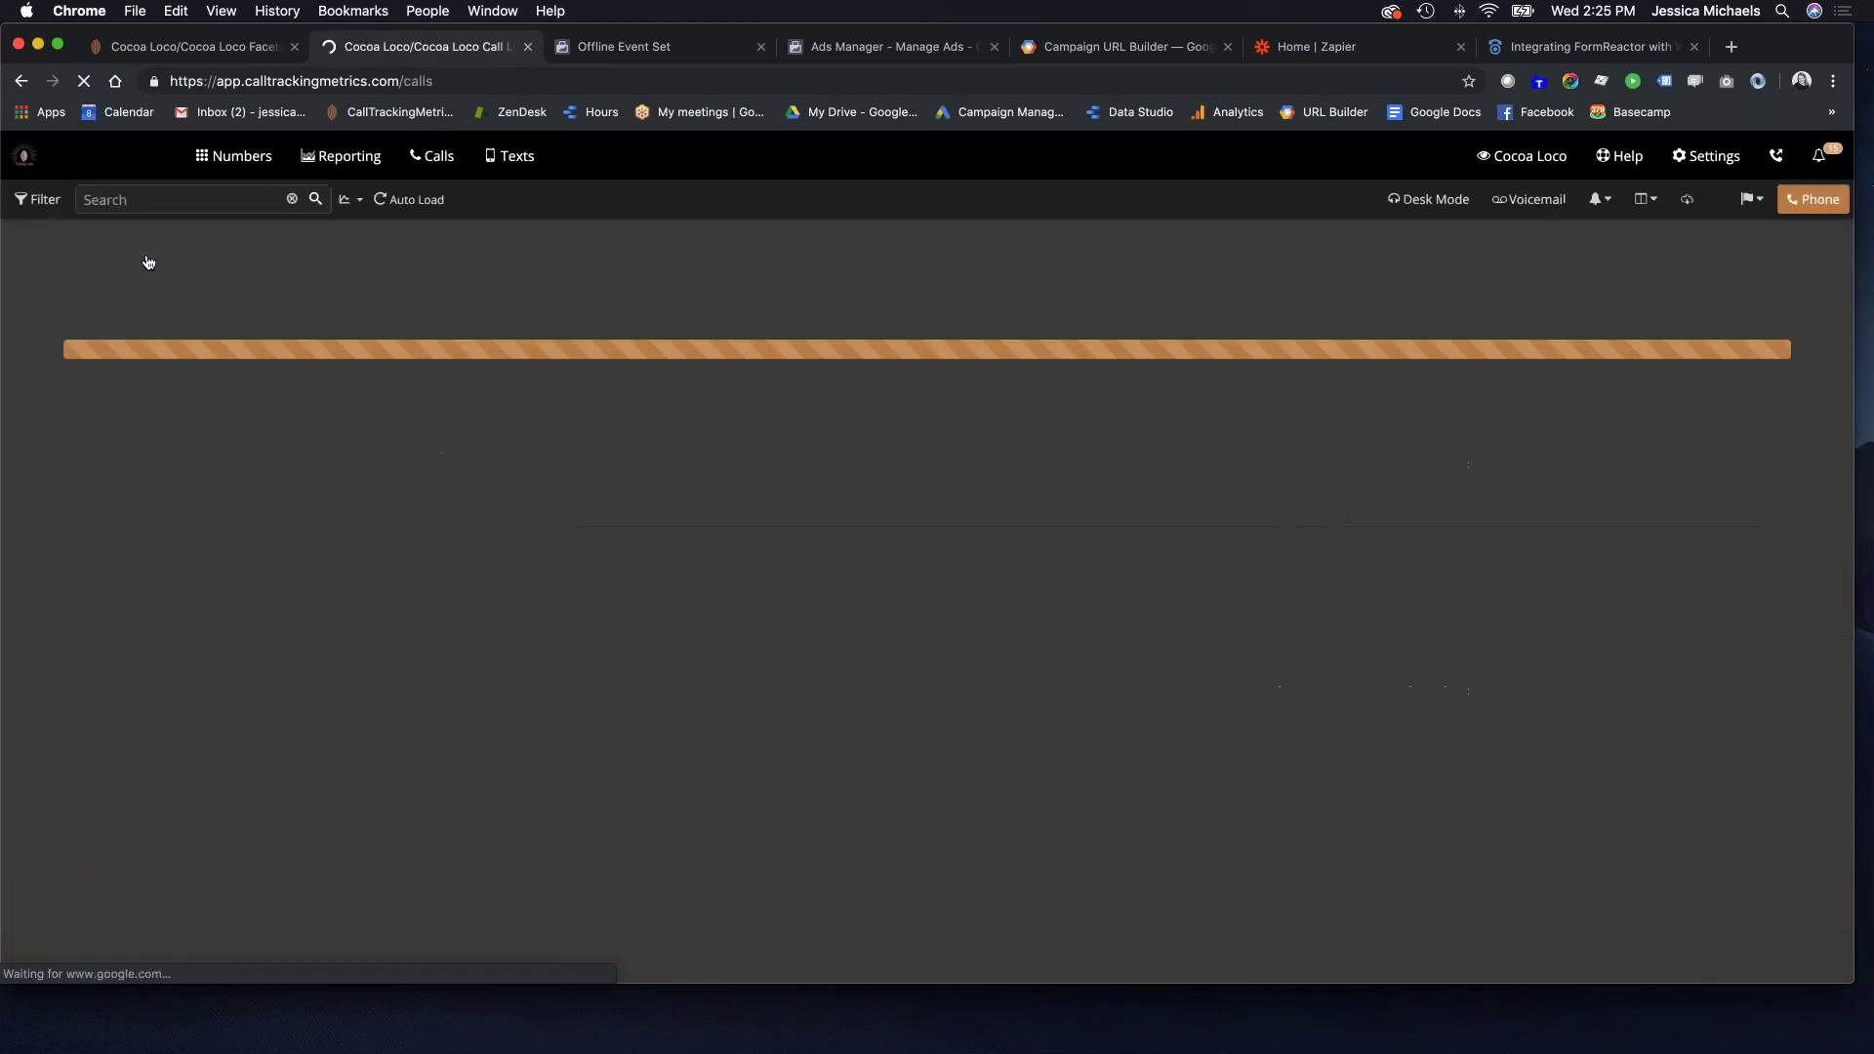
{"action": "left_click", "coordinate": [144, 200]}
{"action": "type", "text": "facebook"}
{"action": "left_click", "coordinate": [316, 199]}
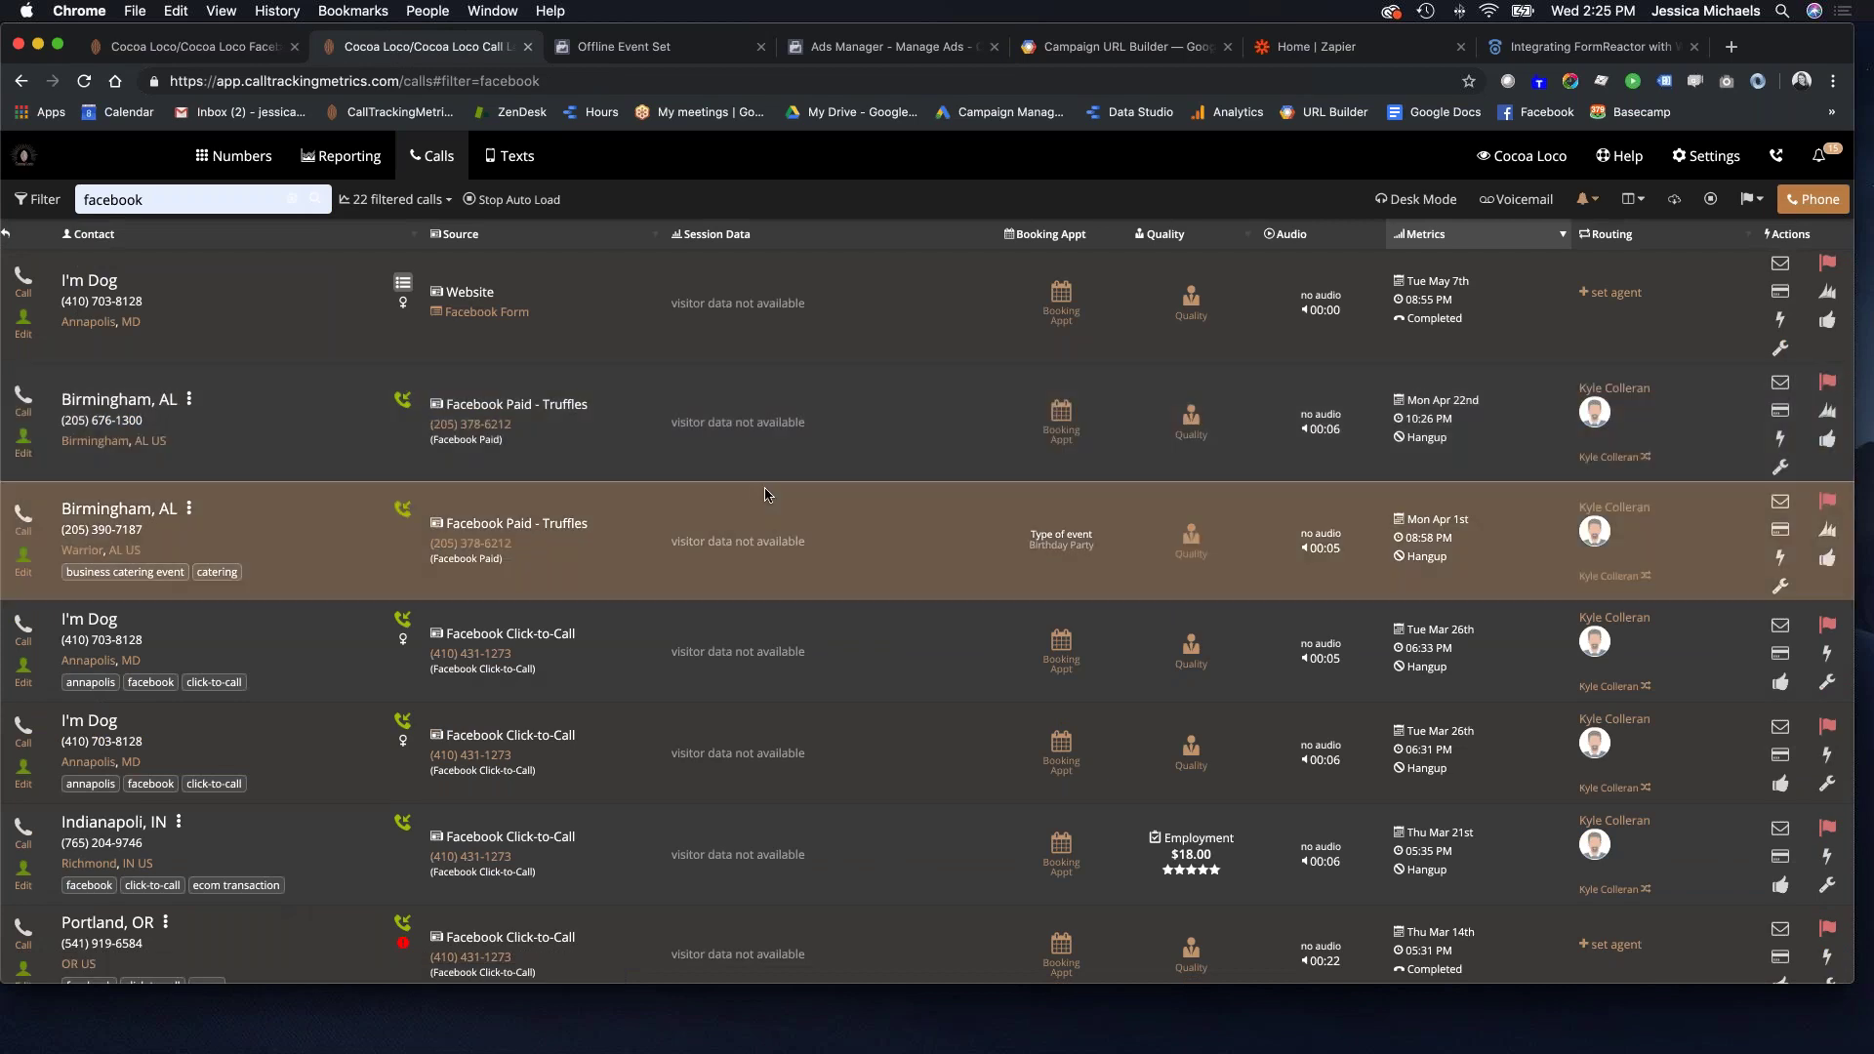
{"action": "scroll", "coordinate": [766, 490], "scroll_direction": "down", "scroll_amount": 20}
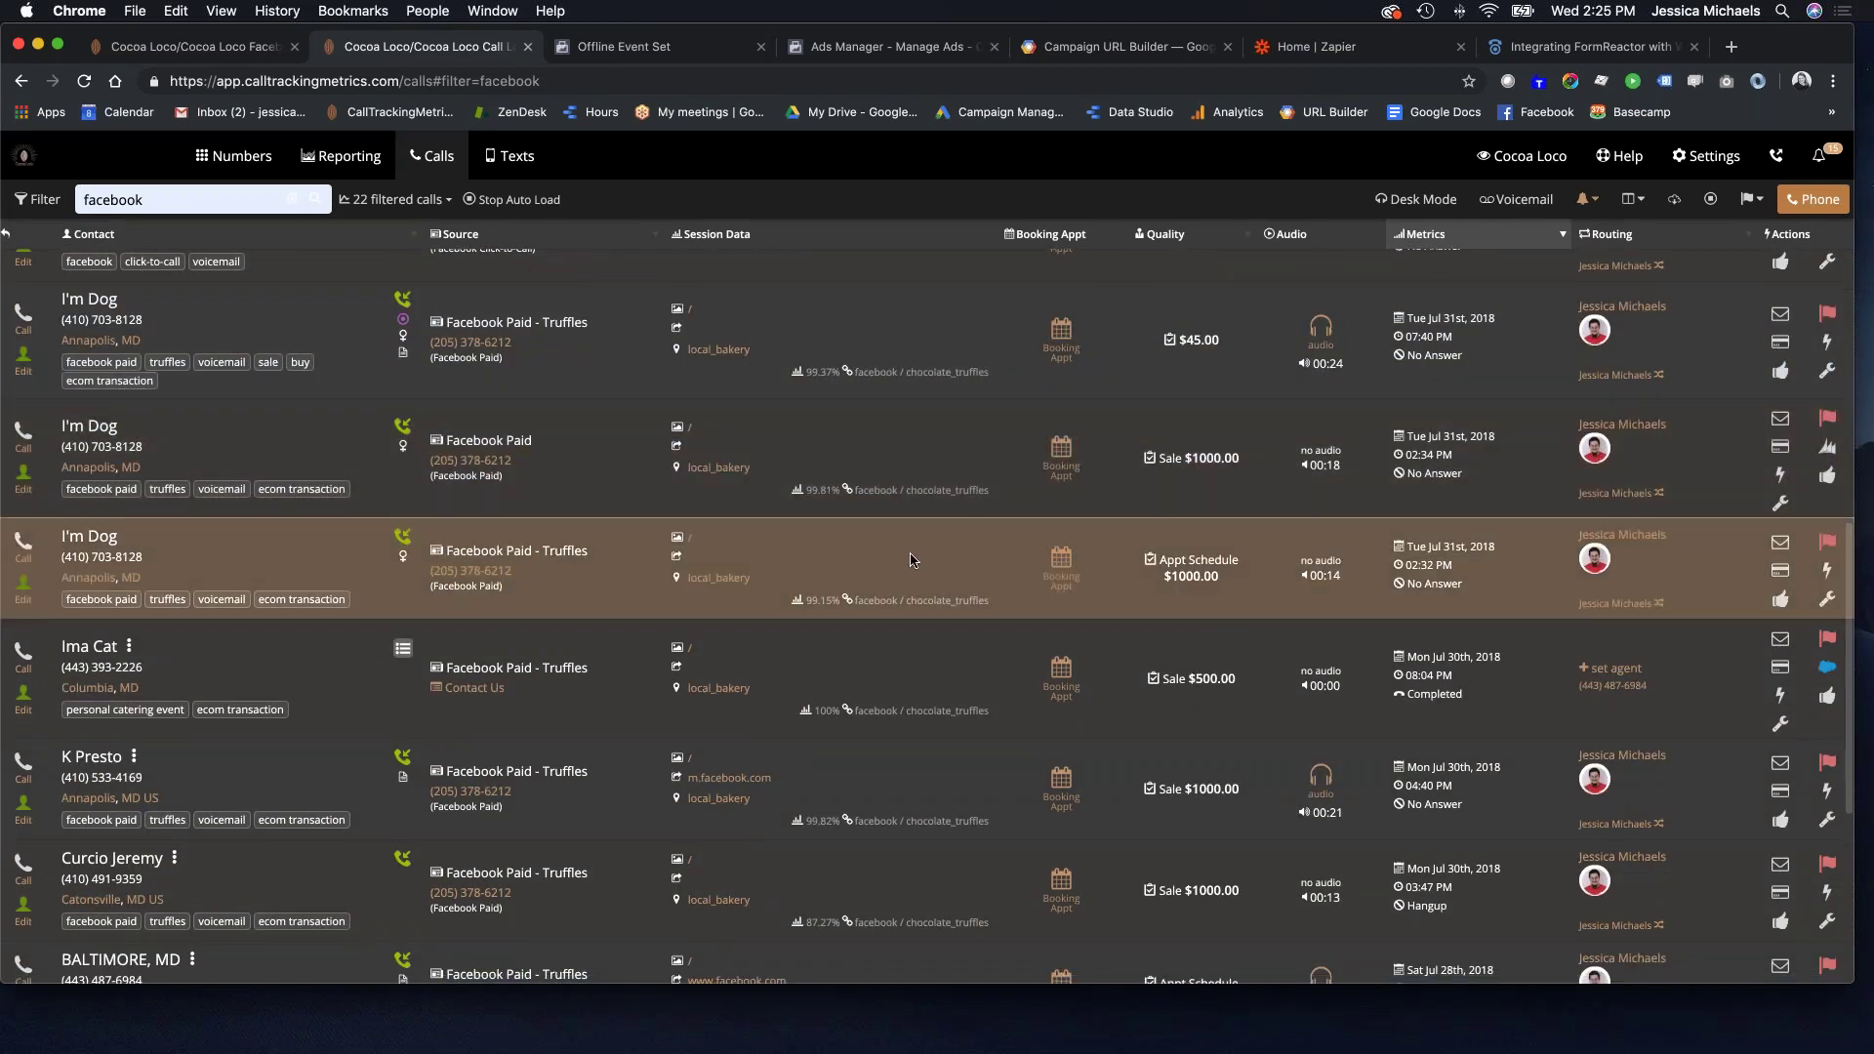
{"action": "left_click", "coordinate": [914, 559]}
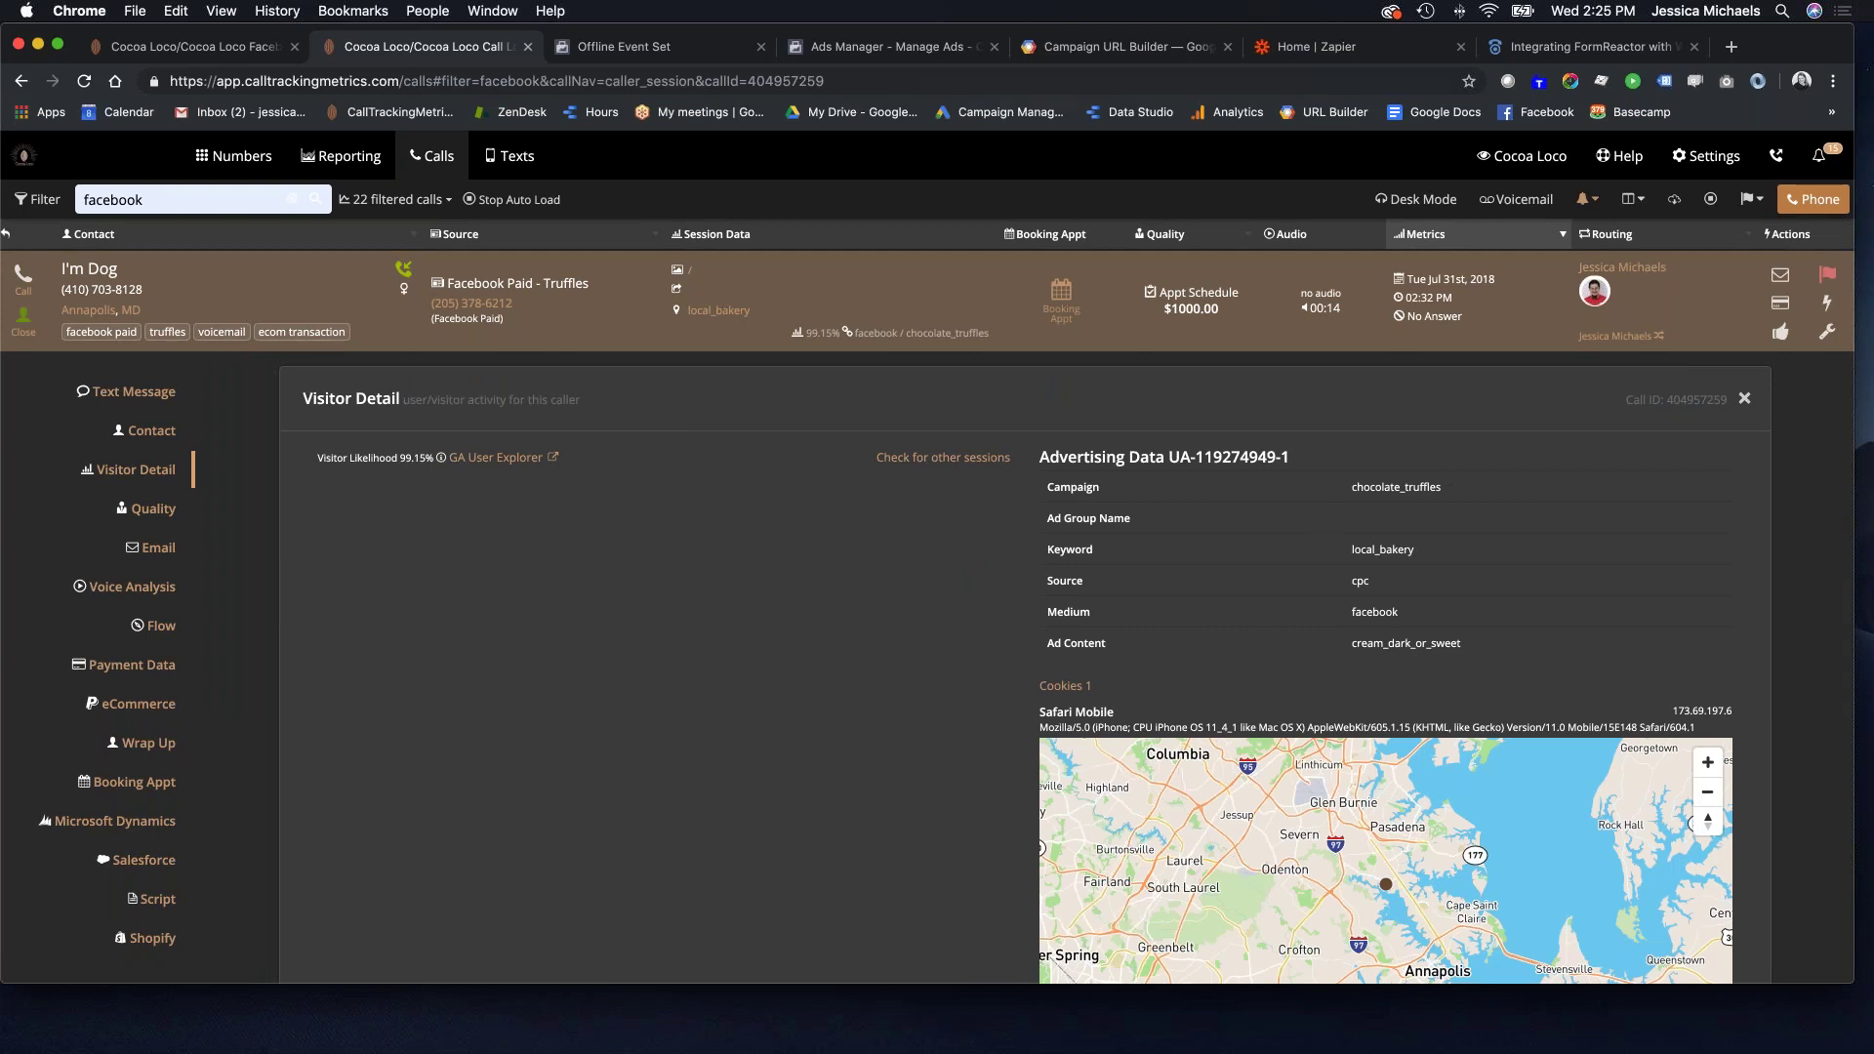
Return to the campaign list in Facebook Ads Manager.
{"action": "left_click", "coordinate": [649, 48]}
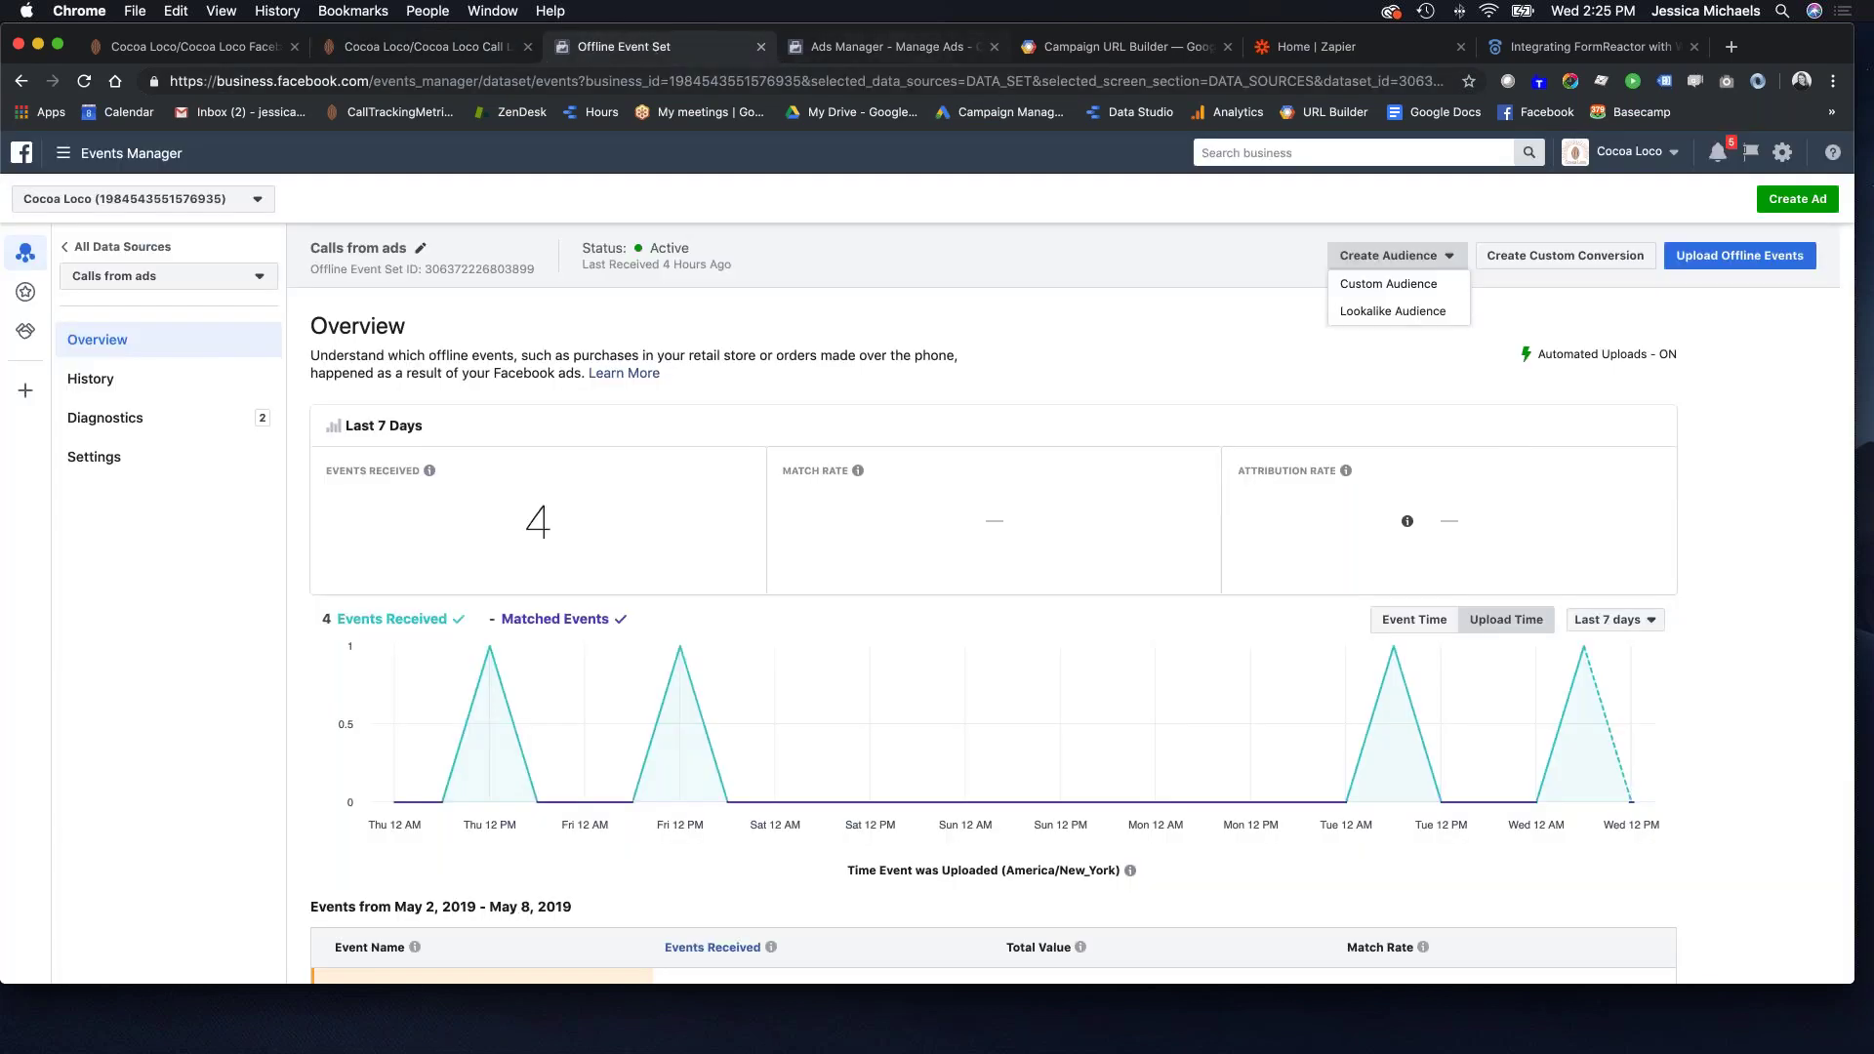
{"action": "left_click", "coordinate": [909, 47]}
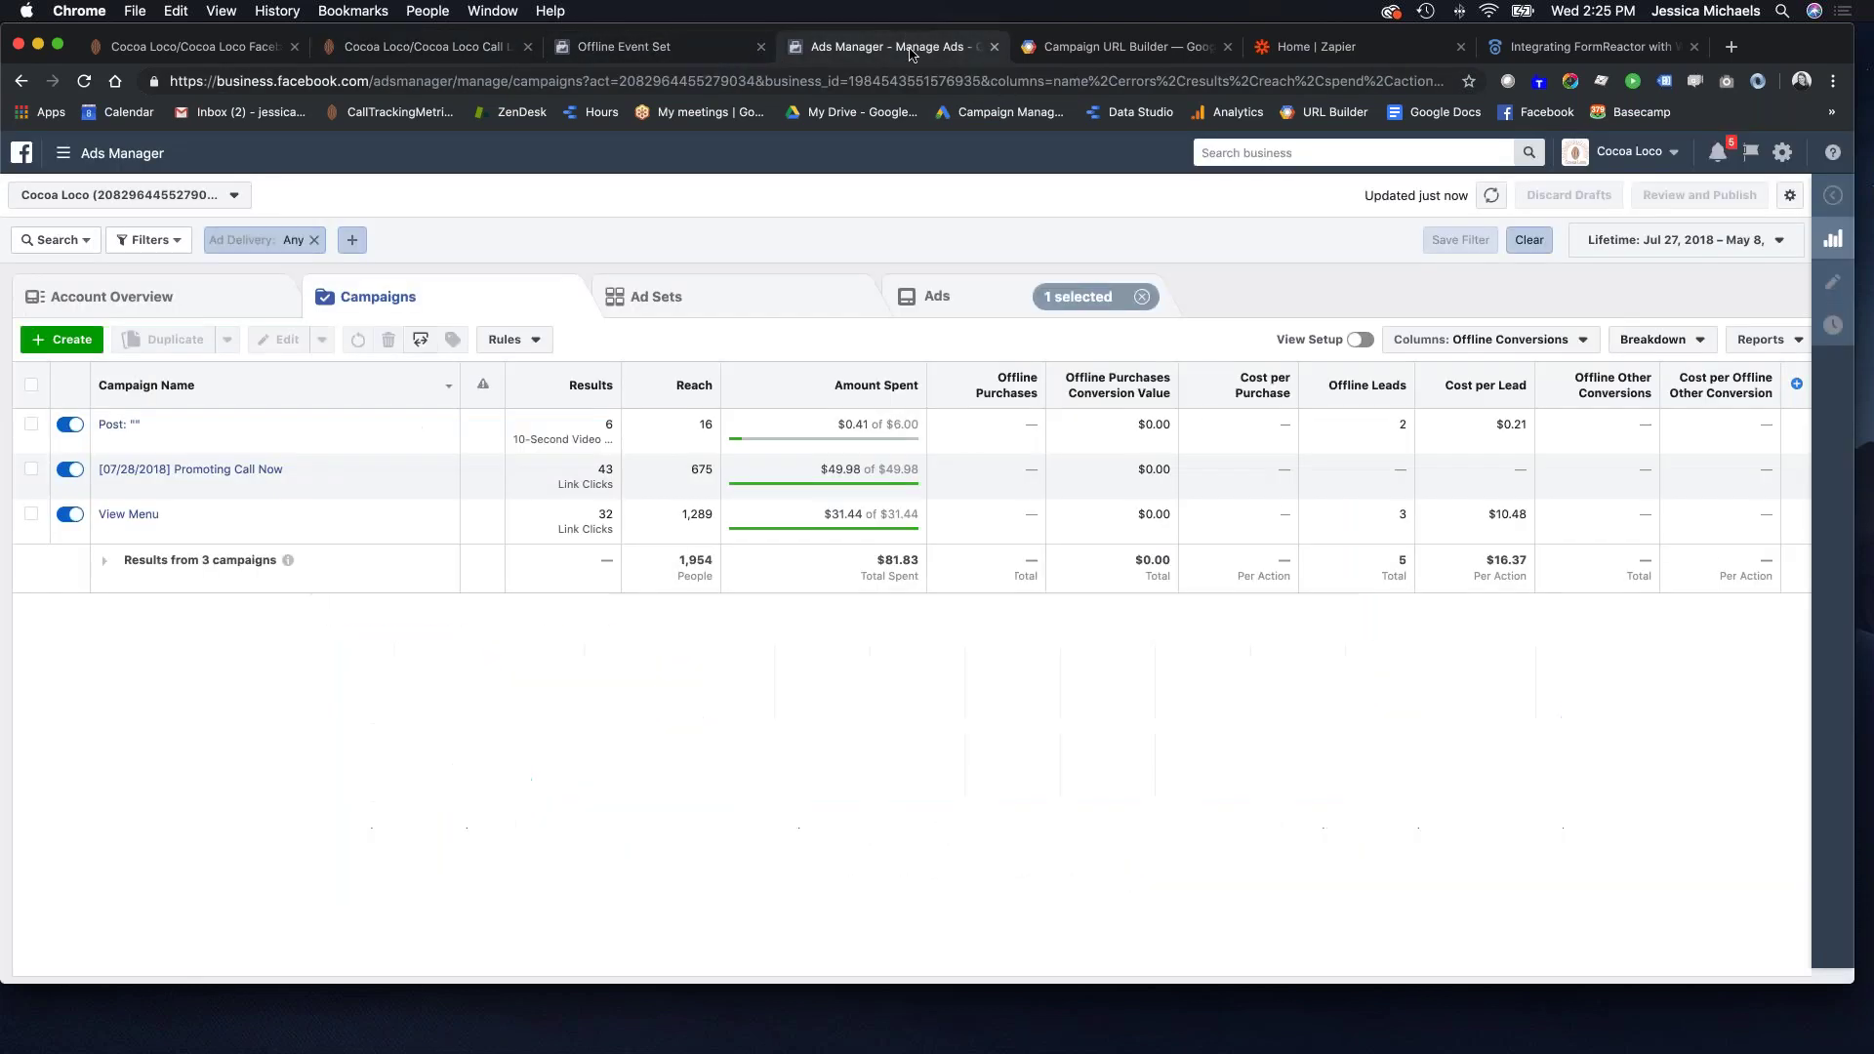
Open the "Promoting Call-to-action: Call Now" ad for editing and examine its Website URL with UTM parameters and its tracking section.
{"action": "left_click", "coordinate": [959, 298]}
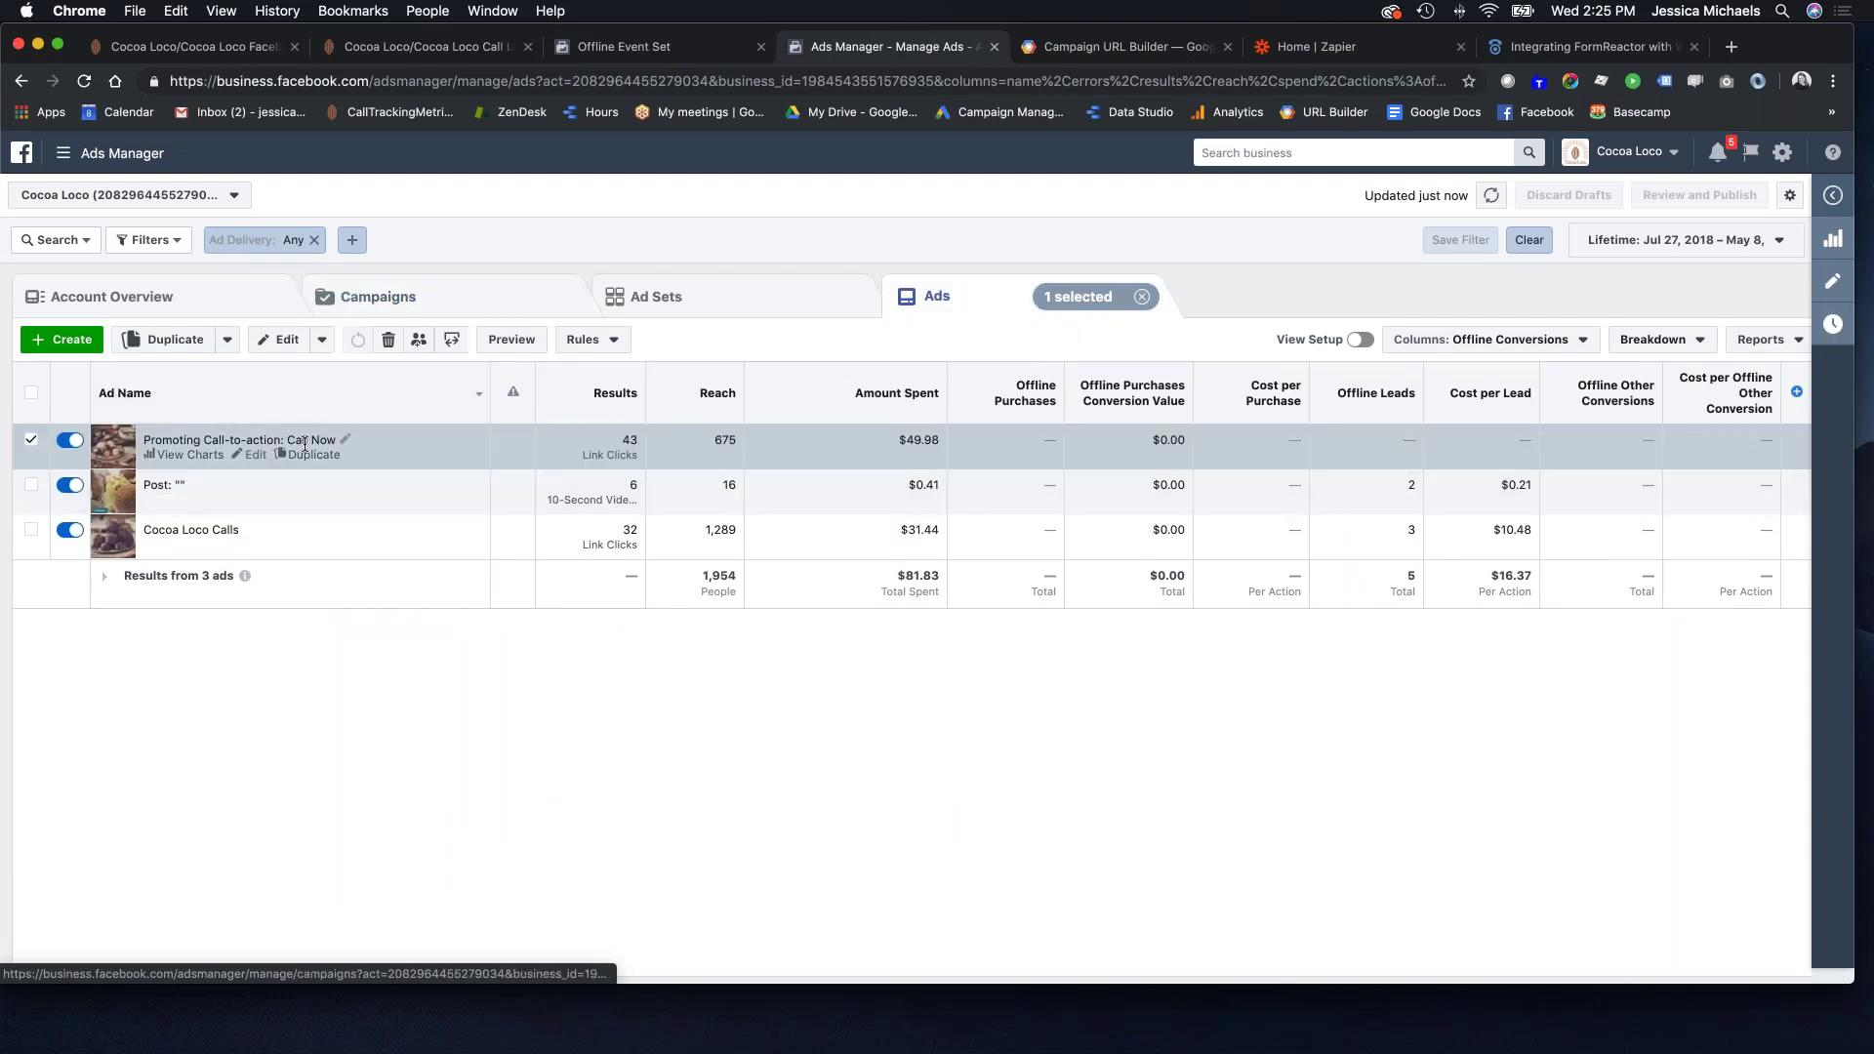
{"action": "left_click", "coordinate": [251, 455]}
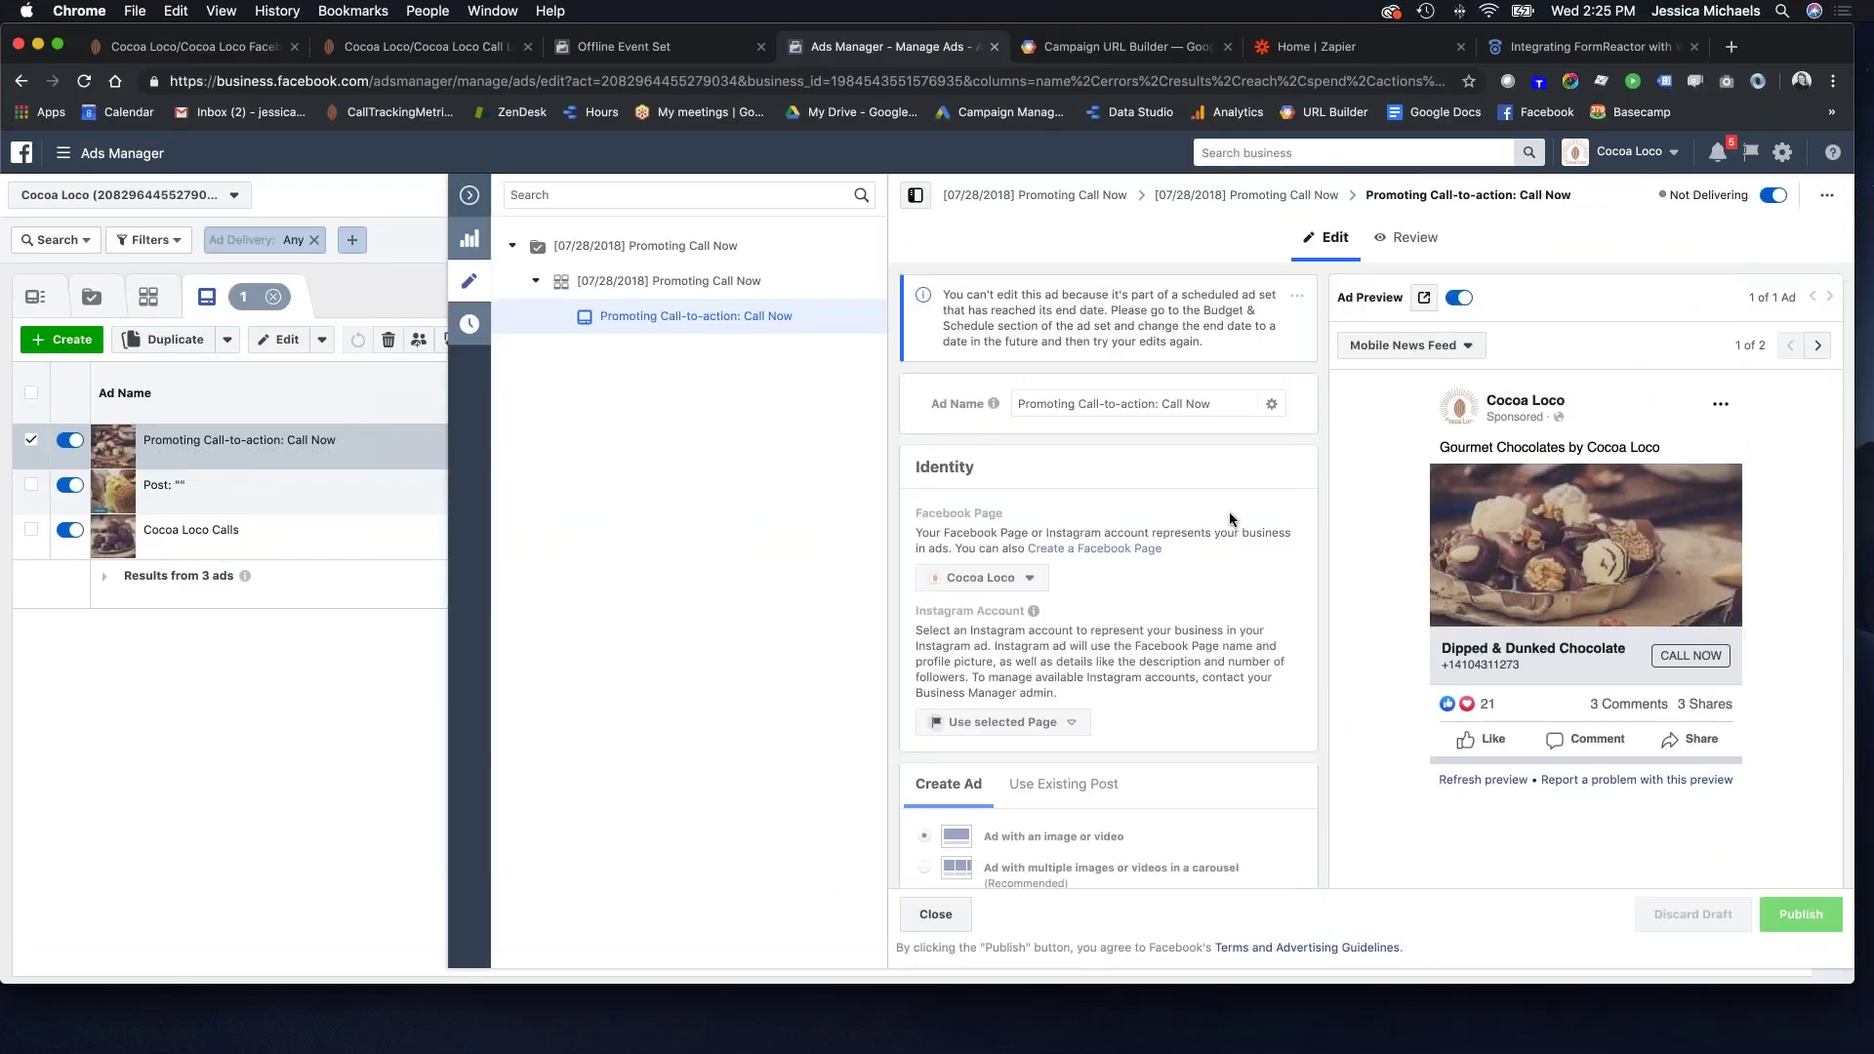
{"action": "scroll", "coordinate": [1146, 567], "scroll_direction": "down", "scroll_amount": 10}
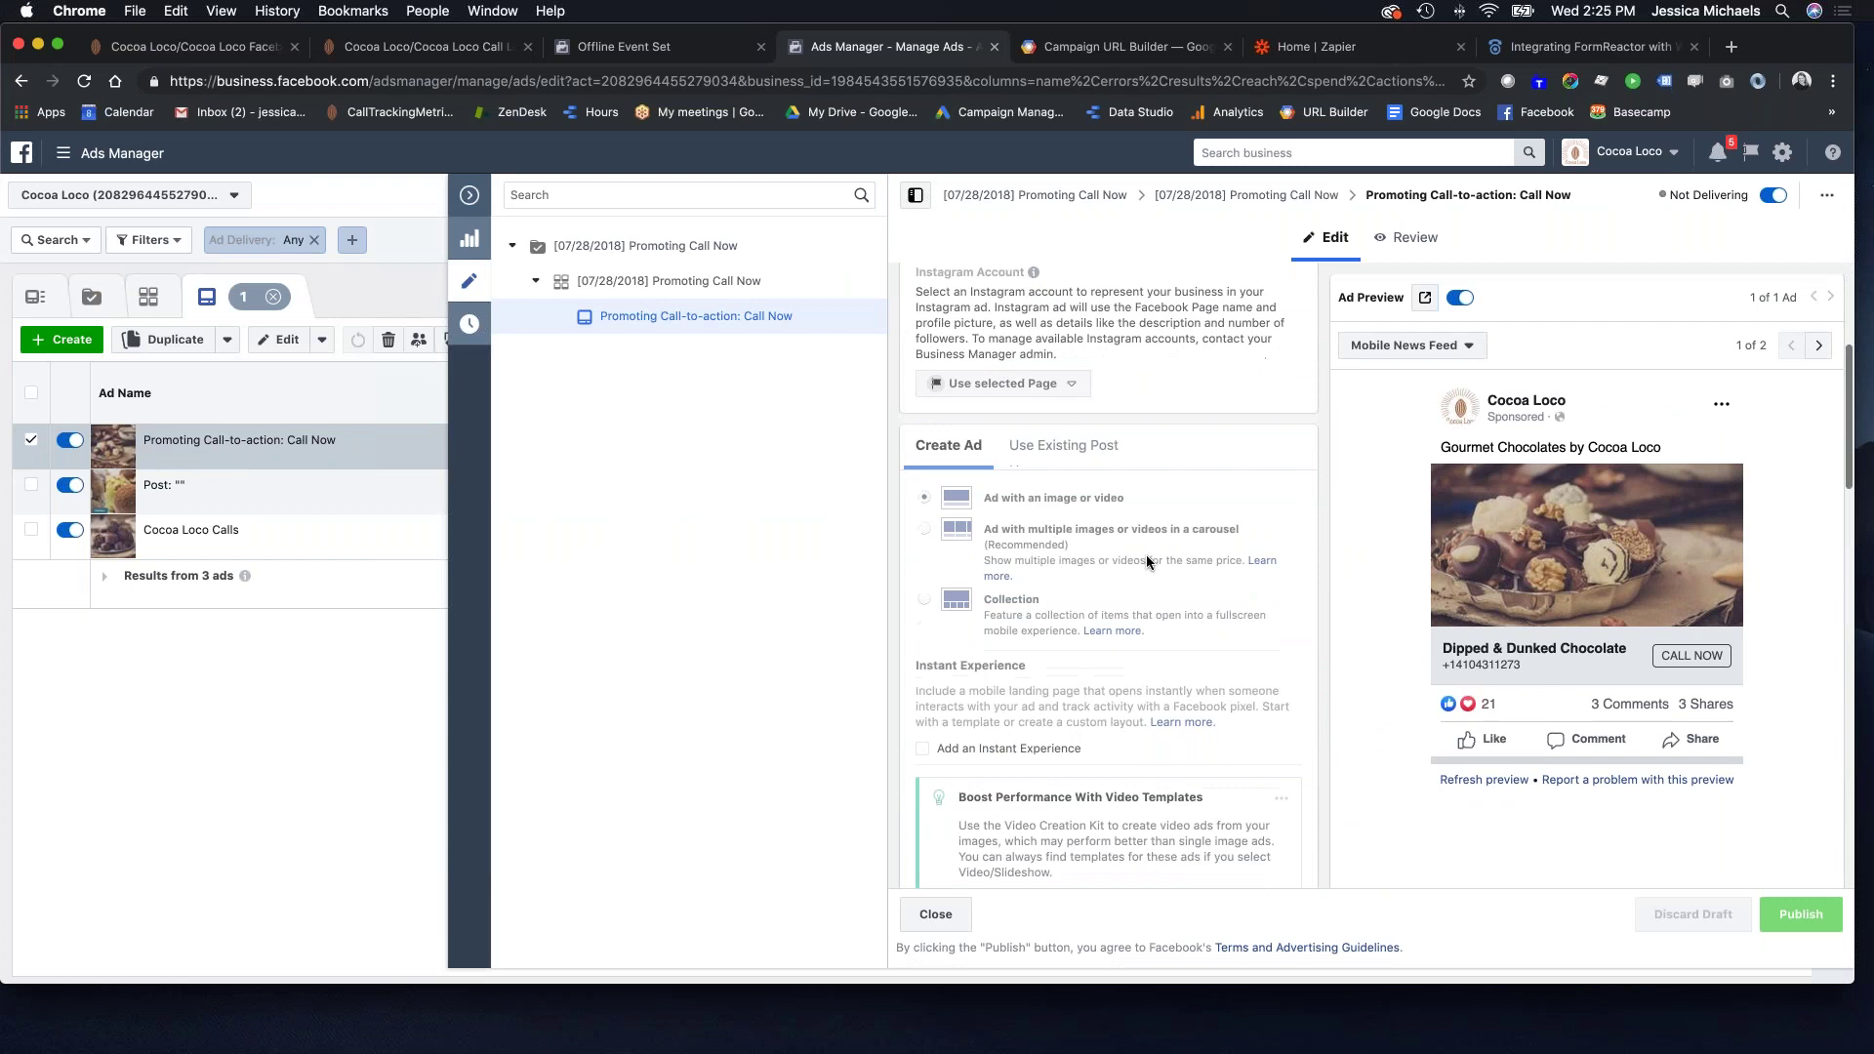
{"action": "scroll", "coordinate": [1142, 555], "scroll_direction": "down", "scroll_amount": 10}
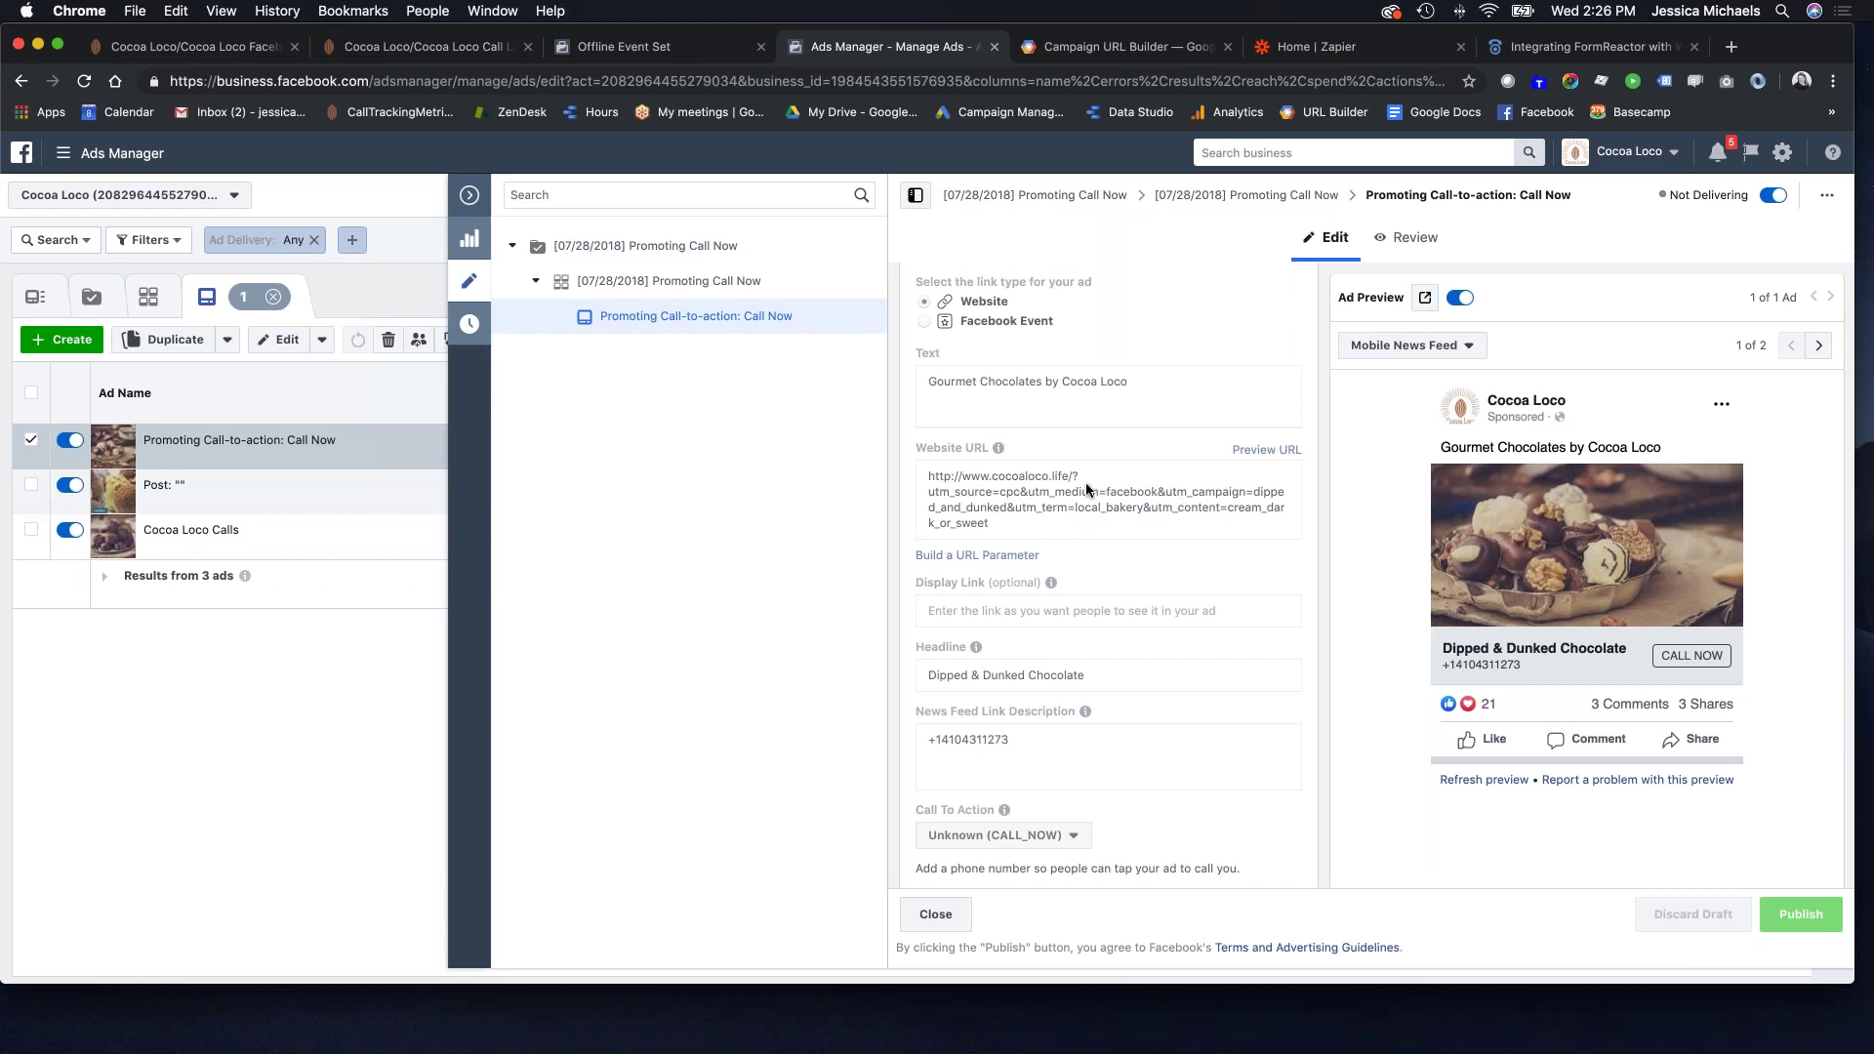
{"action": "scroll", "coordinate": [1093, 502], "scroll_direction": "down", "scroll_amount": 5}
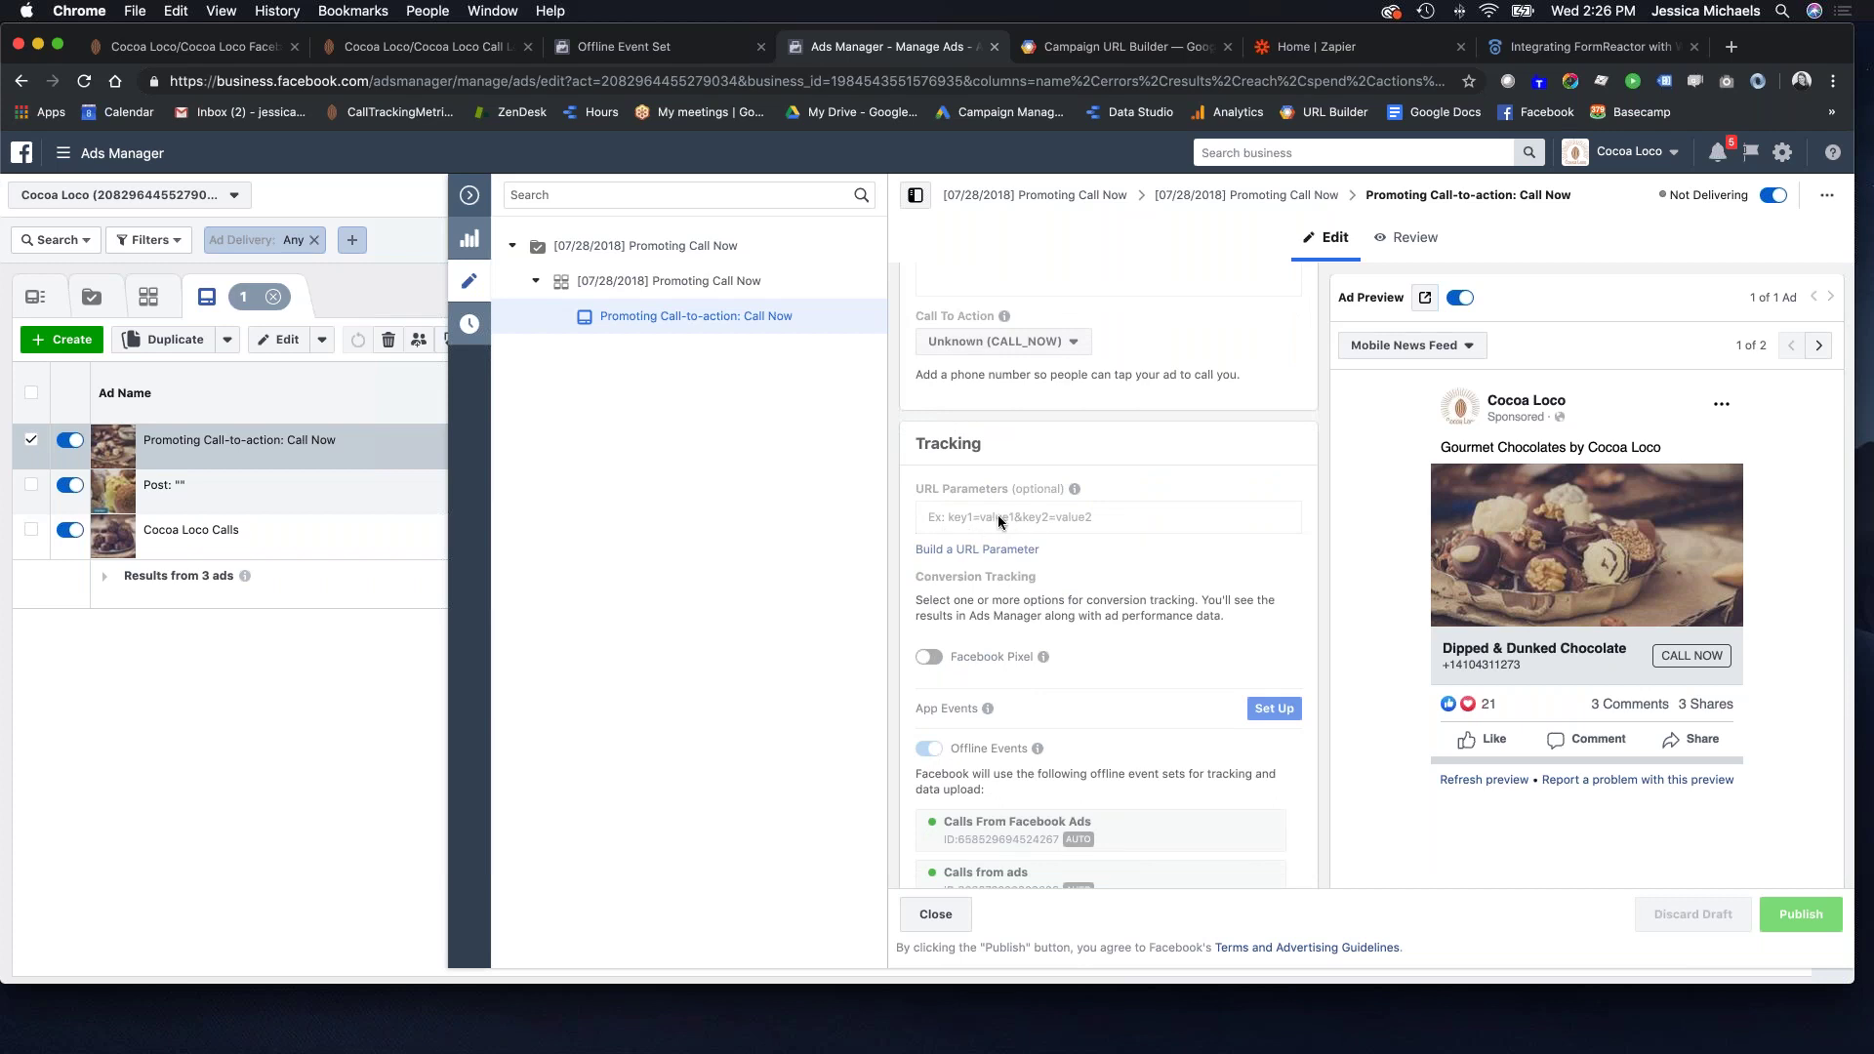
{"action": "scroll", "coordinate": [997, 513], "scroll_direction": "up", "scroll_amount": 3}
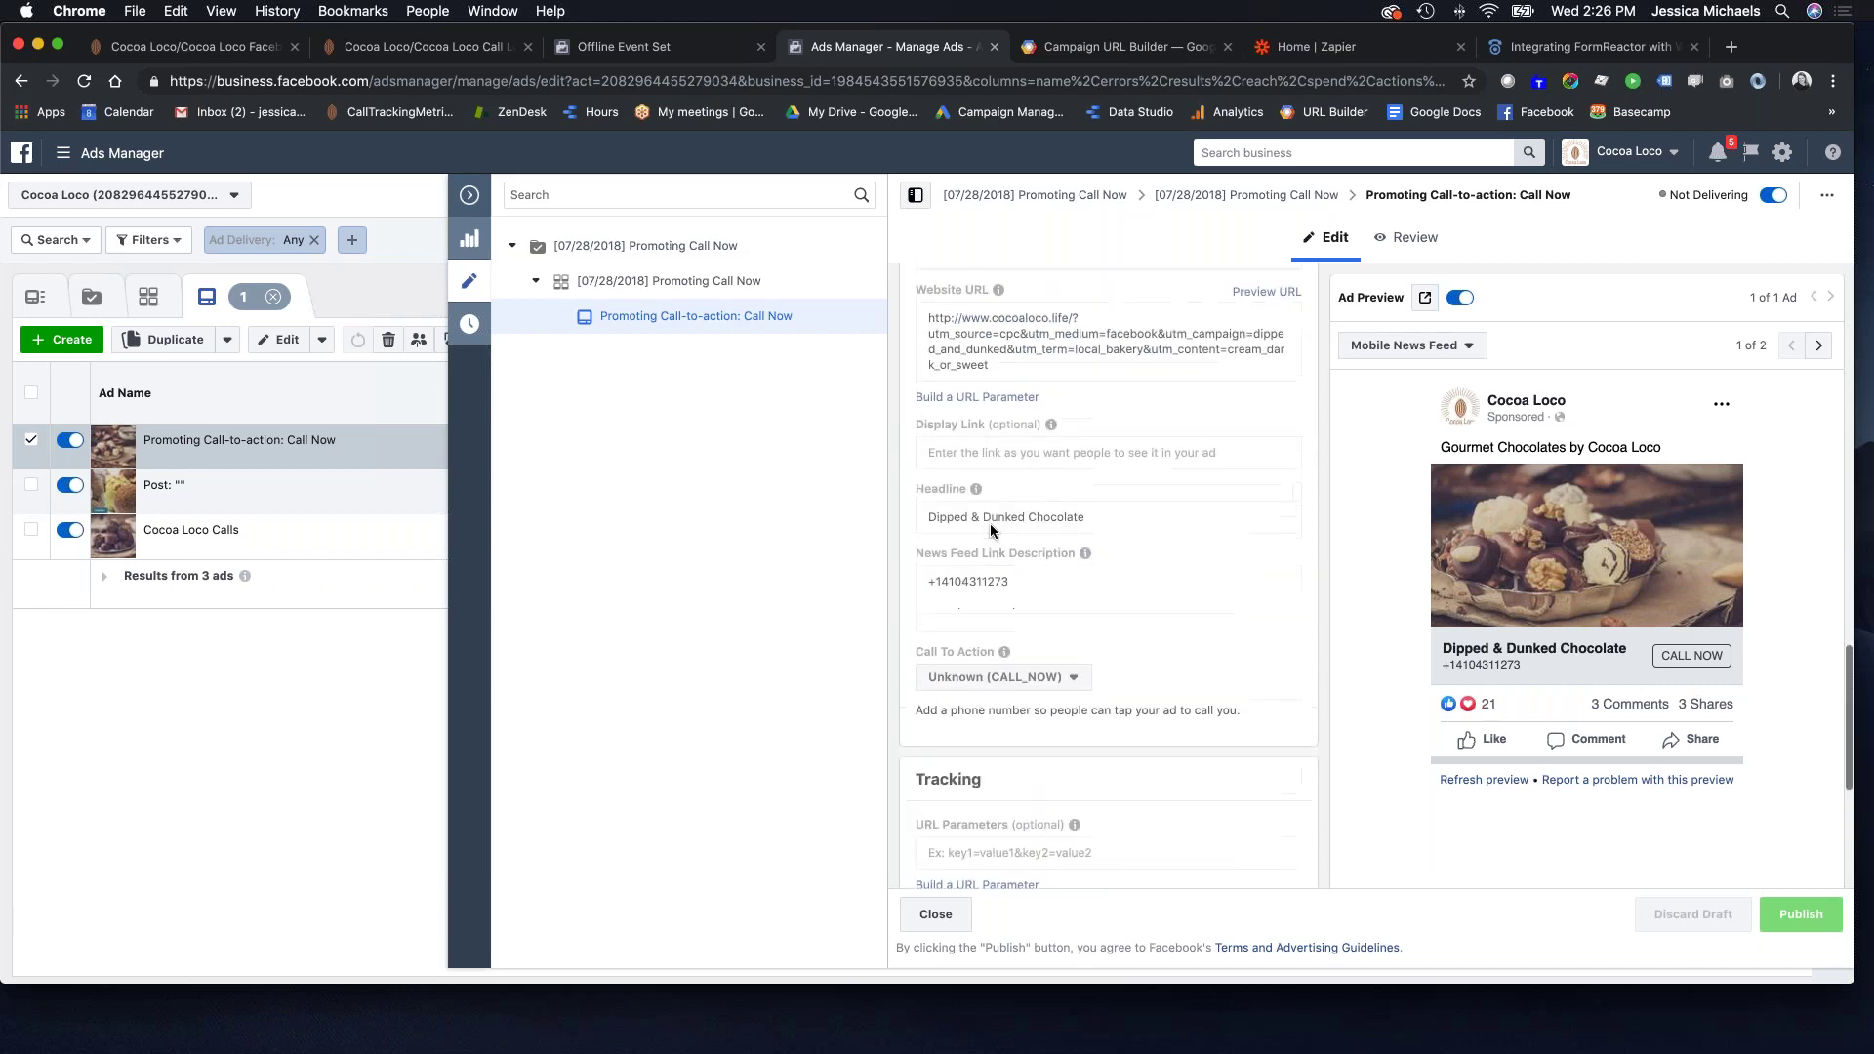
{"action": "scroll", "coordinate": [986, 517], "scroll_direction": "up", "scroll_amount": 1}
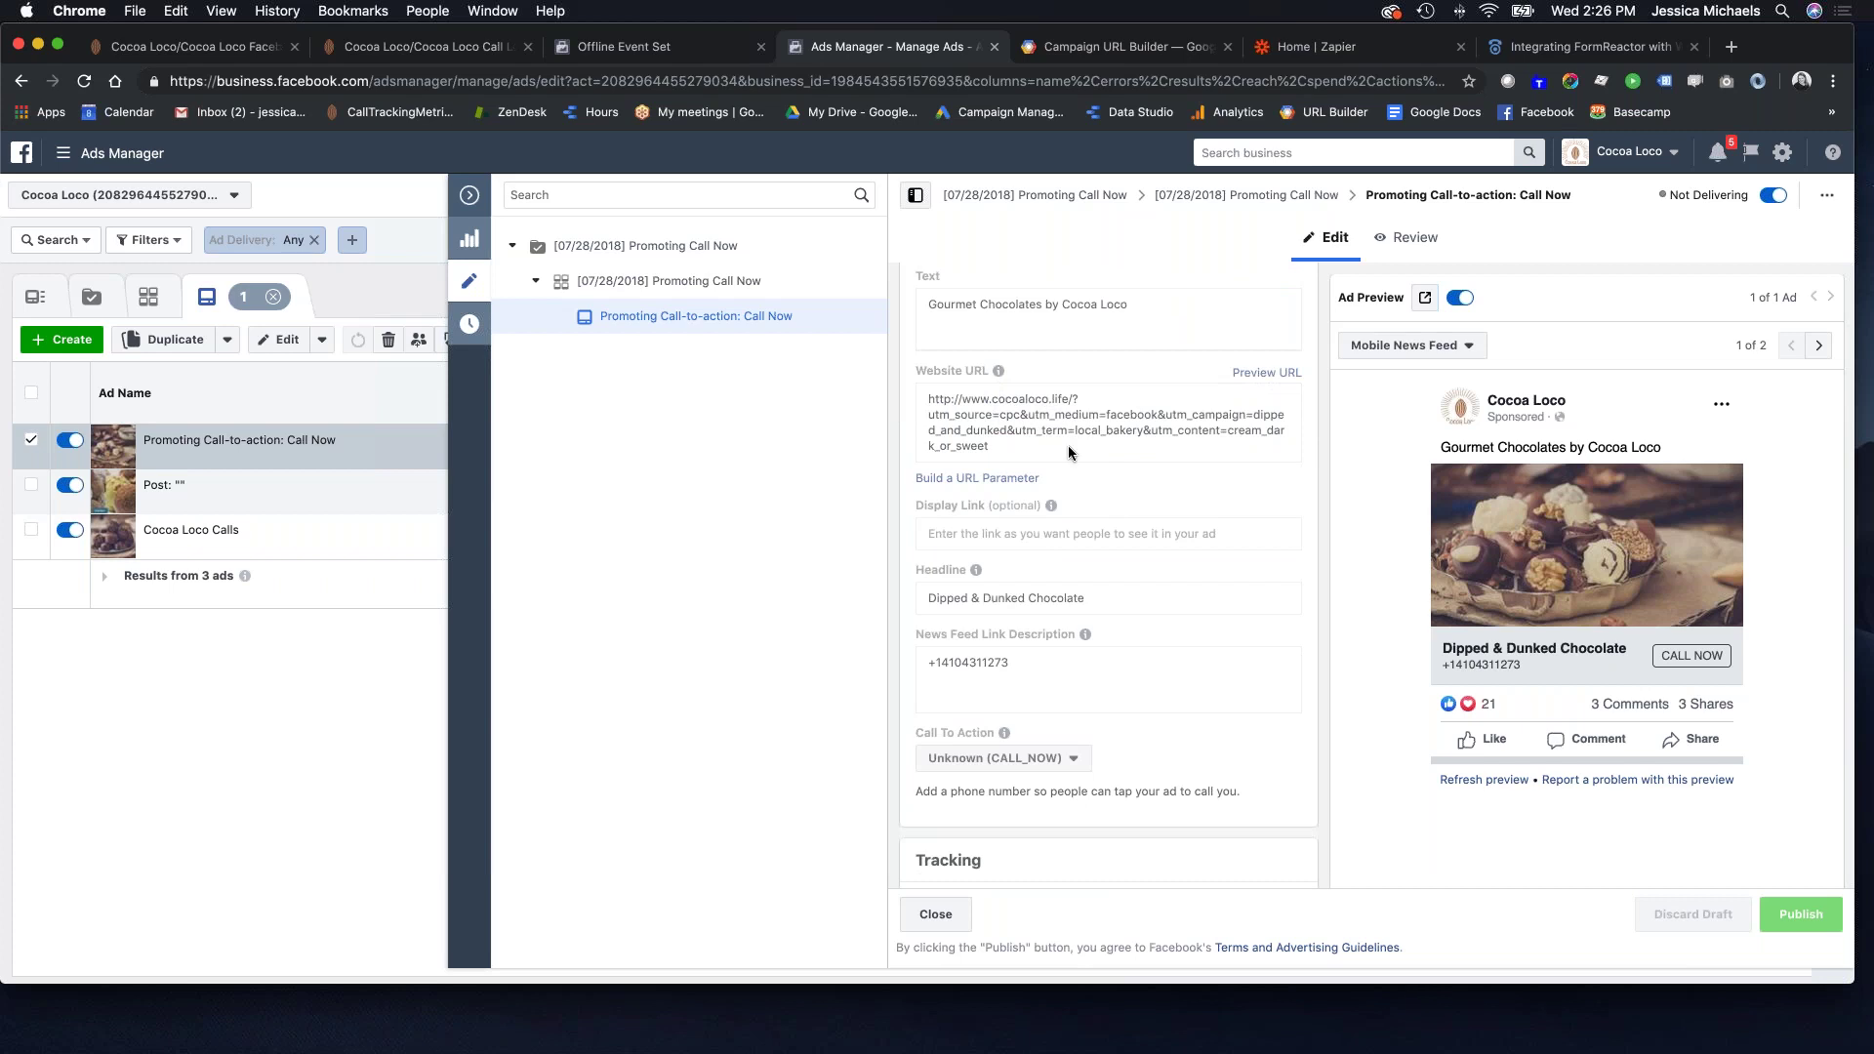
Switch to the Campaign URL Builder, review the campaign source, medium, name, term and content fields, and copy the generated campaign URL.
{"action": "left_click", "coordinate": [1137, 47]}
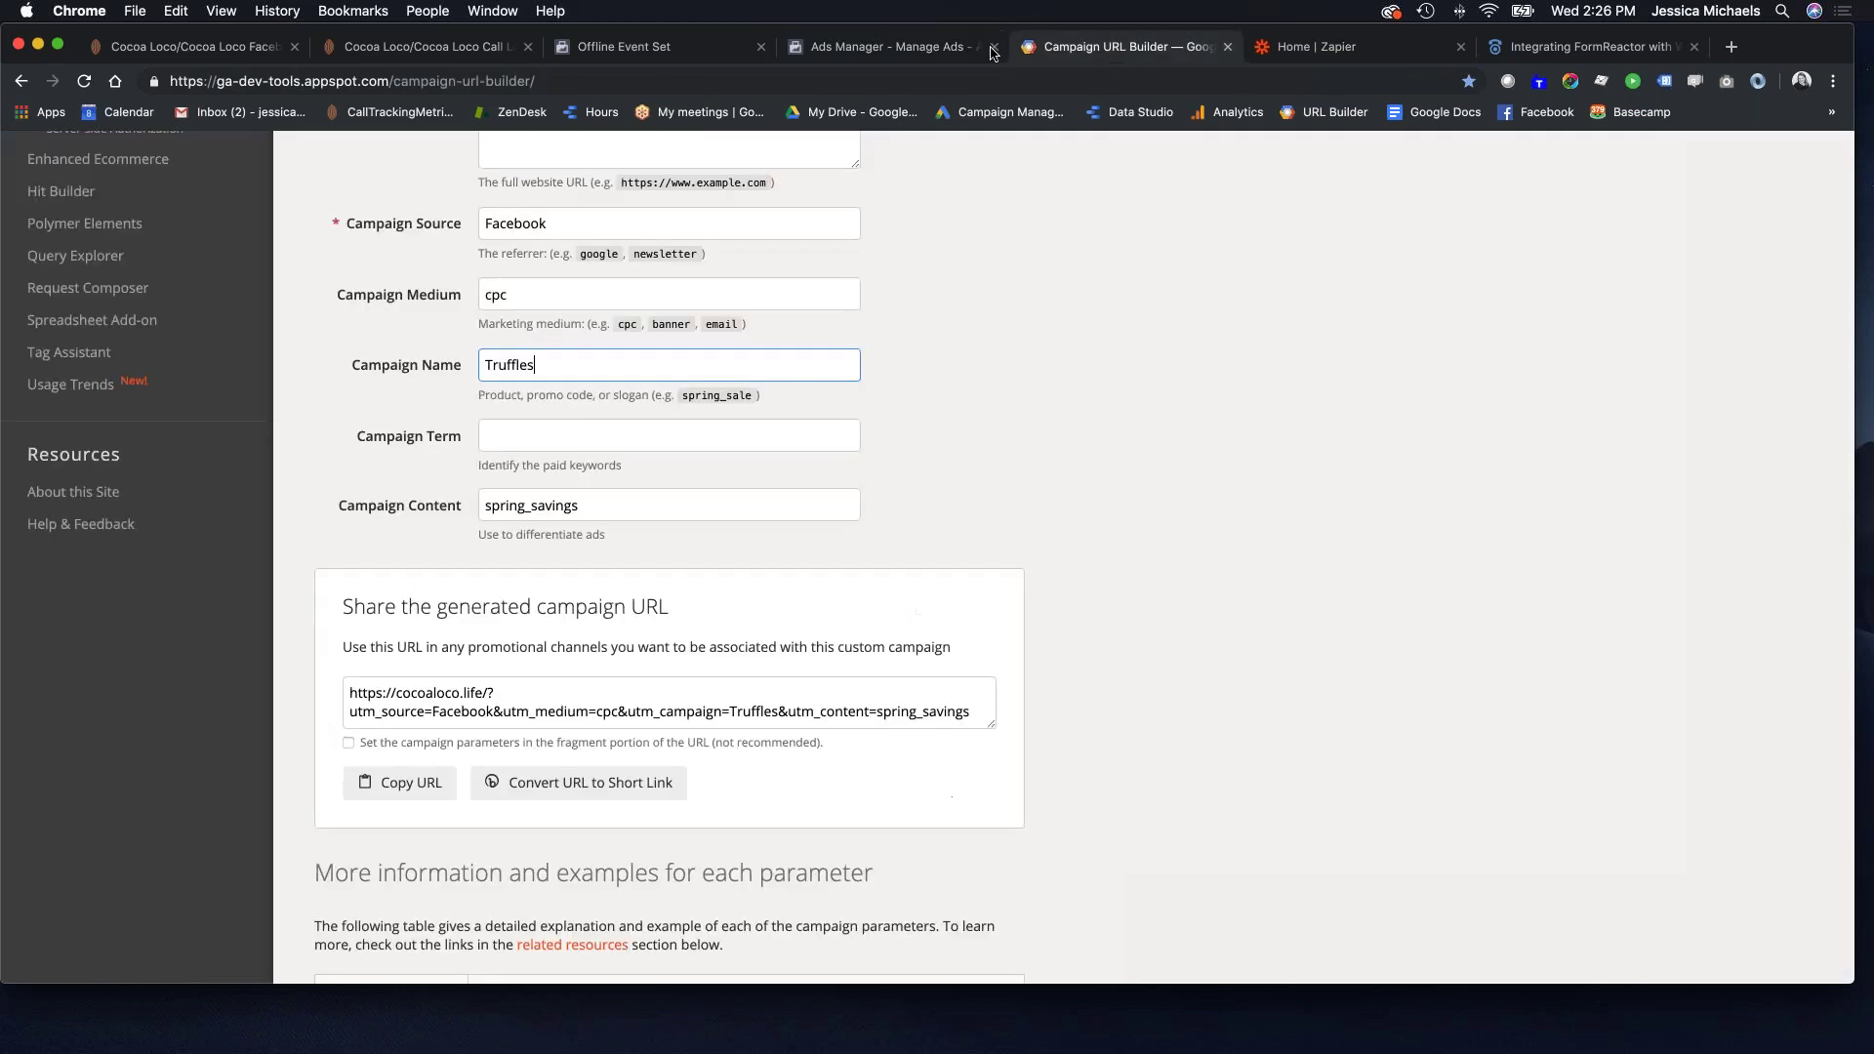
{"action": "left_click", "coordinate": [590, 77]}
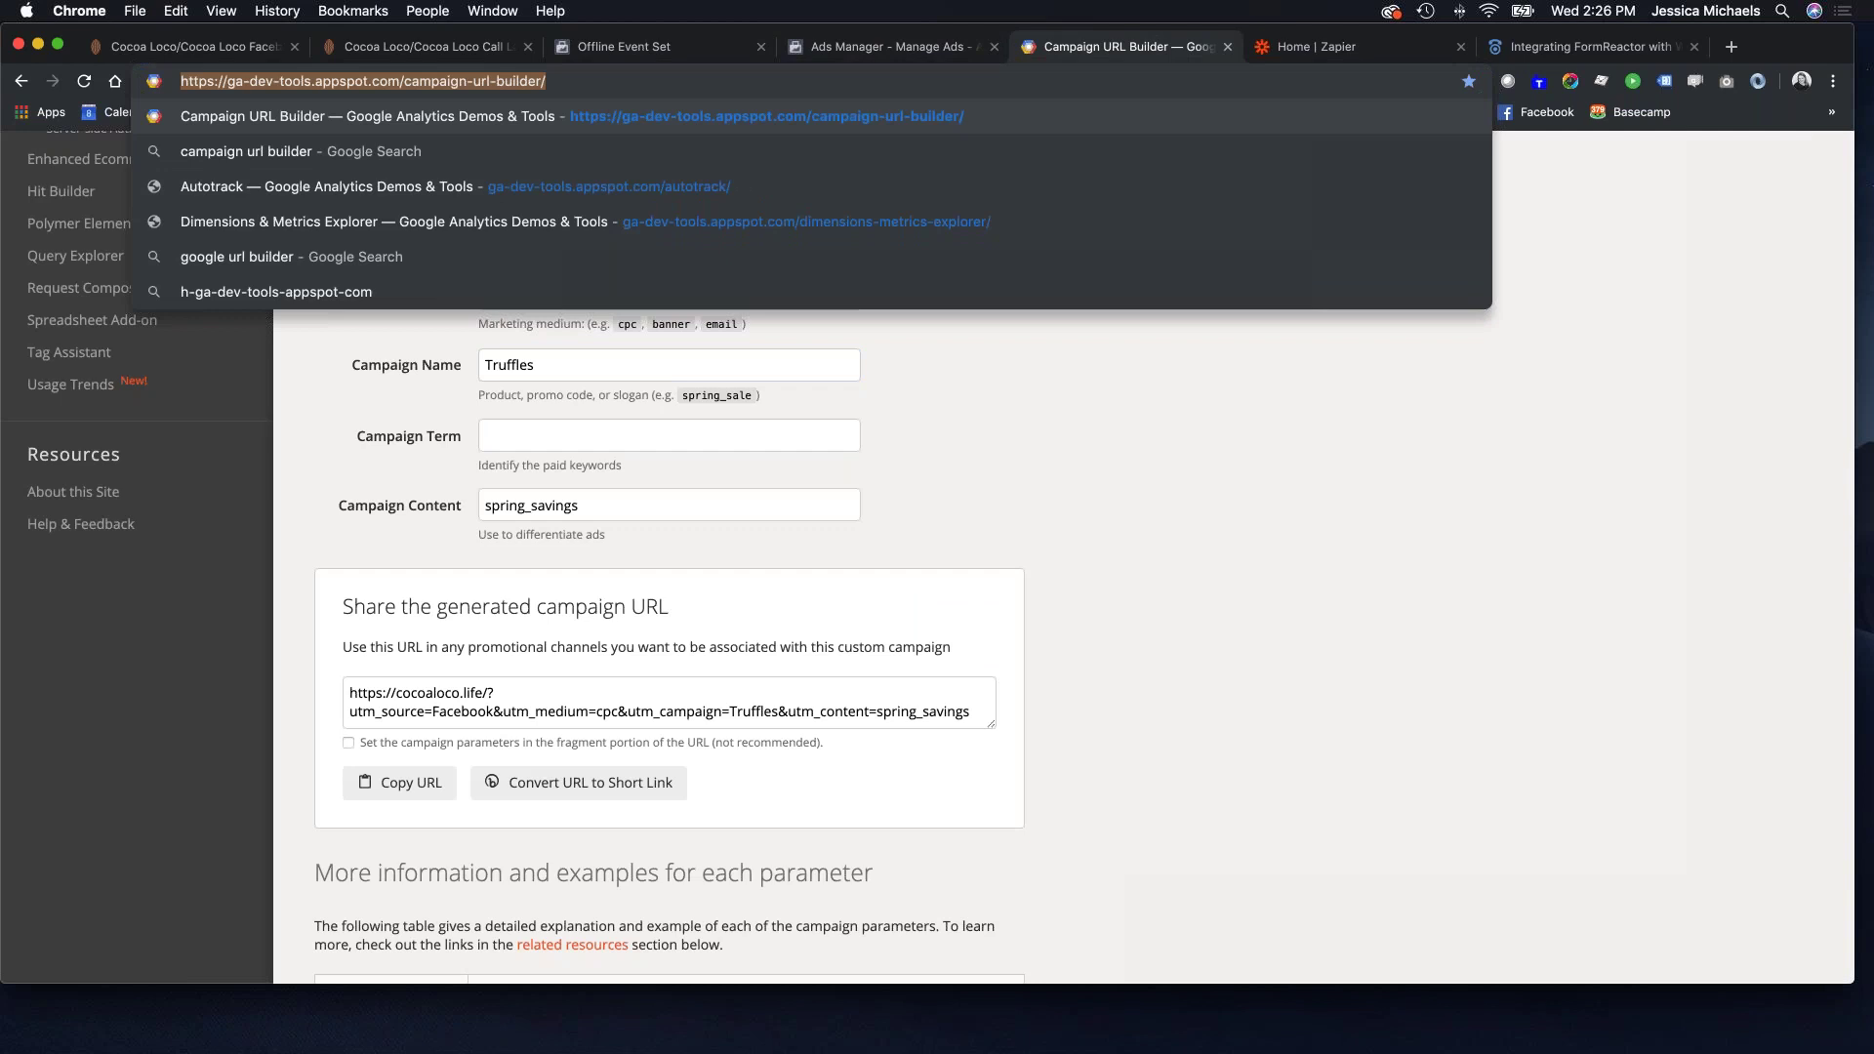
{"action": "key", "text": "super+Tab"}
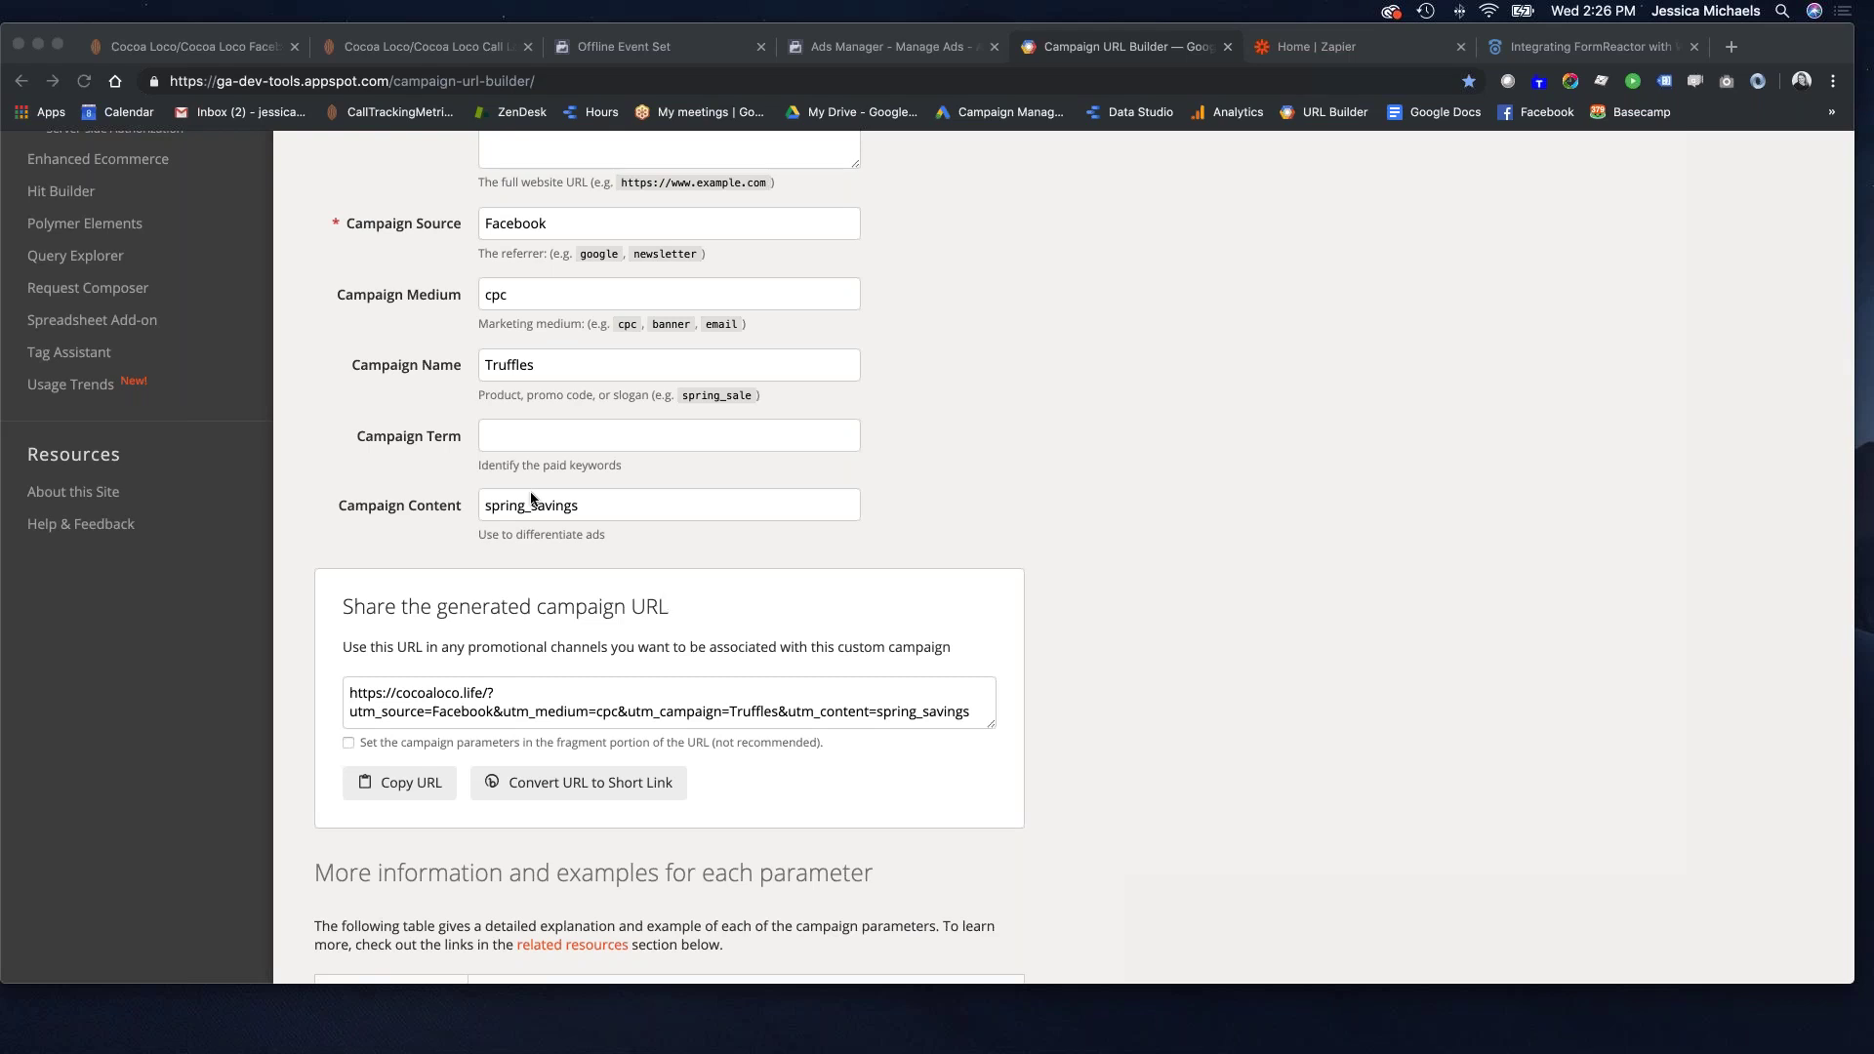
{"action": "scroll", "coordinate": [603, 477], "scroll_direction": "up", "scroll_amount": 5}
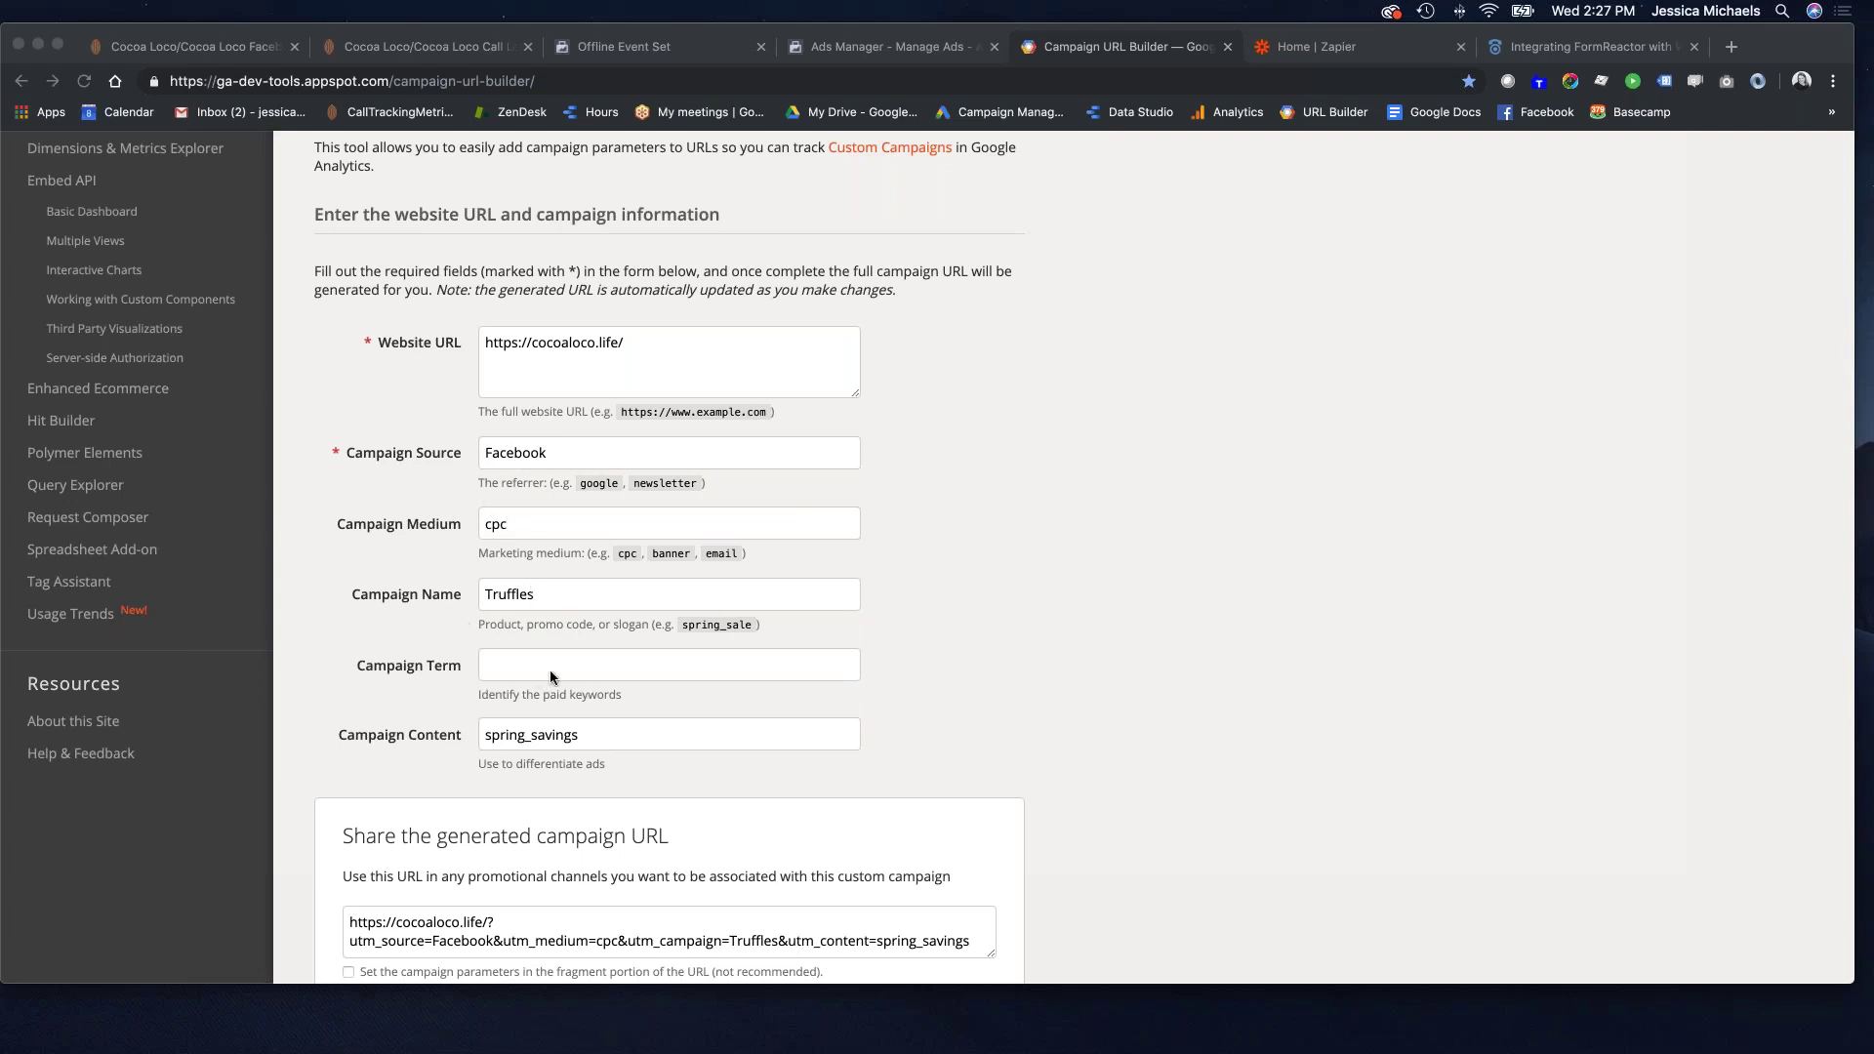
{"action": "key", "text": "super+l"}
{"action": "left_click", "coordinate": [513, 665]}
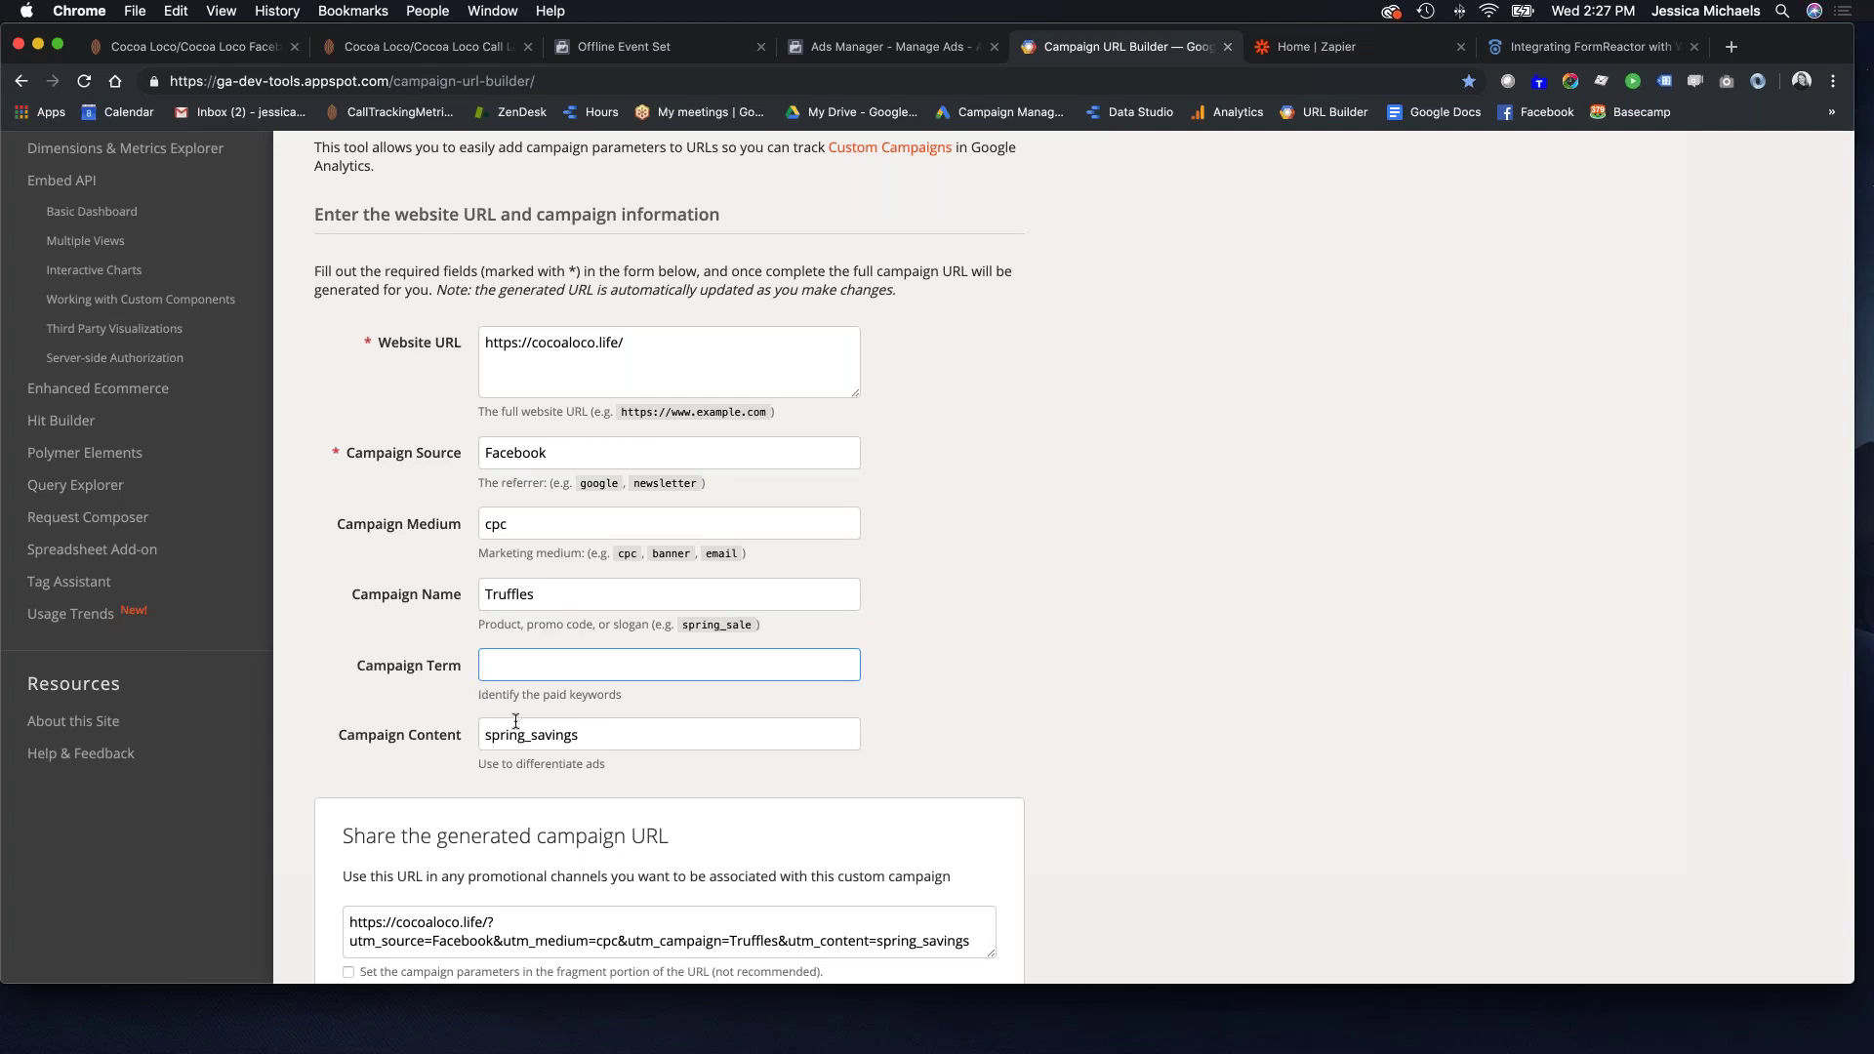
{"action": "left_click_drag", "start_coordinate": [493, 737], "coordinate": [676, 744]}
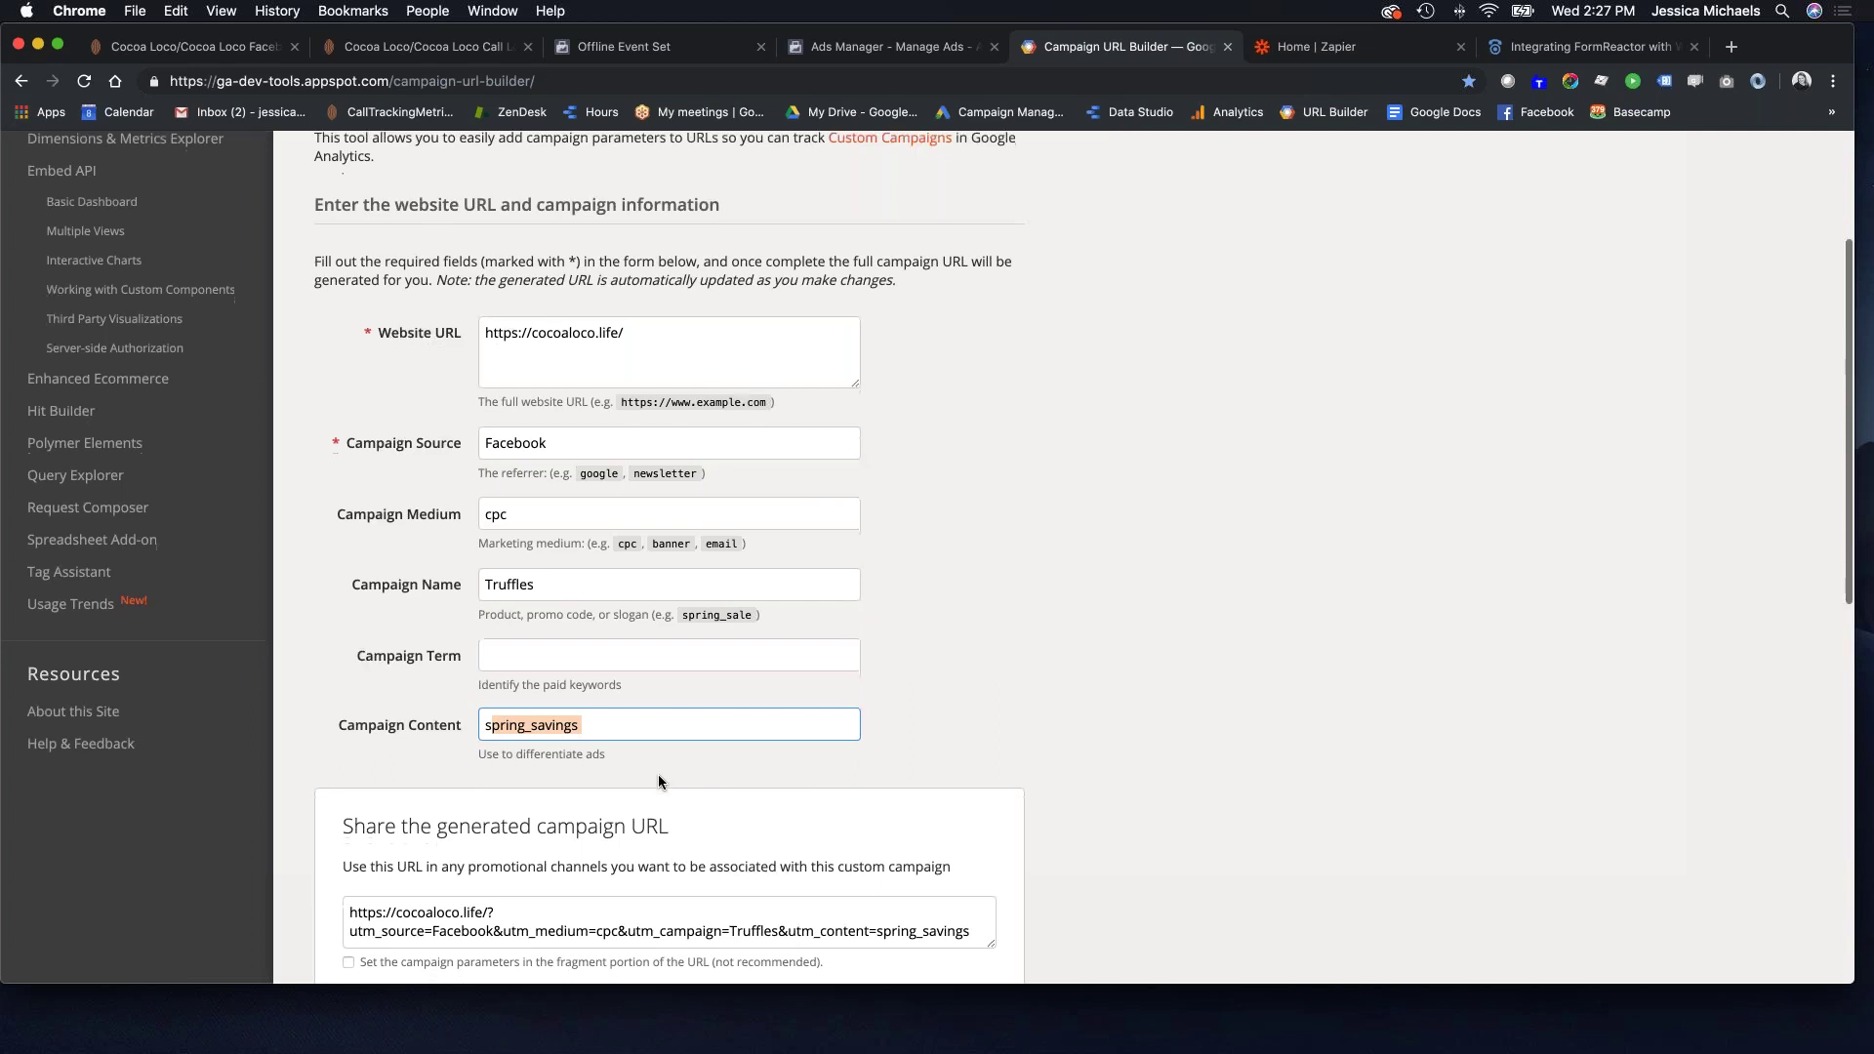
{"action": "scroll", "coordinate": [687, 567], "scroll_direction": "down", "scroll_amount": 5}
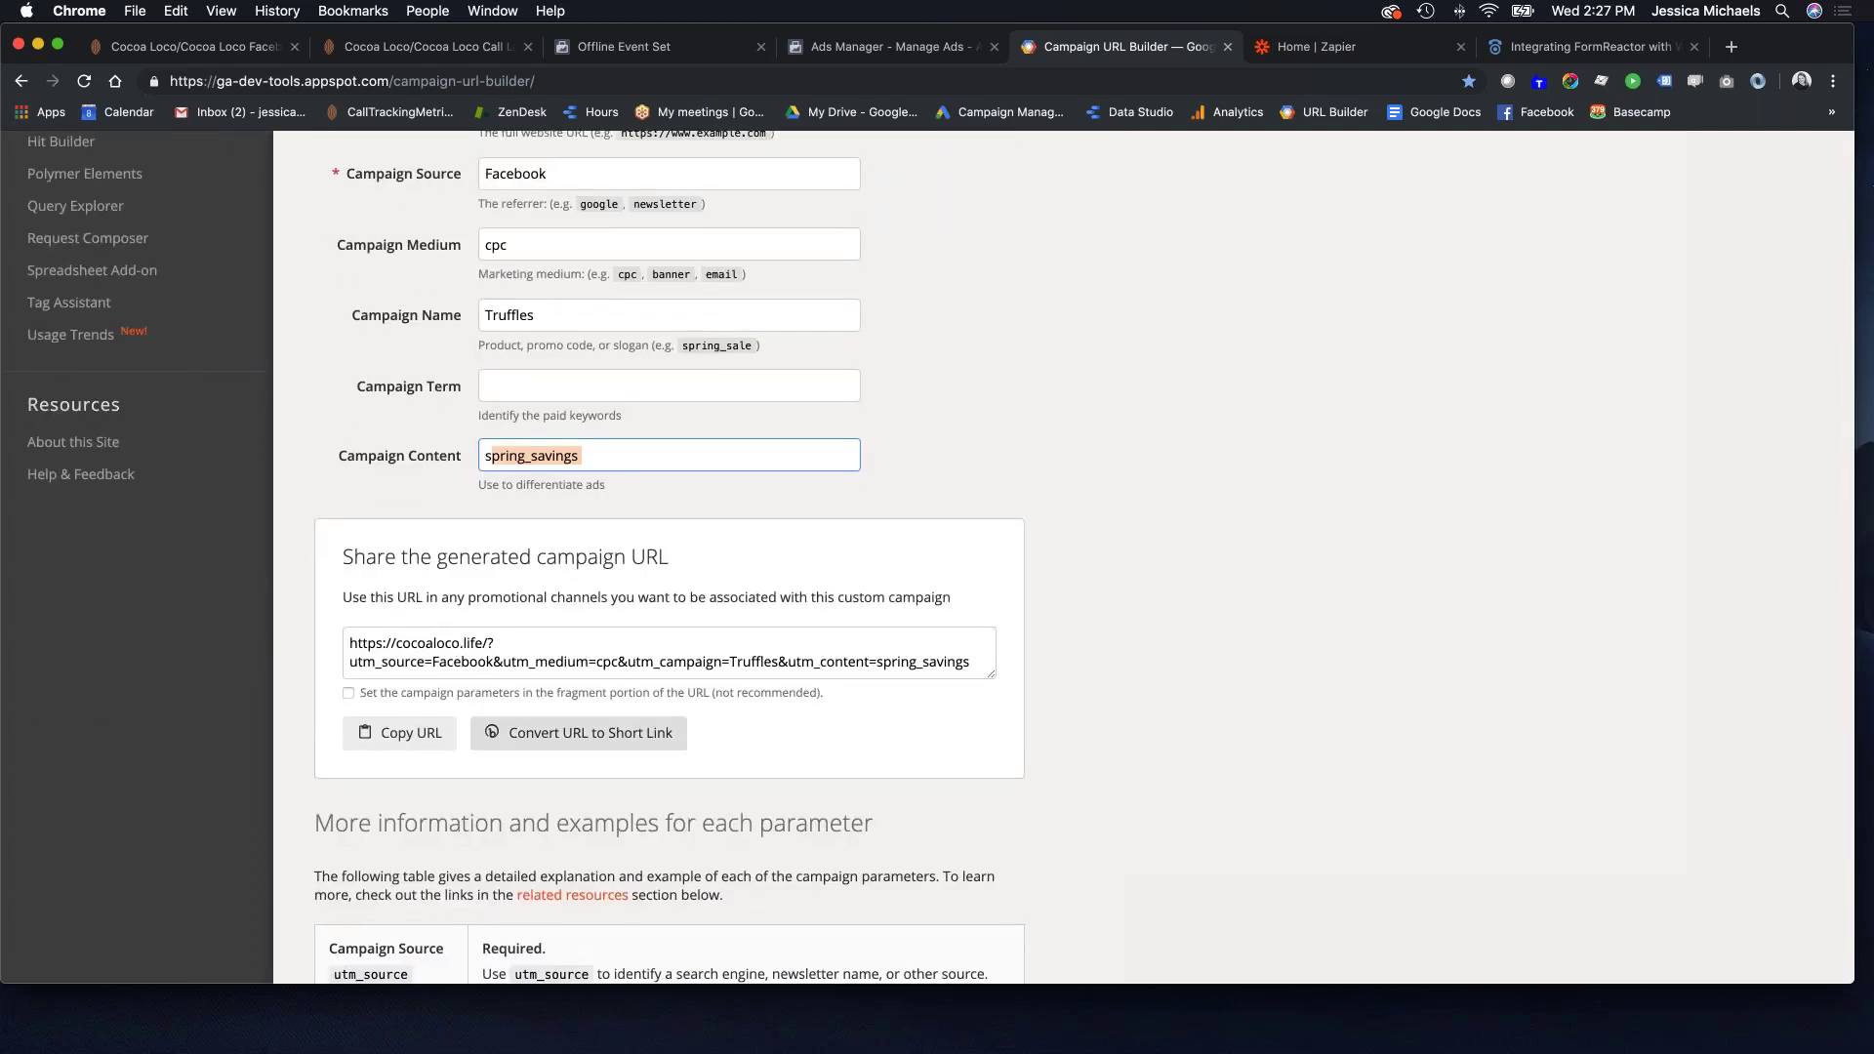
{"action": "left_click", "coordinate": [422, 740]}
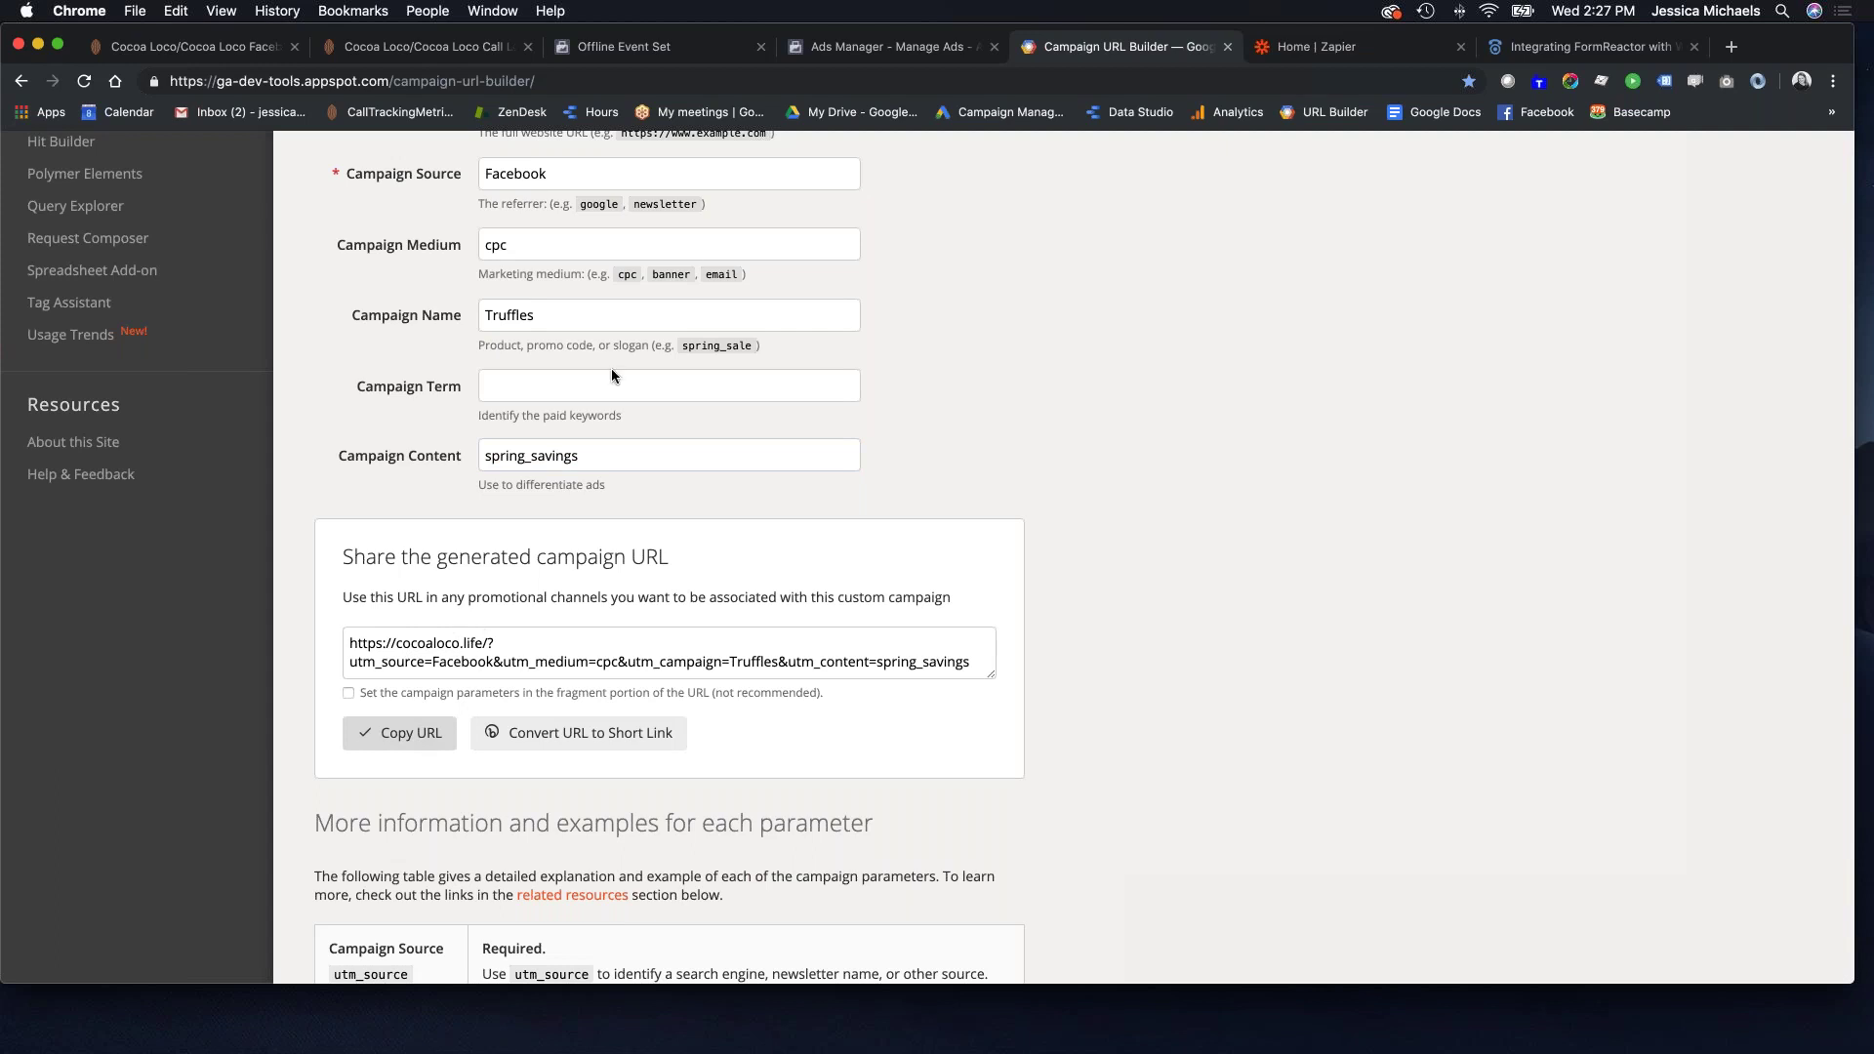
Return to the ad's Website URL in Ads Manager, and compare it with the call's advertising data in the CallTrackingMetrics visitor detail.
{"action": "left_click", "coordinate": [890, 49]}
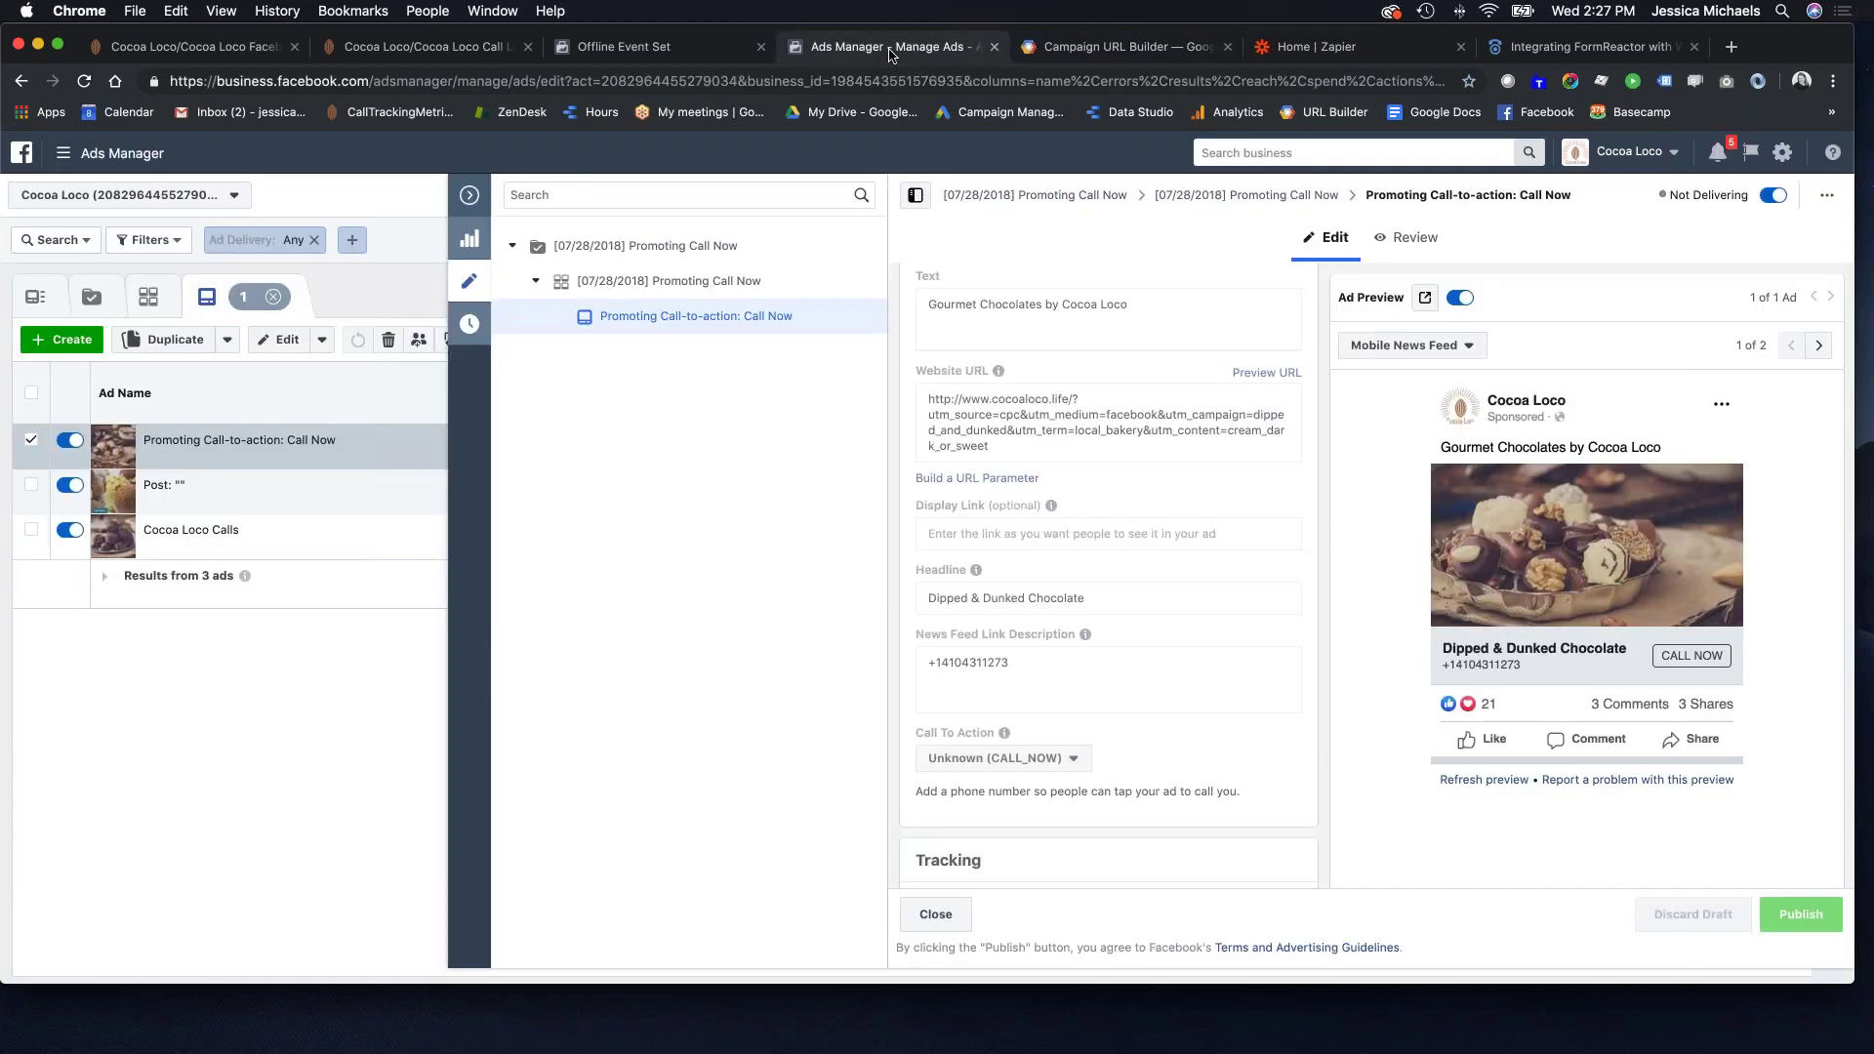
{"action": "triple_click", "coordinate": [1076, 438]}
{"action": "left_click", "coordinate": [1082, 438]}
{"action": "left_click", "coordinate": [449, 46]}
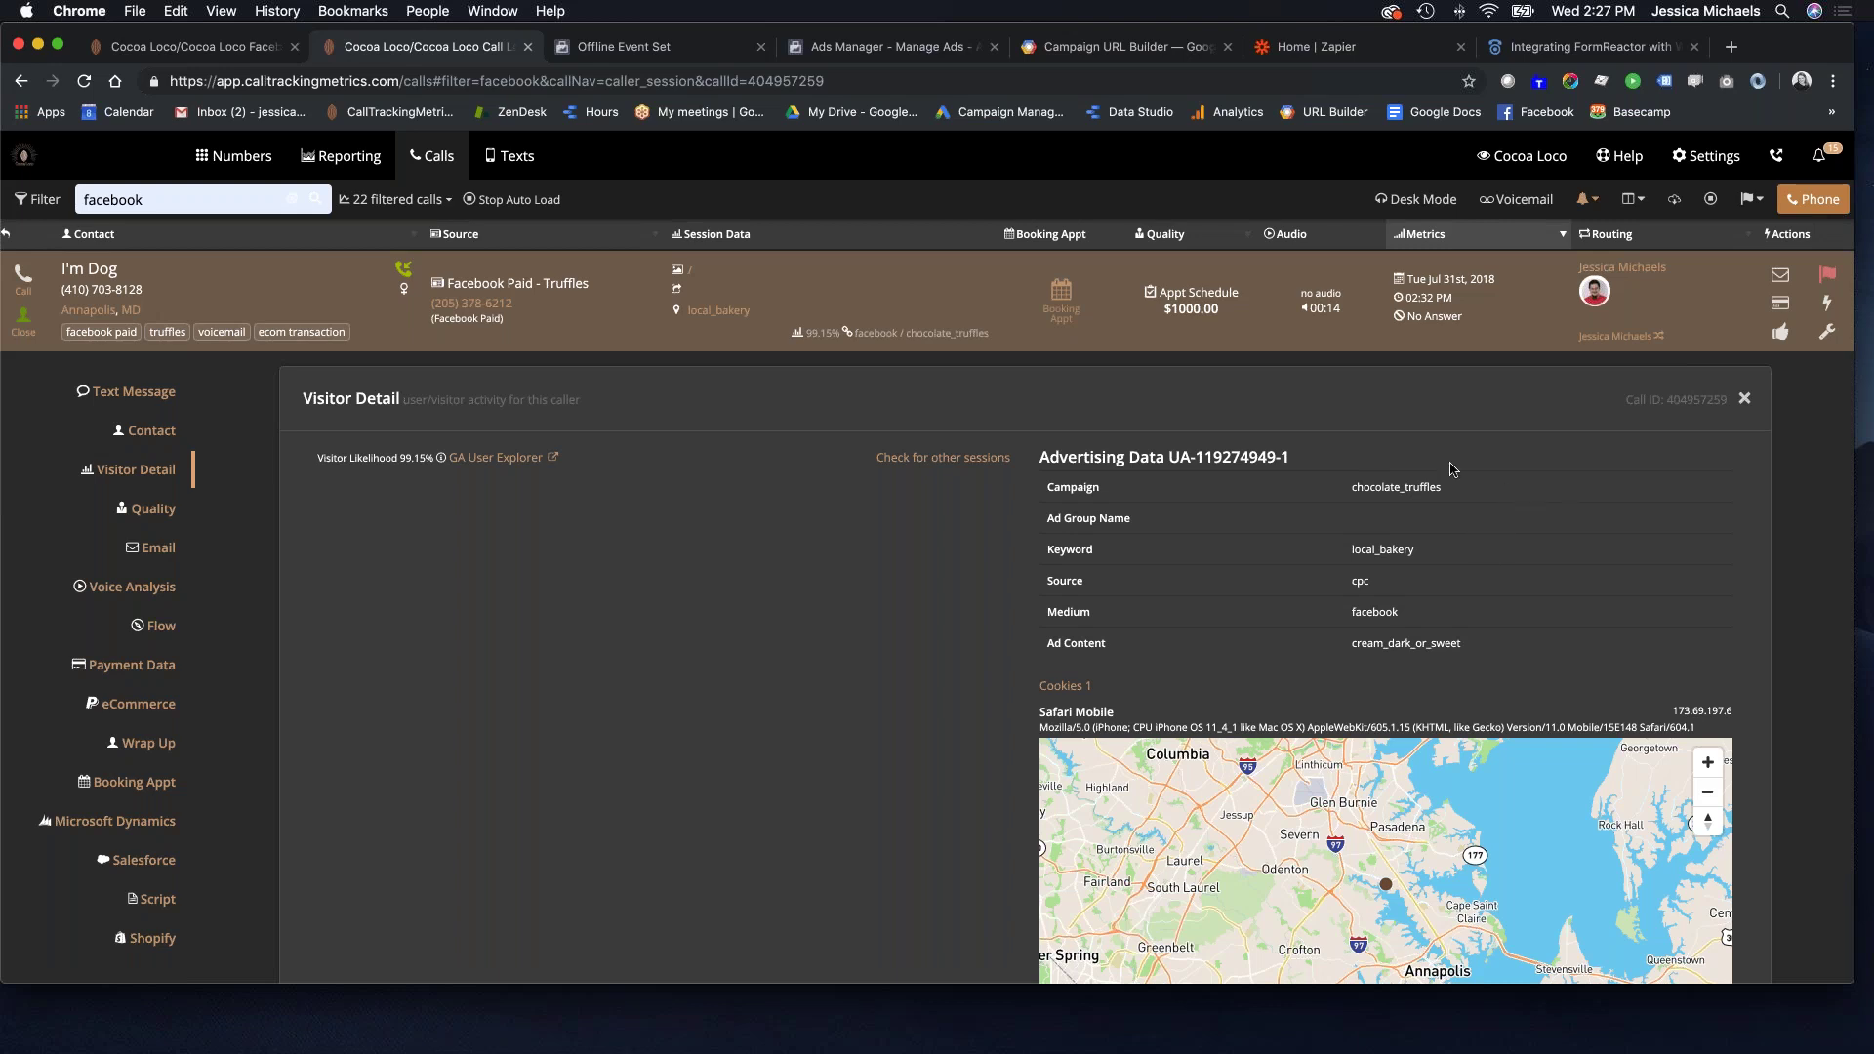
Go back to Facebook Ads Manager and close the ad's editing pane to return to the ads list.
{"action": "left_click", "coordinate": [641, 58]}
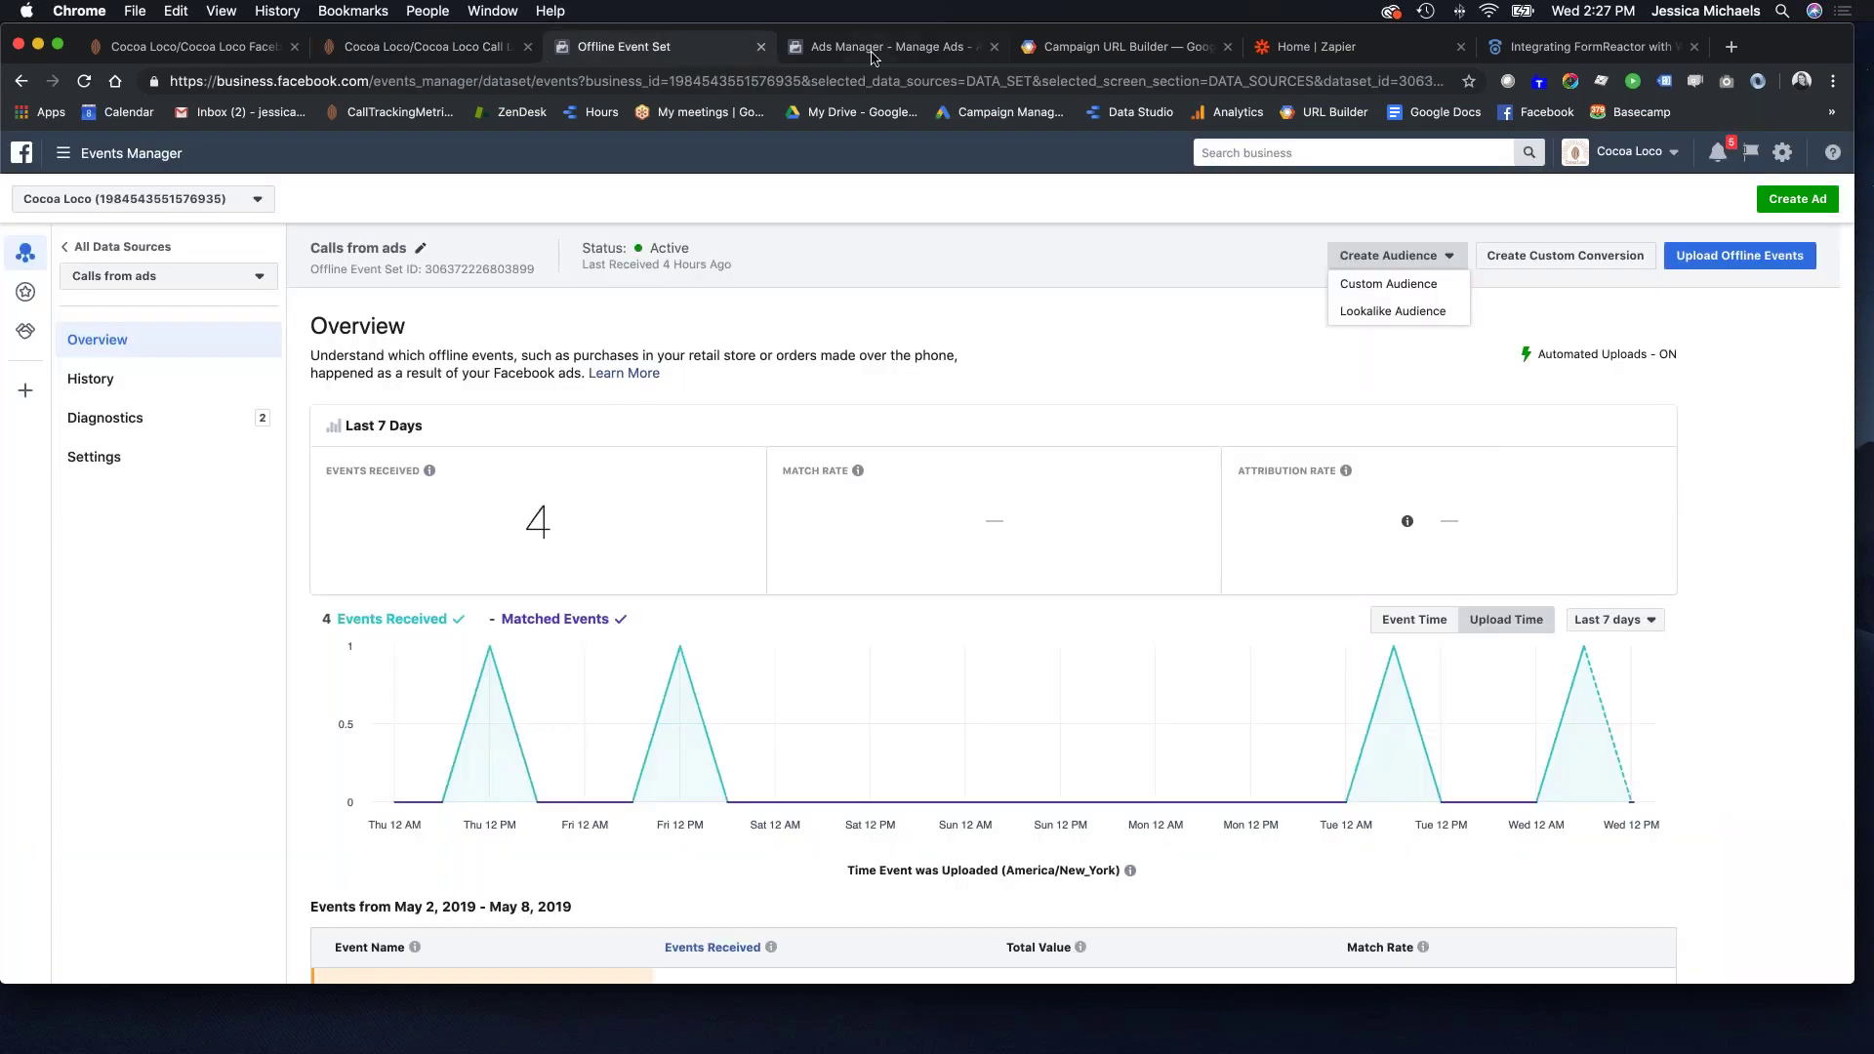
{"action": "left_click", "coordinate": [871, 54]}
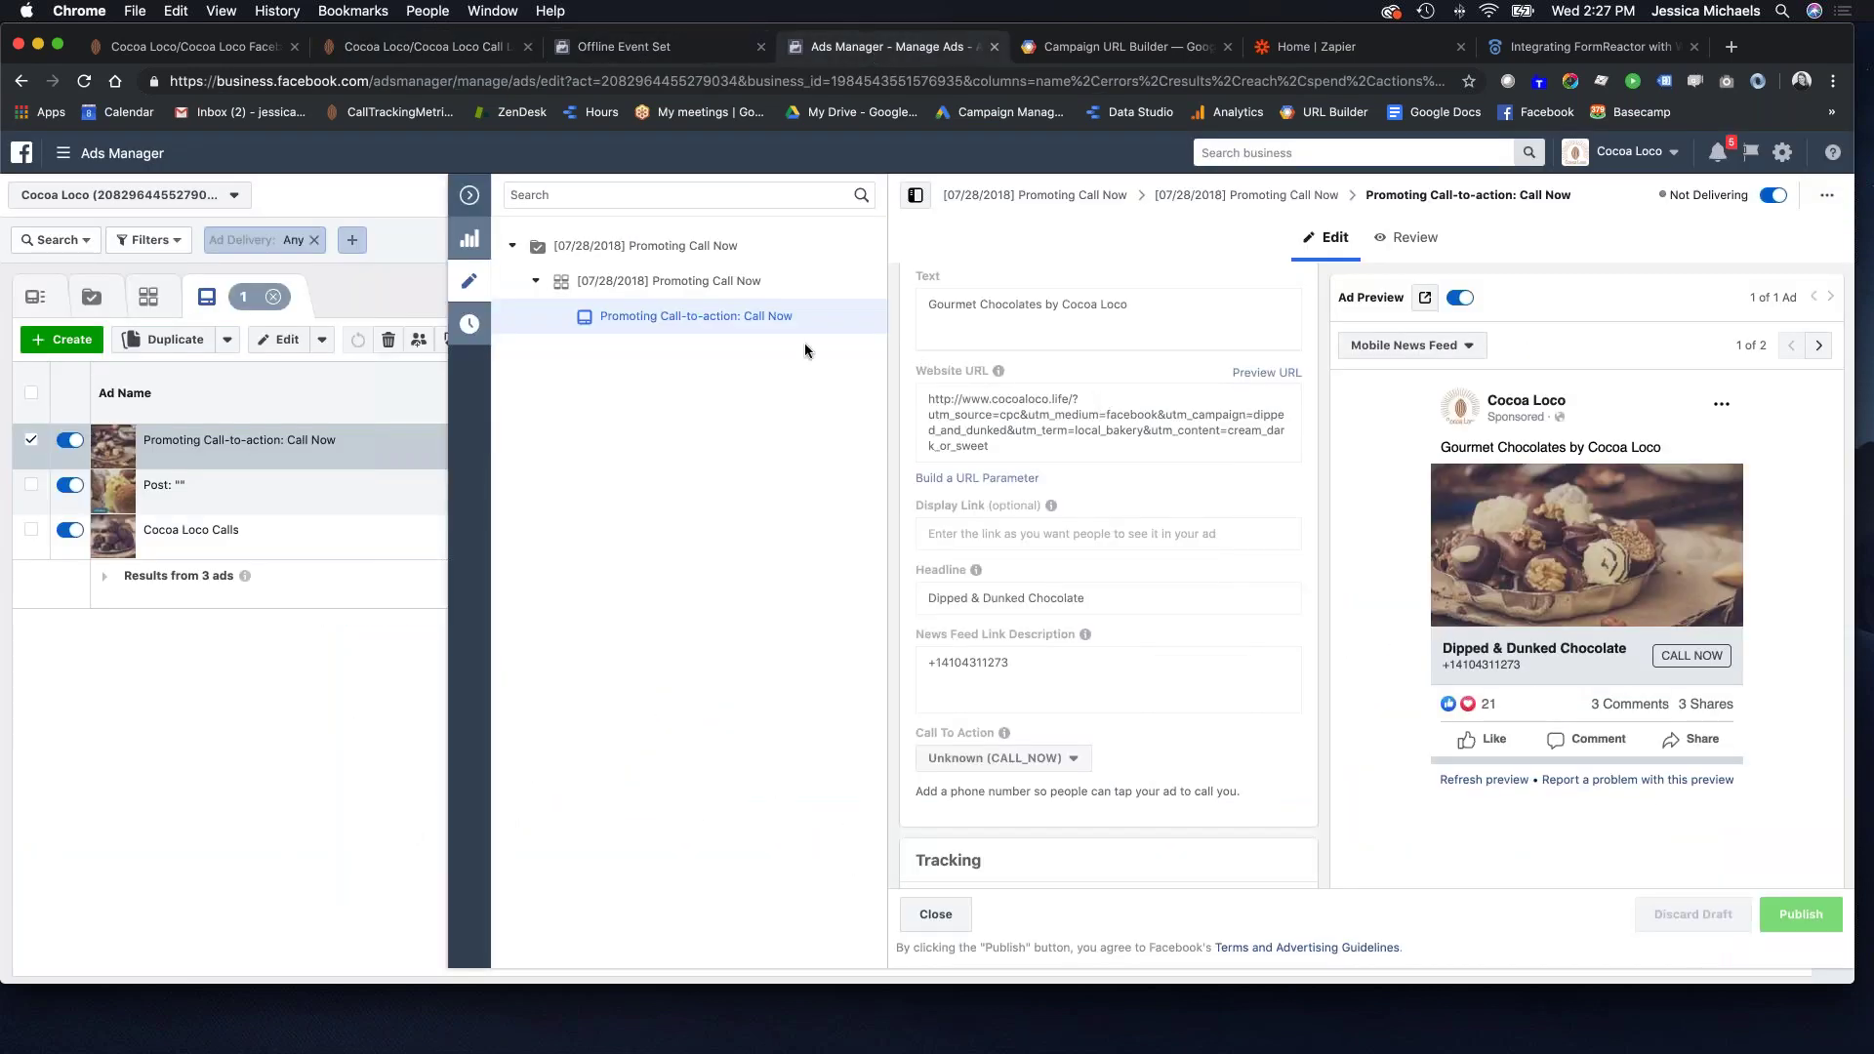
{"action": "left_click", "coordinate": [468, 198]}
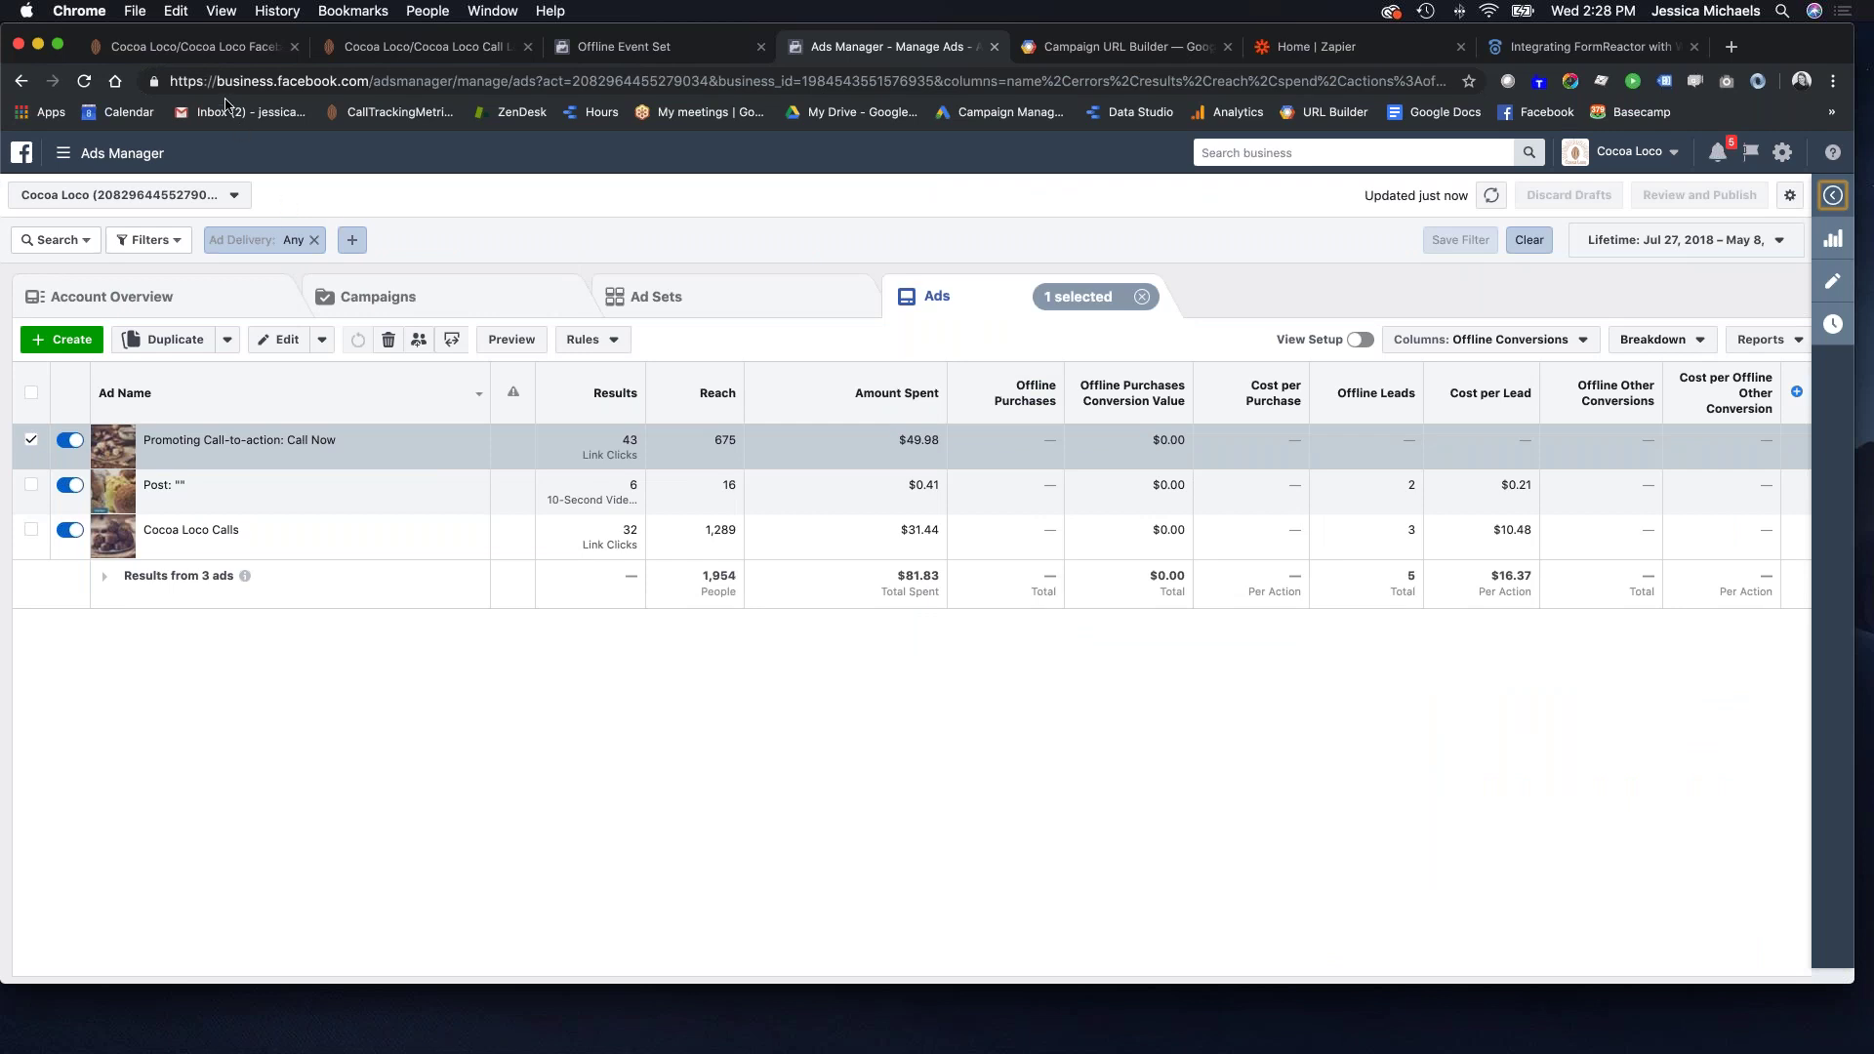
Switch to CallTrackingMetrics and open the "Facebook Form" entry from the second page of FormReactors for editing.
{"action": "left_click", "coordinate": [223, 46]}
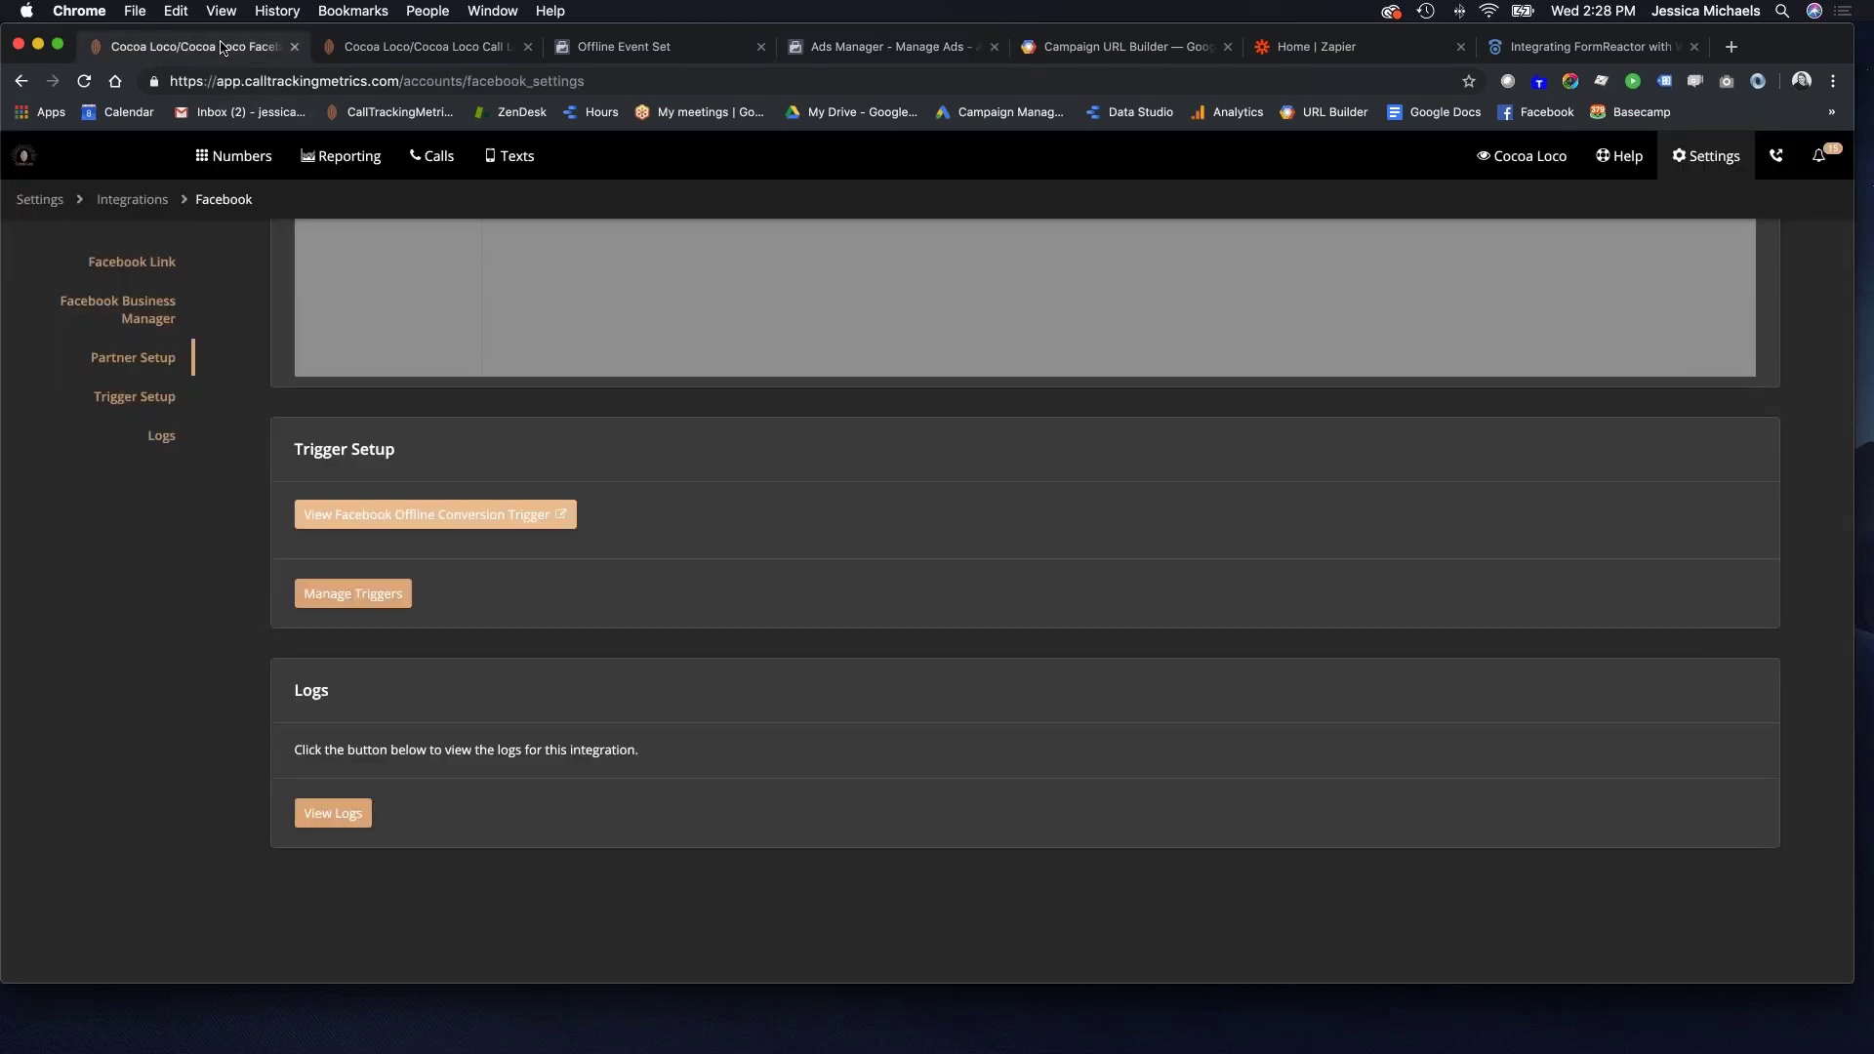
{"action": "left_click", "coordinate": [239, 168]}
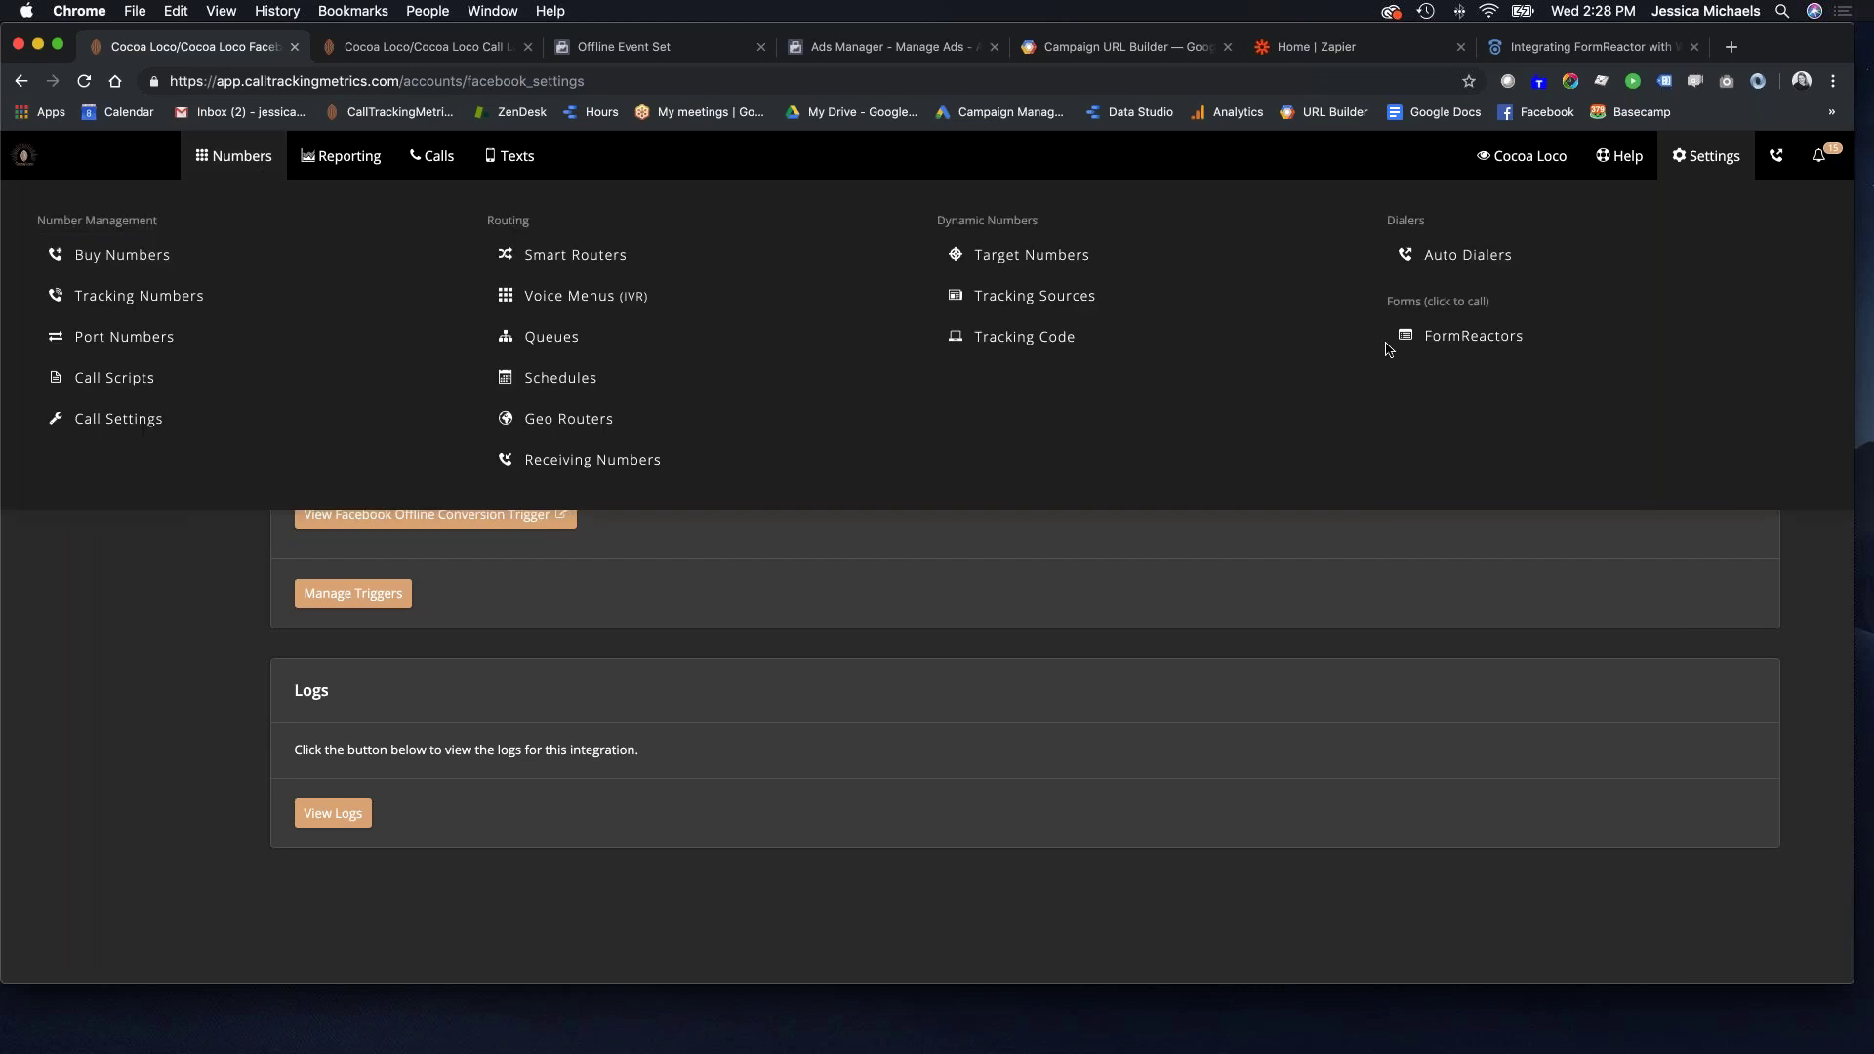
{"action": "left_click", "coordinate": [1496, 339]}
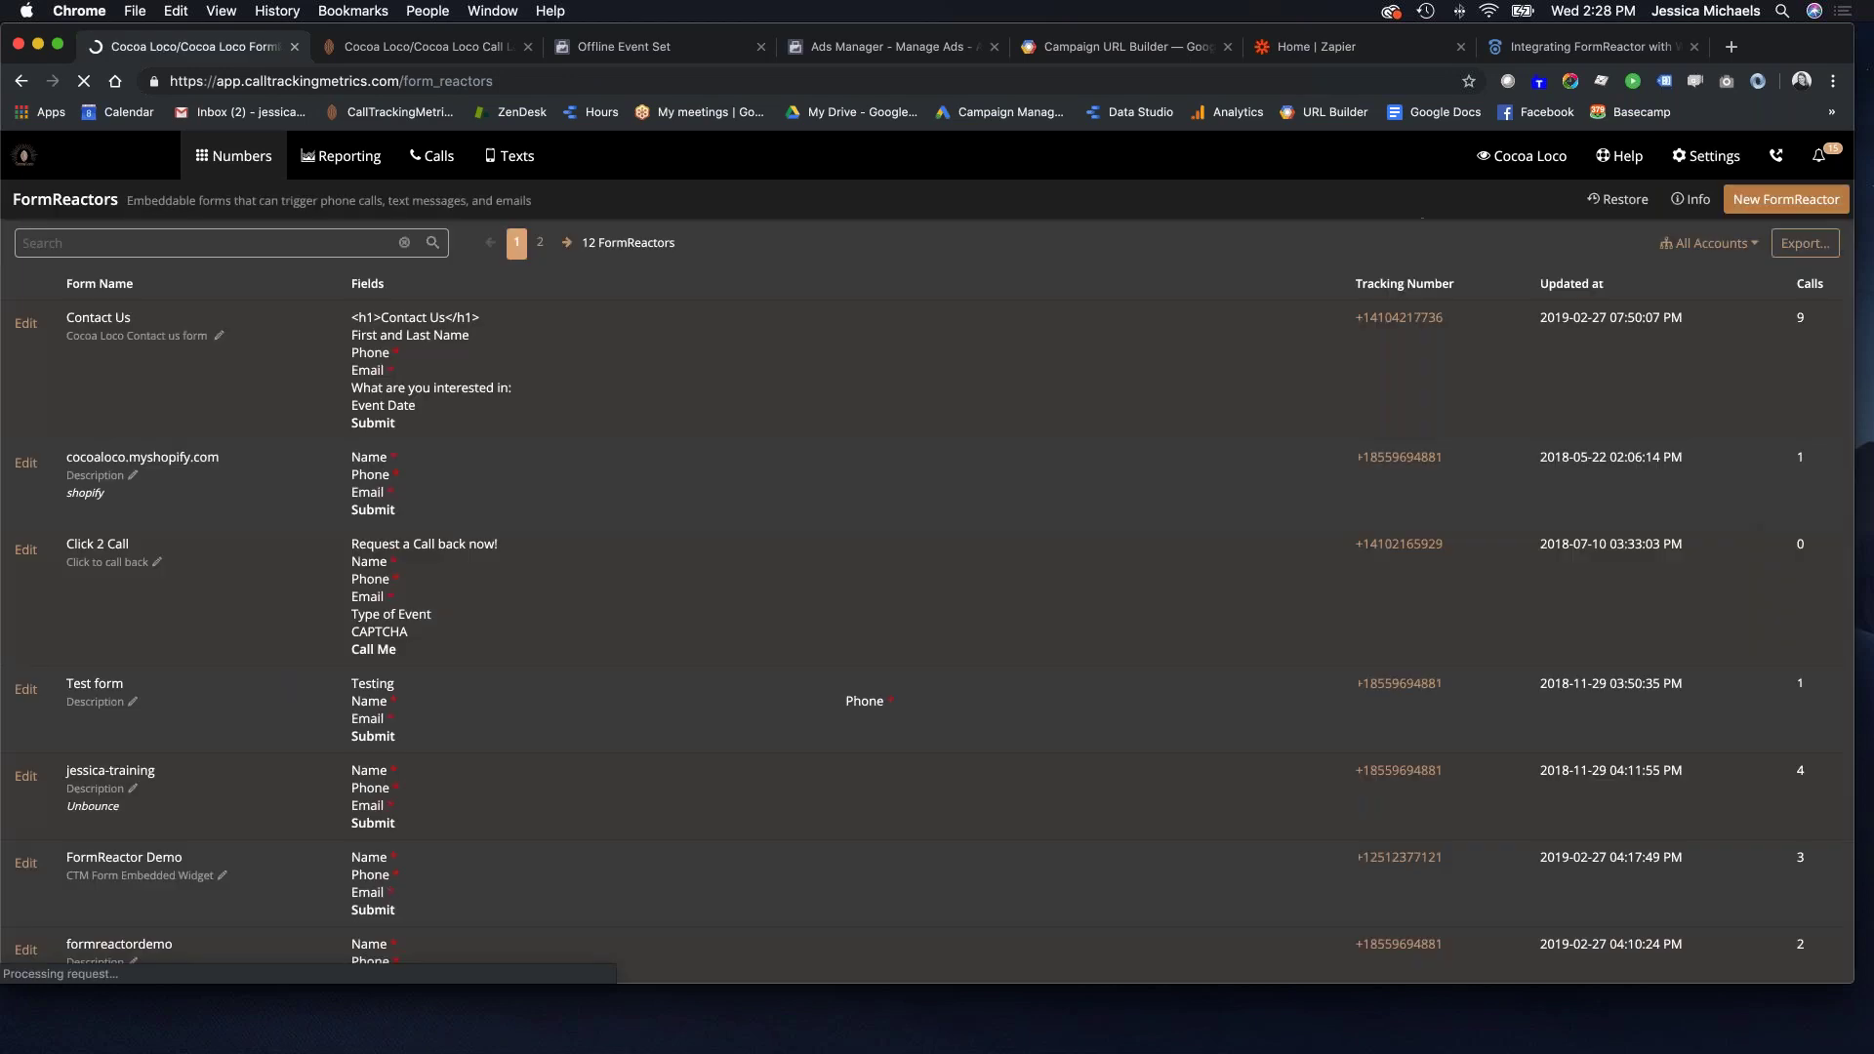
{"action": "scroll", "coordinate": [926, 497], "scroll_direction": "down", "scroll_amount": 5}
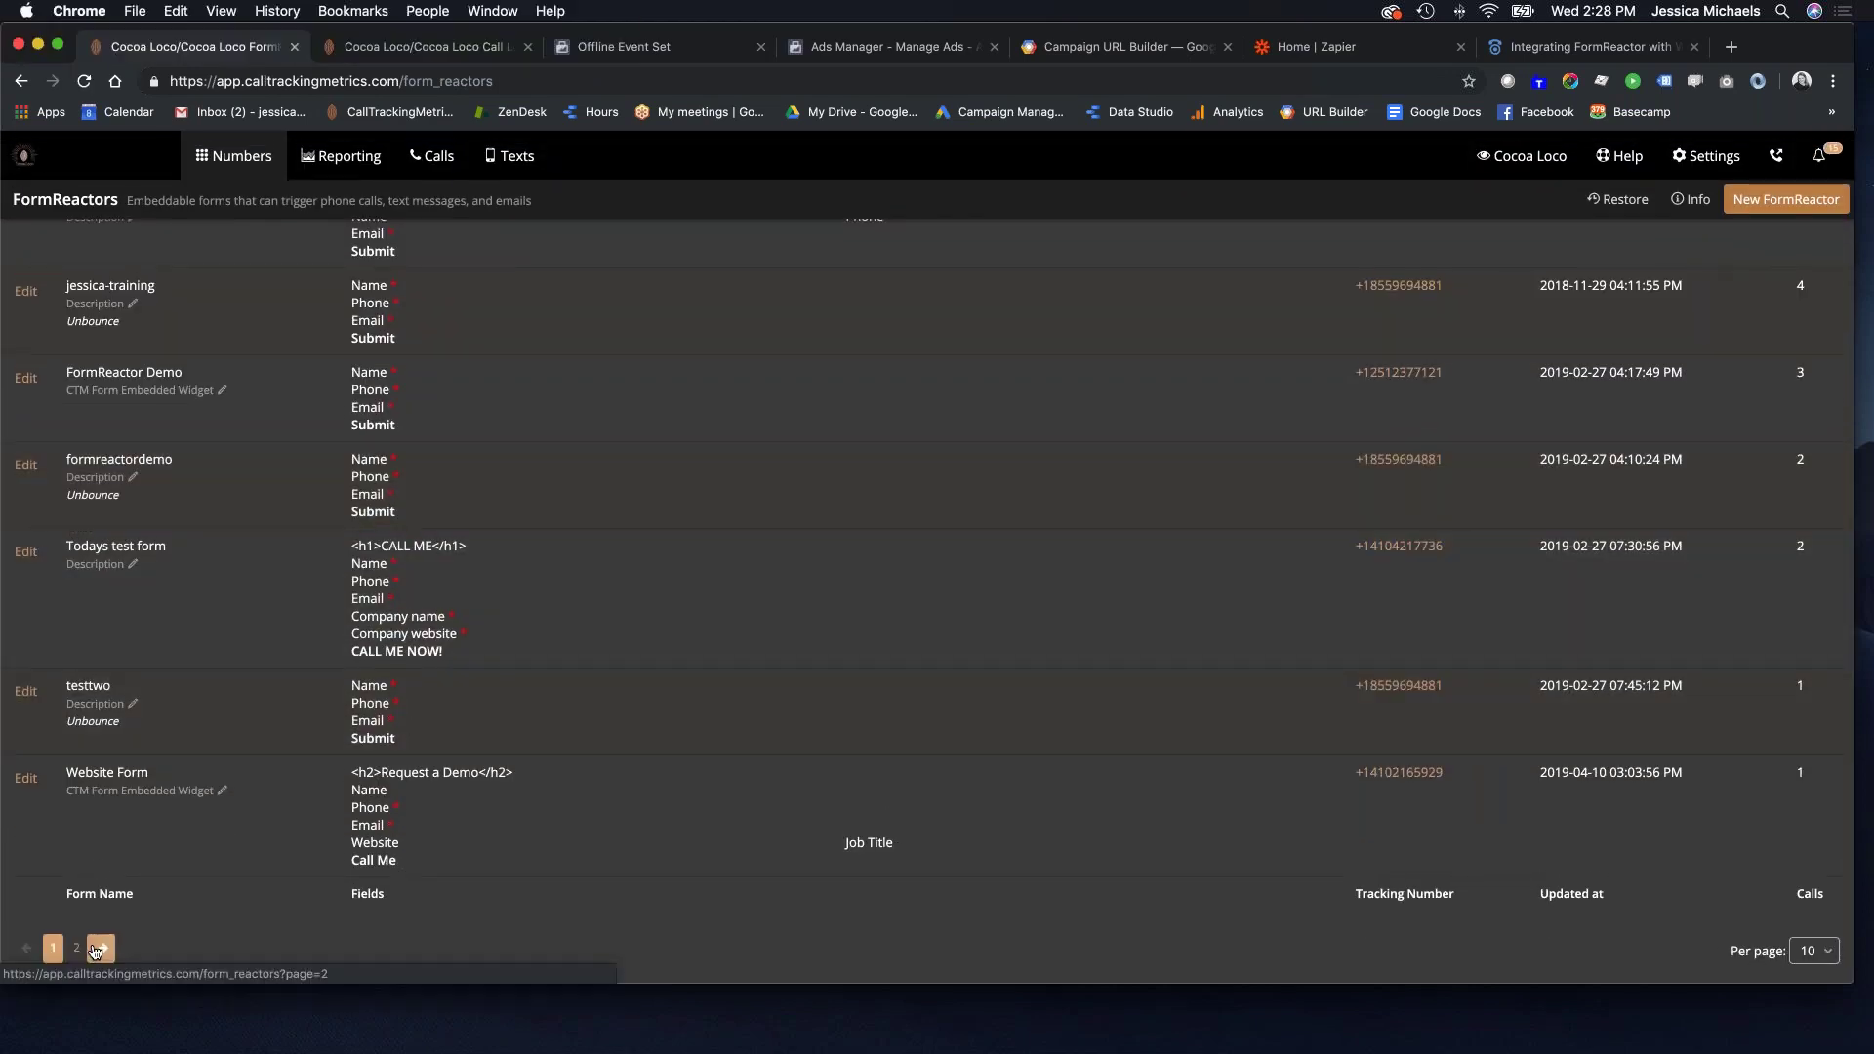
{"action": "left_click", "coordinate": [77, 949]}
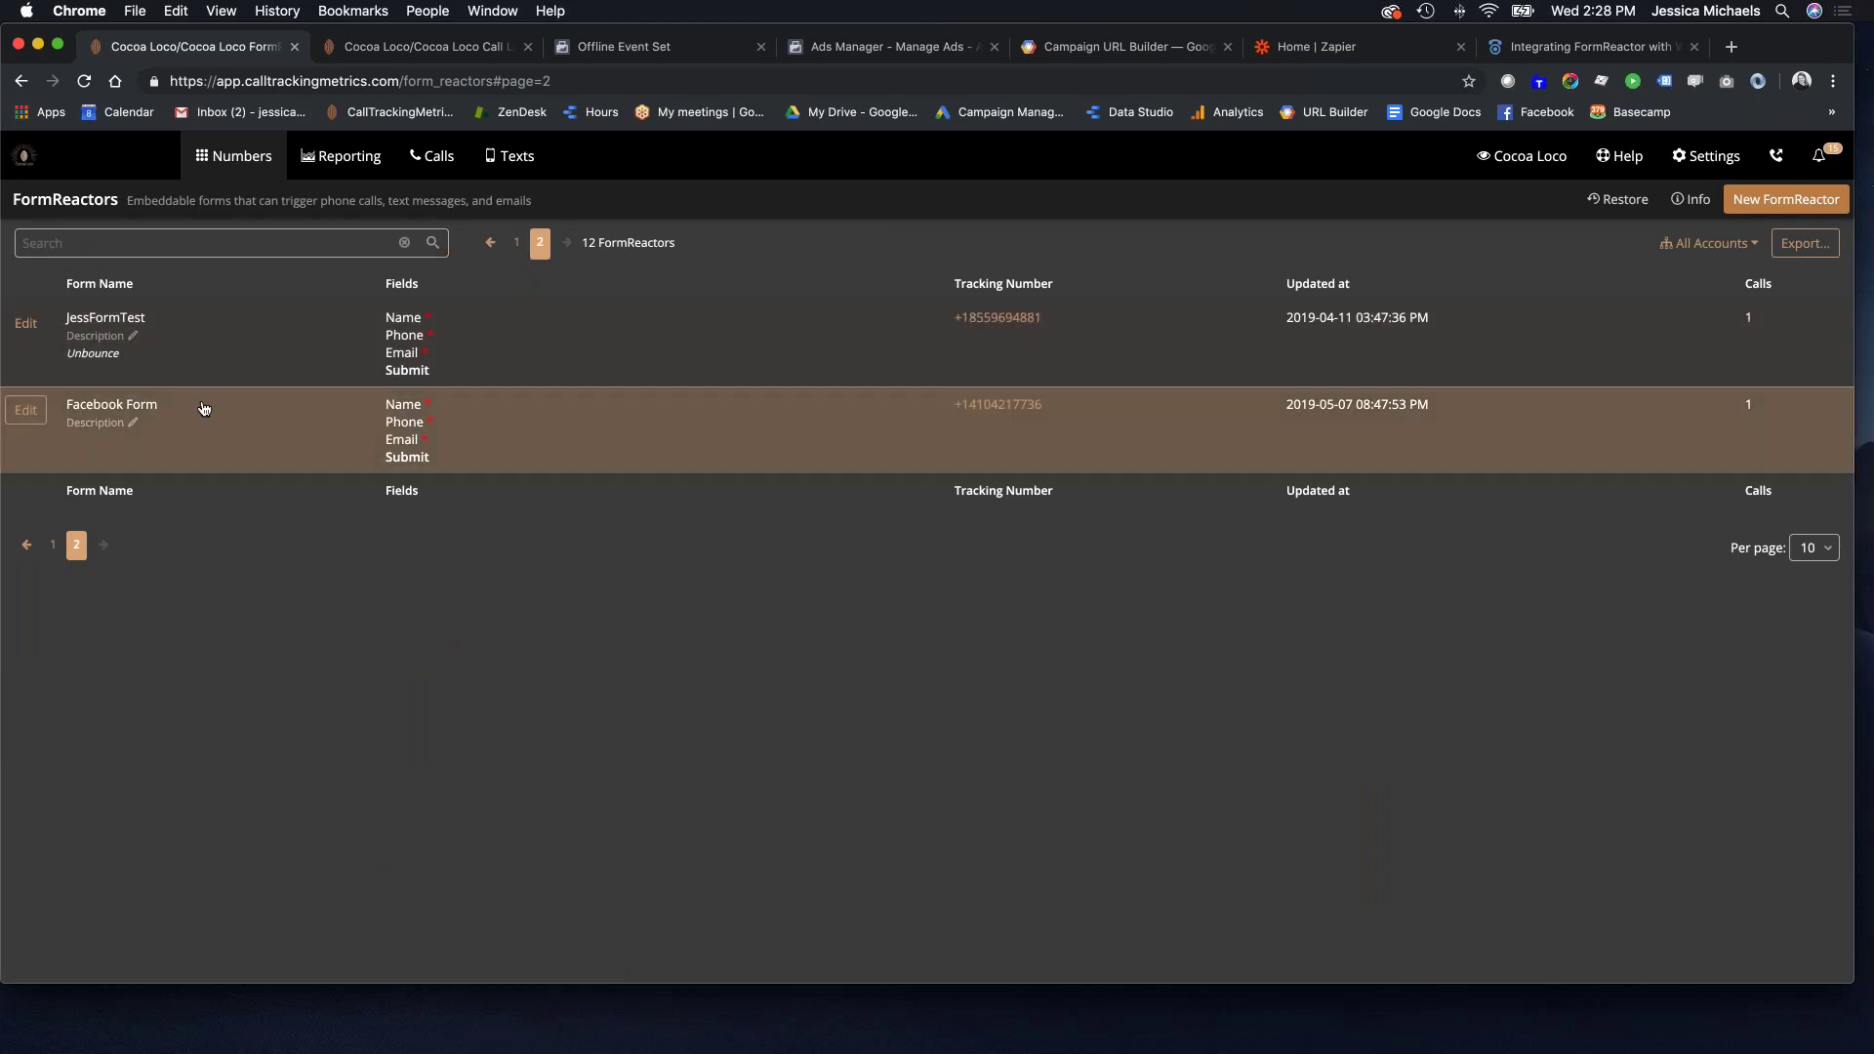
{"action": "left_click", "coordinate": [35, 412]}
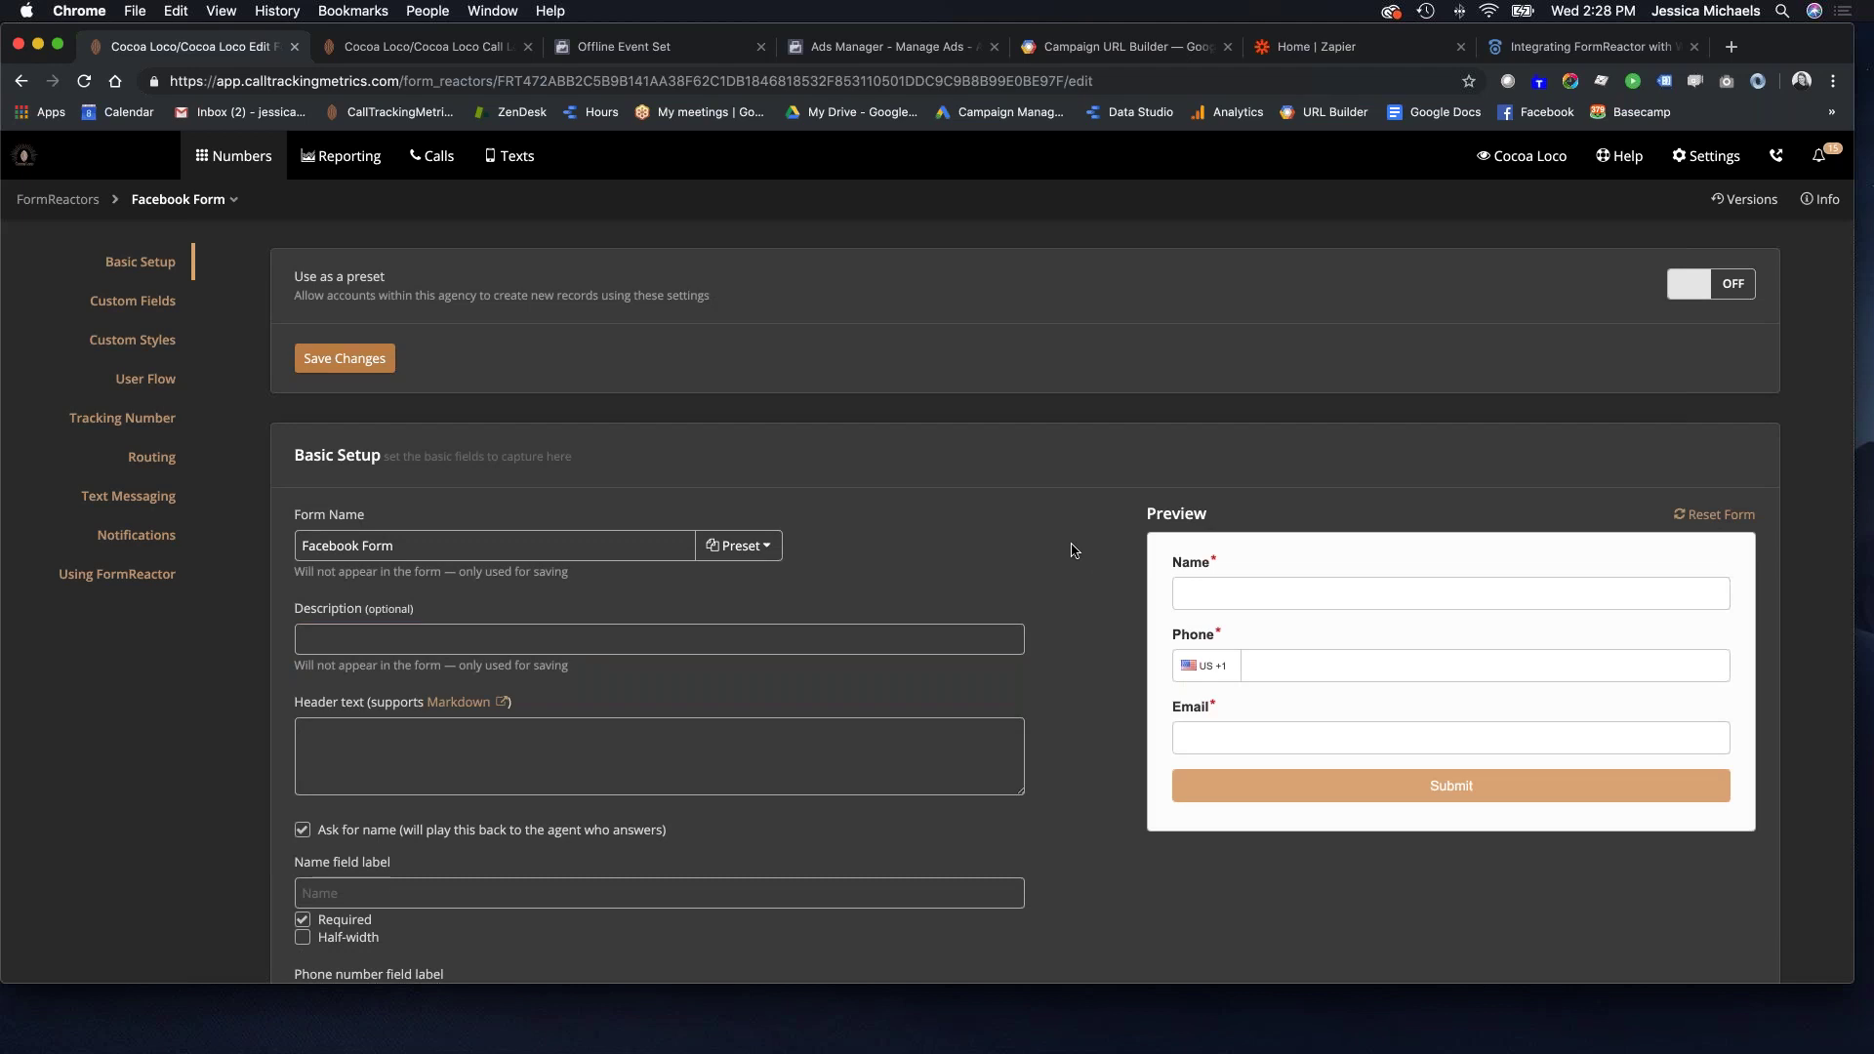
Examine the name, phone and email fields in the Facebook Form's preview under Basic Setup.
{"action": "scroll", "coordinate": [1082, 544], "scroll_direction": "down", "scroll_amount": 3}
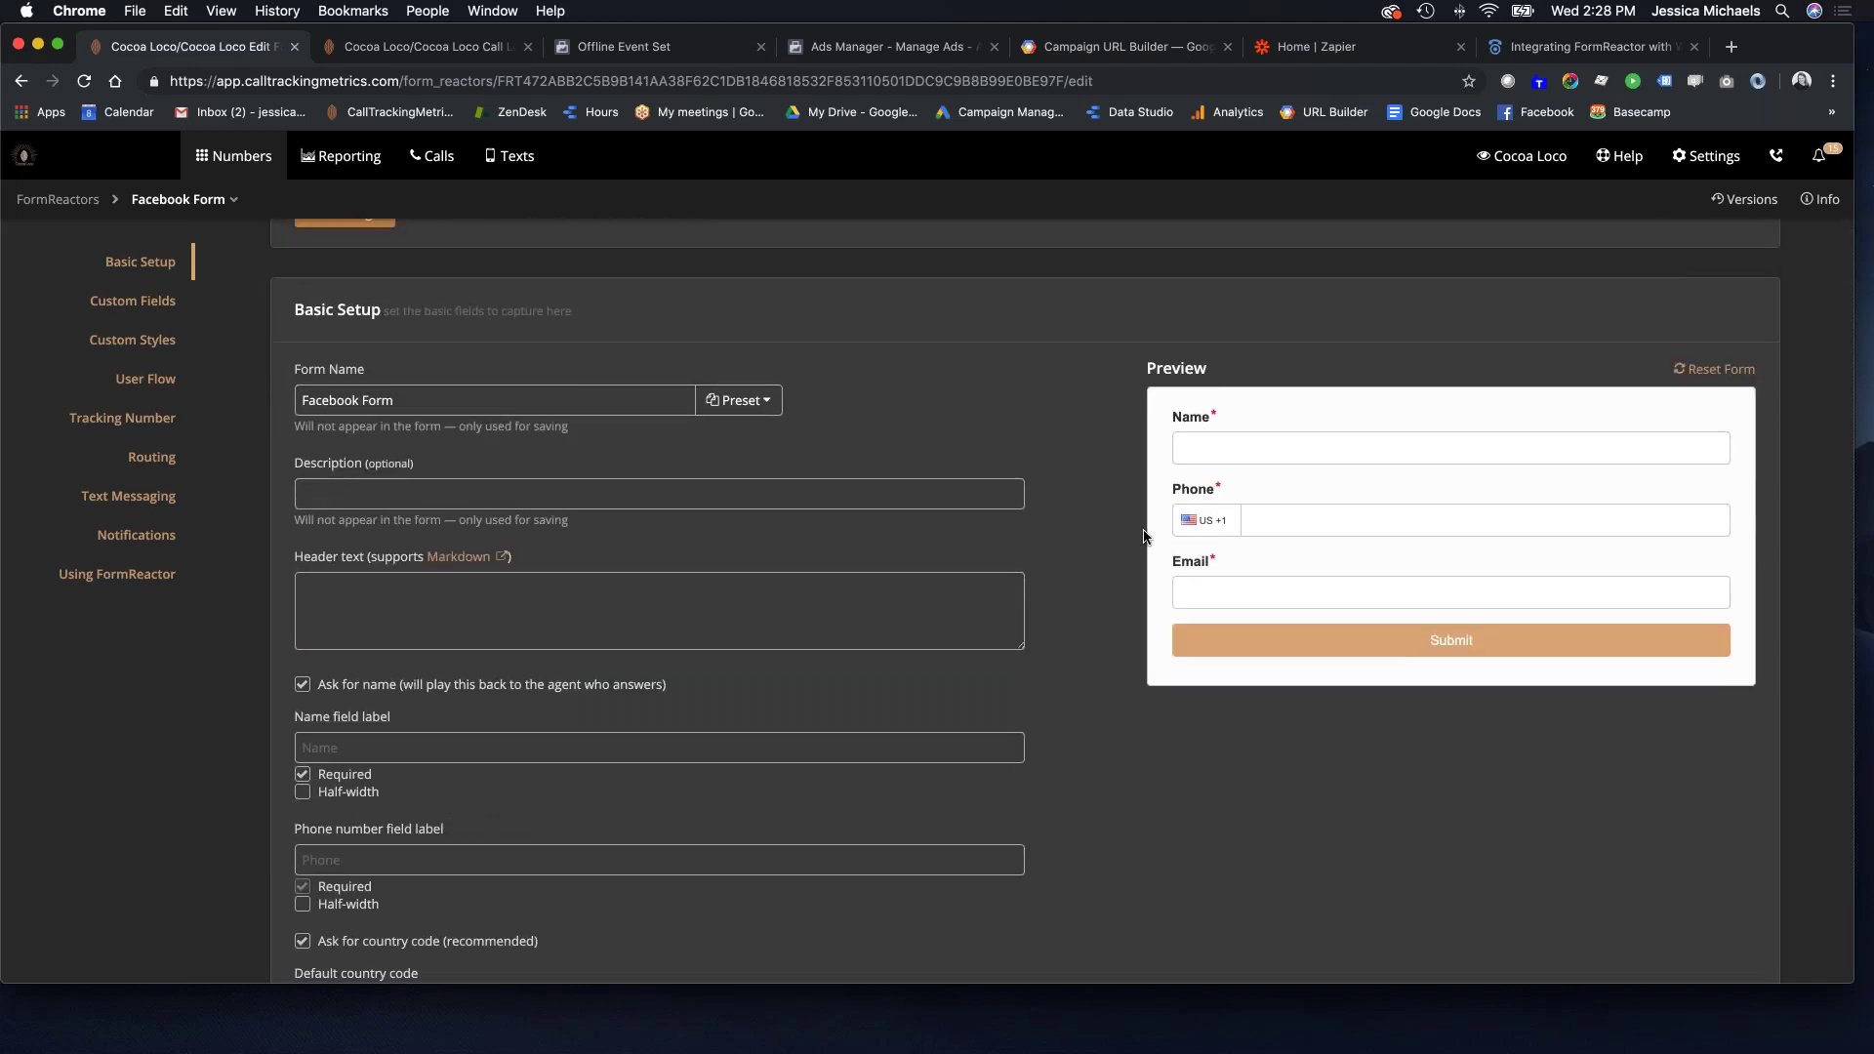
{"action": "left_click", "coordinate": [1212, 445]}
{"action": "left_click", "coordinate": [1351, 520]}
{"action": "left_click", "coordinate": [1284, 583]}
{"action": "left_click", "coordinate": [1323, 727]}
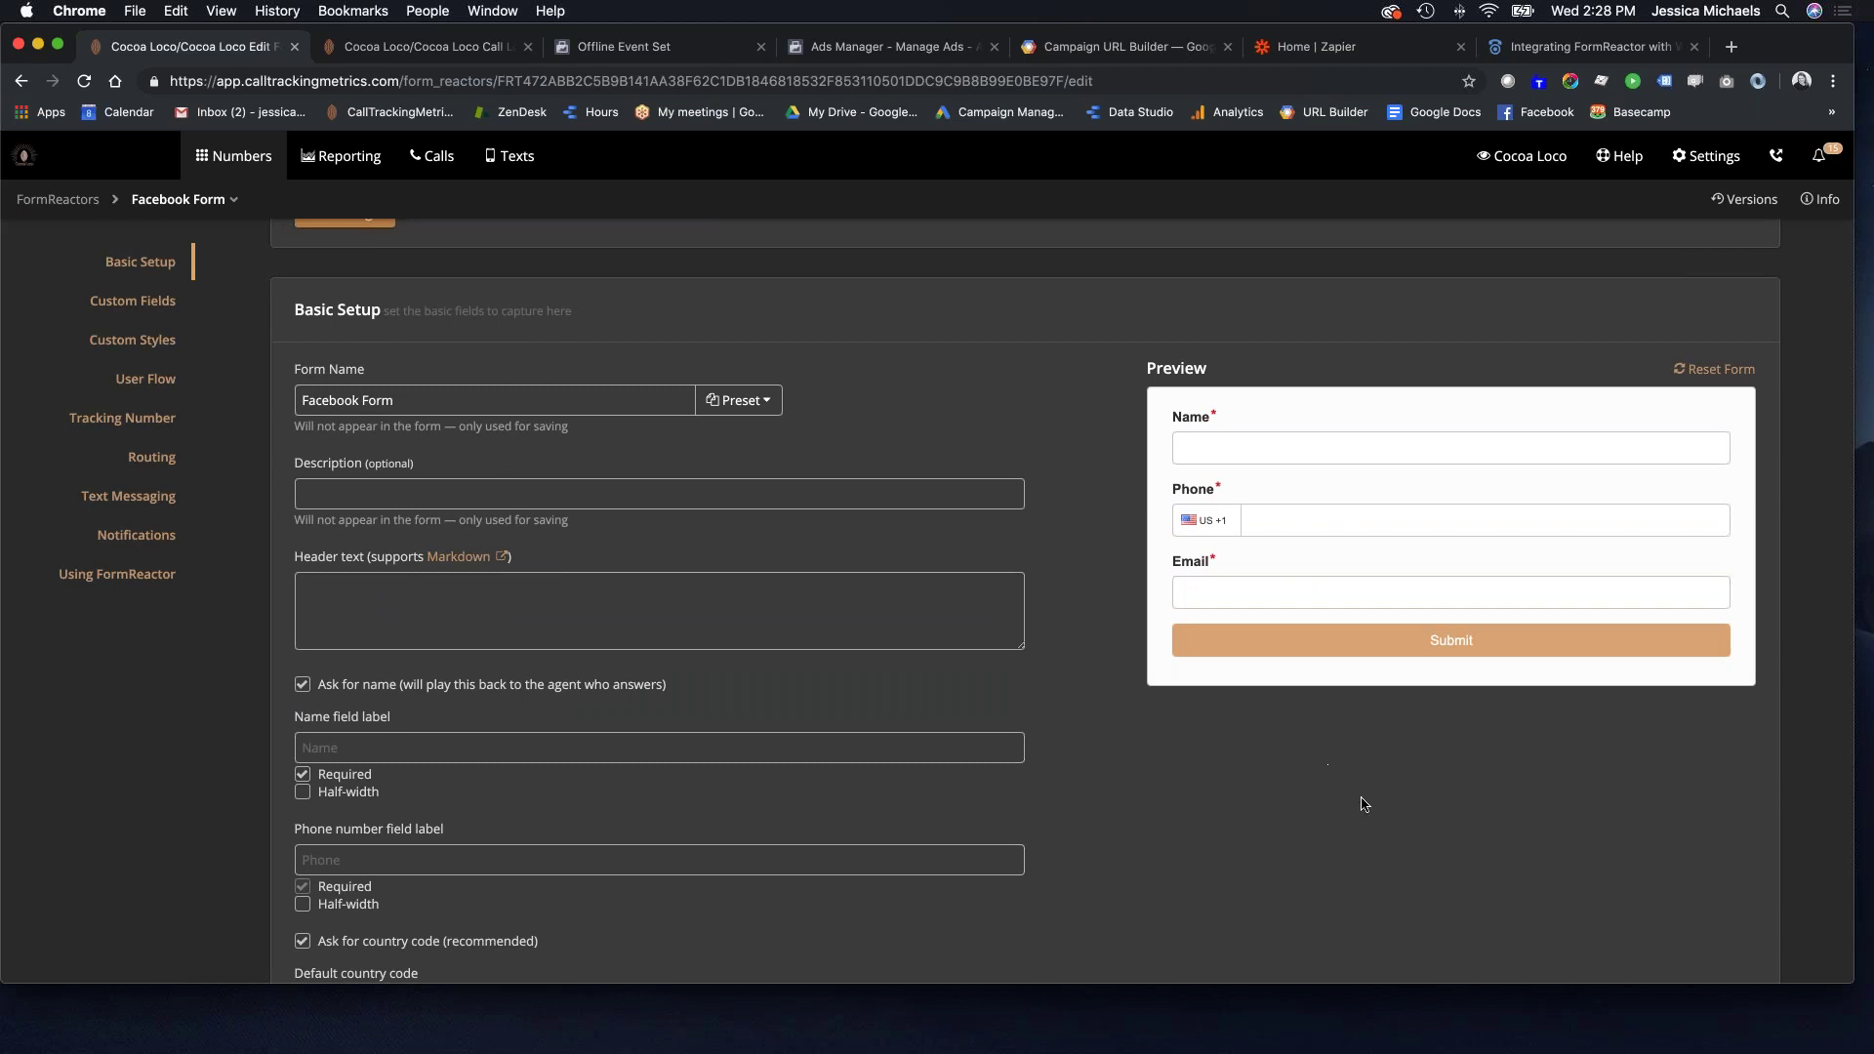
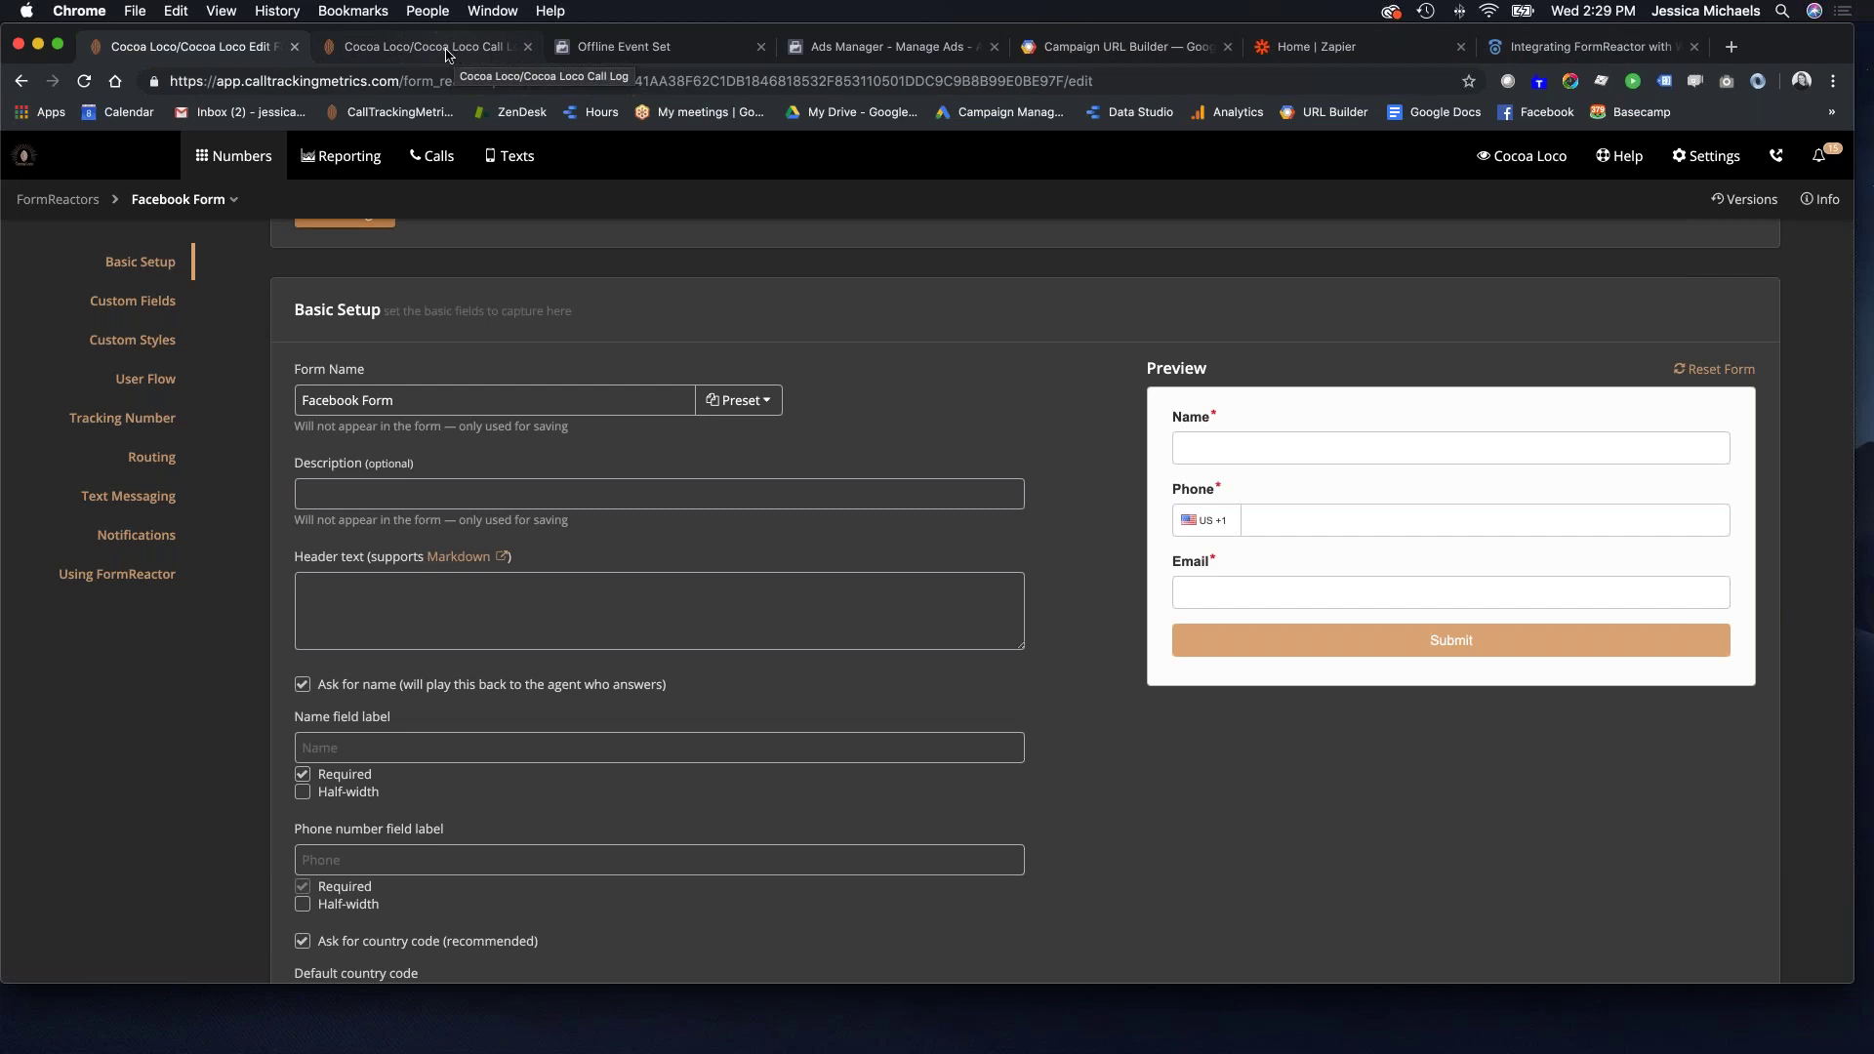
Switch to Zapier and open the existing "Facebook Zap" from the saved zaps.
{"action": "left_click", "coordinate": [1306, 57]}
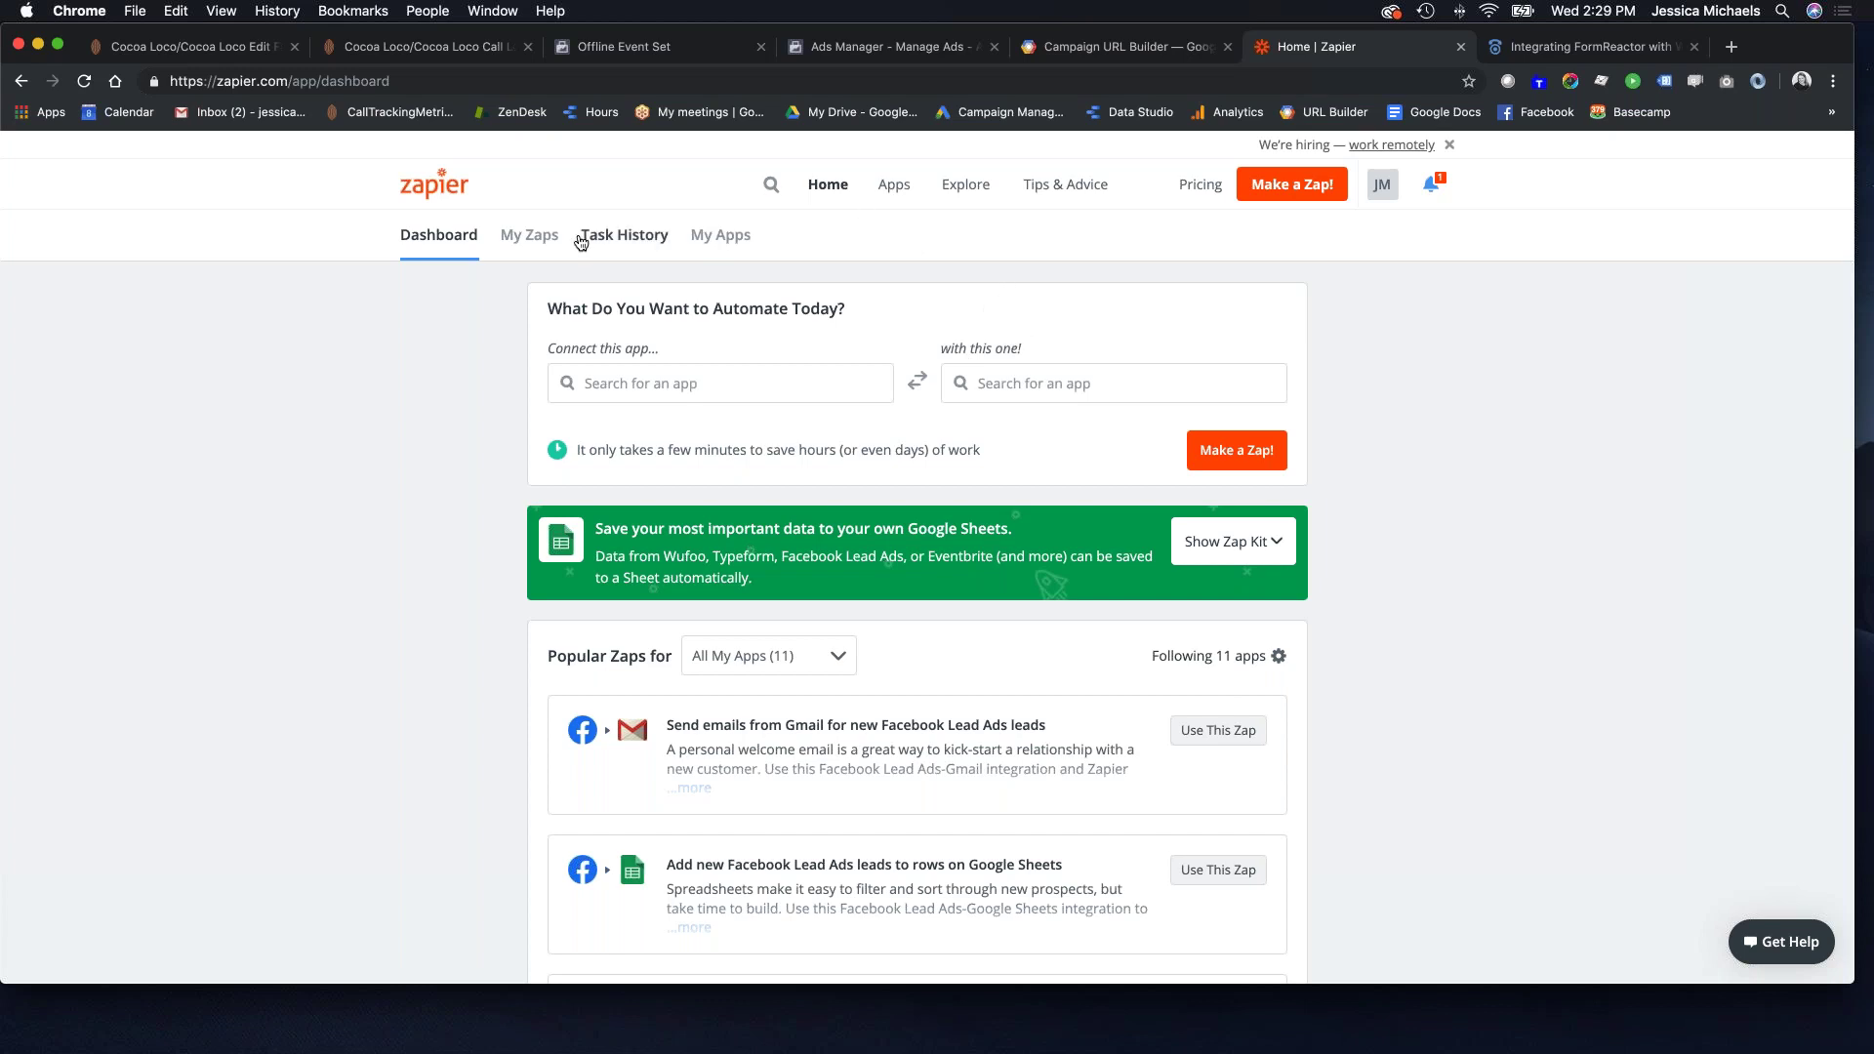
{"action": "left_click", "coordinate": [510, 236]}
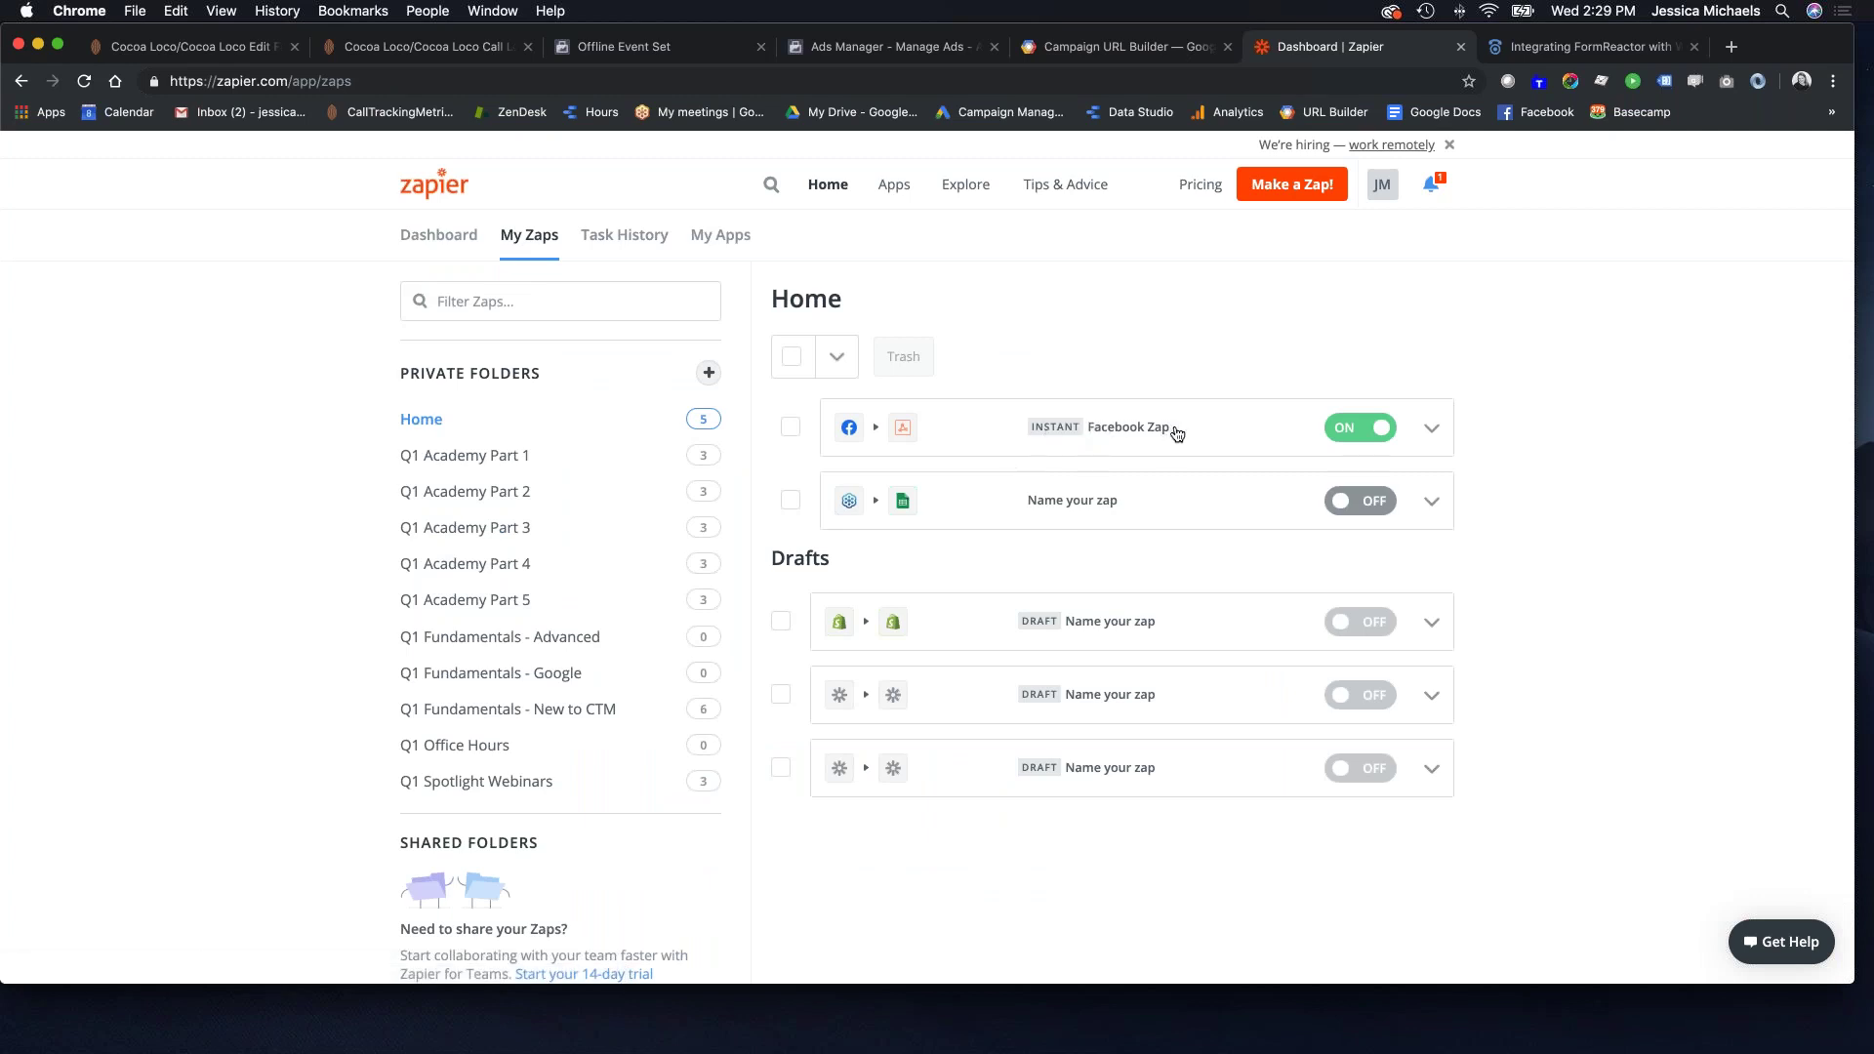
{"action": "left_click", "coordinate": [1128, 429]}
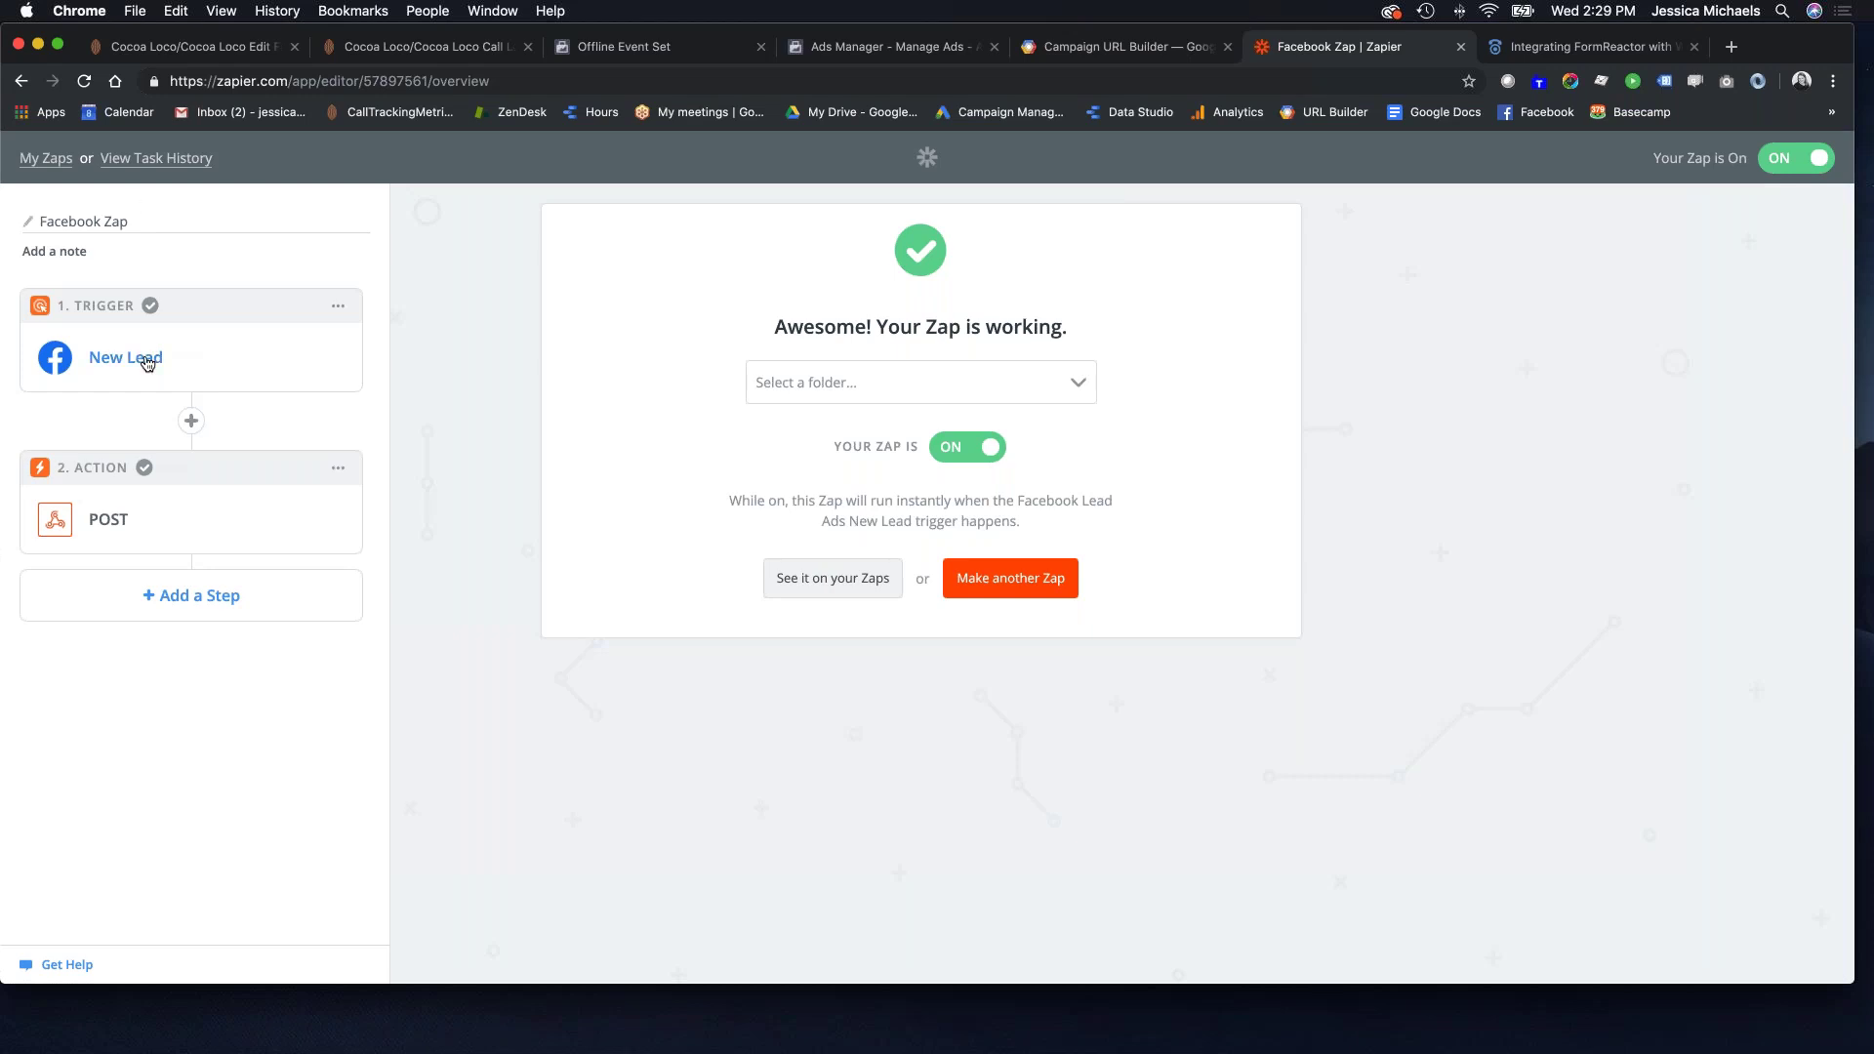
Expand the zap's trigger step and view its Facebook Lead Ads app choice and New Lead trigger event.
{"action": "left_click", "coordinate": [125, 362]}
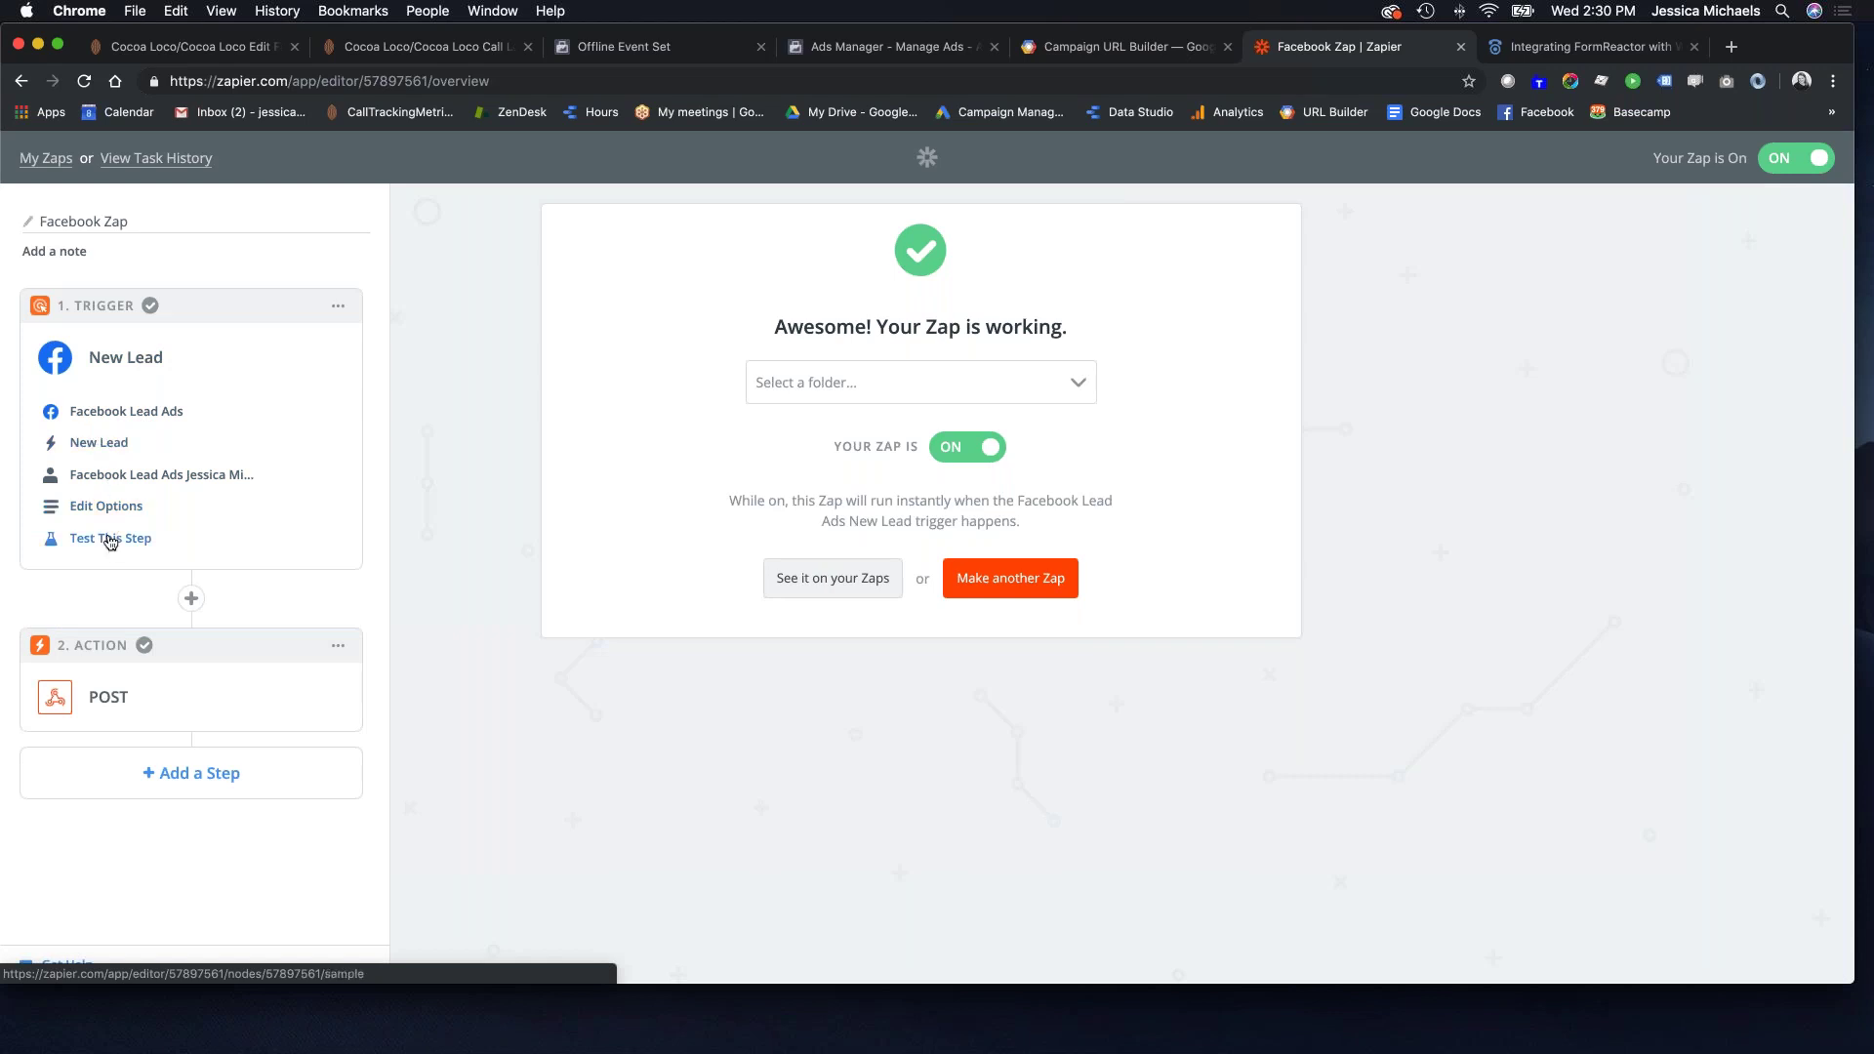
{"action": "left_click", "coordinate": [98, 444]}
{"action": "left_click", "coordinate": [112, 421]}
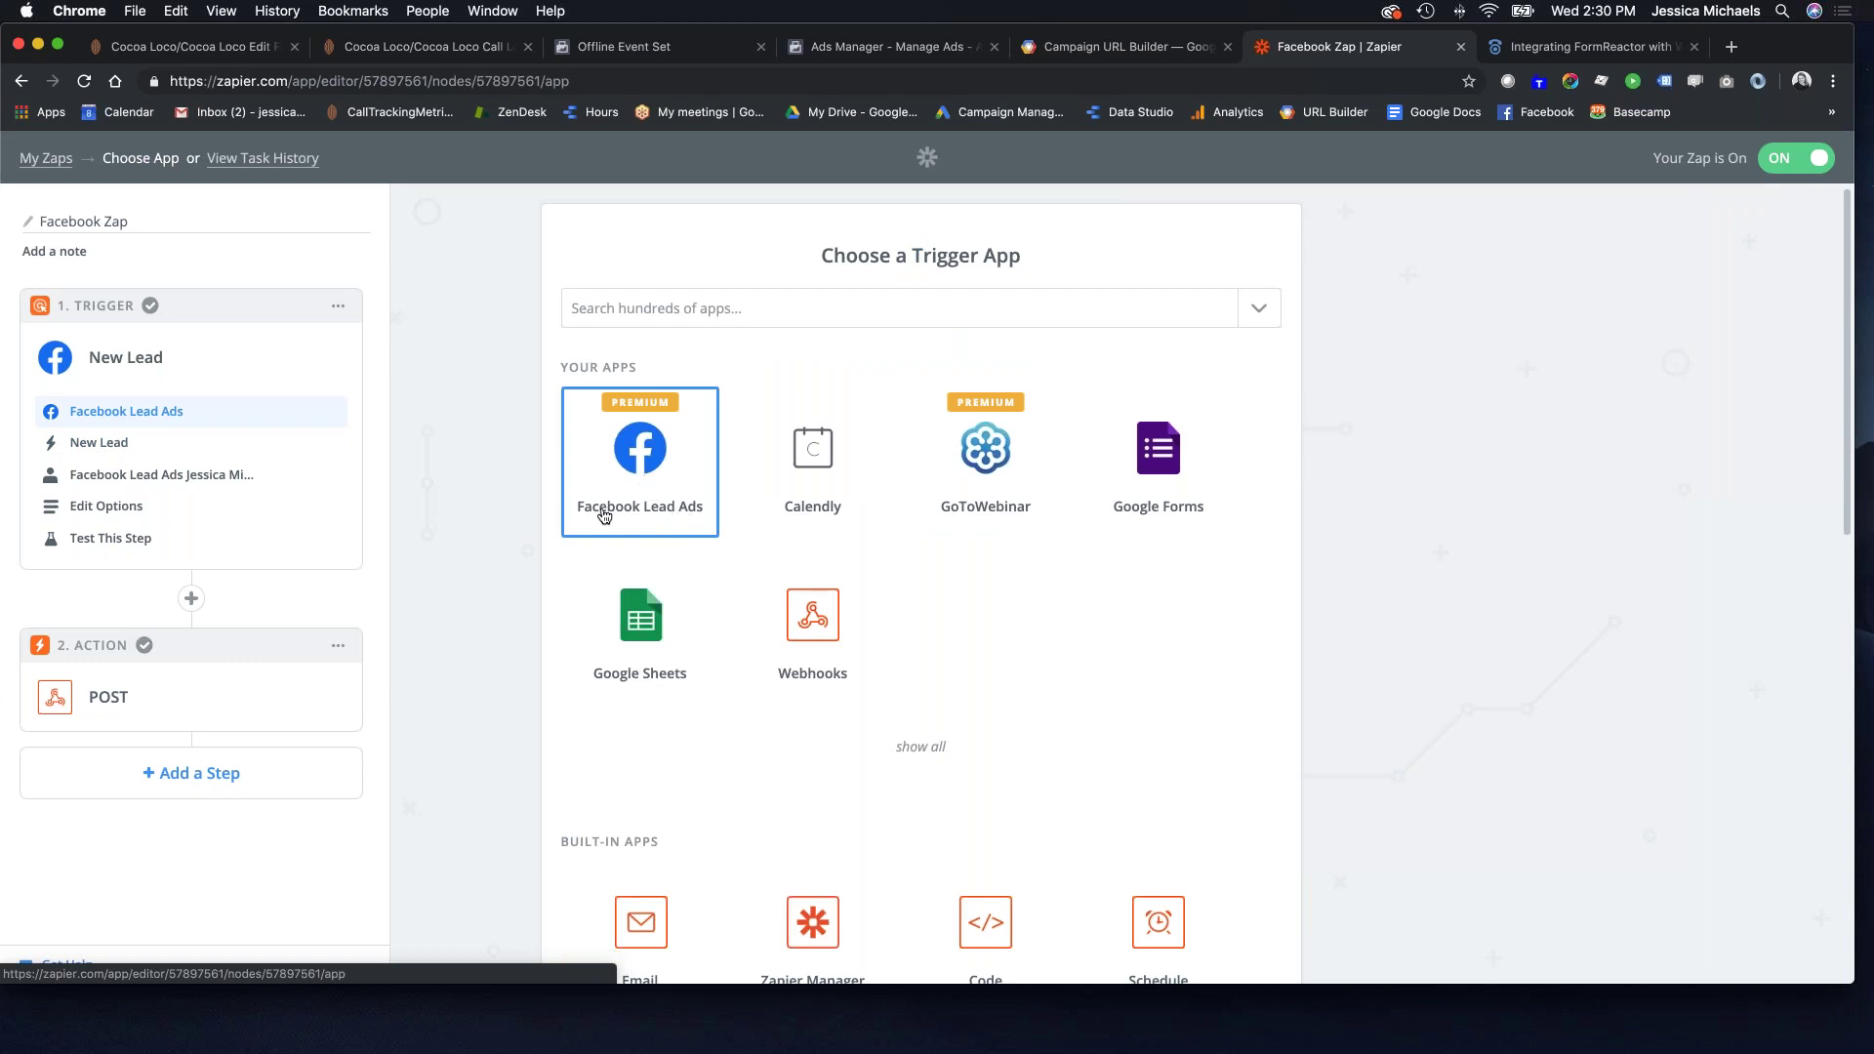
{"action": "left_click", "coordinate": [92, 451]}
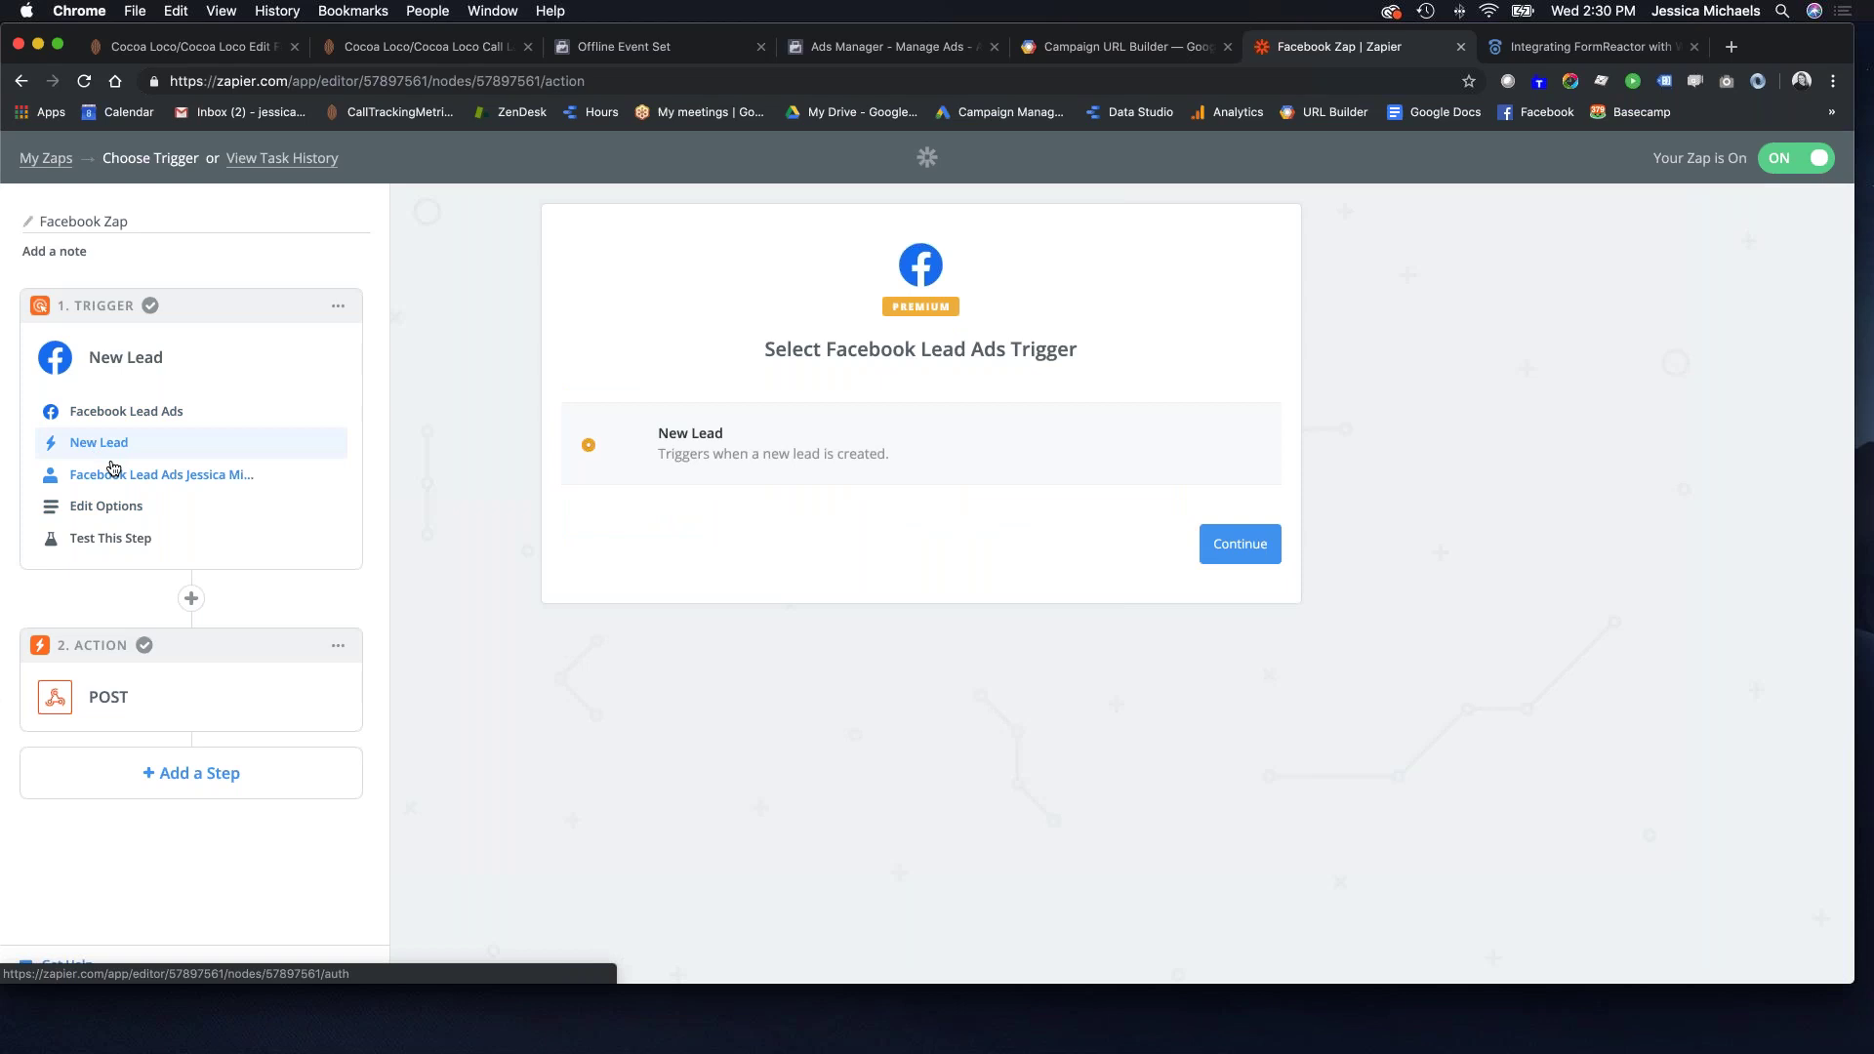
Review the trigger's connected Facebook Lead Ads account, its Cocoa Loco page and the choices available for the optional form.
{"action": "left_click", "coordinate": [104, 481]}
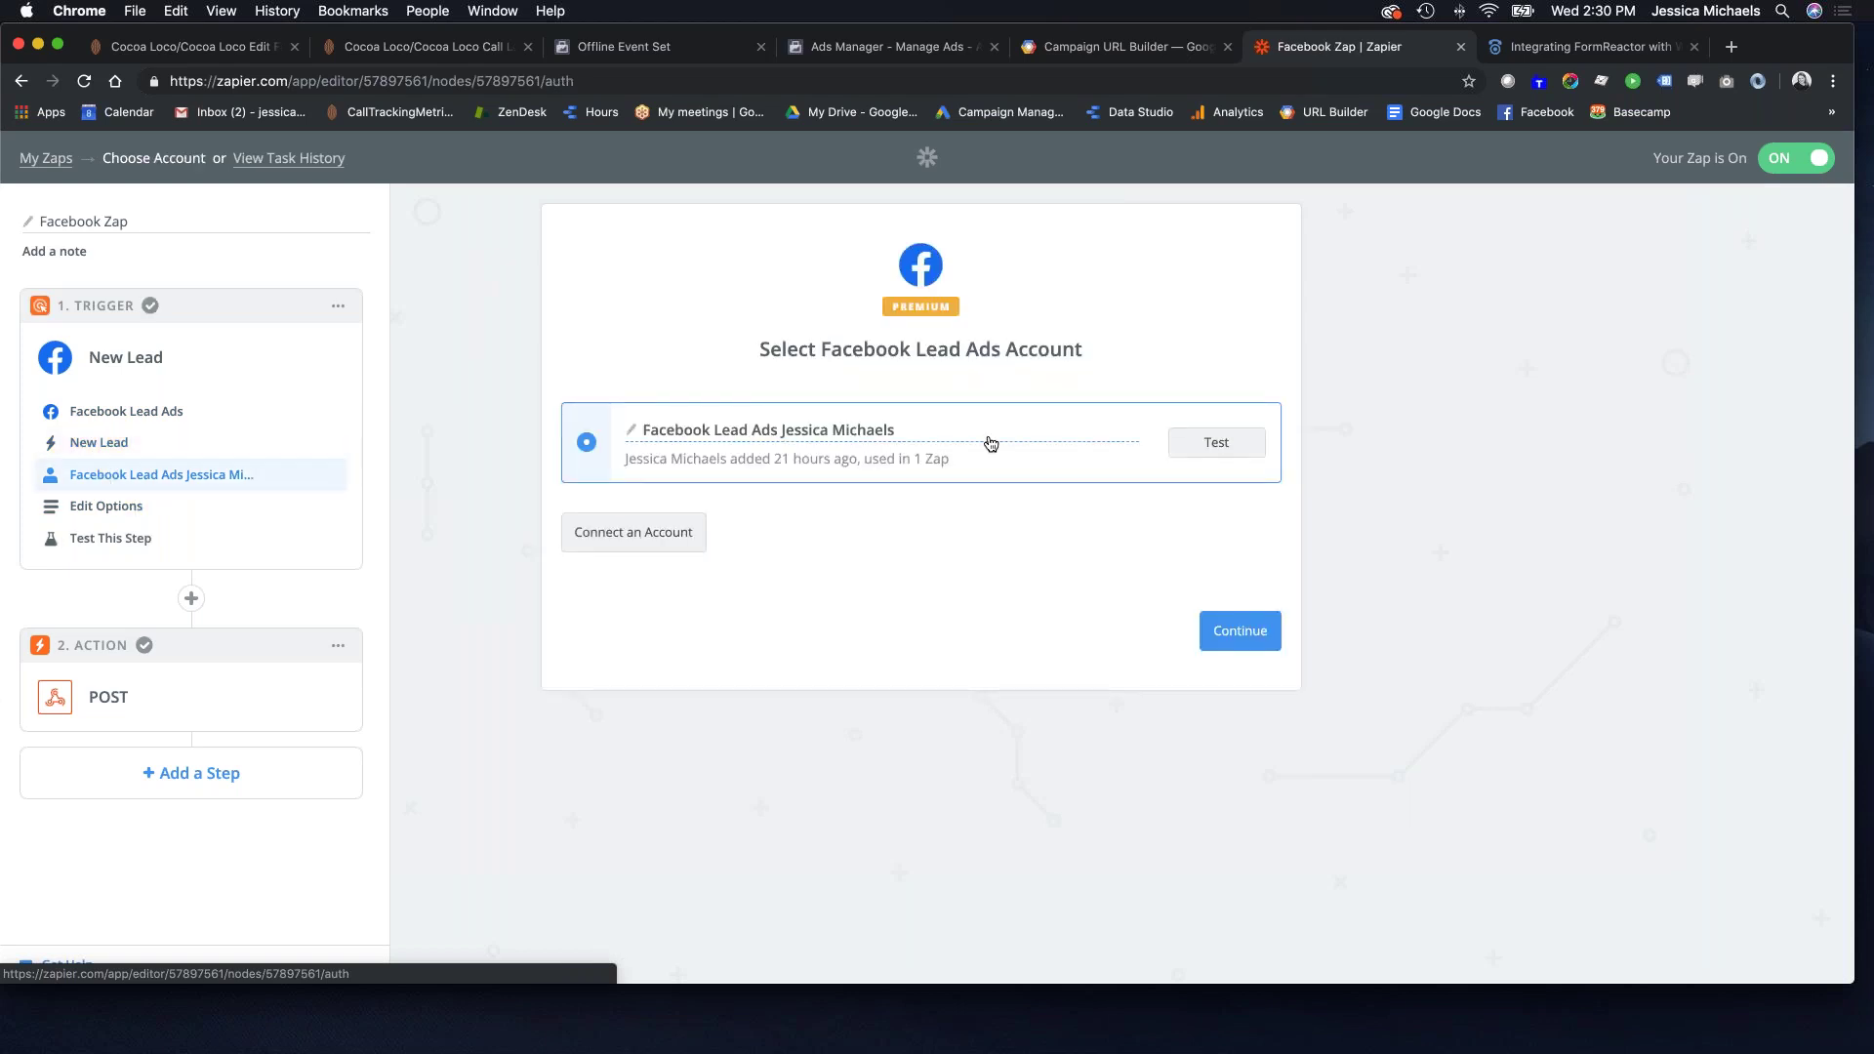
{"action": "left_click", "coordinate": [137, 511]}
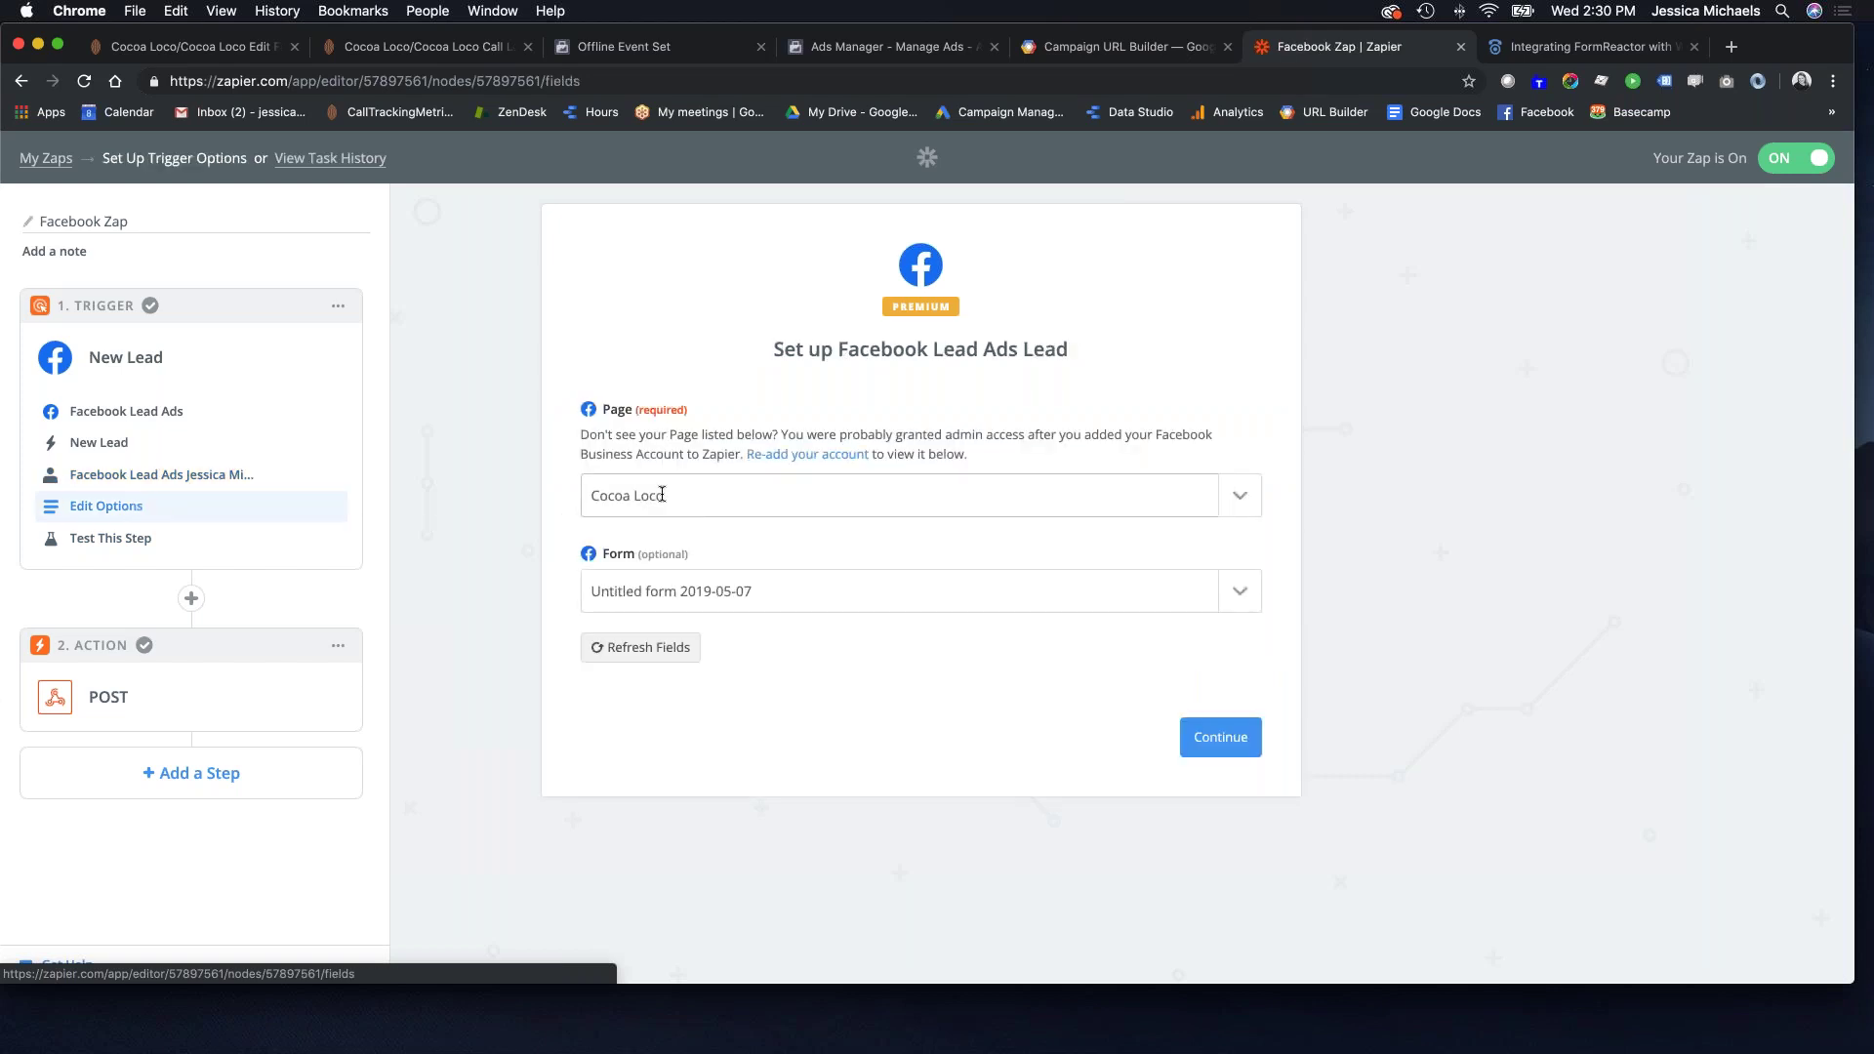
{"action": "left_click", "coordinate": [1257, 598]}
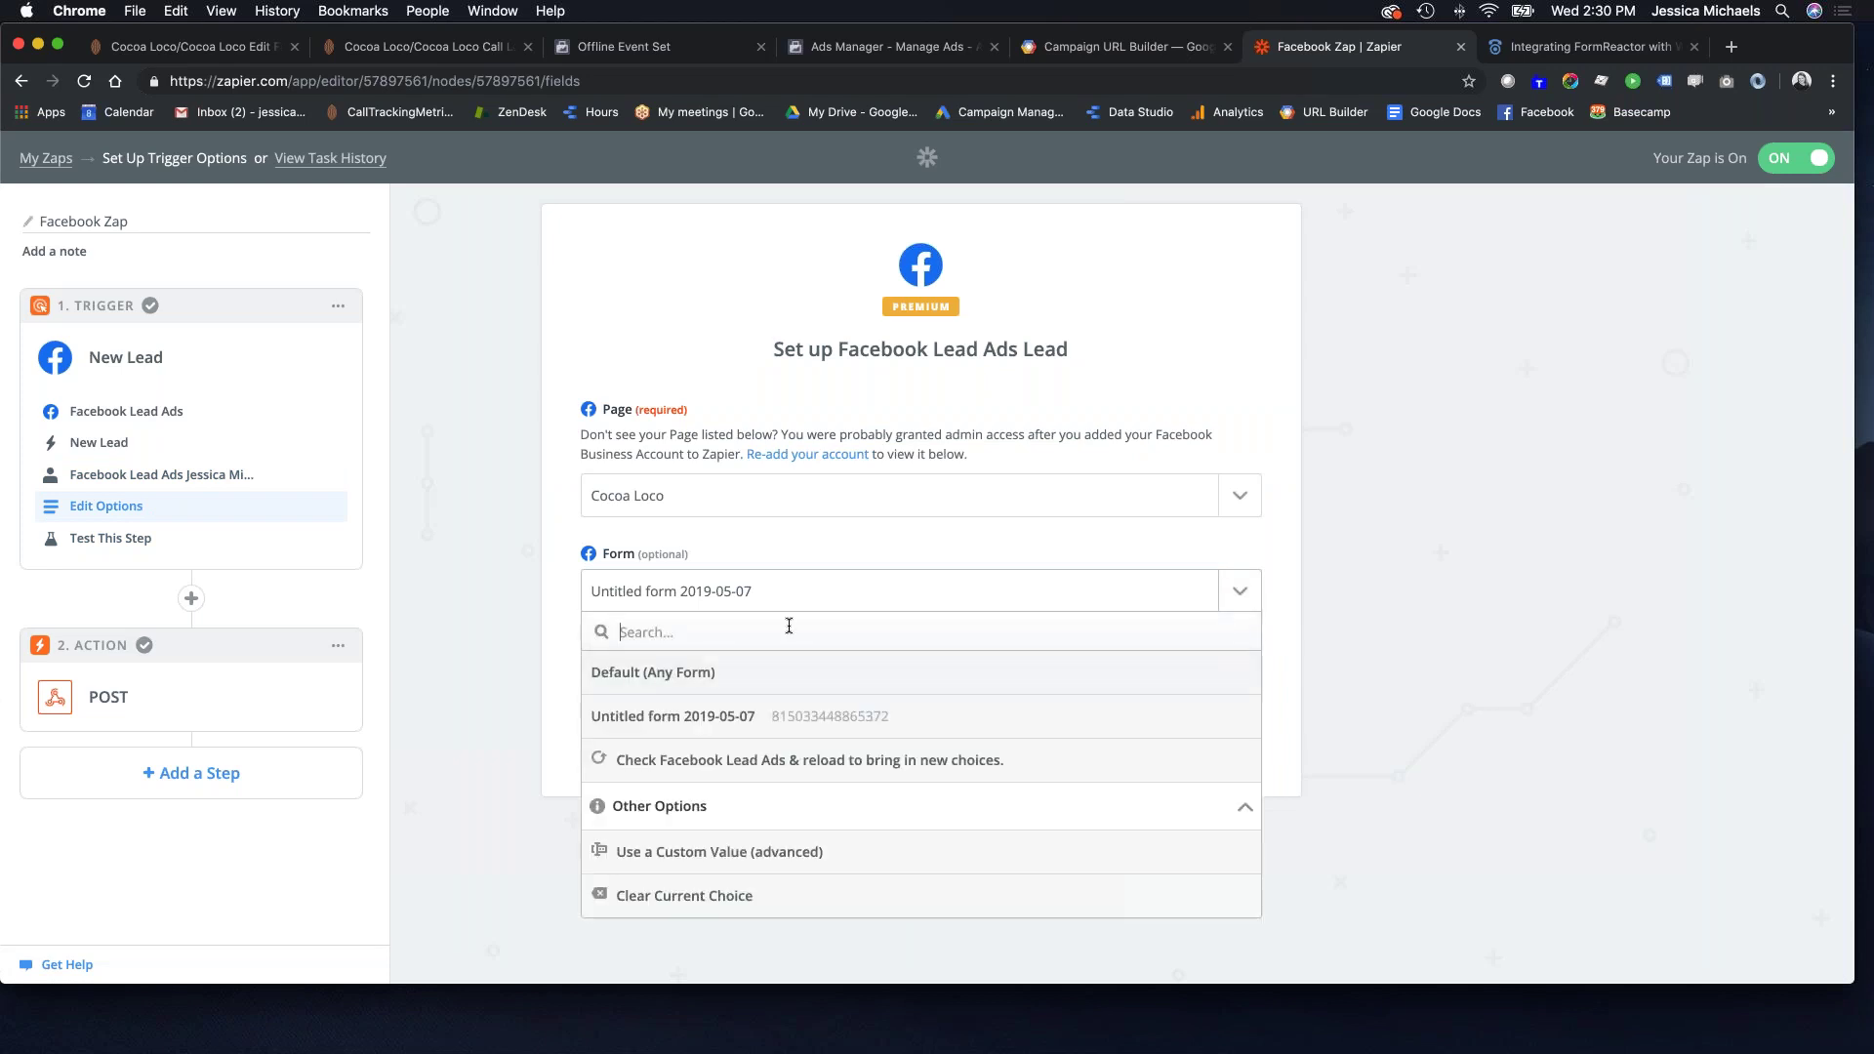
{"action": "left_click", "coordinate": [1347, 647]}
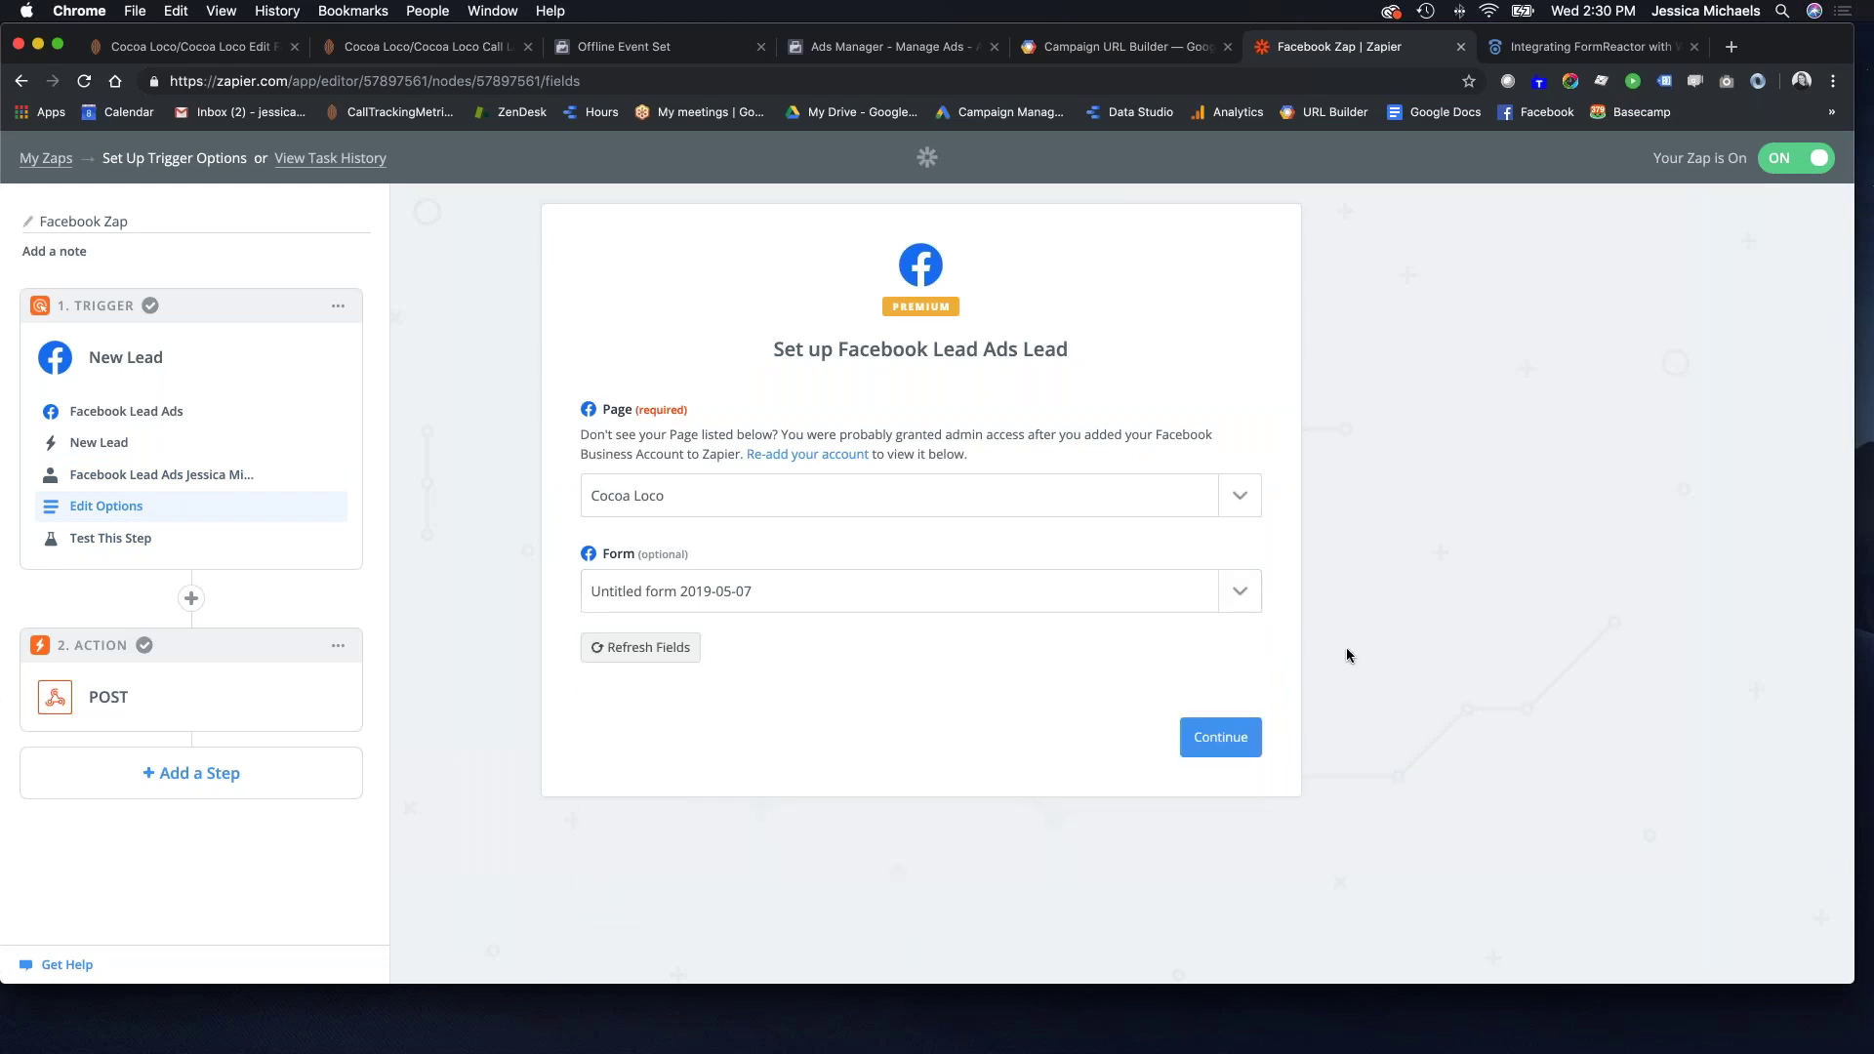
View the trigger's test sample and examine the fields pulled in for Lead A.
{"action": "left_click", "coordinate": [123, 539]}
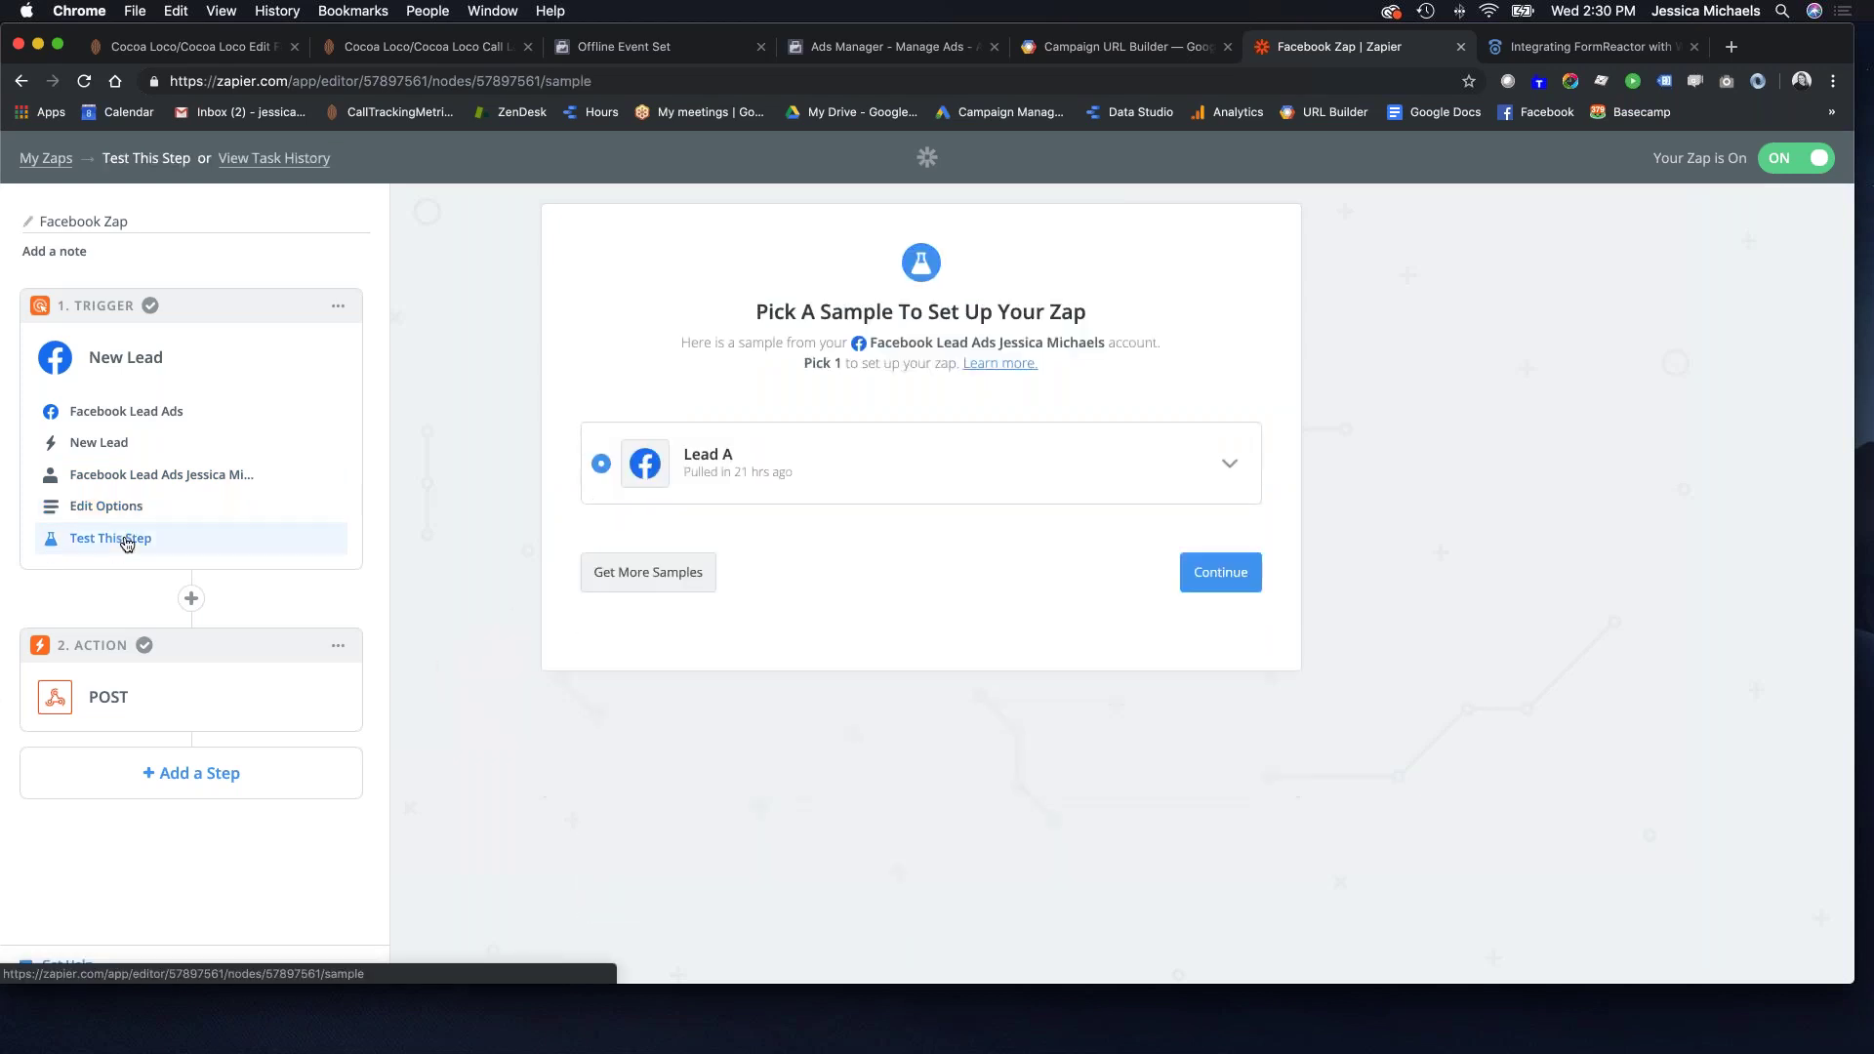
{"action": "left_click", "coordinate": [1232, 467]}
{"action": "scroll", "coordinate": [1085, 639], "scroll_direction": "down", "scroll_amount": 3}
{"action": "scroll", "coordinate": [1086, 638], "scroll_direction": "up", "scroll_amount": 3}
{"action": "scroll", "coordinate": [1085, 638], "scroll_direction": "down", "scroll_amount": 5}
{"action": "scroll", "coordinate": [1085, 641], "scroll_direction": "up", "scroll_amount": 5}
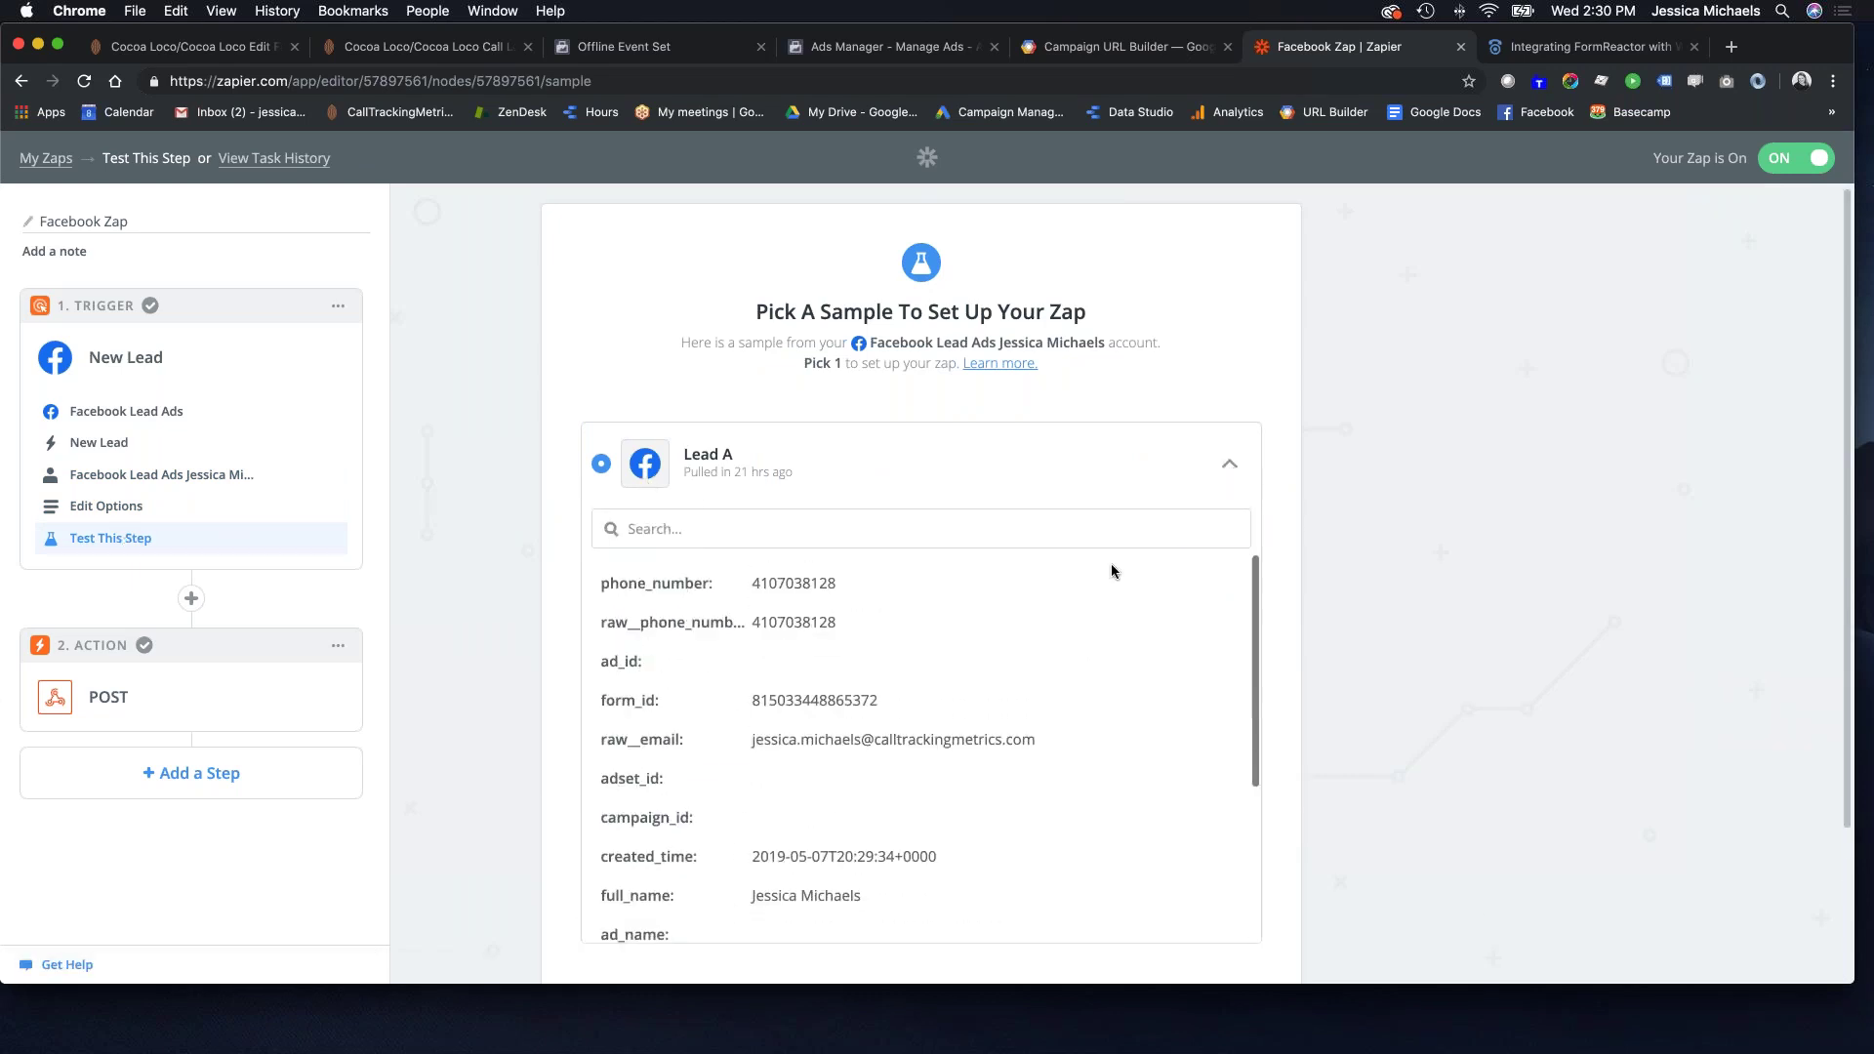
{"action": "left_click", "coordinate": [1228, 467]}
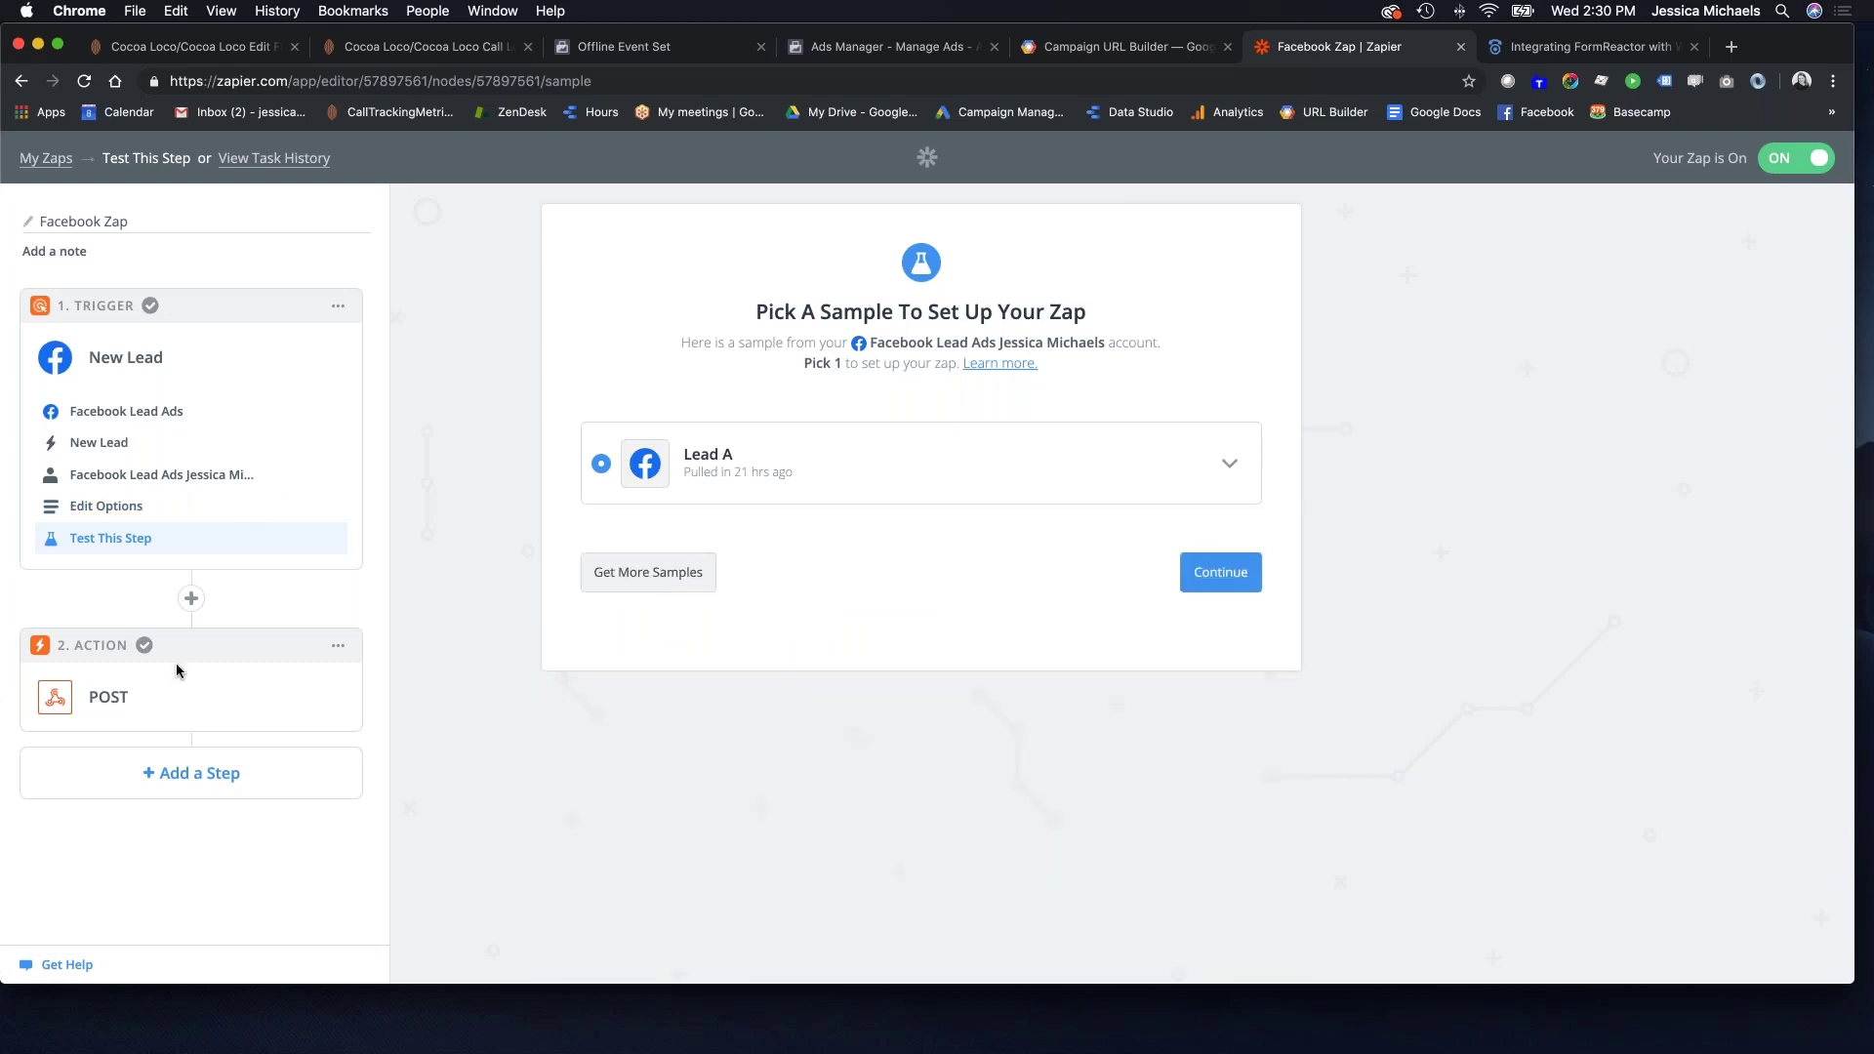
Review the zap's action step: its Webhooks by Zapier app, POST event and the full webhook URL in the template.
{"action": "scroll", "coordinate": [186, 672], "scroll_direction": "down", "scroll_amount": 1}
{"action": "left_click", "coordinate": [114, 704]}
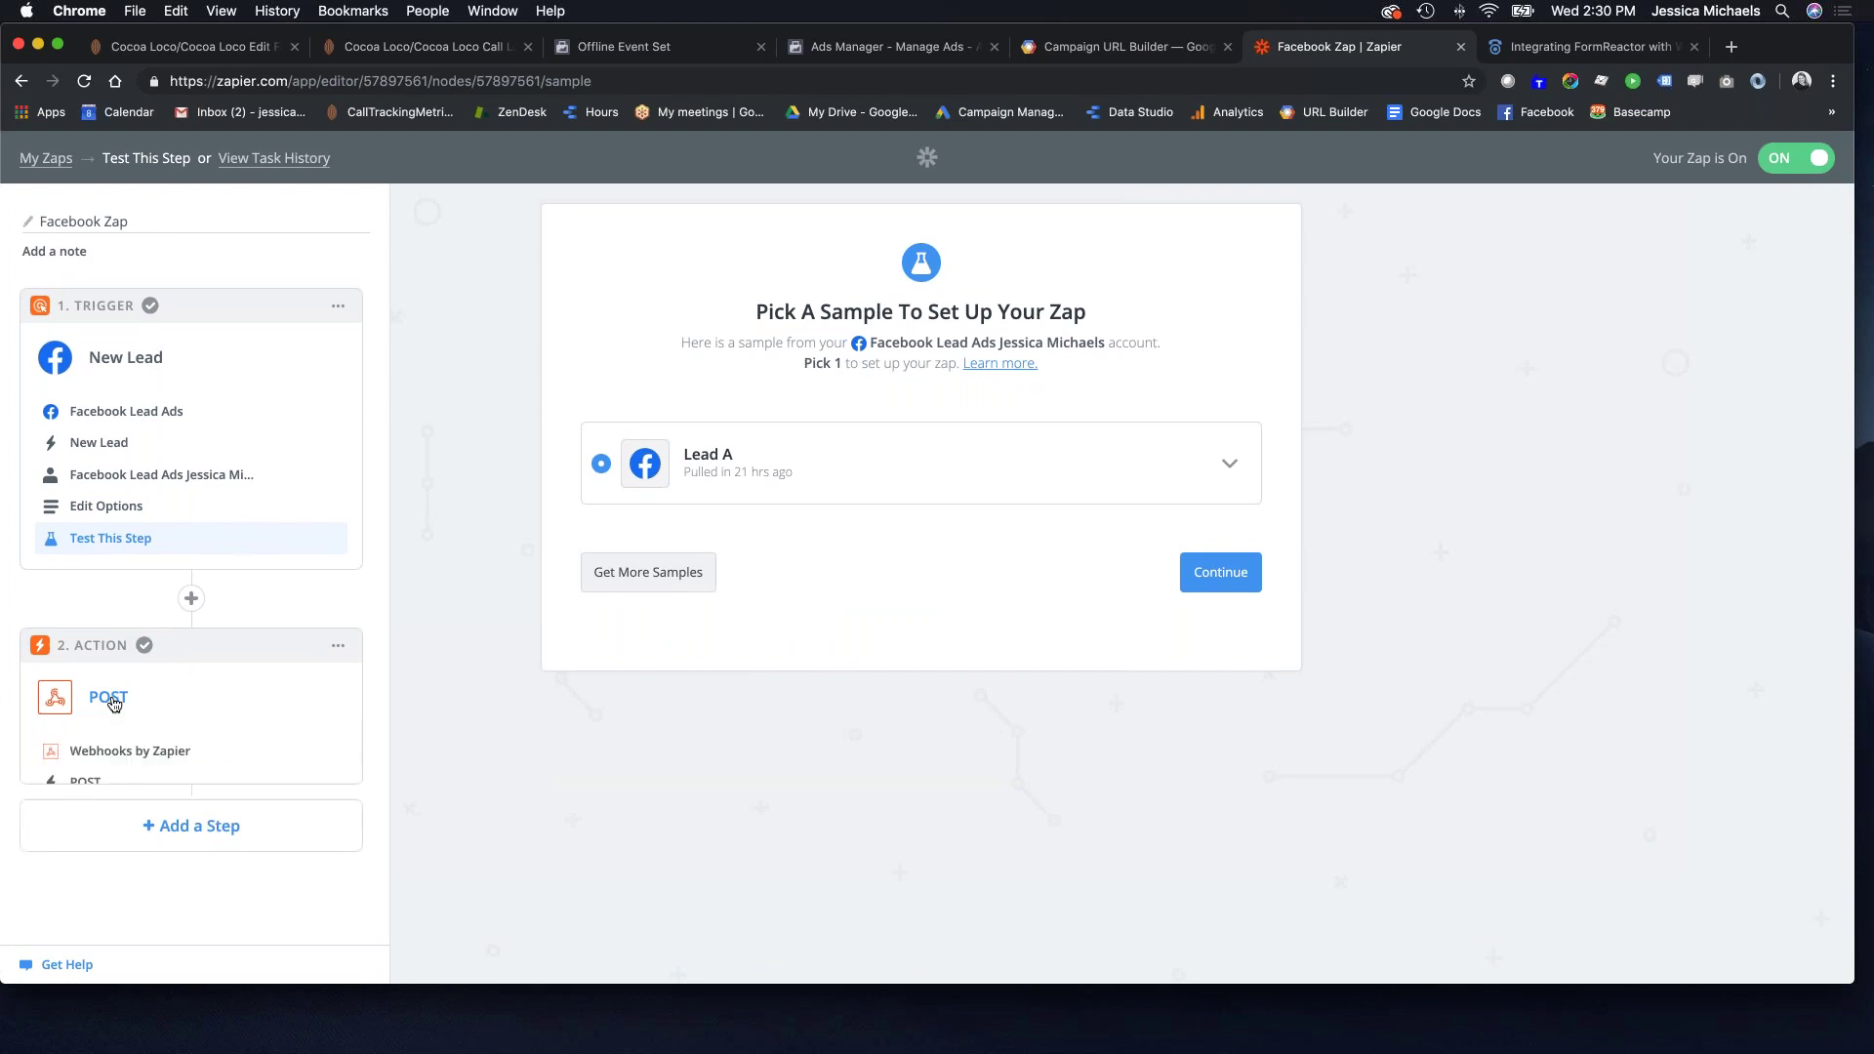
{"action": "scroll", "coordinate": [251, 737], "scroll_direction": "down", "scroll_amount": 1}
{"action": "left_click", "coordinate": [170, 741]}
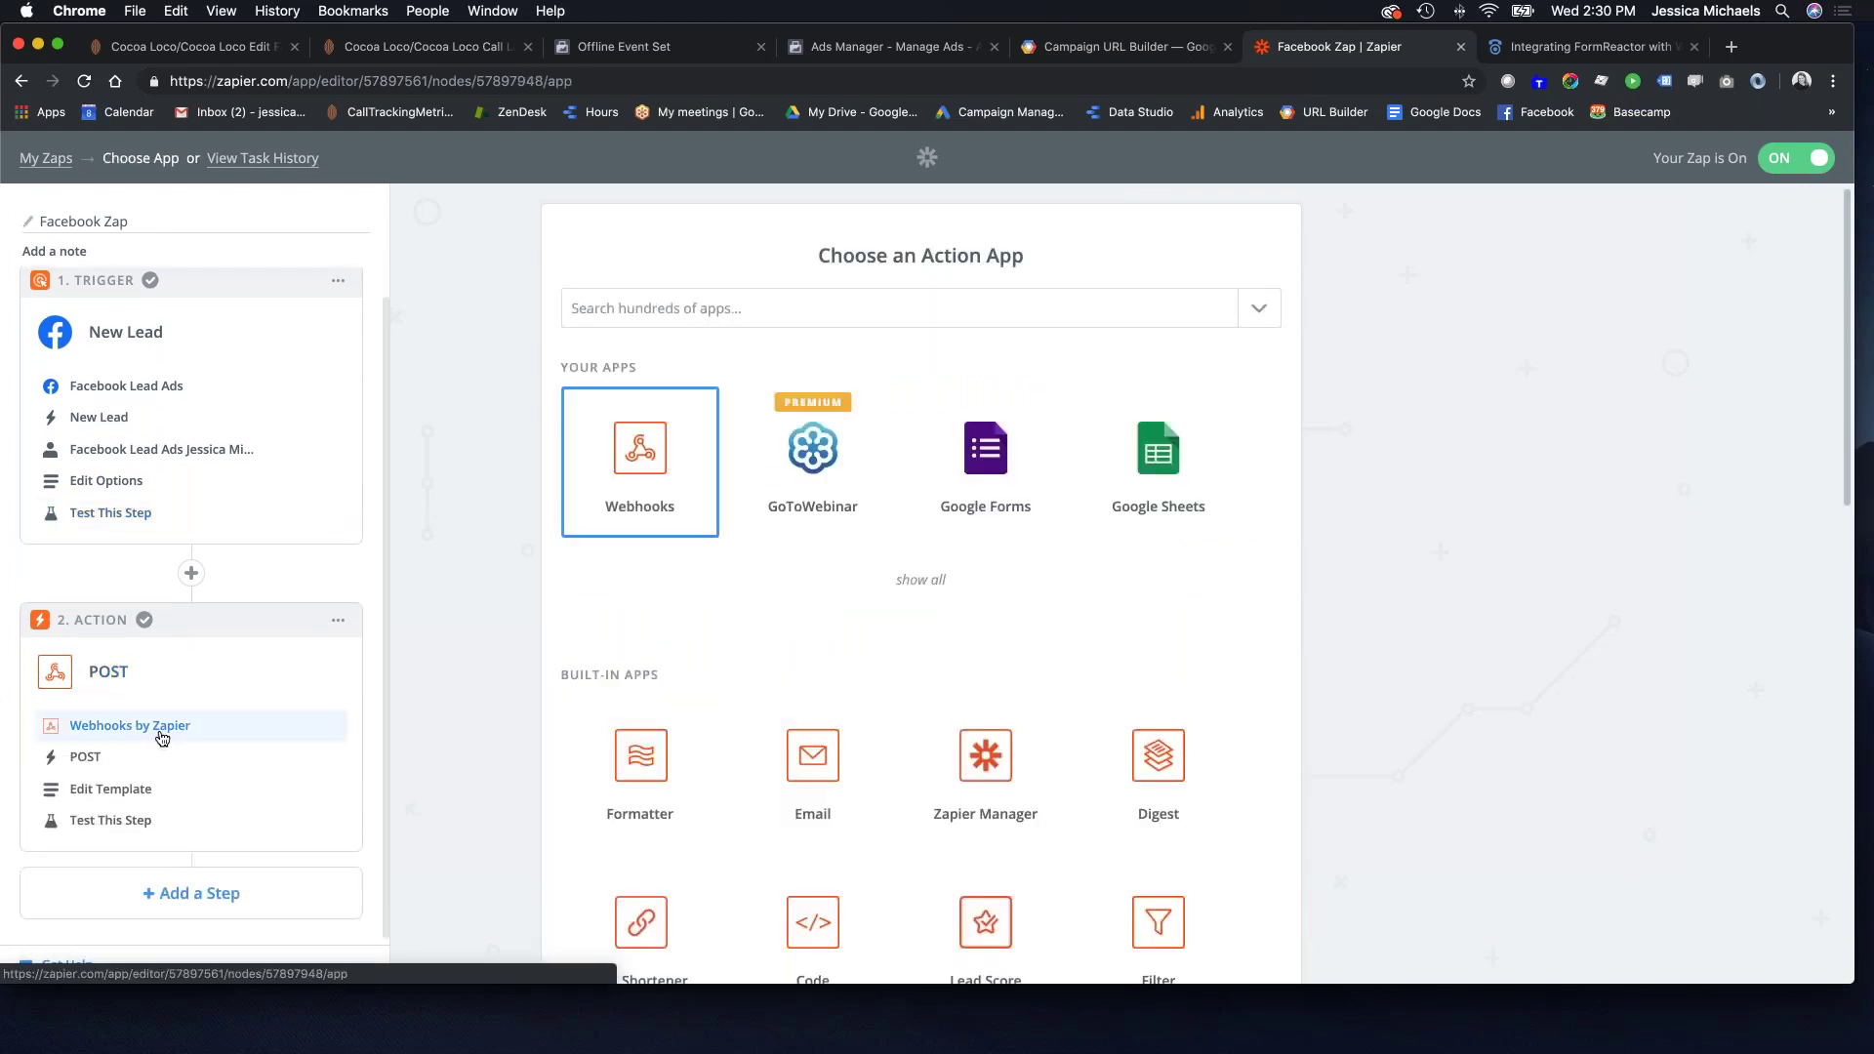
{"action": "left_click", "coordinate": [80, 758]}
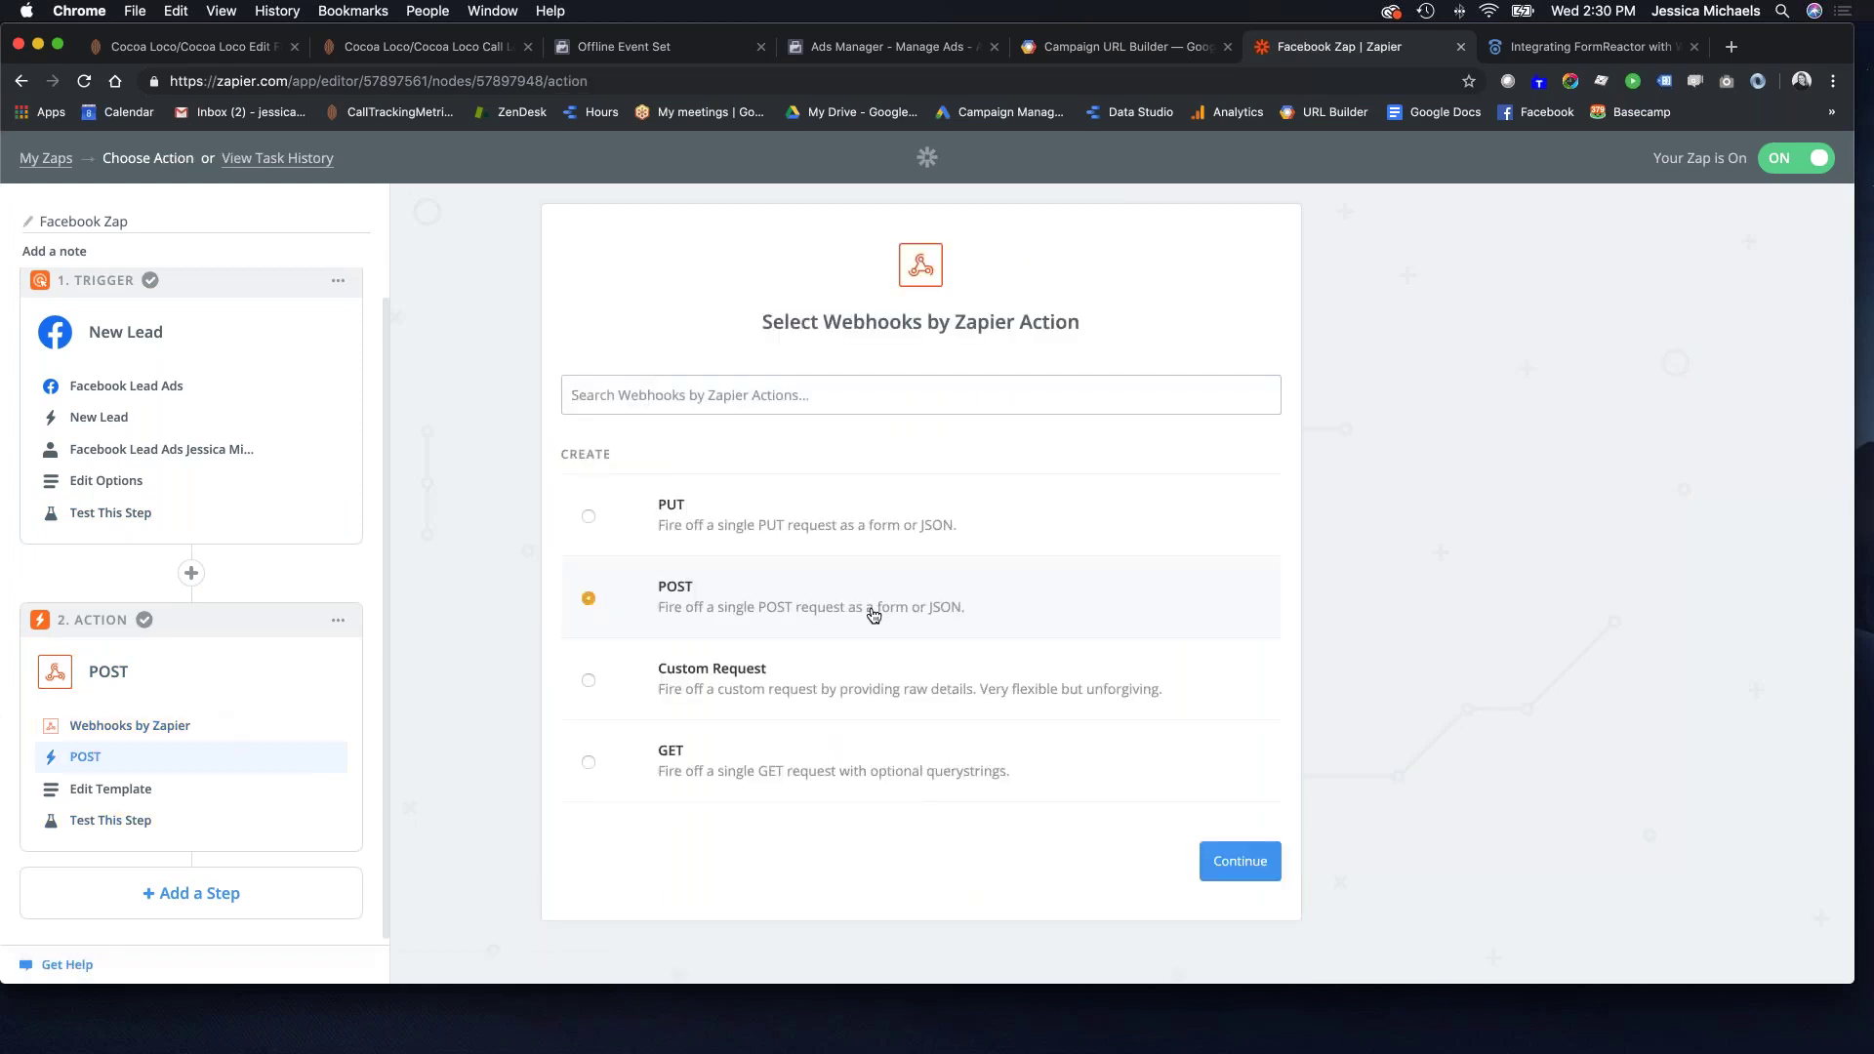
{"action": "left_click", "coordinate": [142, 785]}
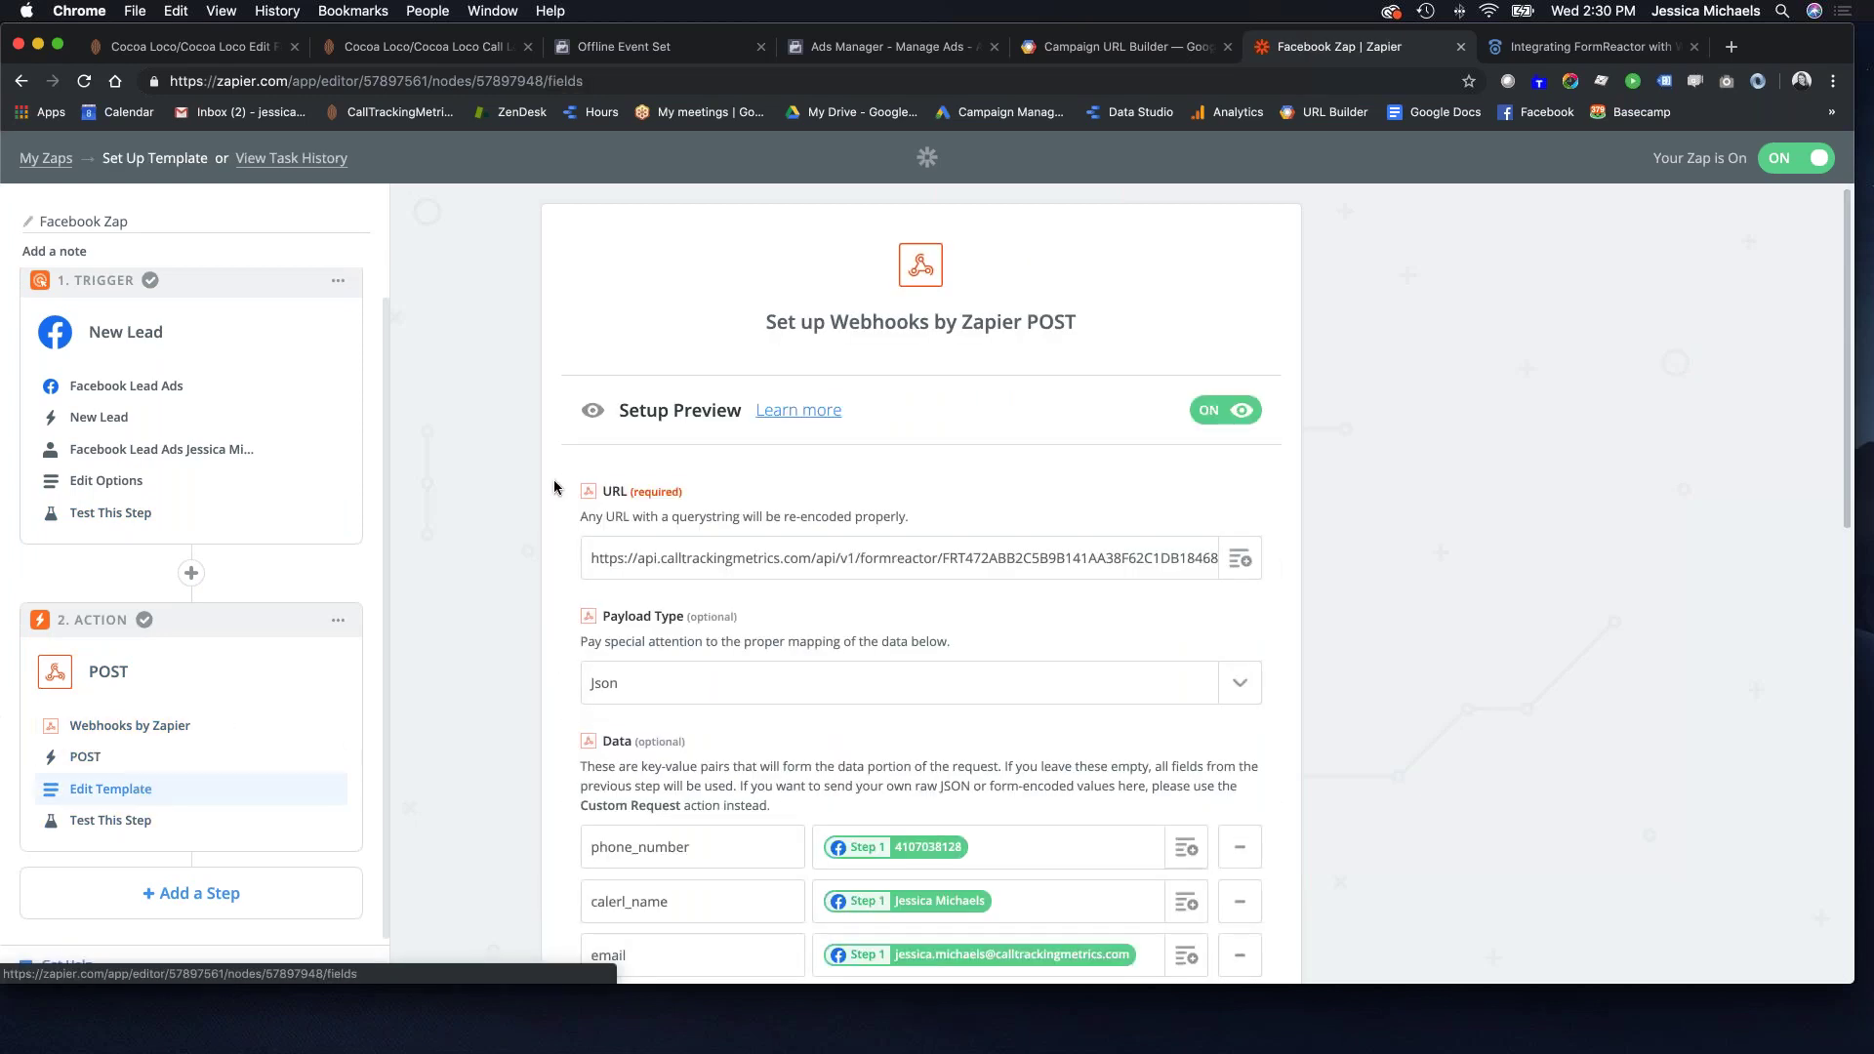
{"action": "left_click", "coordinate": [667, 568]}
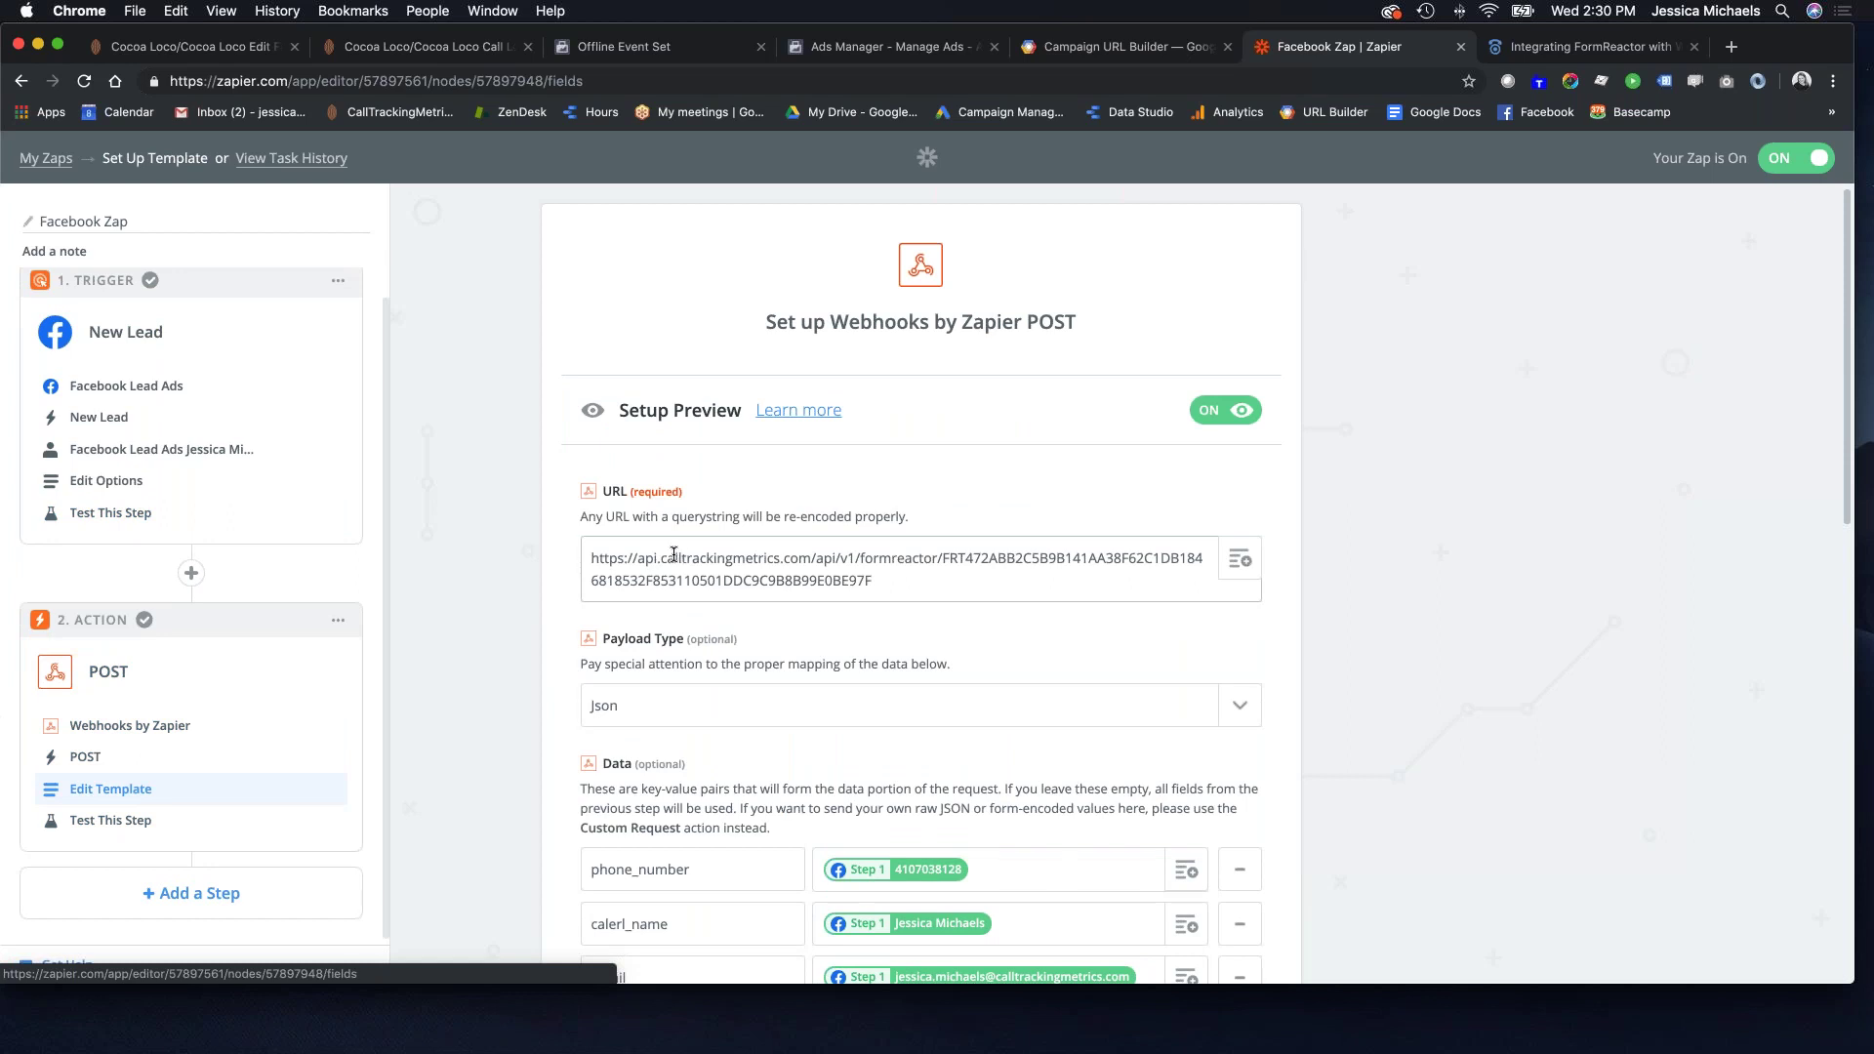
Switch to the support article on integrating FormReactor using Zapier and select its web address.
{"action": "left_click", "coordinate": [1630, 49]}
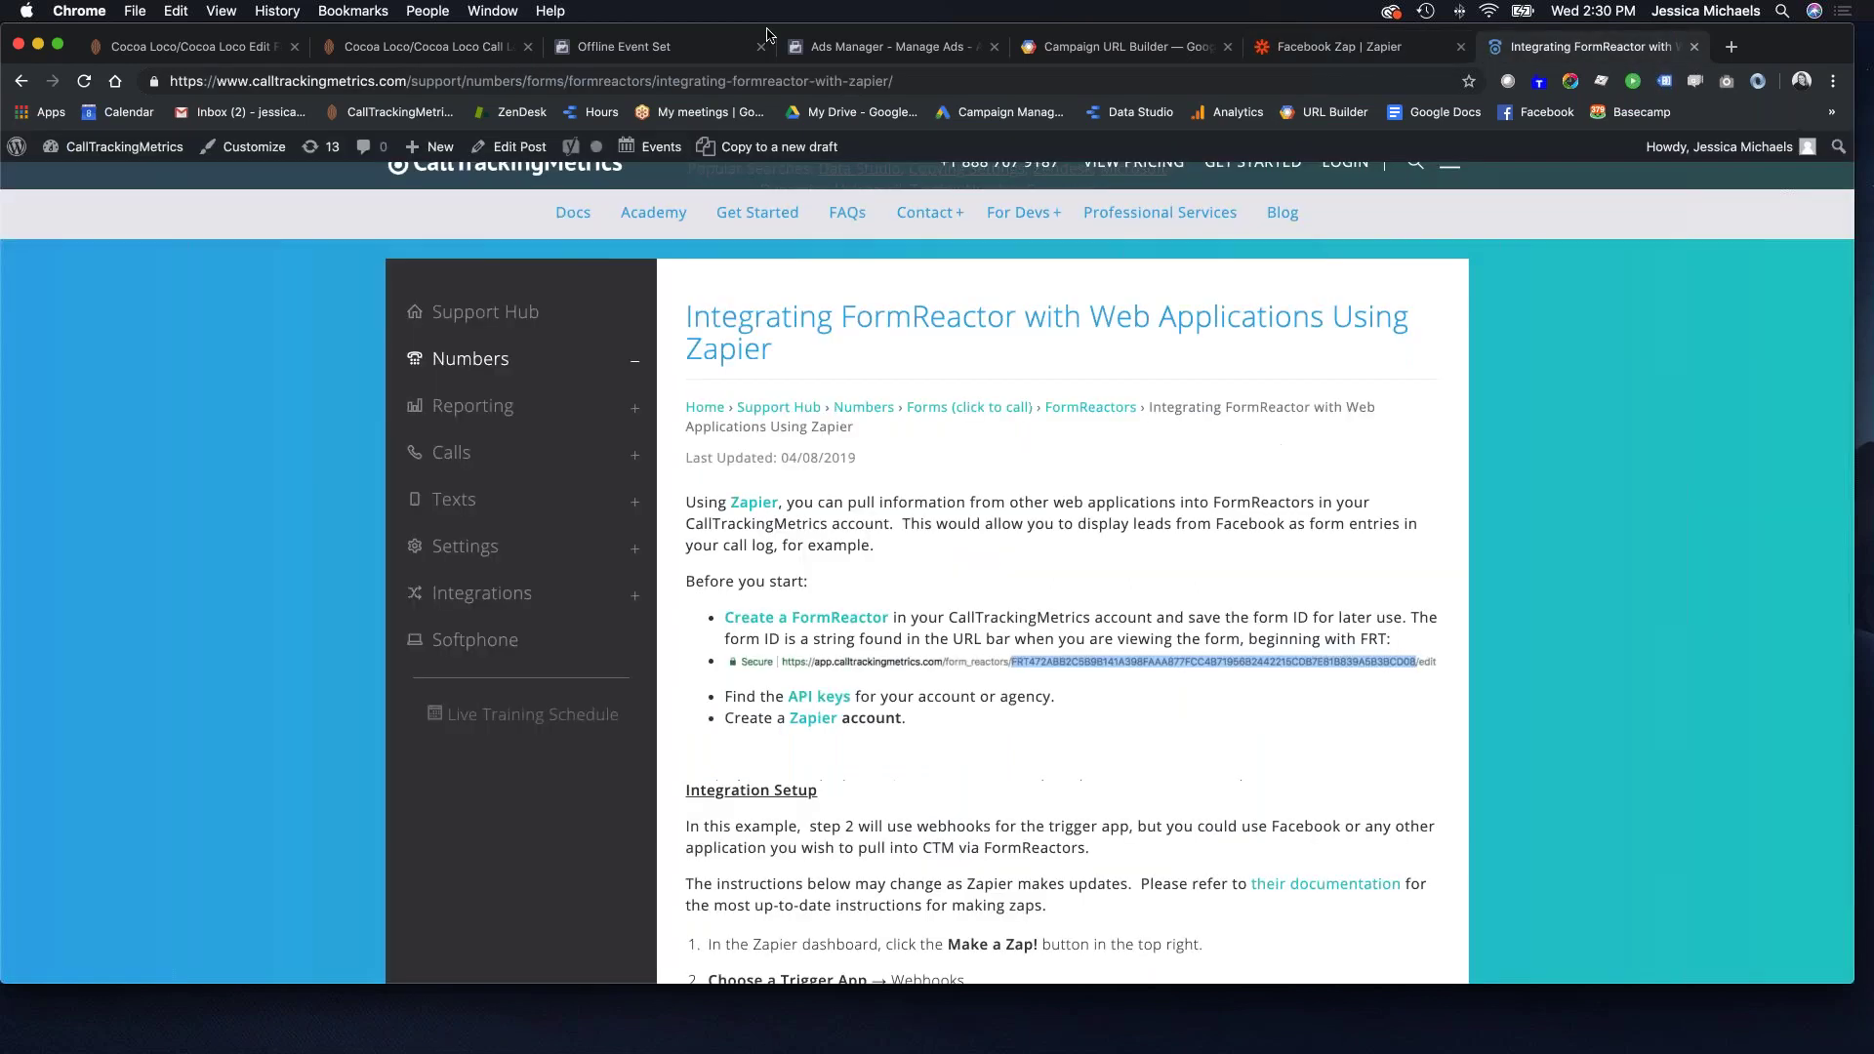
{"action": "left_click", "coordinate": [802, 82]}
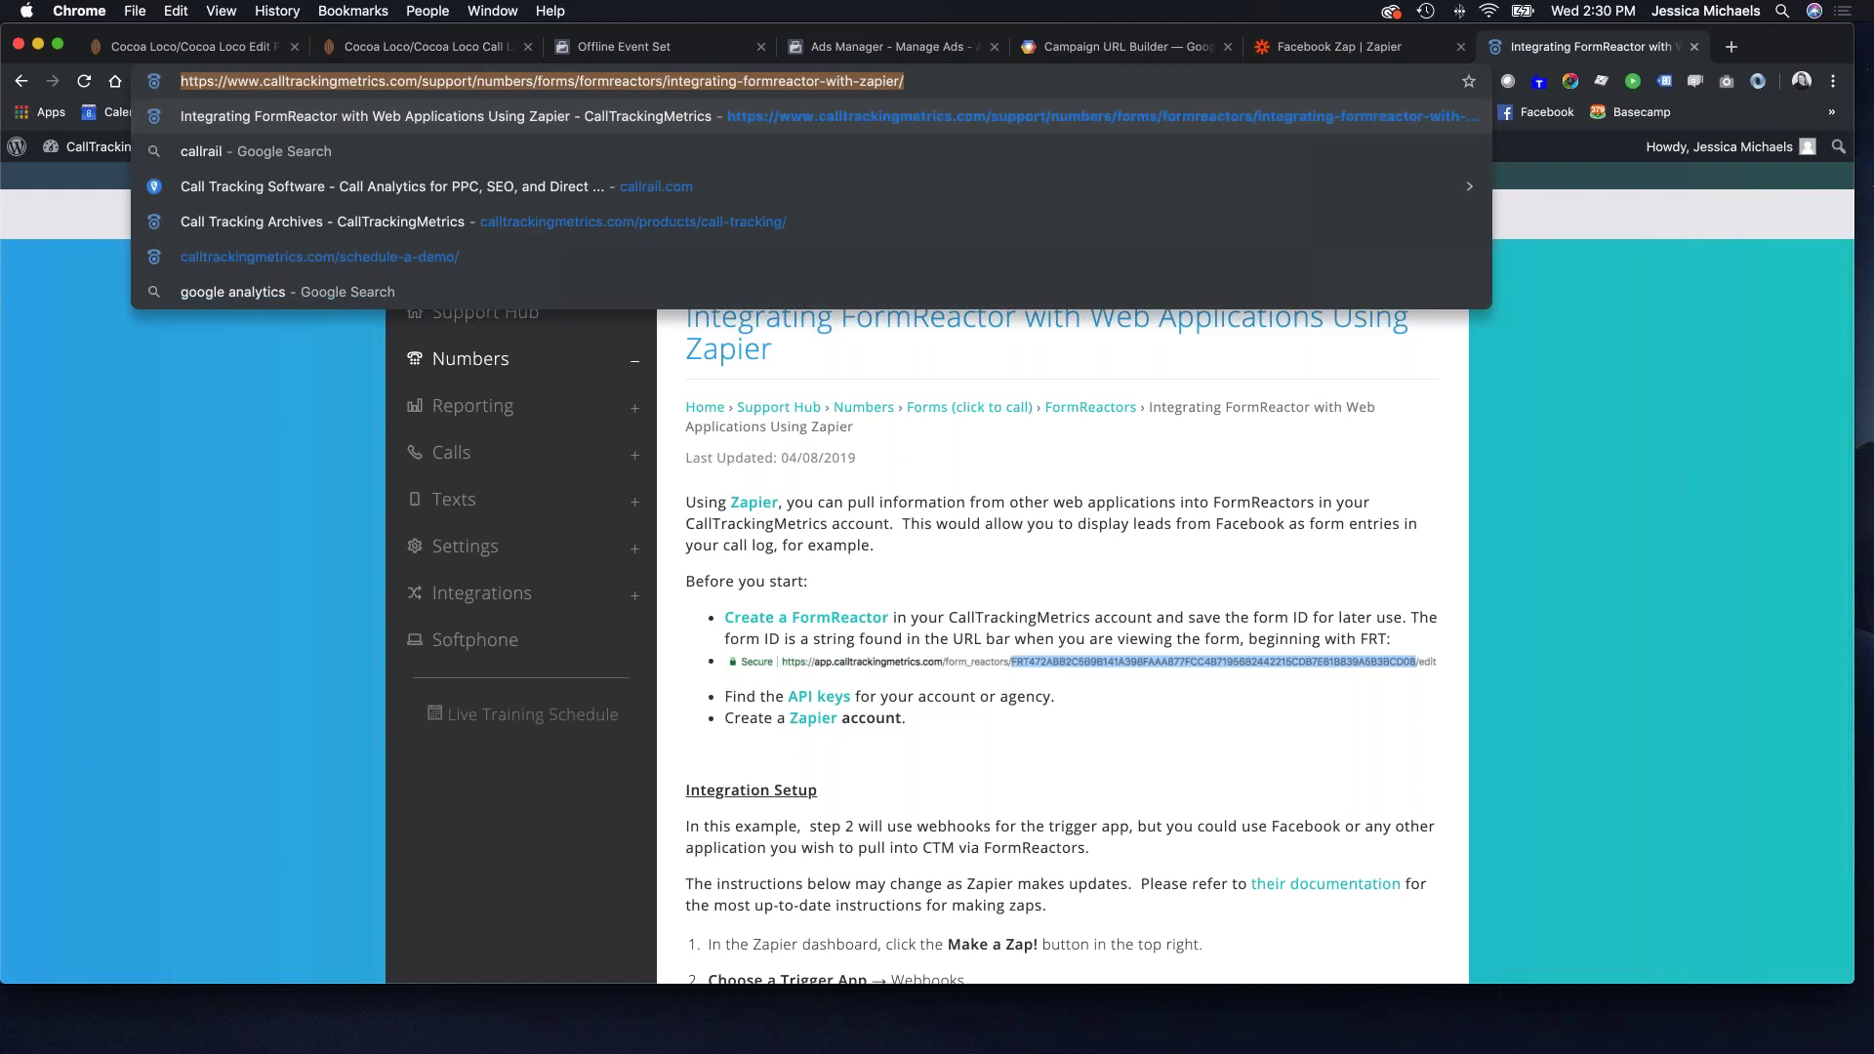
{"action": "key", "text": "super+Tab"}
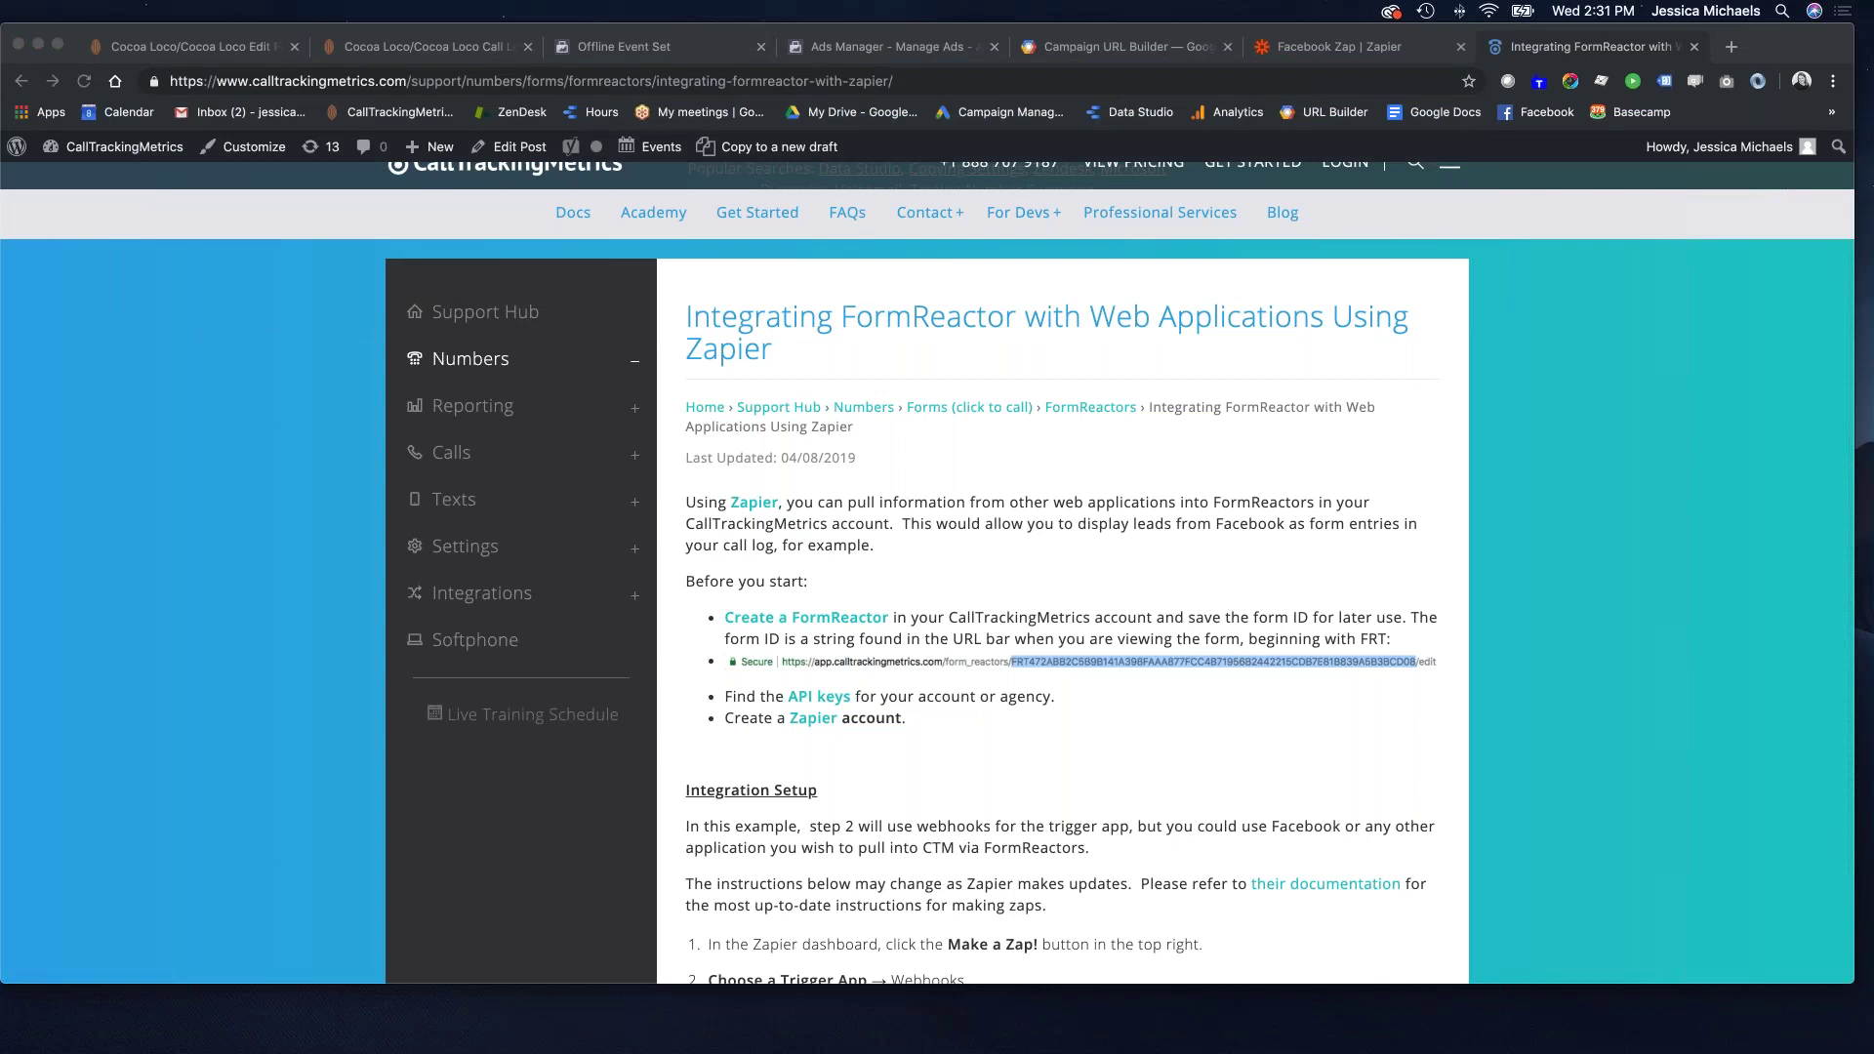
Switch to the Facebook Form in CallTrackingMetrics and select its REST API Form Submission URL under Using FormReactor.
{"action": "left_click", "coordinate": [397, 50]}
{"action": "left_click", "coordinate": [269, 49]}
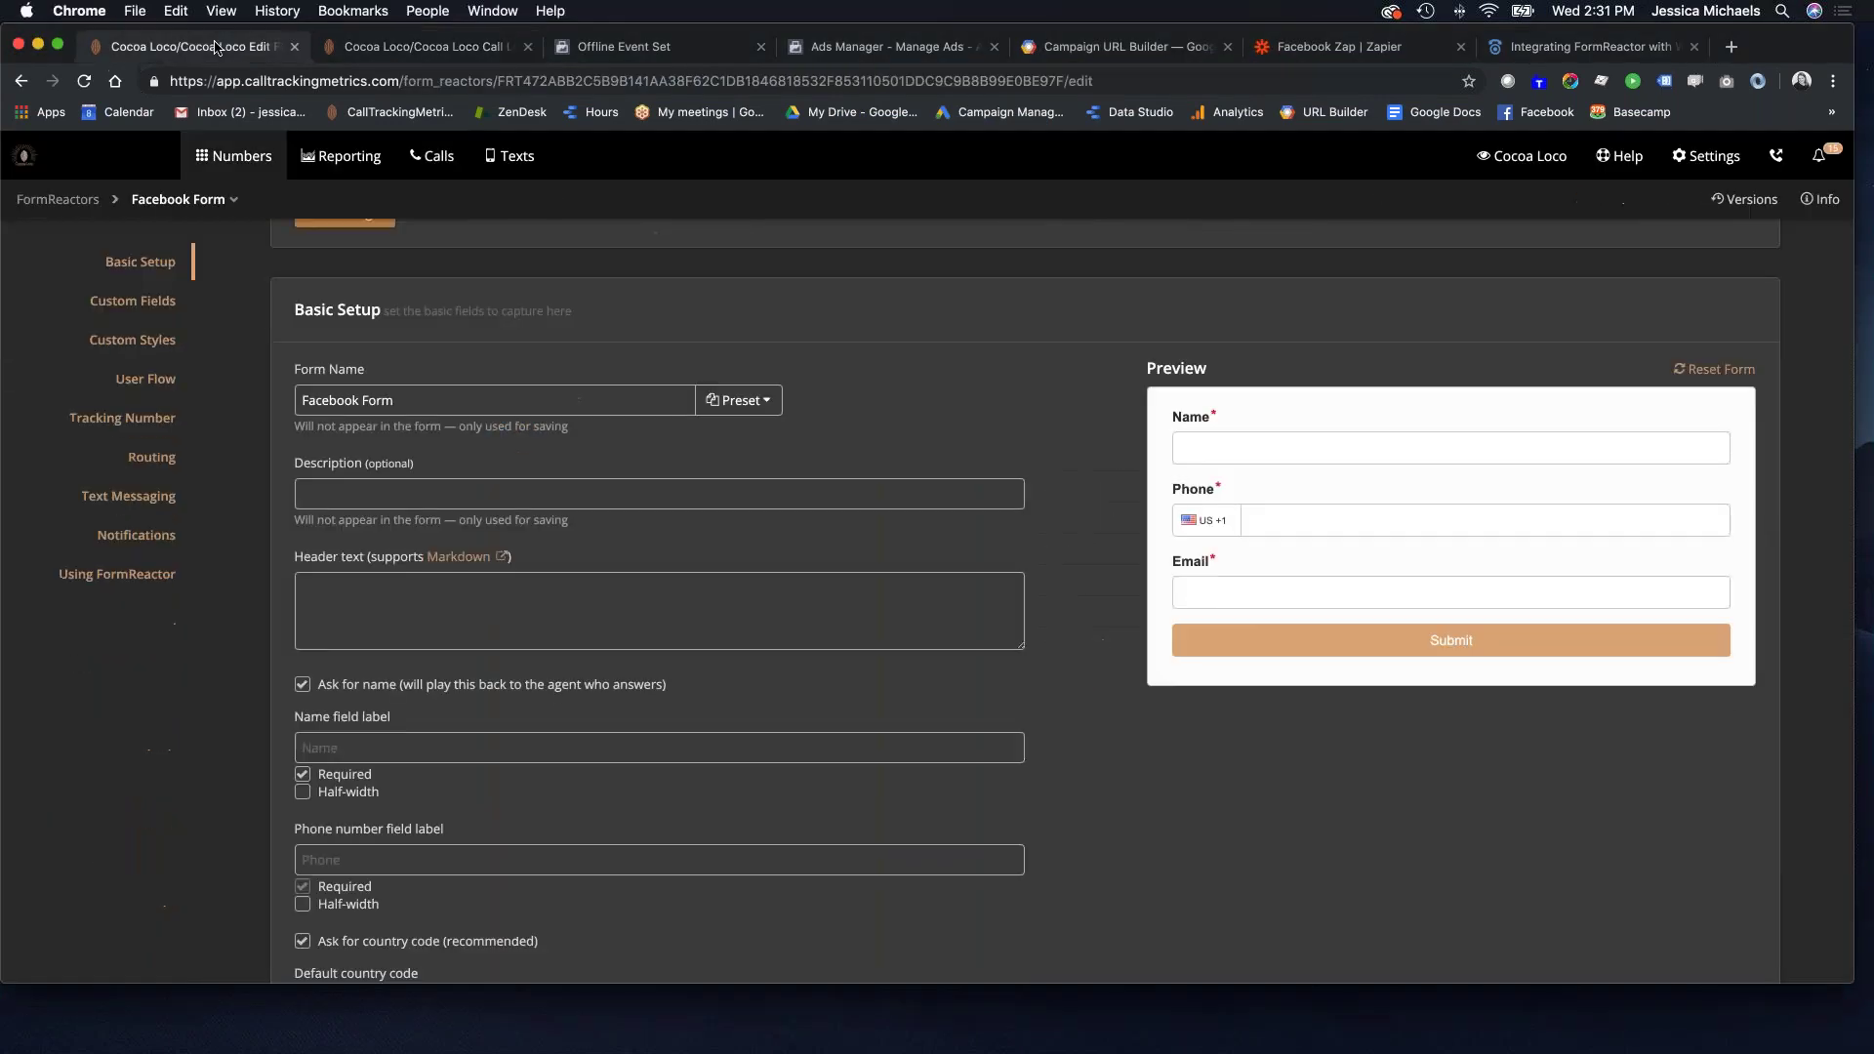
{"action": "scroll", "coordinate": [767, 695], "scroll_direction": "down", "scroll_amount": 20}
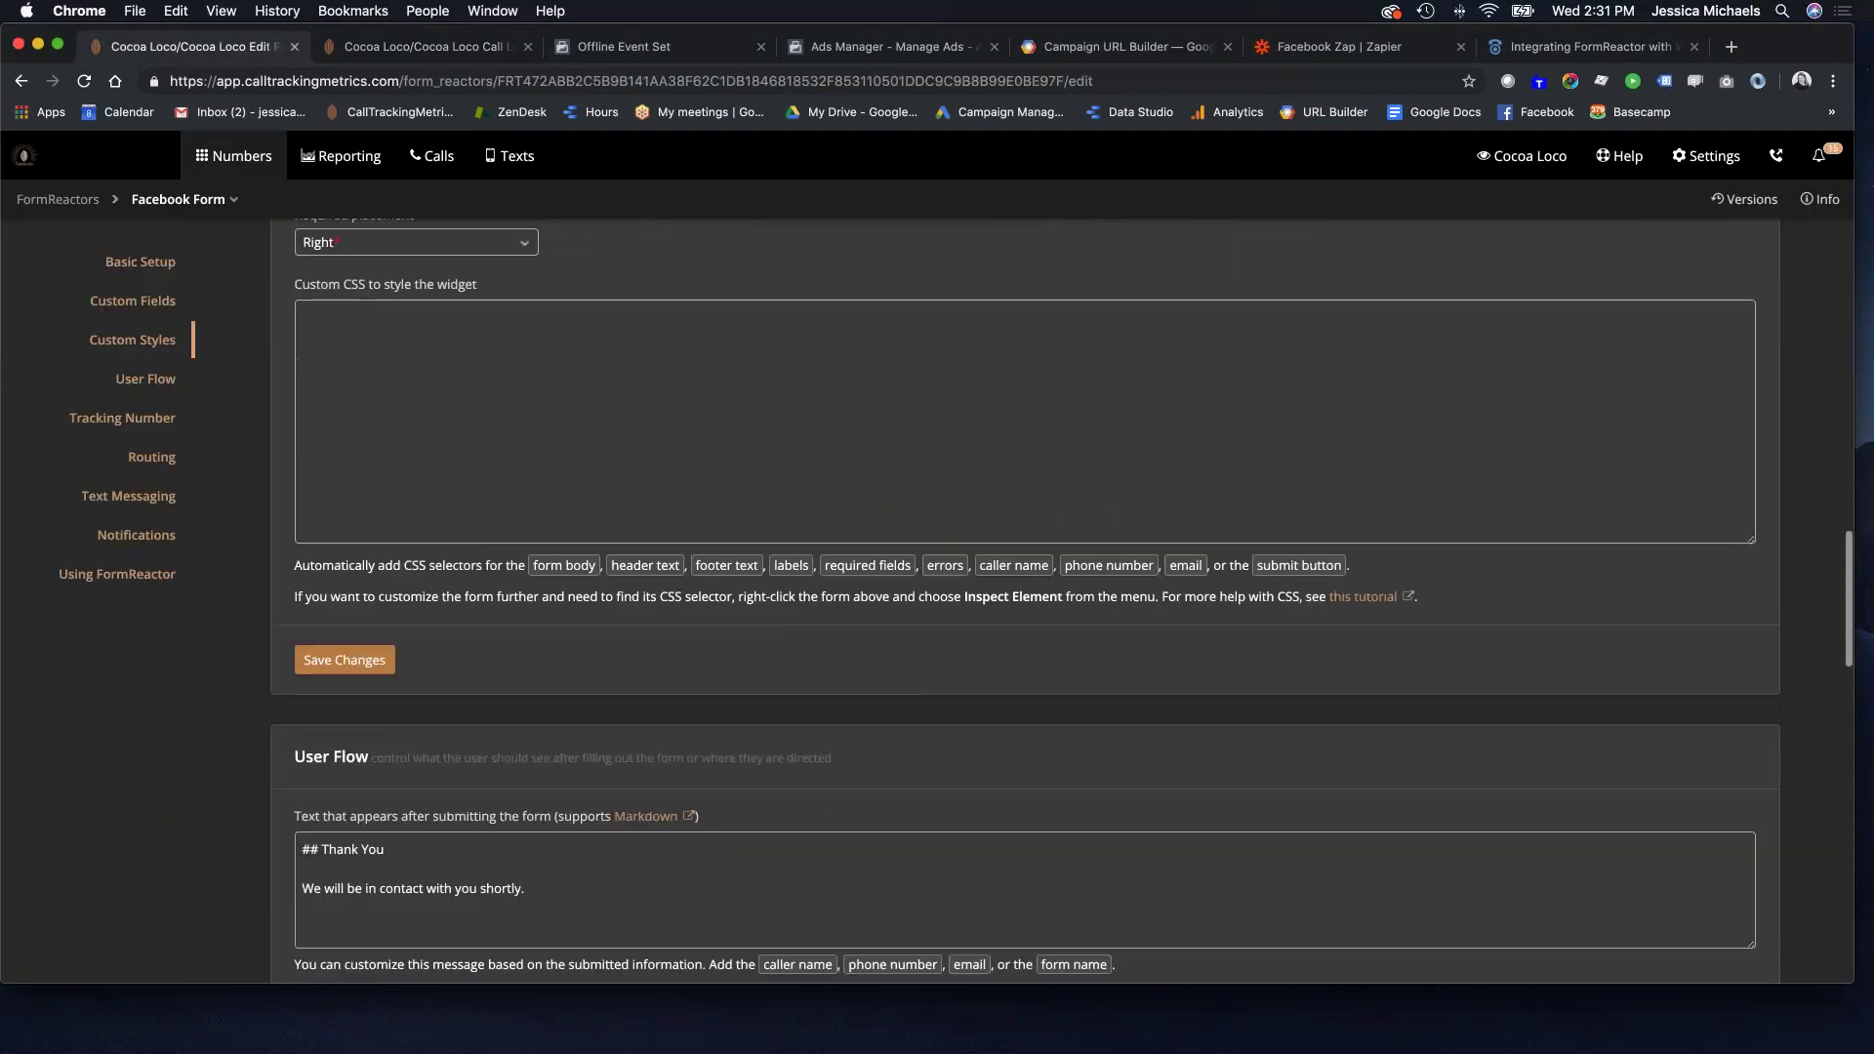
{"action": "scroll", "coordinate": [766, 694], "scroll_direction": "down", "scroll_amount": 10}
{"action": "left_click", "coordinate": [802, 532]}
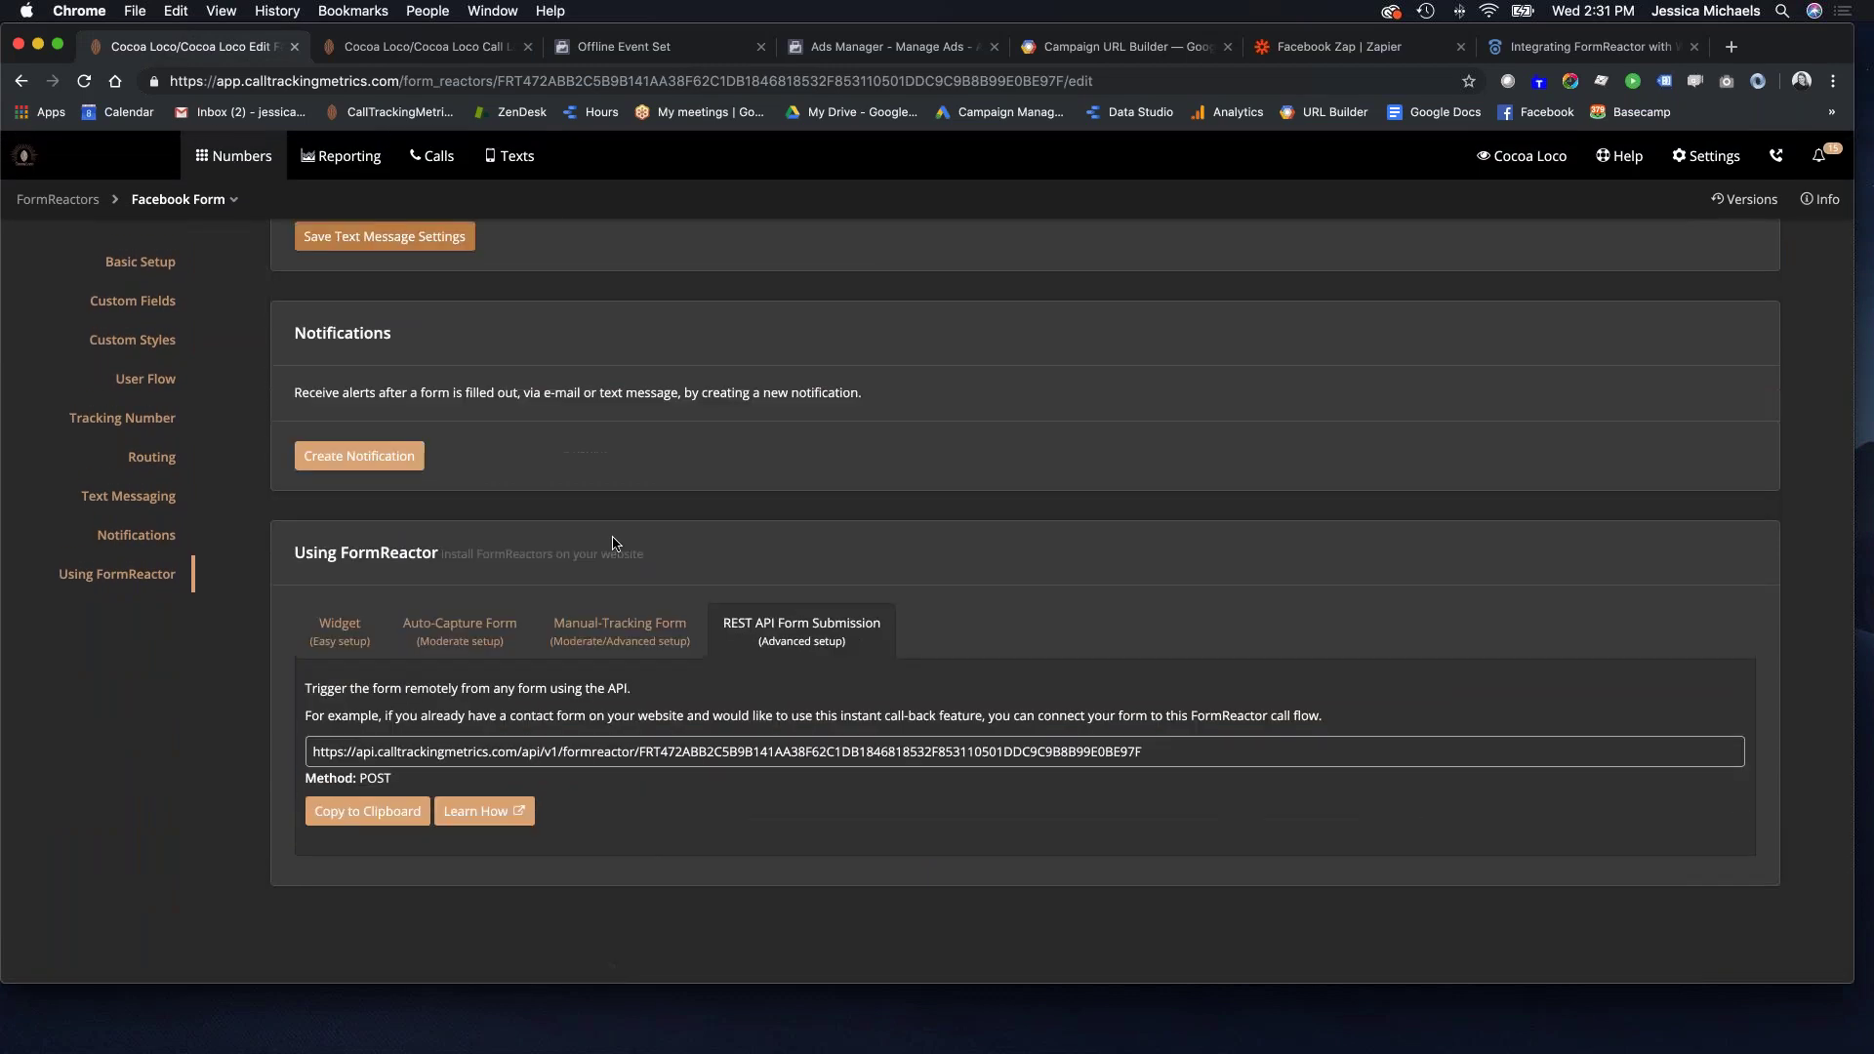
{"action": "triple_click", "coordinate": [689, 744]}
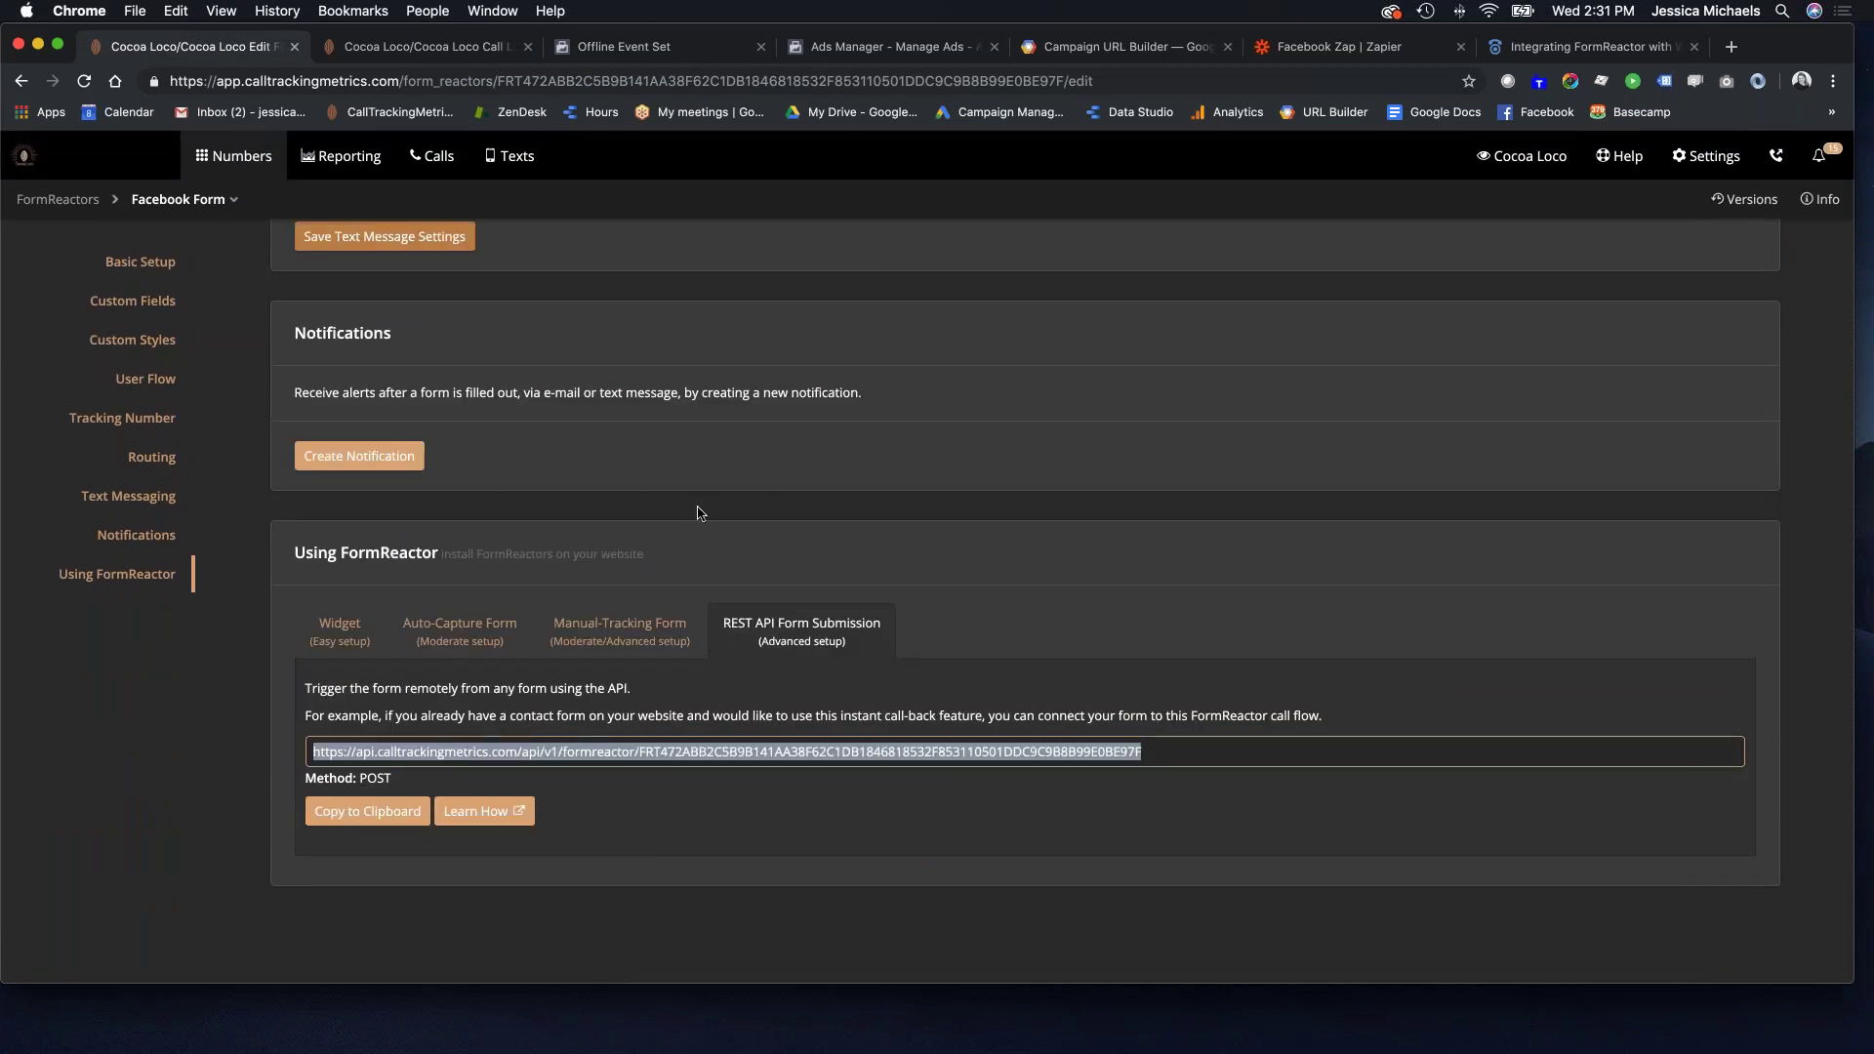
Return to the Facebook Zap in Zapier and examine the webhook's URL, Json payload type and data key mappings.
{"action": "left_click", "coordinate": [1315, 53]}
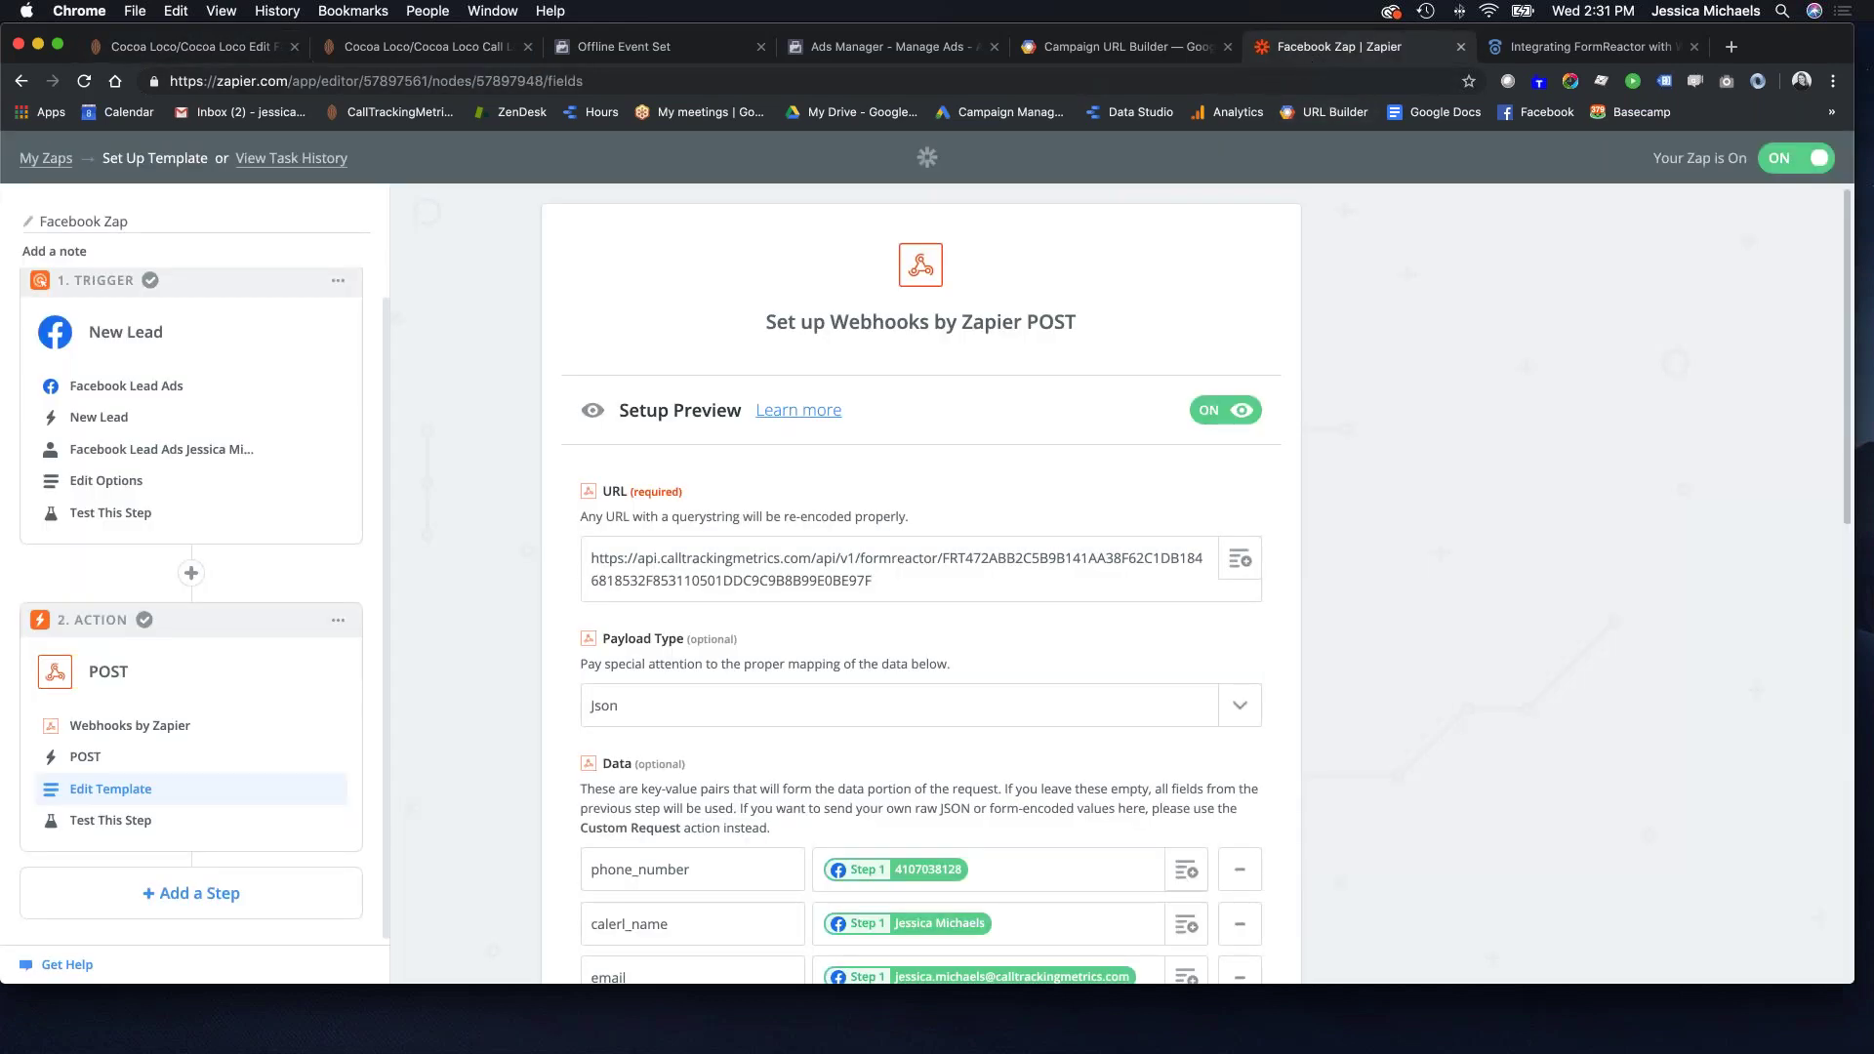
{"action": "scroll", "coordinate": [723, 566], "scroll_direction": "down", "scroll_amount": 3}
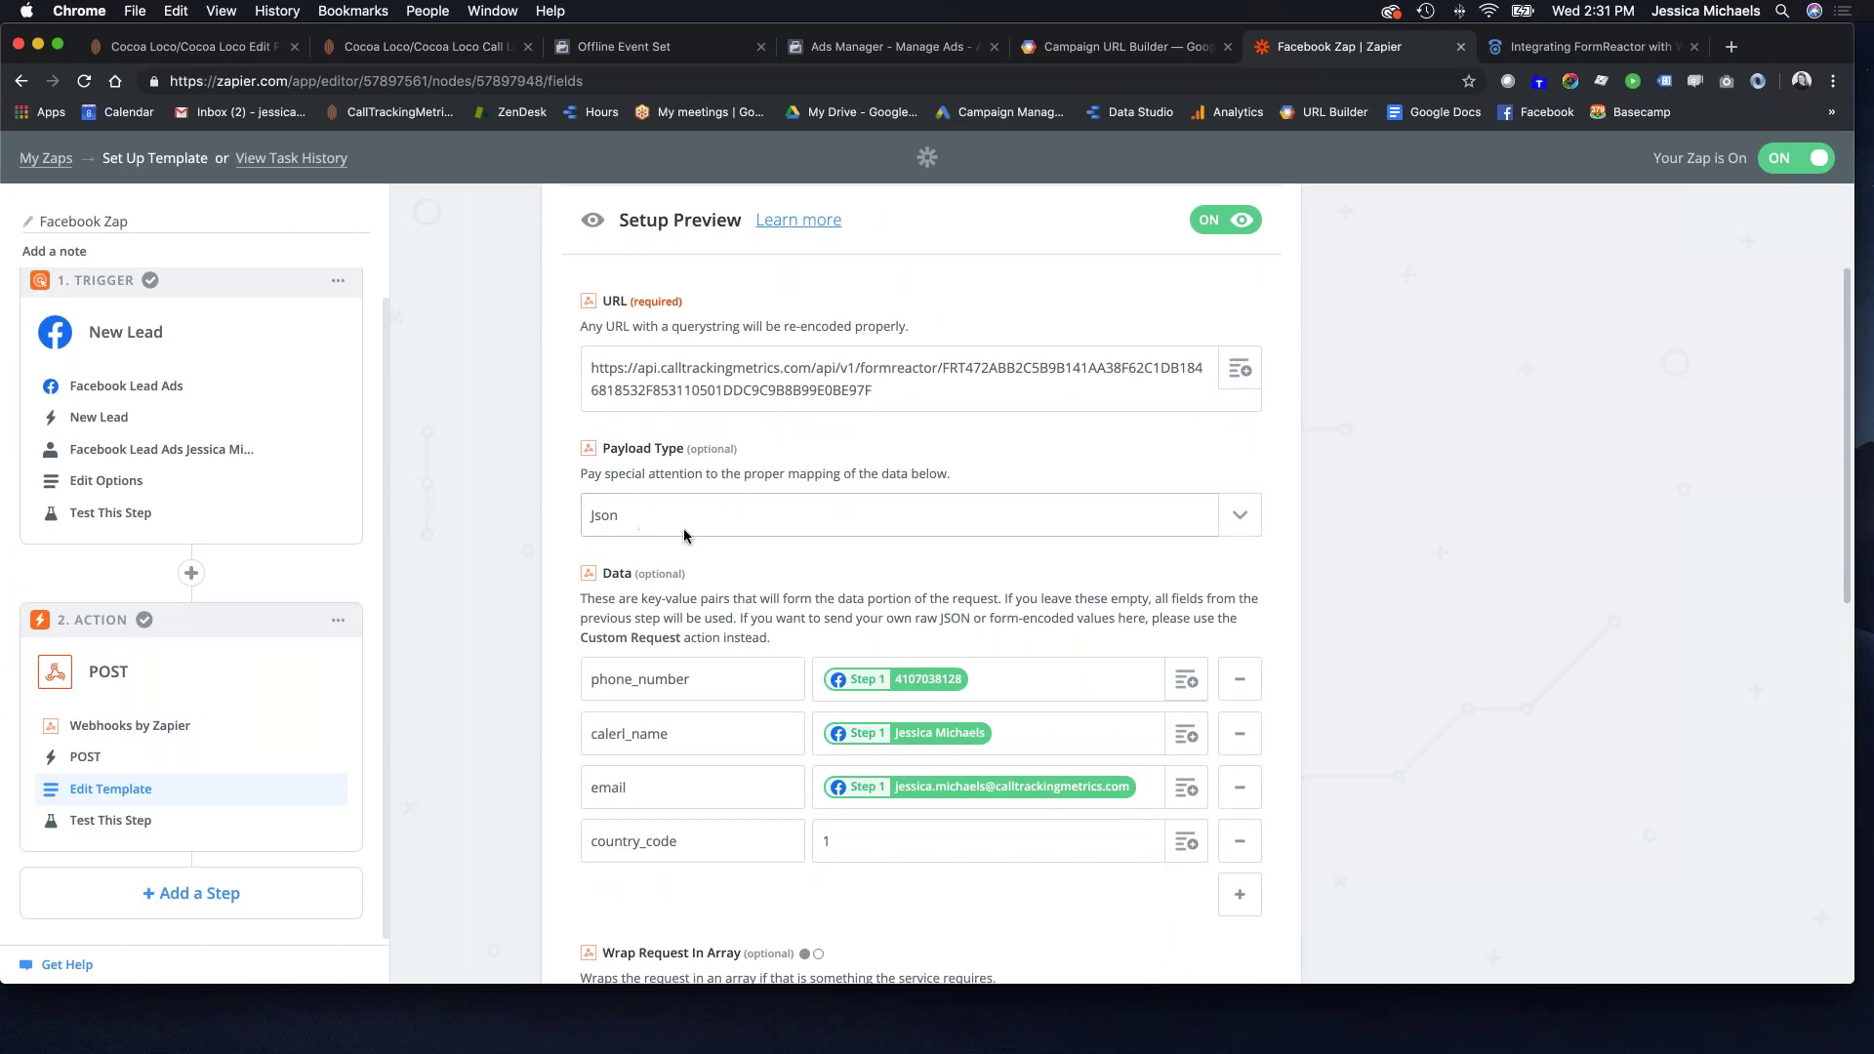
{"action": "scroll", "coordinate": [685, 536], "scroll_direction": "down", "scroll_amount": 3}
{"action": "scroll", "coordinate": [685, 536], "scroll_direction": "down", "scroll_amount": 1}
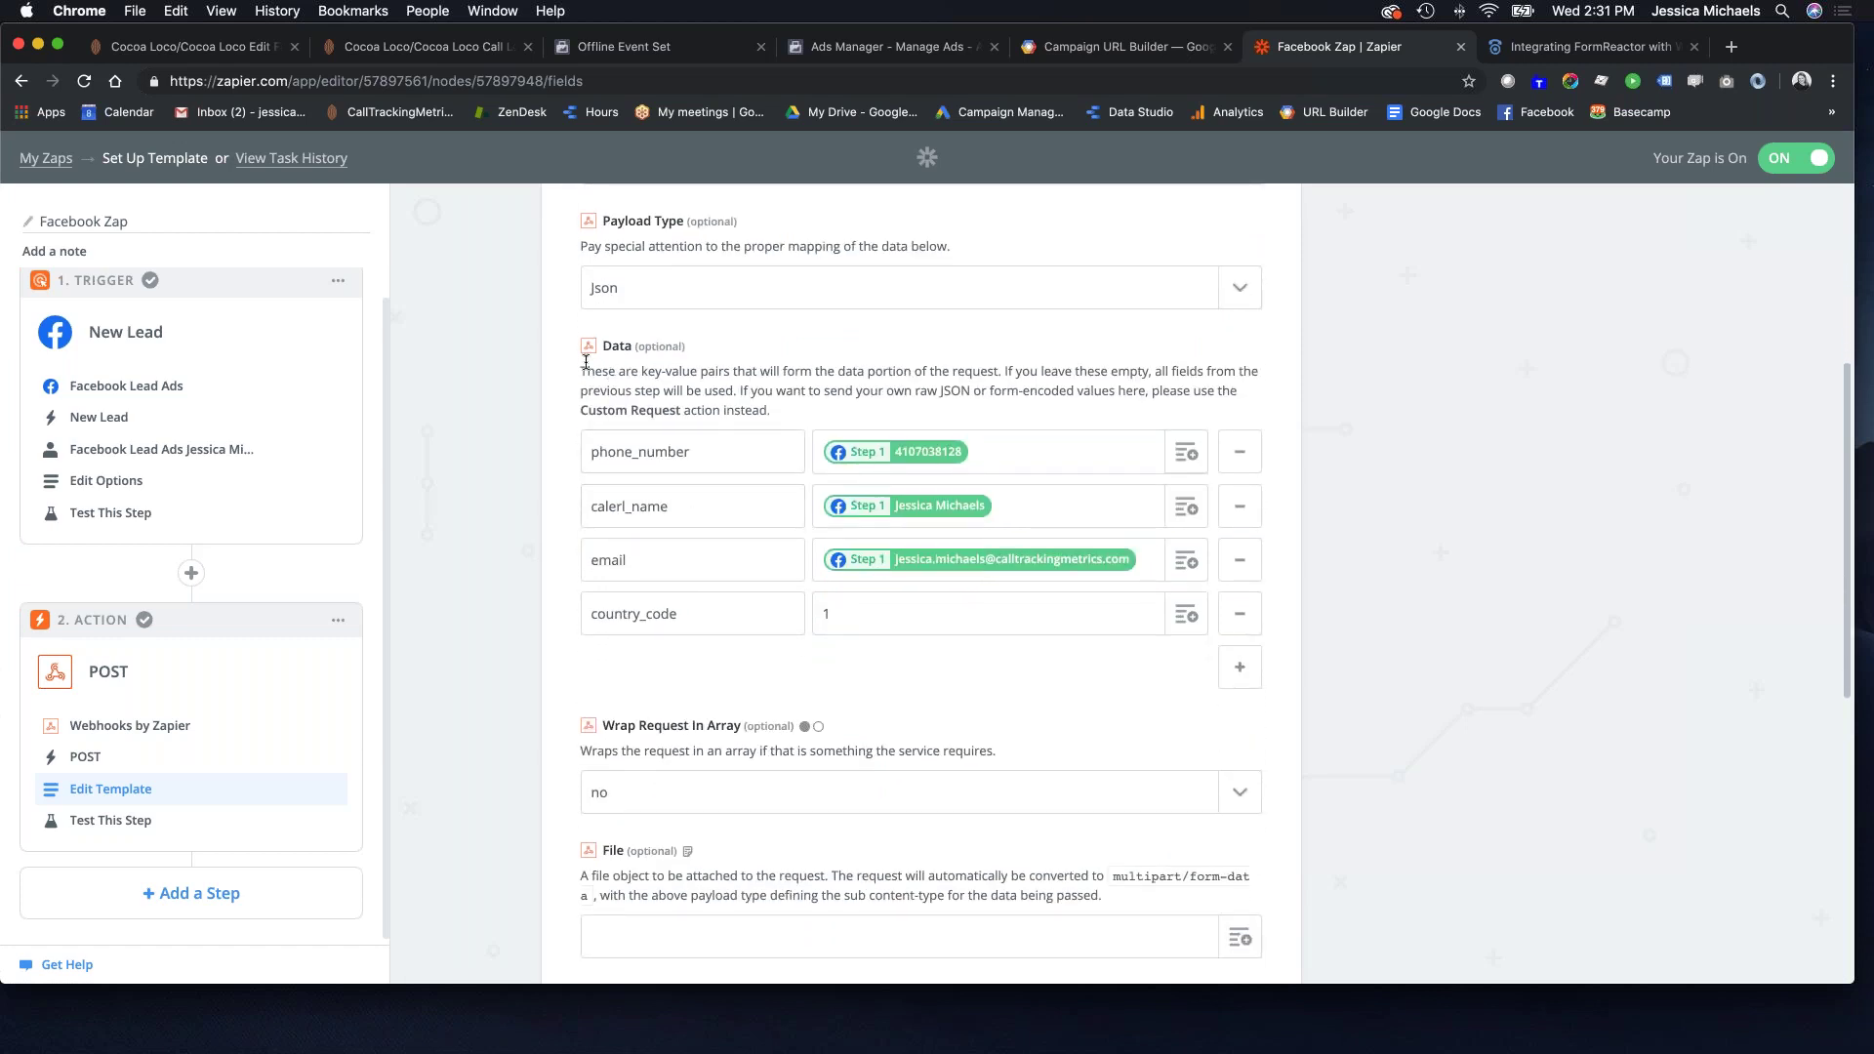
{"action": "scroll", "coordinate": [771, 478], "scroll_direction": "down", "scroll_amount": 1}
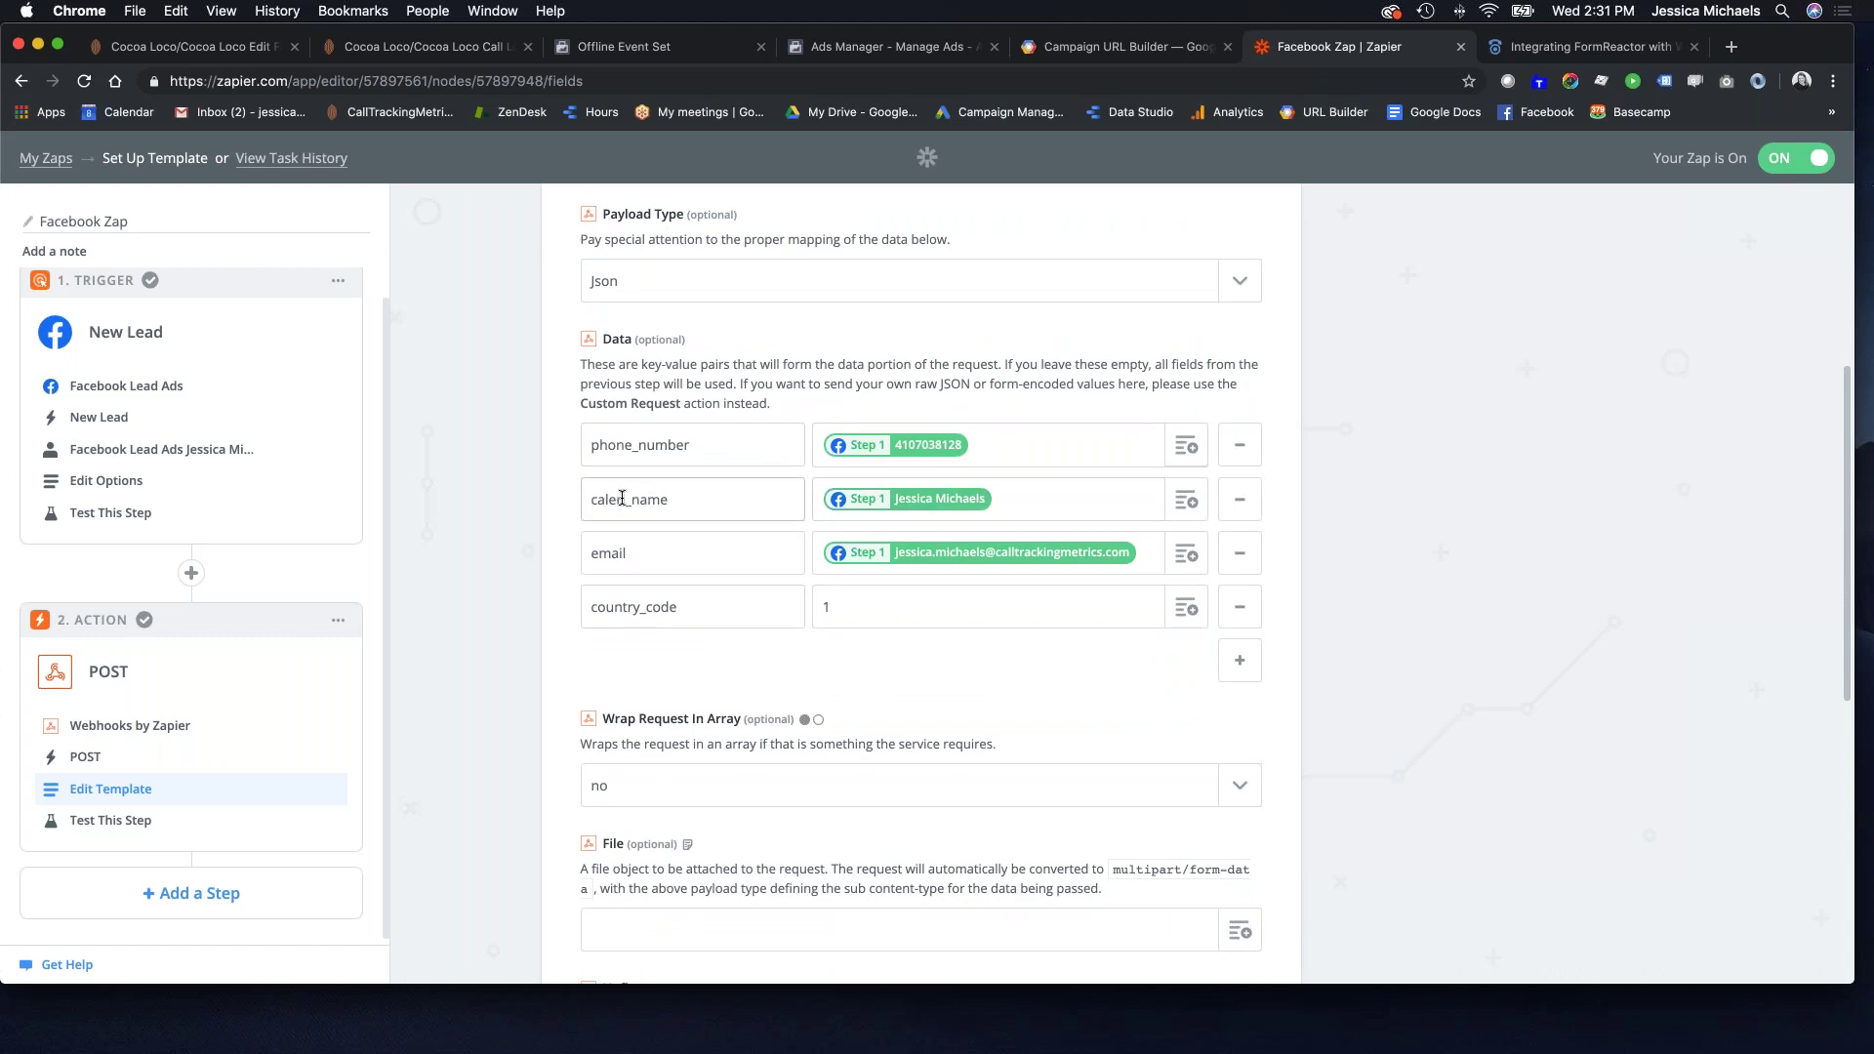
Correct the misspelled data key for the lead's name to "caller_name" in the webhook template.
{"action": "left_click", "coordinate": [622, 498]}
{"action": "scroll", "coordinate": [703, 488], "scroll_direction": "down", "scroll_amount": 1}
{"action": "key", "text": "BackSpace"}
{"action": "key", "text": "BackSpace"}
{"action": "key", "text": "BackSpace"}
{"action": "type", "text": "ler"}
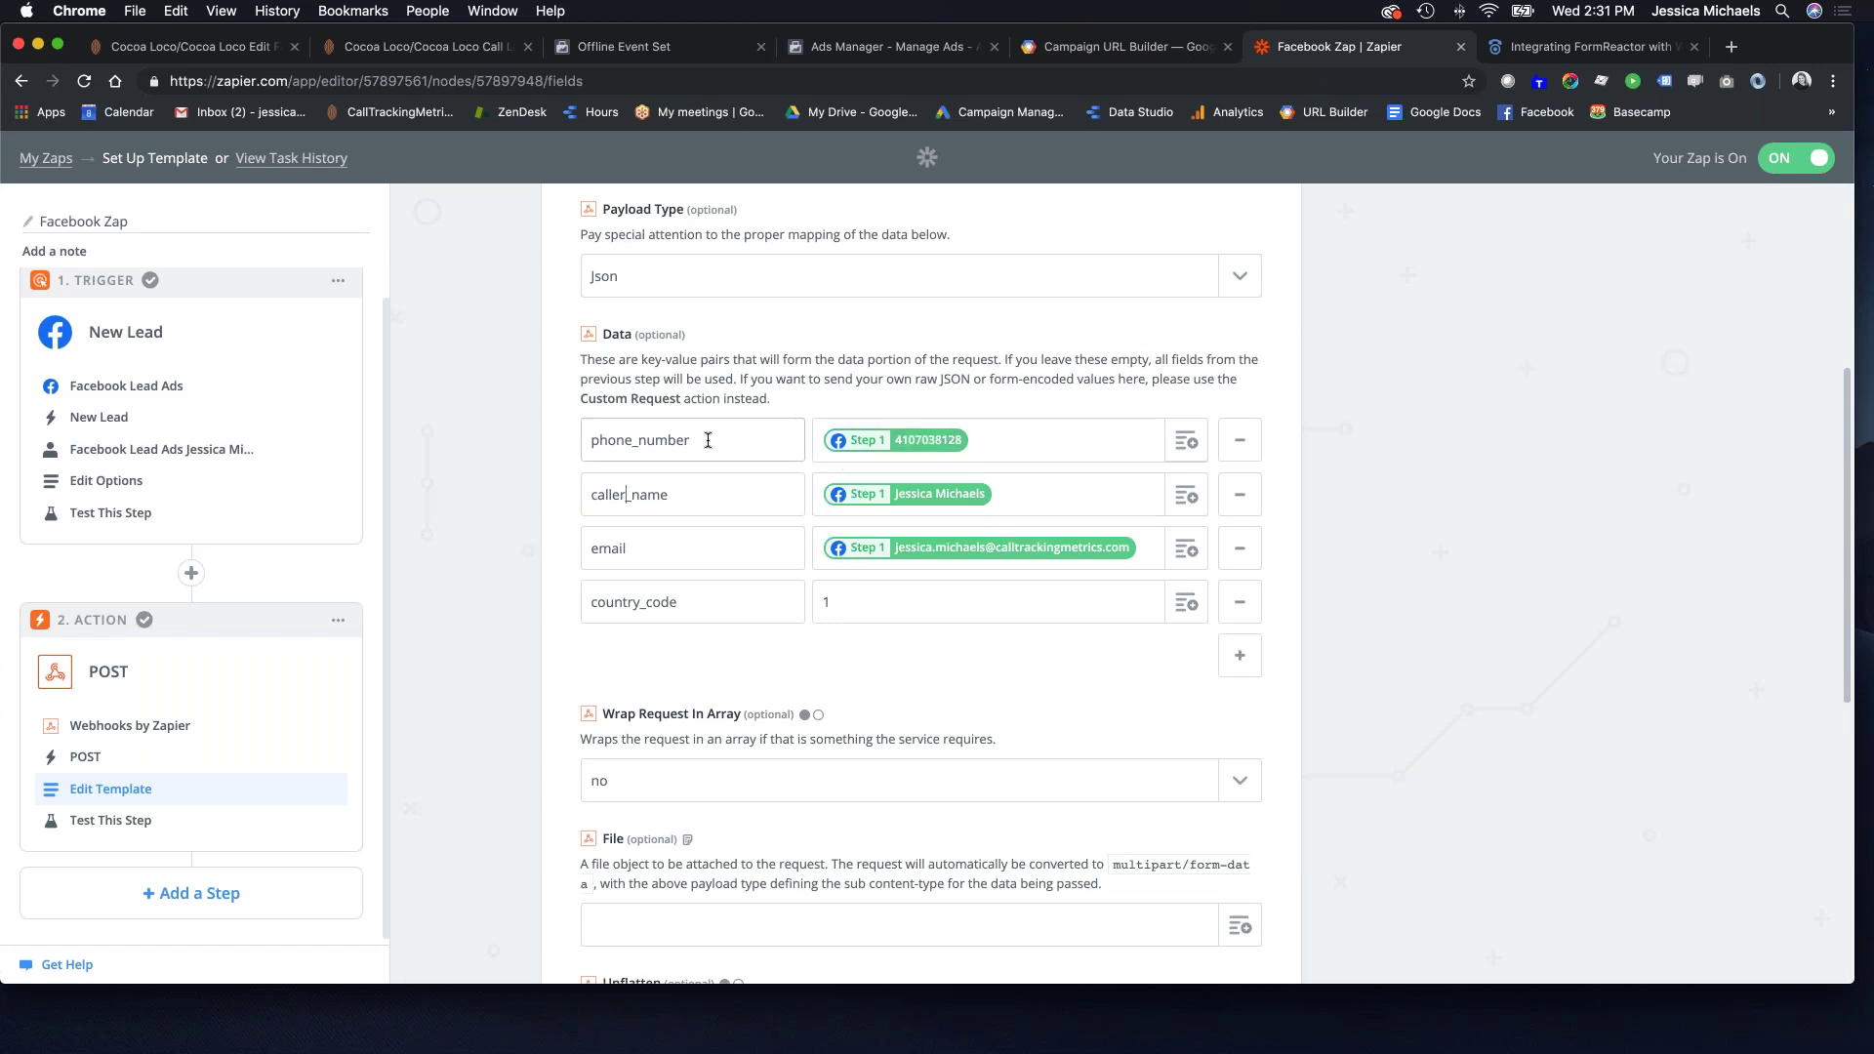
{"action": "left_click", "coordinate": [685, 552]}
Check the webhook's Basic Auth and Data fields and continue to the action's test stage.
{"action": "scroll", "coordinate": [761, 659], "scroll_direction": "down", "scroll_amount": 7}
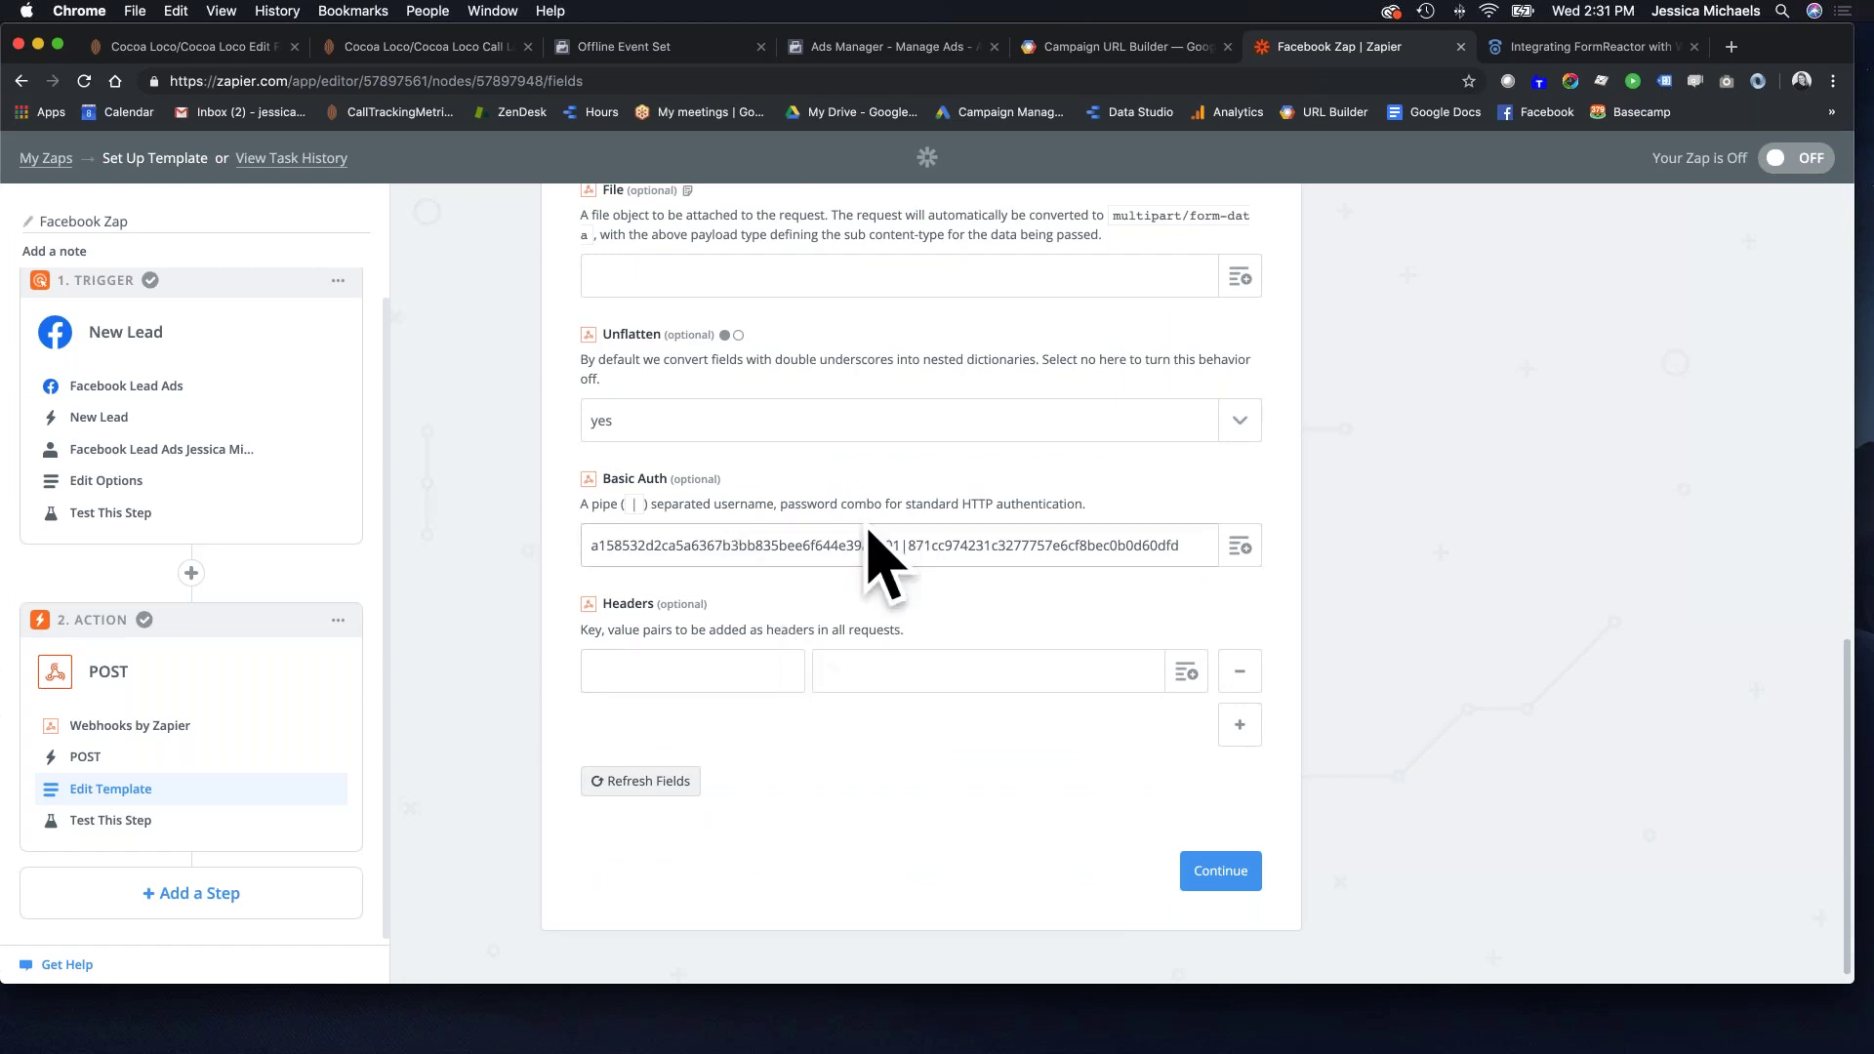
{"action": "scroll", "coordinate": [1073, 576], "scroll_direction": "up", "scroll_amount": 6}
{"action": "scroll", "coordinate": [1070, 586], "scroll_direction": "up", "scroll_amount": 2}
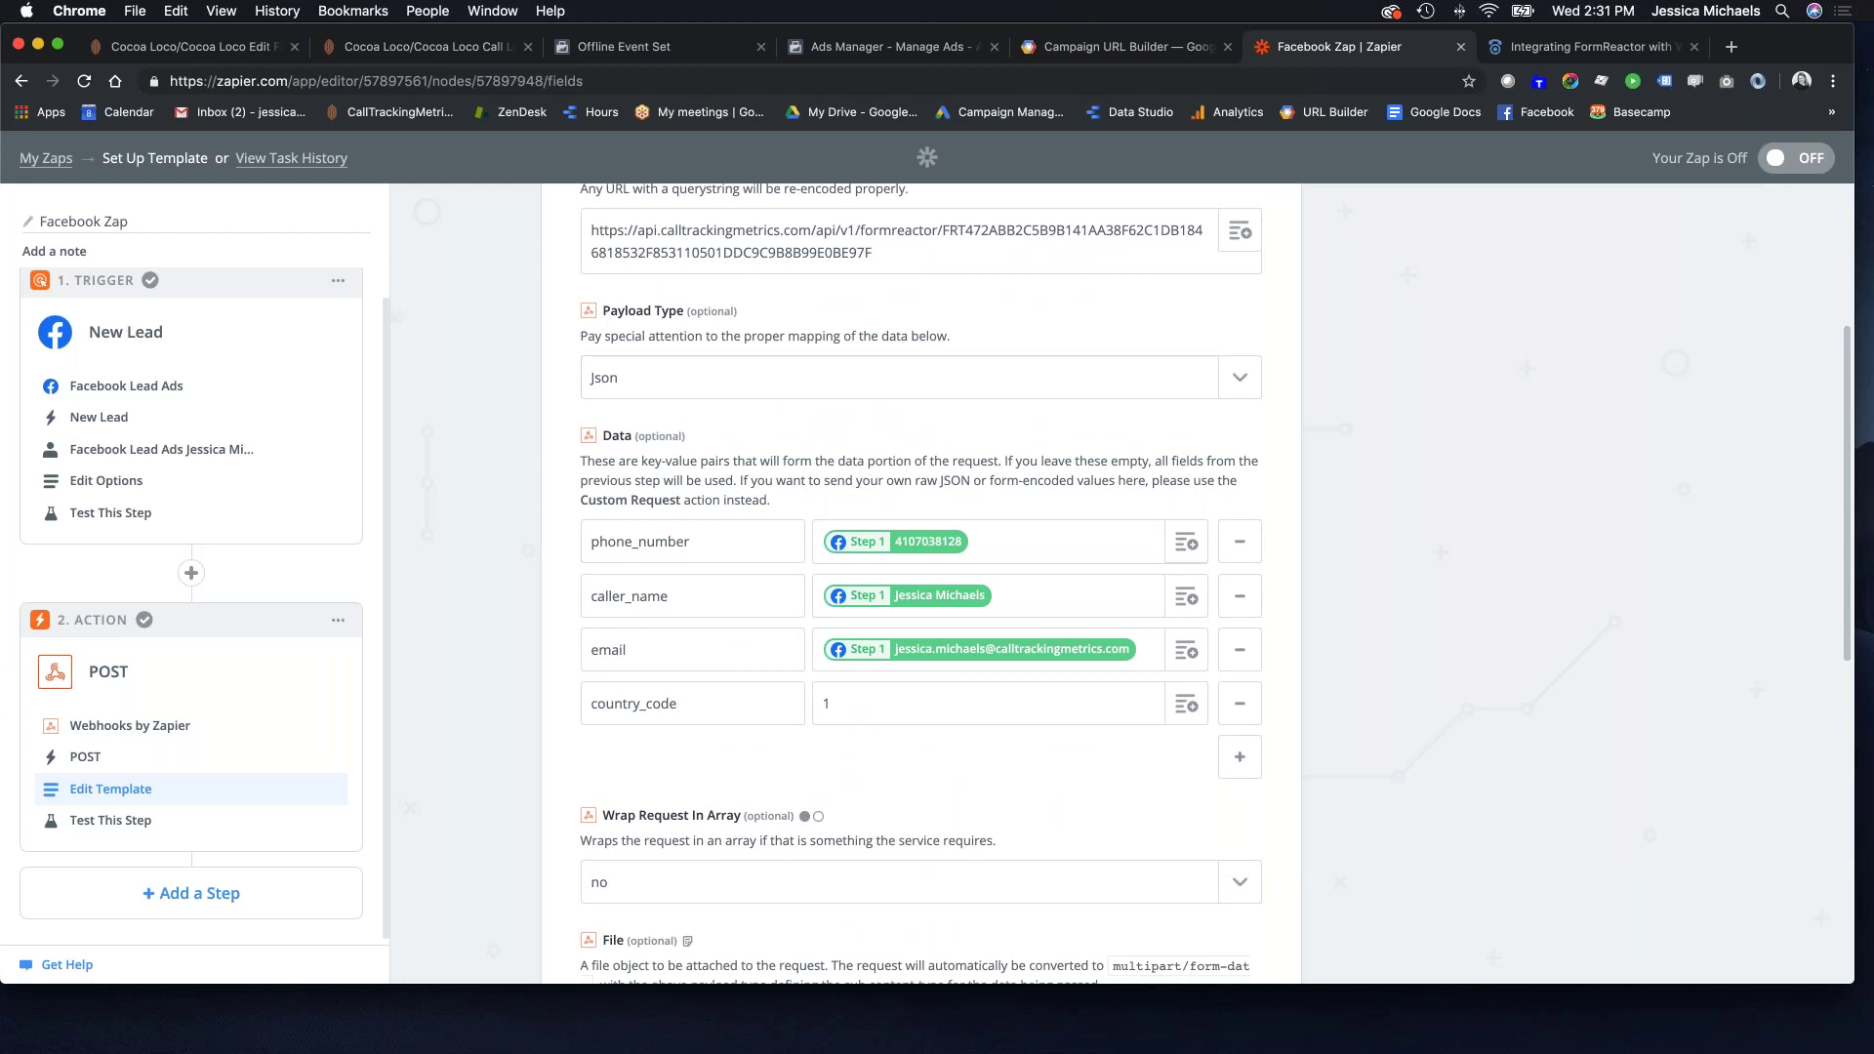
{"action": "scroll", "coordinate": [990, 453], "scroll_direction": "down", "scroll_amount": 8}
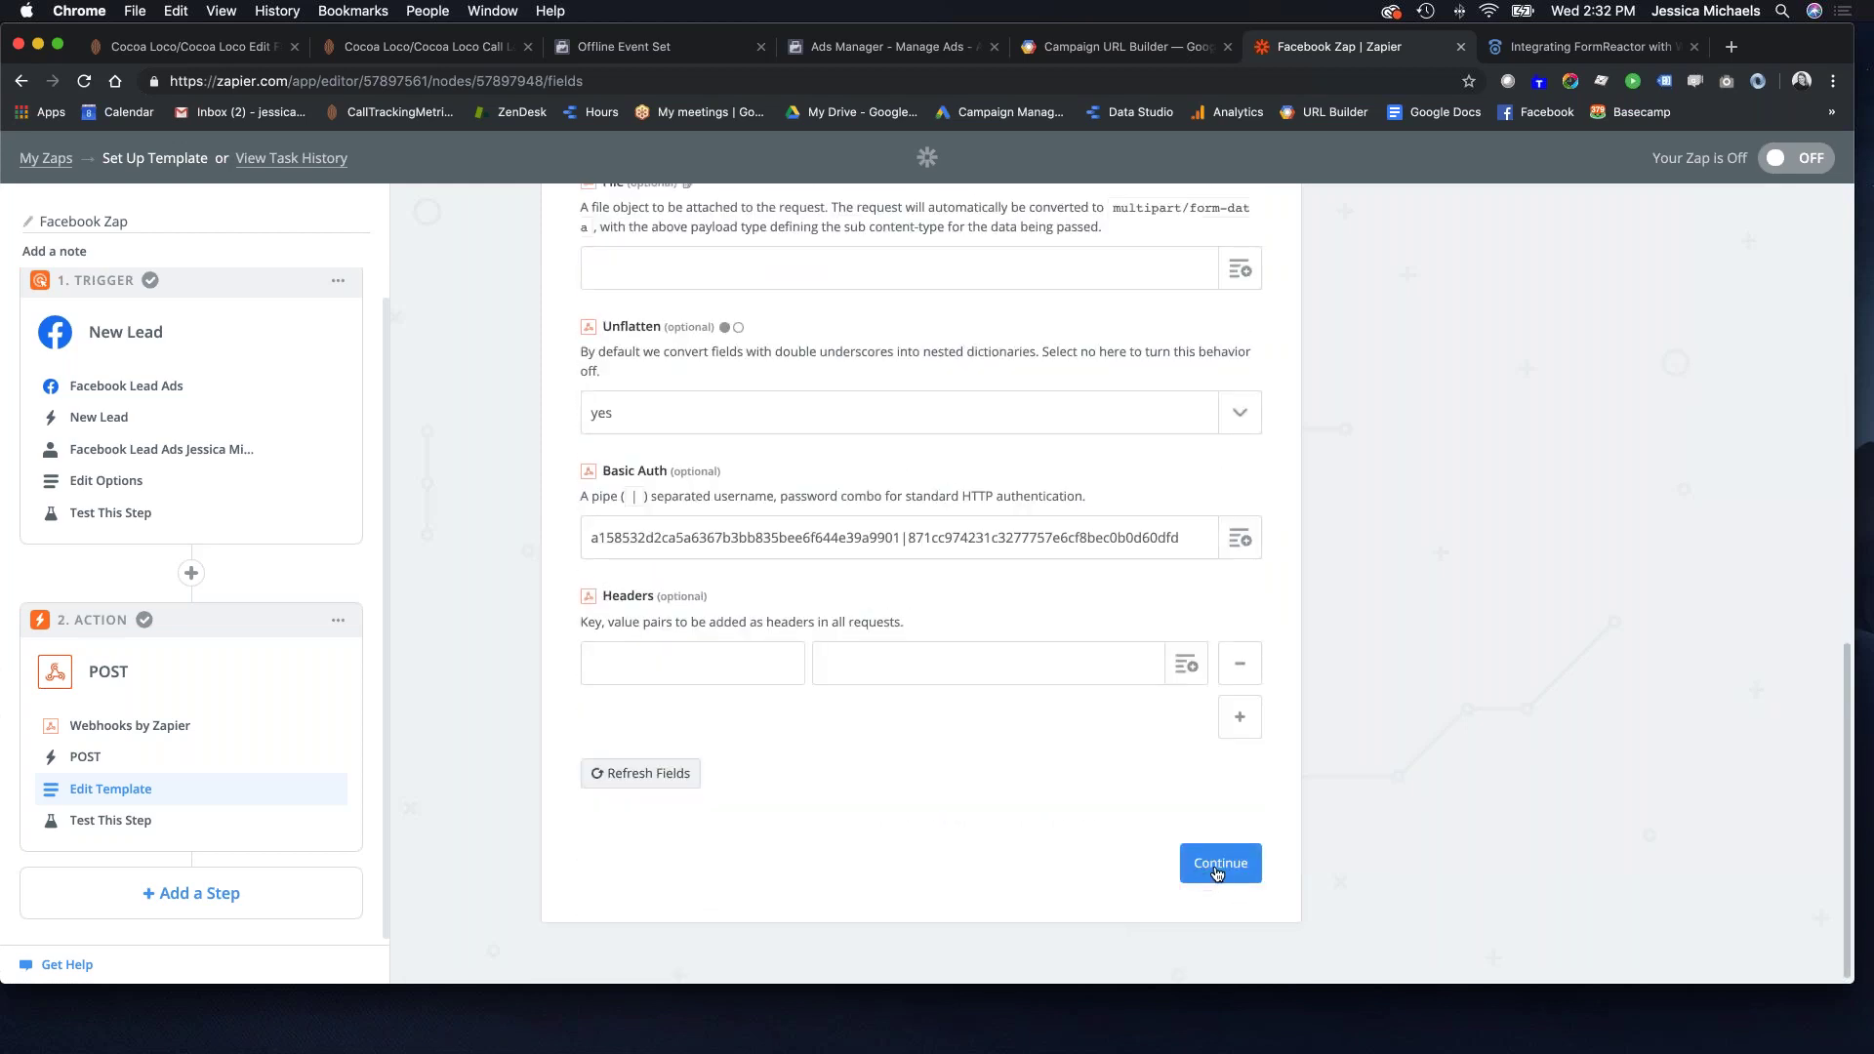
{"action": "left_click", "coordinate": [1219, 873]}
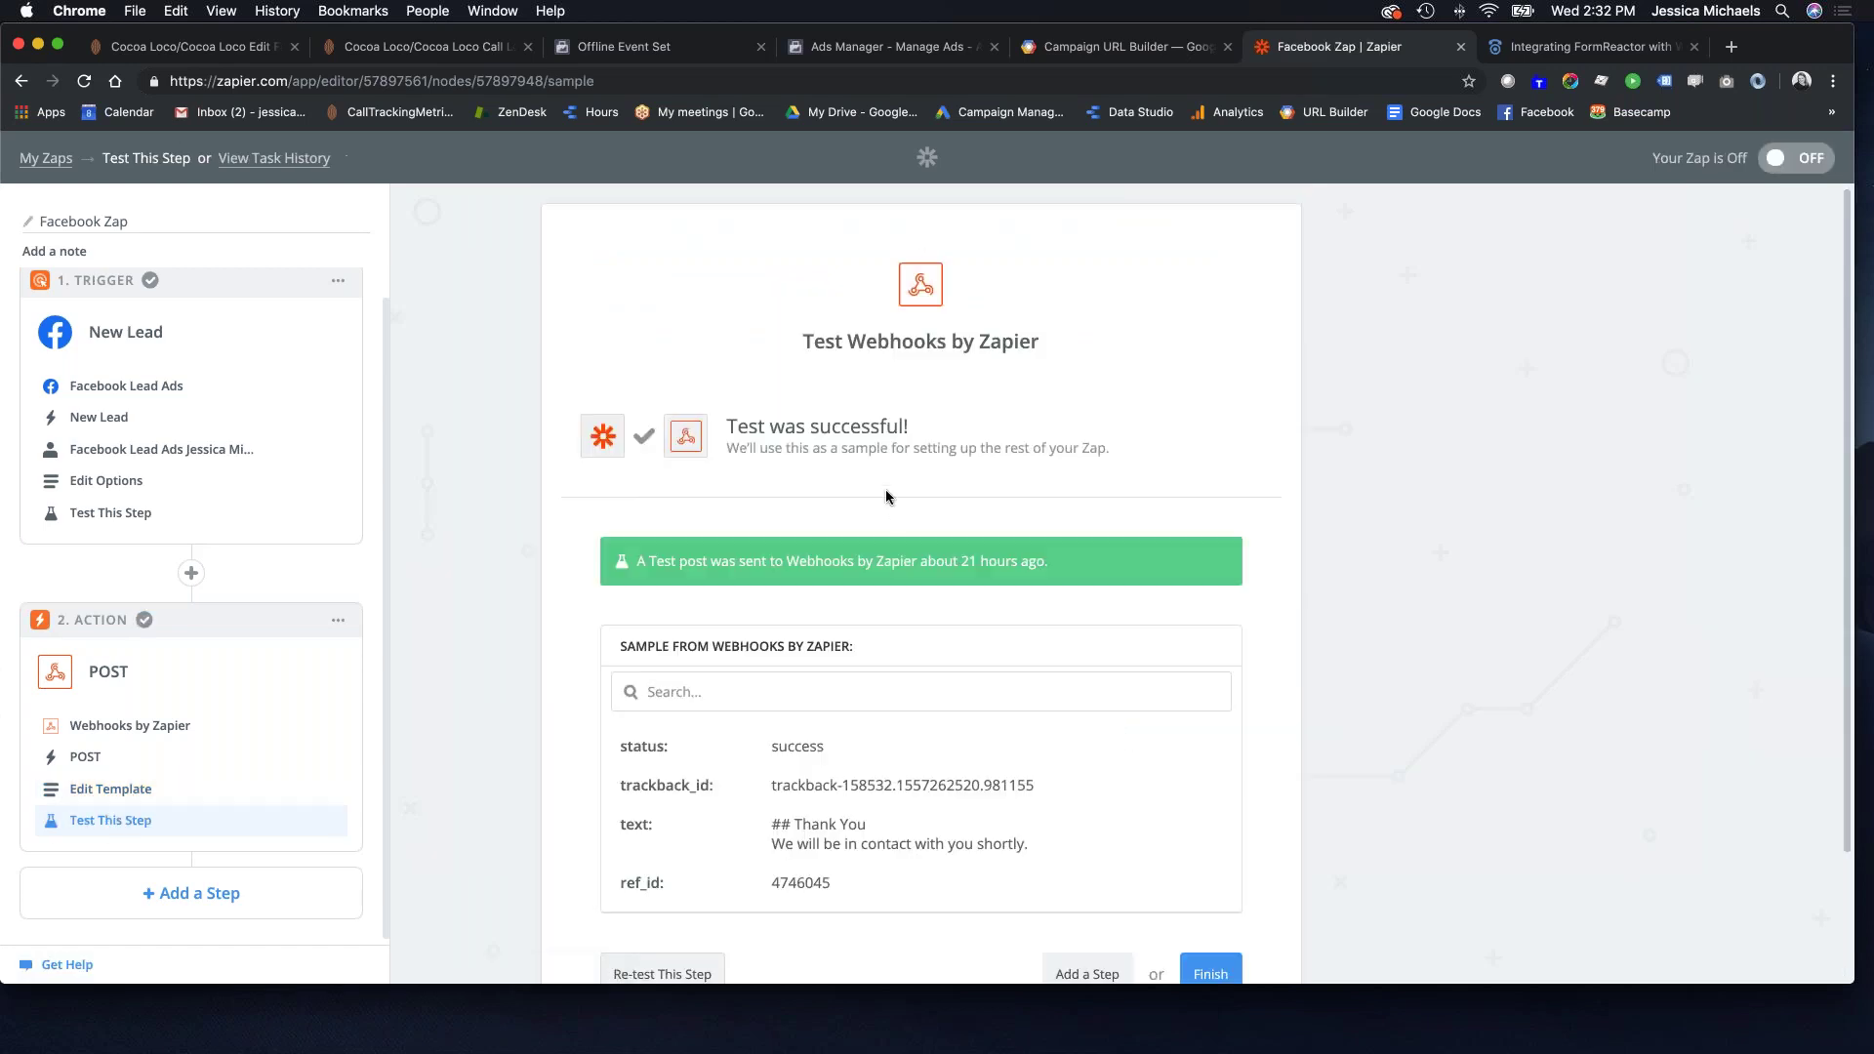
Re-test the POST action by sending a new test post to Webhooks by Zapier.
{"action": "scroll", "coordinate": [1034, 530], "scroll_direction": "down", "scroll_amount": 3}
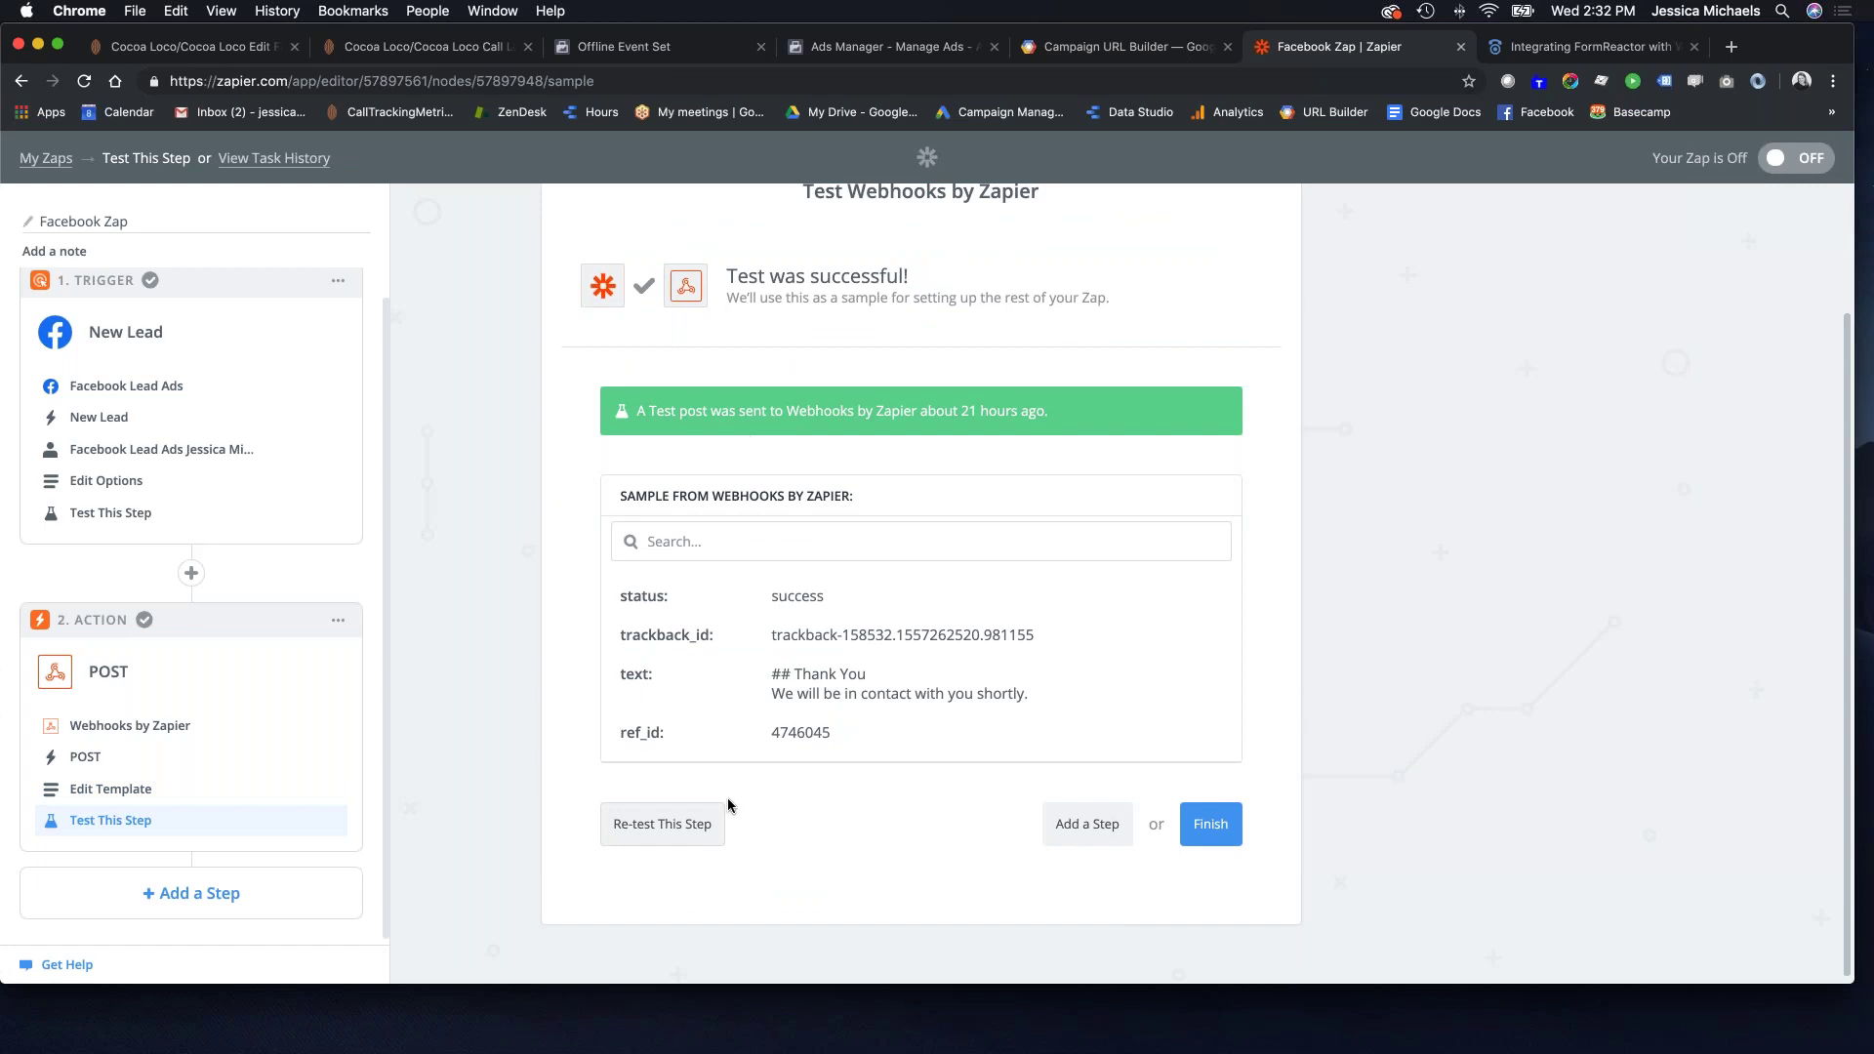
{"action": "left_click", "coordinate": [683, 825]}
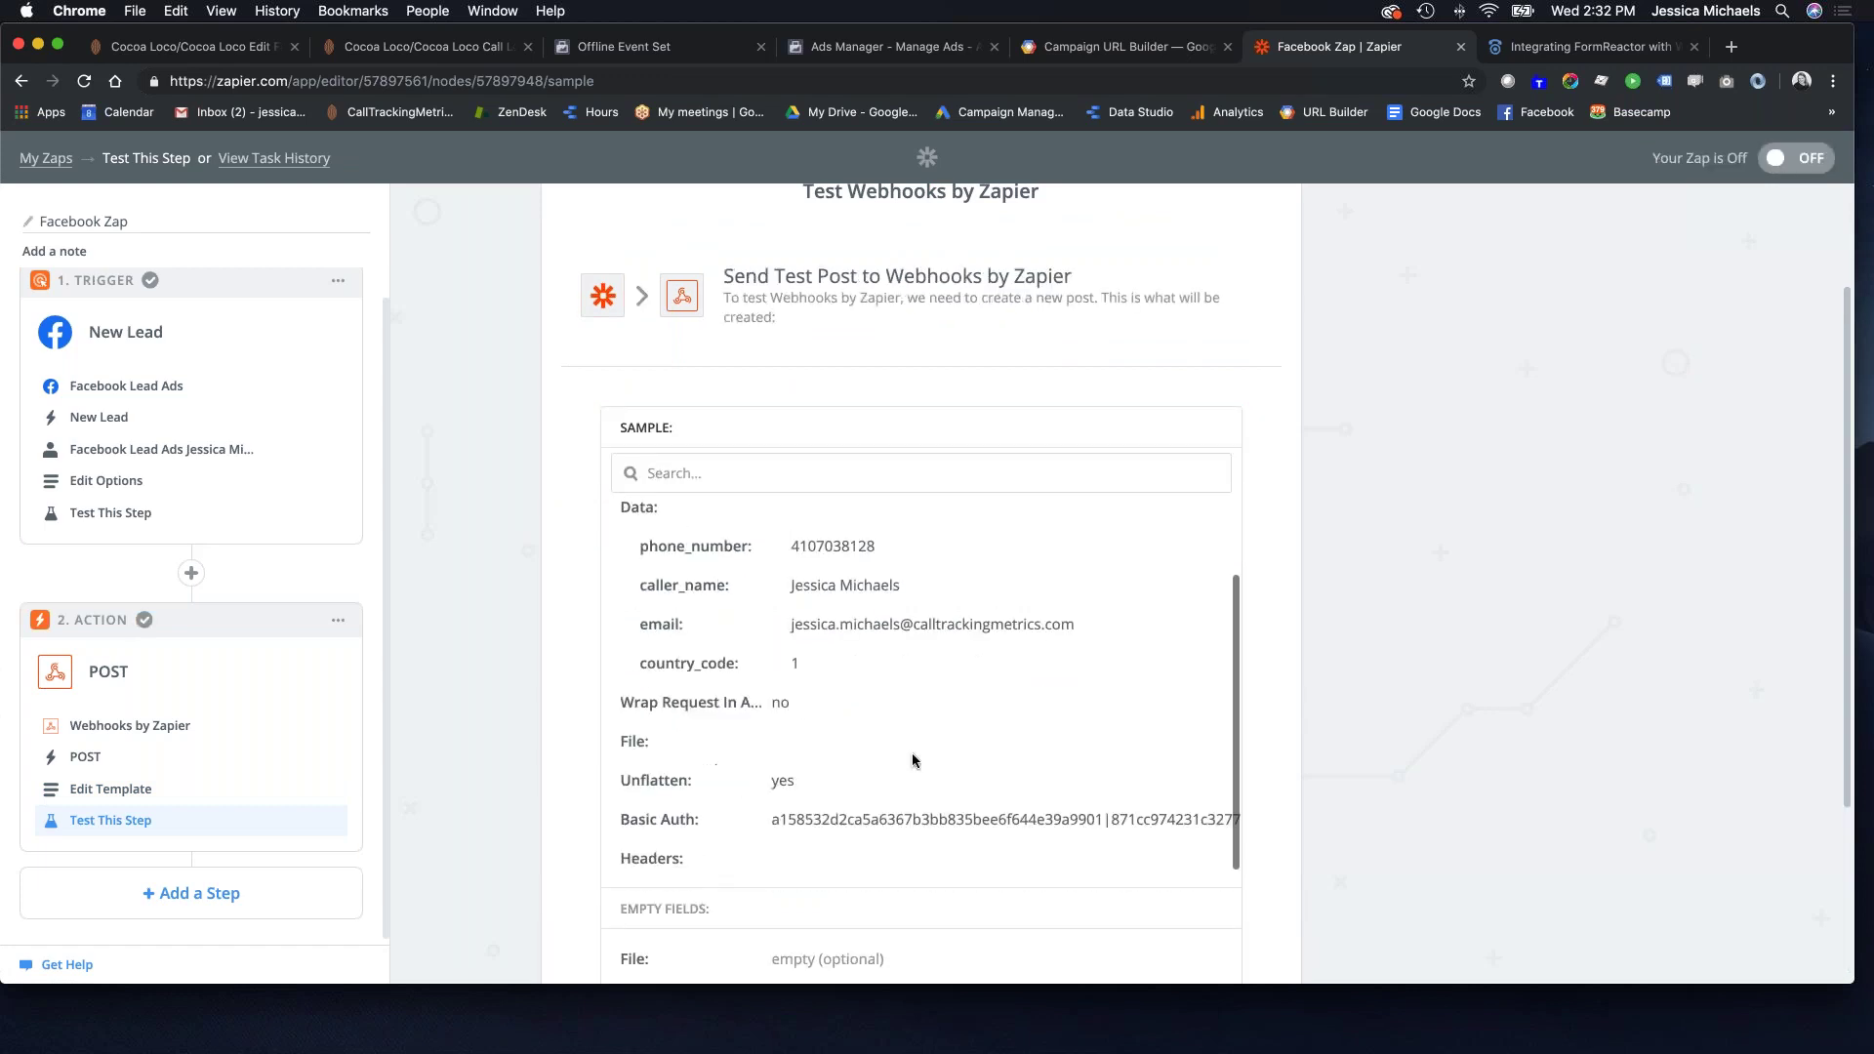
{"action": "scroll", "coordinate": [1004, 705], "scroll_direction": "down", "scroll_amount": 5}
{"action": "left_click", "coordinate": [1128, 823]}
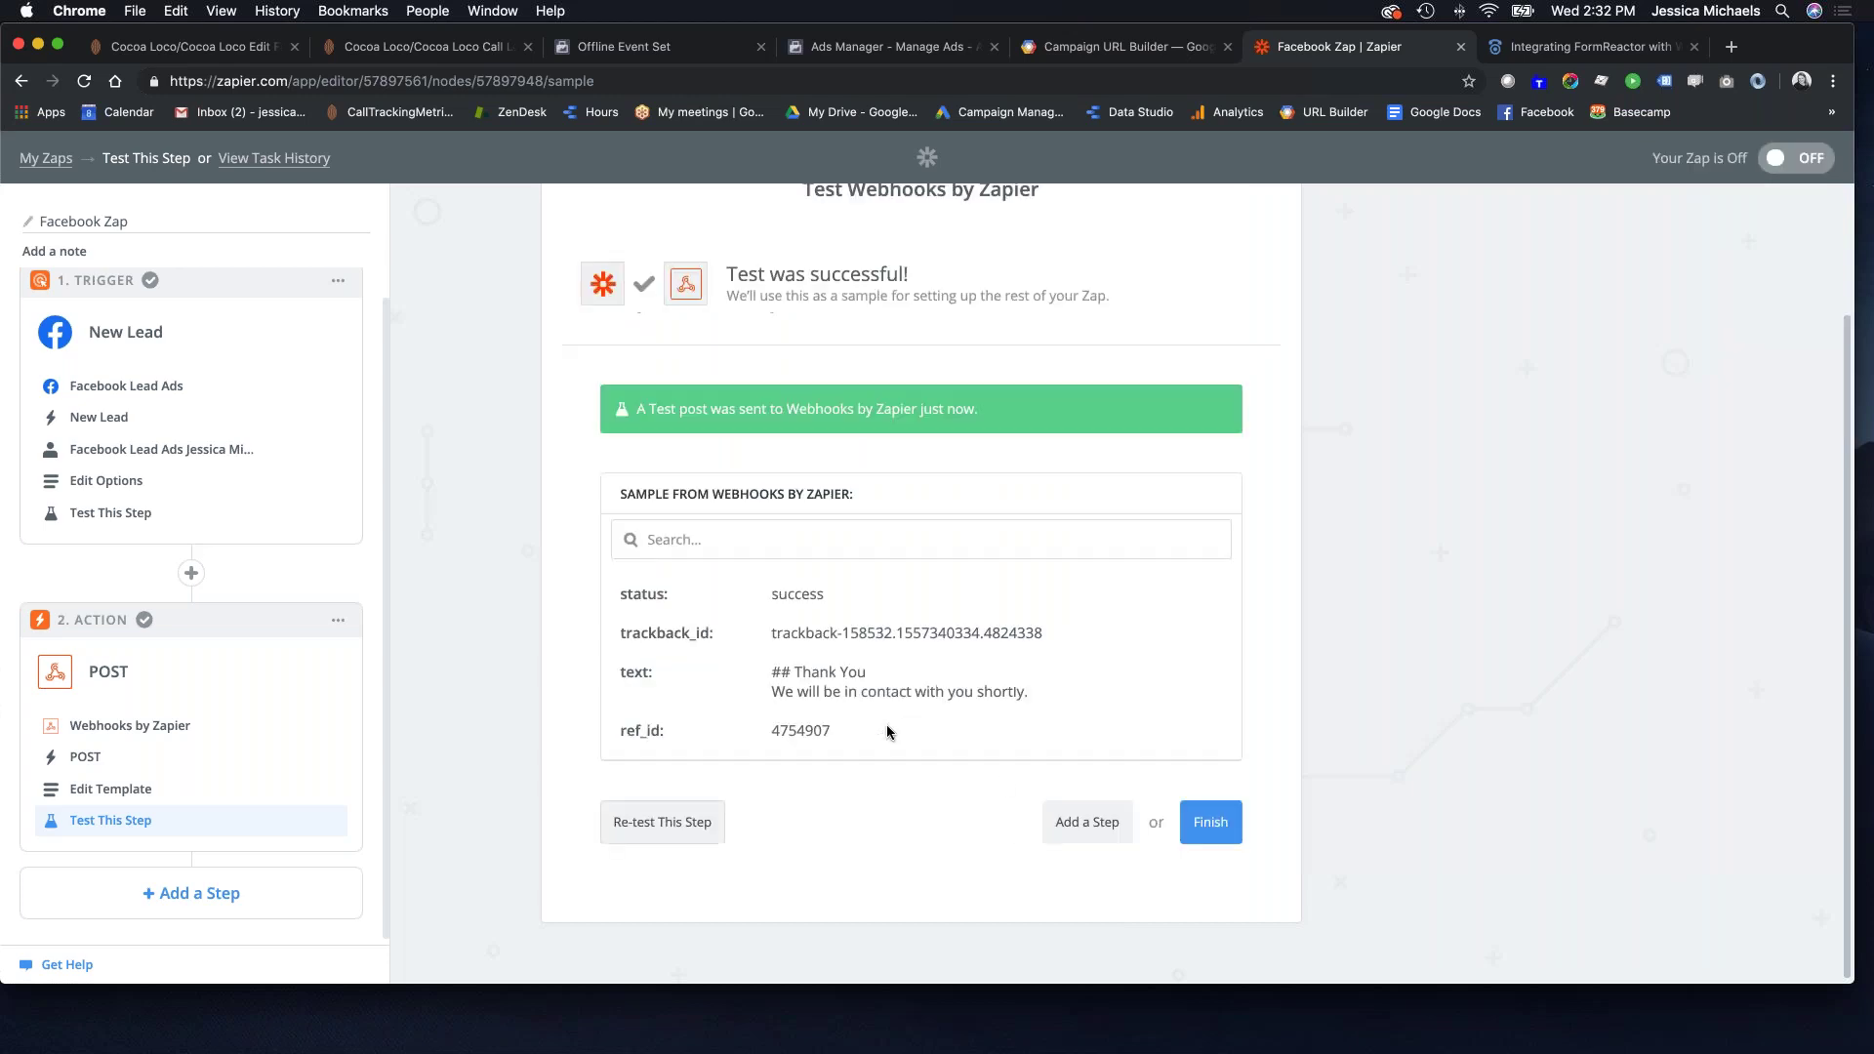
{"action": "scroll", "coordinate": [969, 775], "scroll_direction": "up", "scroll_amount": 3}
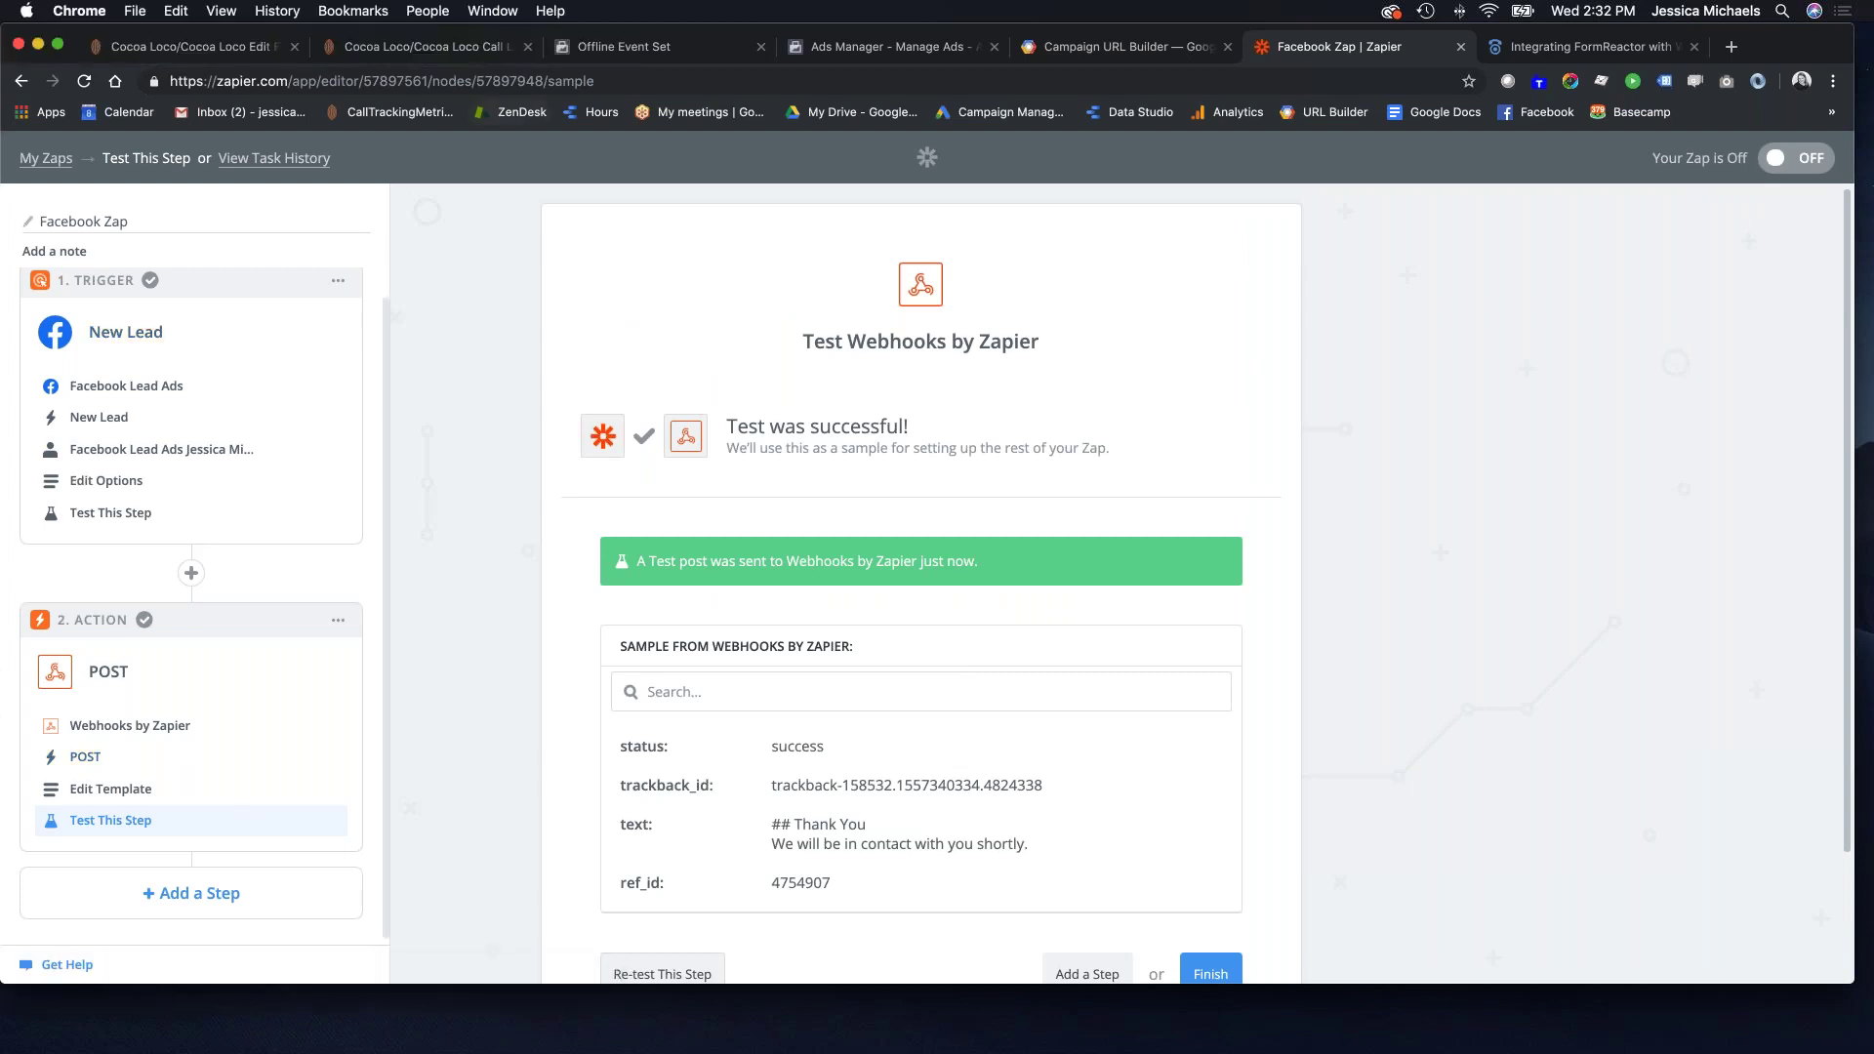
Switch to the CallTrackingMetrics call log, clear the "facebook" search and open the newest Facebook Form entry's submitted details.
{"action": "left_click", "coordinate": [436, 55]}
{"action": "left_click", "coordinate": [187, 196]}
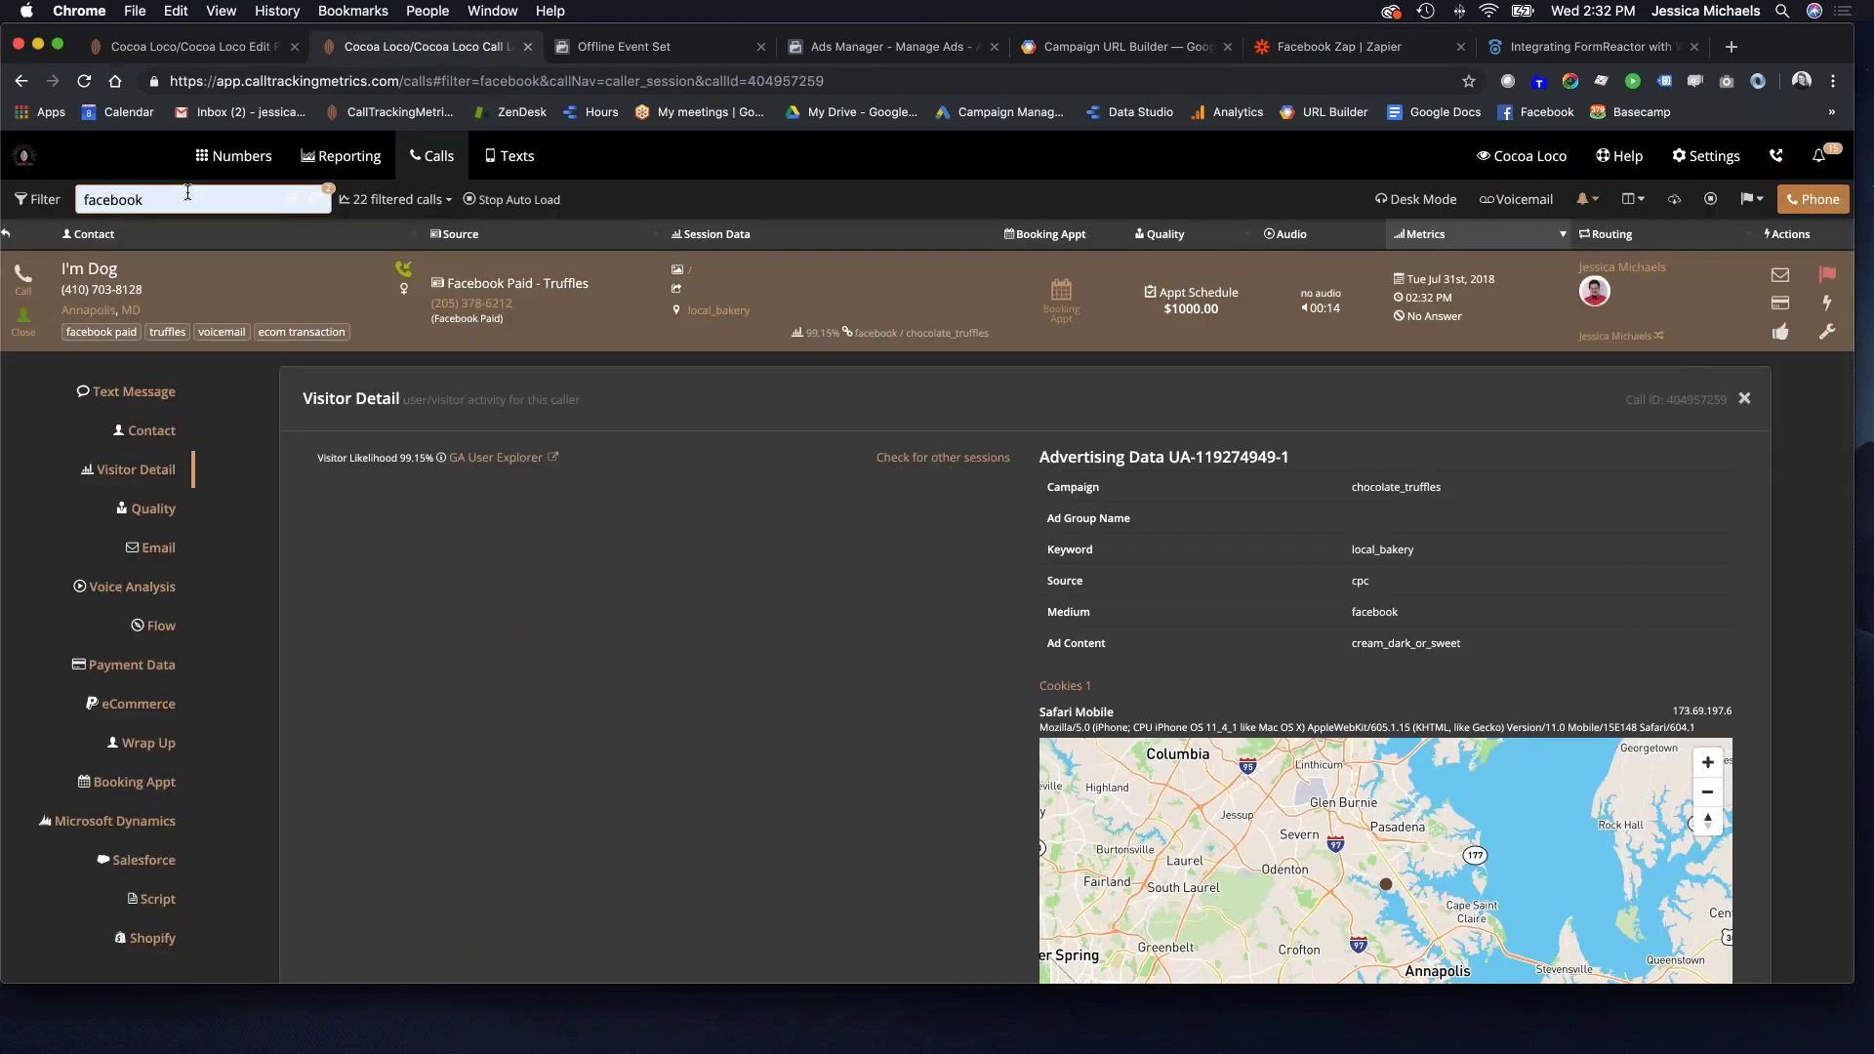
{"action": "key", "text": "Return"}
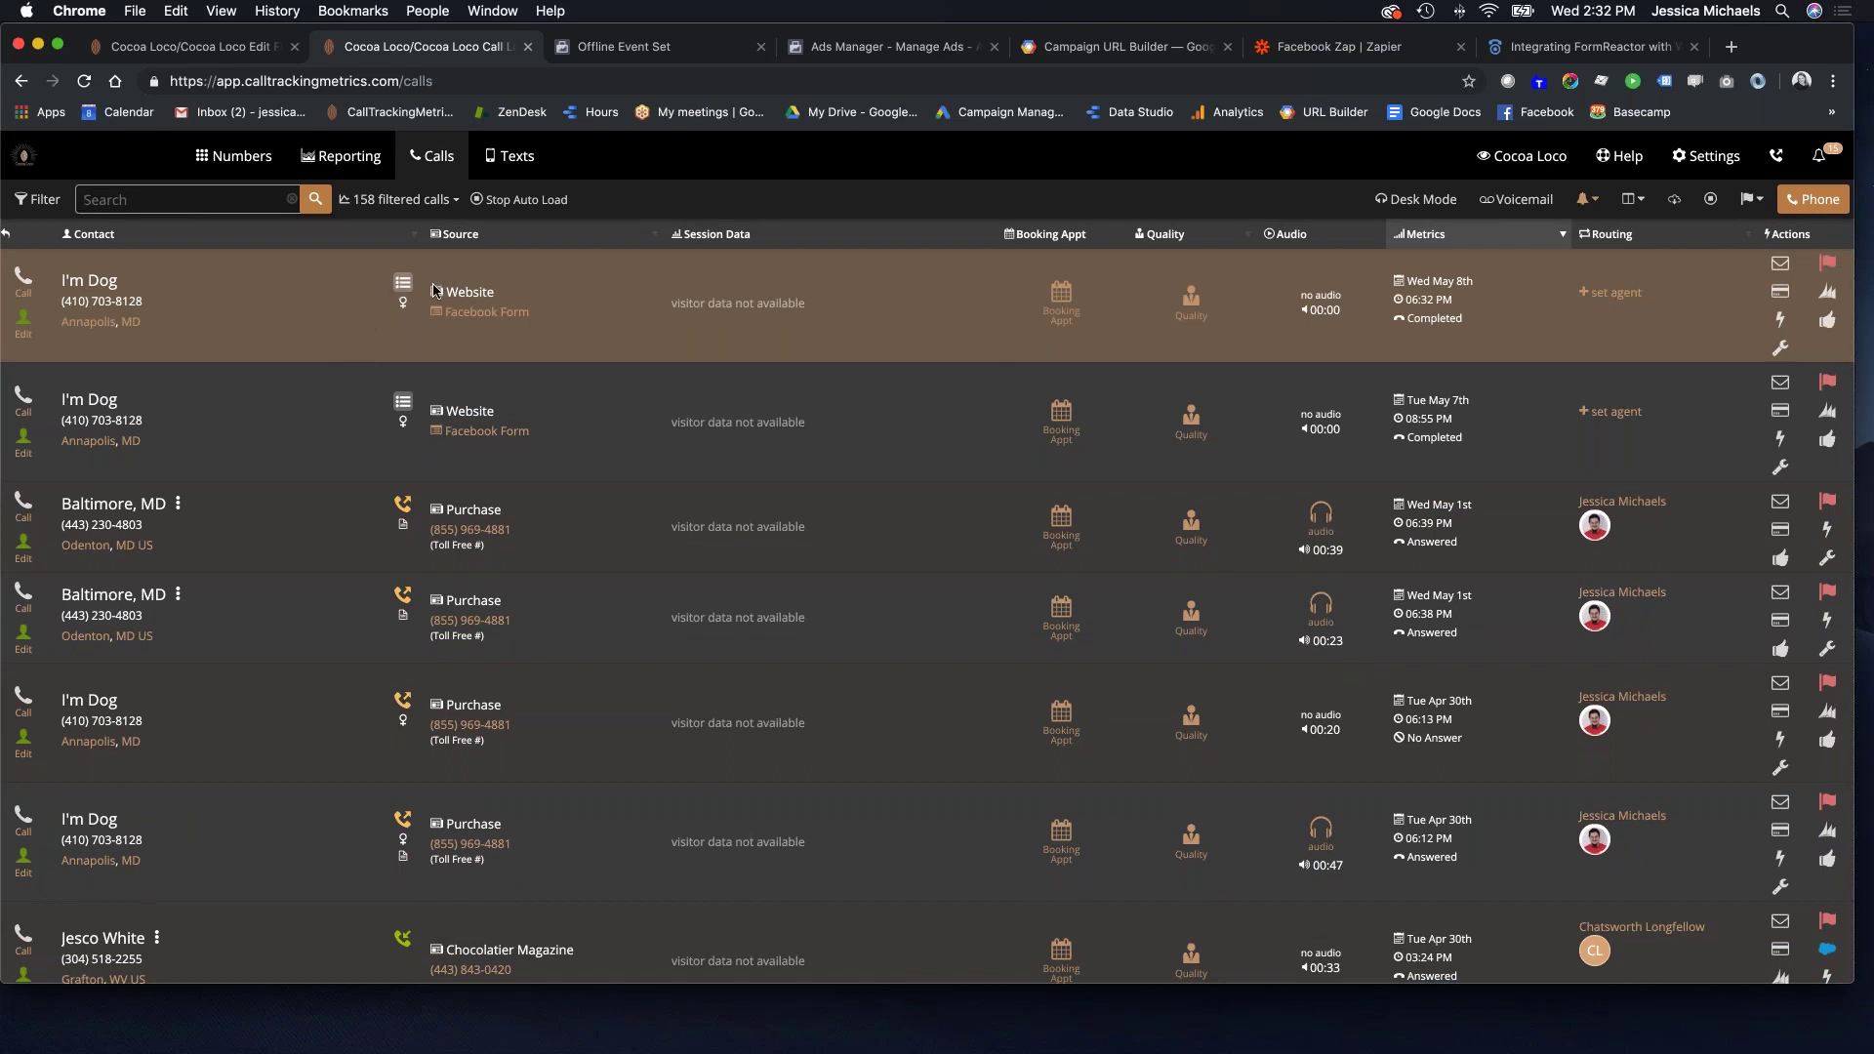
{"action": "left_click", "coordinate": [402, 288]}
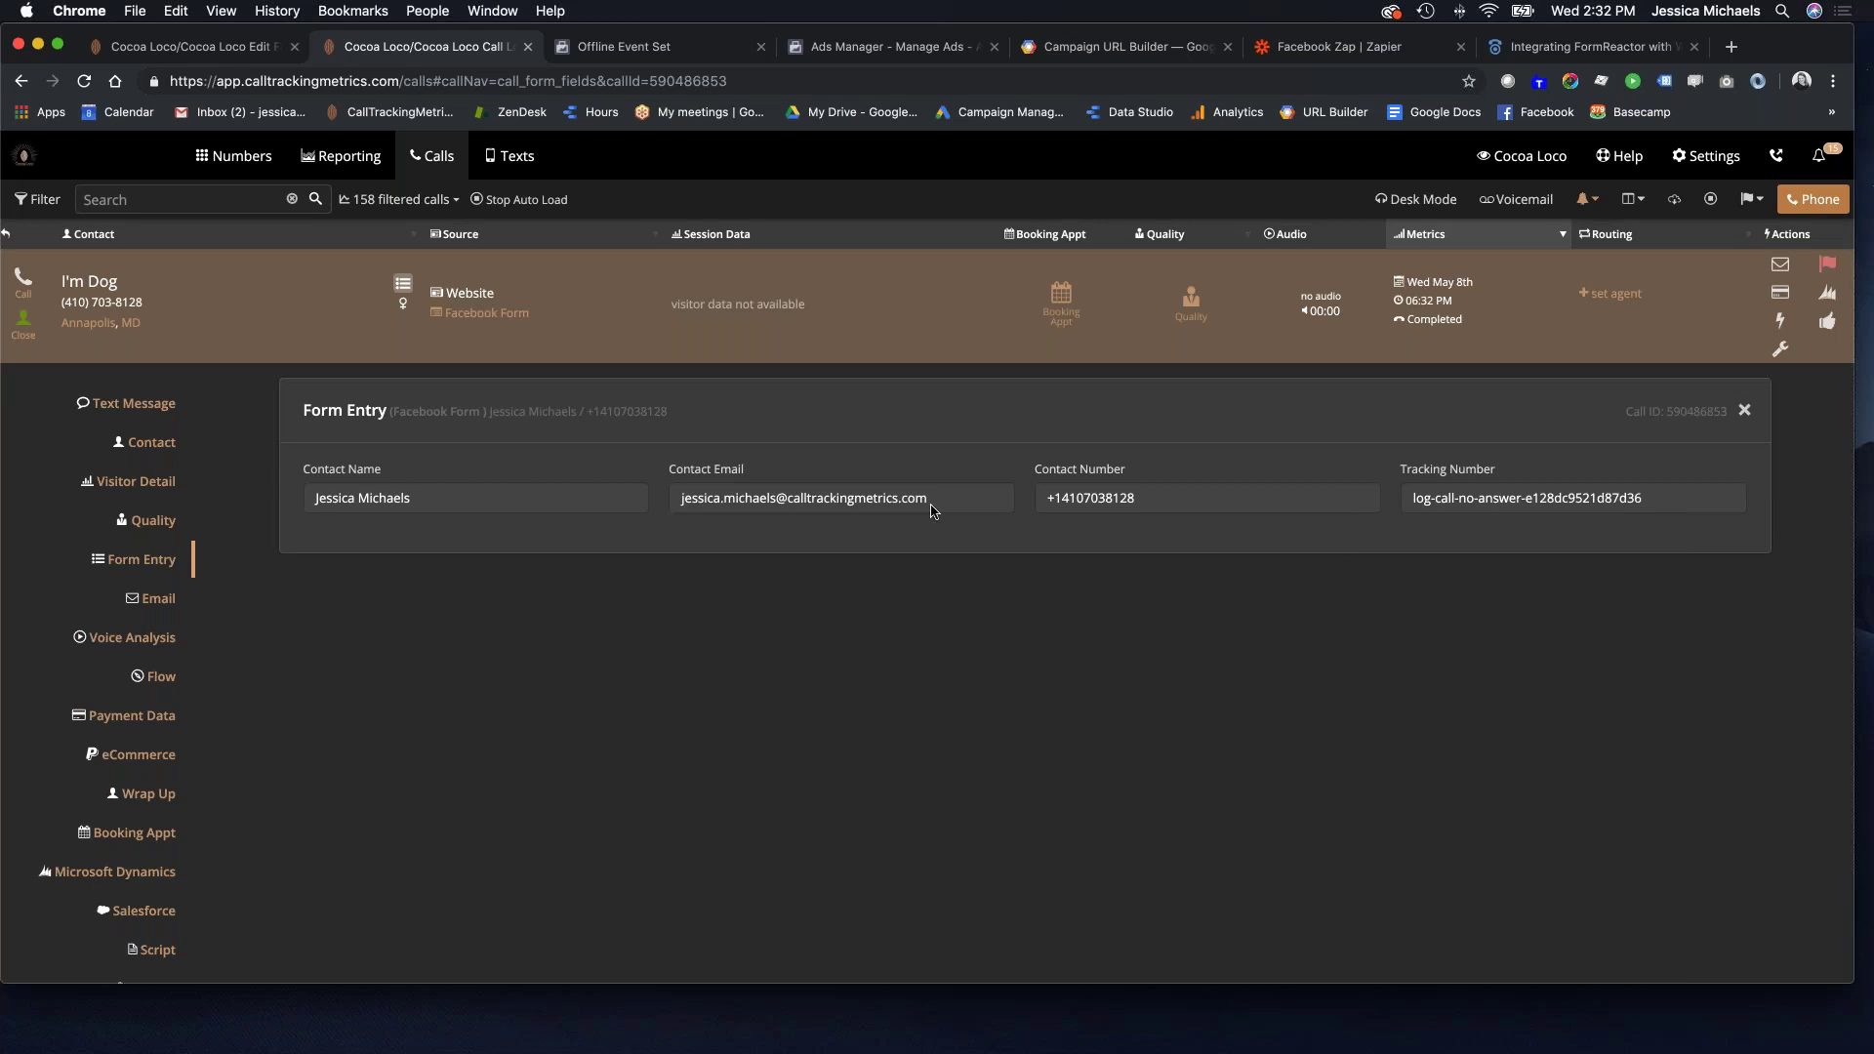
Close the form entry details and show the offline event sets in Facebook Events Manager for the last 30 days.
{"action": "left_click", "coordinate": [22, 332]}
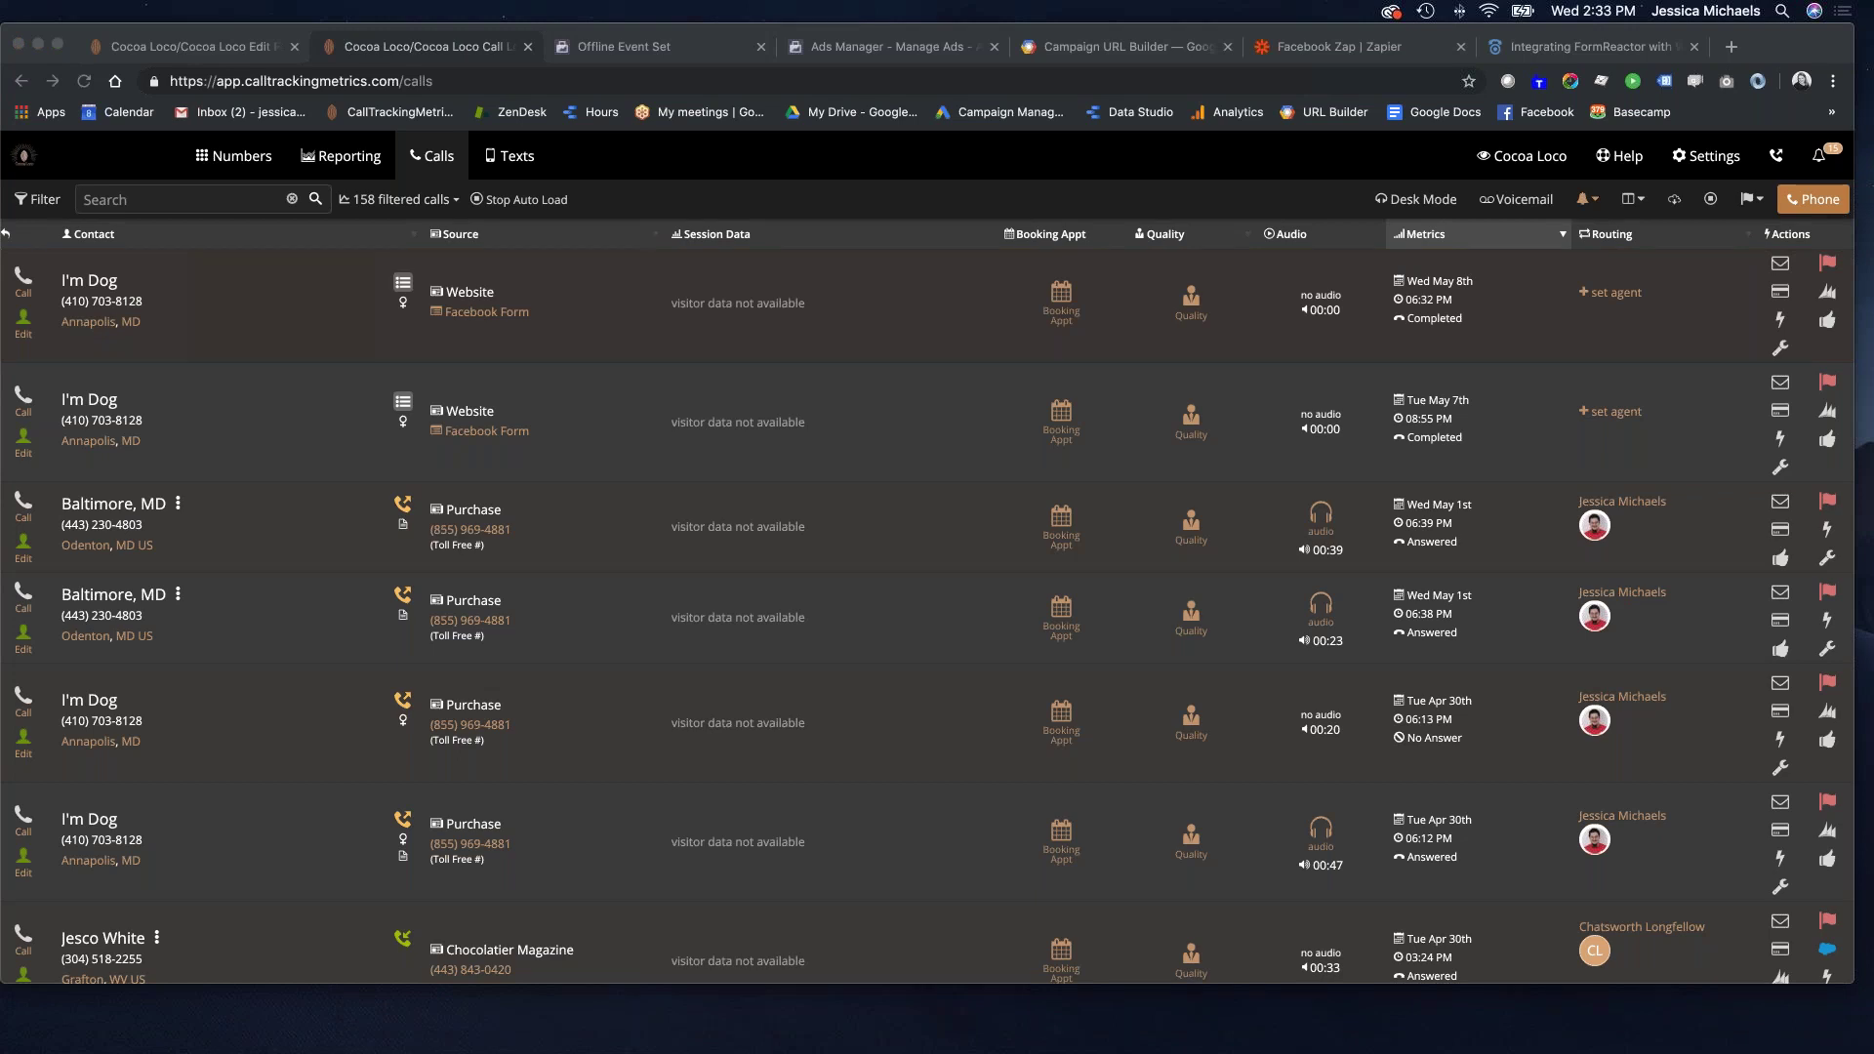
{"action": "left_click", "coordinate": [615, 49]}
{"action": "left_click", "coordinate": [878, 47]}
{"action": "left_click", "coordinate": [672, 49]}
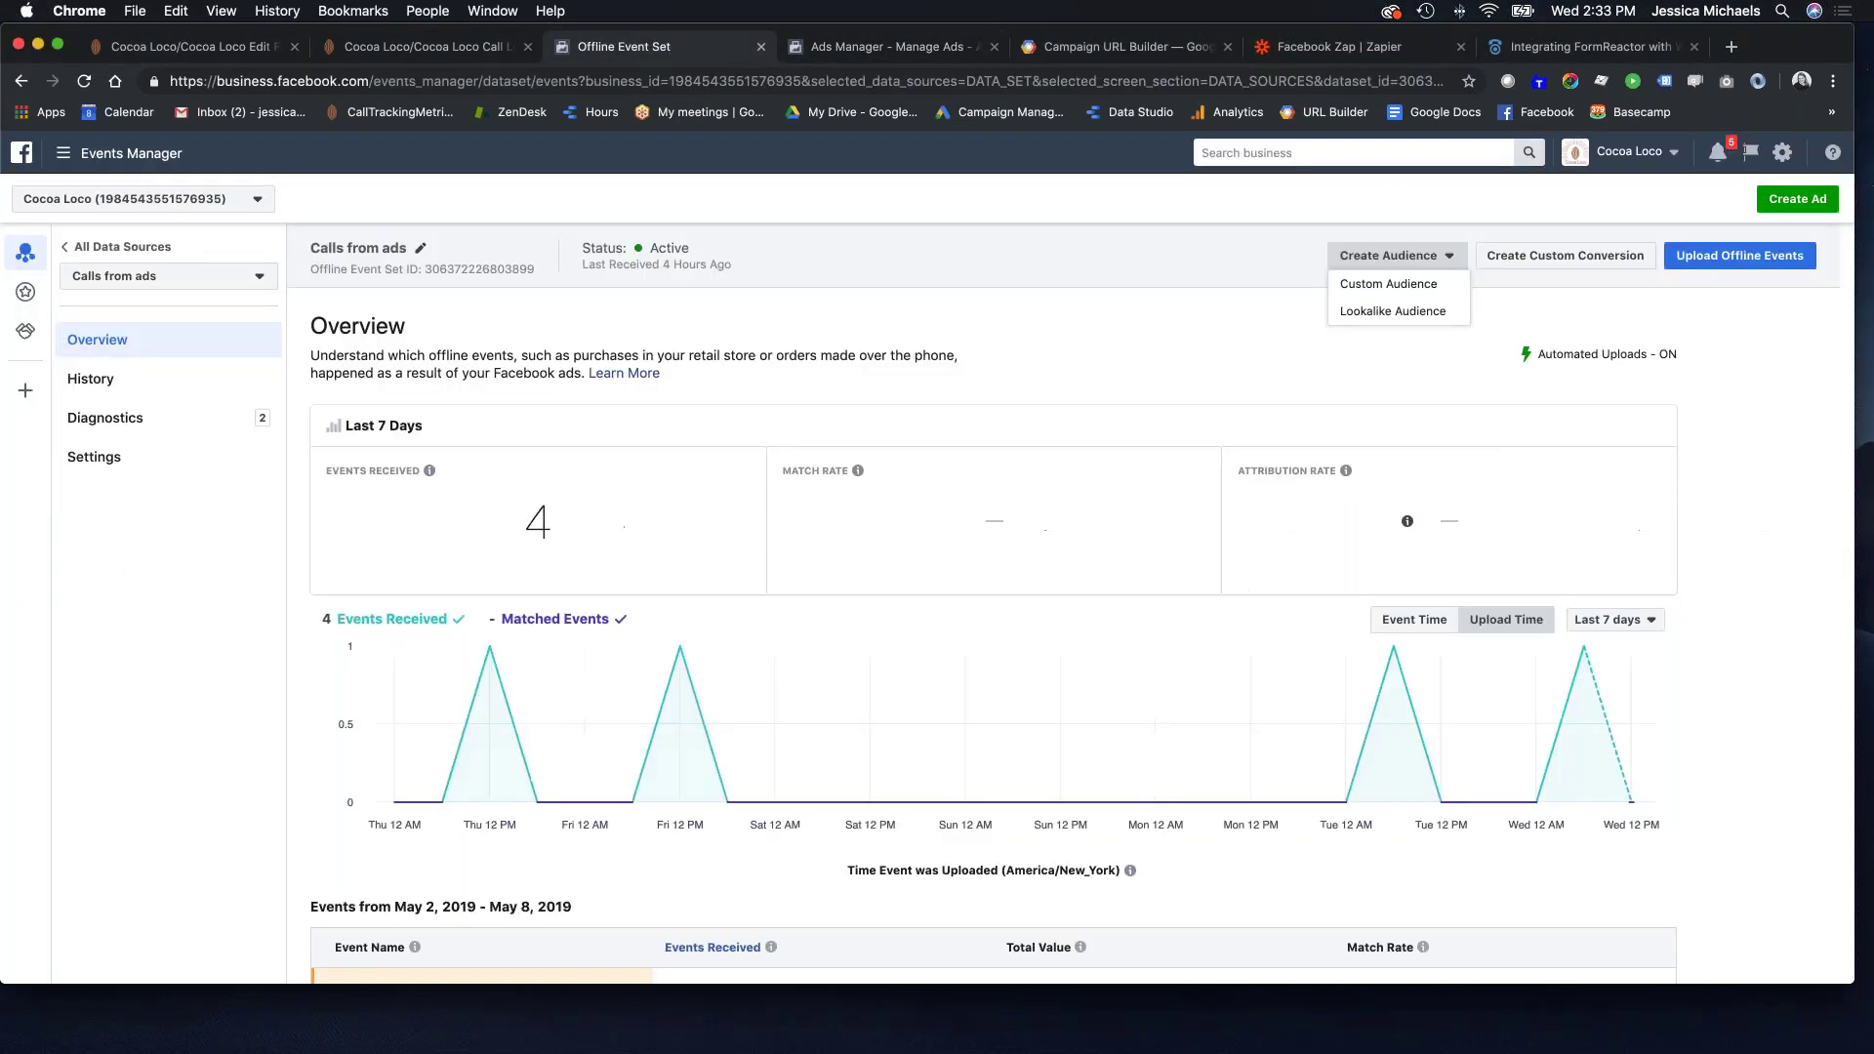
{"action": "left_click", "coordinate": [64, 153]}
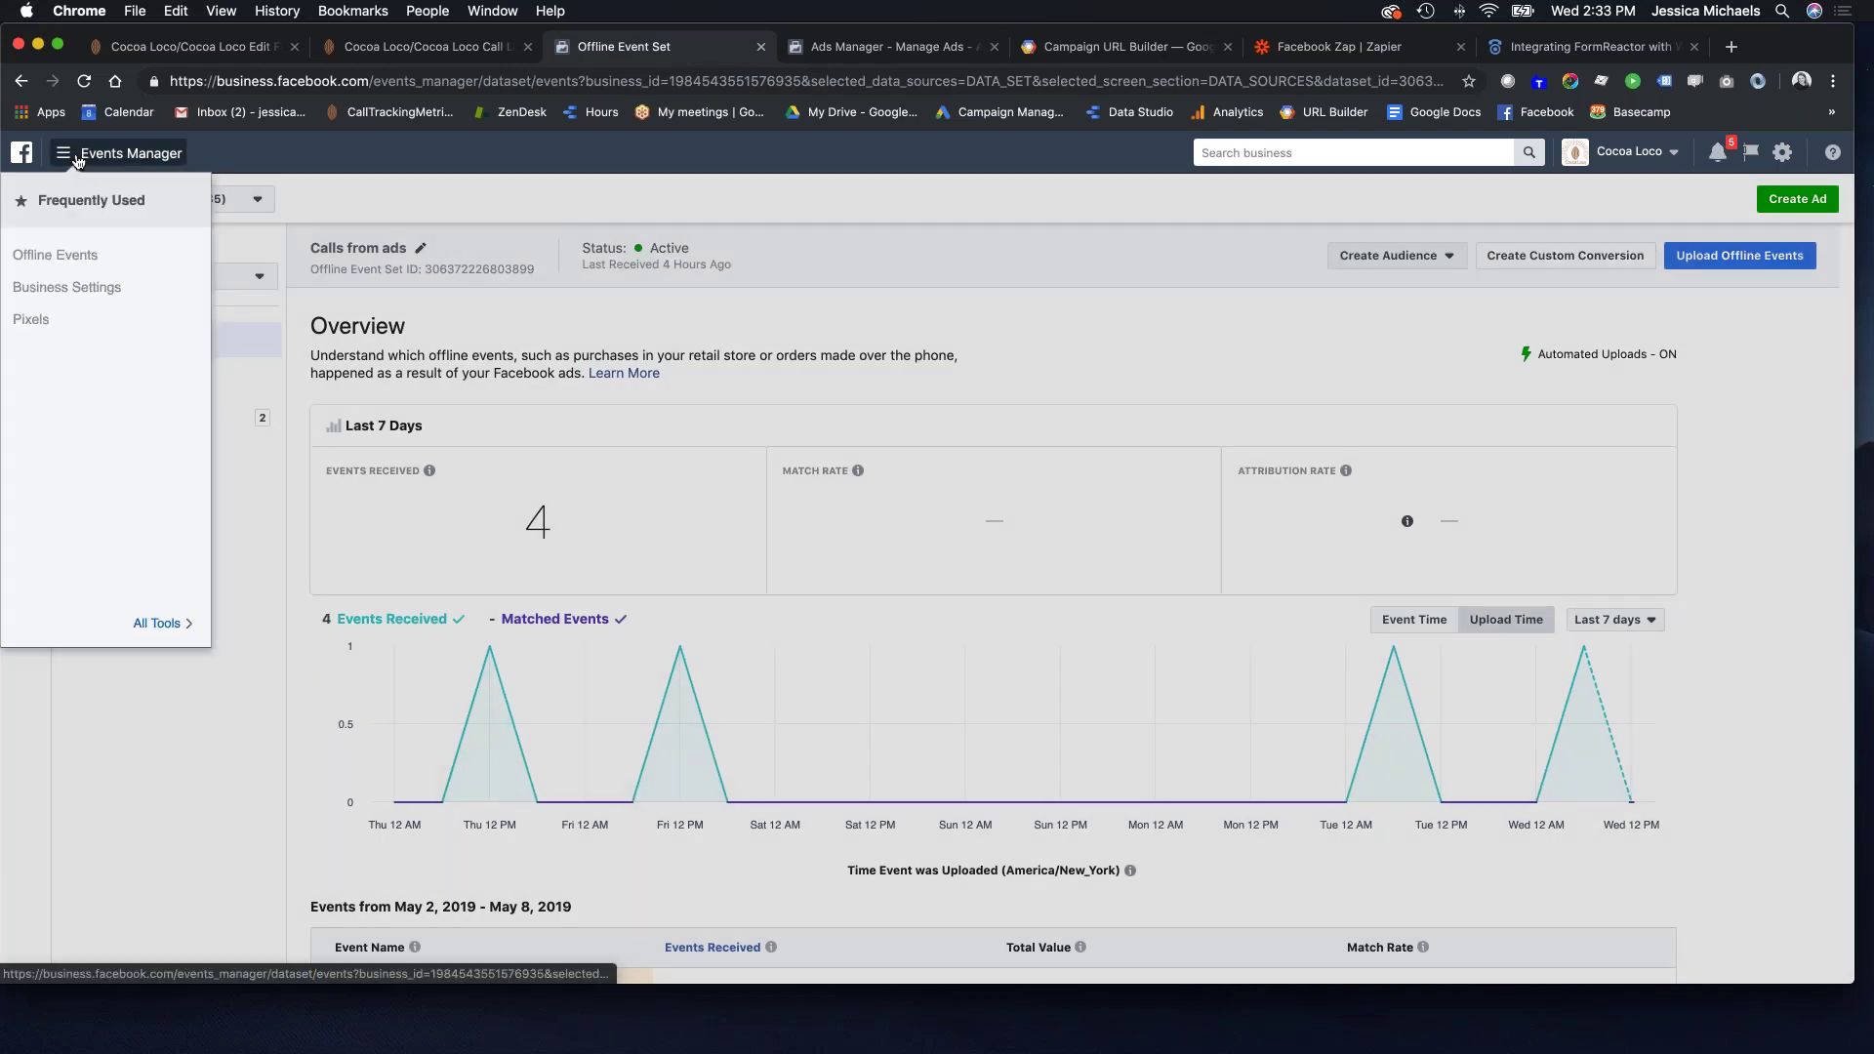
{"action": "left_click", "coordinate": [83, 257]}
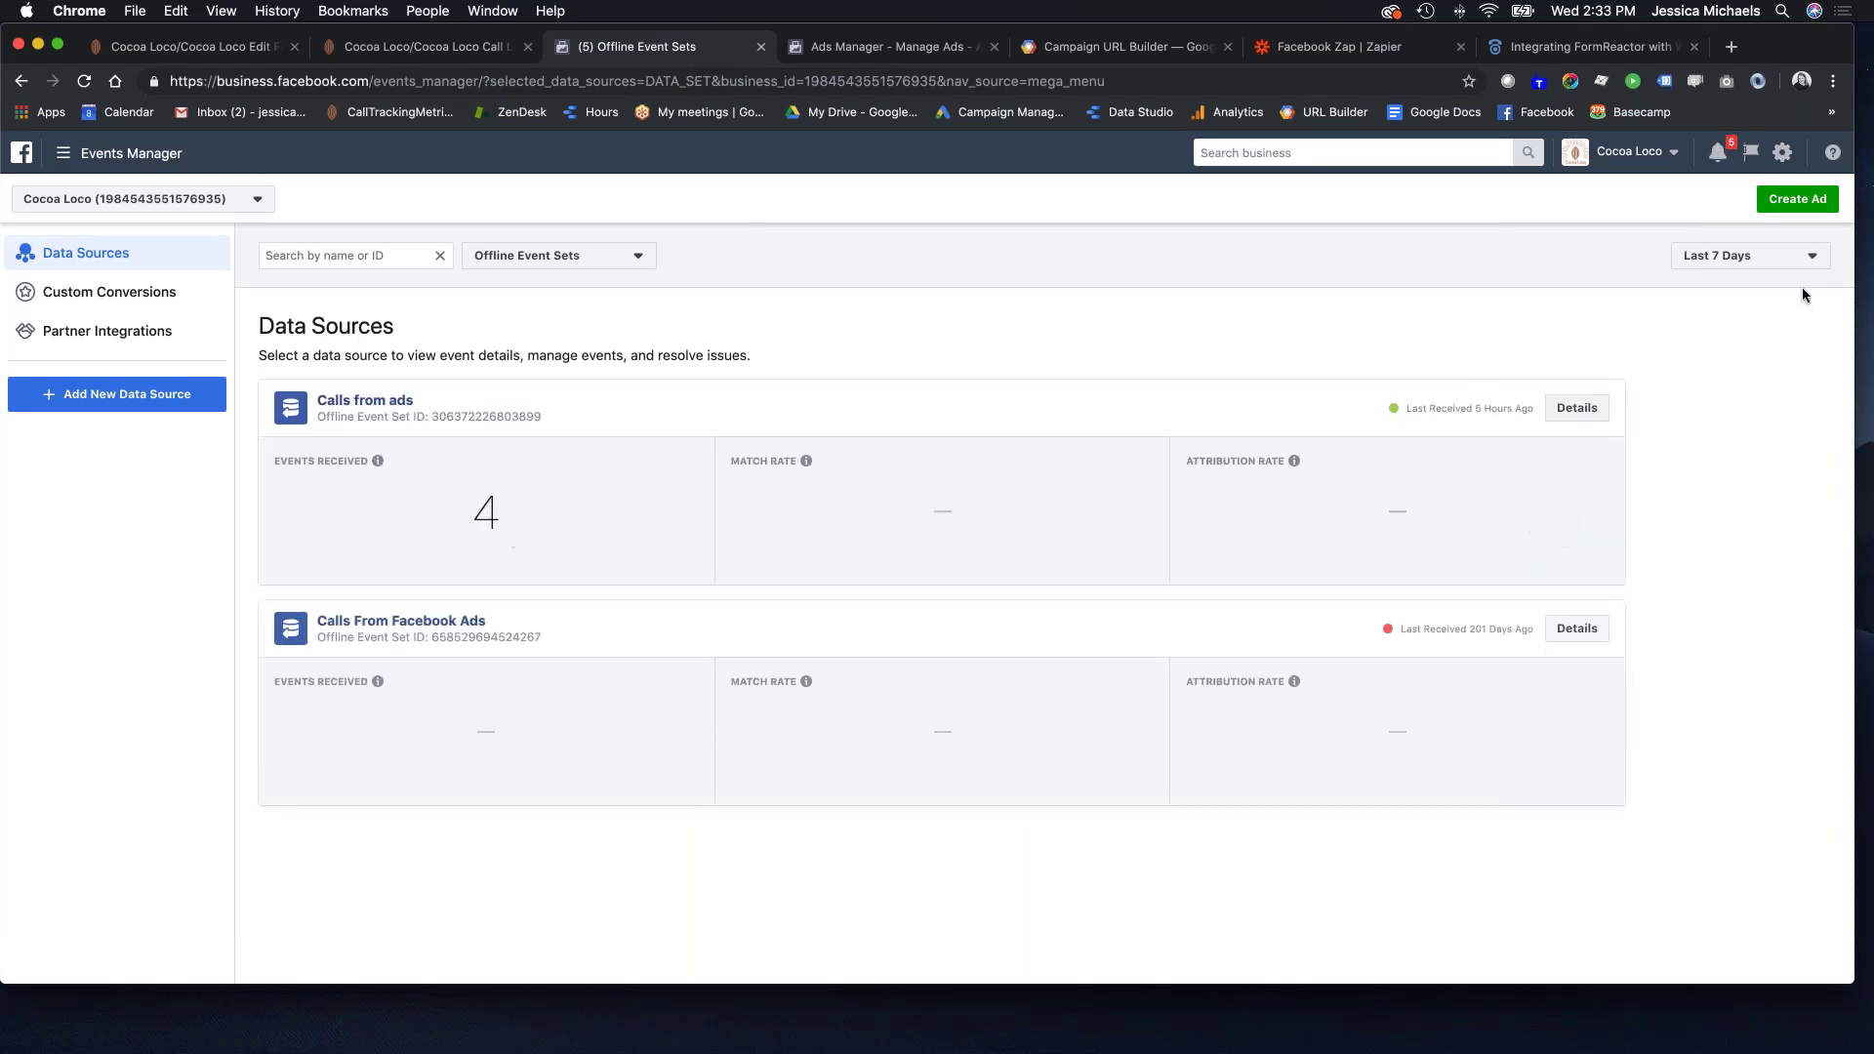
{"action": "left_click", "coordinate": [1770, 257]}
{"action": "left_click", "coordinate": [1741, 392]}
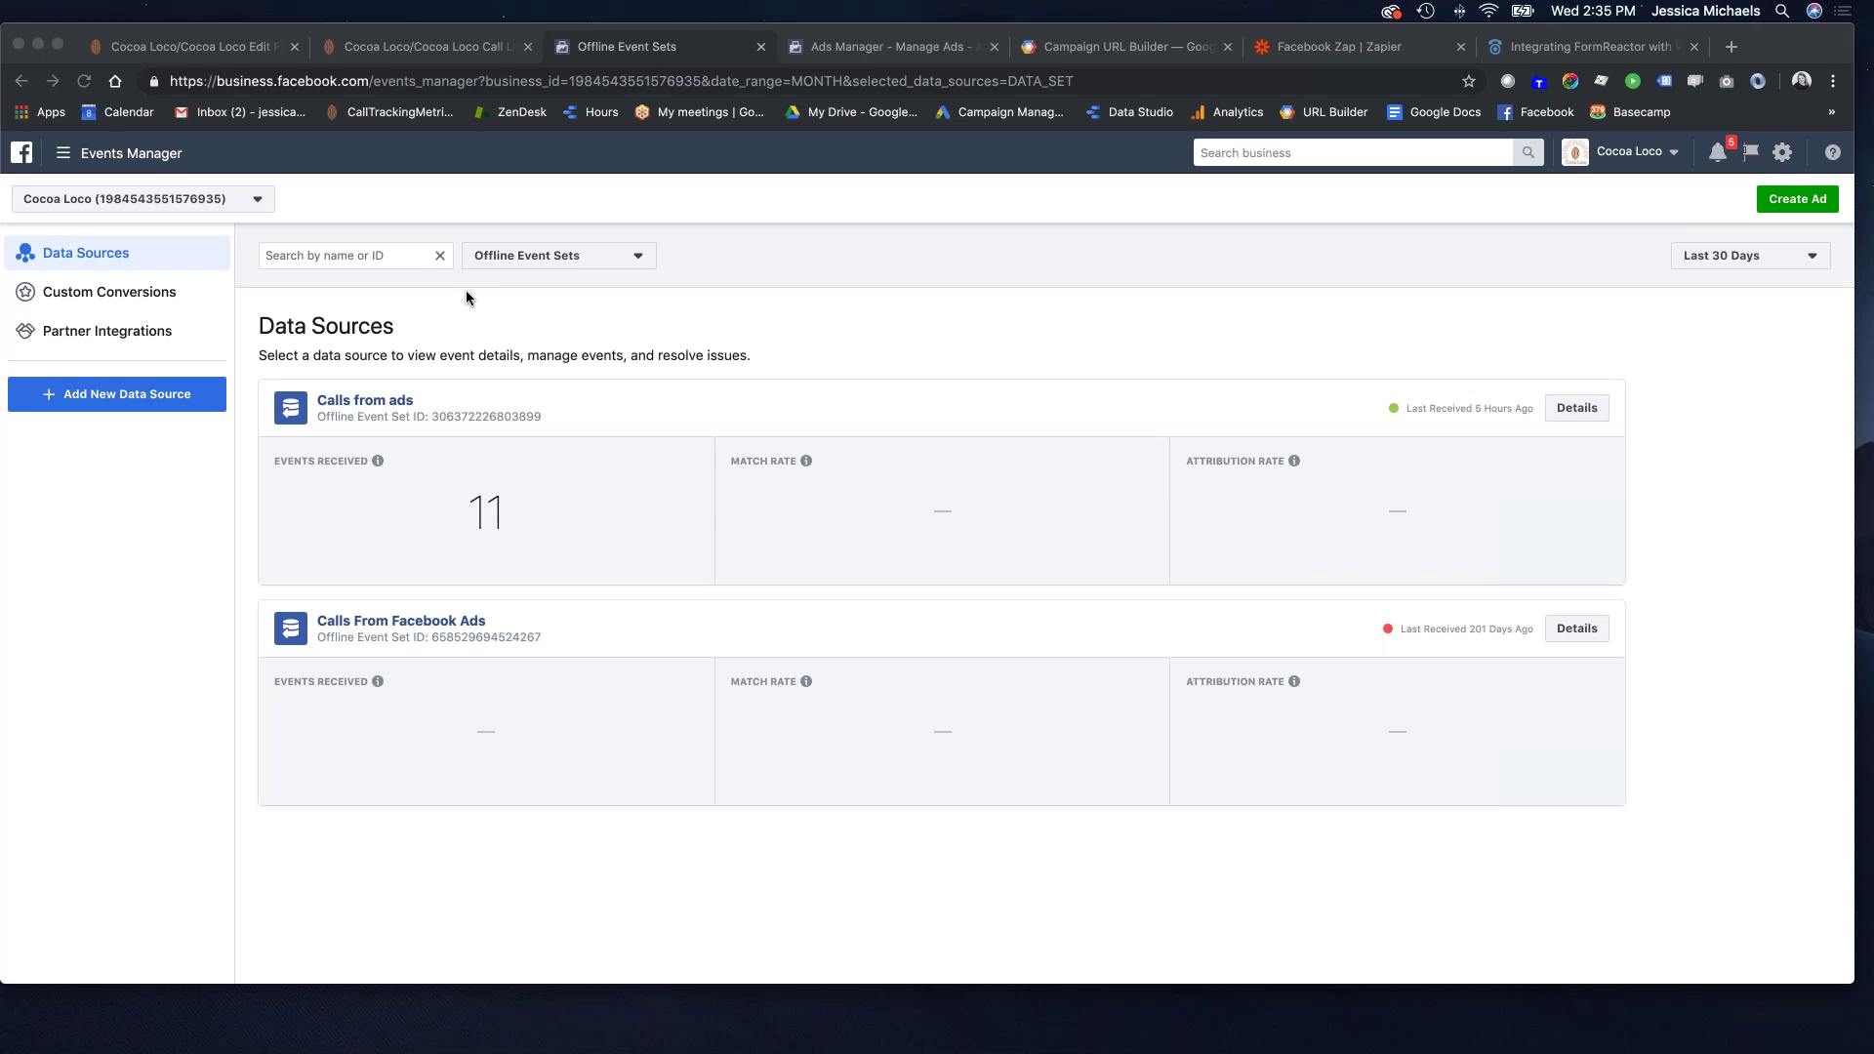
Return to CallTrackingMetrics and open the Live Training Schedule from its Online Support Center.
{"action": "left_click", "coordinate": [395, 57]}
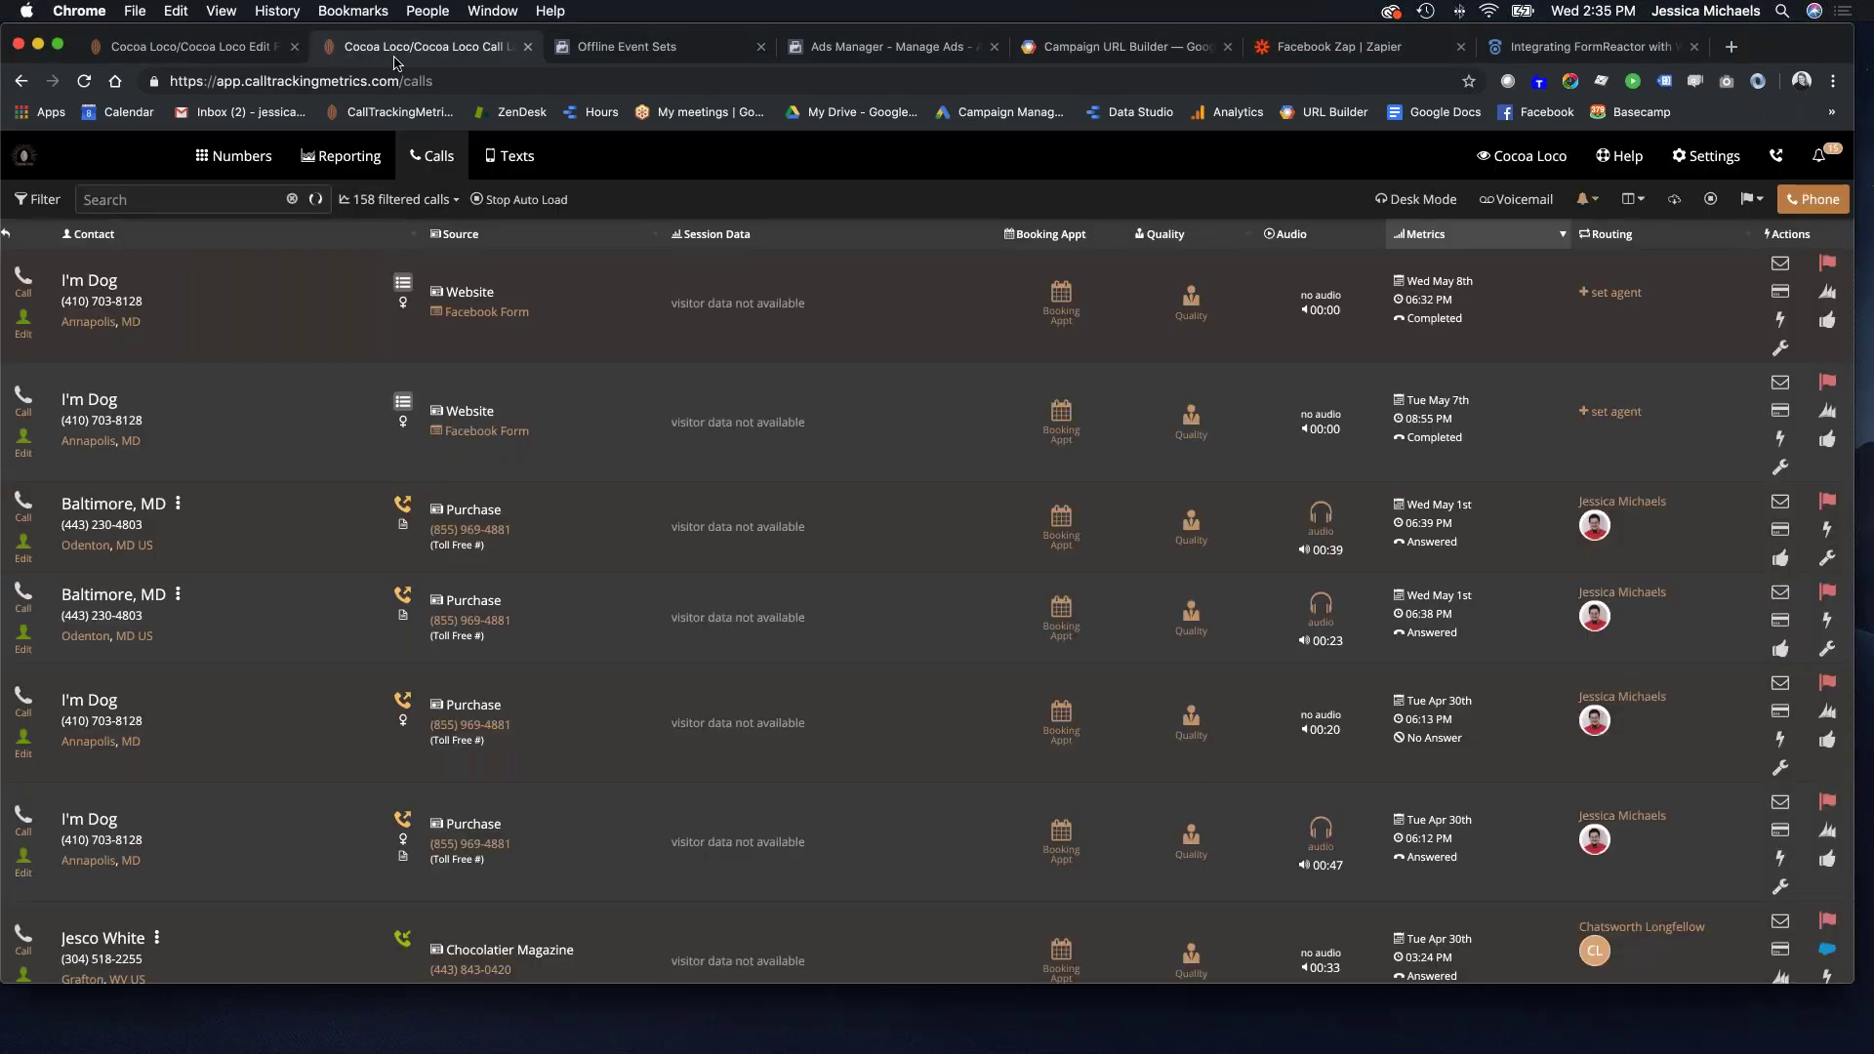
{"action": "left_click", "coordinate": [1621, 156]}
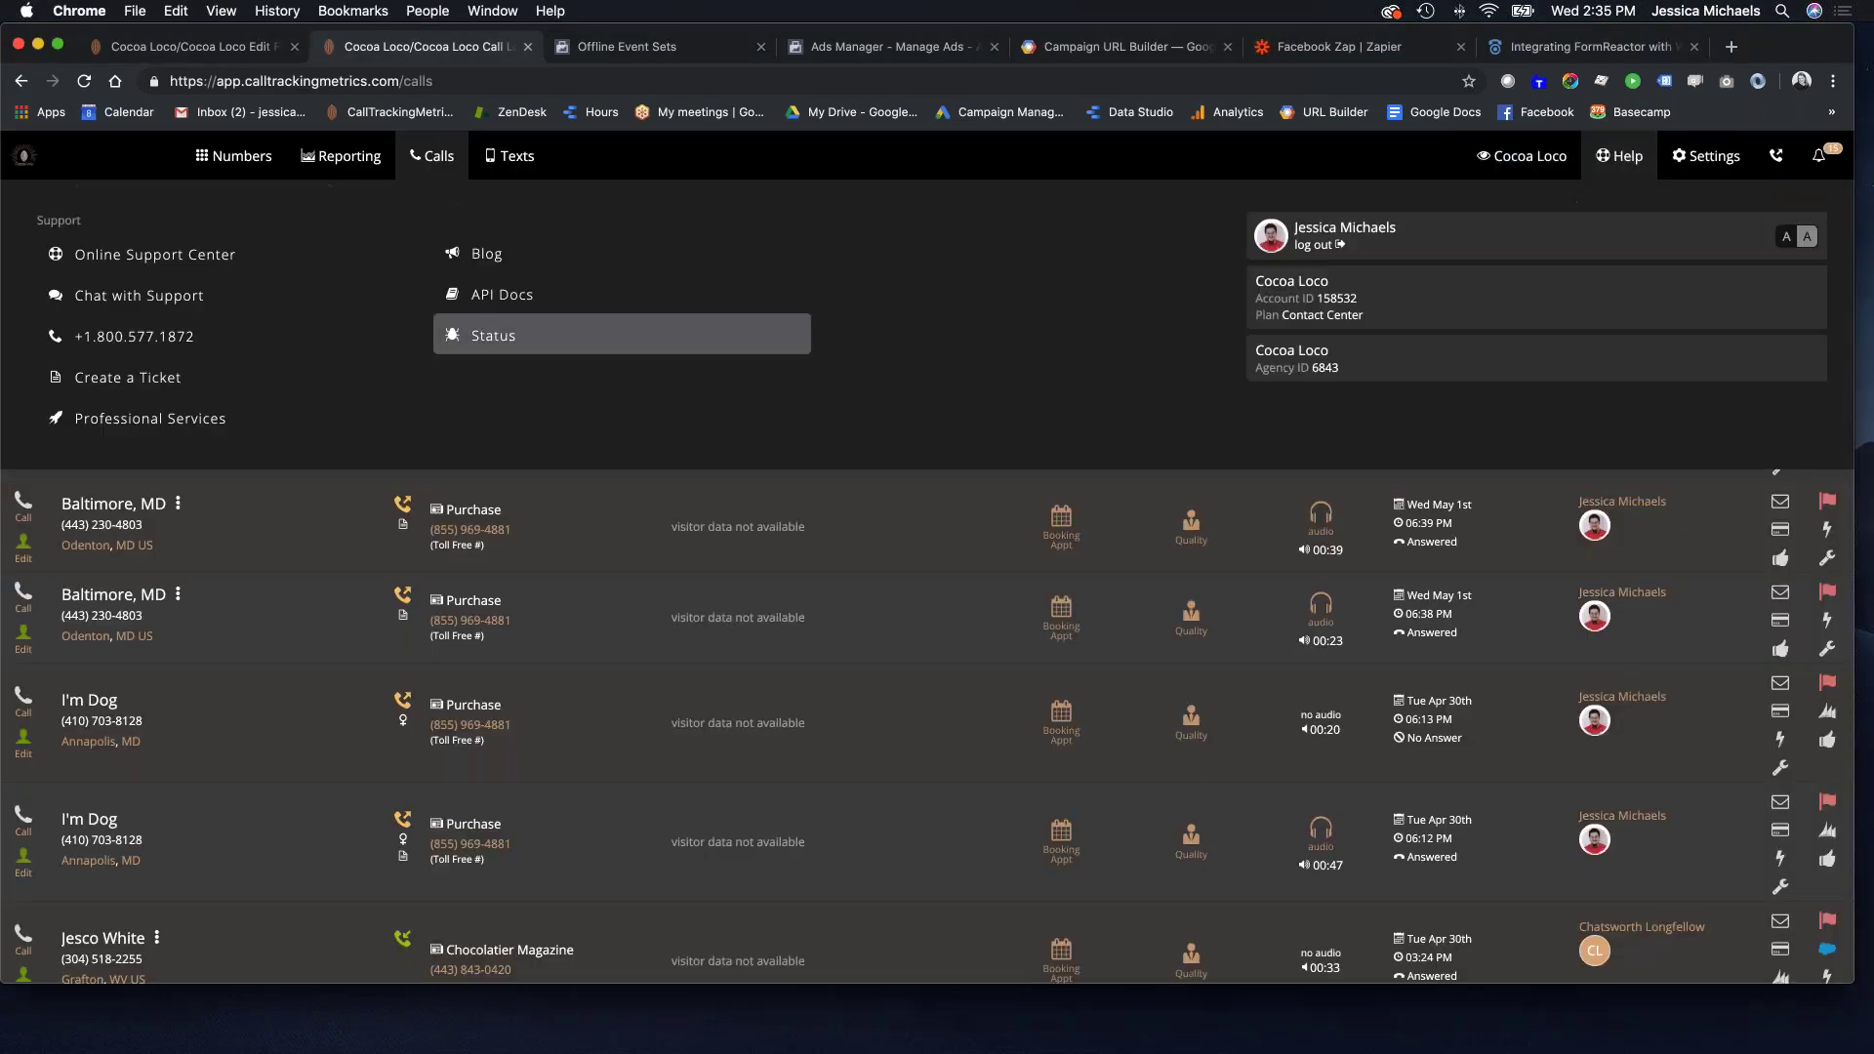
{"action": "left_click", "coordinate": [184, 256]}
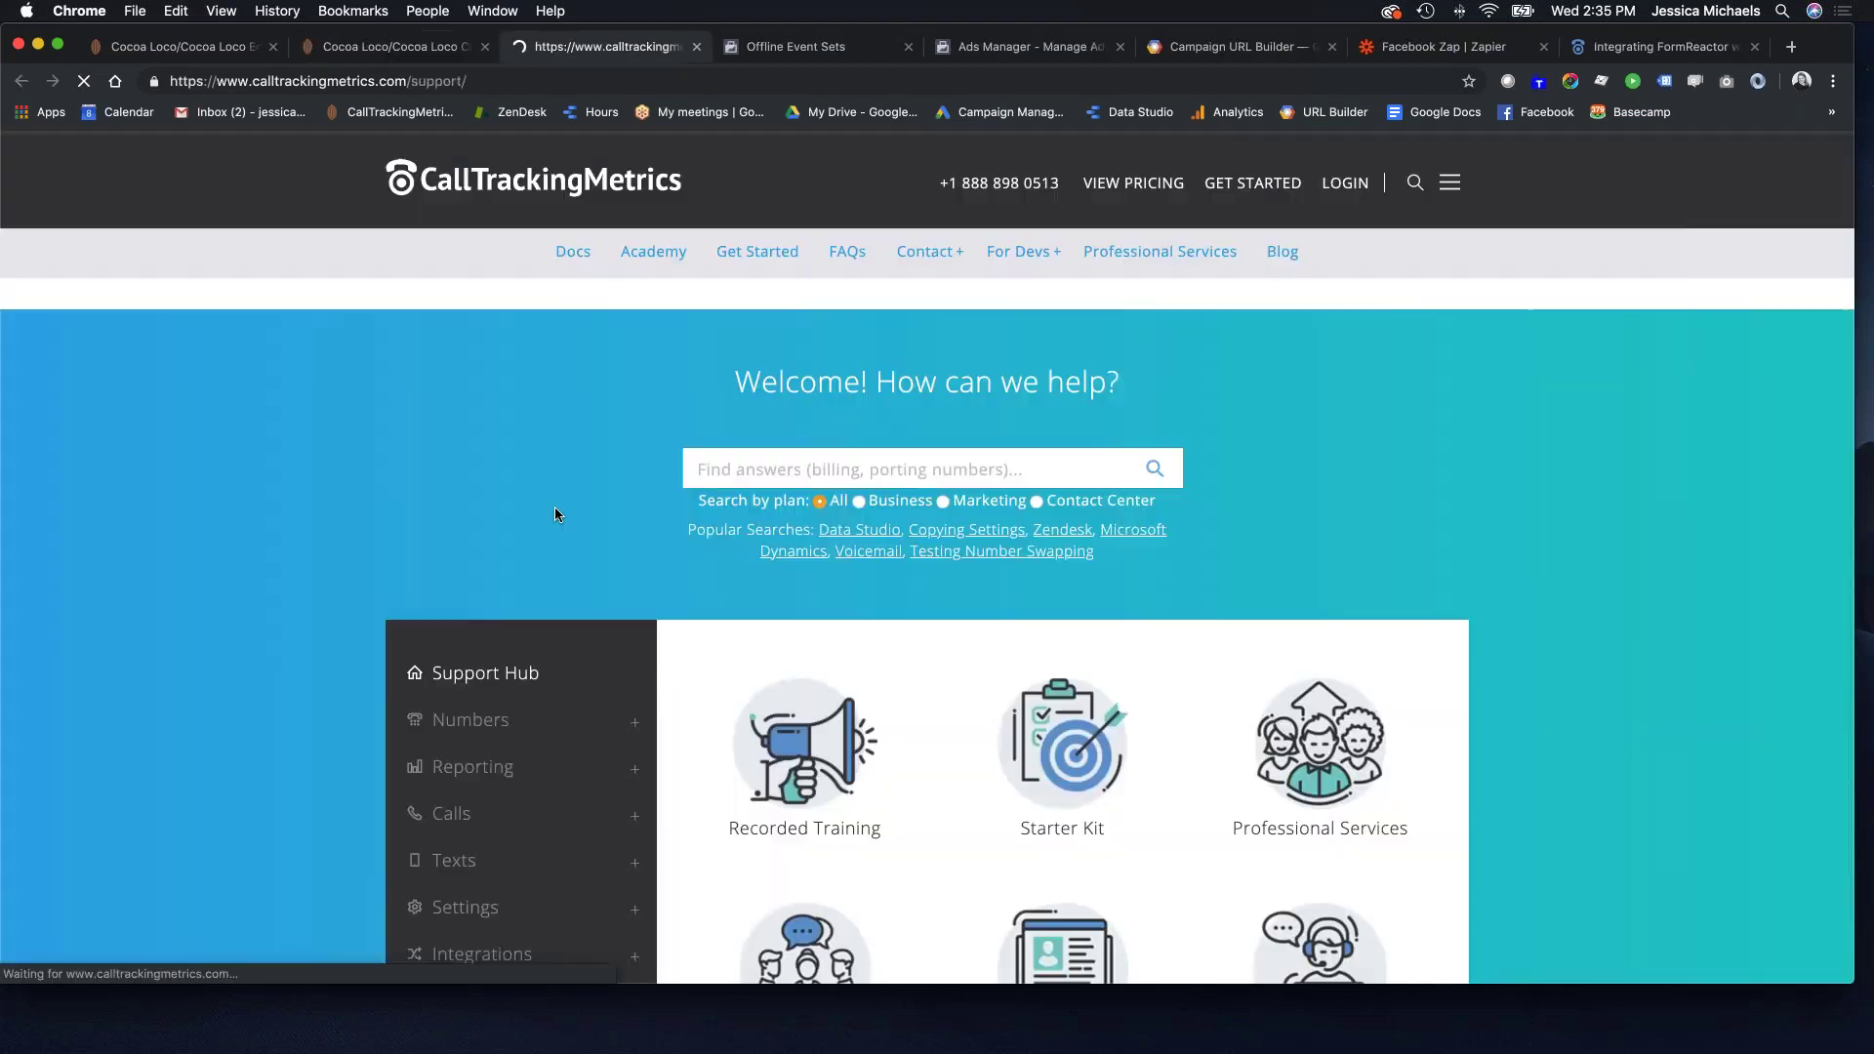
{"action": "scroll", "coordinate": [681, 529], "scroll_direction": "down", "scroll_amount": 4}
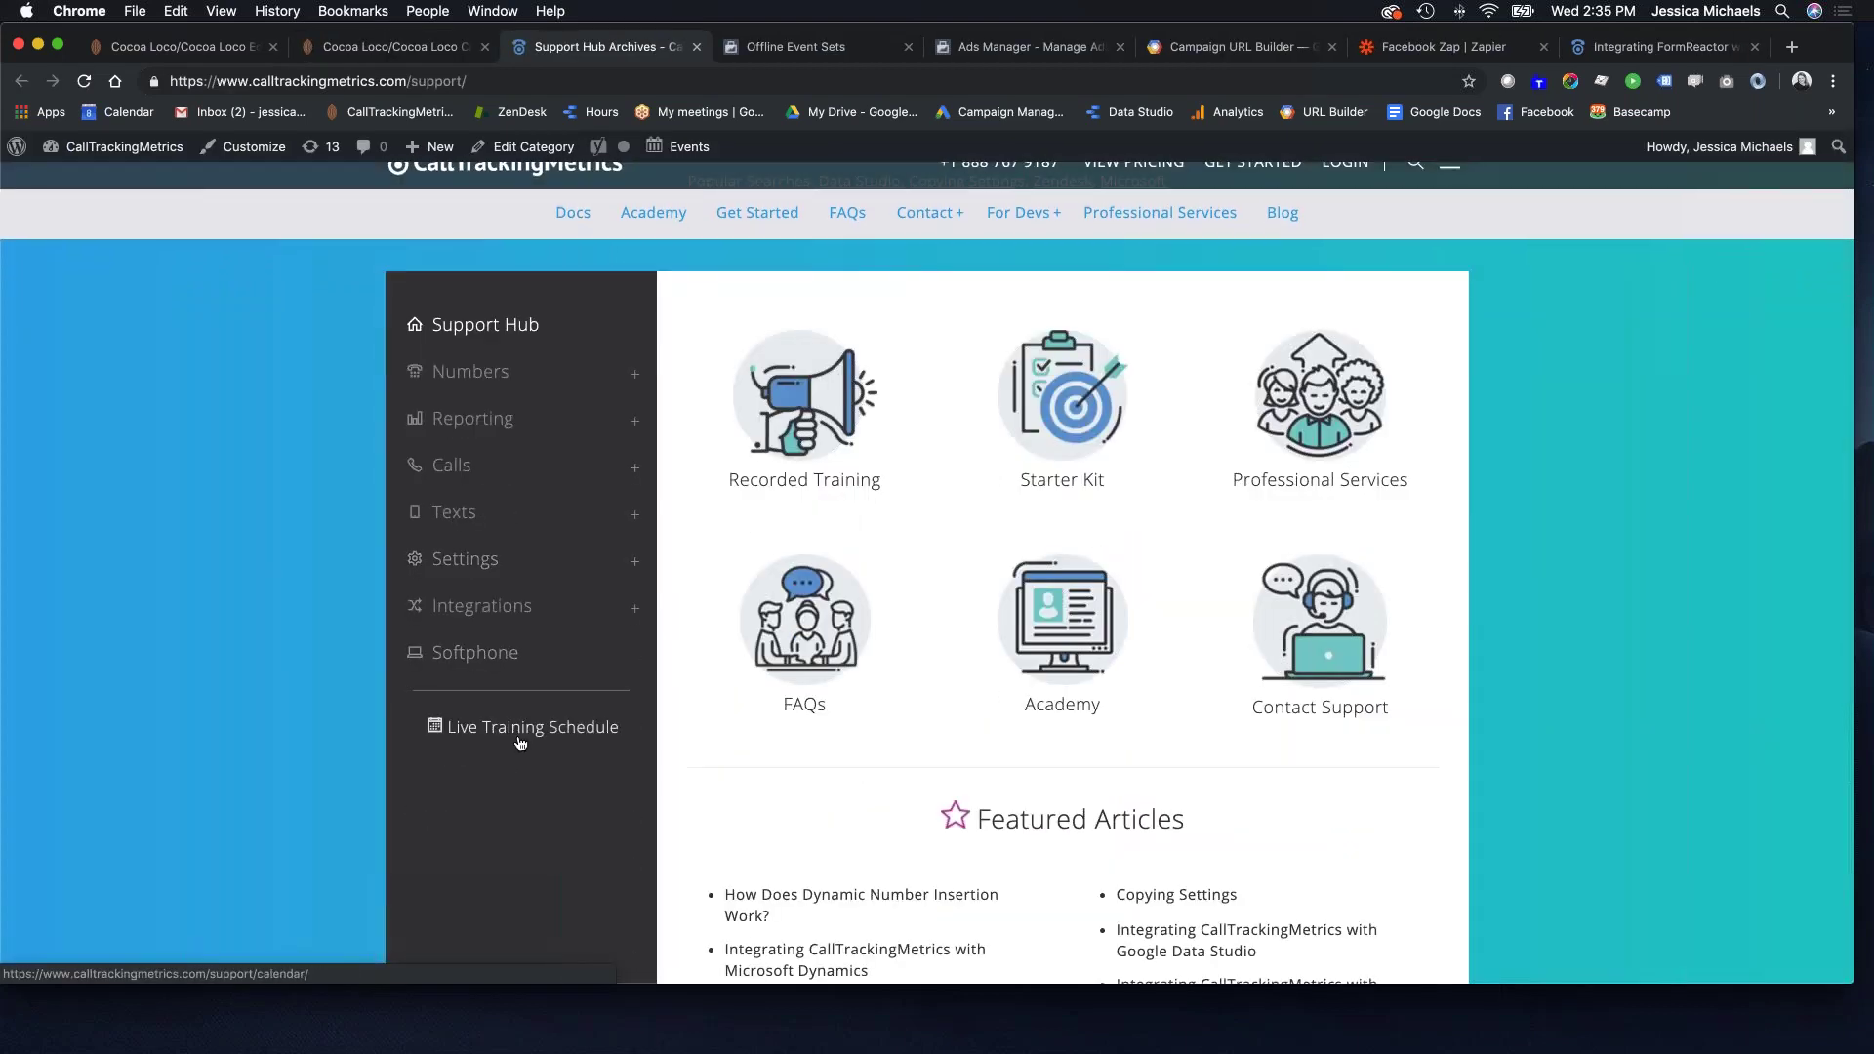
{"action": "left_click", "coordinate": [527, 730]}
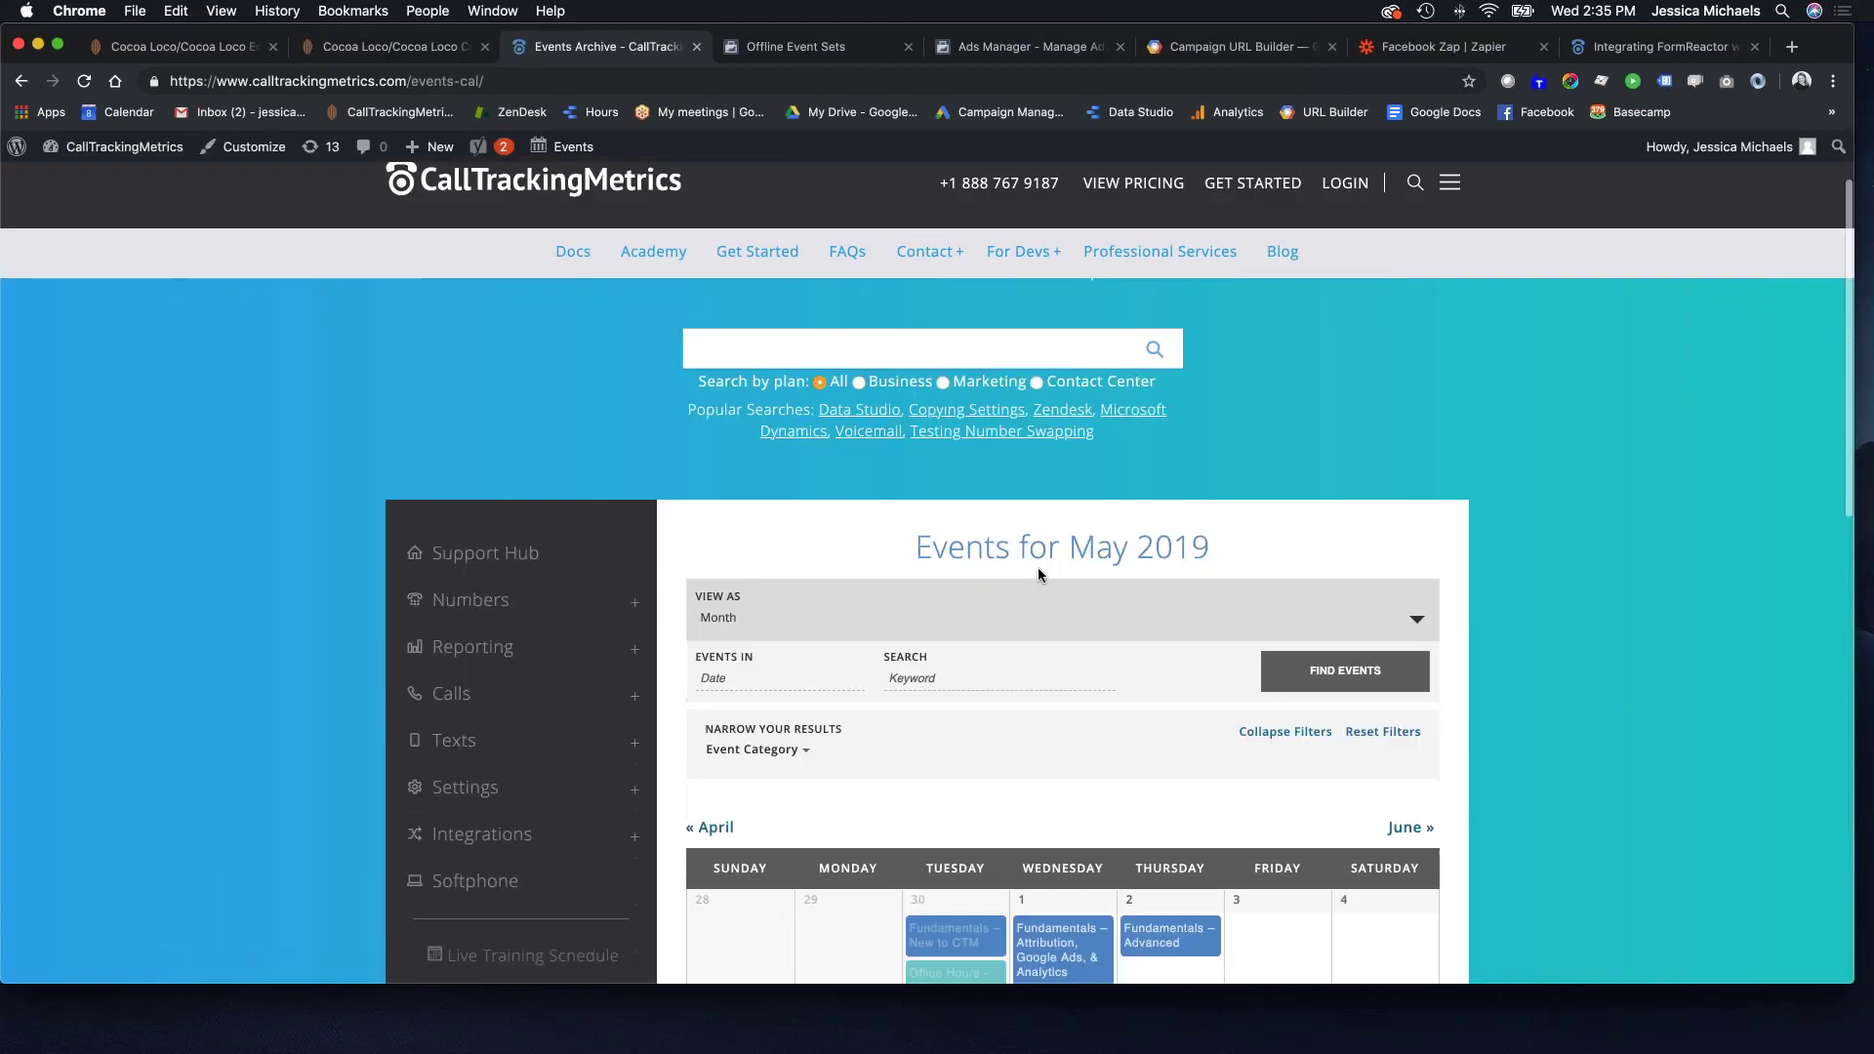
Review the May 2019 training calendar, previewing the Facebook, custom tracking sources, softphone and Fundamentals sessions.
{"action": "scroll", "coordinate": [1038, 566], "scroll_direction": "down", "scroll_amount": 6}
{"action": "mouse_move", "coordinate": [1059, 643]}
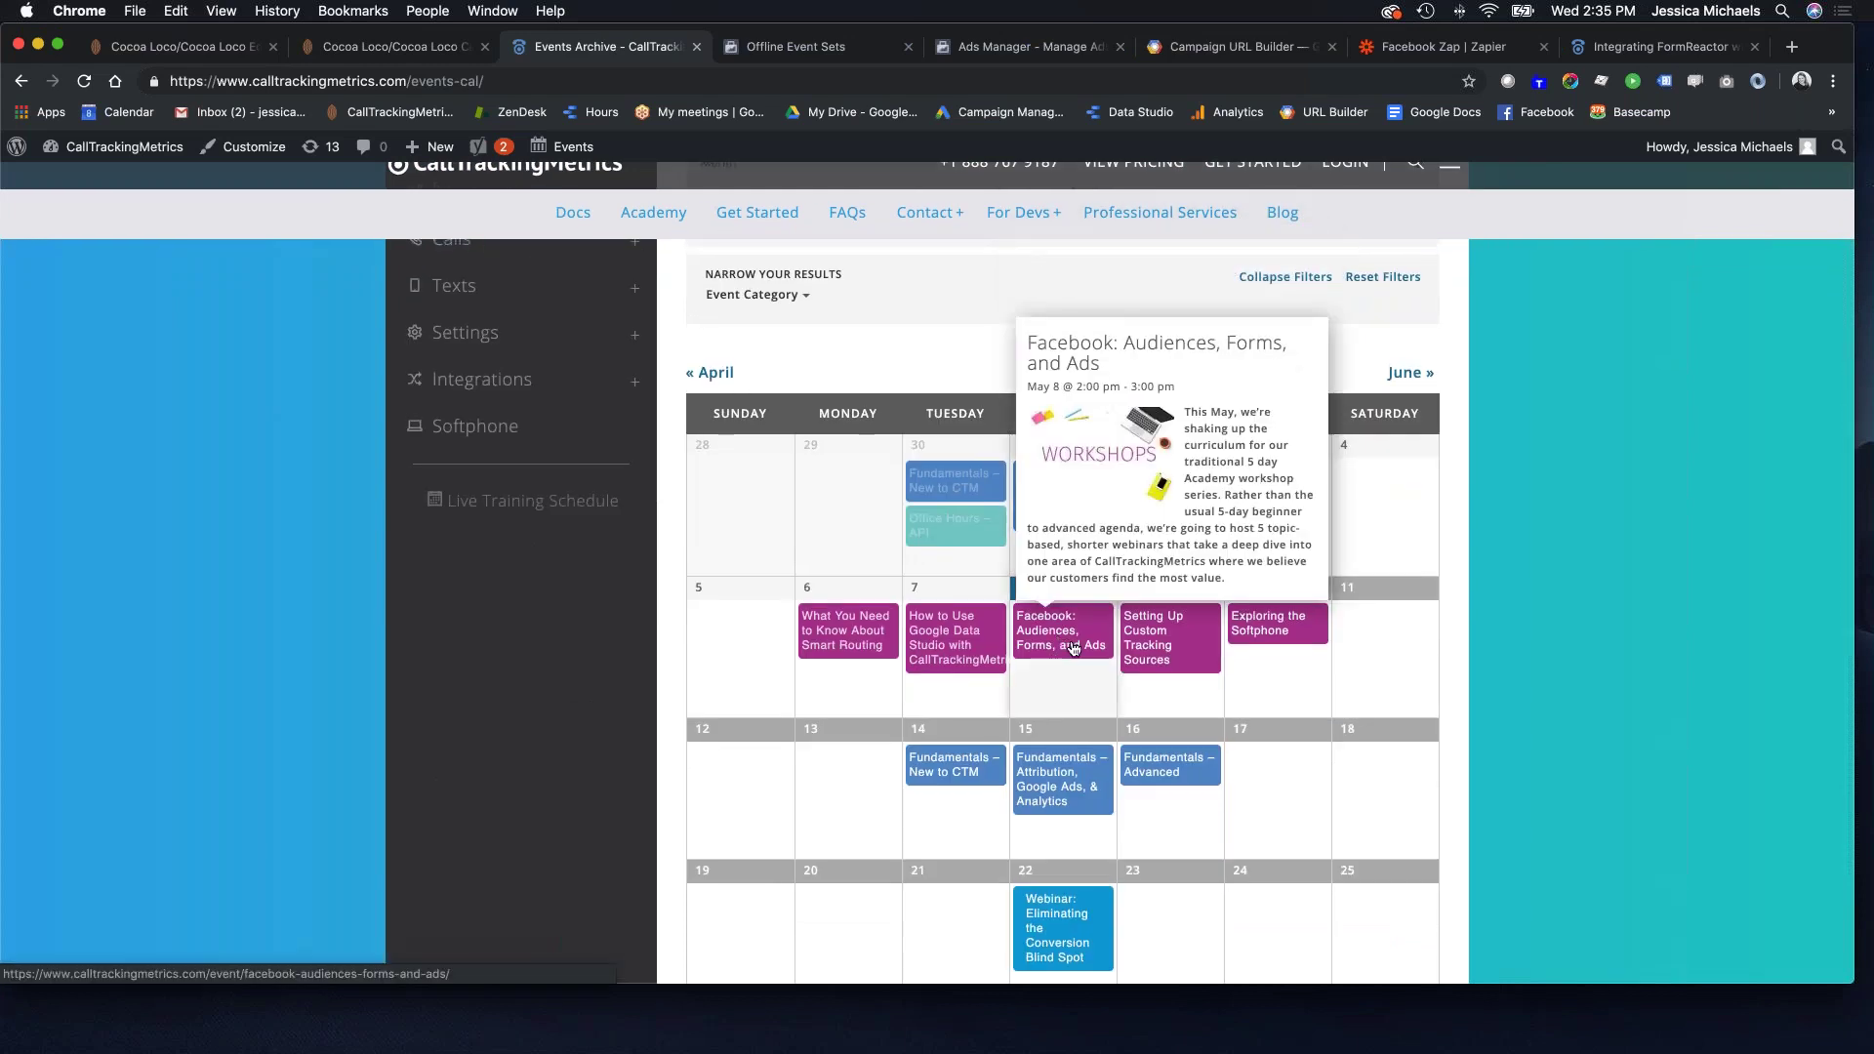
{"action": "mouse_move", "coordinate": [1171, 660]}
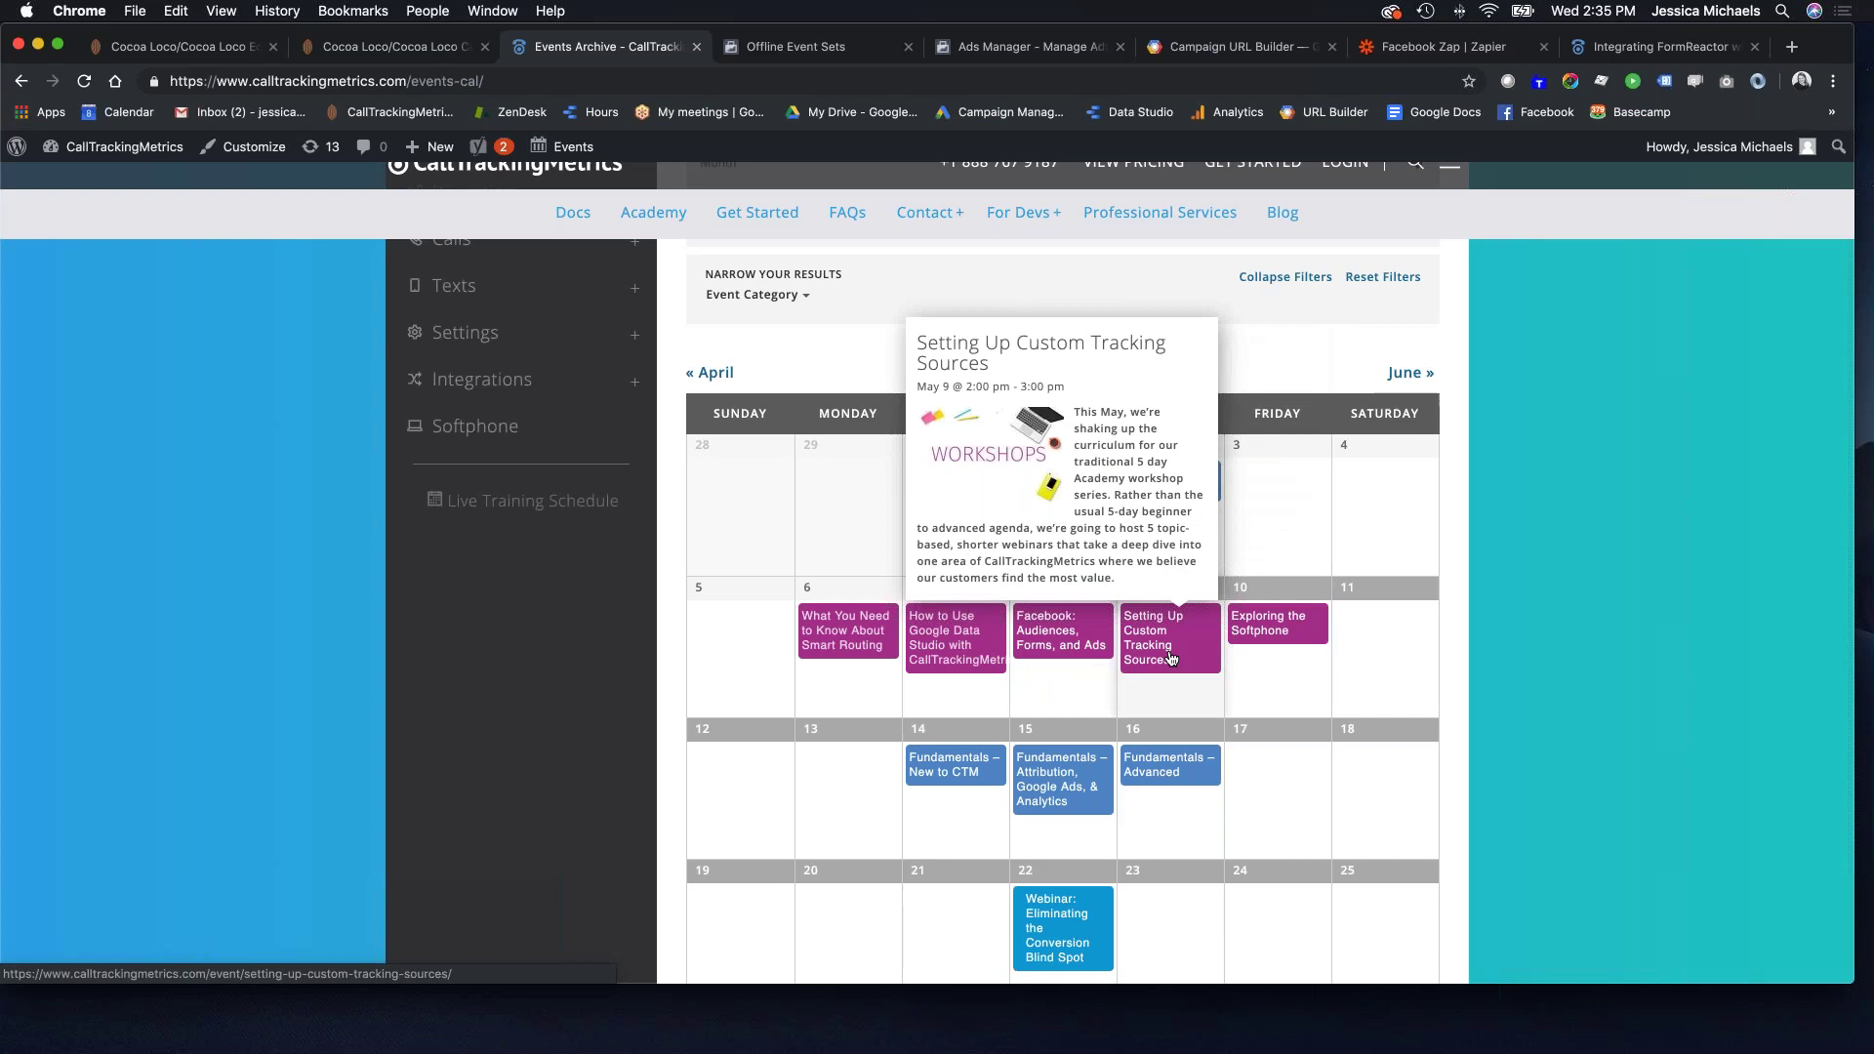
{"action": "mouse_move", "coordinate": [1278, 642]}
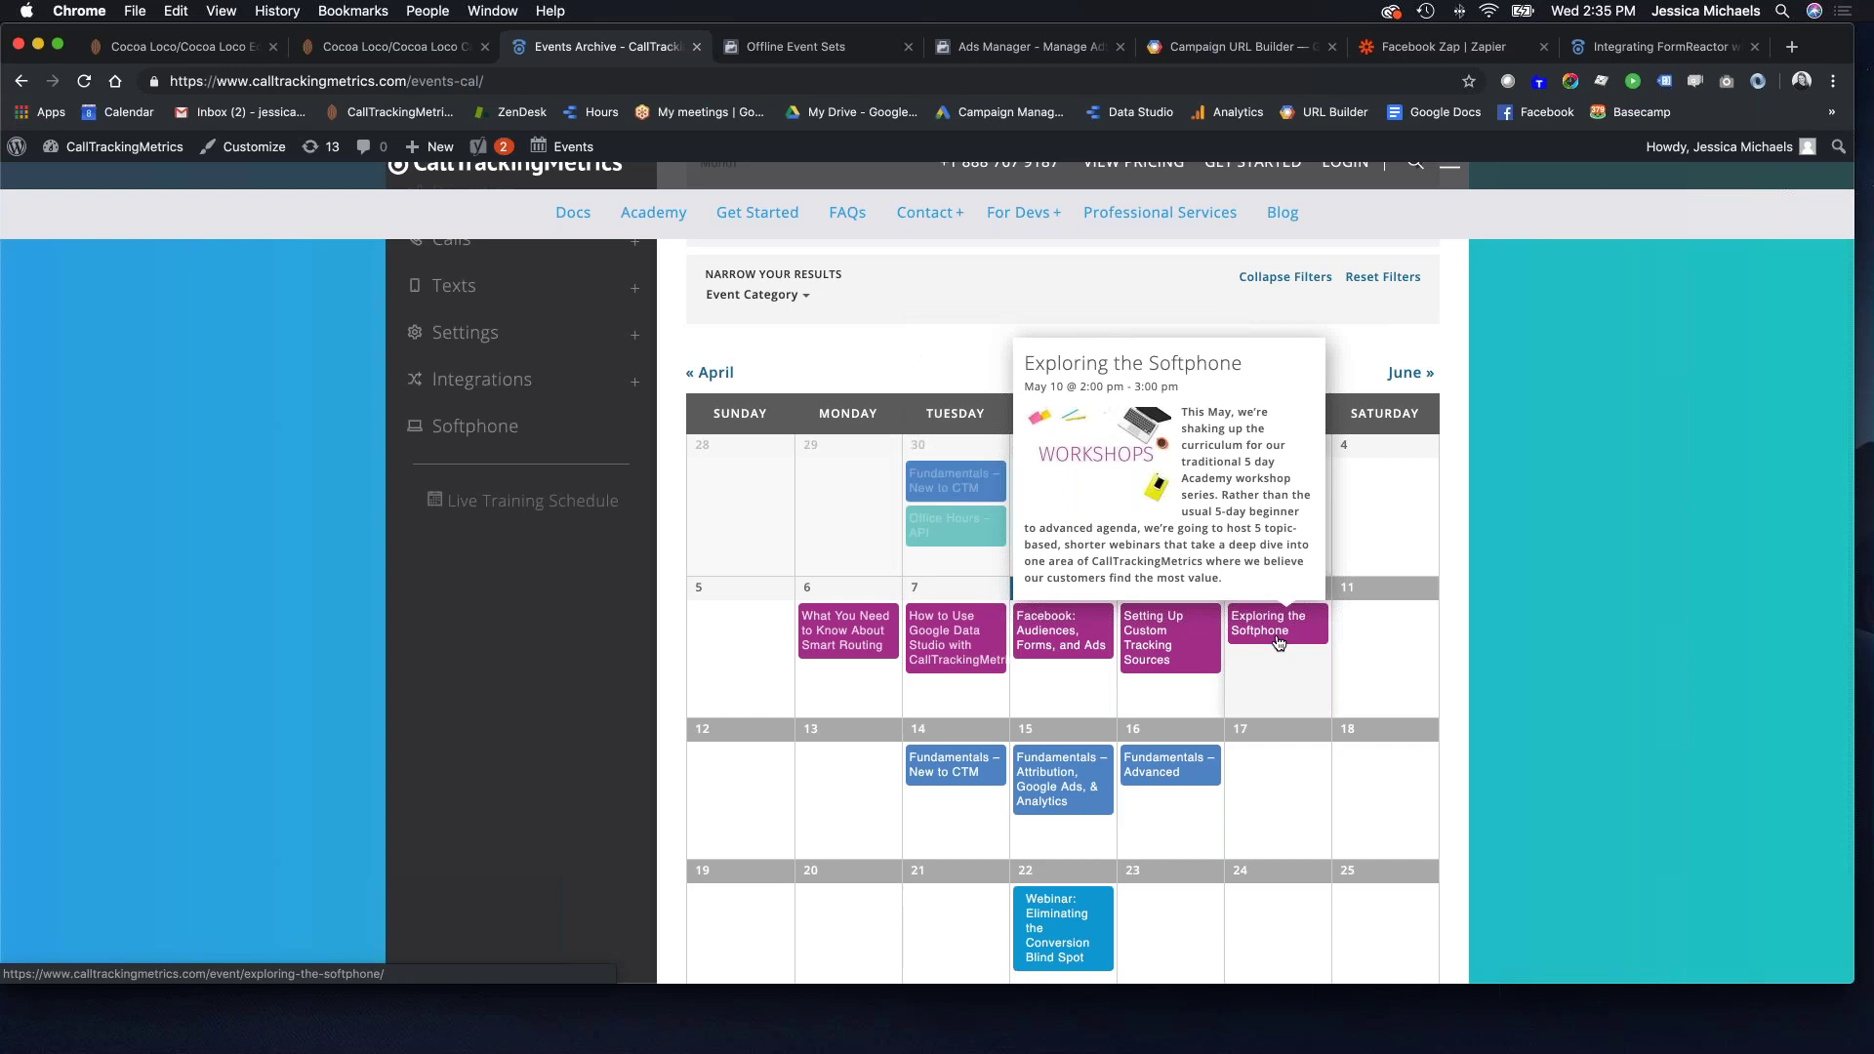
{"action": "scroll", "coordinate": [1300, 697], "scroll_direction": "down", "scroll_amount": 3}
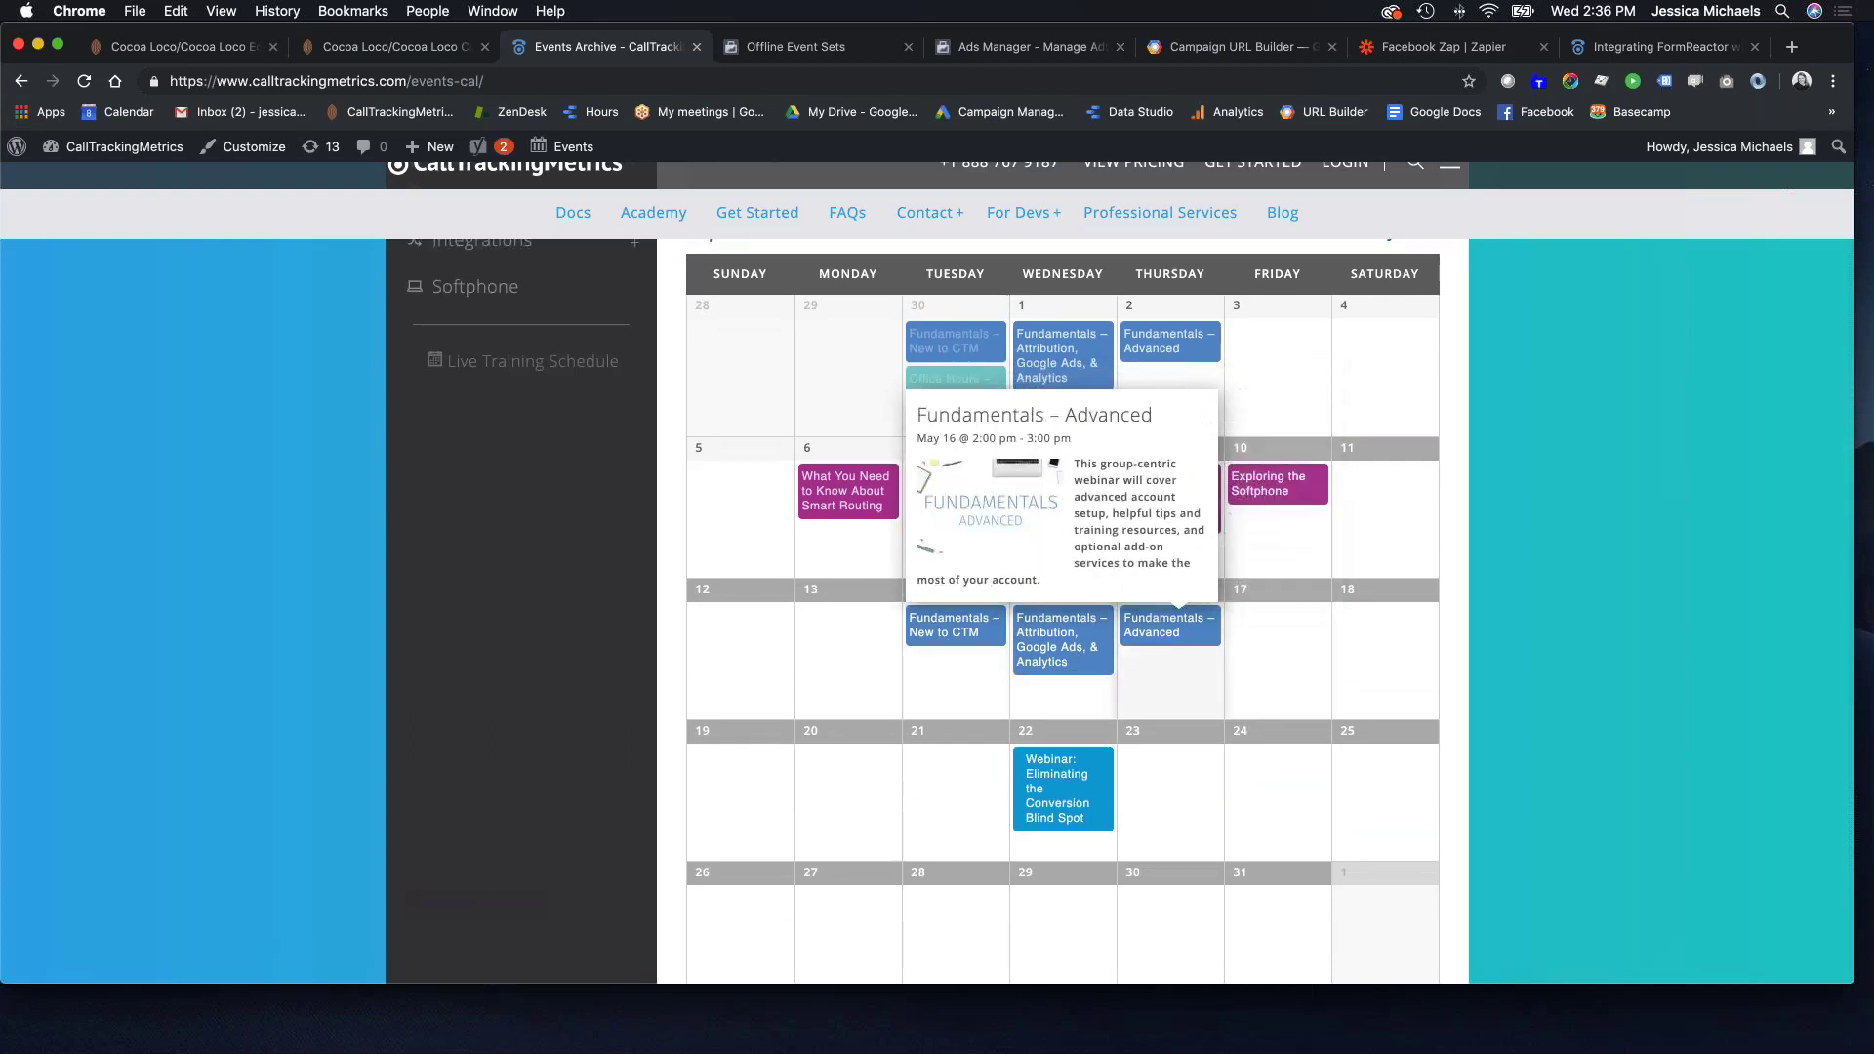
{"action": "mouse_move", "coordinate": [930, 636]}
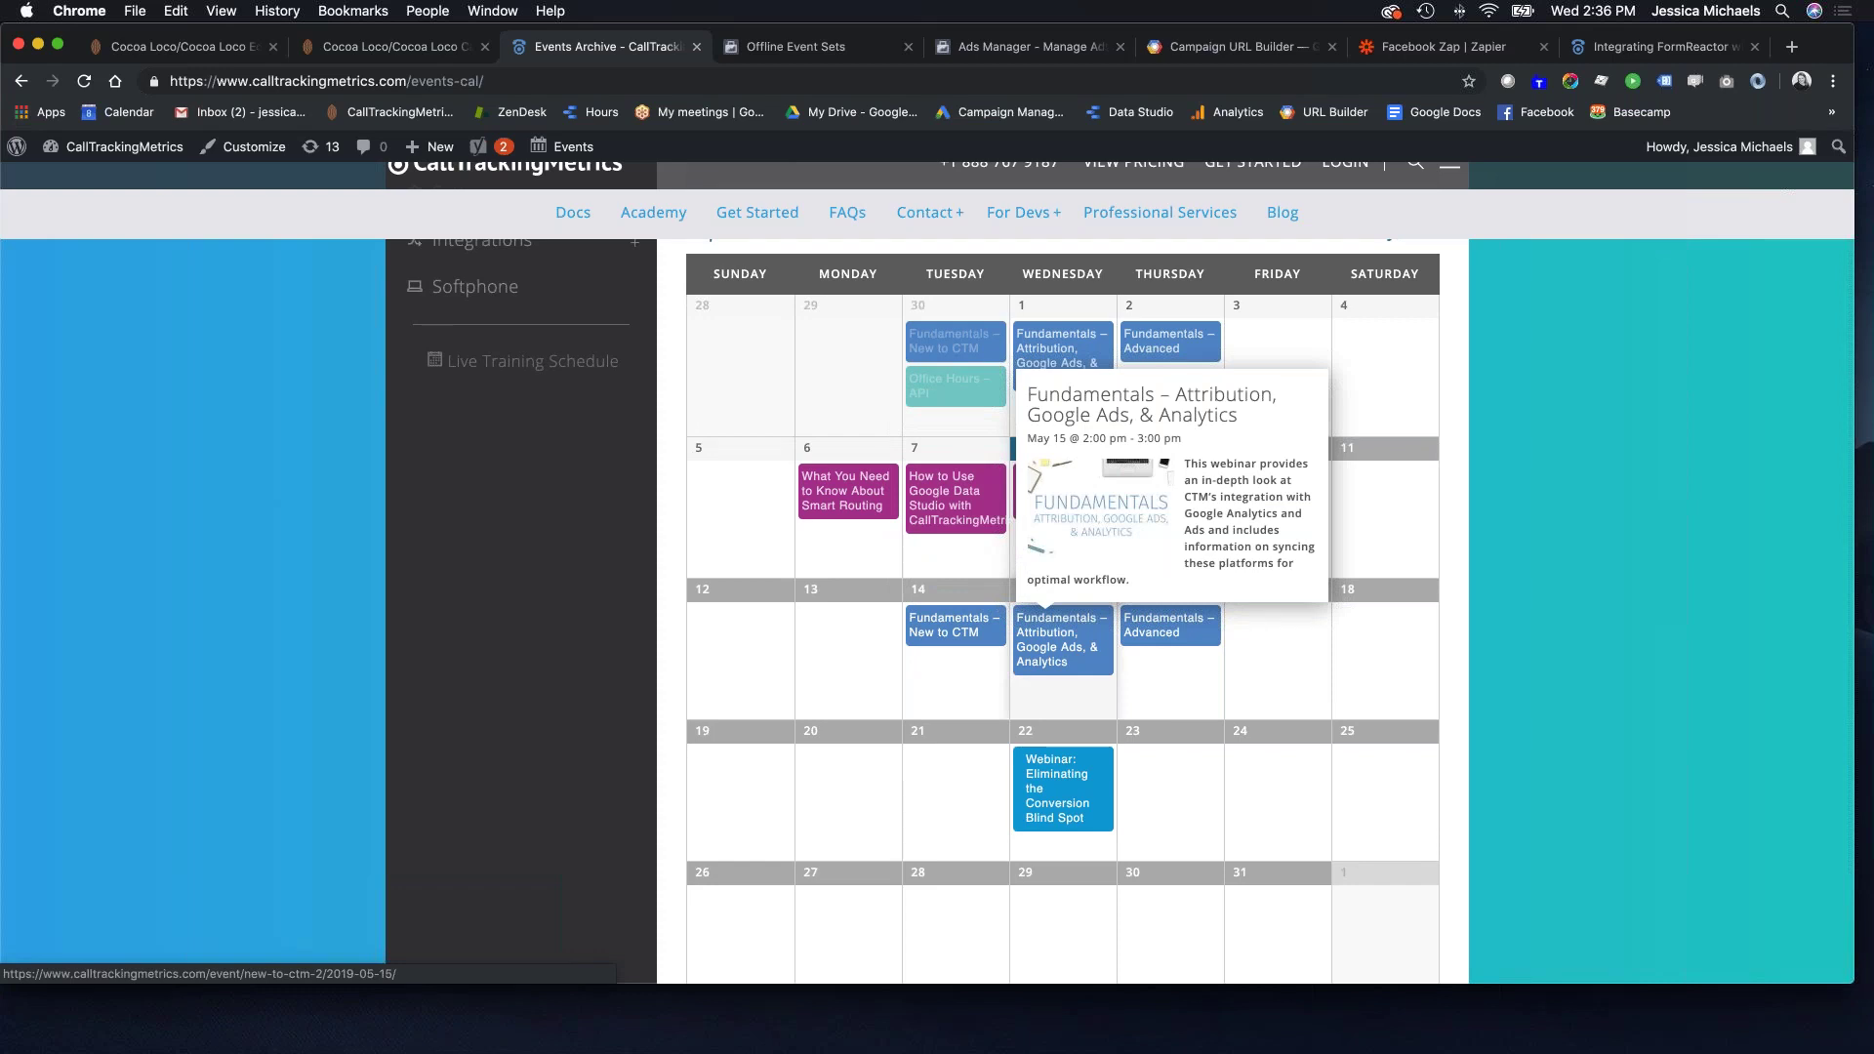
{"action": "mouse_move", "coordinate": [1211, 632]}
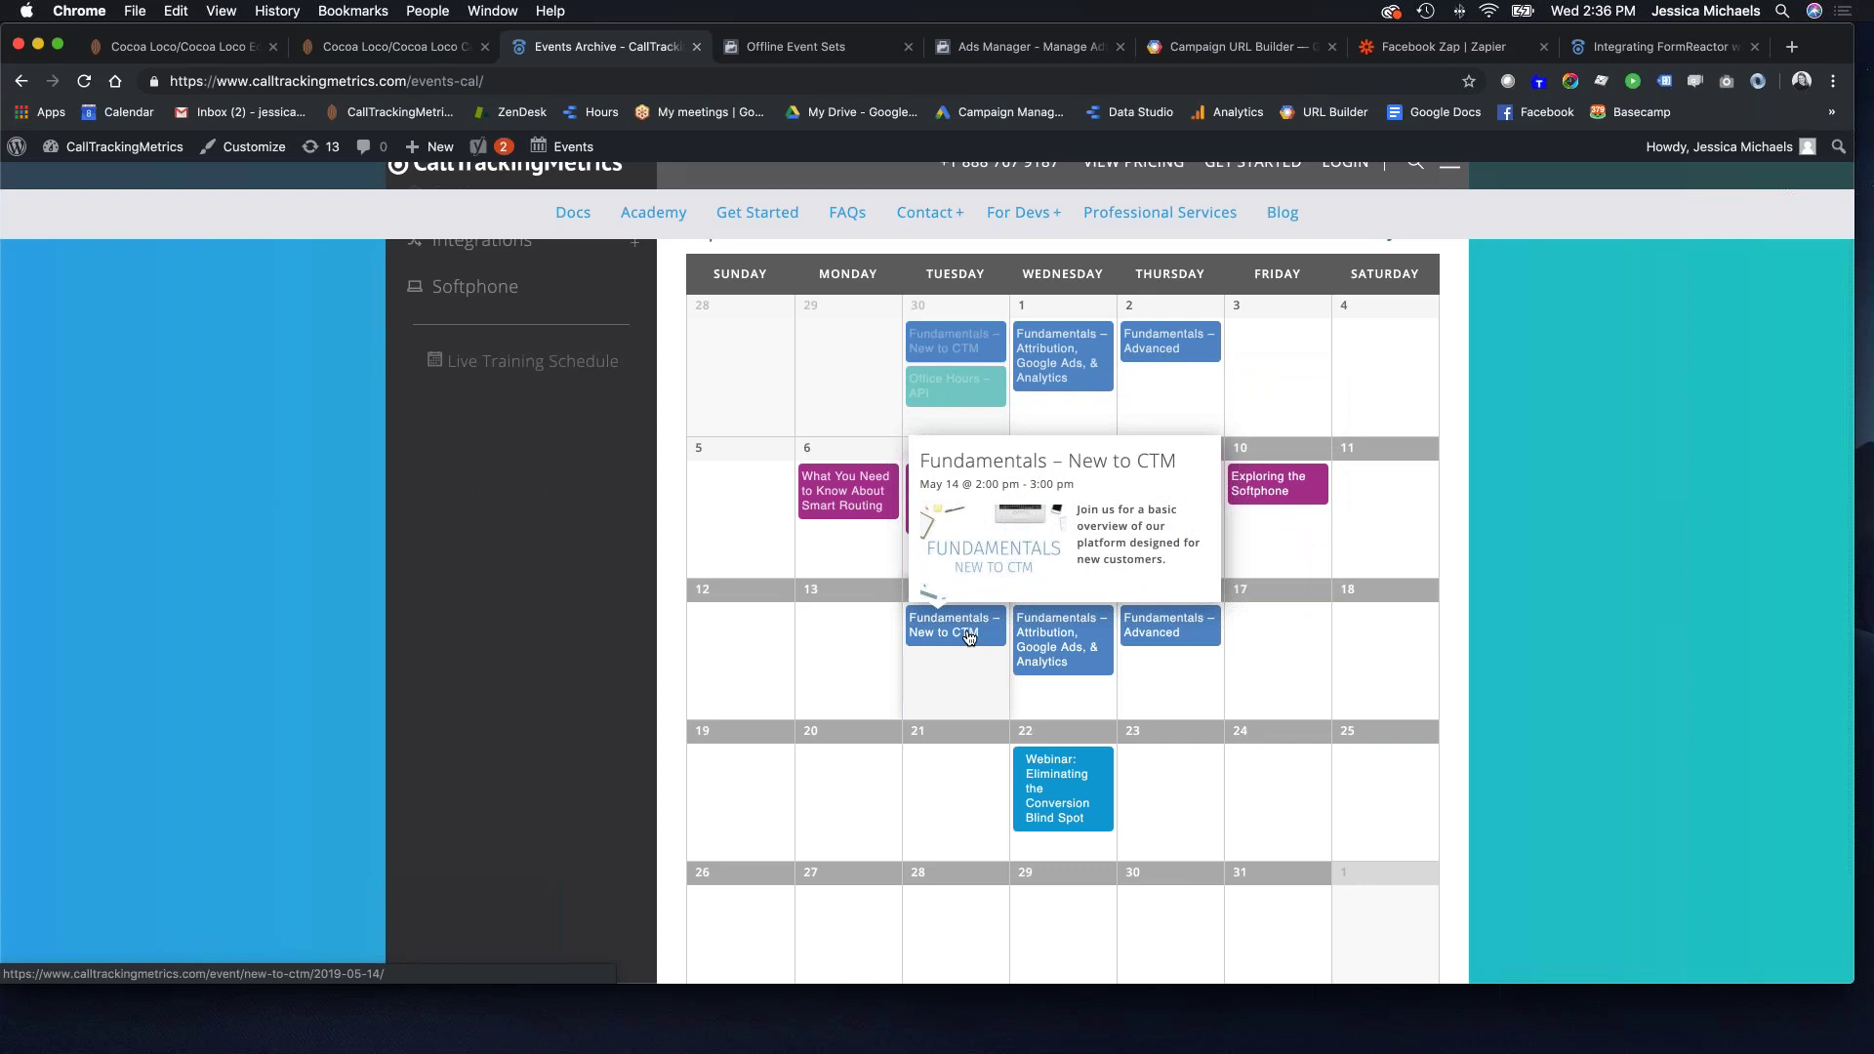
{"action": "mouse_move", "coordinate": [1025, 801]}
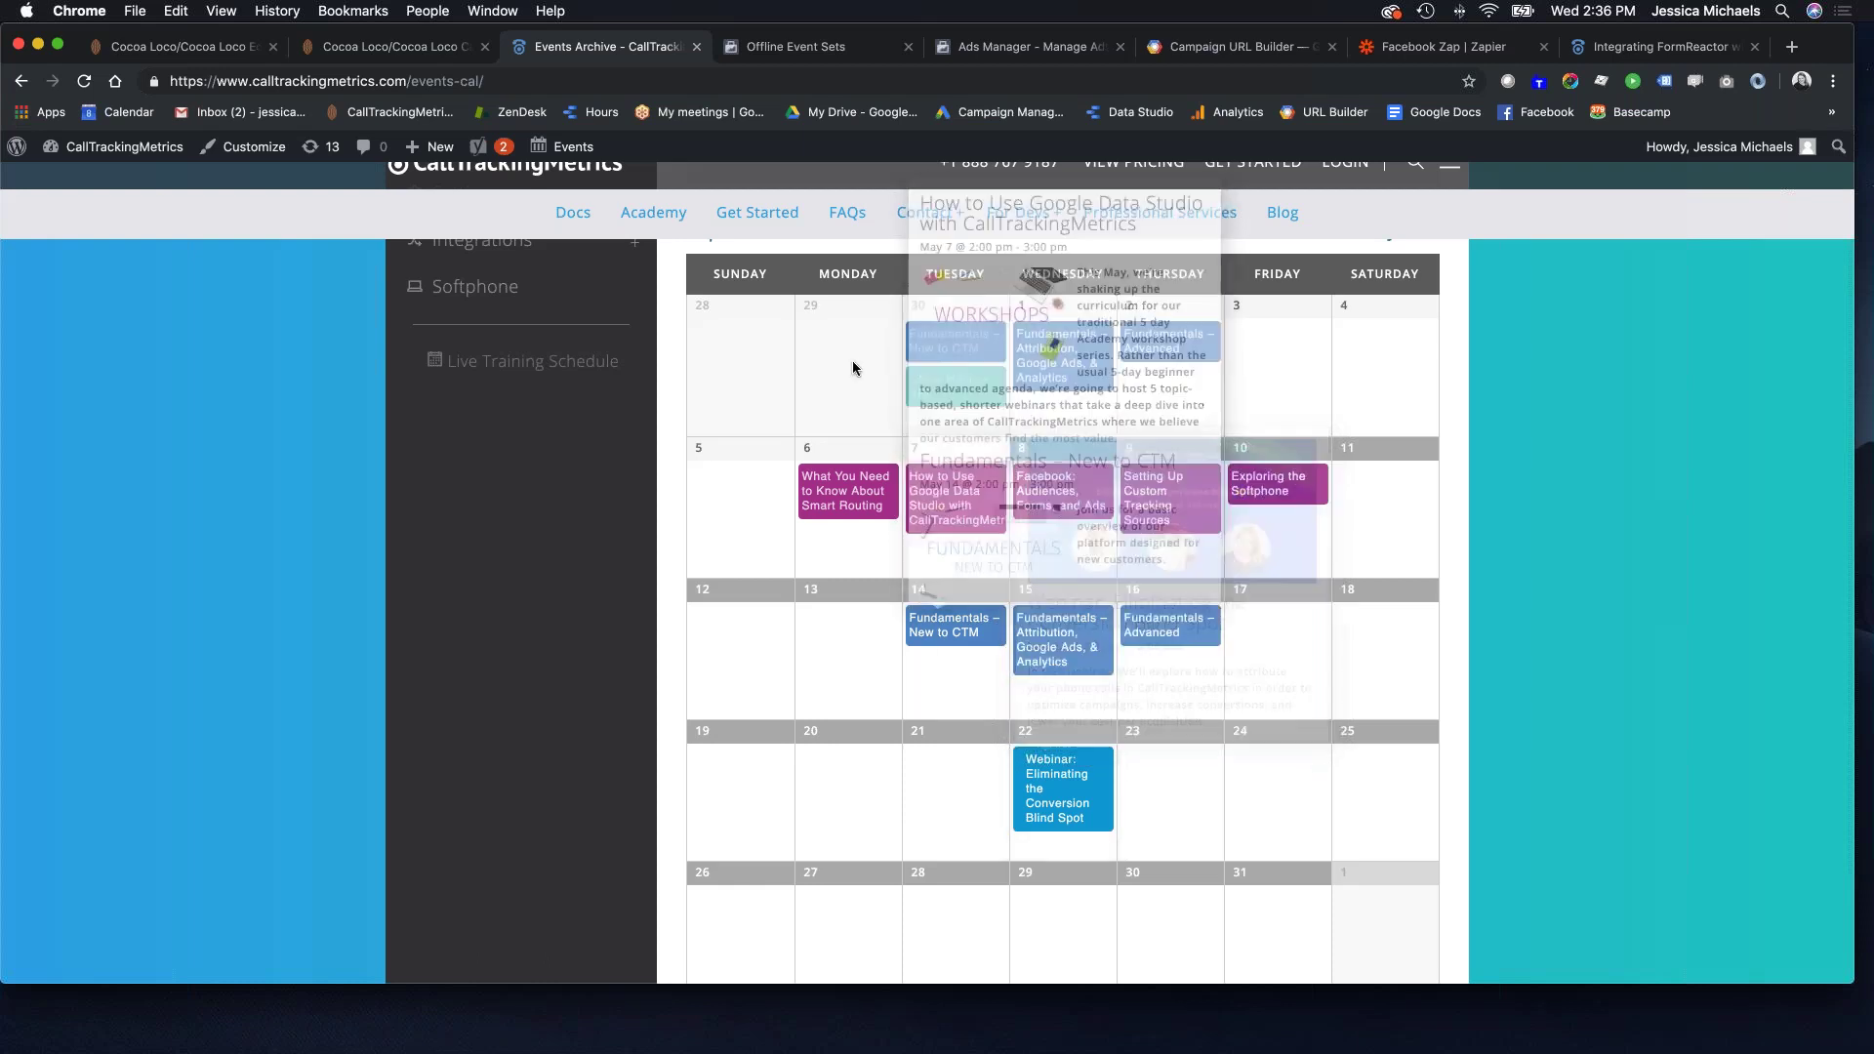
{"action": "scroll", "coordinate": [867, 392], "scroll_direction": "down", "scroll_amount": 5}
{"action": "scroll", "coordinate": [867, 393], "scroll_direction": "up", "scroll_amount": 3}
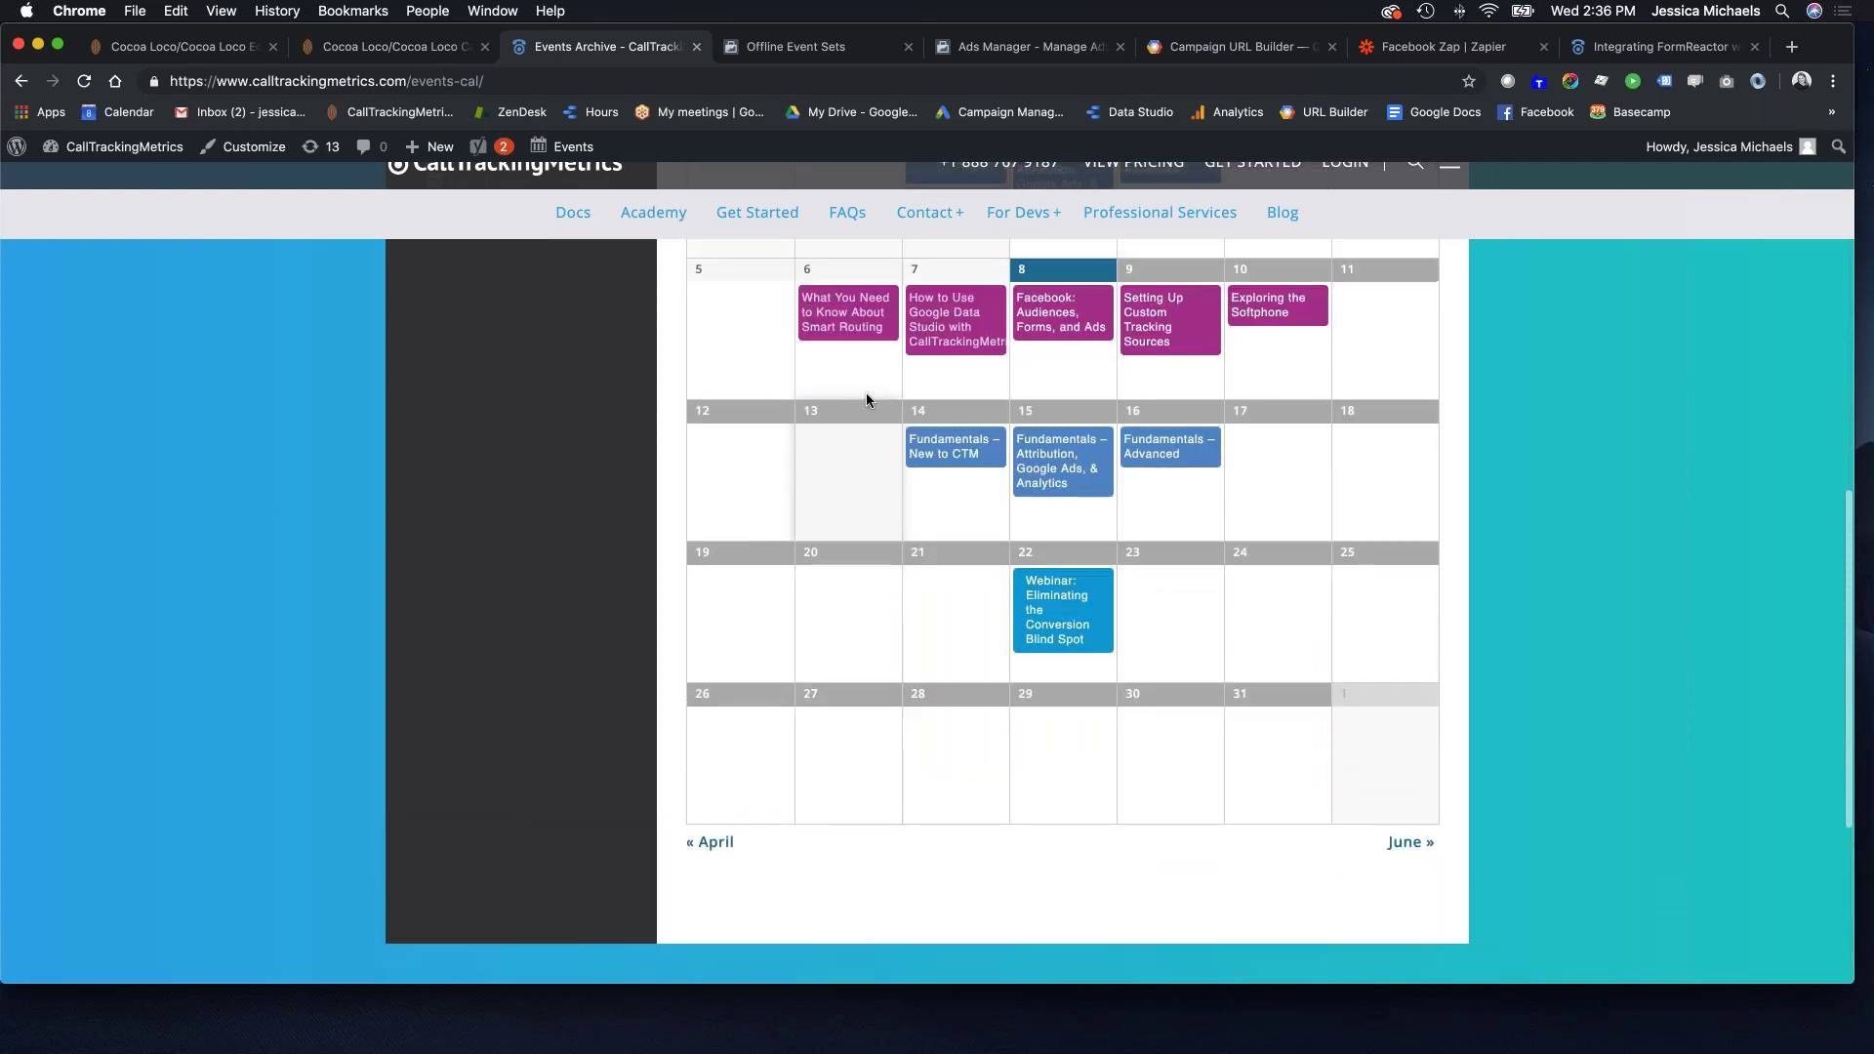